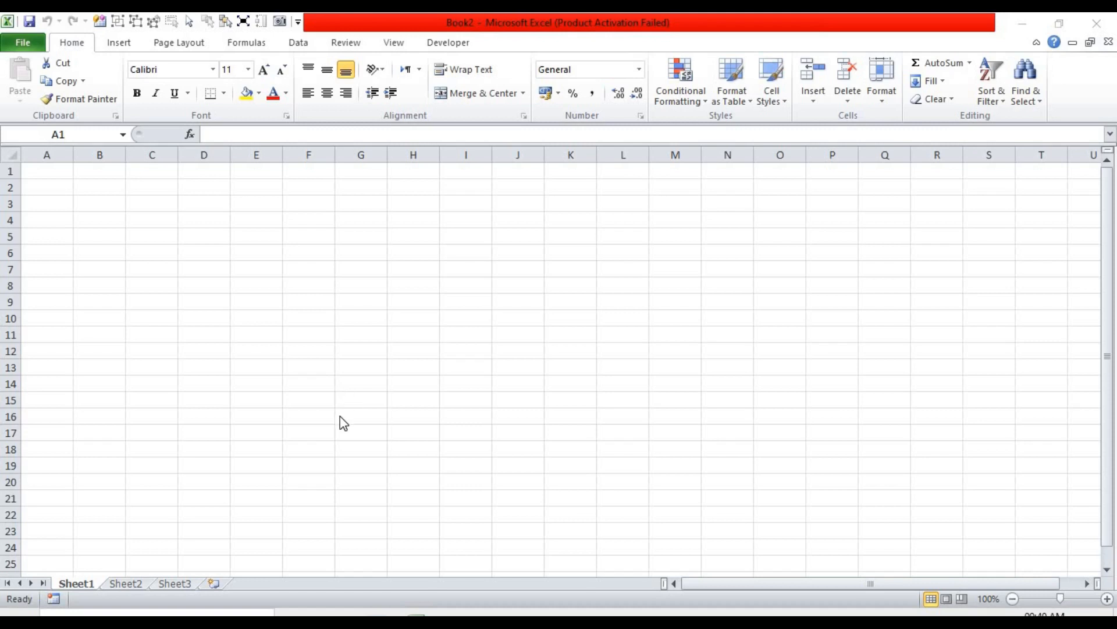
- Save the new workbook in the Documents folder under the file name MarkSheet
{"action": "left_click", "coordinate": [22, 38]}
{"action": "left_click", "coordinate": [22, 38]}
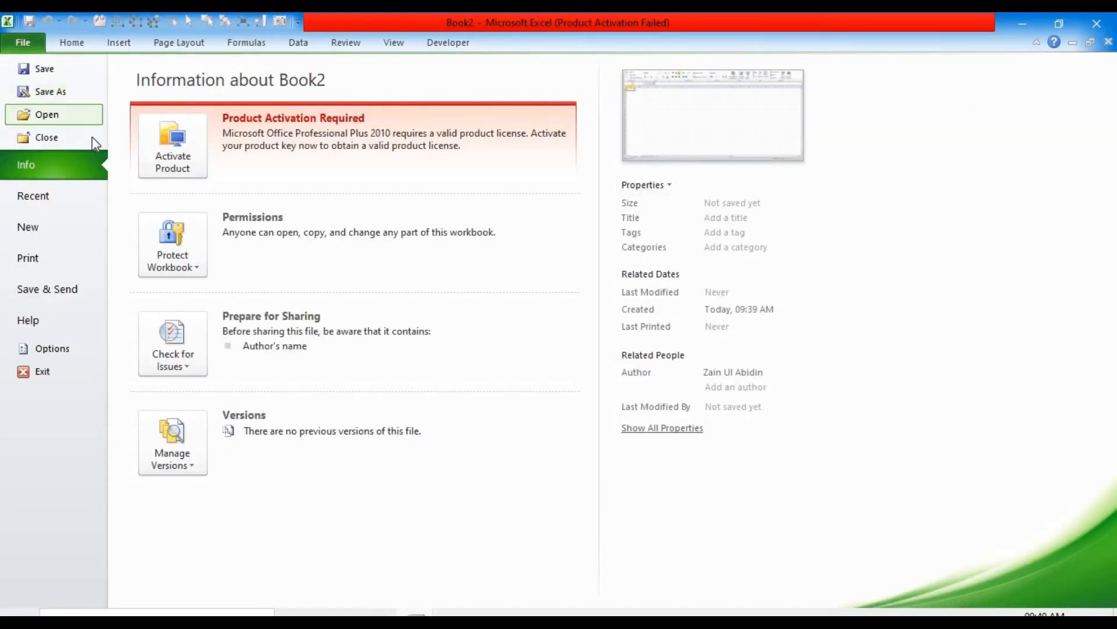
{"action": "left_click", "coordinate": [44, 69]}
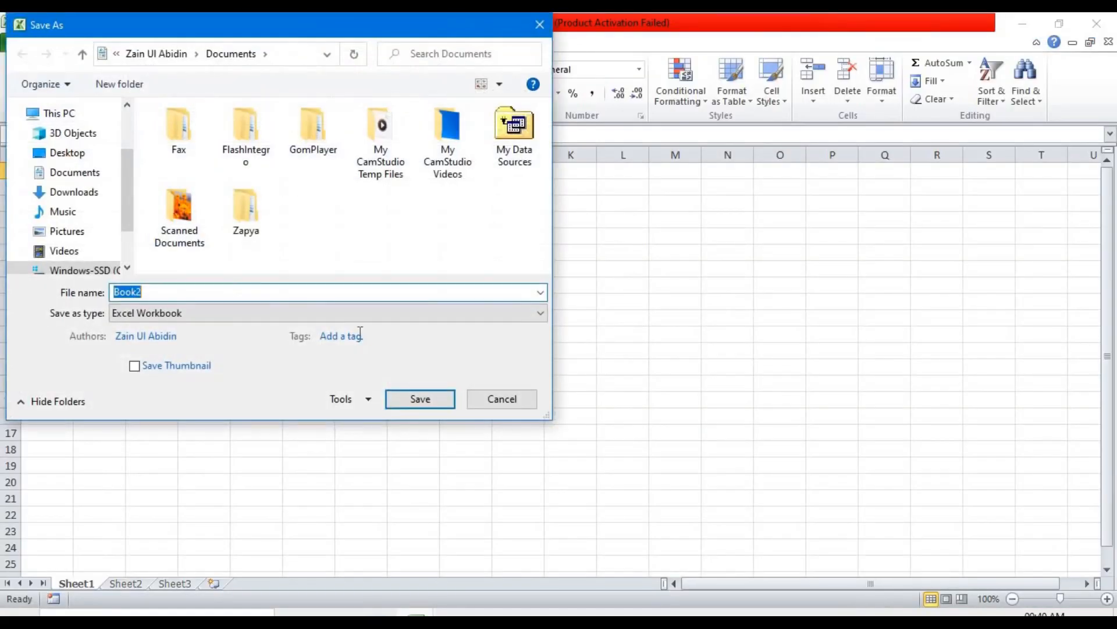
{"action": "type", "text": "M"}
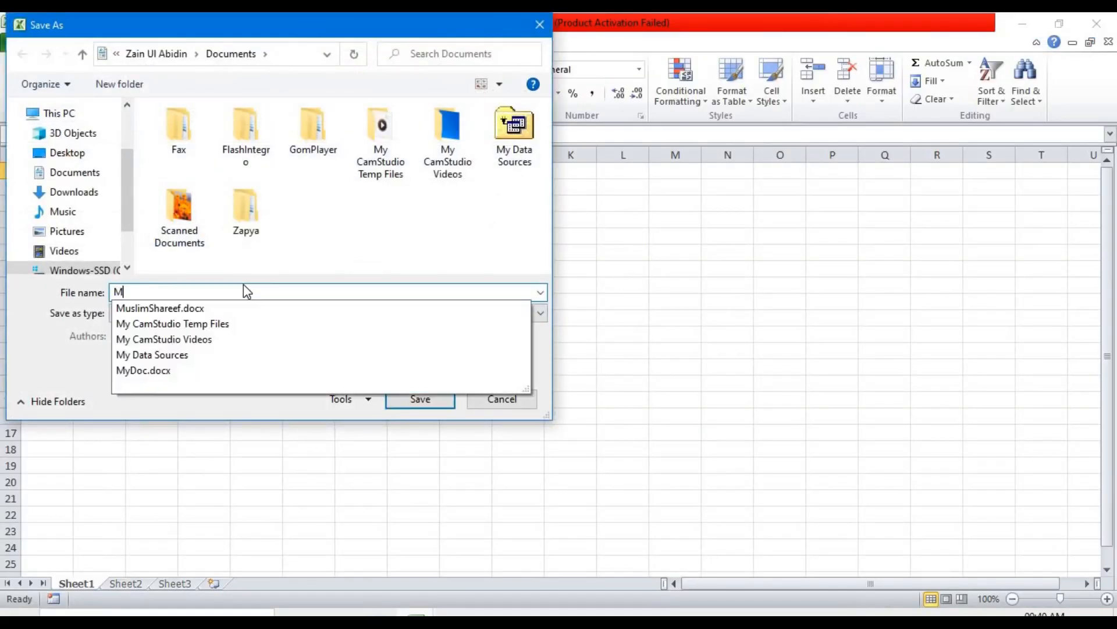
{"action": "type", "text": "arkSheet"}
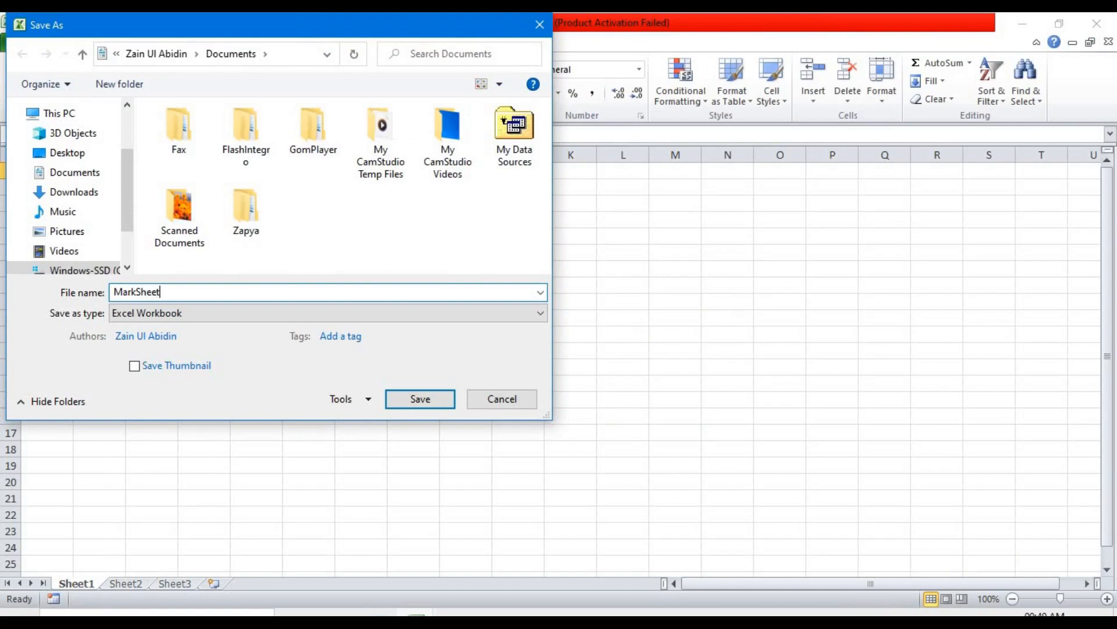
{"action": "left_click", "coordinate": [426, 402]}
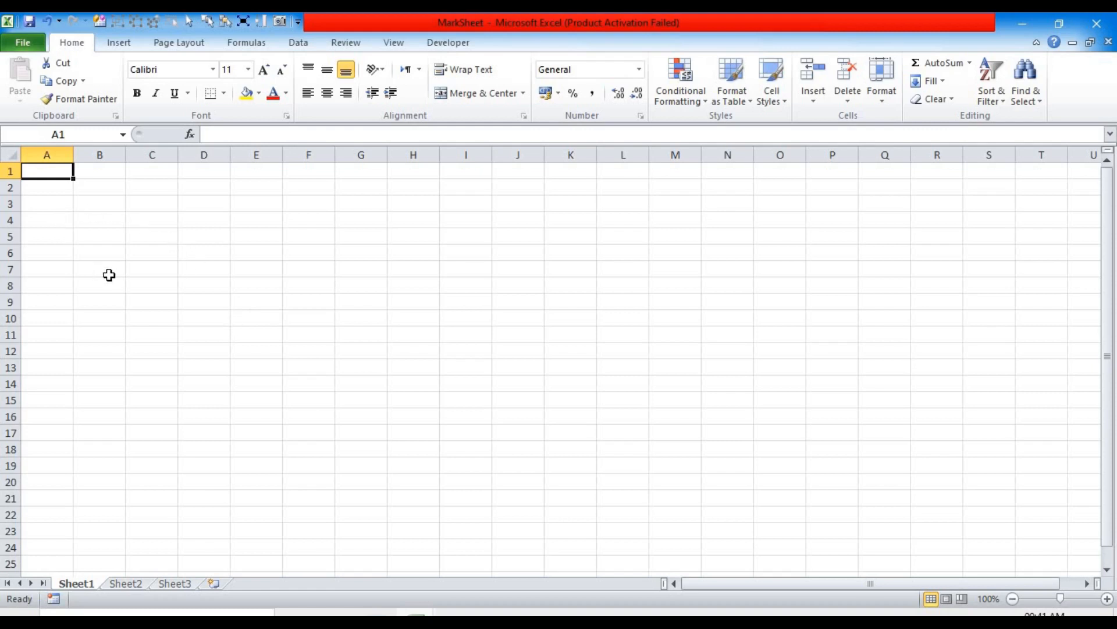
- Examine the worksheet's column and row layout by selecting columns A to C and rows 1 to 4 individually
{"action": "left_click", "coordinate": [47, 154]}
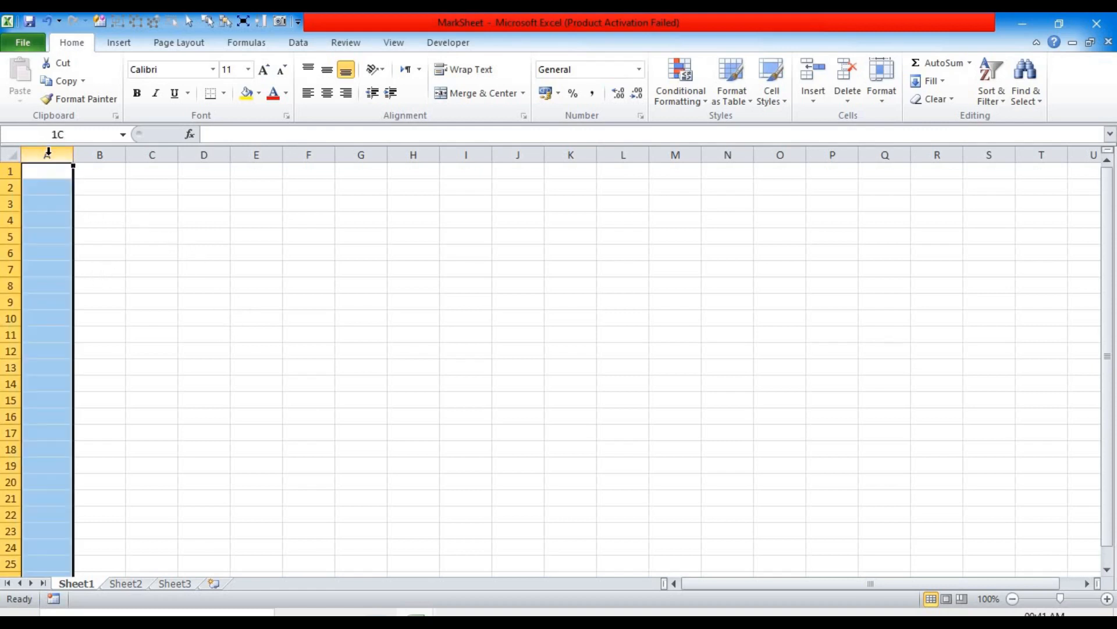
{"action": "left_click", "coordinate": [99, 152]}
{"action": "left_click", "coordinate": [150, 153]}
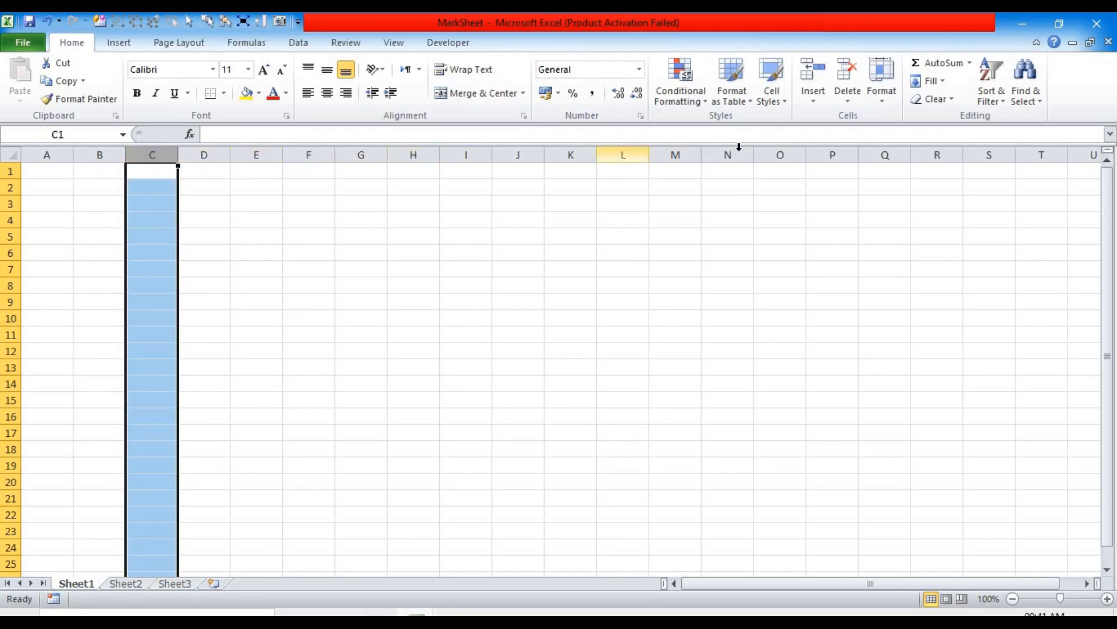
{"action": "left_click", "coordinate": [24, 187]}
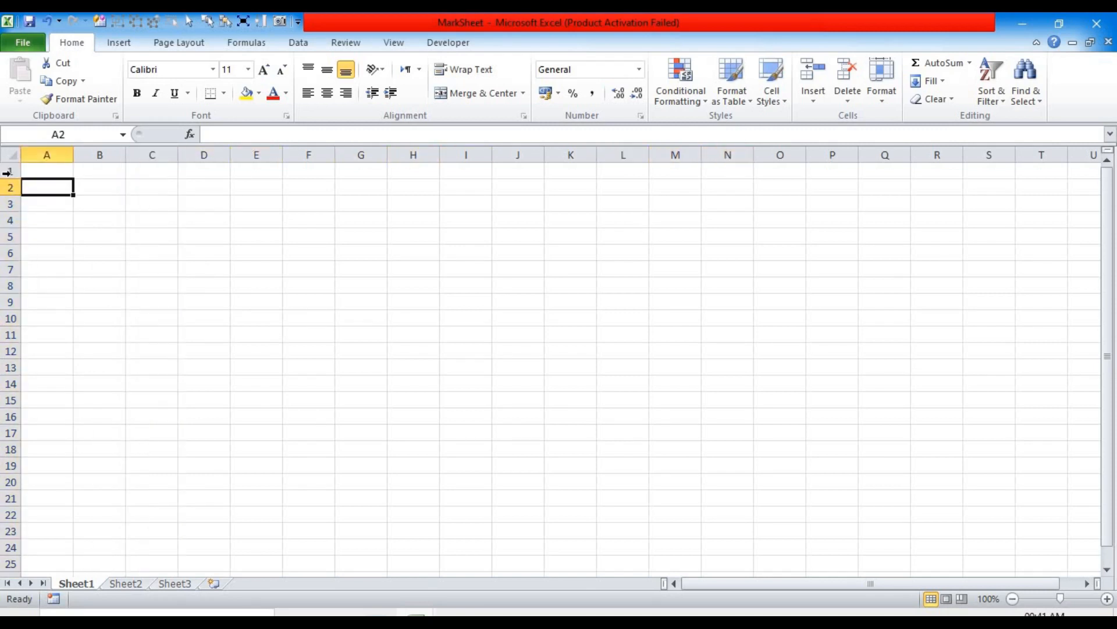
{"action": "left_click", "coordinate": [4, 171]}
{"action": "left_click", "coordinate": [6, 187]}
{"action": "left_click", "coordinate": [5, 204]}
{"action": "left_click", "coordinate": [6, 221]}
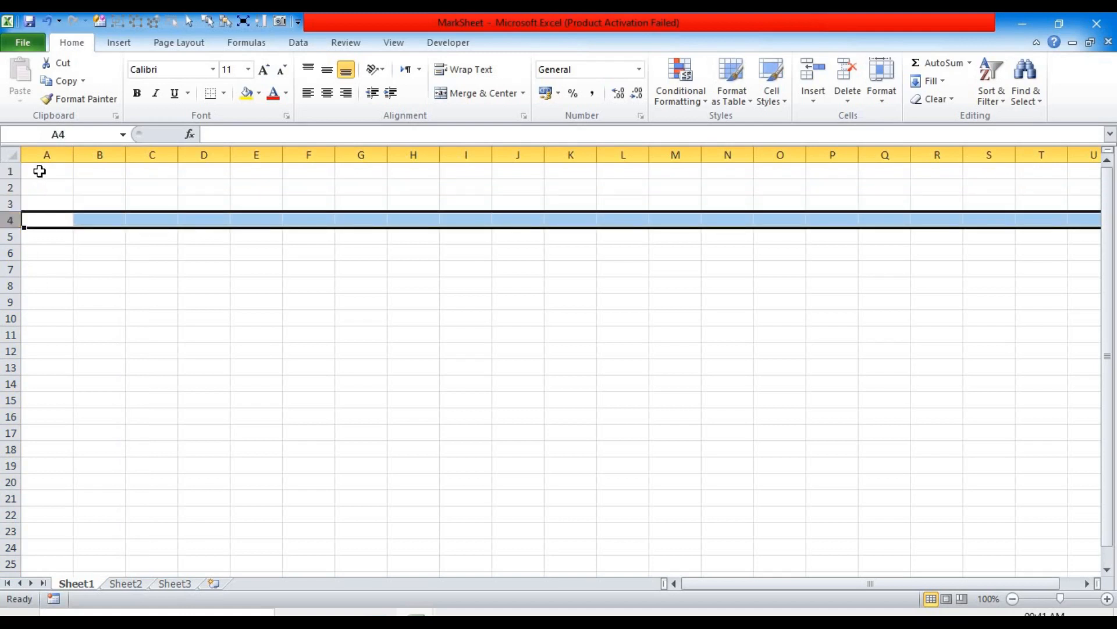
- Examine how the cell reference changes while moving the active cell from A1 through nearby cells to D1
{"action": "left_click", "coordinate": [39, 170]}
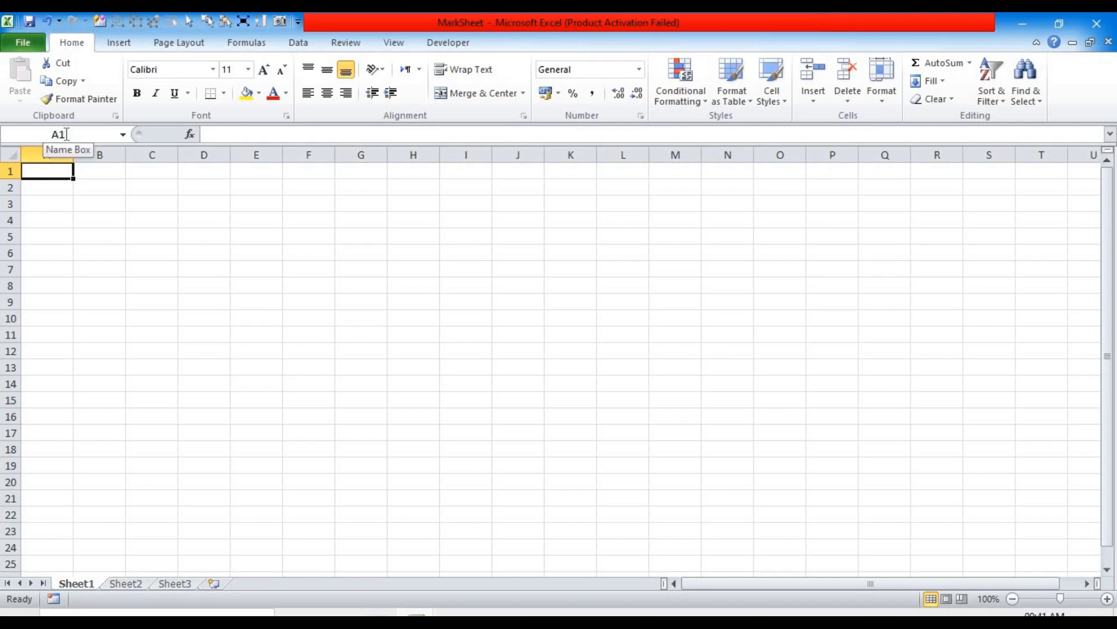
{"action": "left_click", "coordinate": [55, 183]}
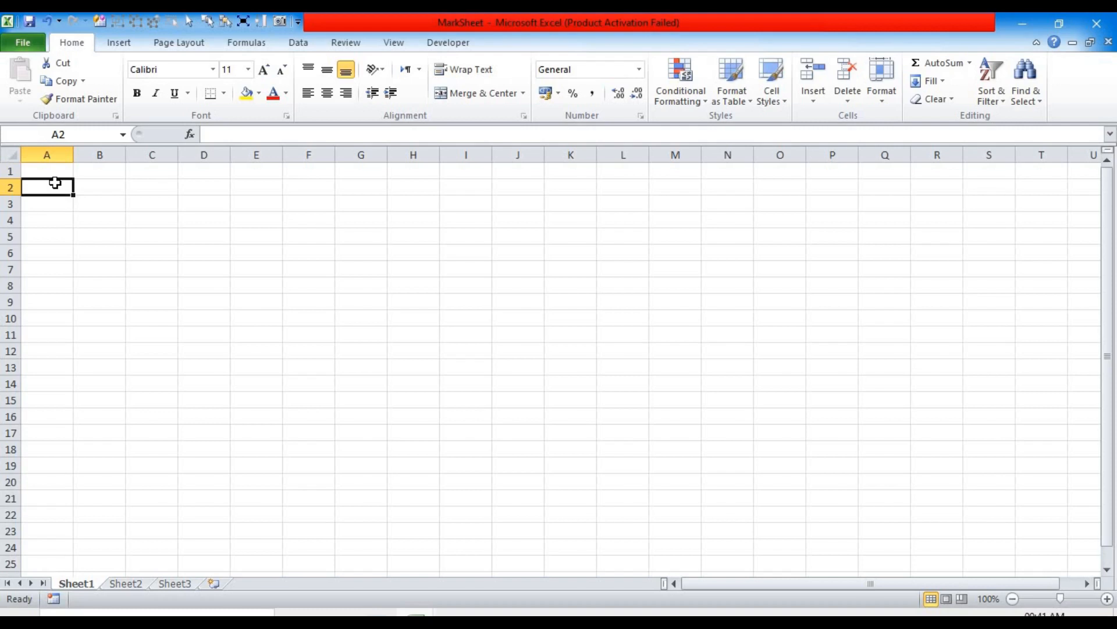
{"action": "key", "text": "Return"}
{"action": "key", "text": "Return"}
{"action": "key", "text": "Right"}
{"action": "key", "text": "Up"}
{"action": "key", "text": "Up"}
{"action": "key", "text": "Up"}
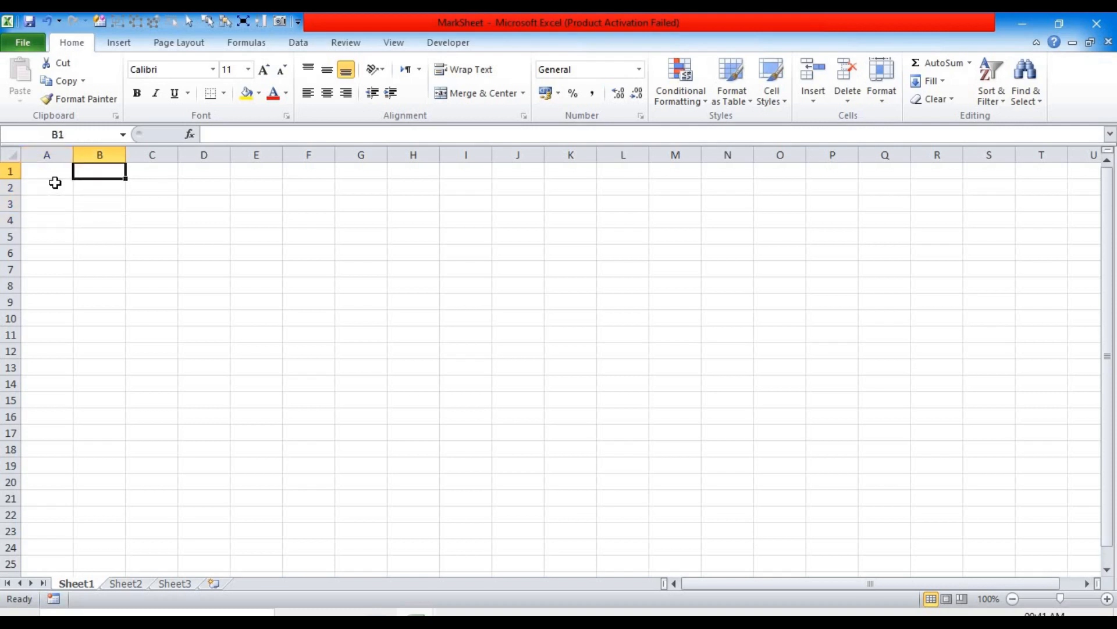
{"action": "key", "text": "Right"}
{"action": "key", "text": "Right"}
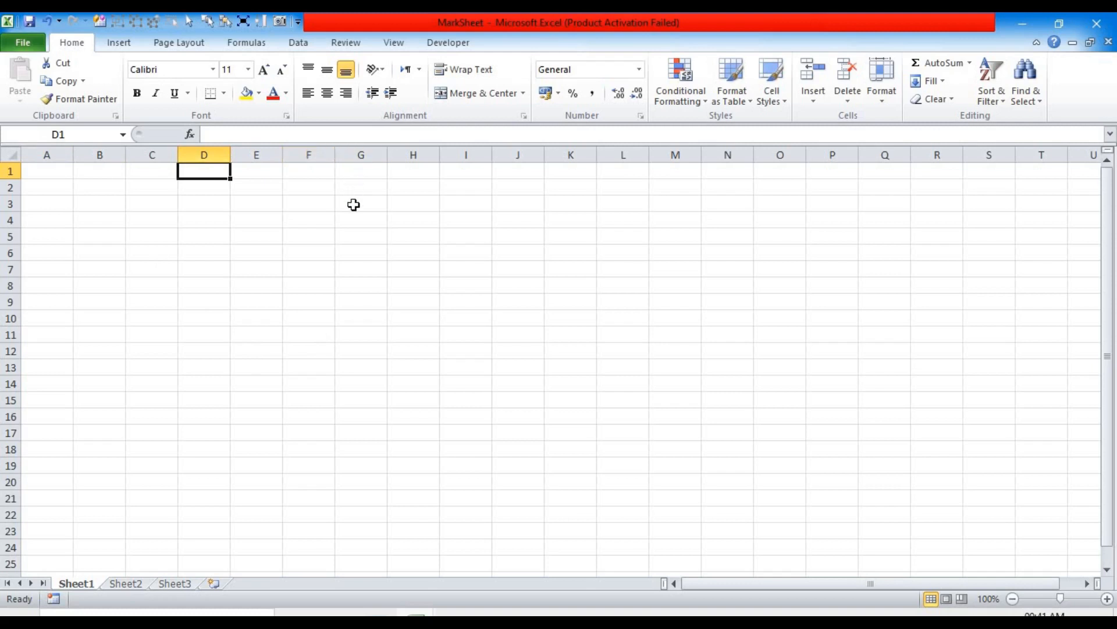
{"action": "double_click", "coordinate": [362, 236]}
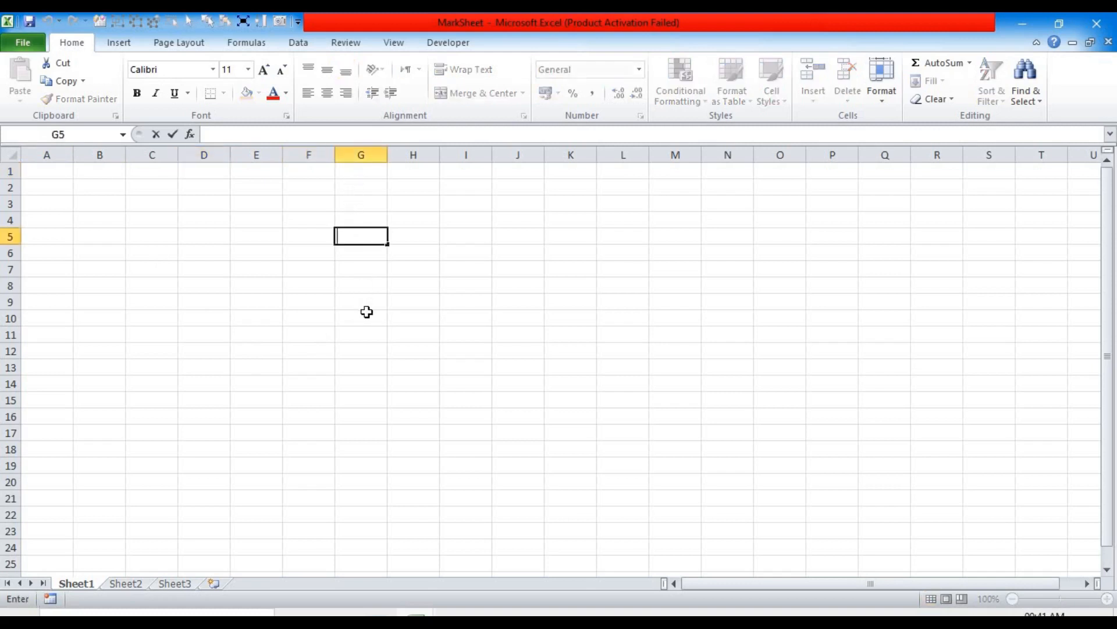
{"action": "left_click", "coordinate": [360, 317]}
{"action": "left_click", "coordinate": [351, 235]}
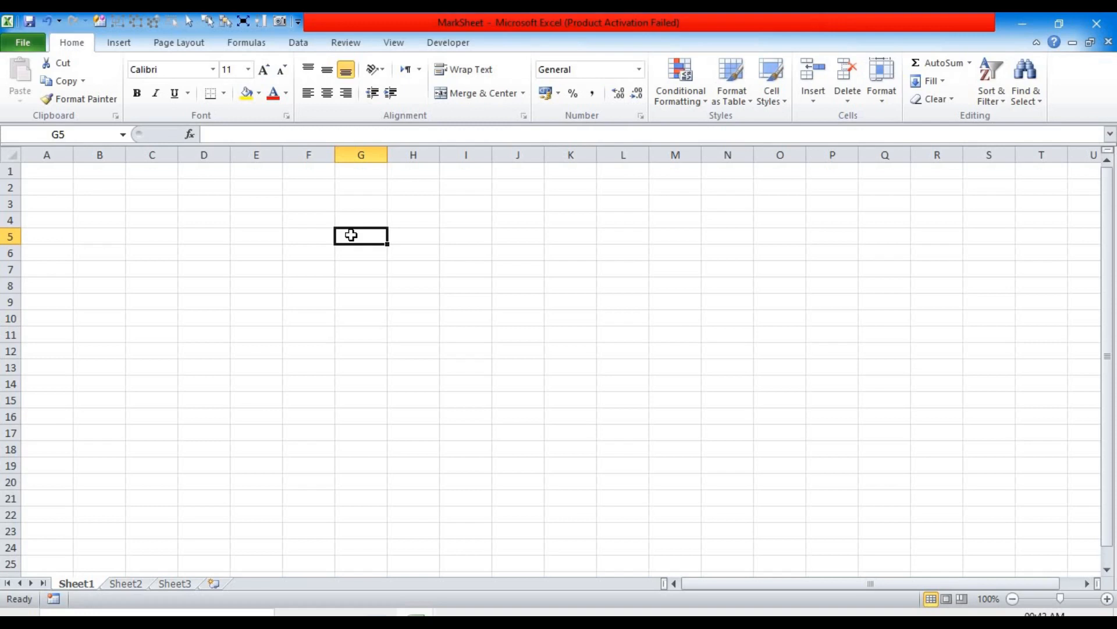
{"action": "type", "text": "sdfsdfsd"}
{"action": "key", "text": "BackSpace"}
{"action": "key", "text": "BackSpace"}
{"action": "key", "text": "BackSpace"}
{"action": "key", "text": "BackSpace"}
{"action": "key", "text": "BackSpace"}
{"action": "key", "text": "BackSpace"}
{"action": "key", "text": "BackSpace"}
{"action": "key", "text": "BackSpace"}
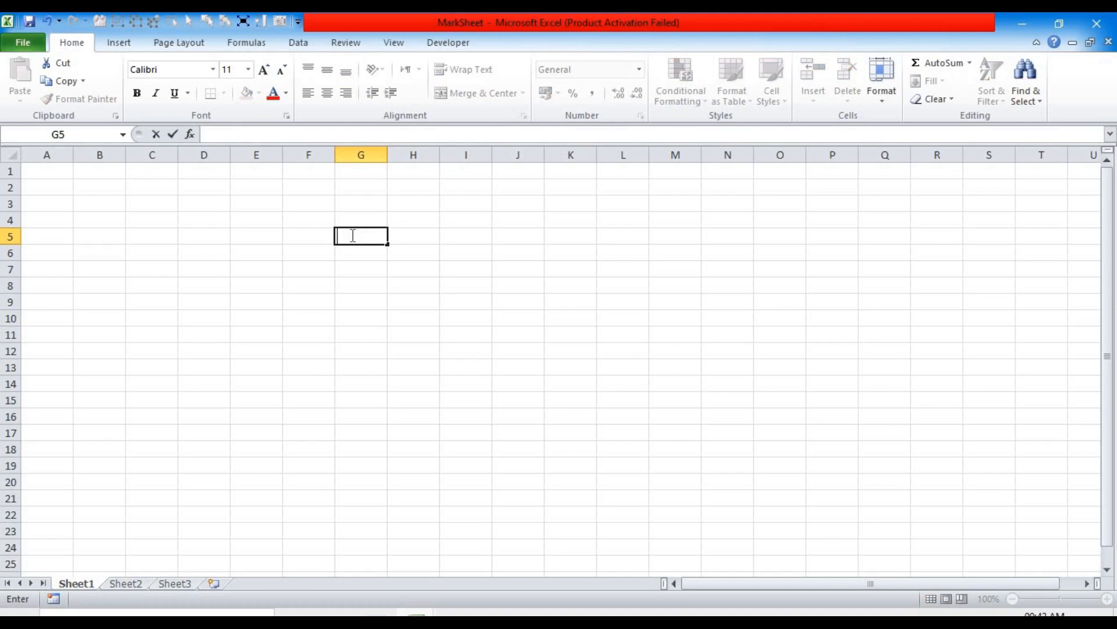
- Enter the headers Sn, Student and Eng in cells G5 to I5
{"action": "type", "text": "Sn"}
{"action": "key", "text": "Tab"}
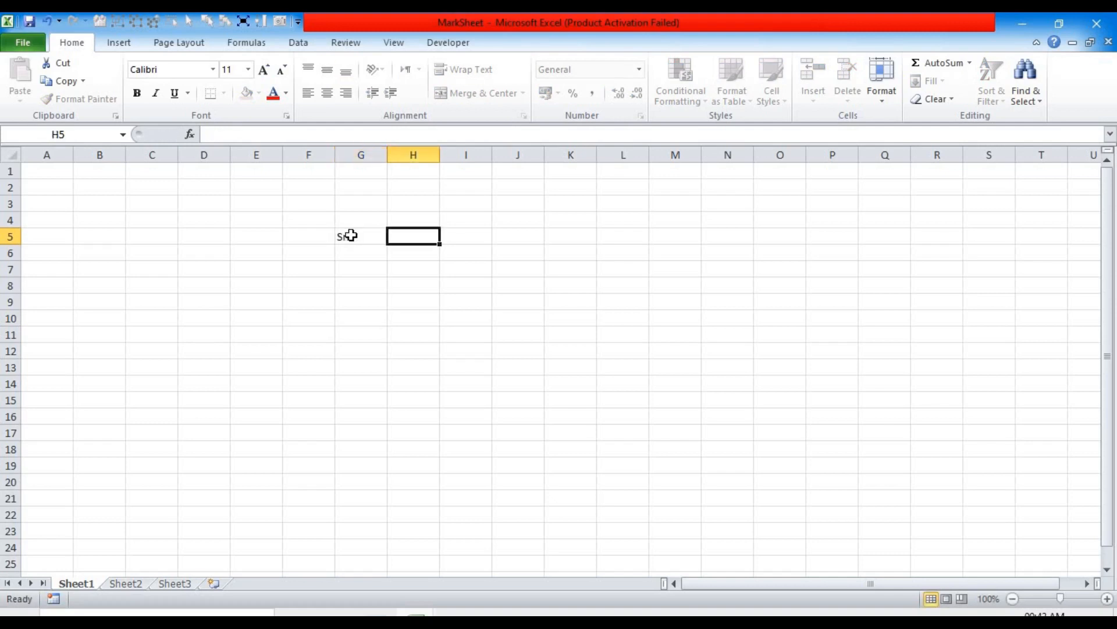
{"action": "type", "text": "Stude"}
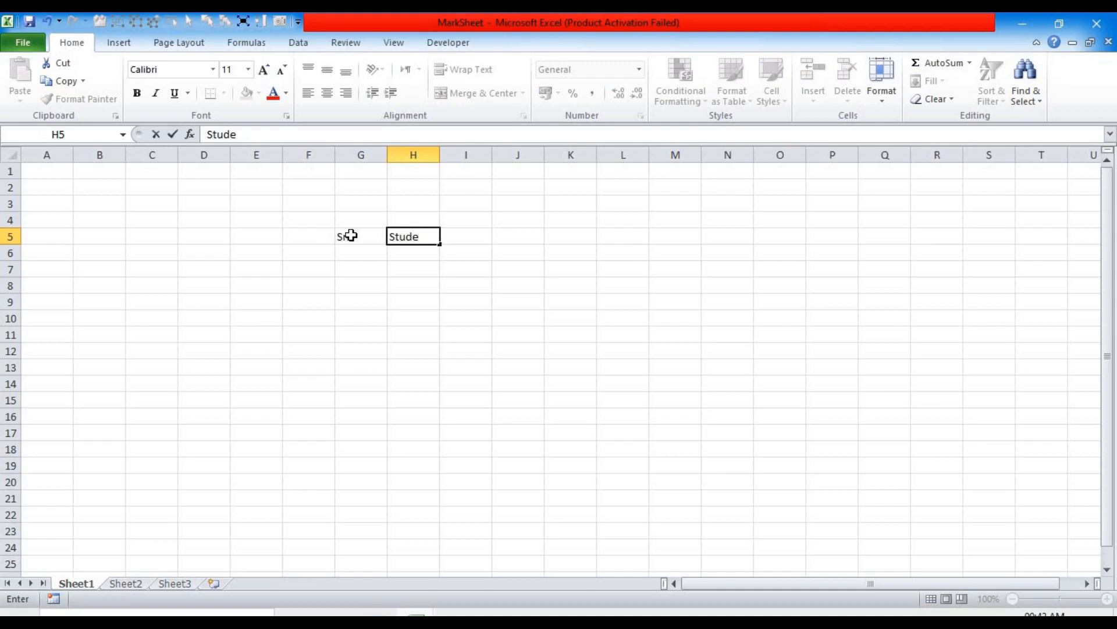
{"action": "type", "text": "nt"}
{"action": "key", "text": "Tab"}
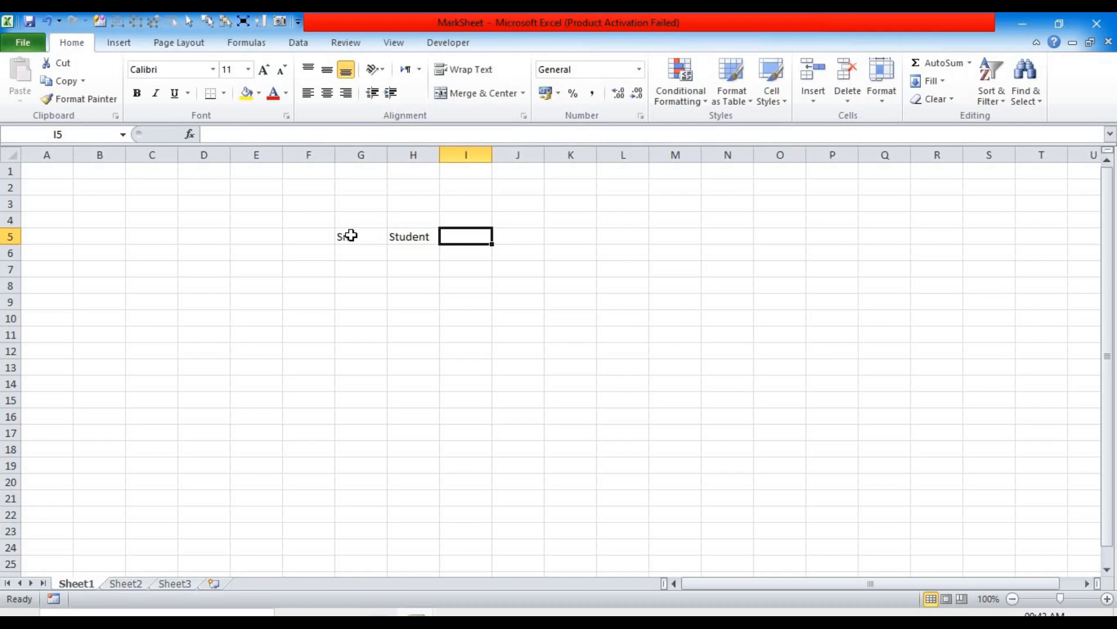
{"action": "type", "text": "Engl"}
{"action": "key", "text": "BackSpace"}
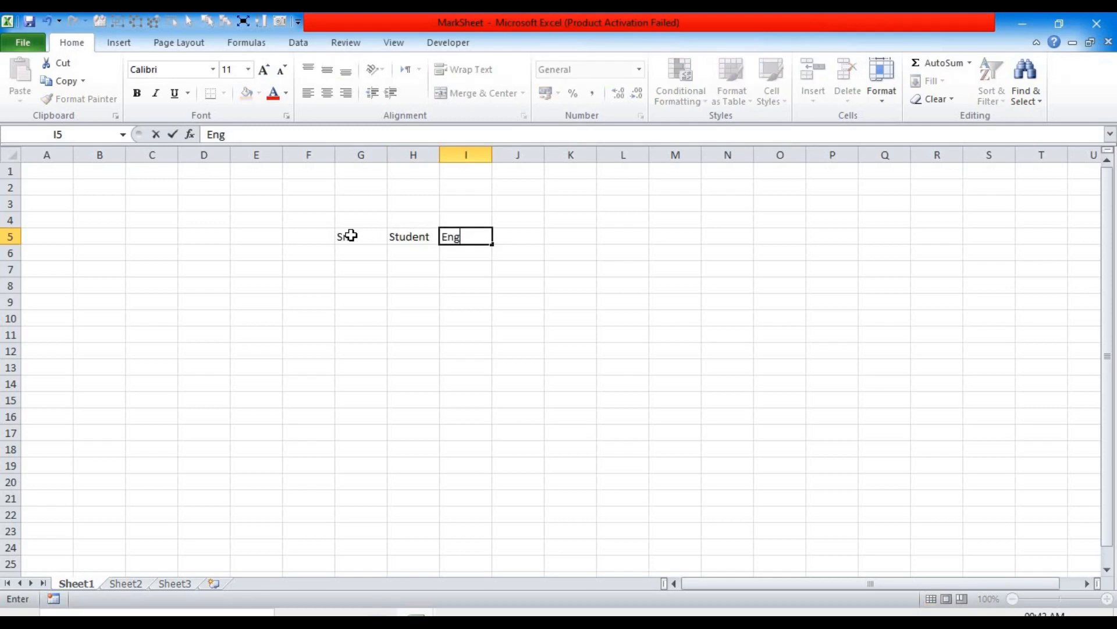
{"action": "key", "text": "Tab"}
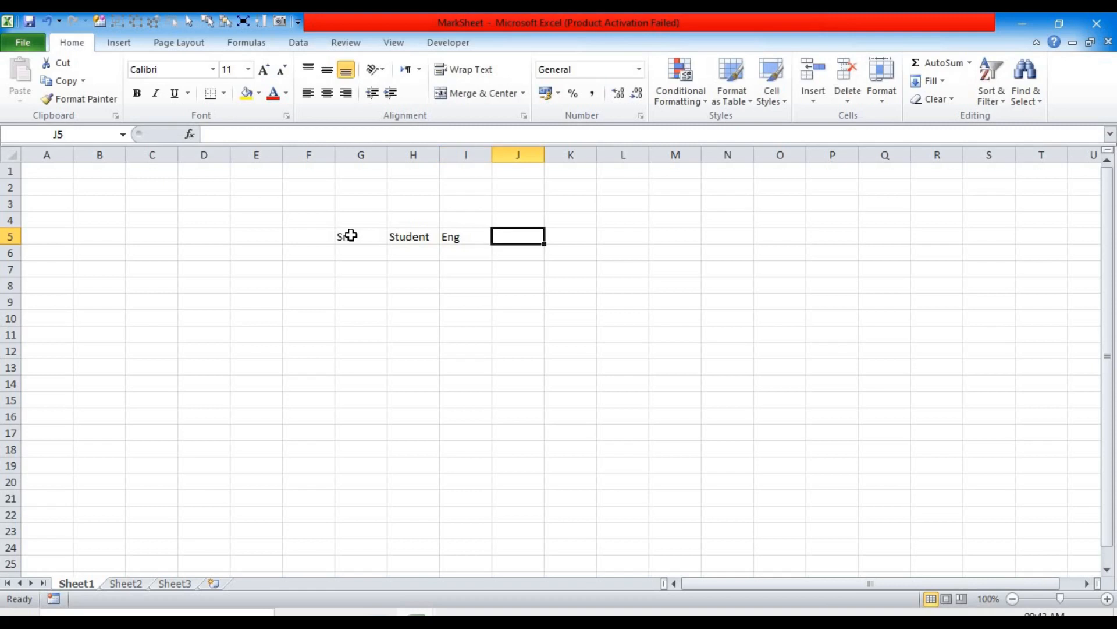
- Add the headers Math, Phy, Bio, Chem and Total in cells J5 to N5
{"action": "type", "text": "Math"}
{"action": "key", "text": "Tab"}
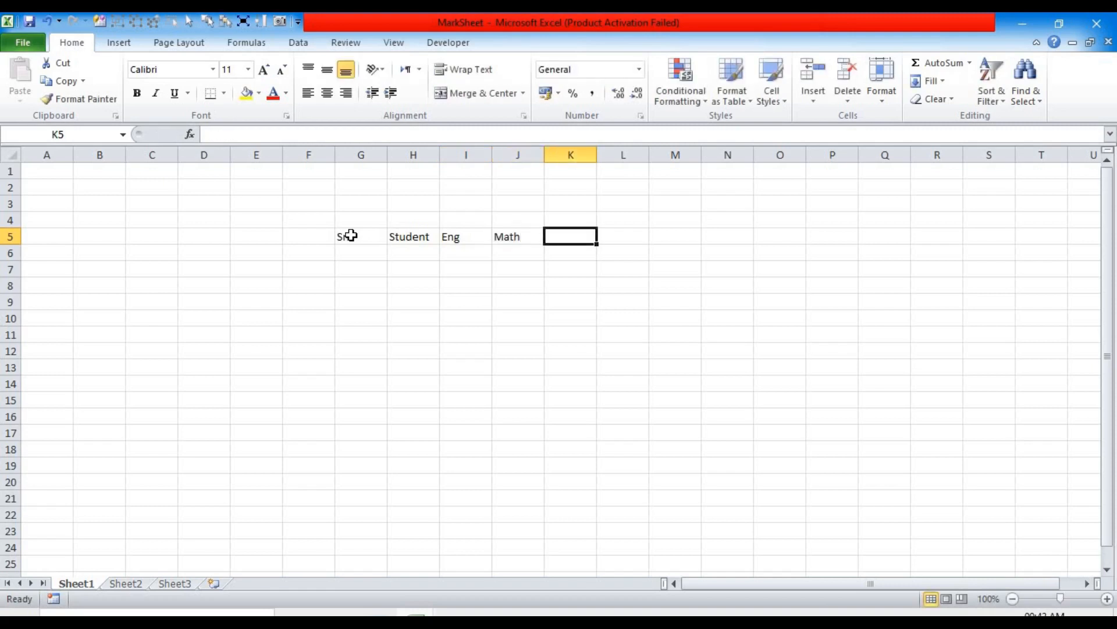
{"action": "type", "text": "Phy"}
{"action": "key", "text": "Tab"}
{"action": "type", "text": "Bio"}
{"action": "key", "text": "Tab"}
{"action": "type", "text": "Chem"}
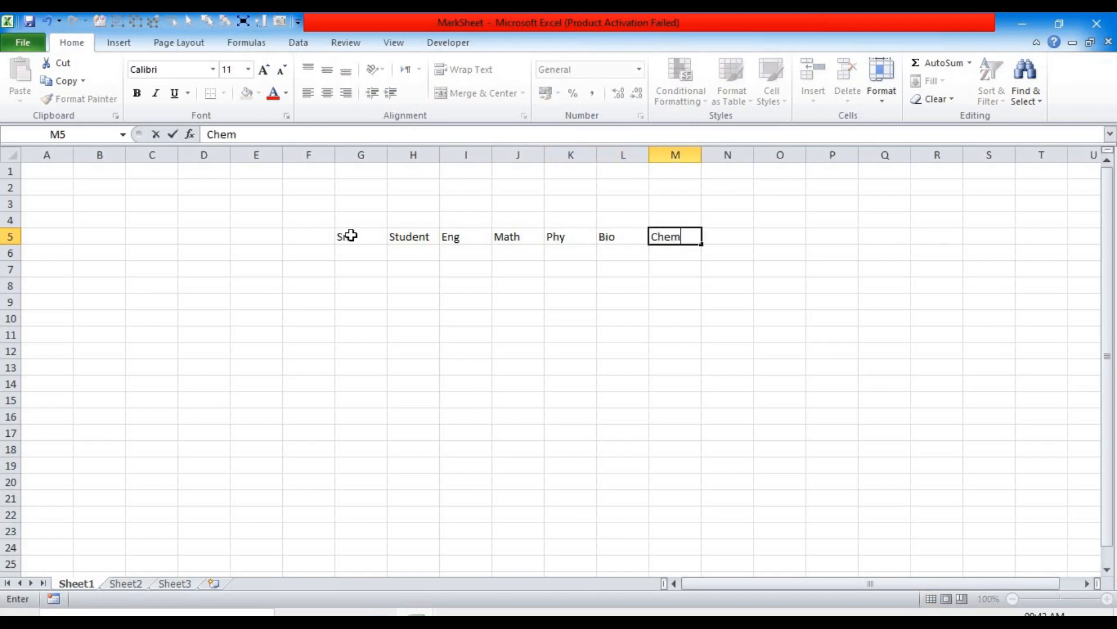
{"action": "key", "text": "Tab"}
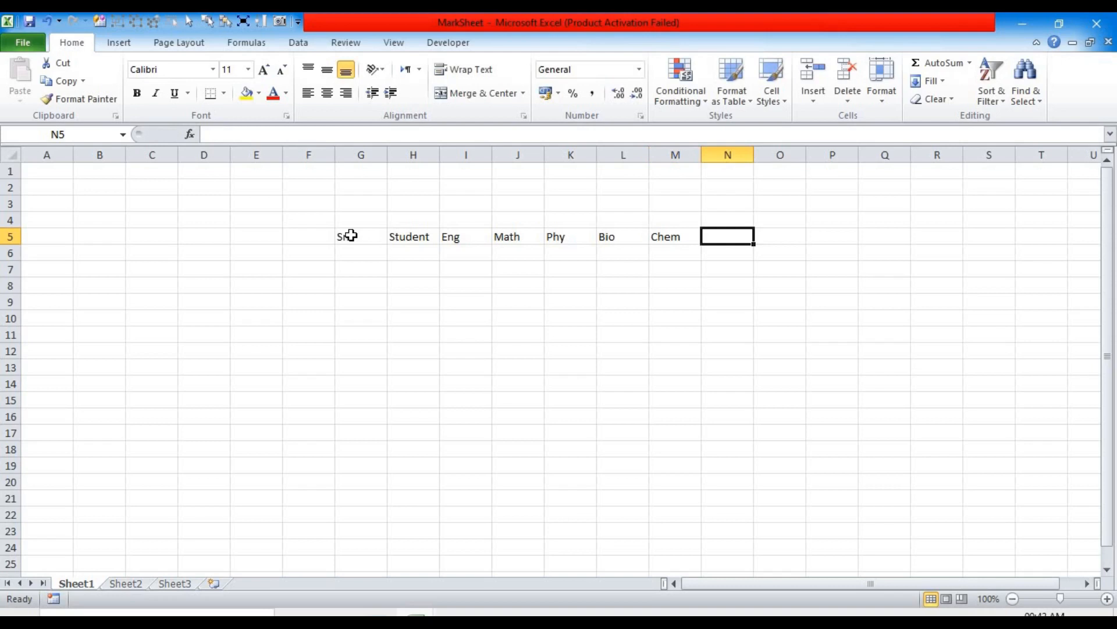
{"action": "type", "text": "Total"}
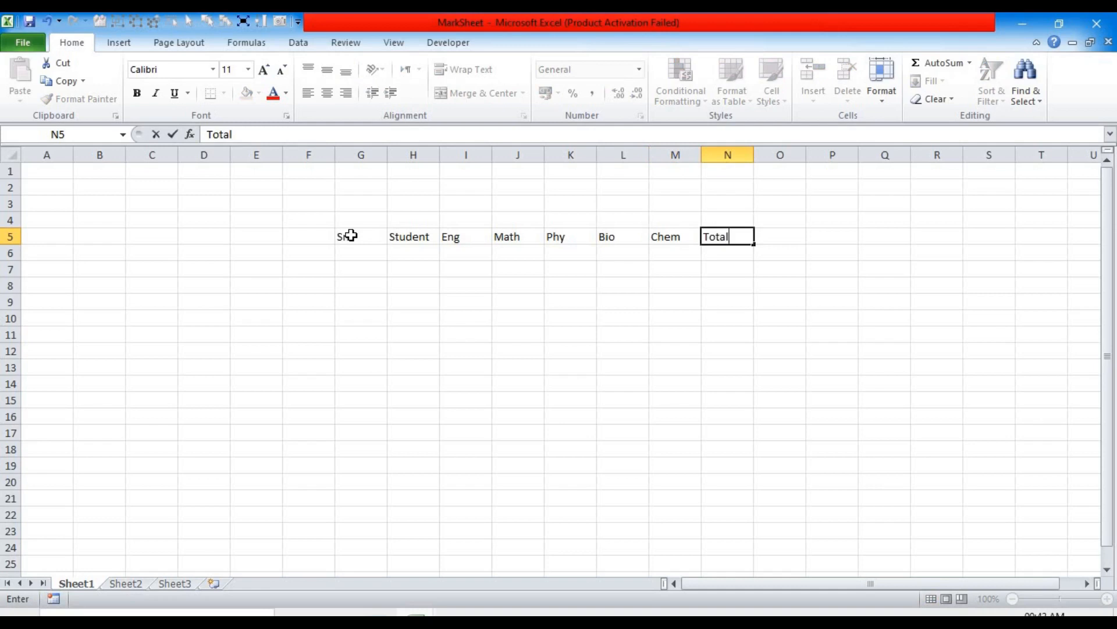
{"action": "key", "text": "Tab"}
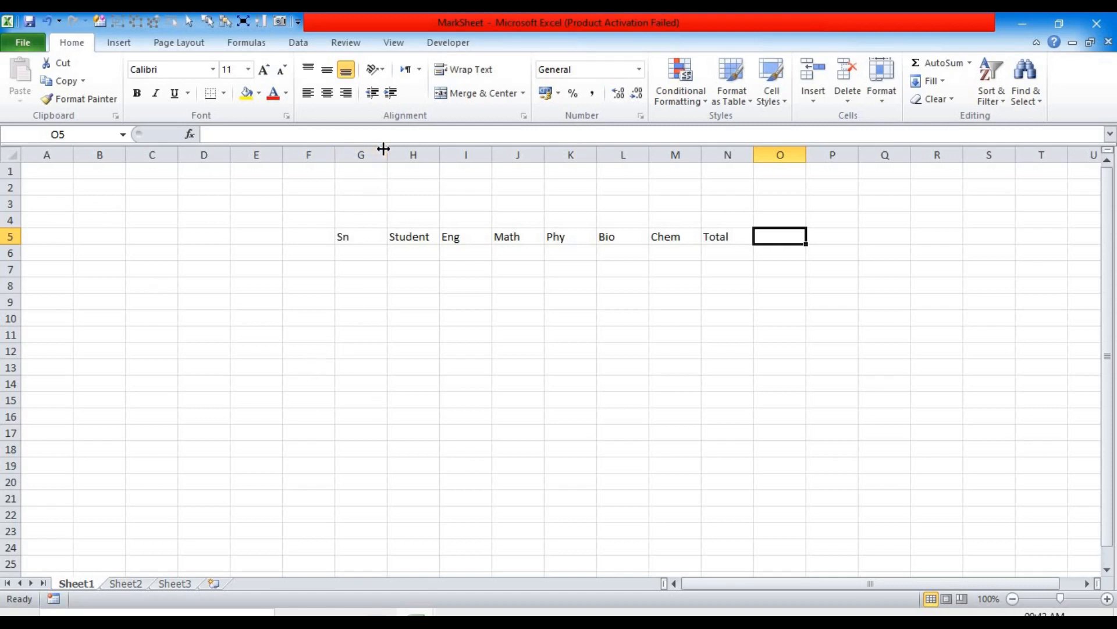
- Narrow the Sn column and enter the serial numbers 1 and 2 in cells G6 and G7
{"action": "left_click_drag", "start_coordinate": [386, 151], "coordinate": [349, 256]}
{"action": "left_click_drag", "start_coordinate": [357, 155], "coordinate": [373, 155]}
{"action": "left_click", "coordinate": [352, 253]}
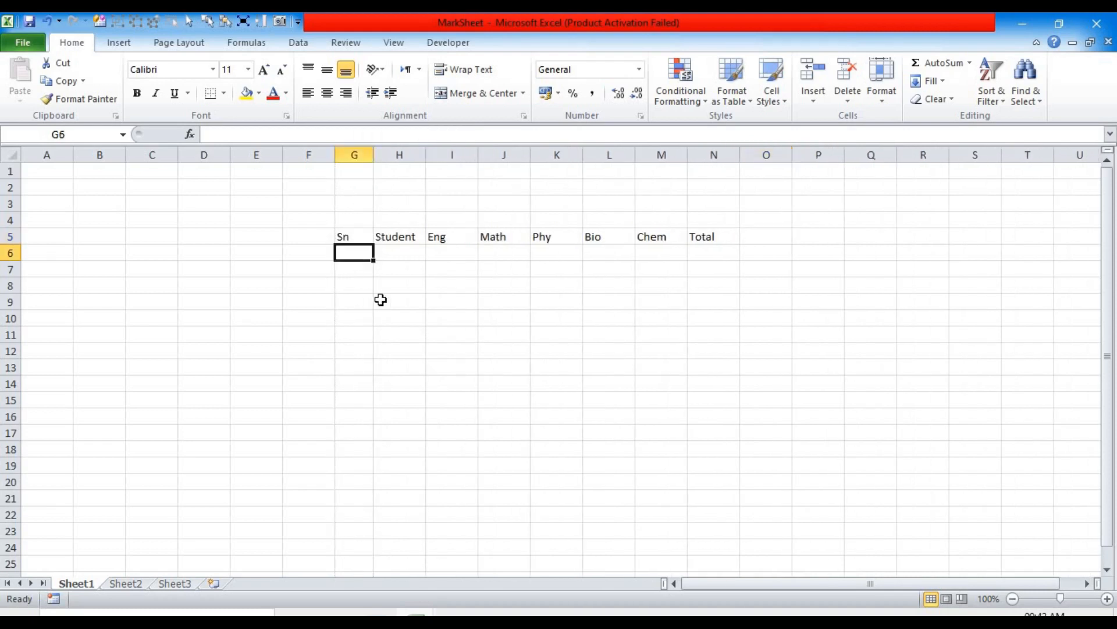
{"action": "type", "text": "1"}
{"action": "key", "text": "Return"}
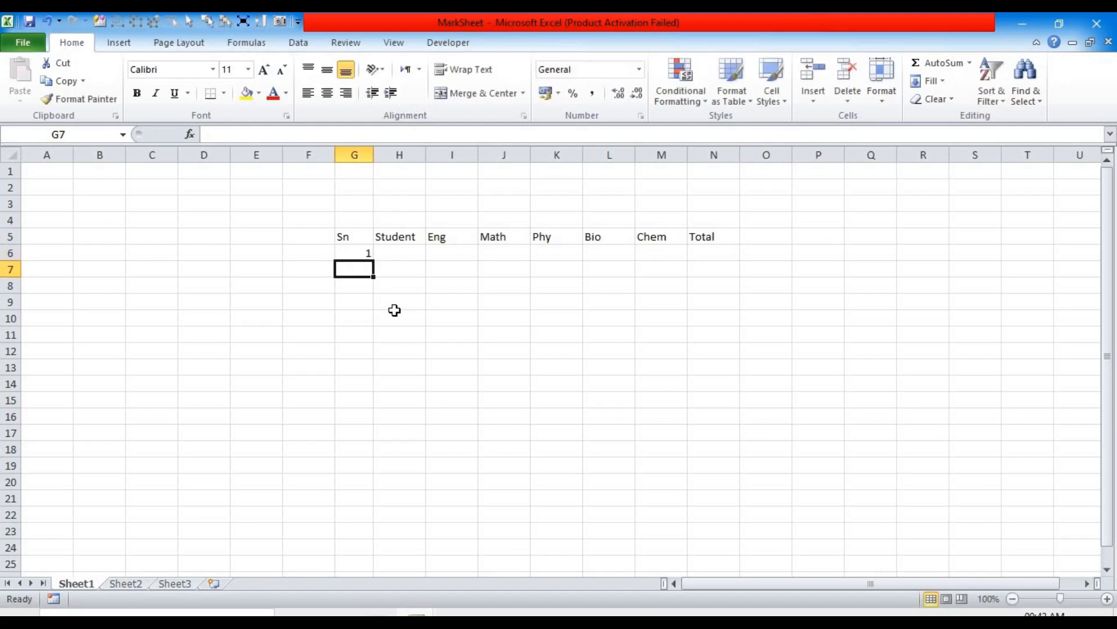
{"action": "type", "text": "2"}
{"action": "key", "text": "Return"}
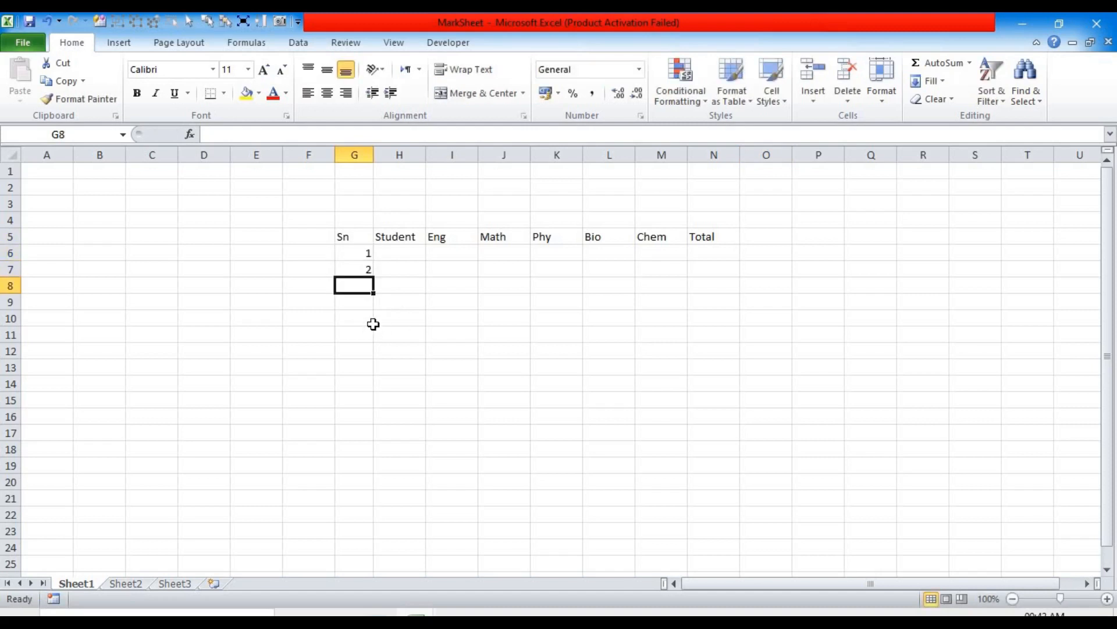
{"action": "left_click", "coordinate": [346, 254]}
{"action": "left_click", "coordinate": [352, 264]}
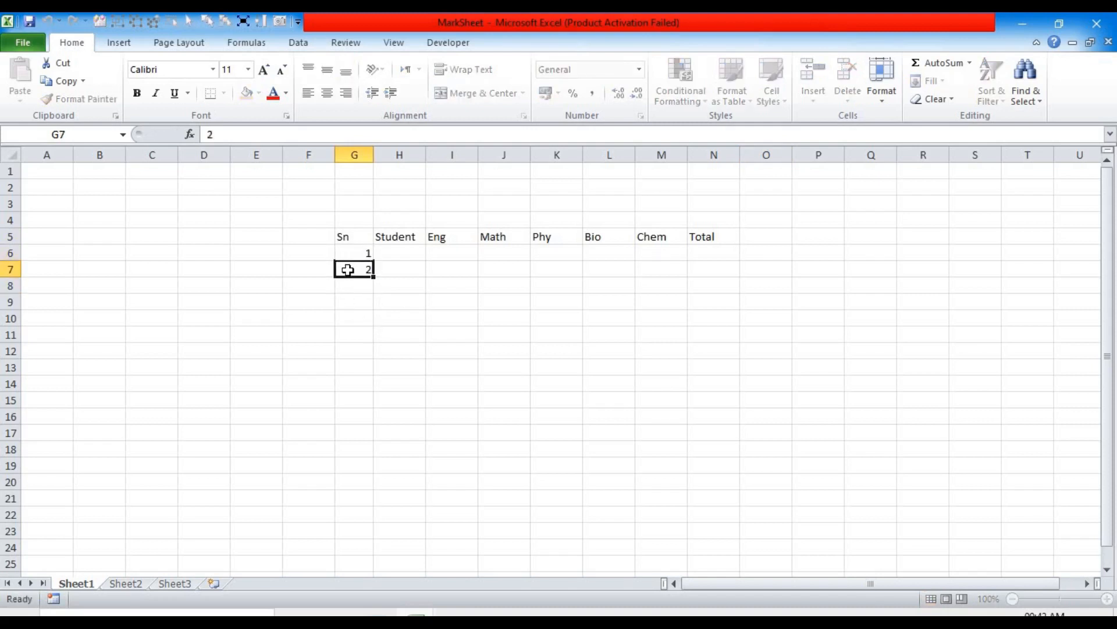
{"action": "left_click_drag", "start_coordinate": [347, 251], "coordinate": [350, 261]}
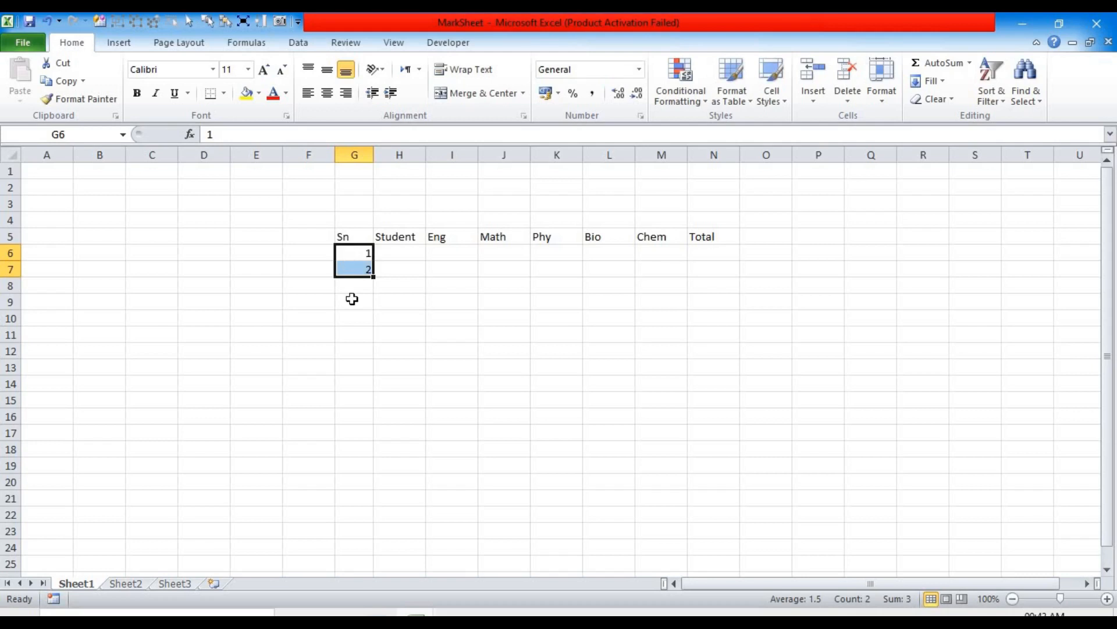
{"action": "left_click", "coordinate": [361, 317]}
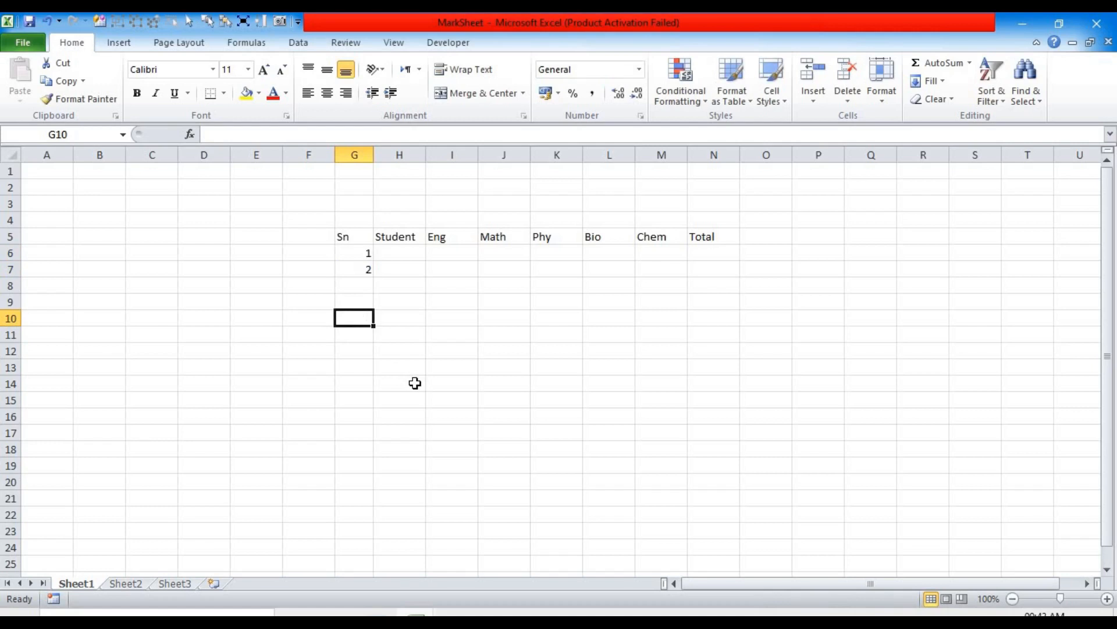
- Enlarge the sheet view to 145% and bring the whole mark table from Sn to Total into view
{"action": "scroll", "coordinate": [415, 382], "scroll_direction": "up", "scroll_amount": 3, "text": "ctrl"}
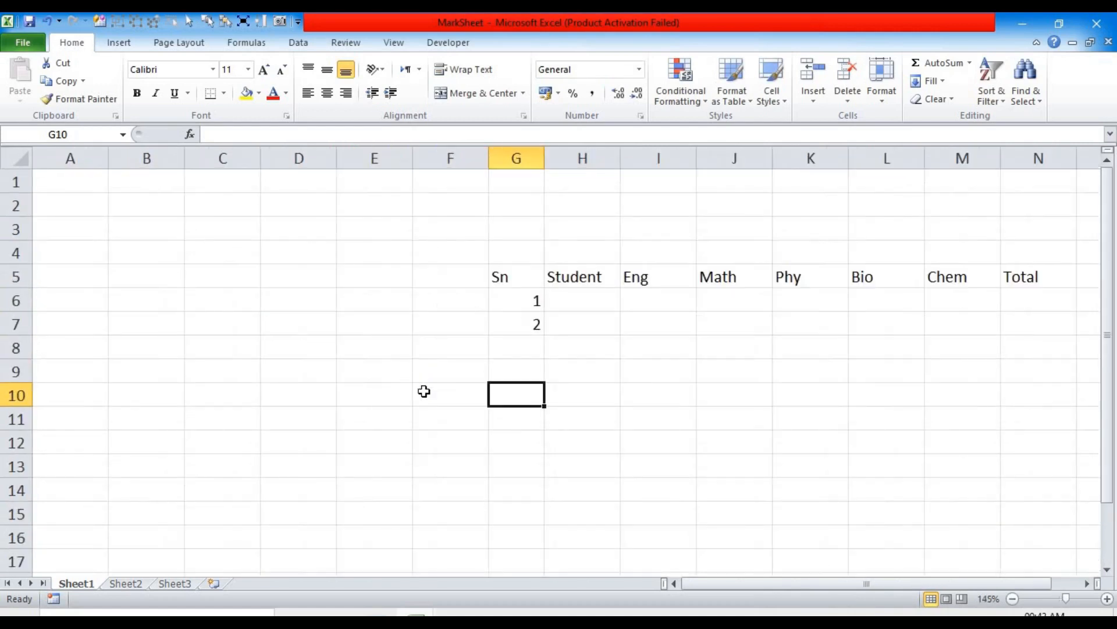
{"action": "left_click", "coordinate": [1086, 583]}
{"action": "left_click", "coordinate": [1087, 584]}
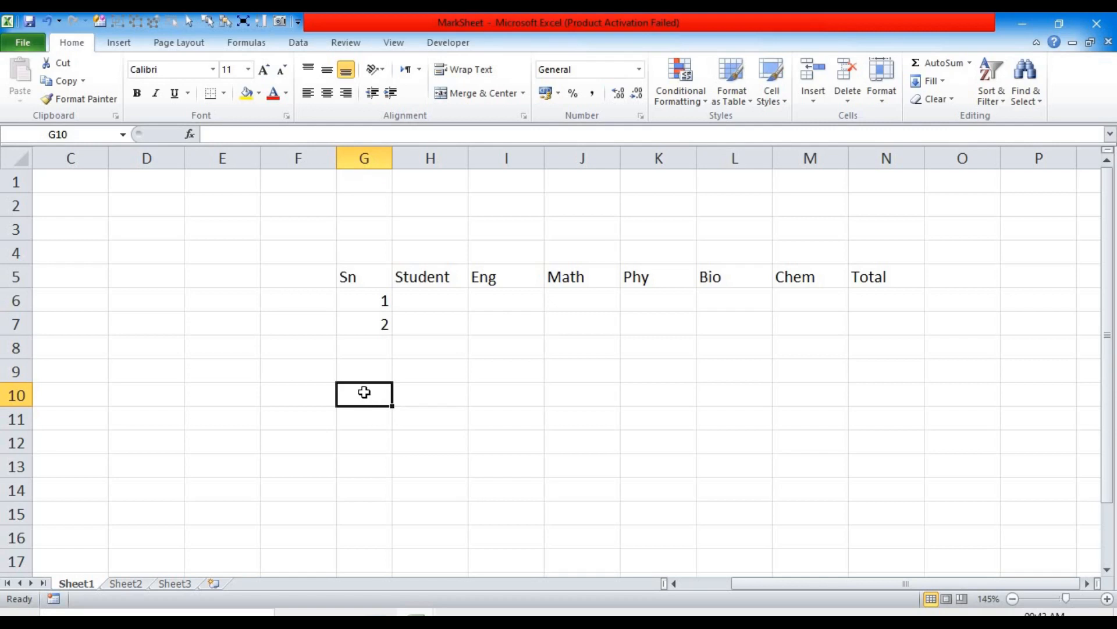
{"action": "left_click", "coordinate": [374, 438]}
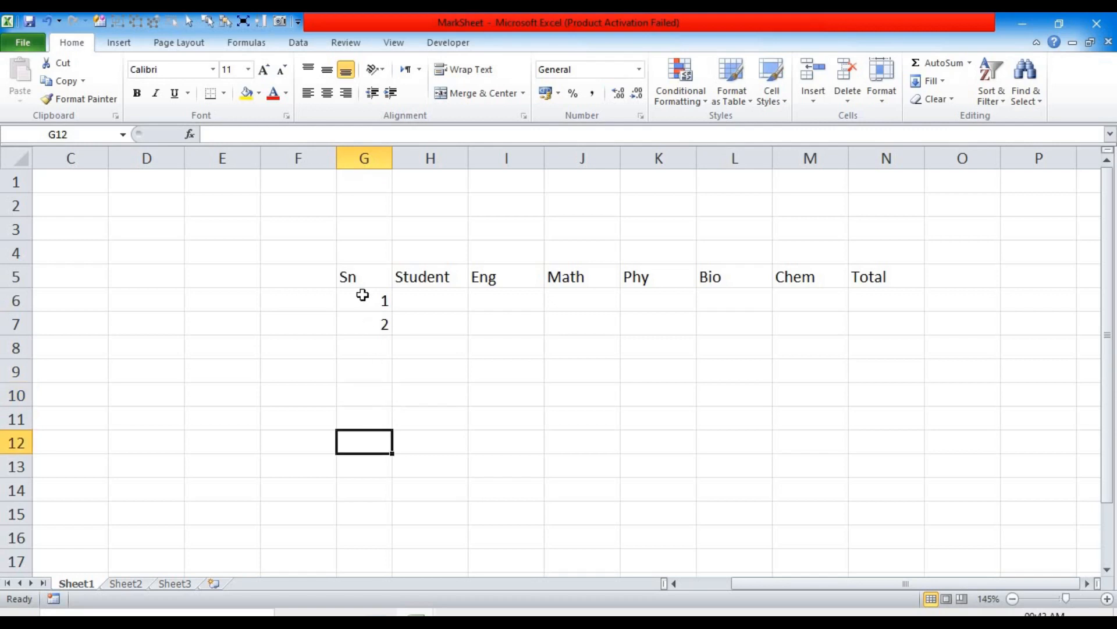
- Fill the serial number series from G6:G7 down to G16 and clear the filled range
{"action": "left_click", "coordinate": [362, 295]}
{"action": "left_click", "coordinate": [363, 339]}
{"action": "left_click_drag", "start_coordinate": [367, 298], "coordinate": [365, 326]}
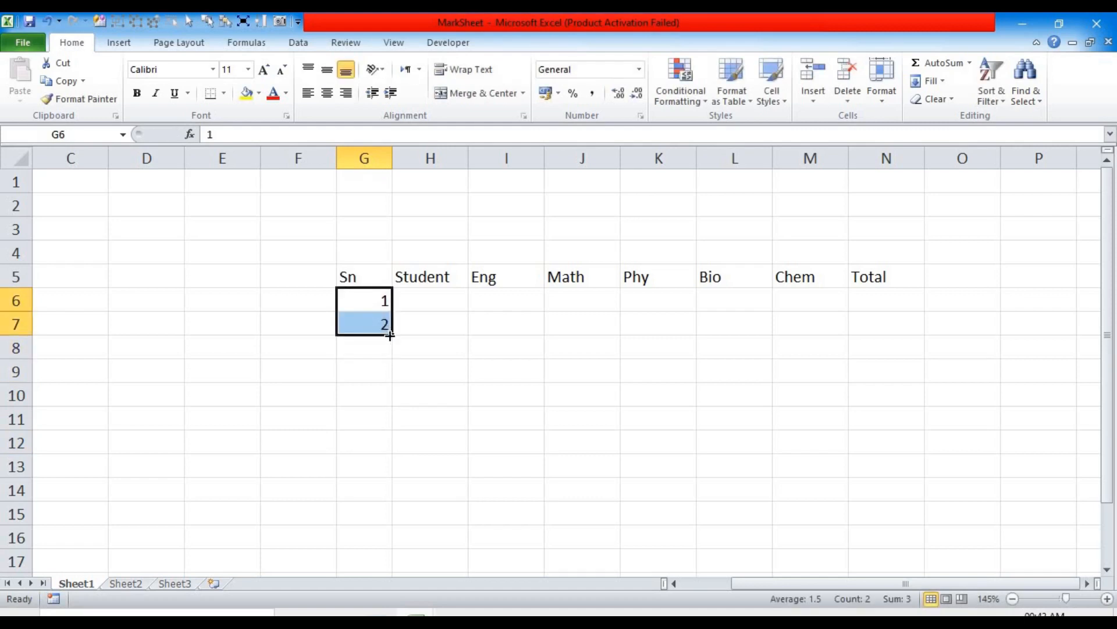
{"action": "left_click_drag", "start_coordinate": [392, 335], "coordinate": [387, 542]}
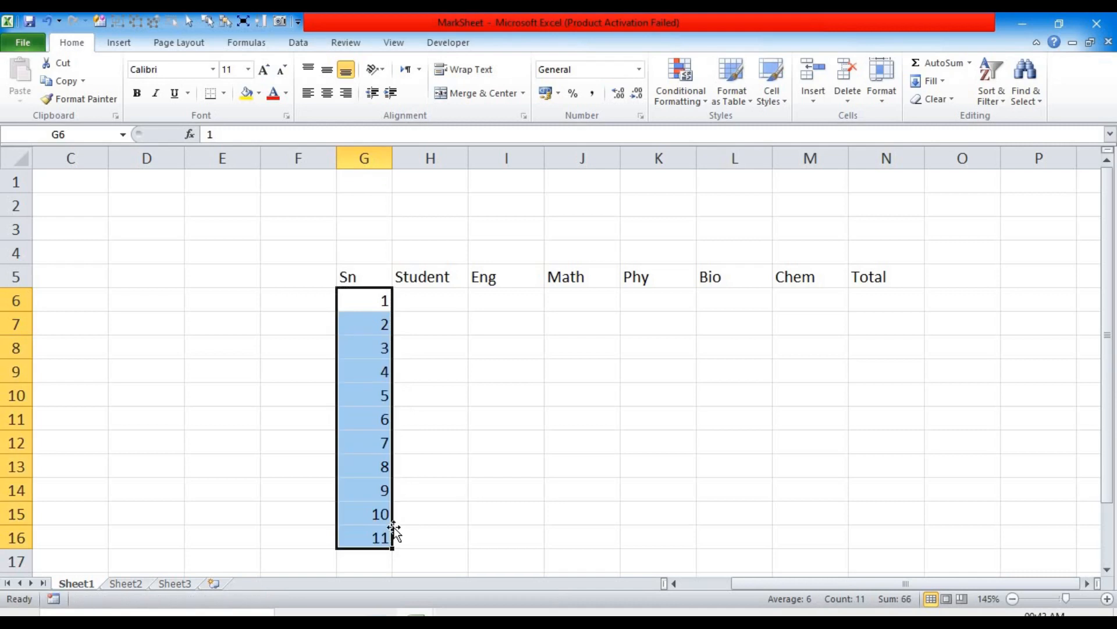
{"action": "key", "text": "Delete"}
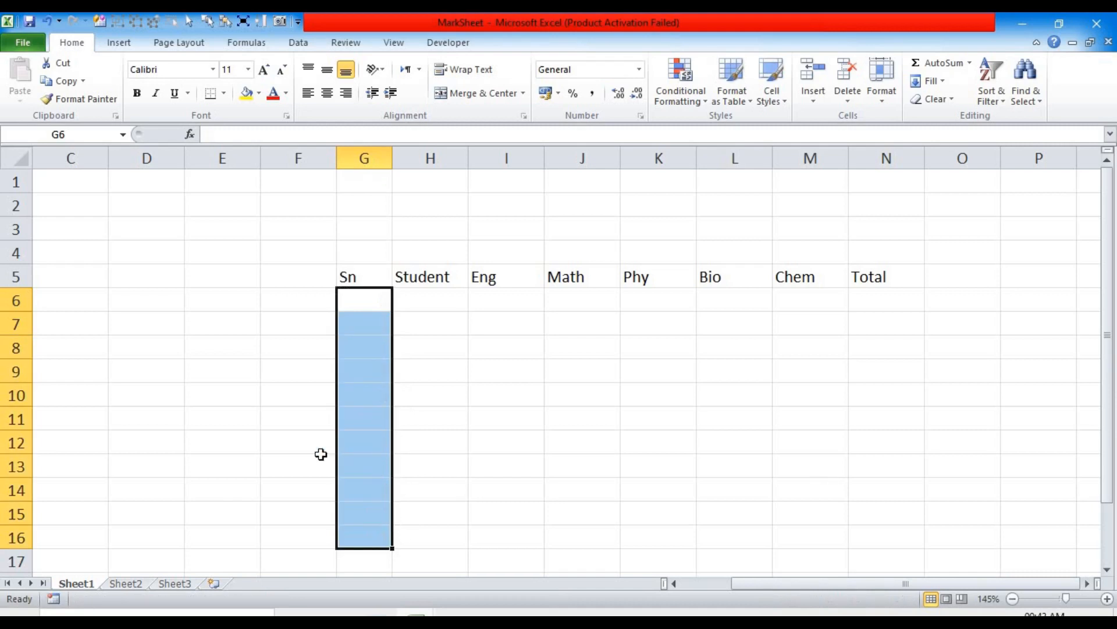
- Enter 1 and 2 in cells G6 and G7 and fill the serial numbers down to 15 in G20
{"action": "left_click", "coordinate": [378, 300]}
{"action": "type", "text": "1"}
{"action": "key", "text": "Return"}
{"action": "type", "text": "2"}
{"action": "key", "text": "Return"}
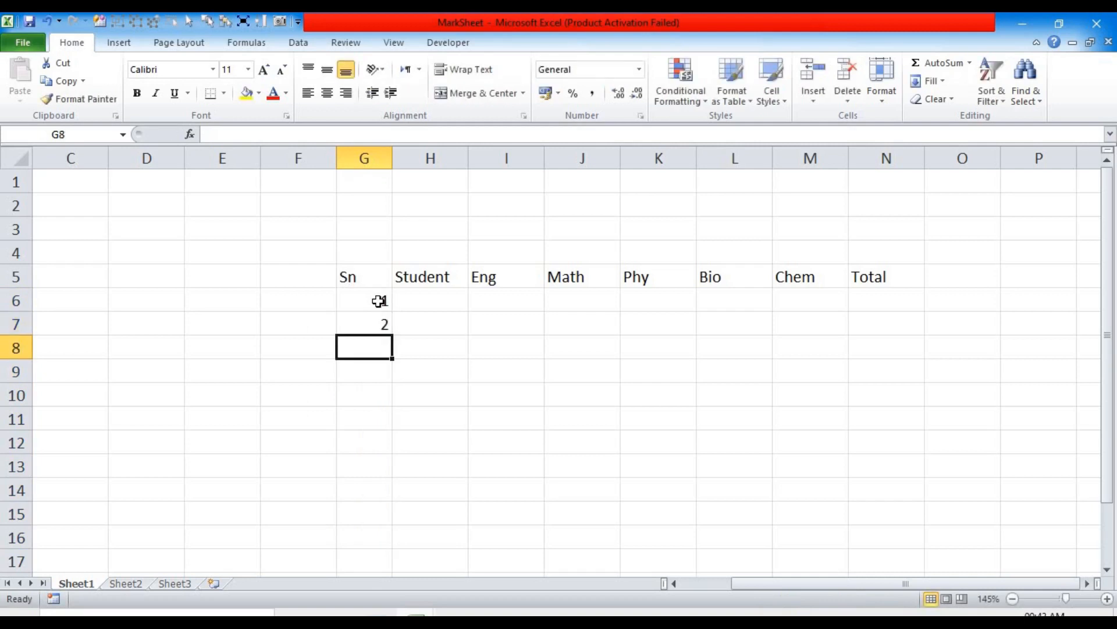
{"action": "left_click_drag", "start_coordinate": [379, 301], "coordinate": [379, 462]}
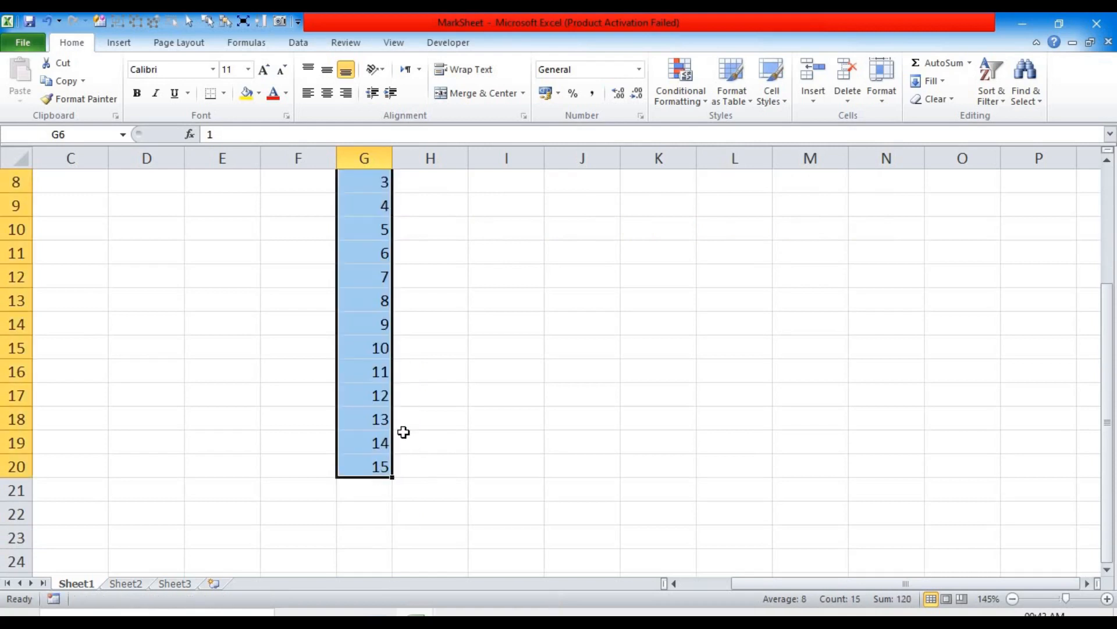
- Narrow the Sn column to fit its serial numbers
{"action": "scroll", "coordinate": [403, 432], "scroll_direction": "up", "scroll_amount": 3}
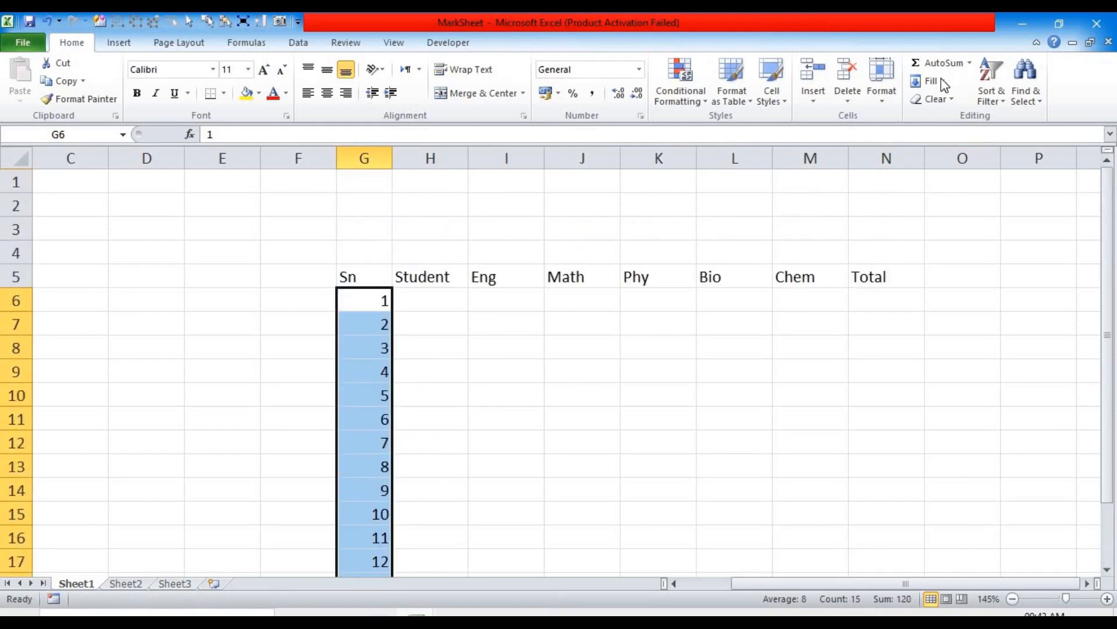
{"action": "left_click", "coordinate": [379, 164]}
{"action": "left_click", "coordinate": [423, 378]}
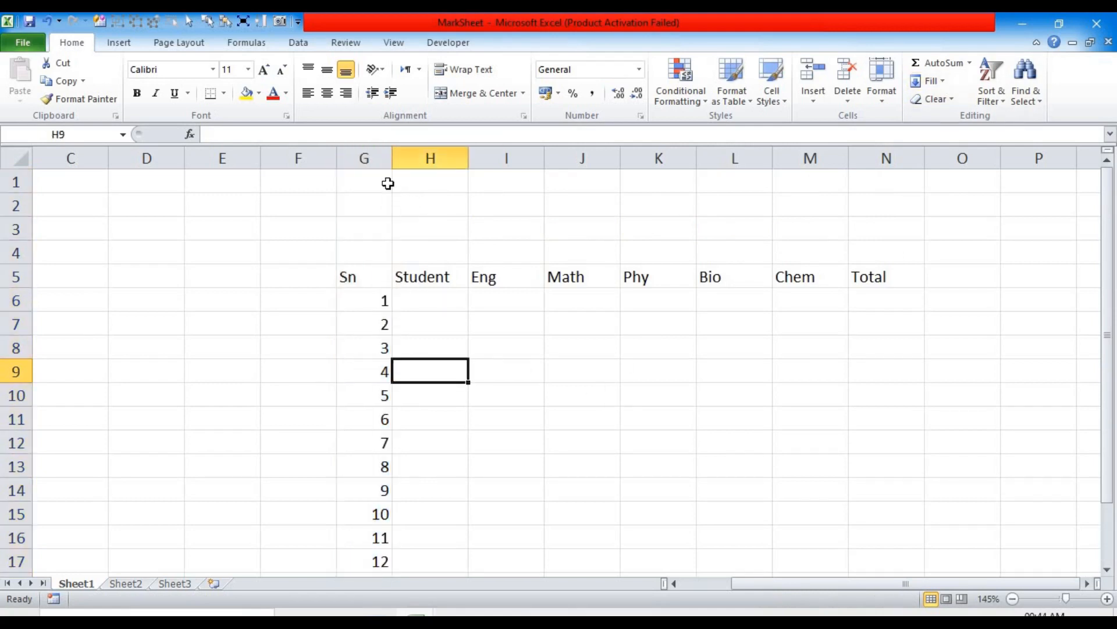
{"action": "left_click_drag", "start_coordinate": [371, 173], "coordinate": [372, 172]}
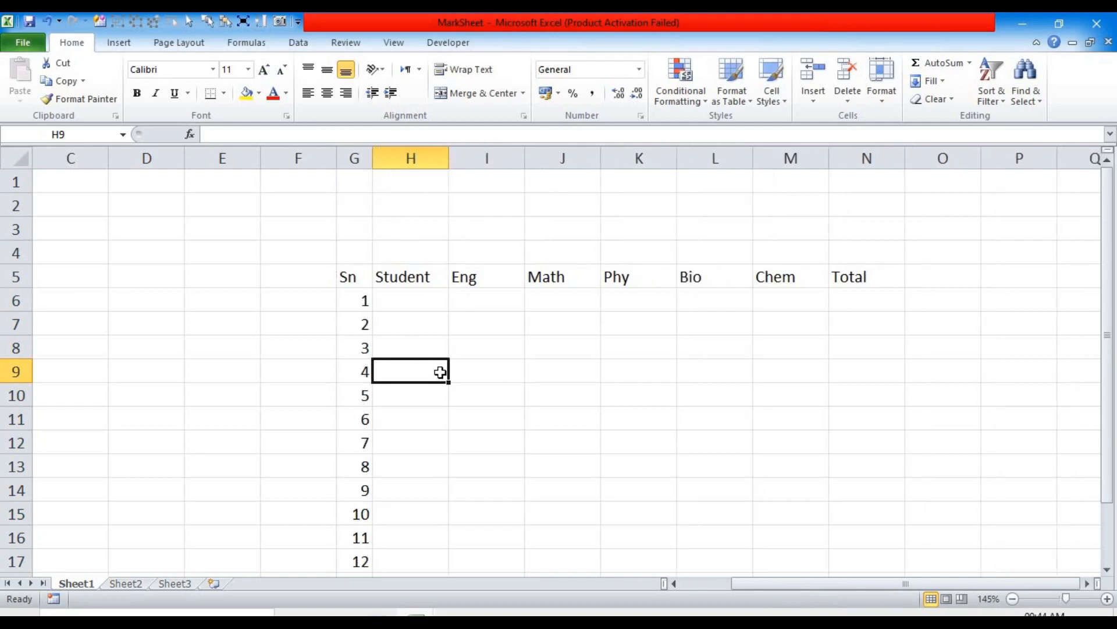
- Enter the students' names down the Student column, one per row, starting in cell H6
{"action": "scroll", "coordinate": [440, 372], "scroll_direction": "down", "scroll_amount": 2, "text": "ctrl"}
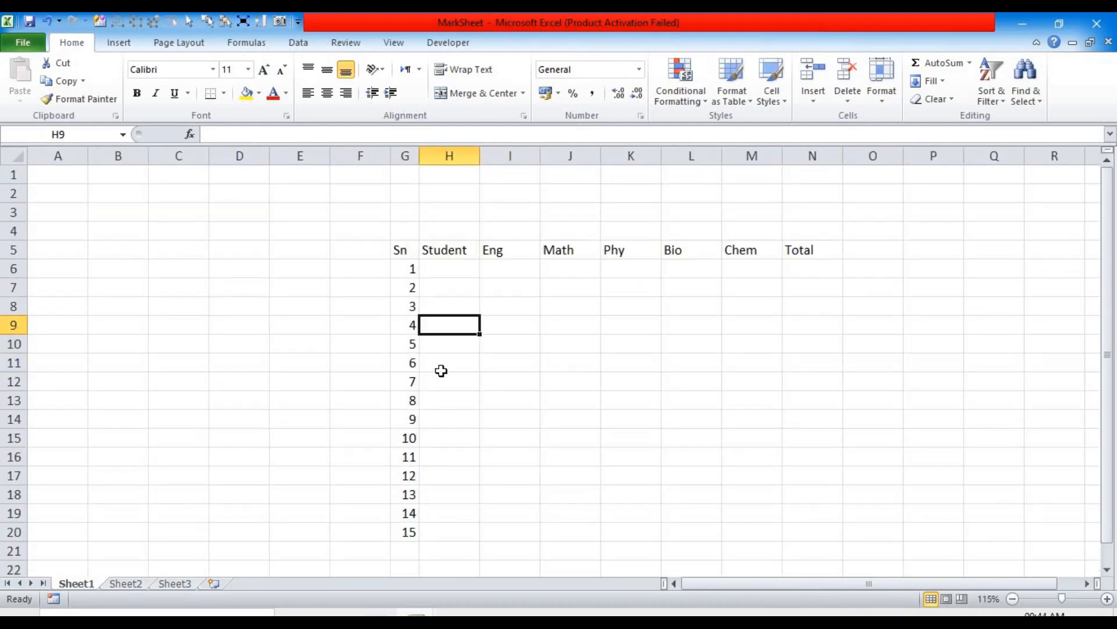
{"action": "left_click", "coordinate": [441, 265]}
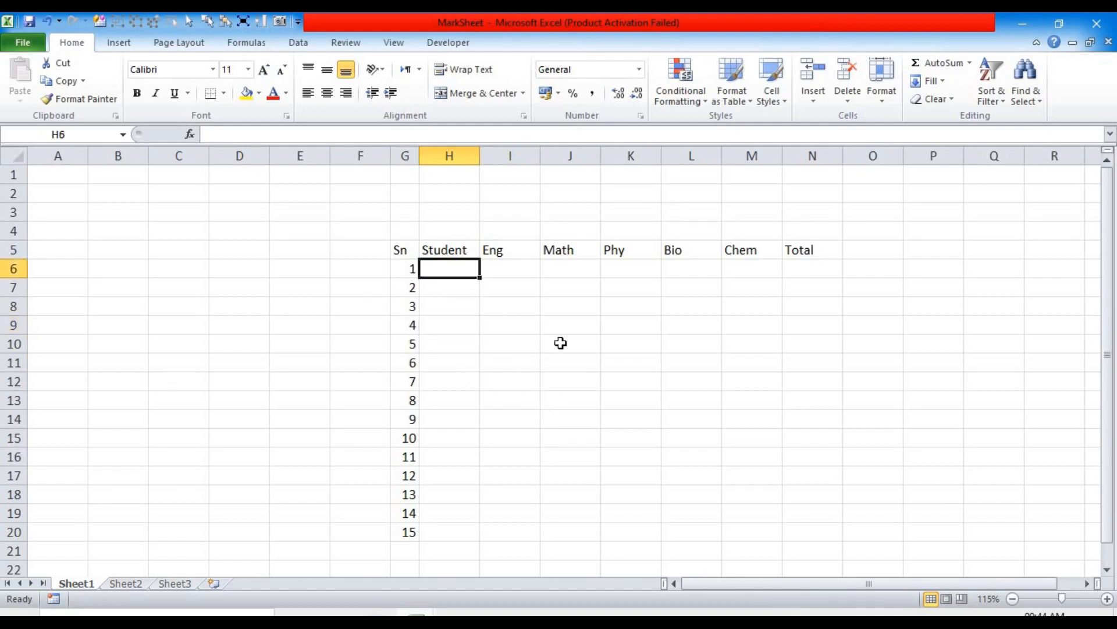
{"action": "type", "text": "Zain"}
{"action": "key", "text": "BackSpace"}
{"action": "key", "text": "BackSpace"}
{"action": "key", "text": "BackSpace"}
{"action": "key", "text": "BackSpace"}
{"action": "type", "text": "Tahir"}
{"action": "key", "text": "Return"}
{"action": "type", "text": "Lail"}
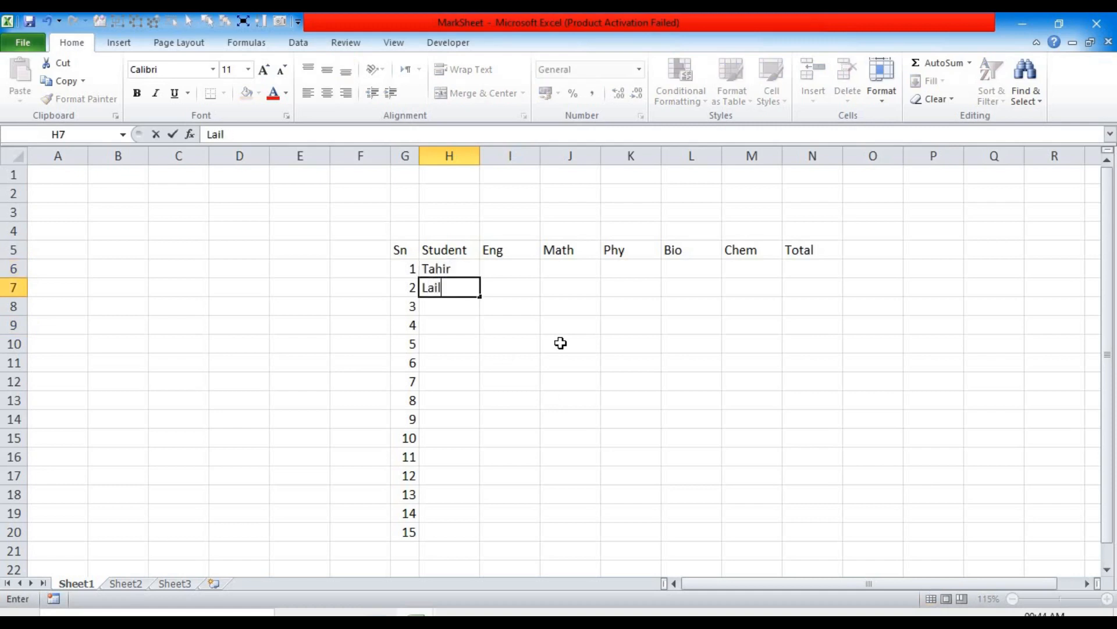
{"action": "type", "text": "a"}
{"action": "key", "text": "Return"}
{"action": "type", "text": "Naeem"}
{"action": "key", "text": "Return"}
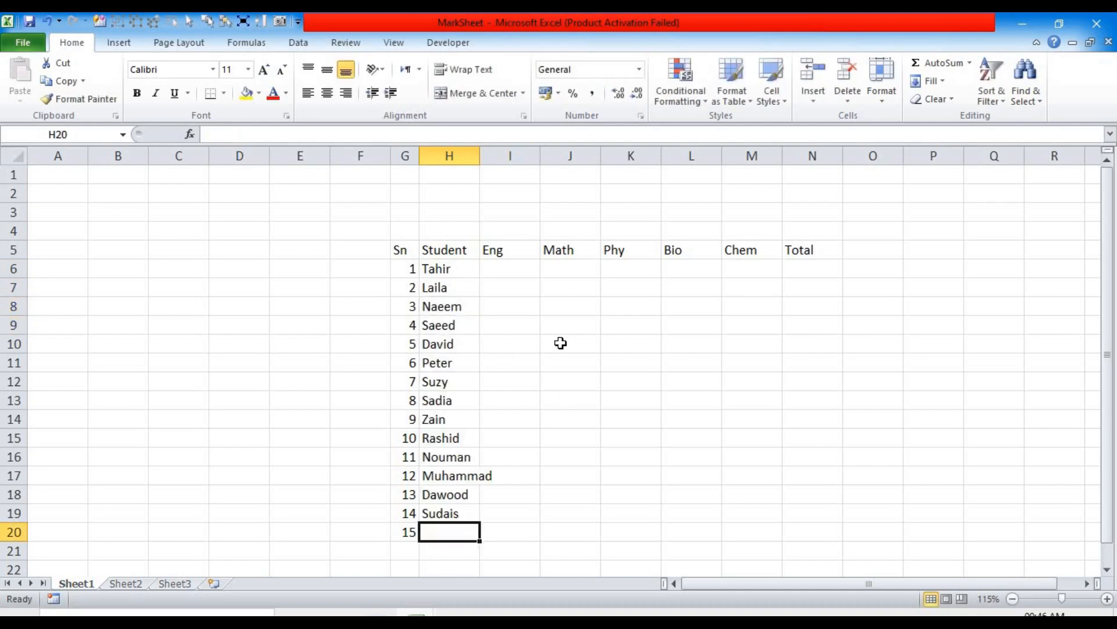
- Enter the last student's name in cell H20 and fit the Student column's width to its longest entry
{"action": "type", "text": "Daisy`"}
{"action": "key", "text": "Tab"}
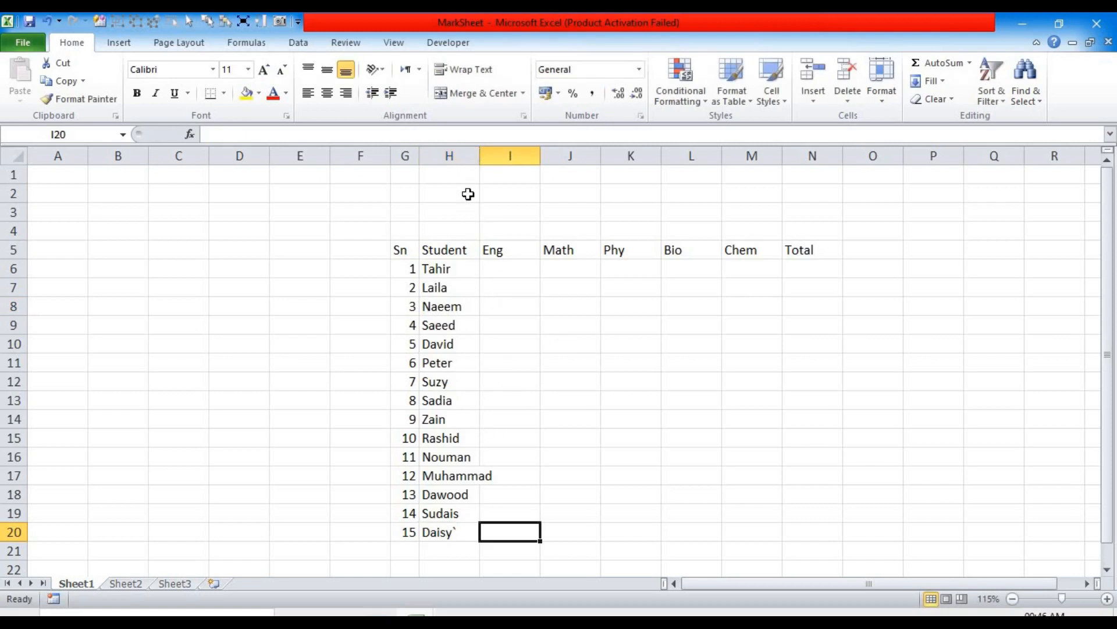
{"action": "double_click", "coordinate": [480, 155]}
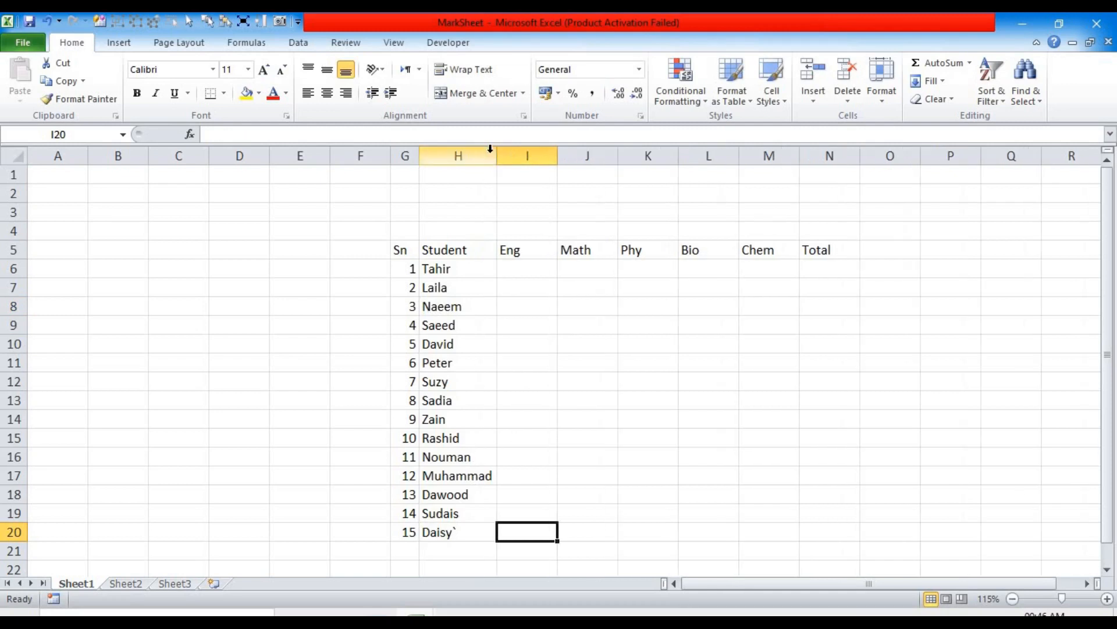
{"action": "left_click_drag", "start_coordinate": [496, 154], "coordinate": [474, 160]}
{"action": "double_click", "coordinate": [475, 160]}
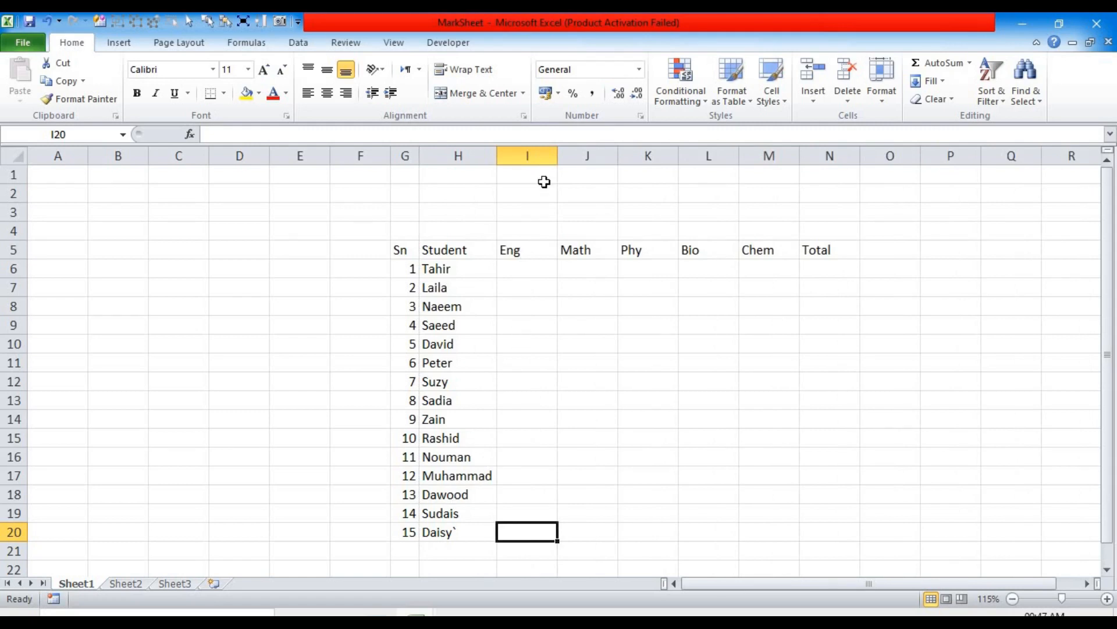
- Enter the first student's marks in row 6: 55 for Eng, 60 for Math and 80 for Phy
{"action": "left_click", "coordinate": [529, 271]}
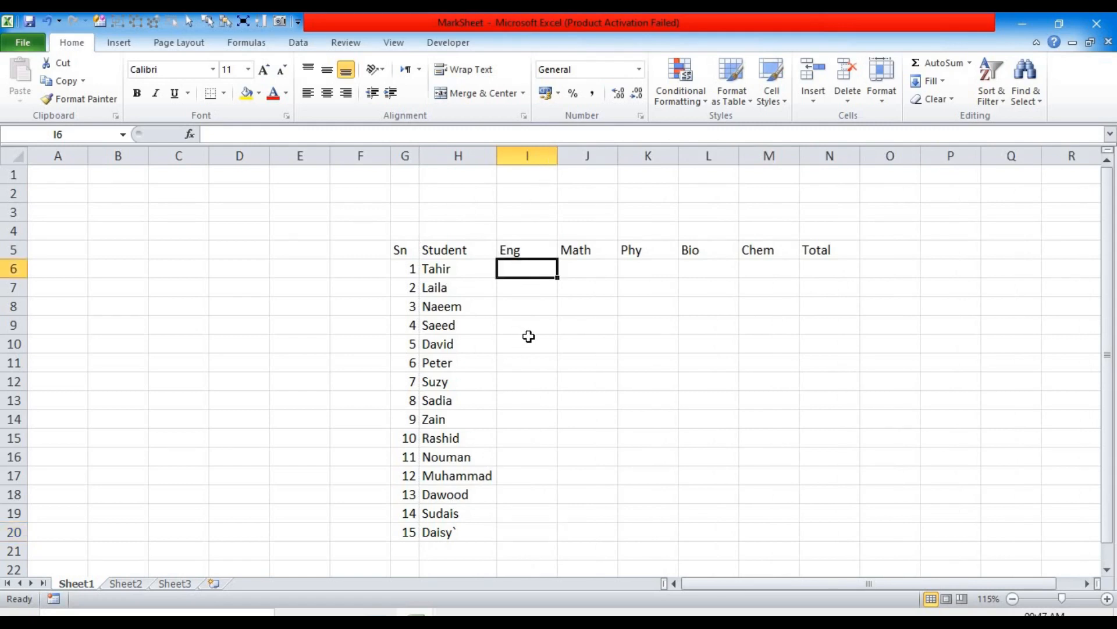
{"action": "type", "text": "55"}
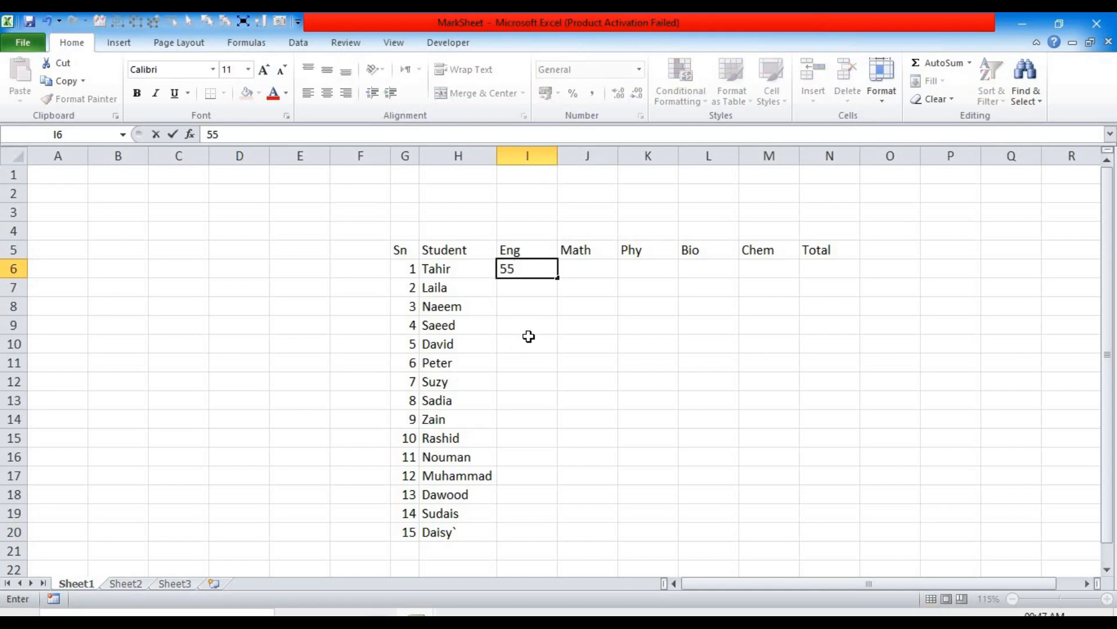
{"action": "key", "text": "Tab"}
{"action": "type", "text": "60"}
{"action": "key", "text": "Tab"}
{"action": "type", "text": "80"}
{"action": "key", "text": "Return"}
{"action": "key", "text": "Up"}
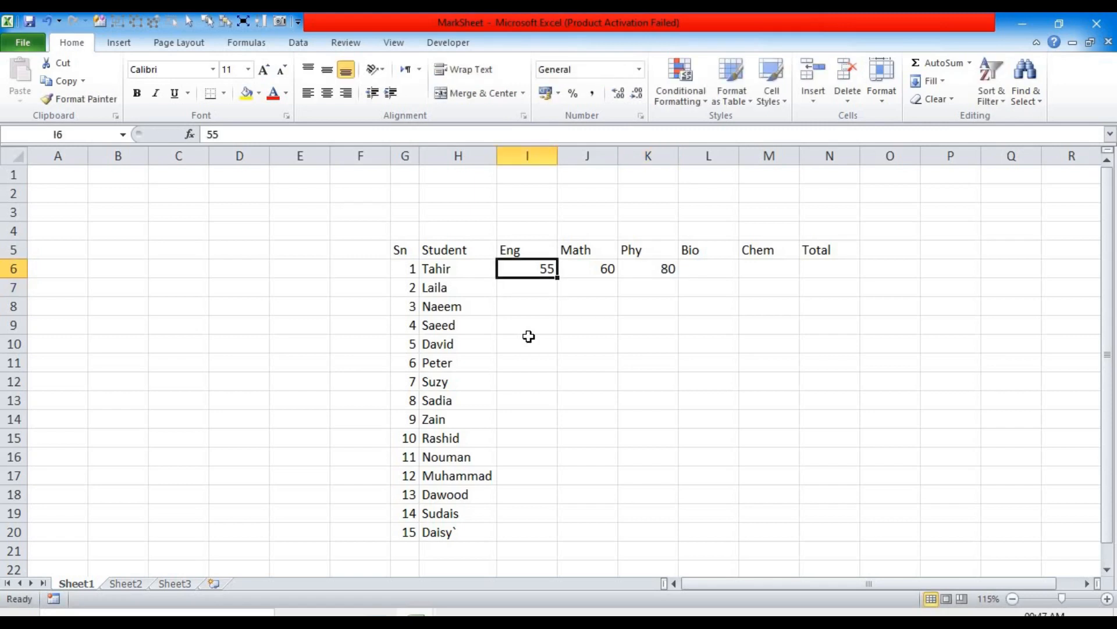
- Enter the first student's remaining marks in row 6: 70 for Bio and 55 for Chem
{"action": "key", "text": "Right"}
{"action": "key", "text": "Right"}
{"action": "key", "text": "Right"}
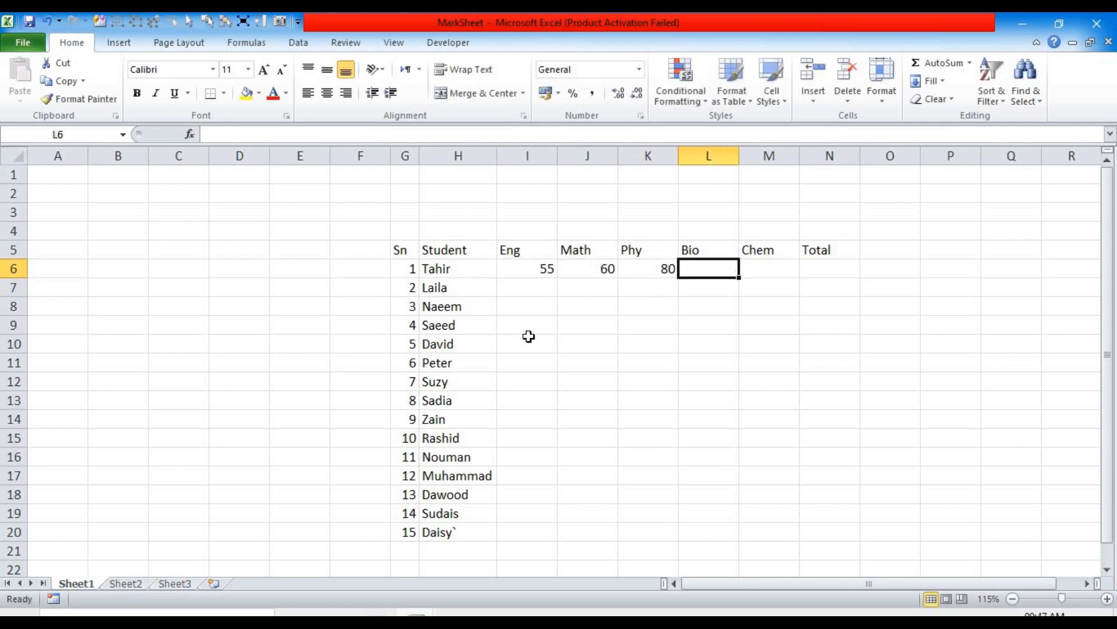
{"action": "type", "text": "70"}
{"action": "key", "text": "Tab"}
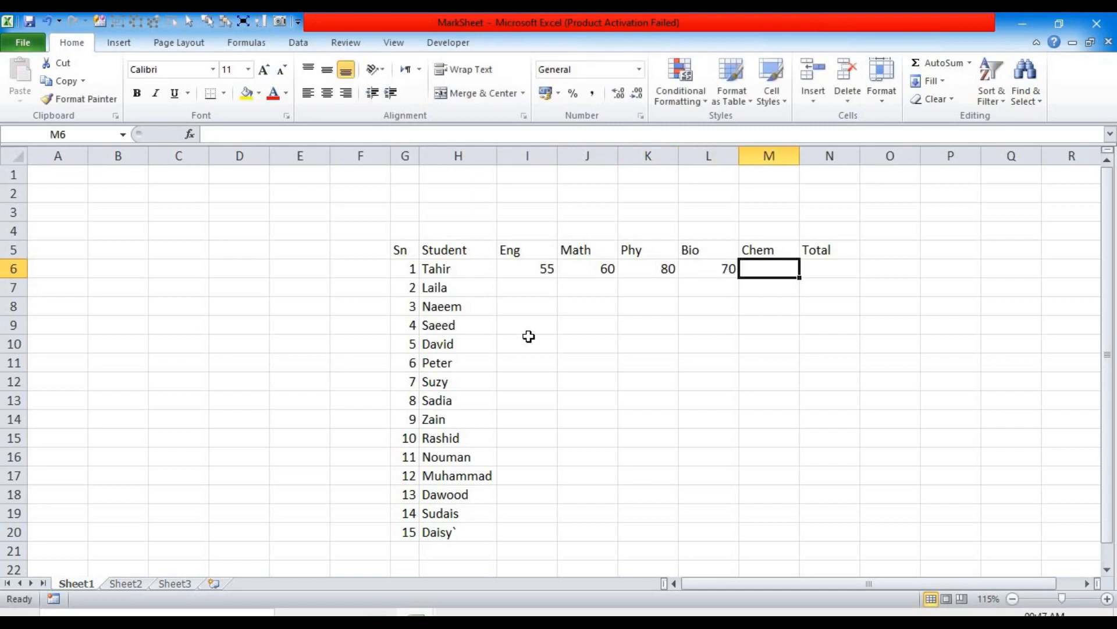
{"action": "type", "text": "55"}
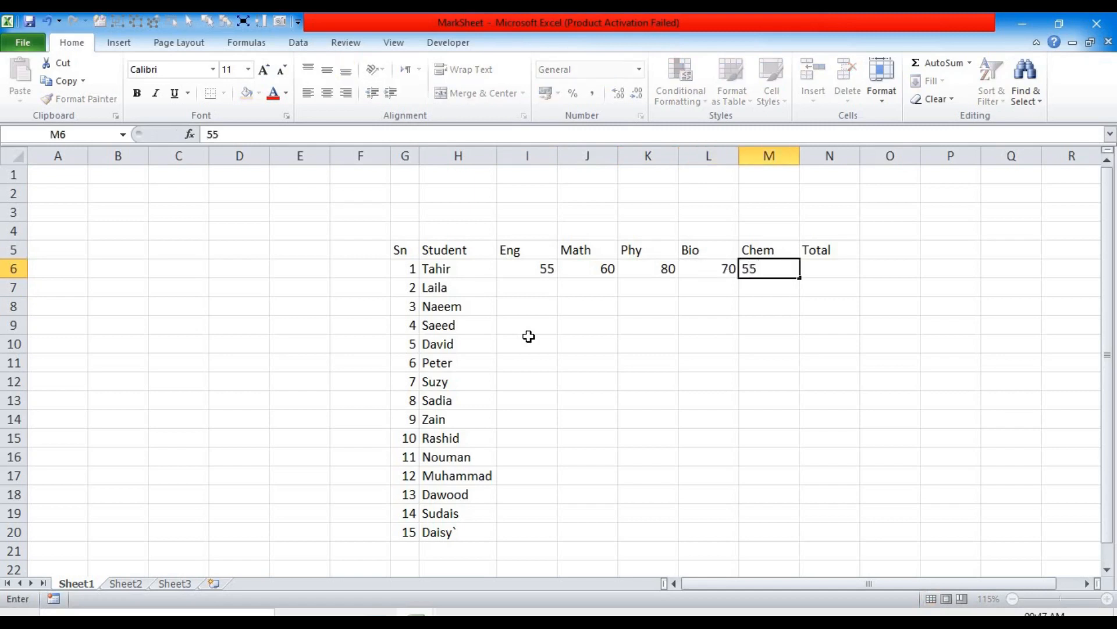
{"action": "key", "text": "Return"}
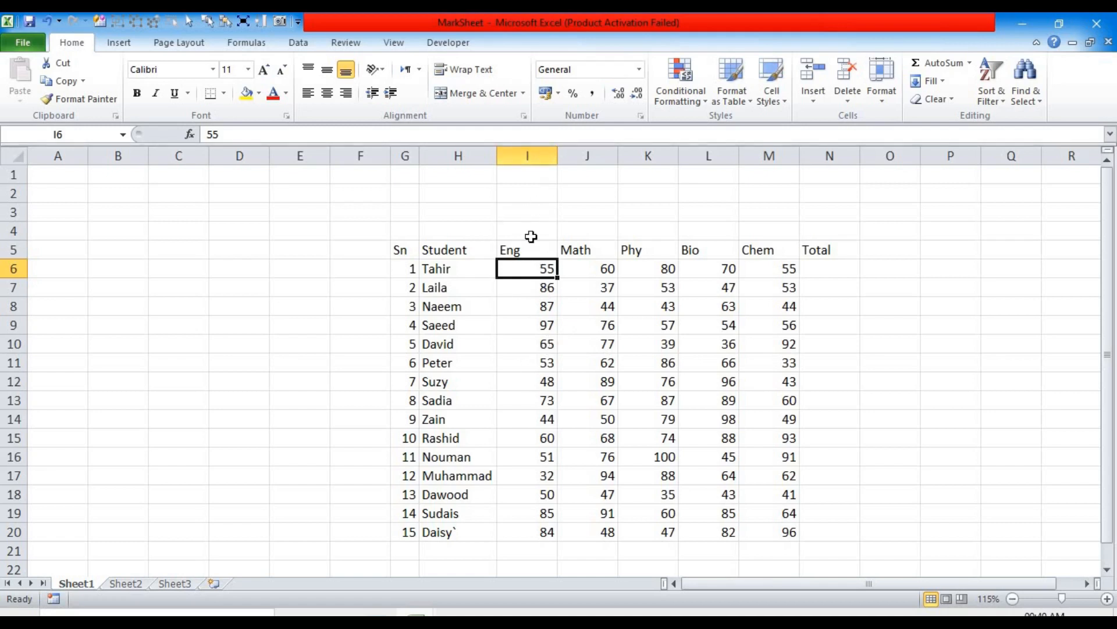
- Fit the widths of the subject columns I to M, Eng to Chem, to their contents
{"action": "left_click_drag", "start_coordinate": [528, 155], "coordinate": [767, 155]}
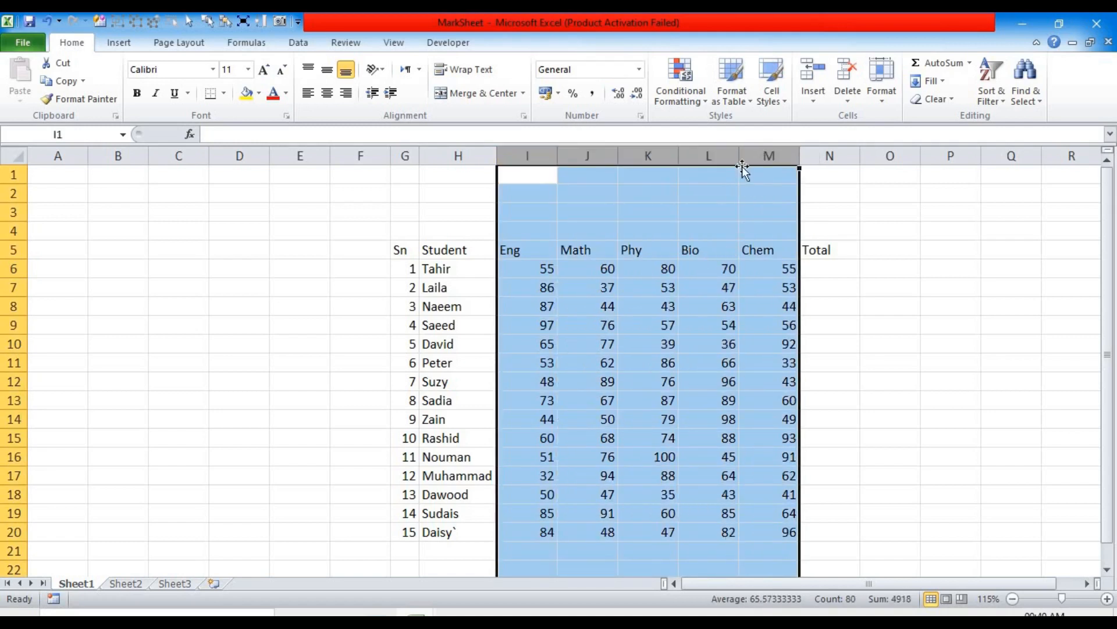
{"action": "left_click", "coordinate": [614, 230]}
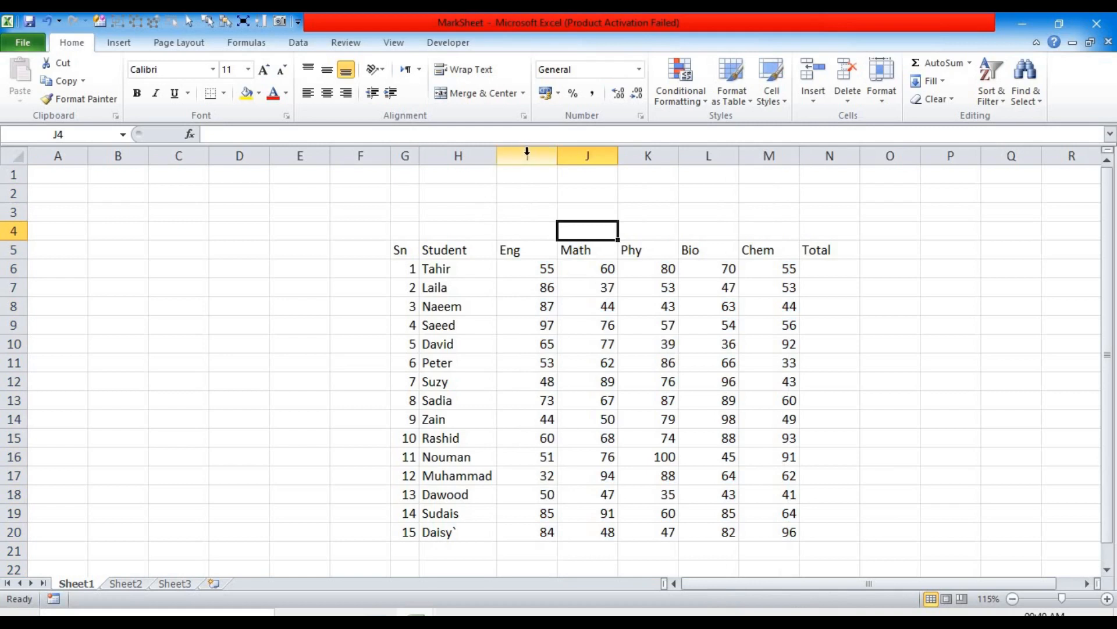
{"action": "left_click_drag", "start_coordinate": [524, 153], "coordinate": [737, 160]}
{"action": "double_click", "coordinate": [738, 157]}
{"action": "left_click", "coordinate": [742, 156]}
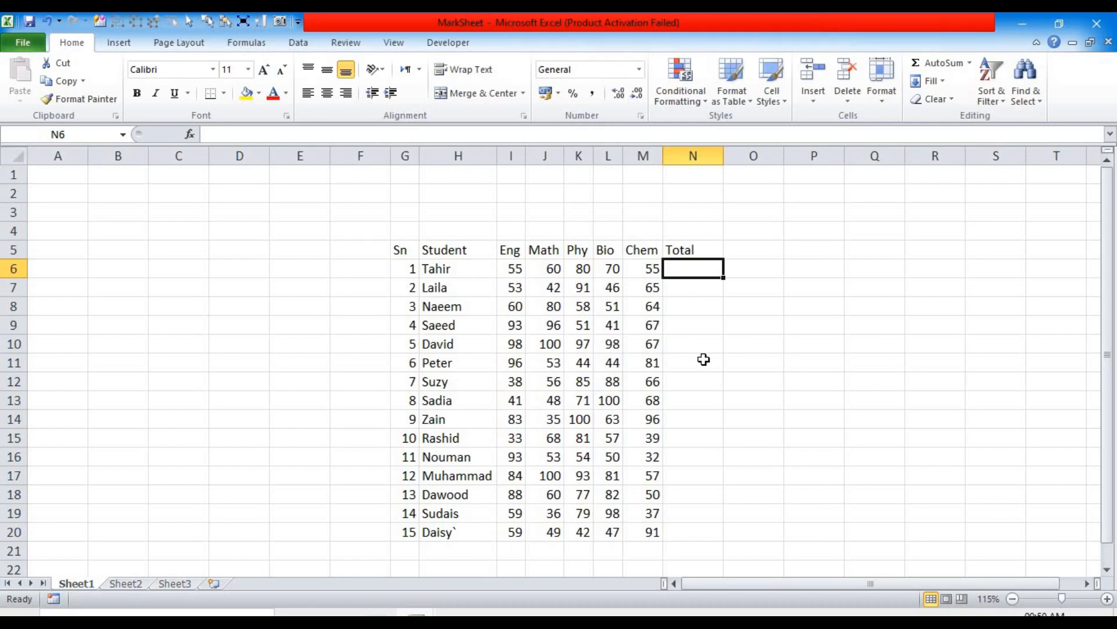
- Enter a SUM formula over I6:M6 in cell N6 to total the first student's marks
{"action": "type", "text": "="}
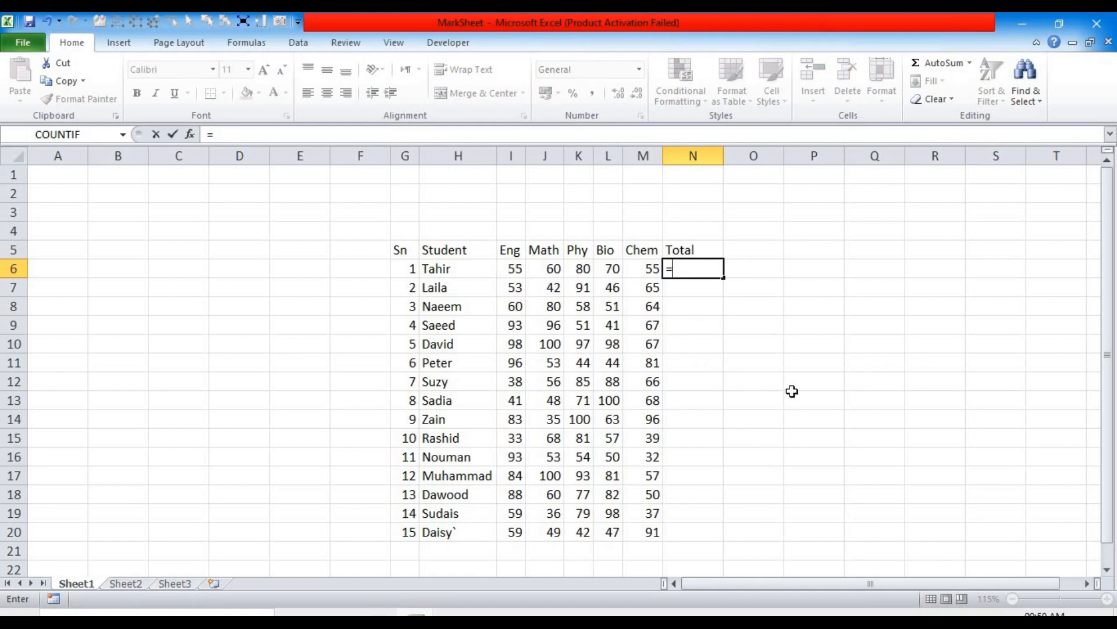
{"action": "type", "text": "sum"}
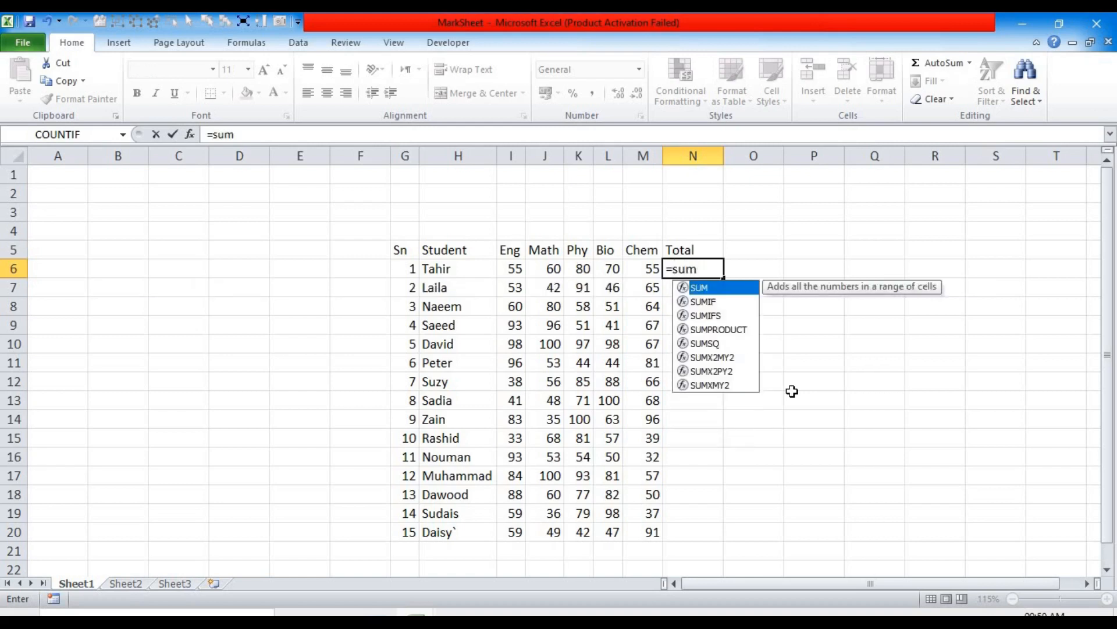
{"action": "key", "text": "Tab"}
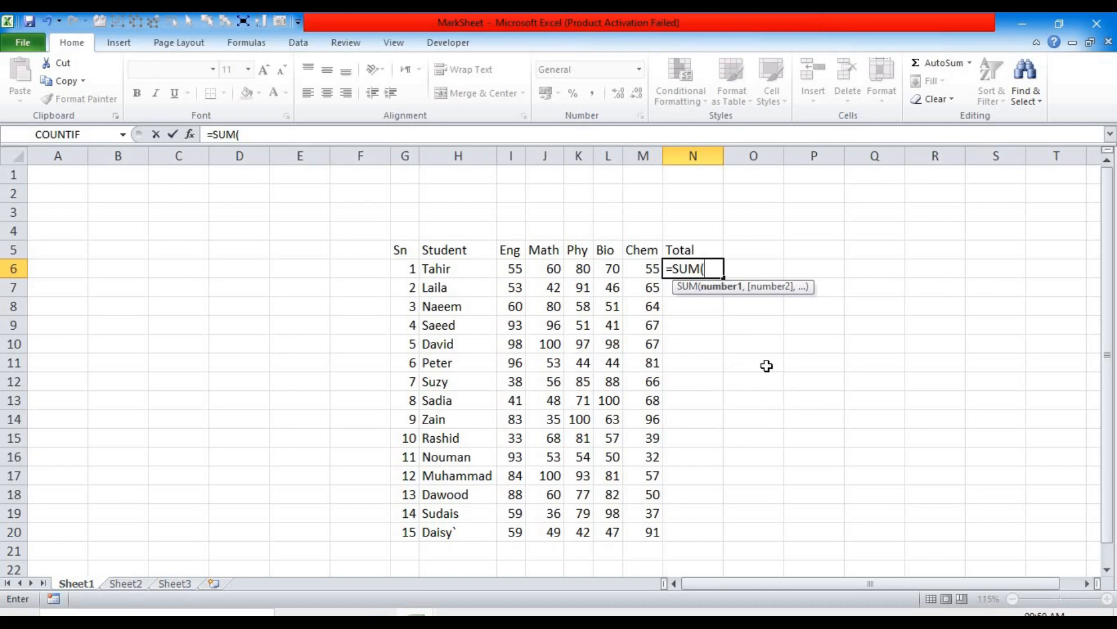
{"action": "left_click_drag", "start_coordinate": [513, 269], "coordinate": [630, 268]}
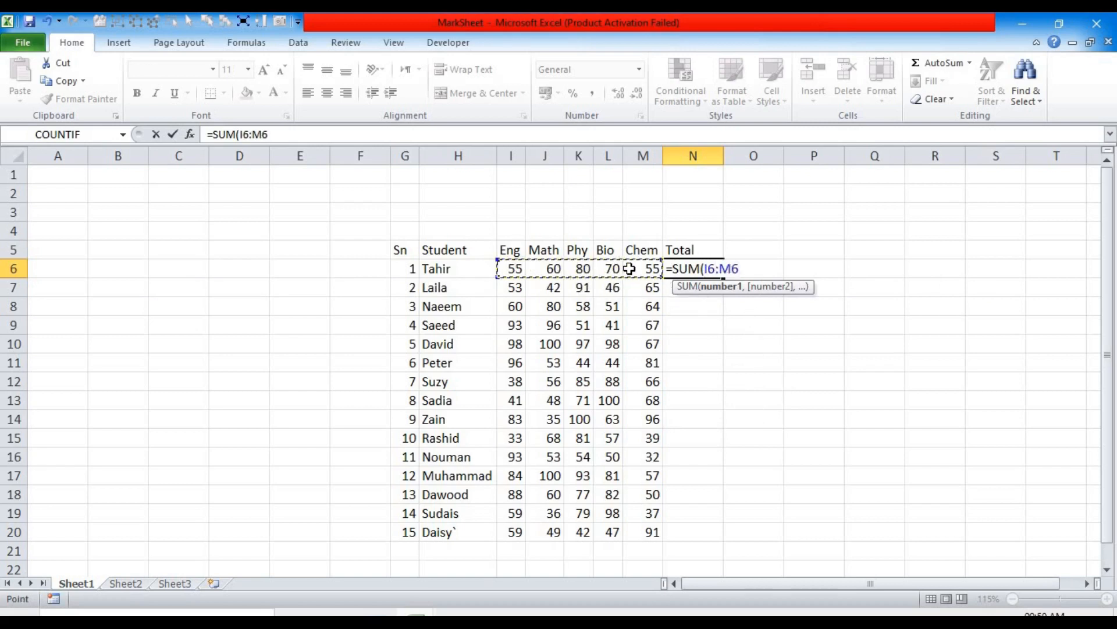
{"action": "key", "text": "Return"}
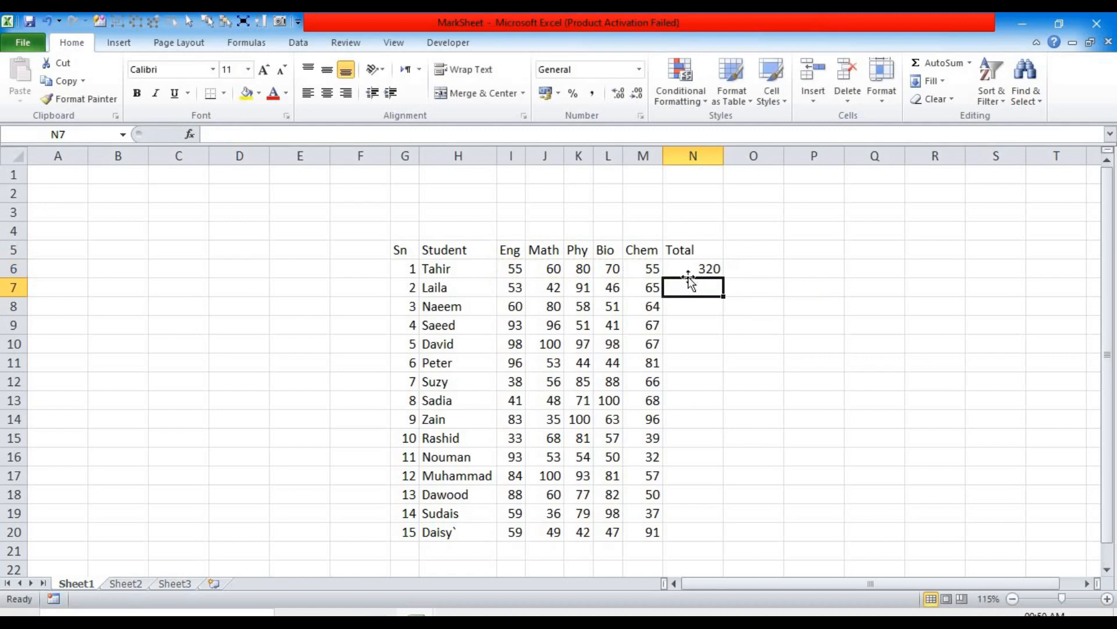
- Clear the formula in cell N6 and total I6:M6 there with AutoSum instead
{"action": "left_click", "coordinate": [701, 271]}
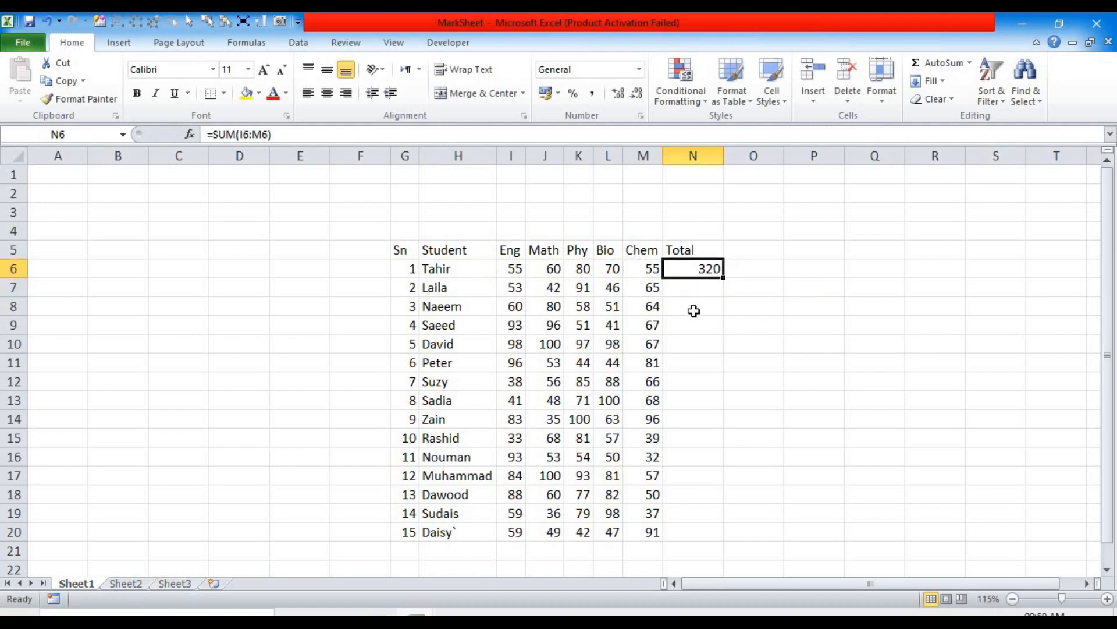
{"action": "key", "text": "BackSpace"}
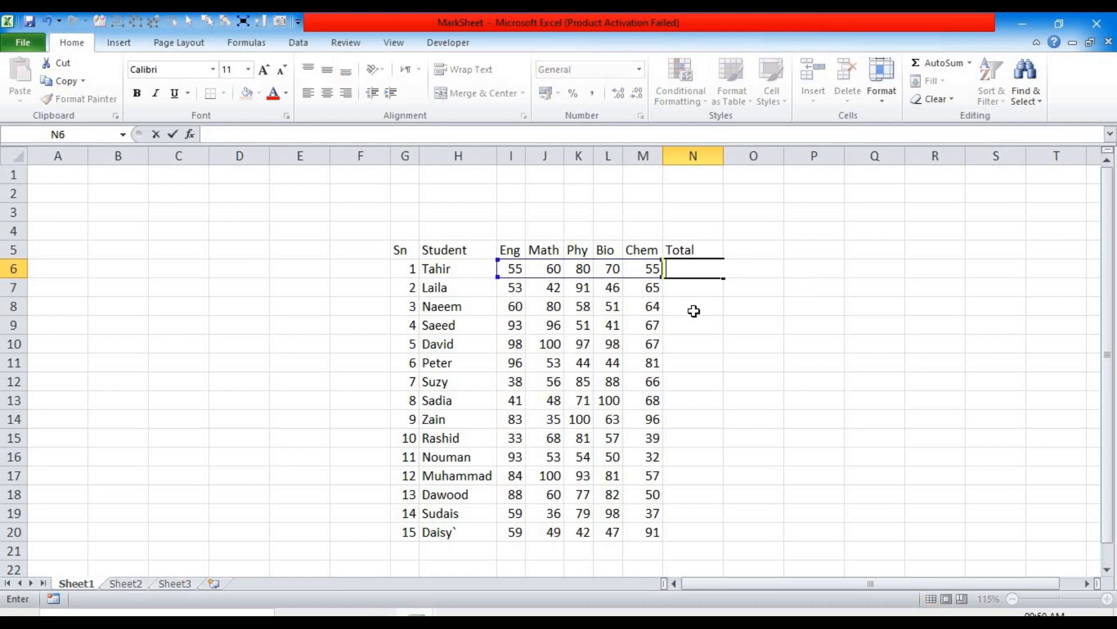
{"action": "key", "text": "Return"}
{"action": "key", "text": "Up"}
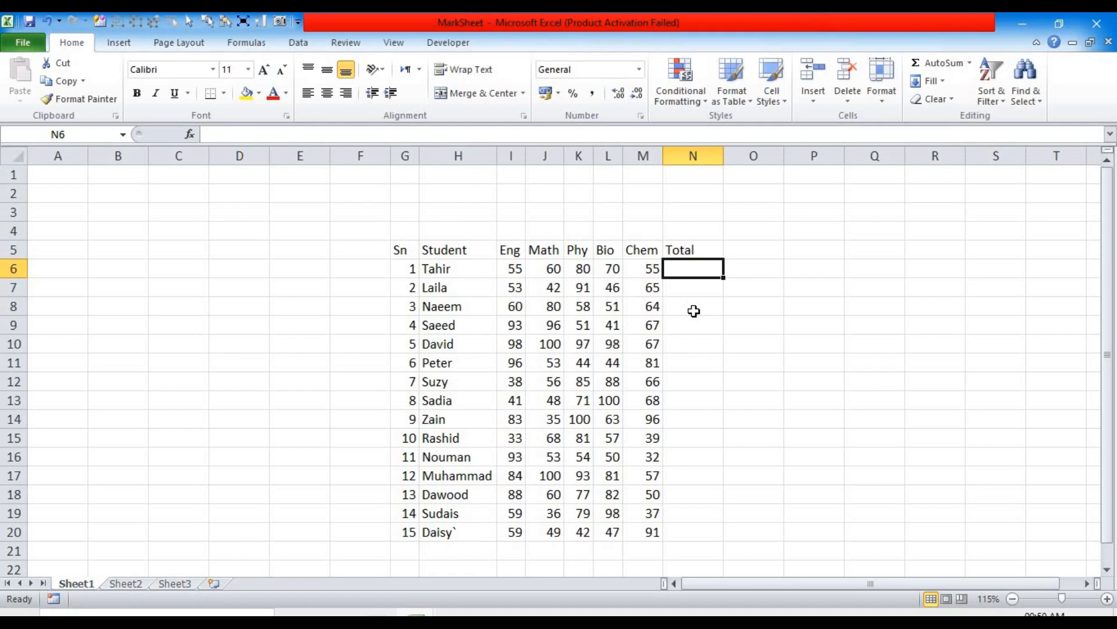
{"action": "key", "text": "alt+equal"}
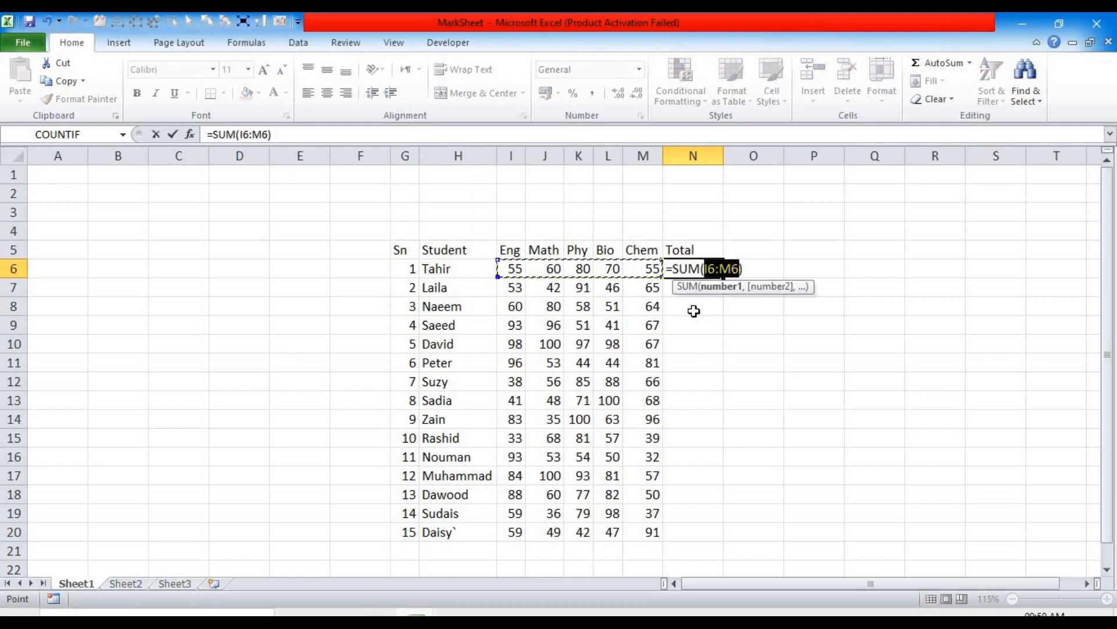
{"action": "key", "text": "Return"}
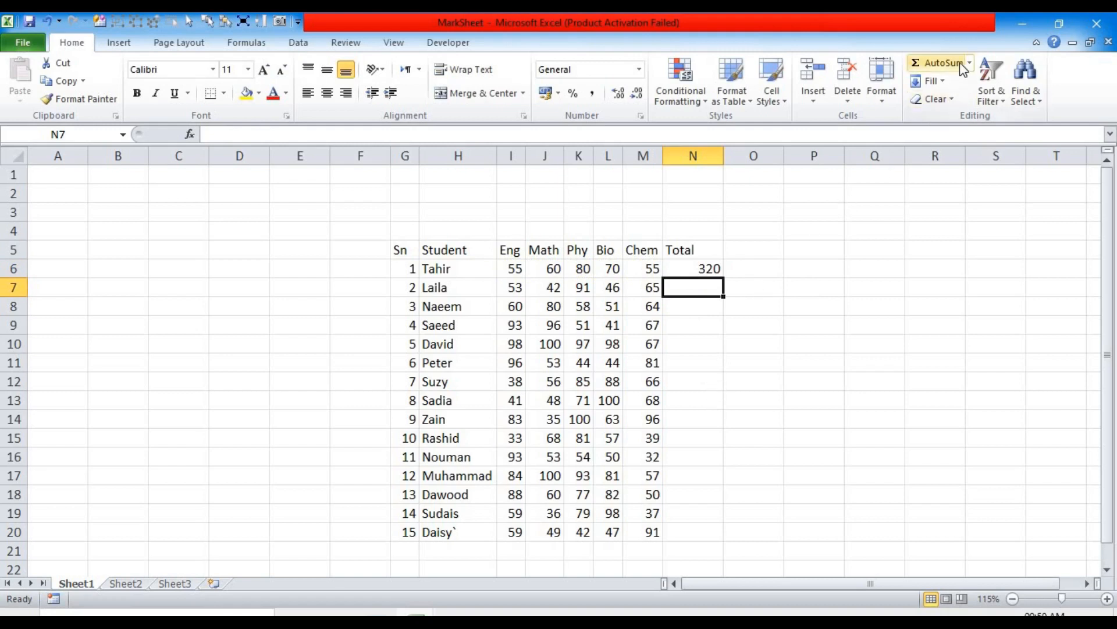
- Total the second student's marks I7:M7 in cell N7 with AutoSum
{"action": "double_click", "coordinate": [944, 64]}
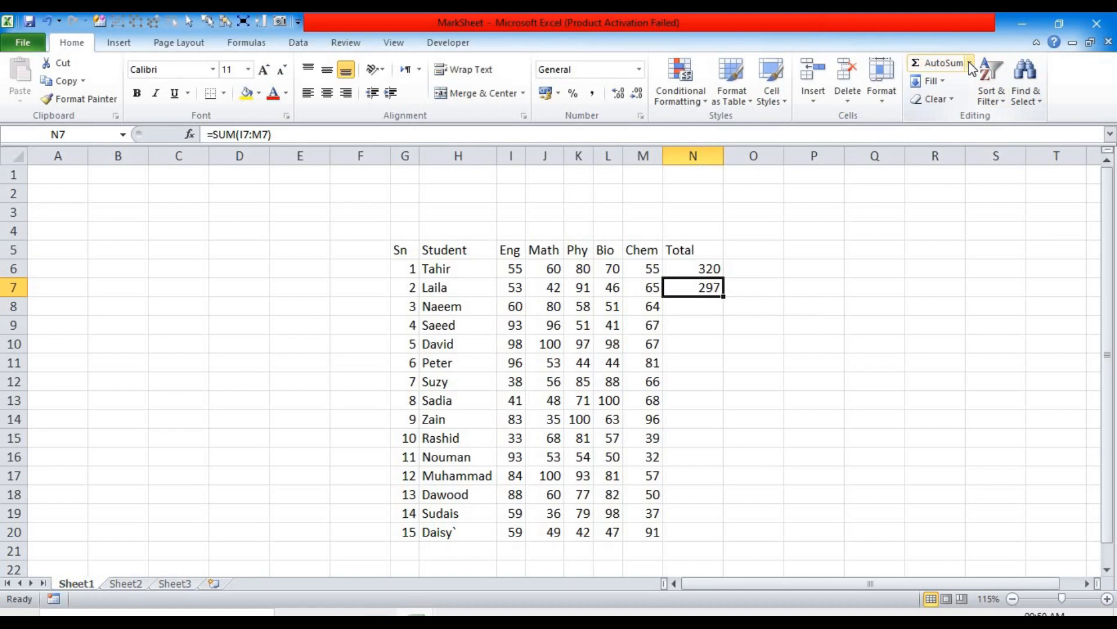
{"action": "left_click", "coordinate": [971, 64]}
{"action": "left_click", "coordinate": [945, 63]}
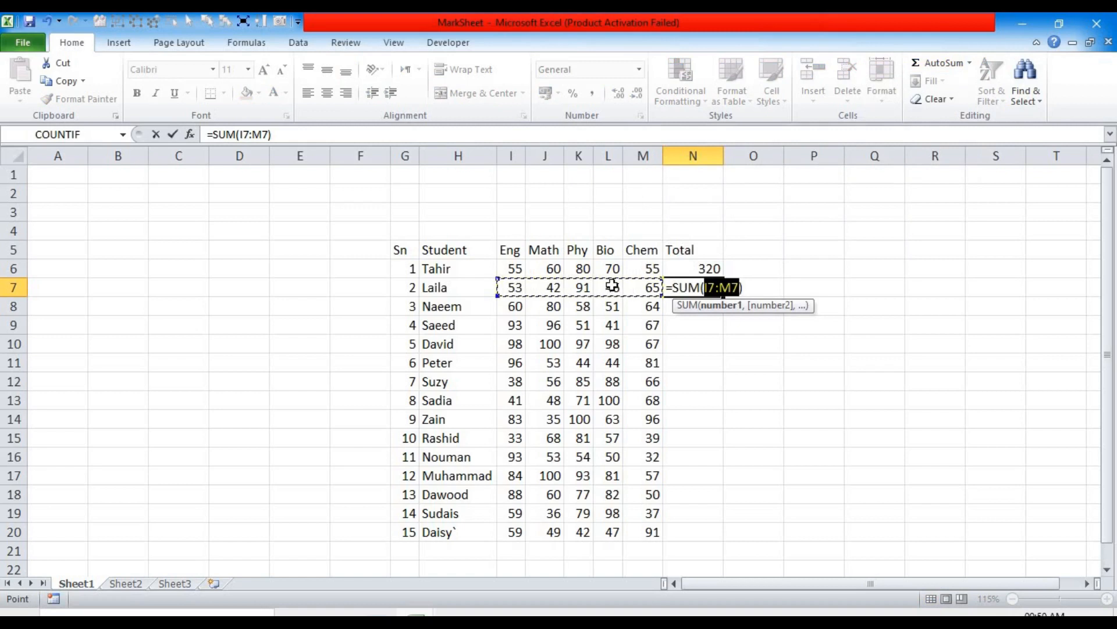
{"action": "key", "text": "ctrl+Return"}
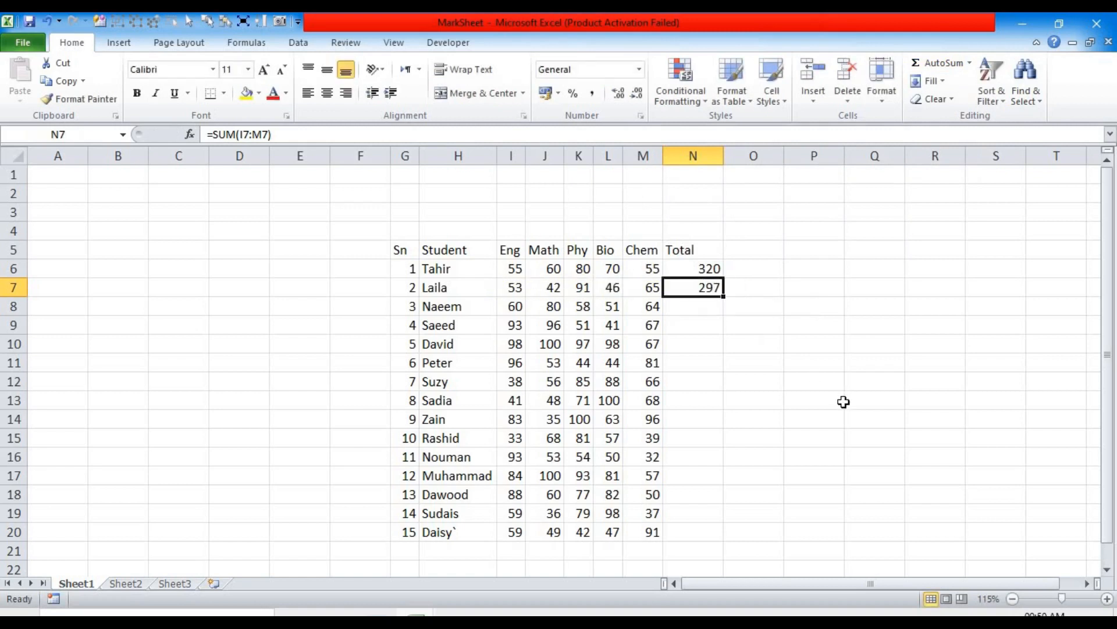
- Fill the SUM formula from N7 down the Total column to N20 and check the formula in N20
{"action": "left_click", "coordinate": [687, 531]}
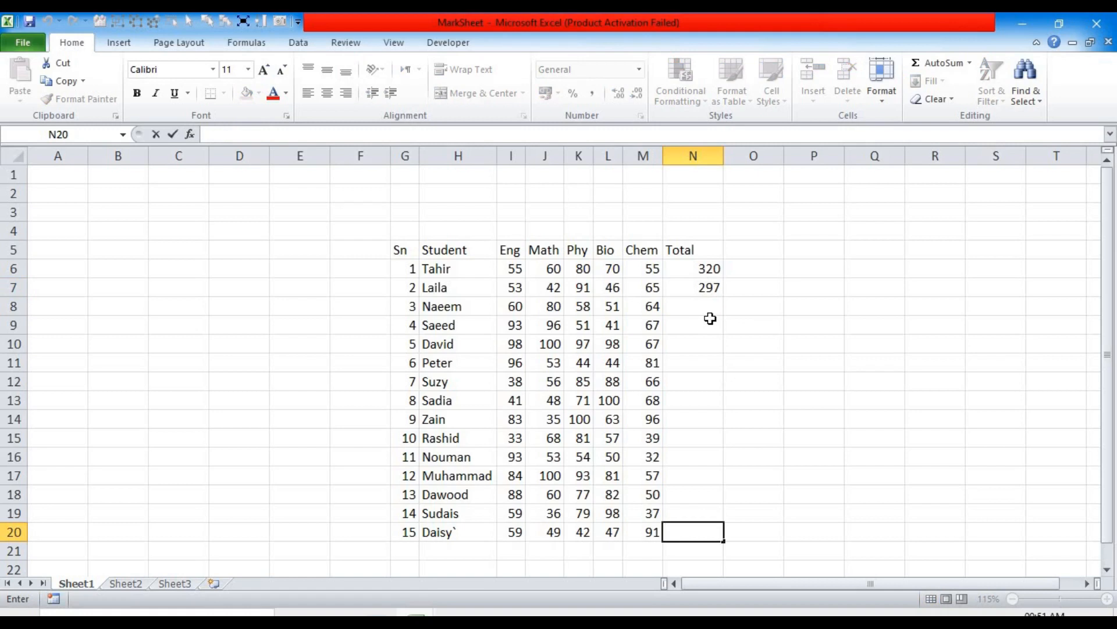
{"action": "mouse_move", "coordinate": [687, 287]}
{"action": "left_mouse_down"}
{"action": "mouse_move", "coordinate": [690, 304]}
{"action": "mouse_move", "coordinate": [702, 287]}
{"action": "left_mouse_up"}
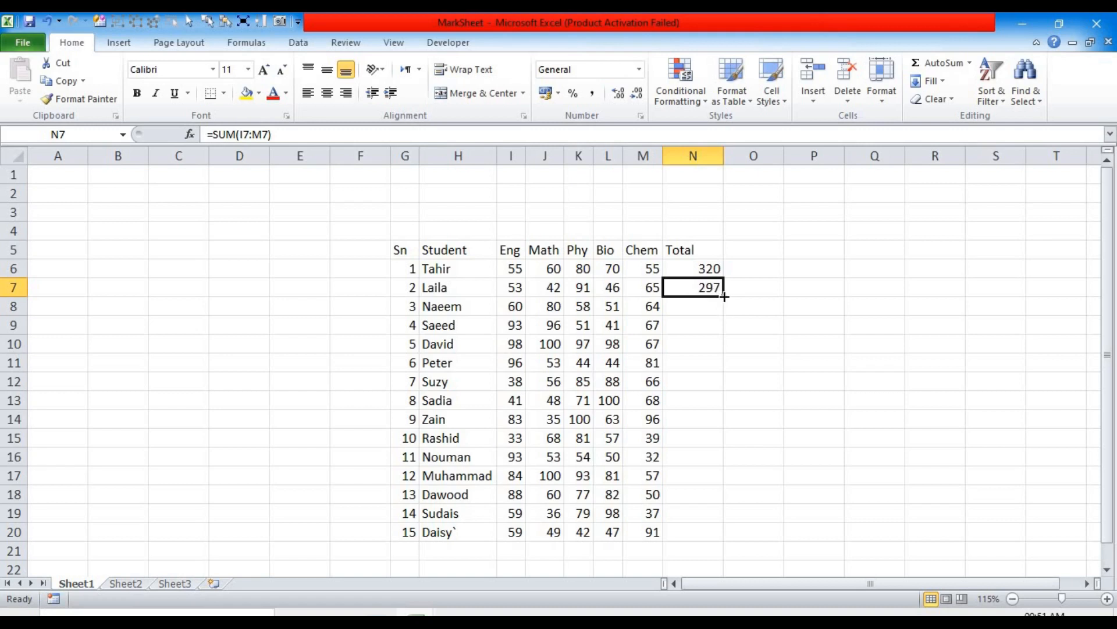
{"action": "double_click", "coordinate": [724, 297]}
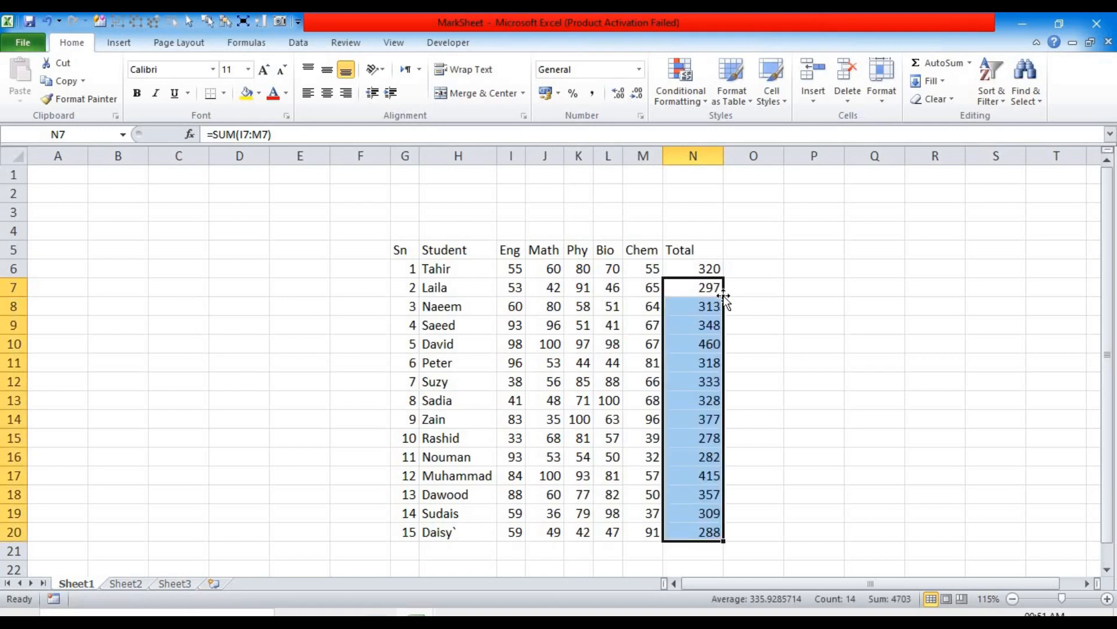
{"action": "left_click", "coordinate": [707, 531]}
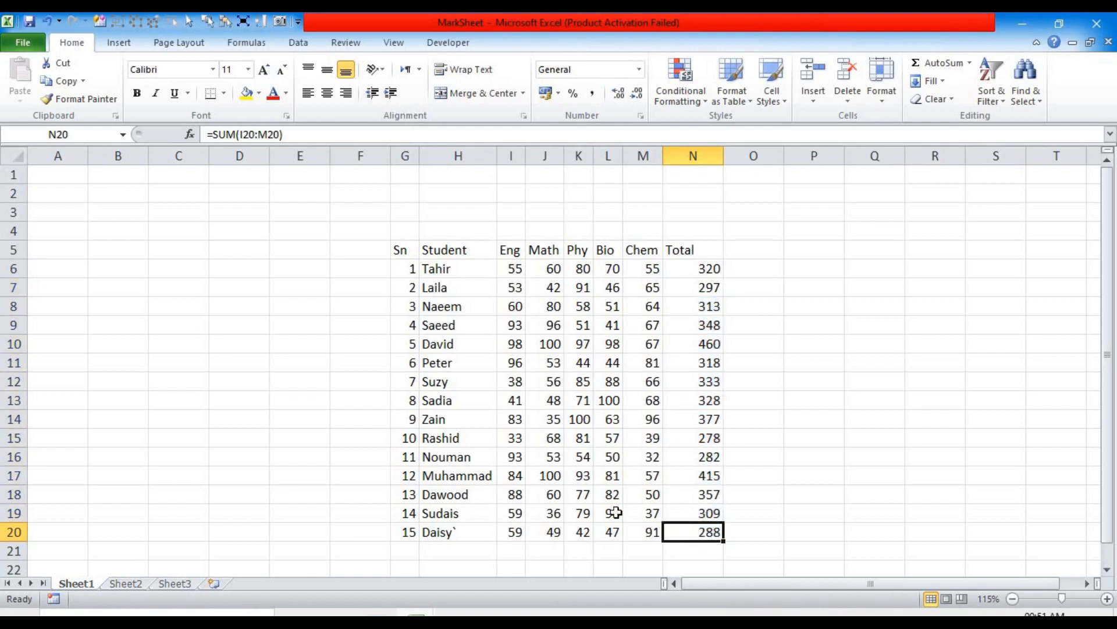
{"action": "left_click", "coordinate": [254, 131]}
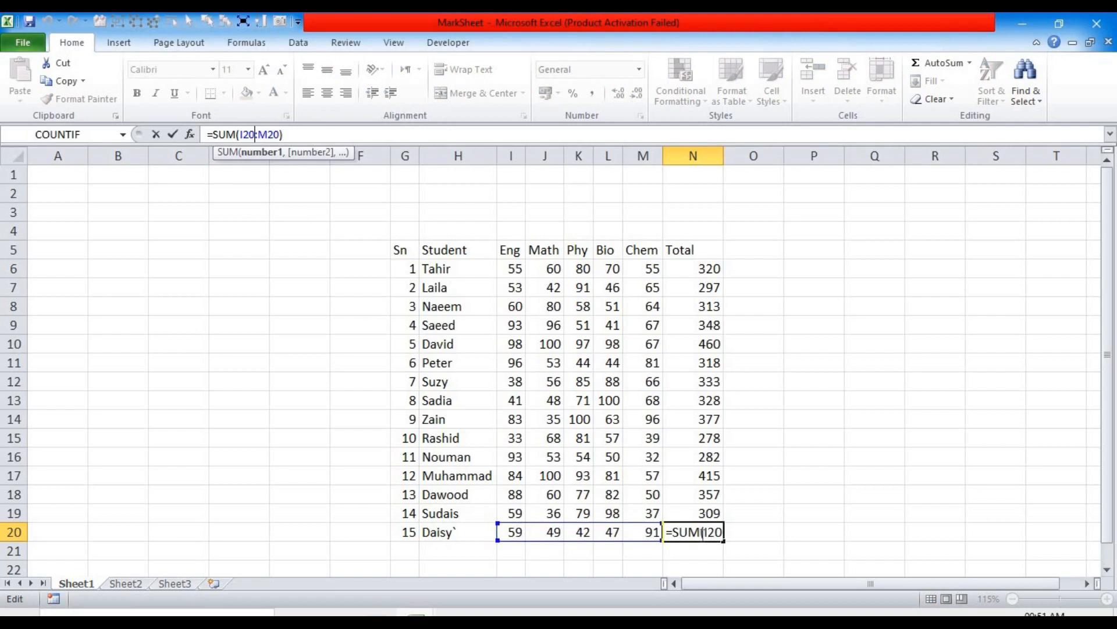
{"action": "key", "text": "ctrl+Return"}
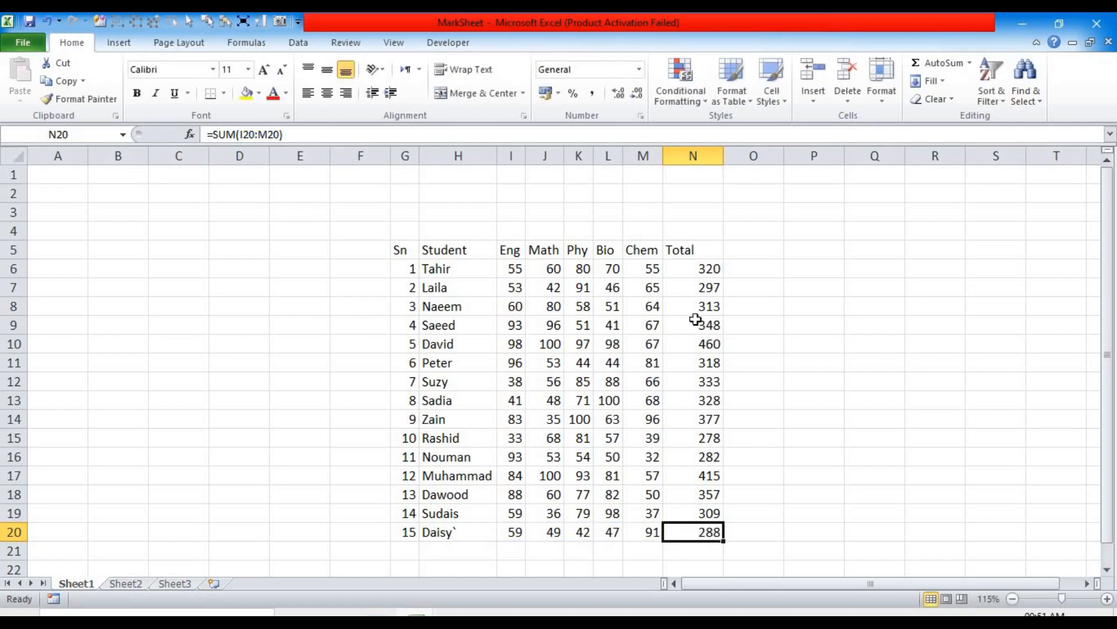
- Clear the totals in N7:N20, keeping only the first student's total
{"action": "left_click", "coordinate": [687, 294]}
{"action": "left_click_drag", "start_coordinate": [689, 327], "coordinate": [691, 401]}
{"action": "left_click_drag", "start_coordinate": [691, 439], "coordinate": [693, 477]}
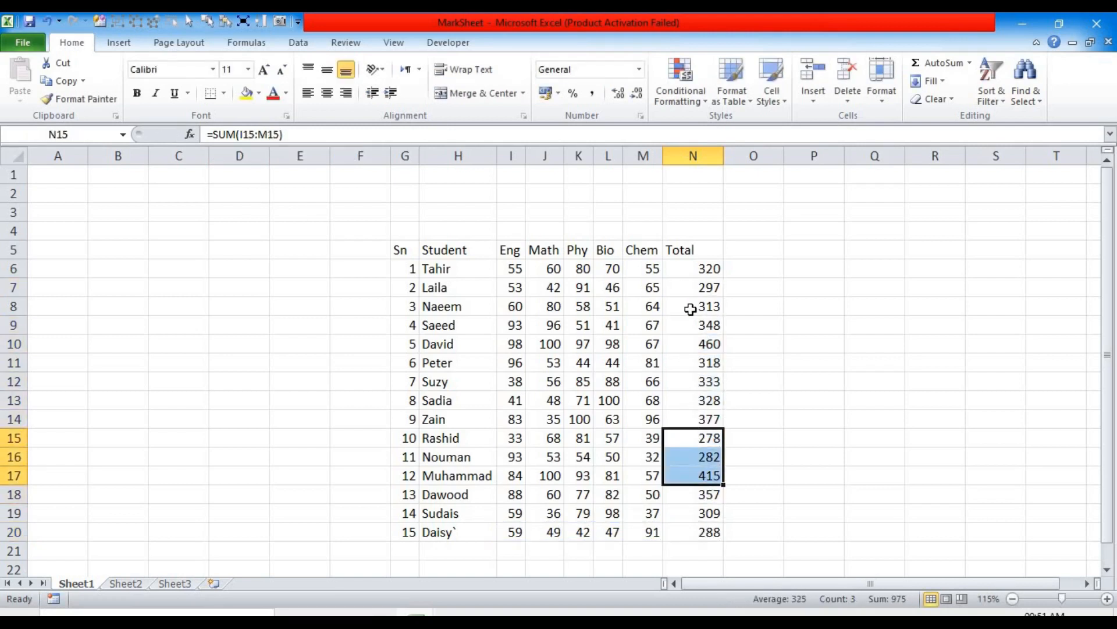
{"action": "left_click_drag", "start_coordinate": [686, 287], "coordinate": [710, 529]}
{"action": "key", "text": "Delete"}
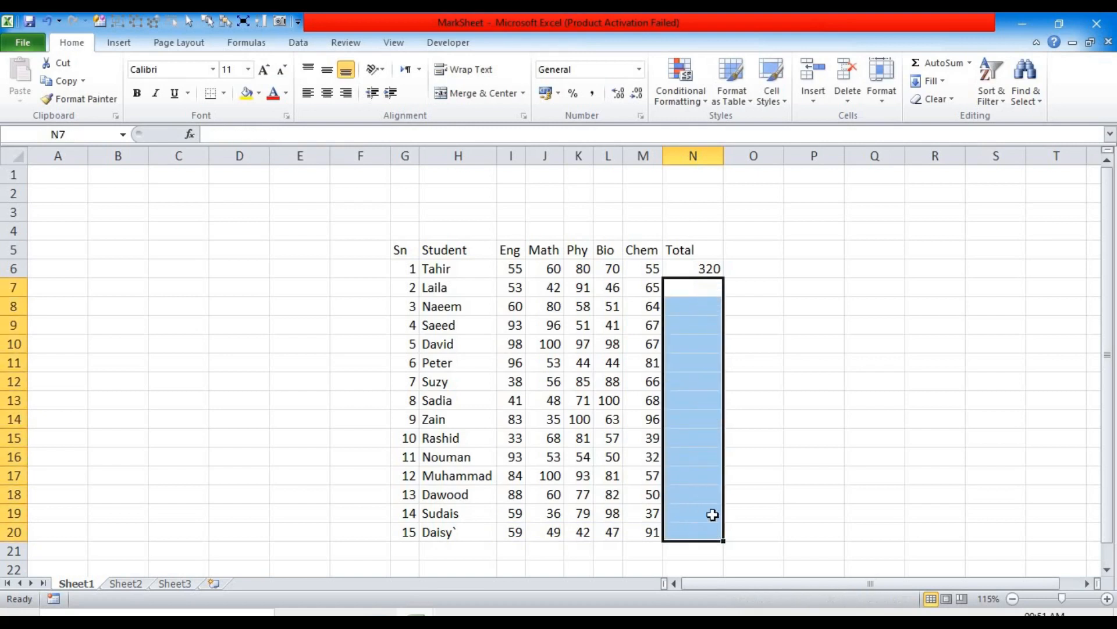
{"action": "double_click", "coordinate": [689, 268]}
{"action": "left_click_drag", "start_coordinate": [689, 269], "coordinate": [709, 339]}
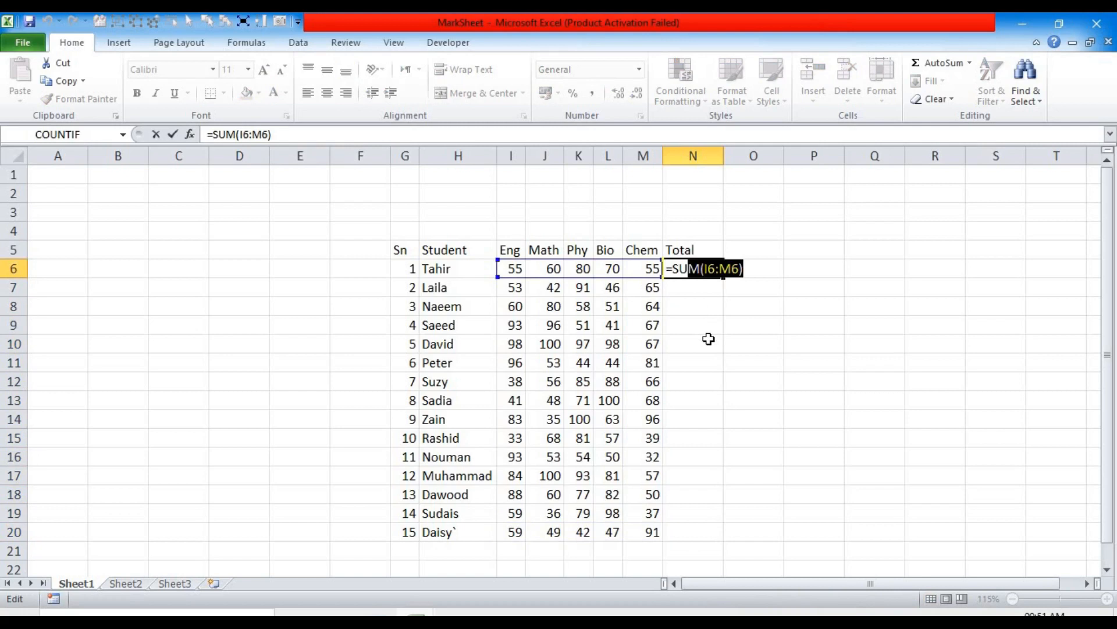
{"action": "key", "text": "Escape"}
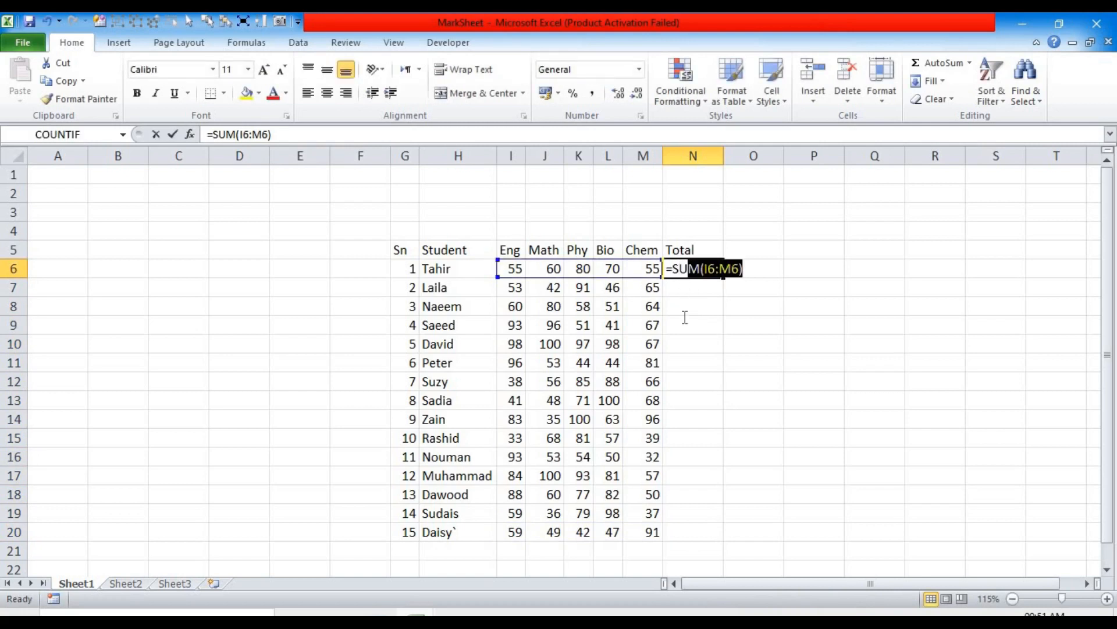
{"action": "key", "text": "Escape"}
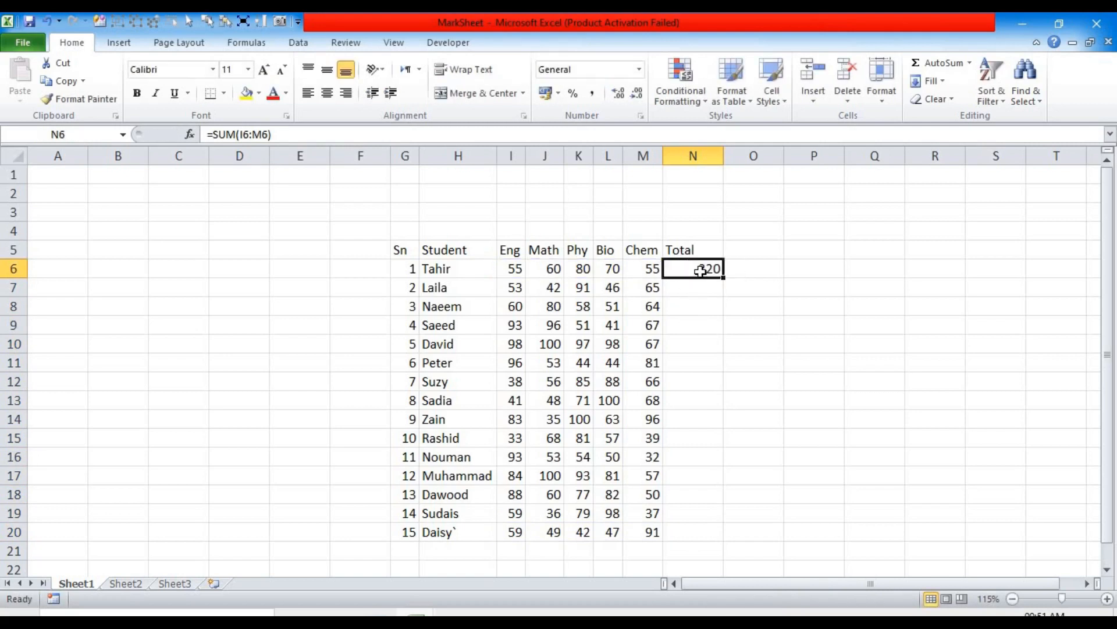
- Fill the SUM formula in N6 down through the last student's row, N20, with Fill Down
{"action": "key", "text": "shift+Down"}
{"action": "key", "text": "shift+Down"}
{"action": "key", "text": "shift+Down"}
{"action": "key", "text": "shift+Down"}
{"action": "key", "text": "shift+Down"}
{"action": "key", "text": "shift+Down"}
{"action": "key", "text": "shift+Down"}
{"action": "key", "text": "shift+Down"}
{"action": "key", "text": "shift+Down"}
{"action": "key", "text": "shift+Down"}
{"action": "key", "text": "shift+Down"}
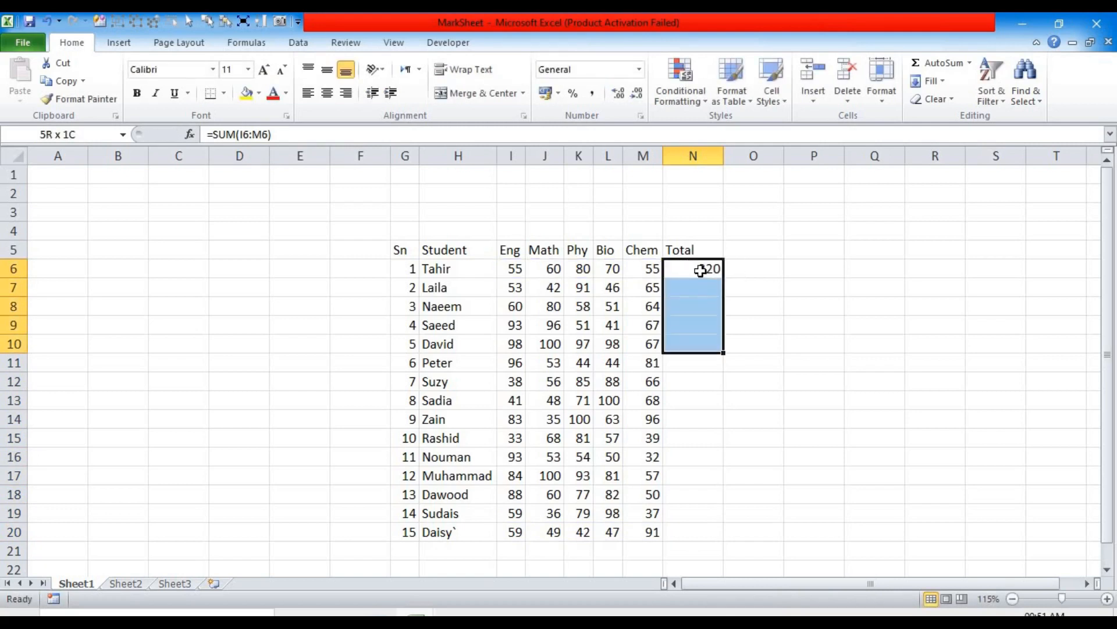
{"action": "key", "text": "shift+Down"}
{"action": "key", "text": "shift+Down"}
{"action": "key", "text": "shift+Down"}
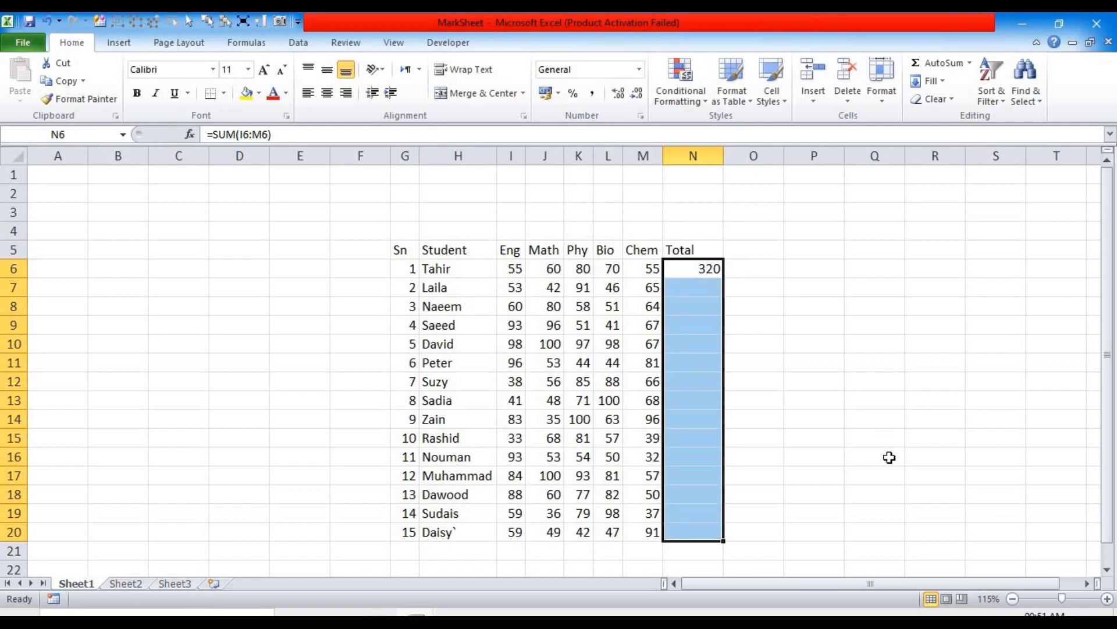
{"action": "key", "text": "ctrl+d"}
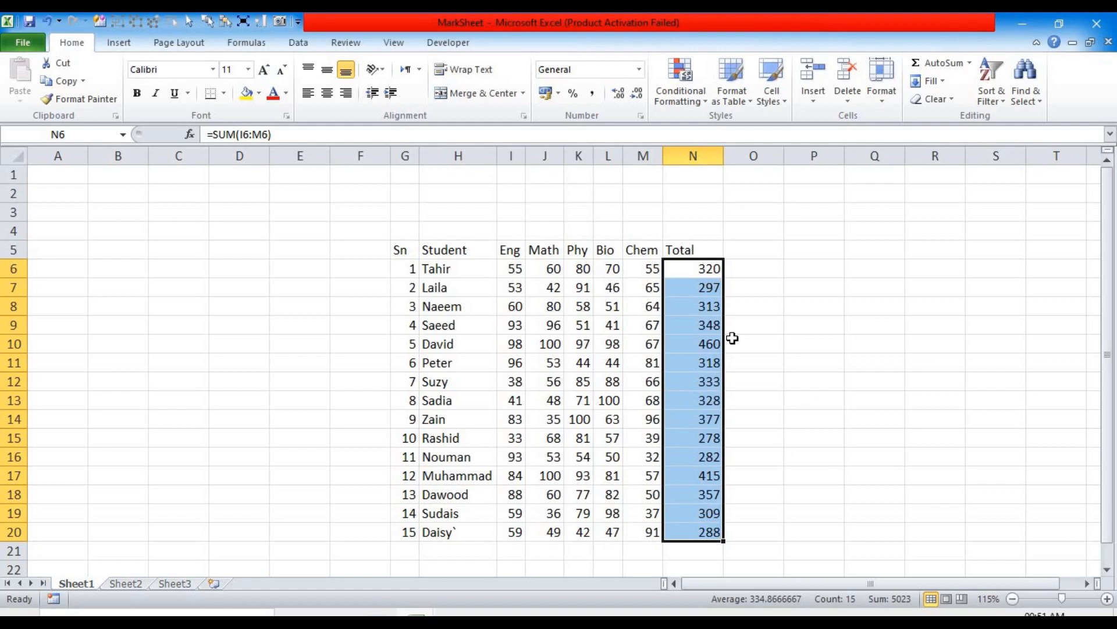
- Delete the filled totals in N7:N20 again, leaving the formula in N6
{"action": "left_click_drag", "start_coordinate": [702, 286], "coordinate": [713, 532]}
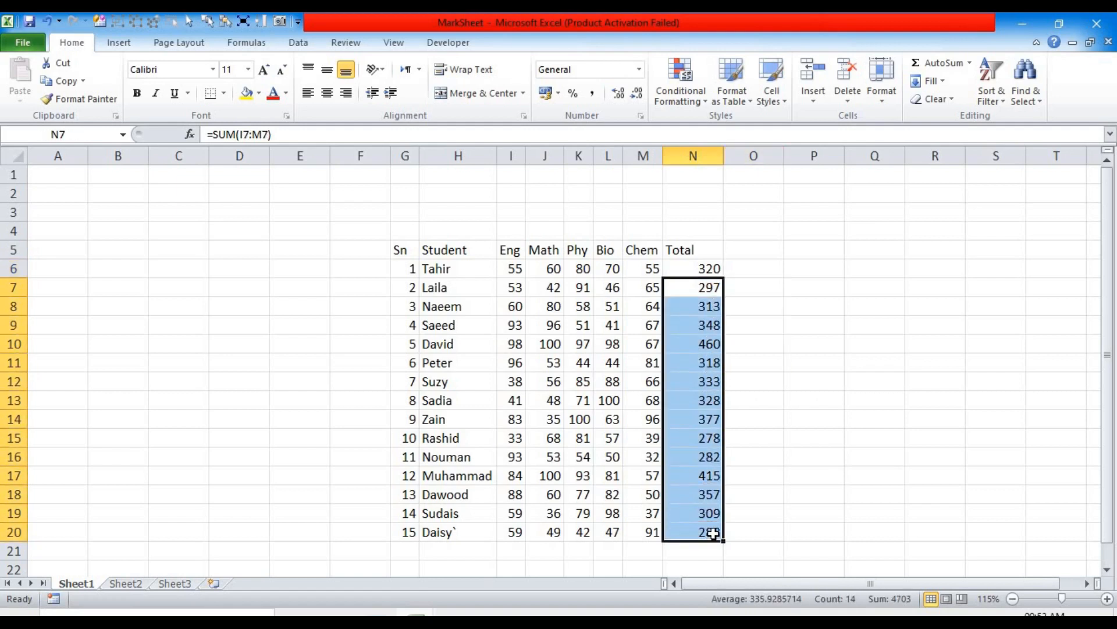
{"action": "key", "text": "Delete"}
{"action": "left_click", "coordinate": [805, 325]}
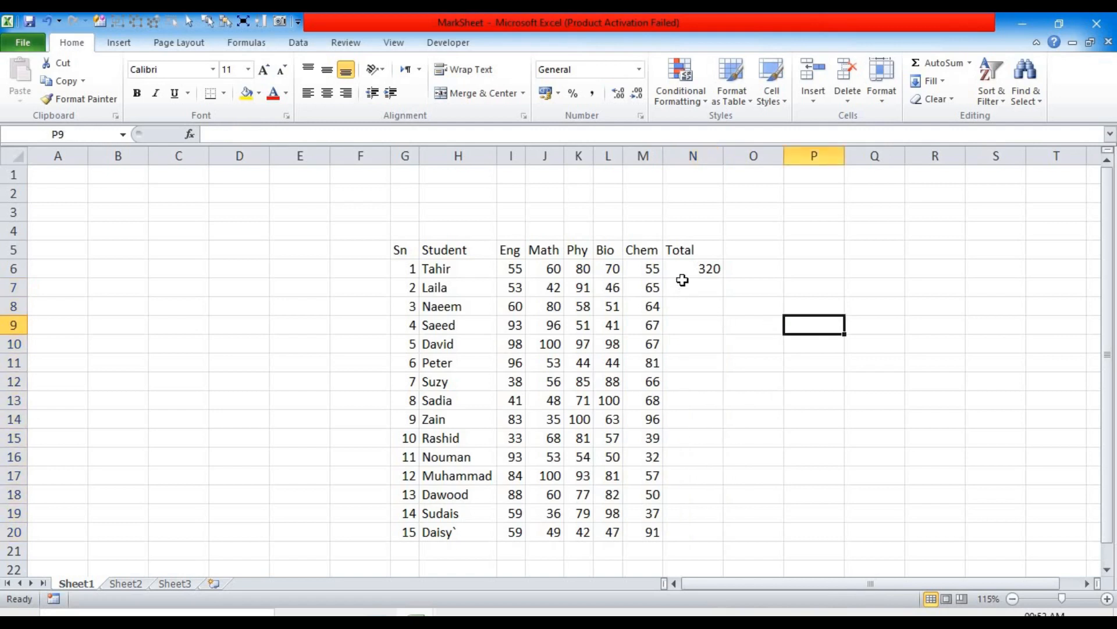
- Select N6:N20 and fill the first student's SUM formula down to total every student's marks
{"action": "left_click", "coordinate": [691, 269]}
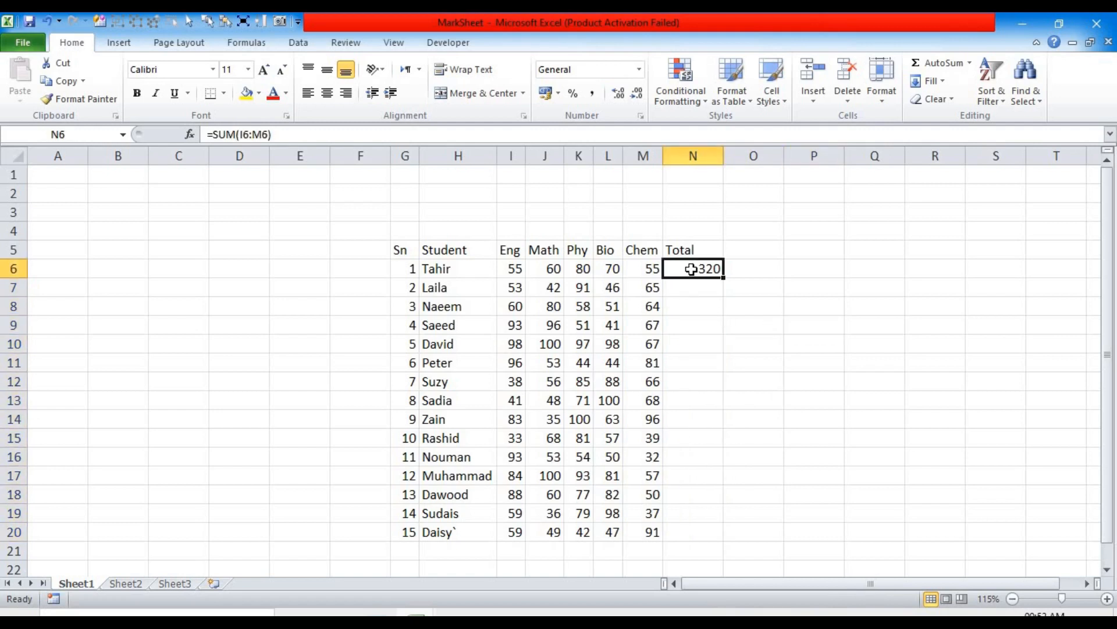
{"action": "key", "text": "shift+Down"}
{"action": "key", "text": "shift+Down"}
{"action": "key", "text": "shift+Down"}
{"action": "key", "text": "shift+Down"}
{"action": "key", "text": "shift+Down"}
{"action": "key", "text": "shift+Down"}
{"action": "key", "text": "shift+Down"}
{"action": "key", "text": "shift+Down"}
{"action": "key", "text": "shift+Down"}
{"action": "key", "text": "shift+Down"}
{"action": "key", "text": "shift+Down"}
{"action": "key", "text": "shift+Down"}
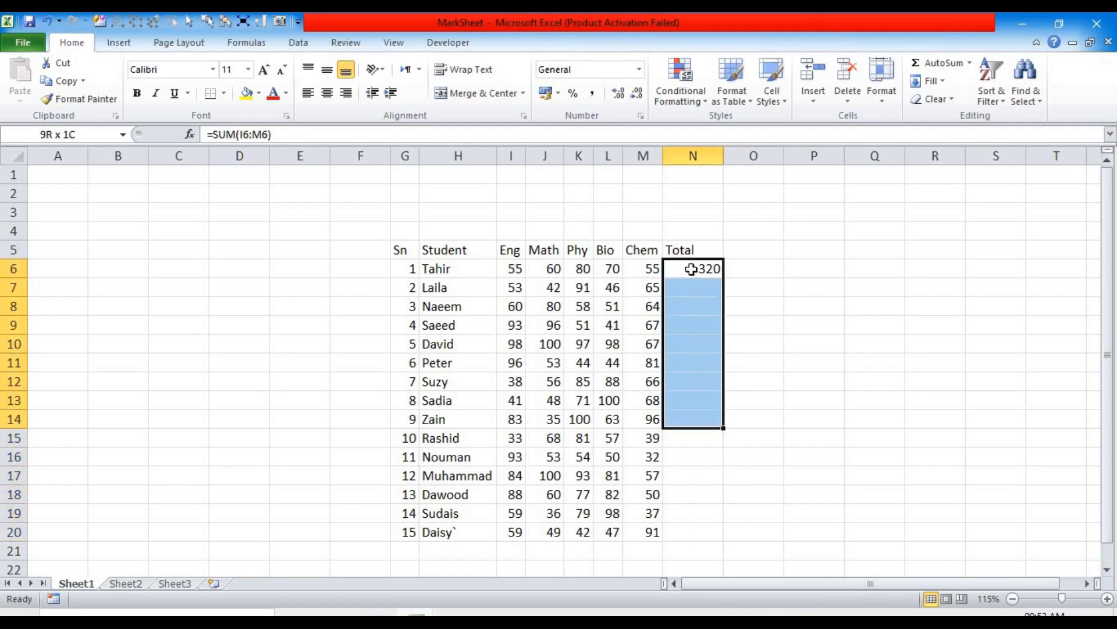
{"action": "key", "text": "shift+Down"}
{"action": "key", "text": "shift+Down"}
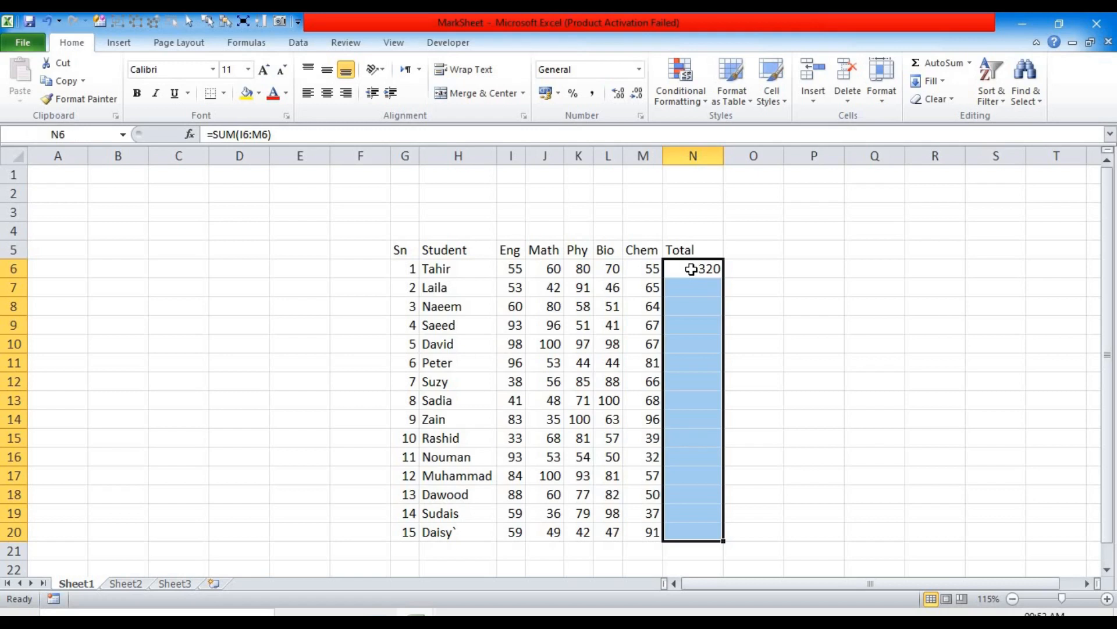
{"action": "key", "text": "ctrl+d"}
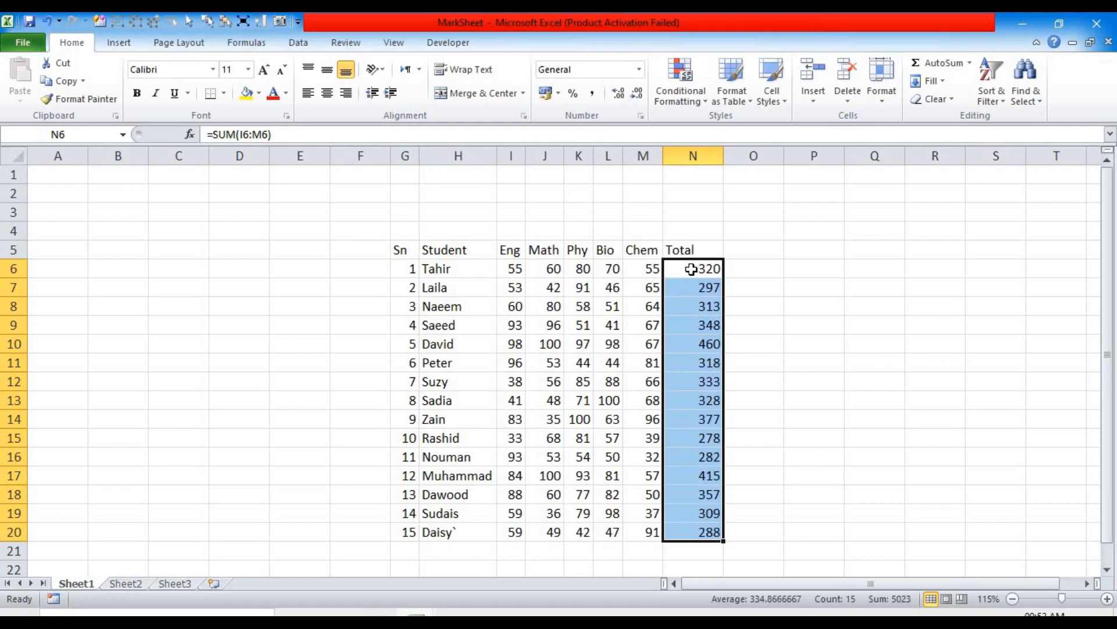
{"action": "left_click", "coordinate": [766, 293]}
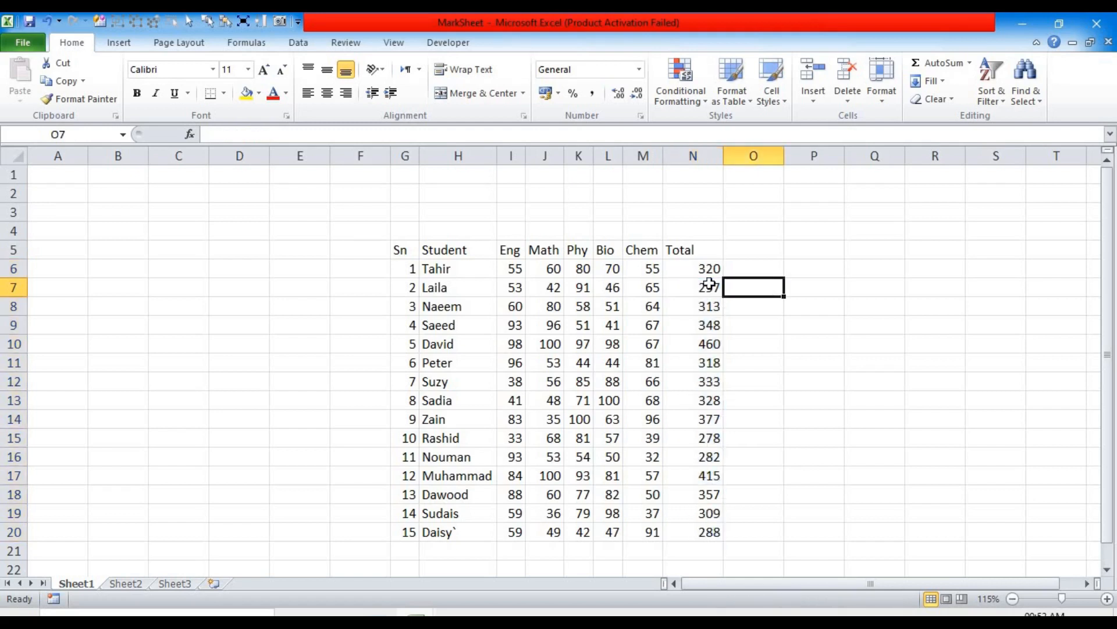
- Fit the width of the Total column N to its contents
{"action": "left_click", "coordinate": [702, 269]}
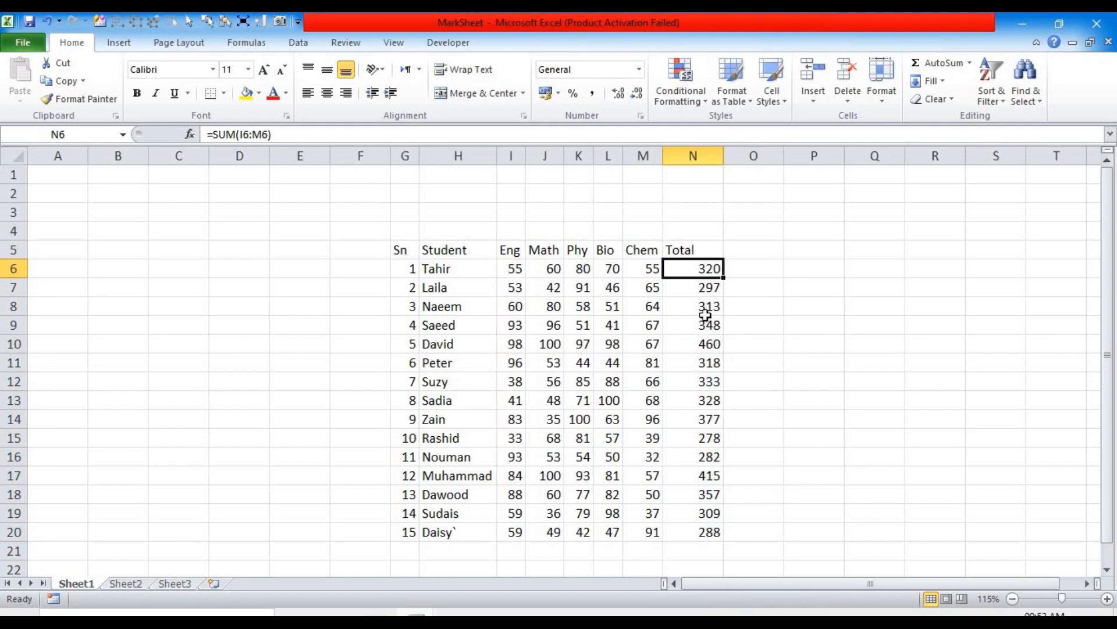
{"action": "double_click", "coordinate": [723, 152]}
{"action": "left_click", "coordinate": [723, 152]}
{"action": "left_click", "coordinate": [731, 295]}
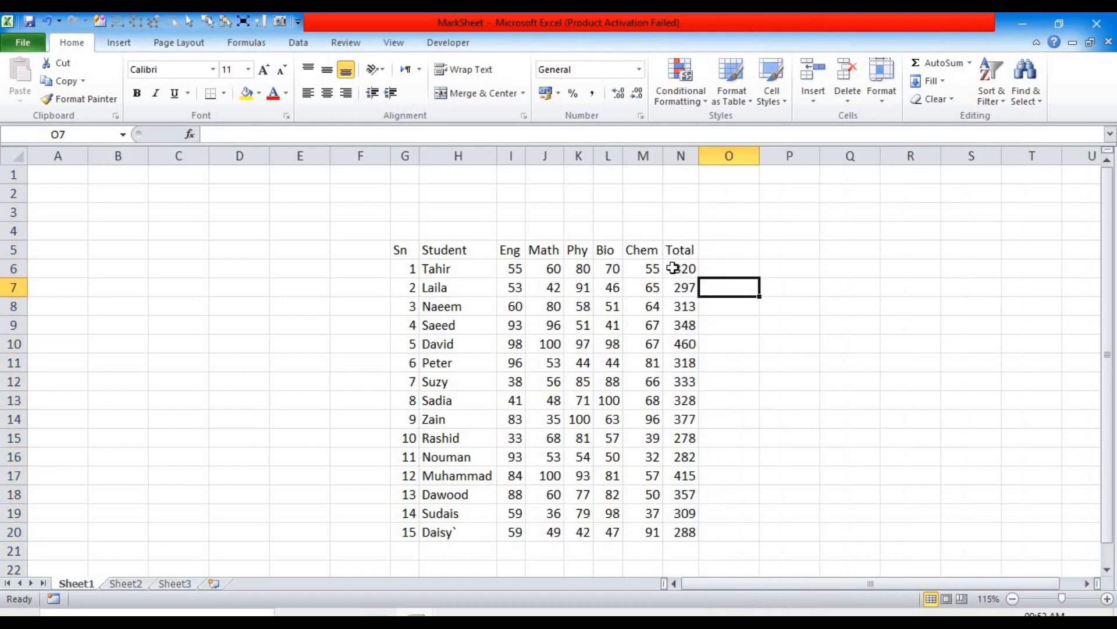
- Make the header row G5:N5, from Sn to Total, bold
{"action": "left_click", "coordinate": [402, 250]}
{"action": "left_click_drag", "start_coordinate": [476, 250], "coordinate": [547, 250]}
{"action": "left_click", "coordinate": [404, 251]}
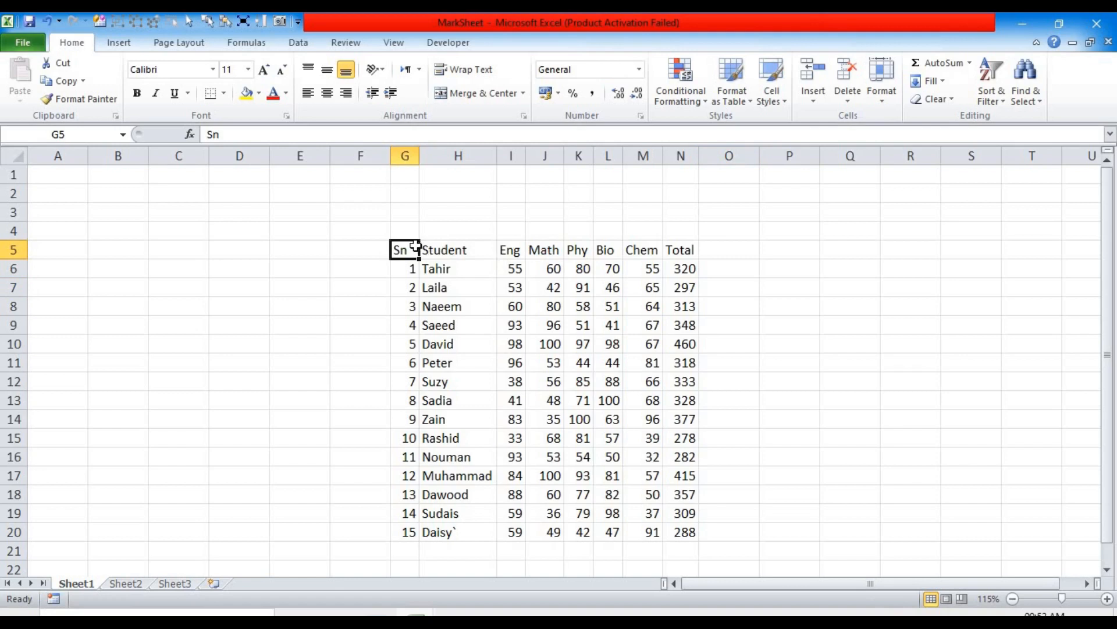
{"action": "left_click_drag", "start_coordinate": [456, 245], "coordinate": [678, 249]}
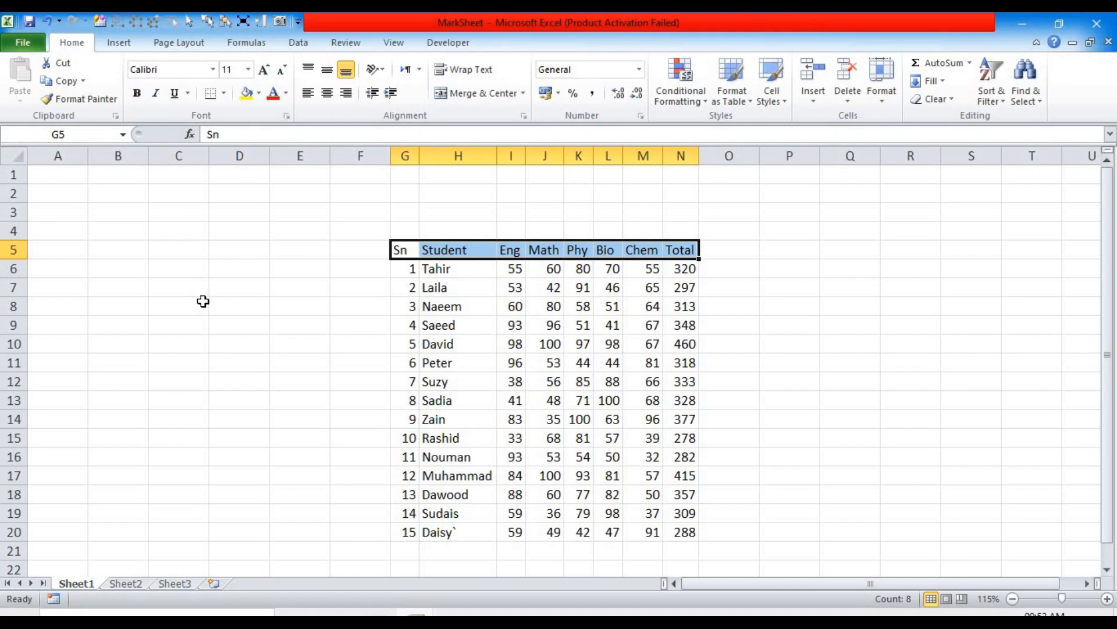
{"action": "key", "text": "ctrl+b"}
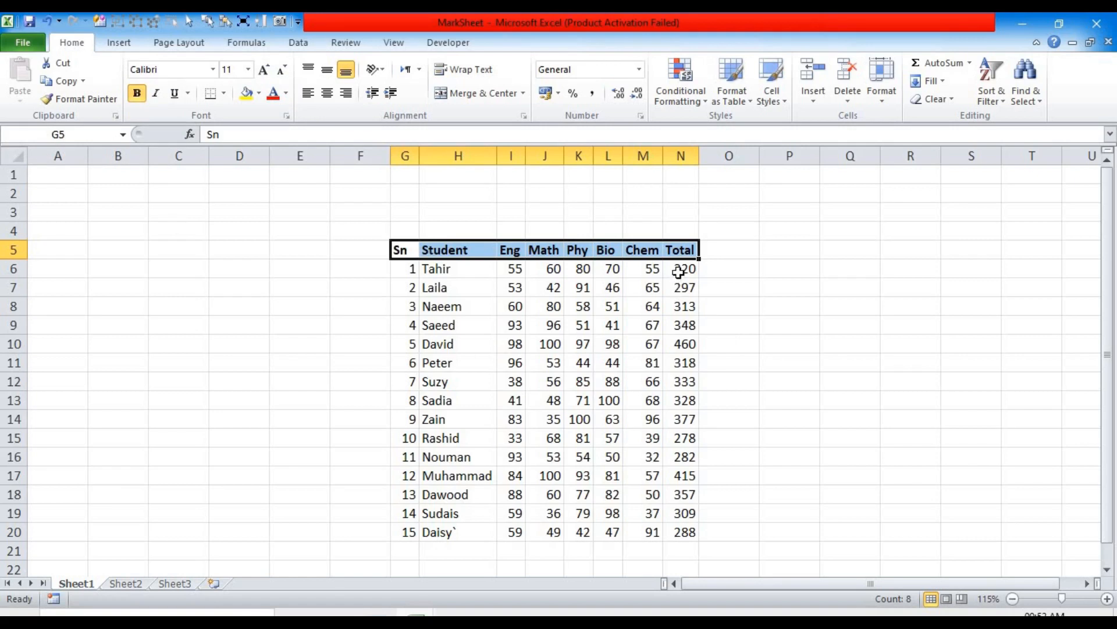
- Make the students' totals in N6:N20 bold
{"action": "double_click", "coordinate": [681, 275]}
{"action": "left_click", "coordinate": [720, 324]}
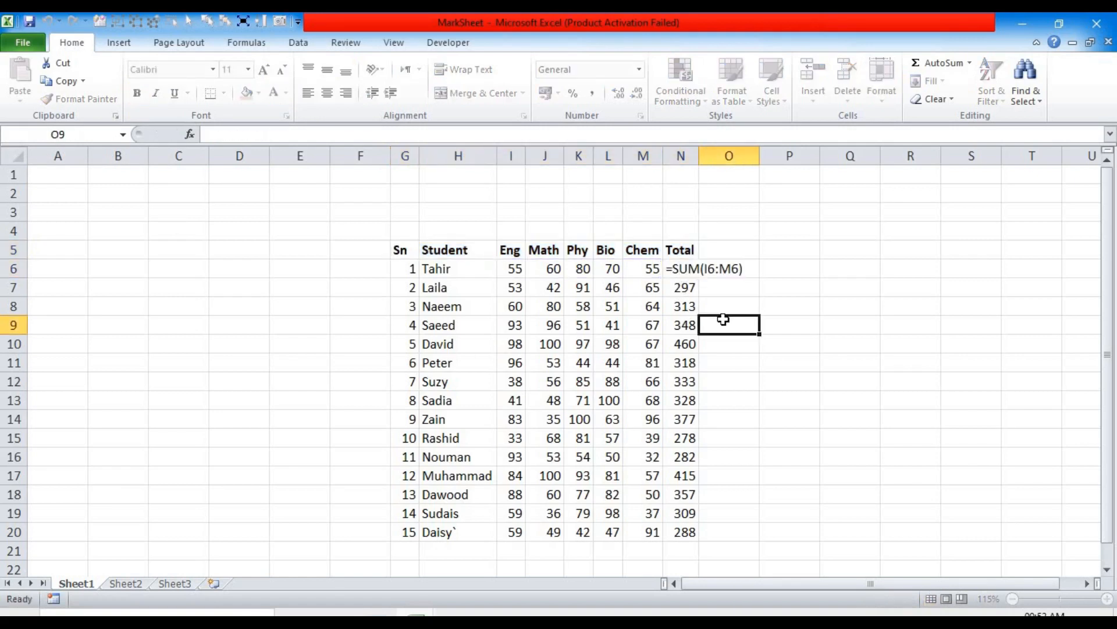
{"action": "left_click", "coordinate": [689, 268]}
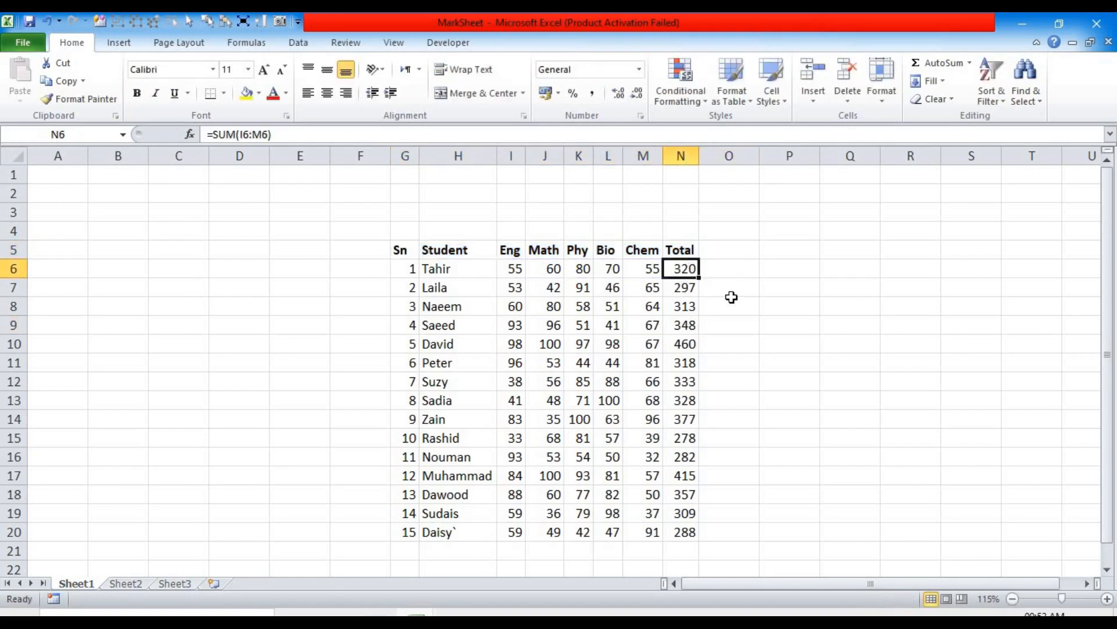
{"action": "key", "text": "ctrl+shift+Down"}
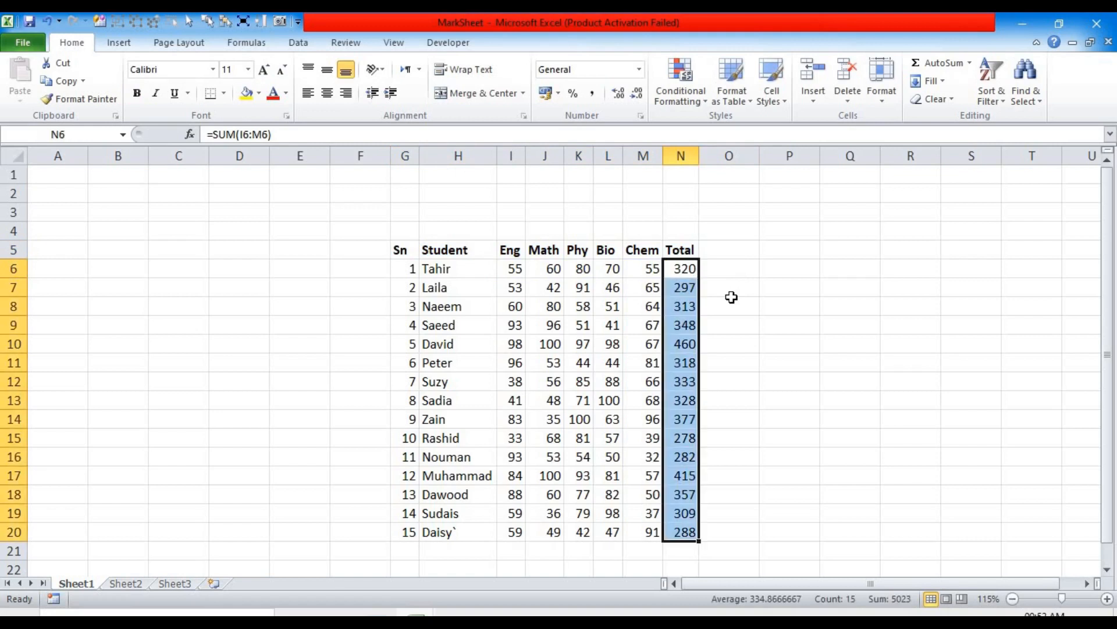
{"action": "left_click", "coordinate": [720, 289]}
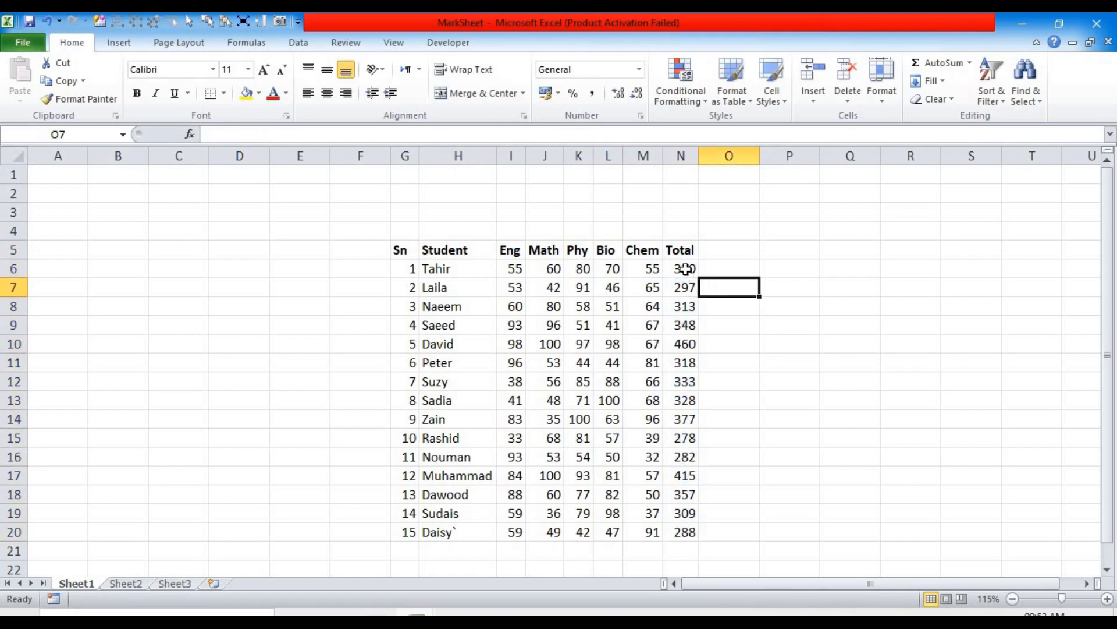
{"action": "left_click", "coordinate": [686, 269]}
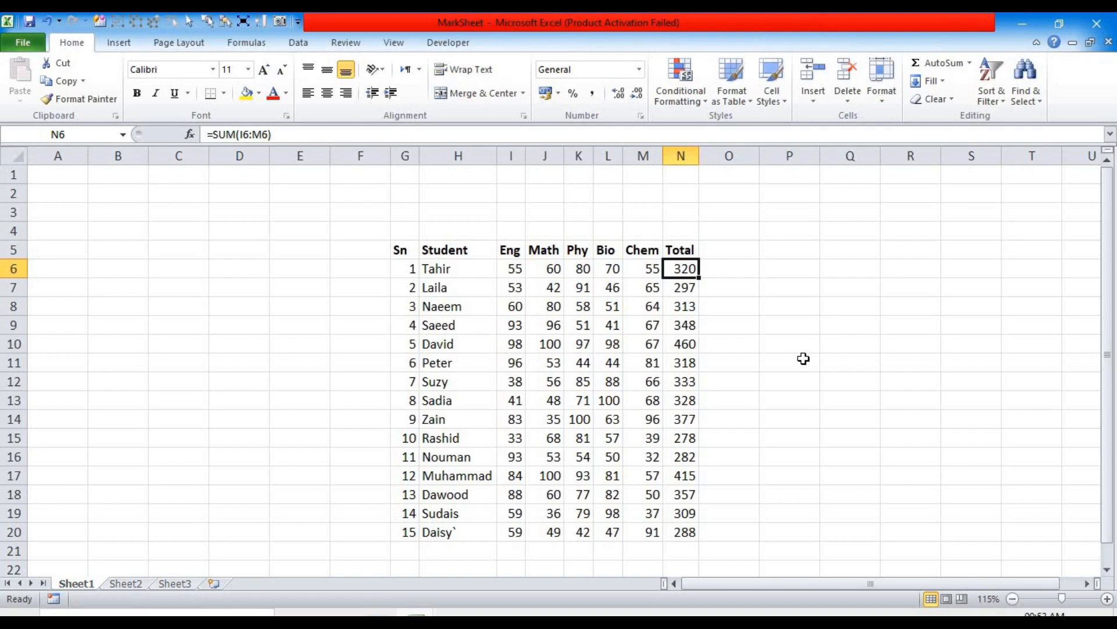
{"action": "key", "text": "ctrl+shift+Down"}
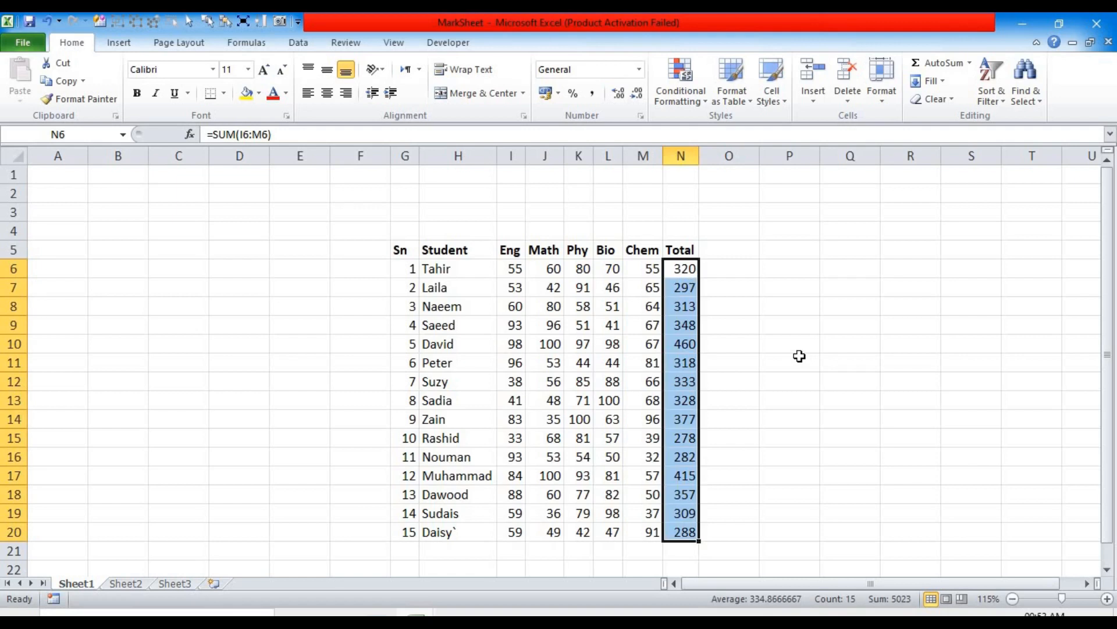
{"action": "key", "text": "ctrl+b"}
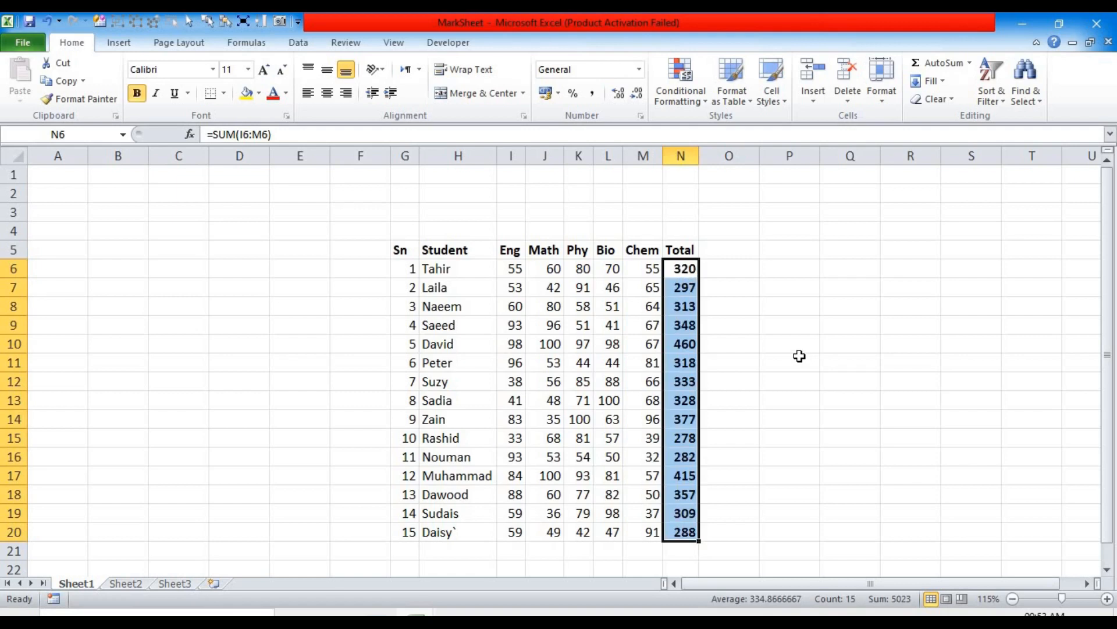
{"action": "left_click", "coordinate": [799, 355]}
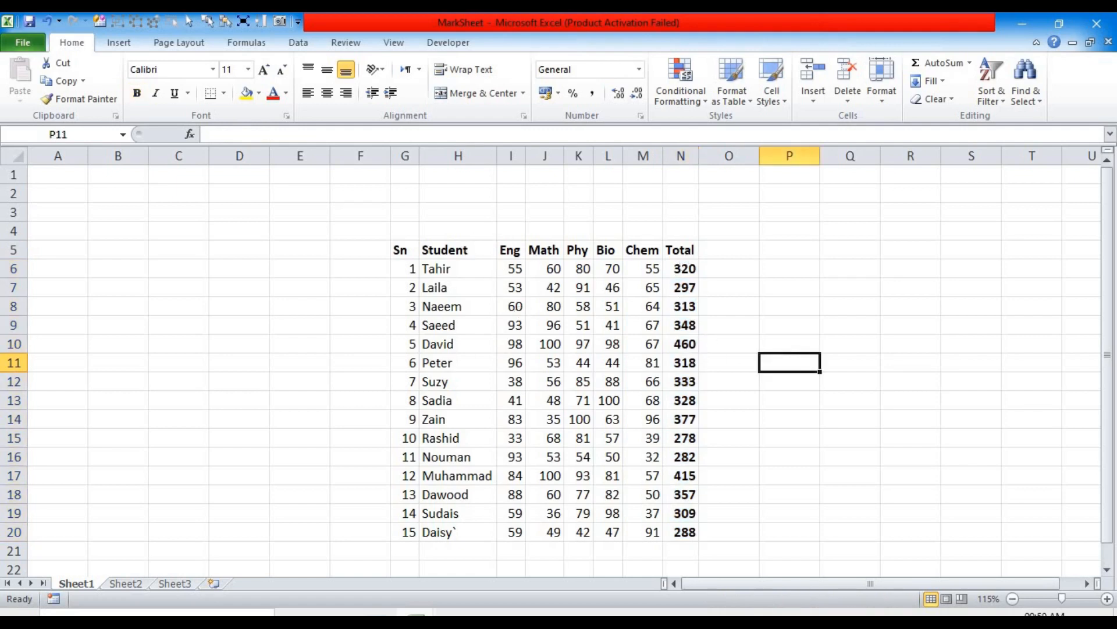
- Add a % header in O5 beside Total and make it bold and centered
{"action": "left_click", "coordinate": [717, 249]}
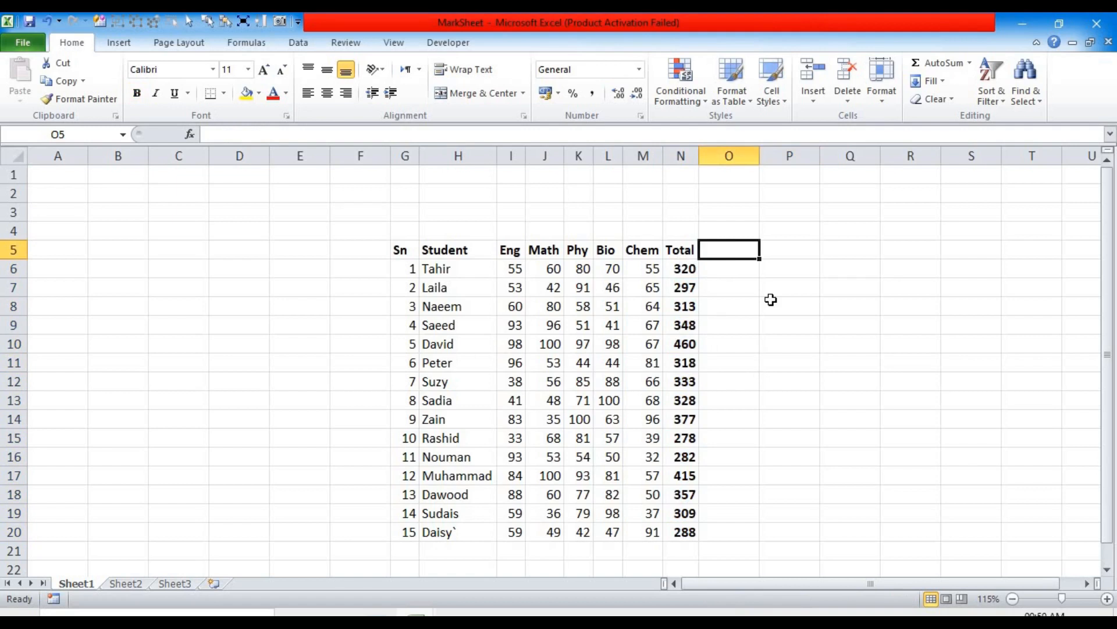
{"action": "type", "text": "%"}
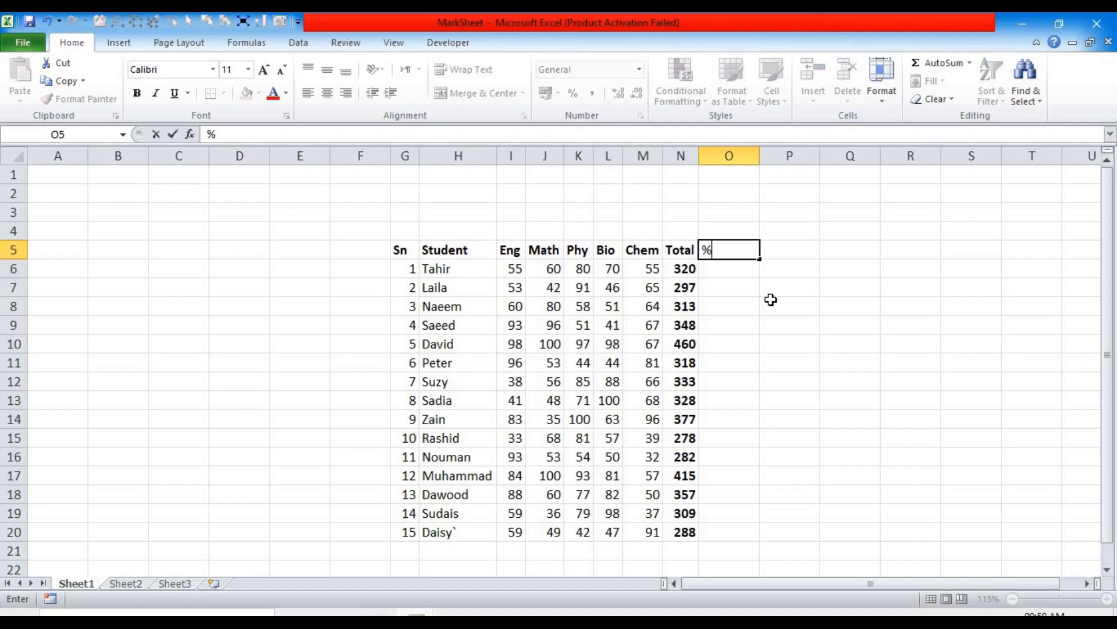
{"action": "key", "text": "Return"}
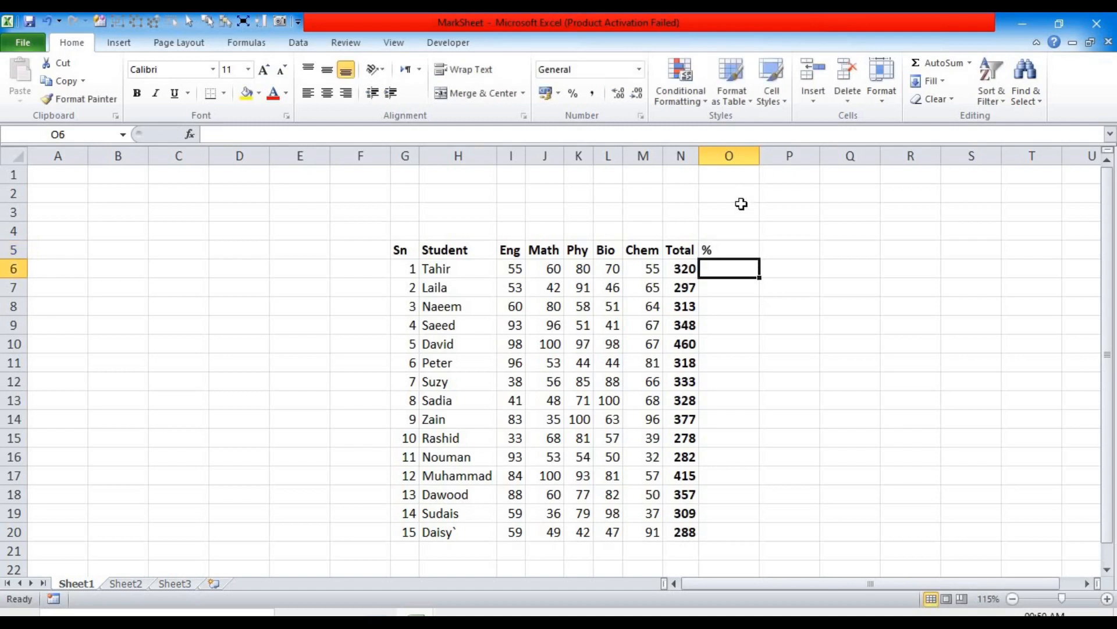
{"action": "left_click", "coordinate": [735, 249]}
{"action": "key", "text": "ctrl+b"}
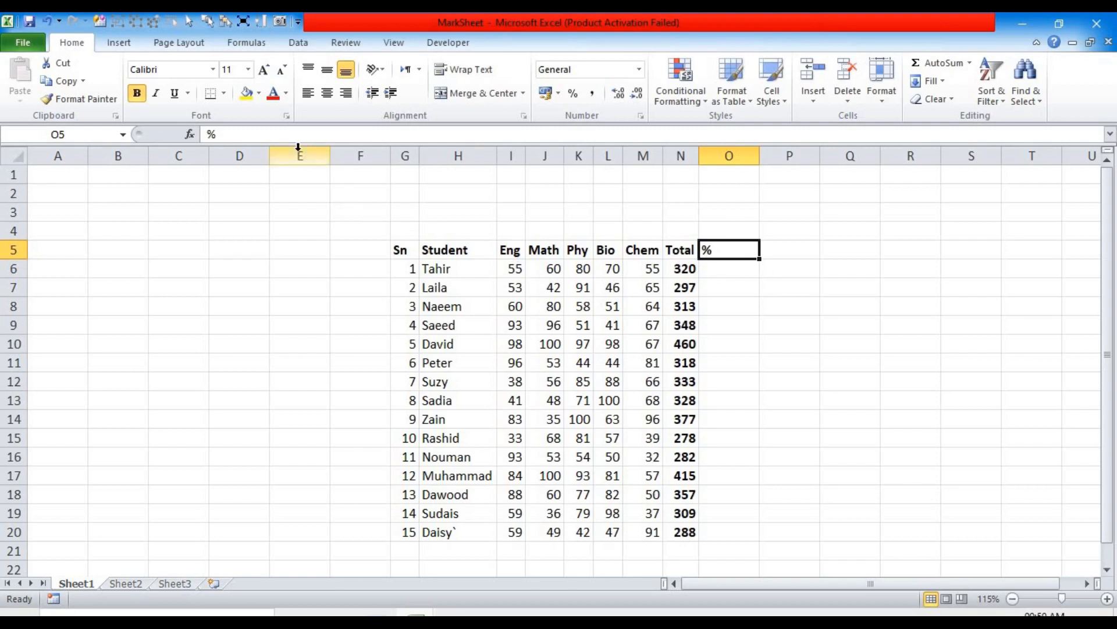
{"action": "left_click", "coordinate": [327, 94]}
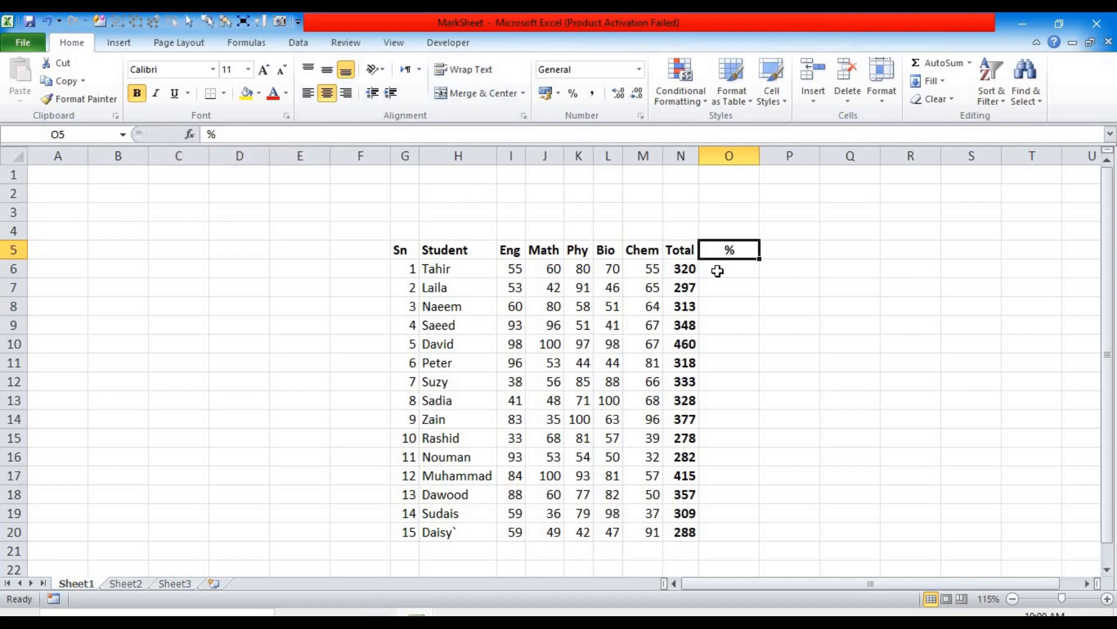
- Enter the label Marks in H4, above the Student header
{"action": "left_click", "coordinate": [441, 231]}
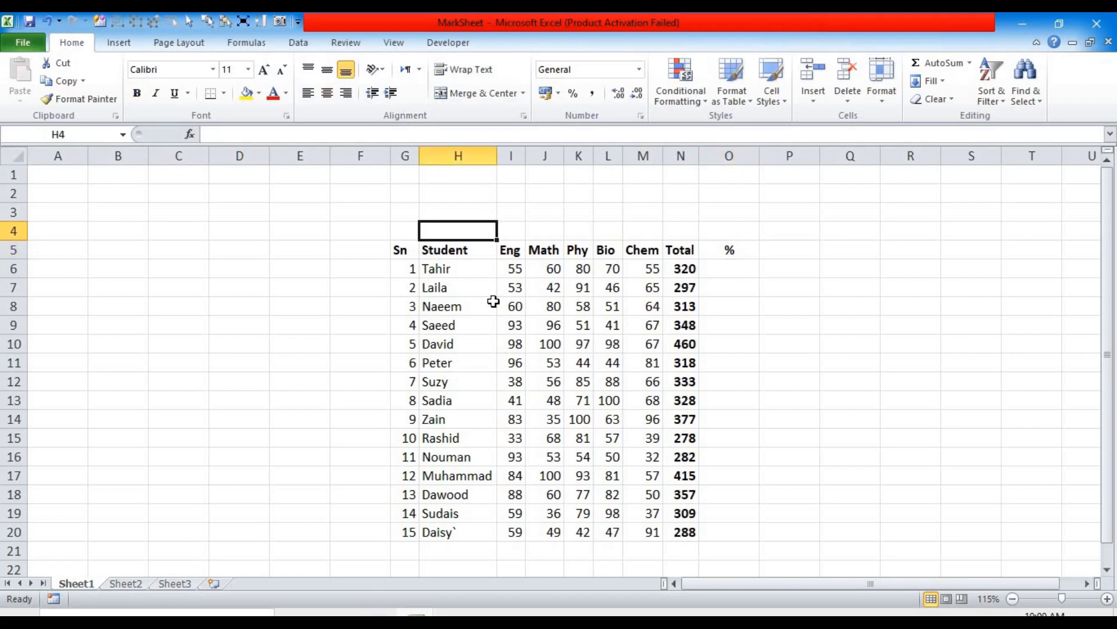
{"action": "type", "text": "Marks"}
{"action": "key", "text": "Tab"}
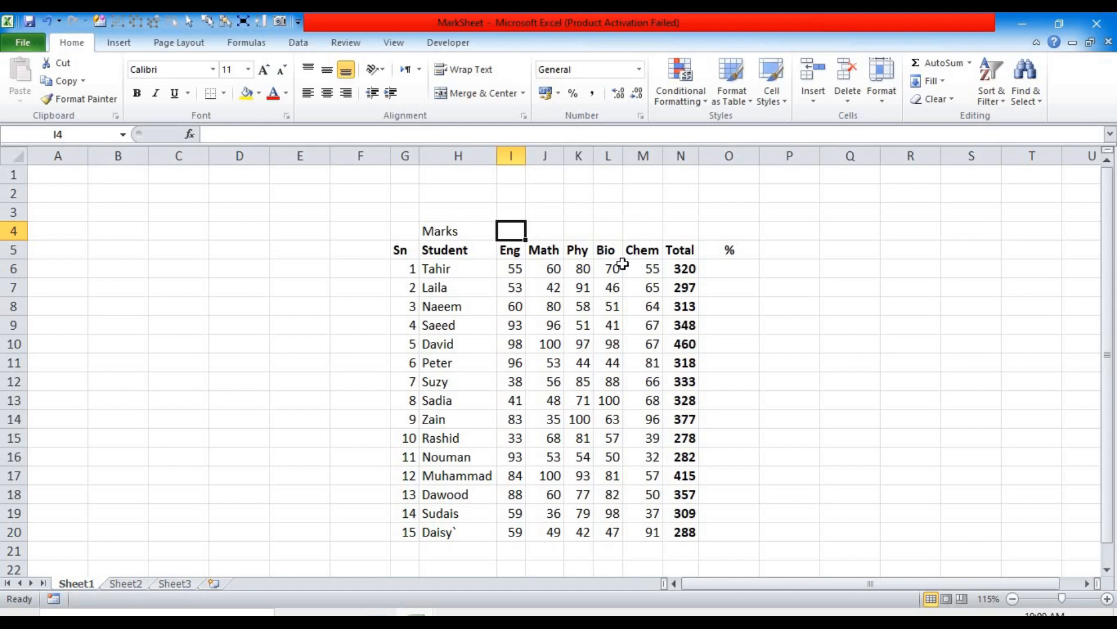
{"action": "type", "text": "100"}
{"action": "key", "text": "Tab"}
{"action": "type", "text": "100"}
{"action": "key", "text": "Tab"}
{"action": "type", "text": "100"}
{"action": "key", "text": "Tab"}
{"action": "double_click", "coordinate": [510, 233]}
{"action": "left_click_drag", "start_coordinate": [510, 233], "coordinate": [604, 223]}
{"action": "double_click", "coordinate": [606, 221]}
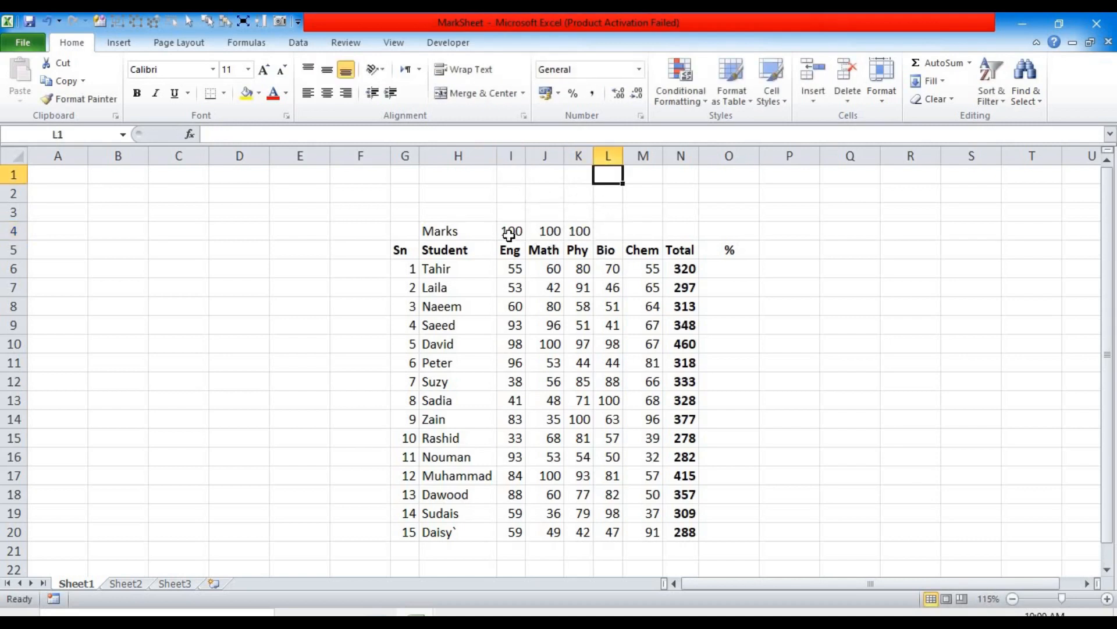
{"action": "left_click_drag", "start_coordinate": [509, 235], "coordinate": [589, 229]}
{"action": "key", "text": "Delete"}
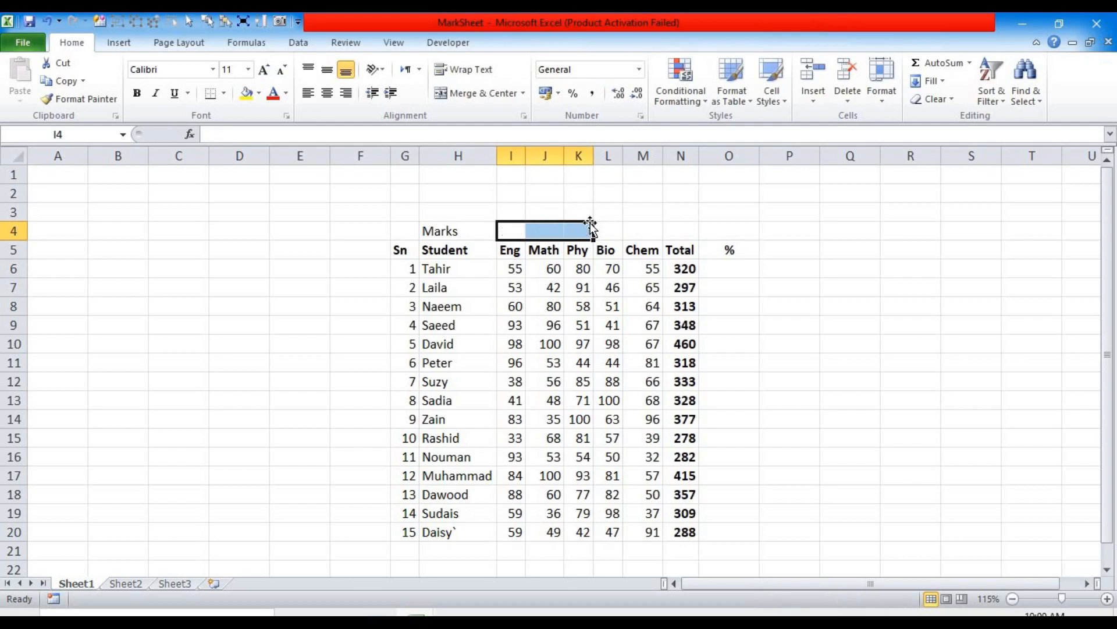
- Fill I4:M4, above the five subject headers, with 100 in a single entry
{"action": "left_click", "coordinate": [511, 230]}
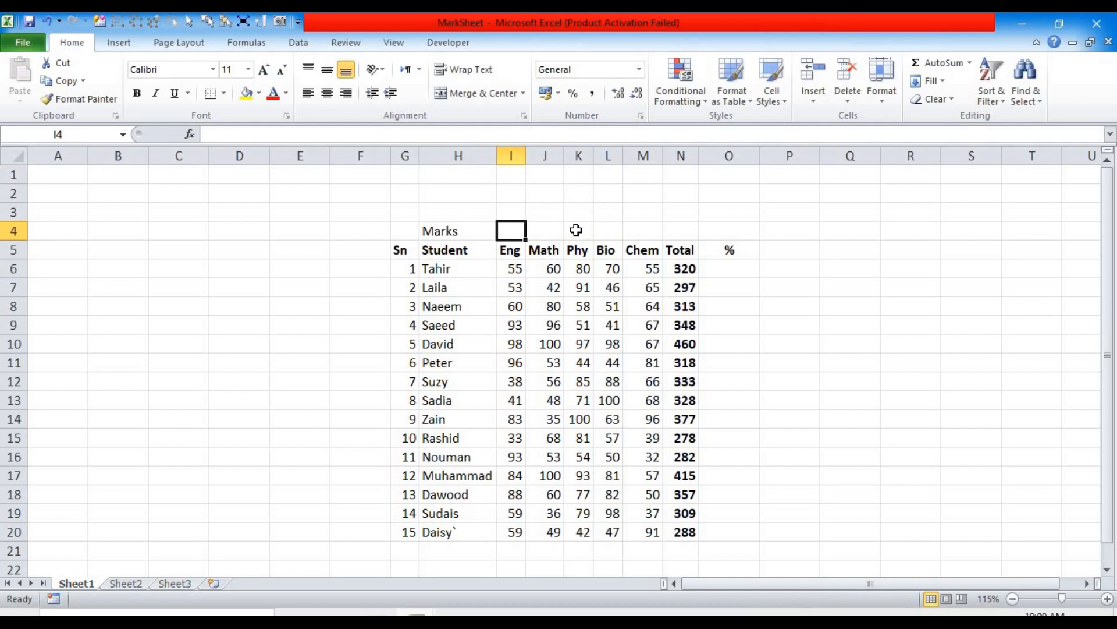
{"action": "key", "text": "shift+Right"}
{"action": "key", "text": "shift+Right"}
{"action": "key", "text": "shift+Right"}
{"action": "key", "text": "shift+Right"}
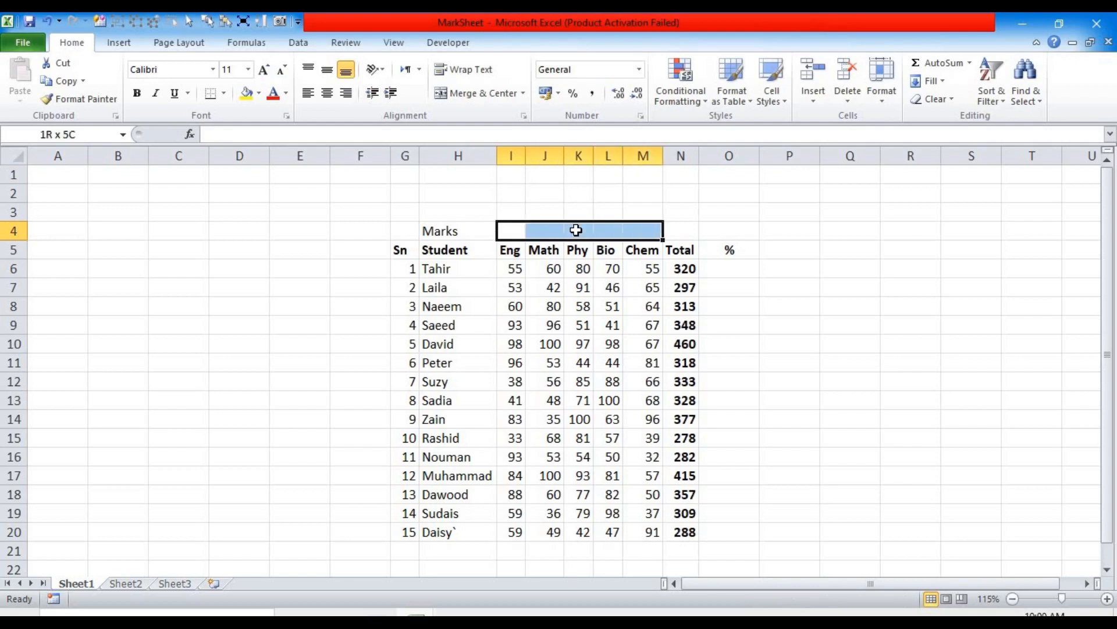
{"action": "type", "text": "100"}
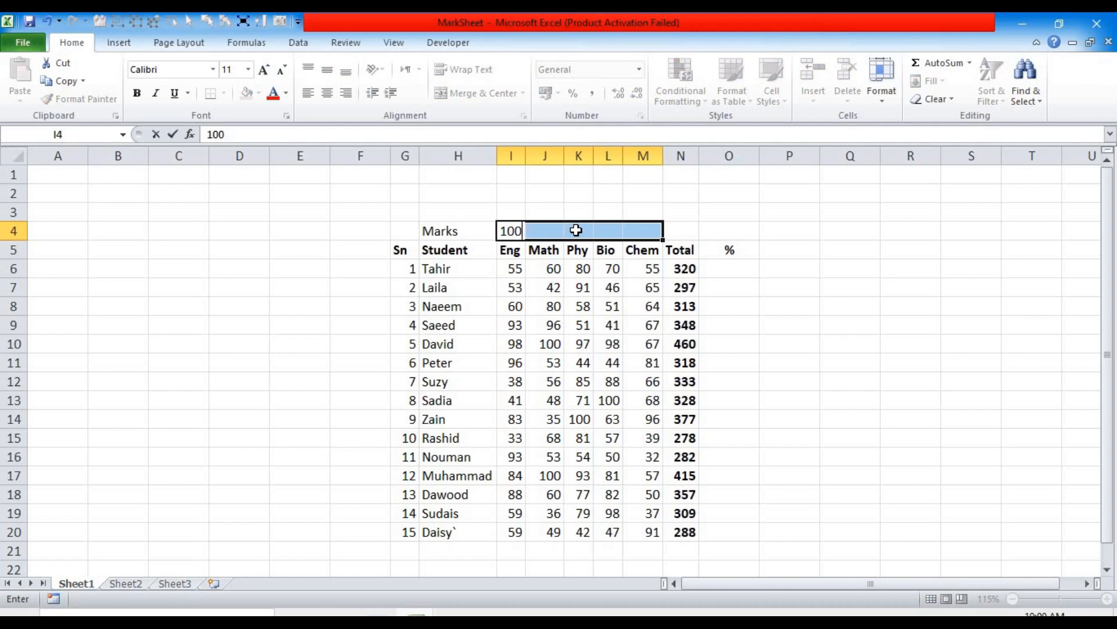
{"action": "key", "text": "ctrl+Return"}
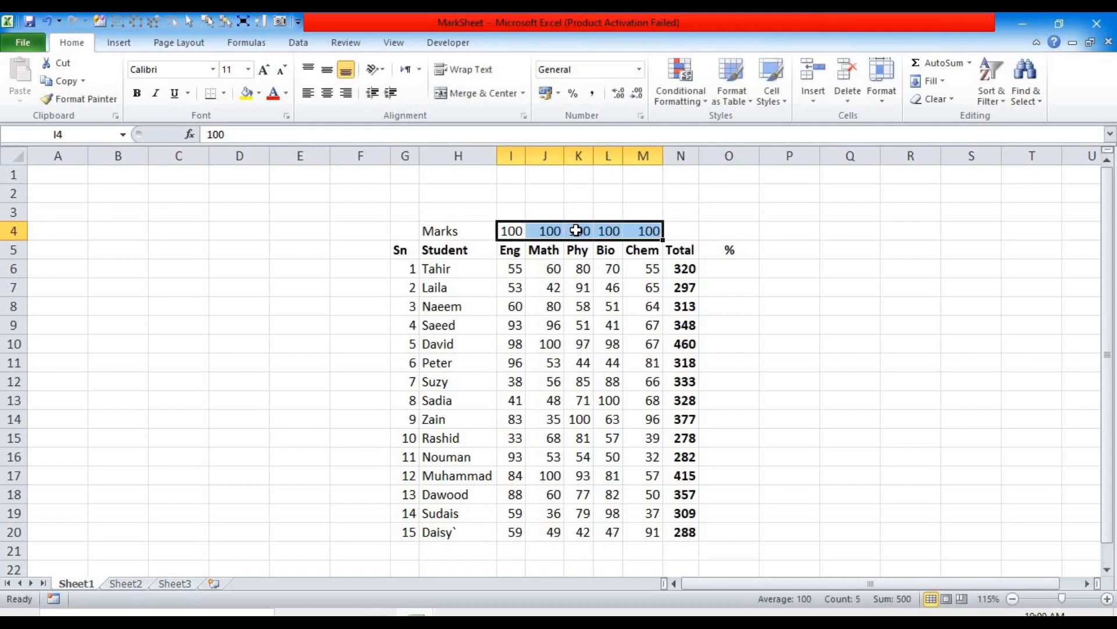
{"action": "key", "text": "Return"}
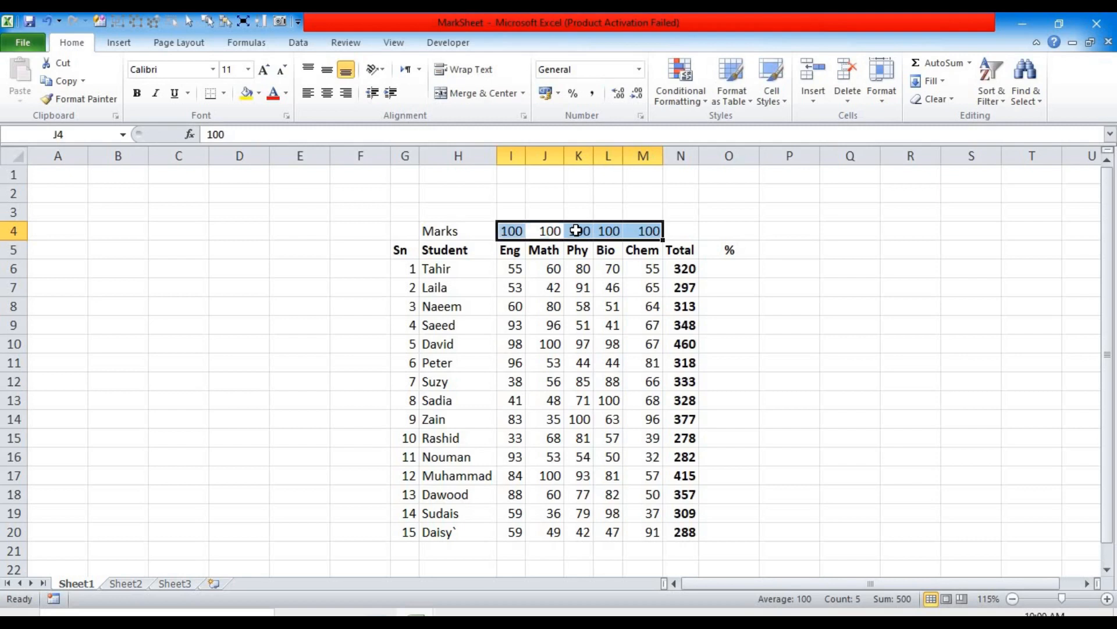
{"action": "left_click", "coordinate": [576, 230]}
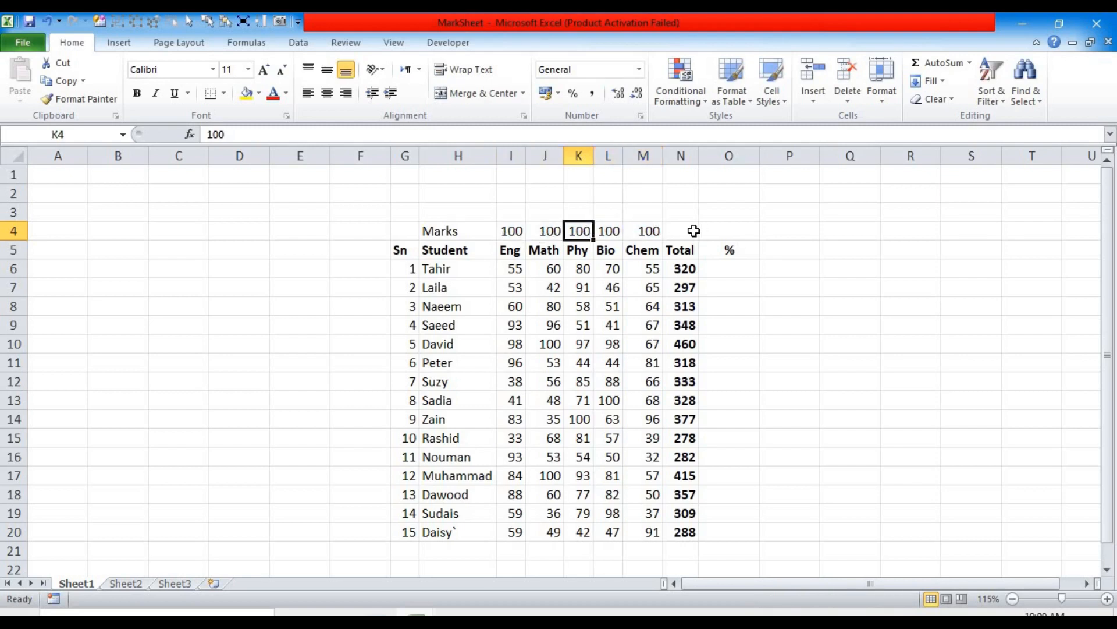
- Total the maximum marks in N4 with =SUM(I4:M4) and make the result bold
{"action": "left_click", "coordinate": [687, 233]}
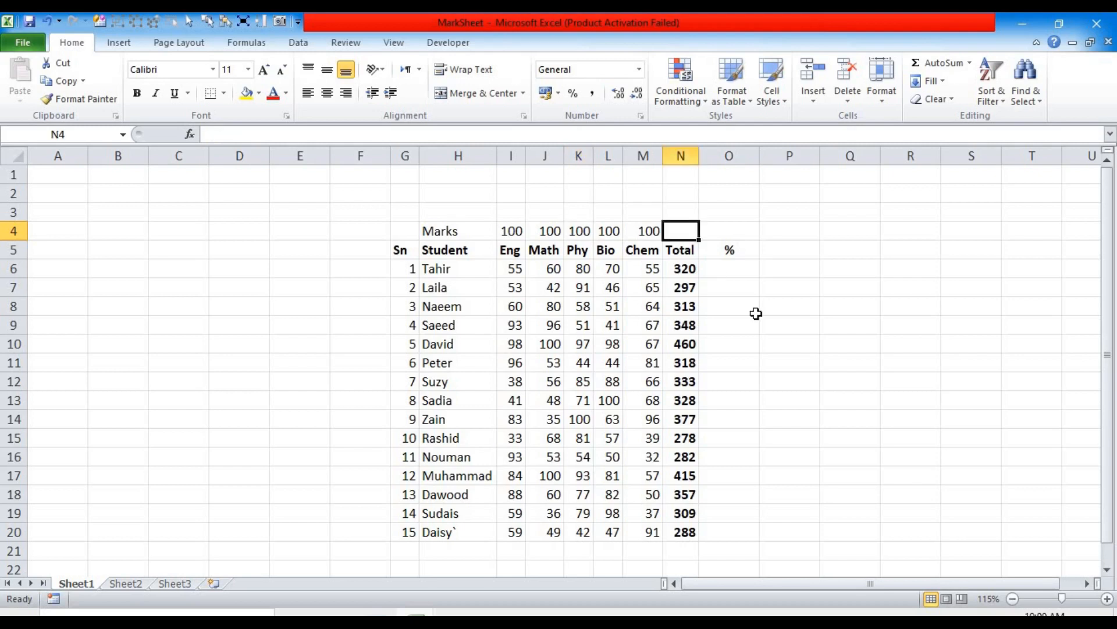
{"action": "type", "text": "=SUM("}
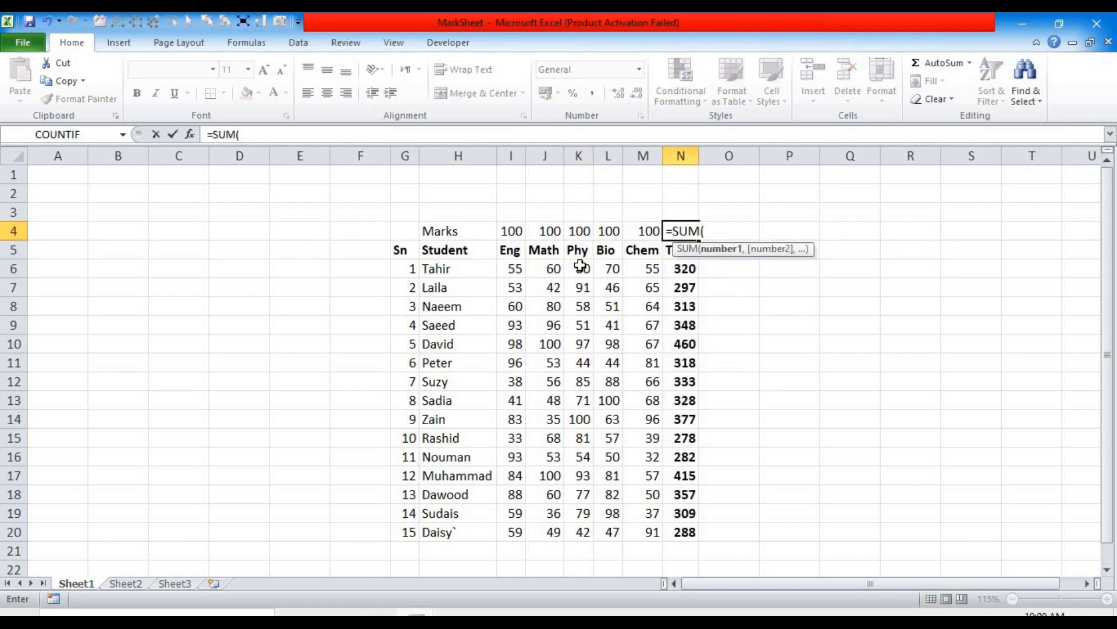
{"action": "left_click", "coordinate": [545, 231]}
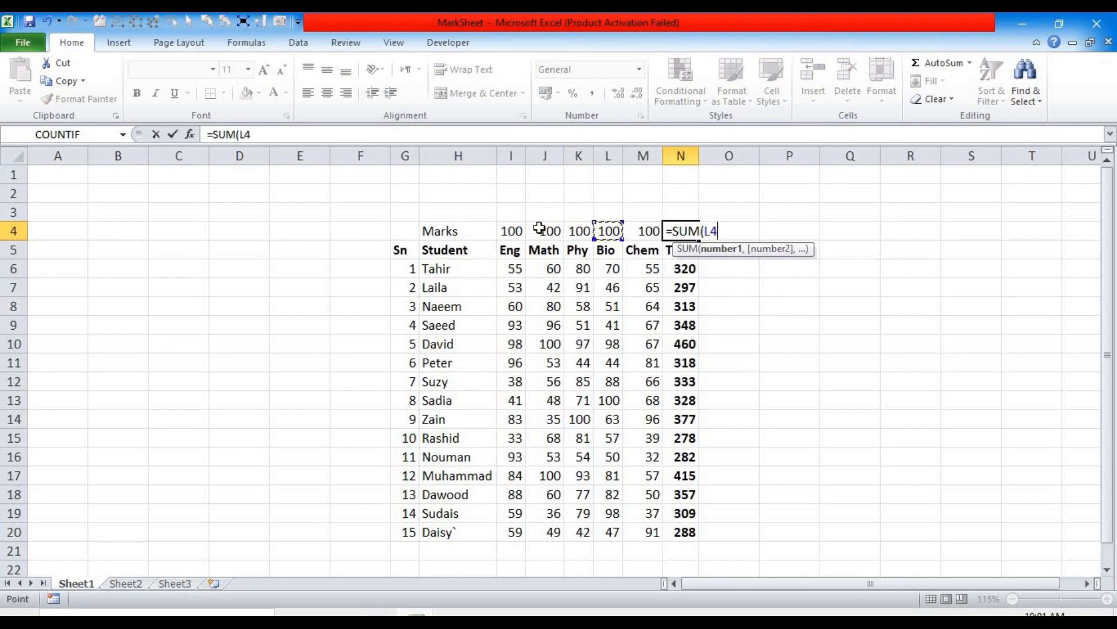
{"action": "left_click_drag", "start_coordinate": [511, 230], "coordinate": [630, 233]}
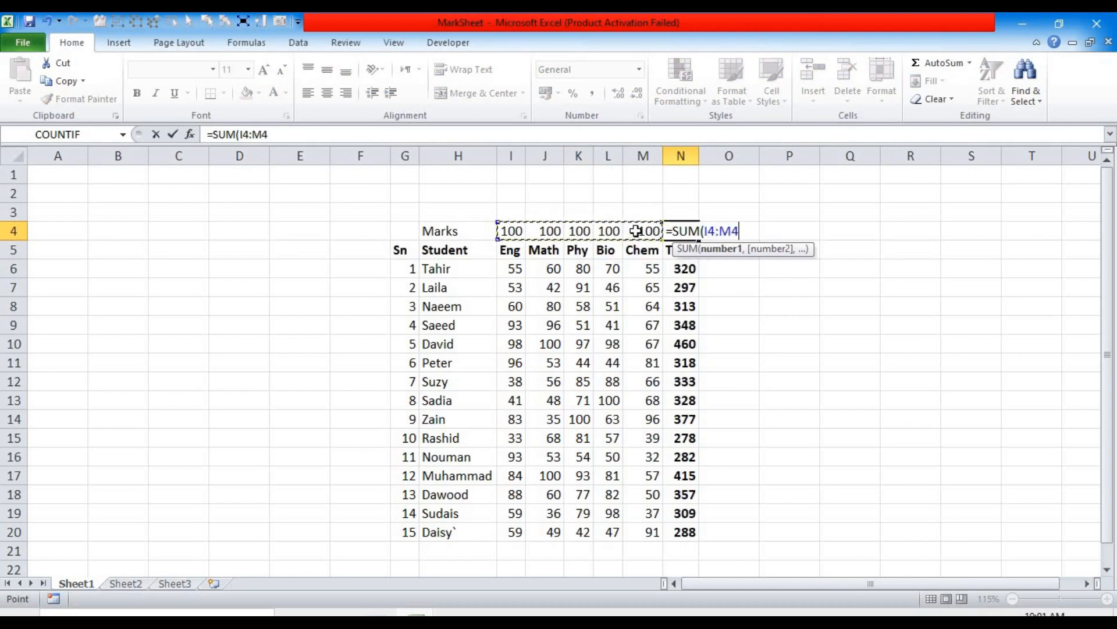
{"action": "key", "text": "Return"}
{"action": "left_click", "coordinate": [679, 231]}
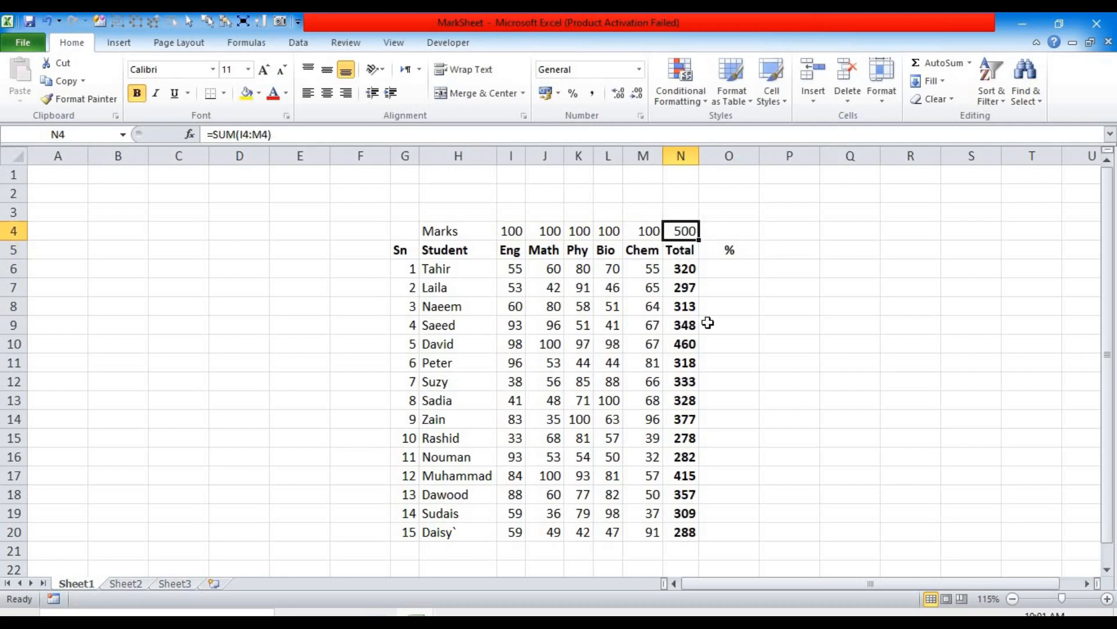
{"action": "key", "text": "ctrl+b"}
- Calculate the first student's share of the maximum marks in O6 with =N6/N4
{"action": "left_click", "coordinate": [724, 271]}
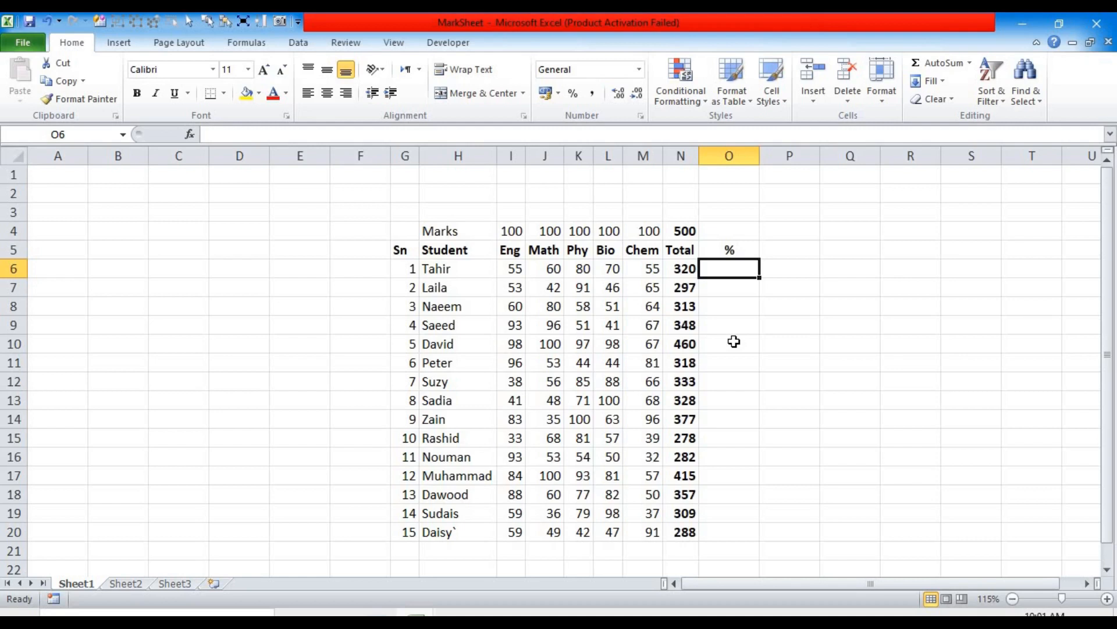
{"action": "type", "text": "="}
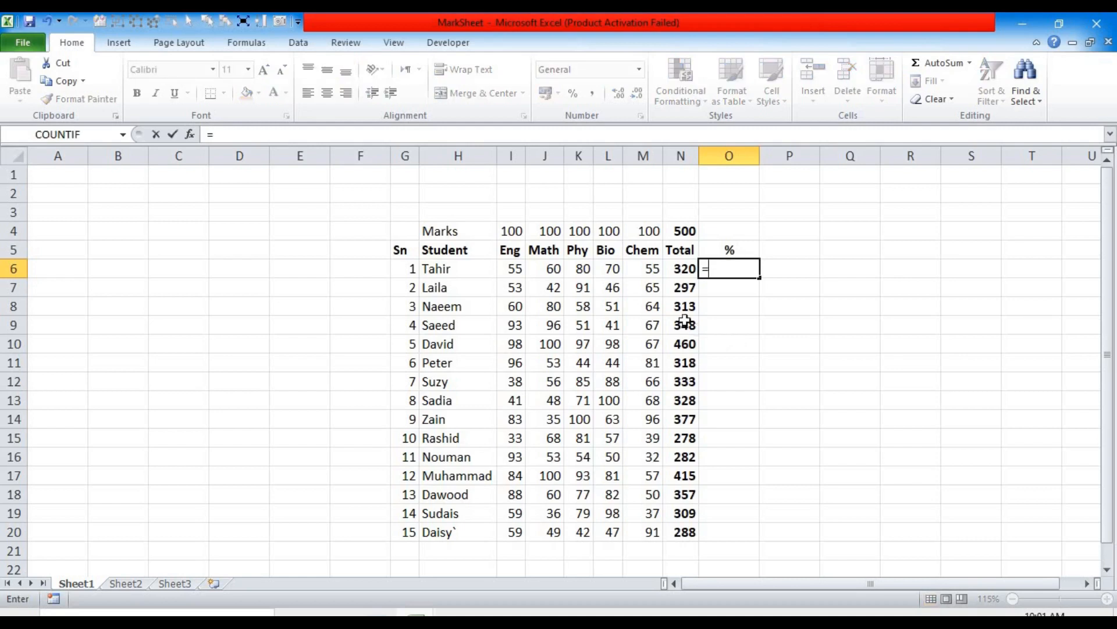
{"action": "left_click", "coordinate": [681, 269]}
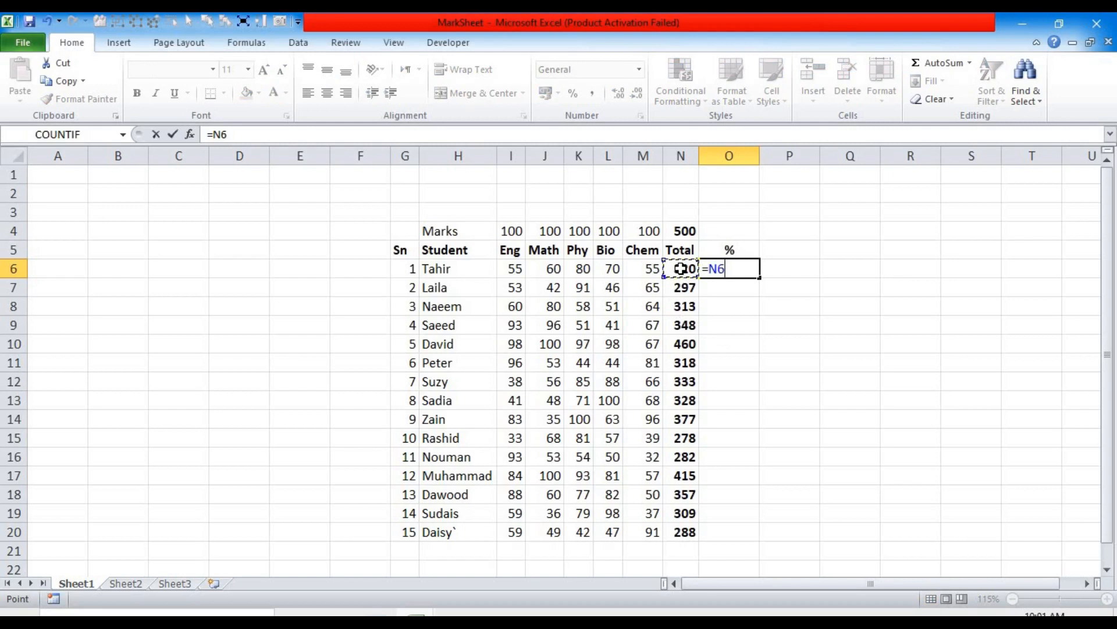
{"action": "type", "text": "/"}
{"action": "left_click", "coordinate": [688, 231]}
{"action": "key", "text": "Return"}
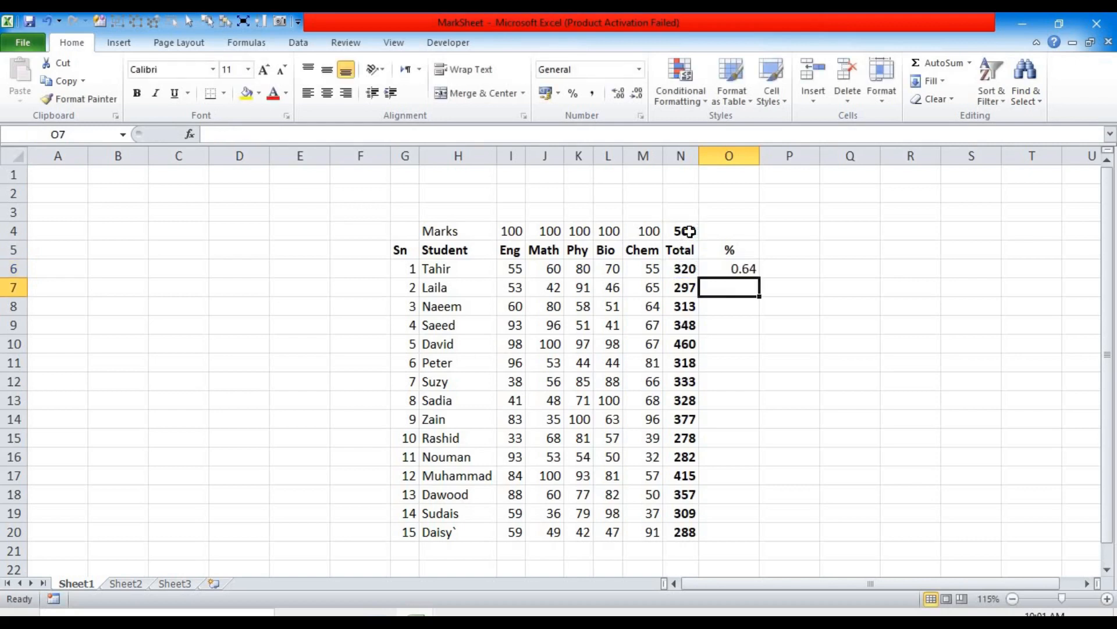
- Format the first student's result in O6 as Percentage
{"action": "left_click", "coordinate": [724, 268]}
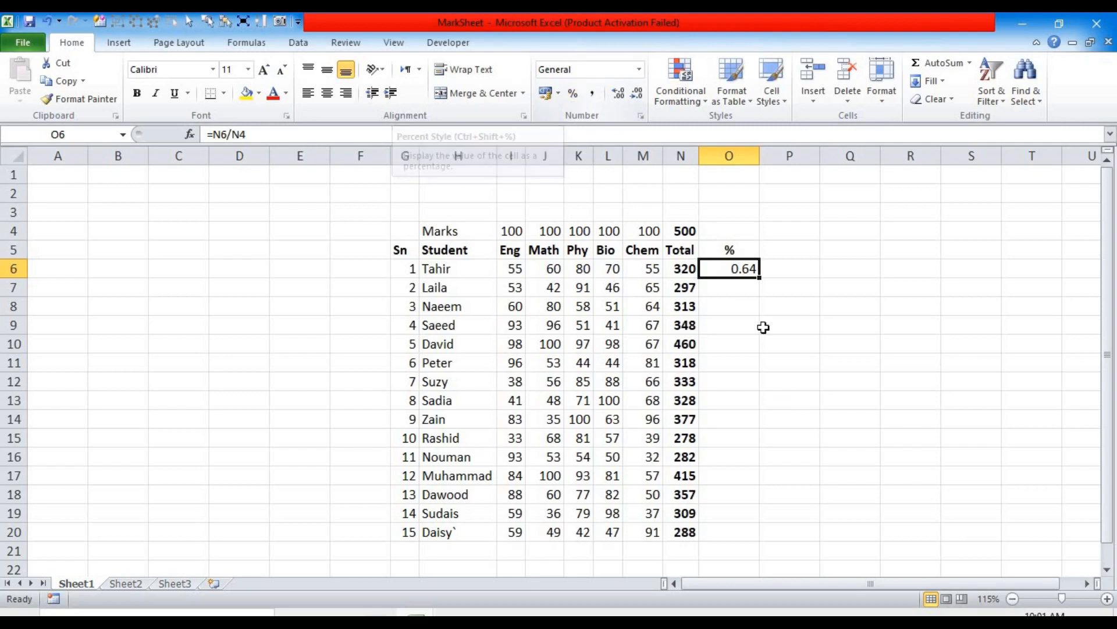
{"action": "left_click", "coordinate": [641, 66]}
{"action": "left_click", "coordinate": [641, 66]}
{"action": "left_click", "coordinate": [638, 66]}
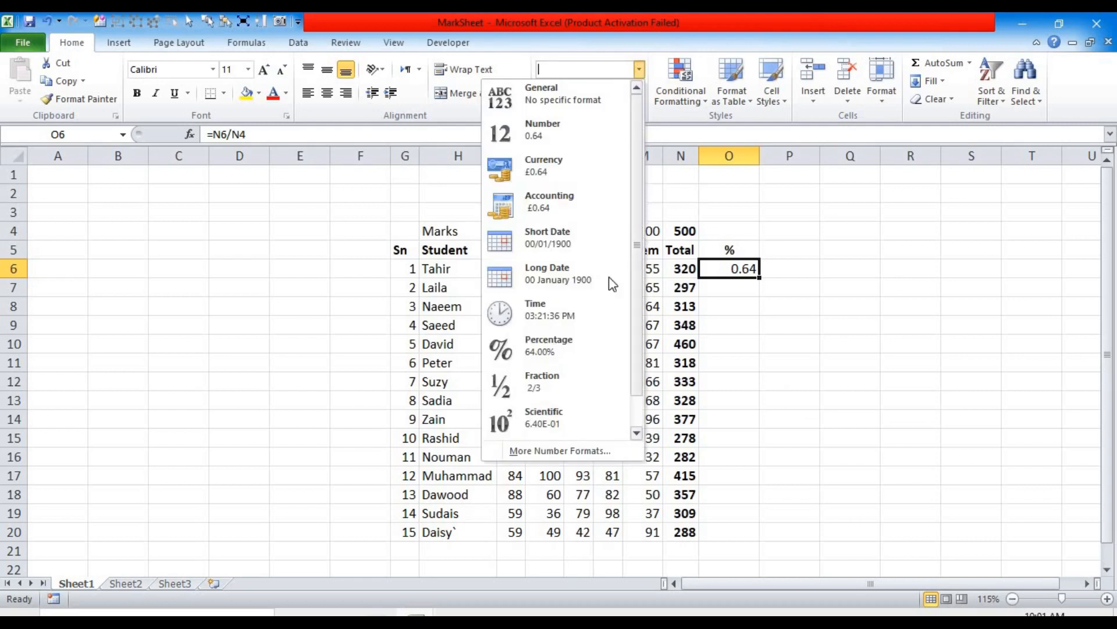
{"action": "left_click", "coordinate": [544, 353]}
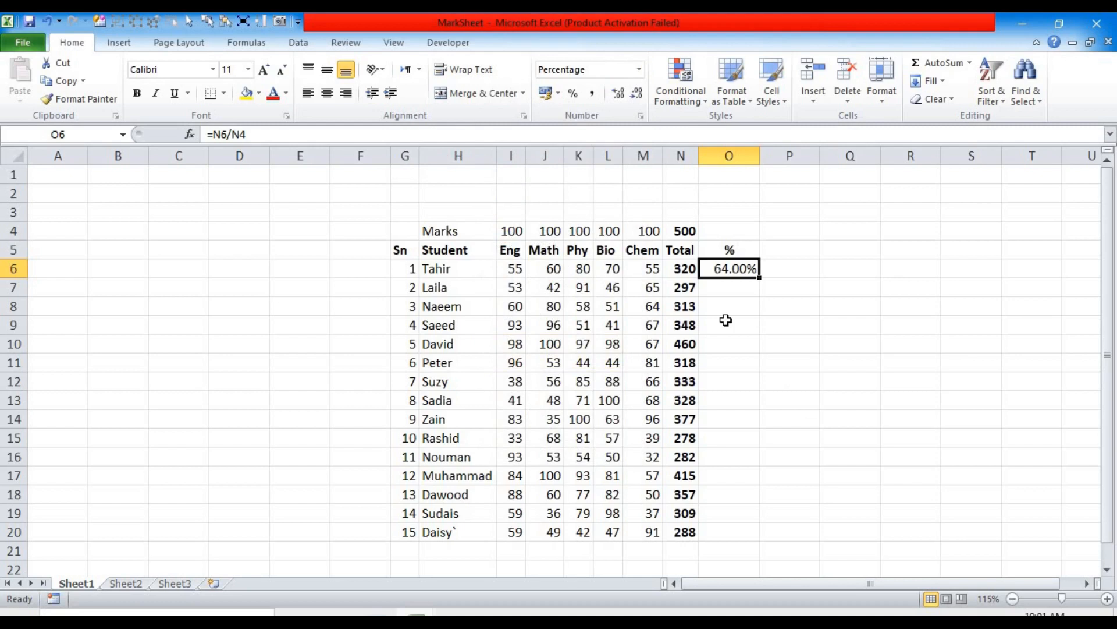
- Undo the percentage format on O6 and reapply the Percentage category through Format Cells
{"action": "key", "text": "ctrl+z"}
{"action": "key", "text": "ctrl+1"}
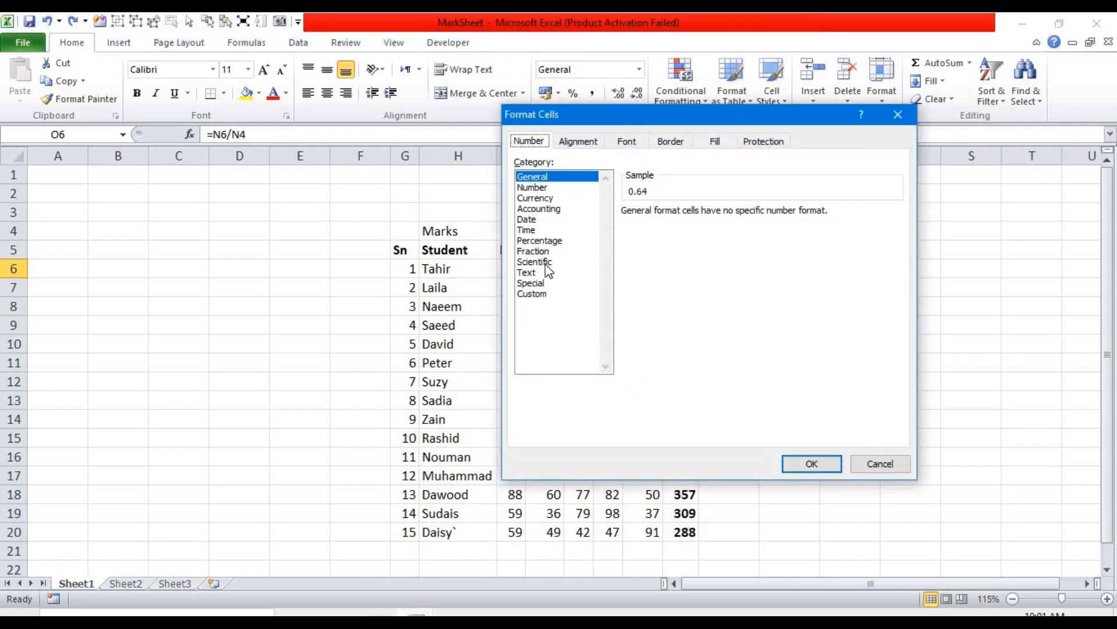
{"action": "double_click", "coordinate": [540, 241]}
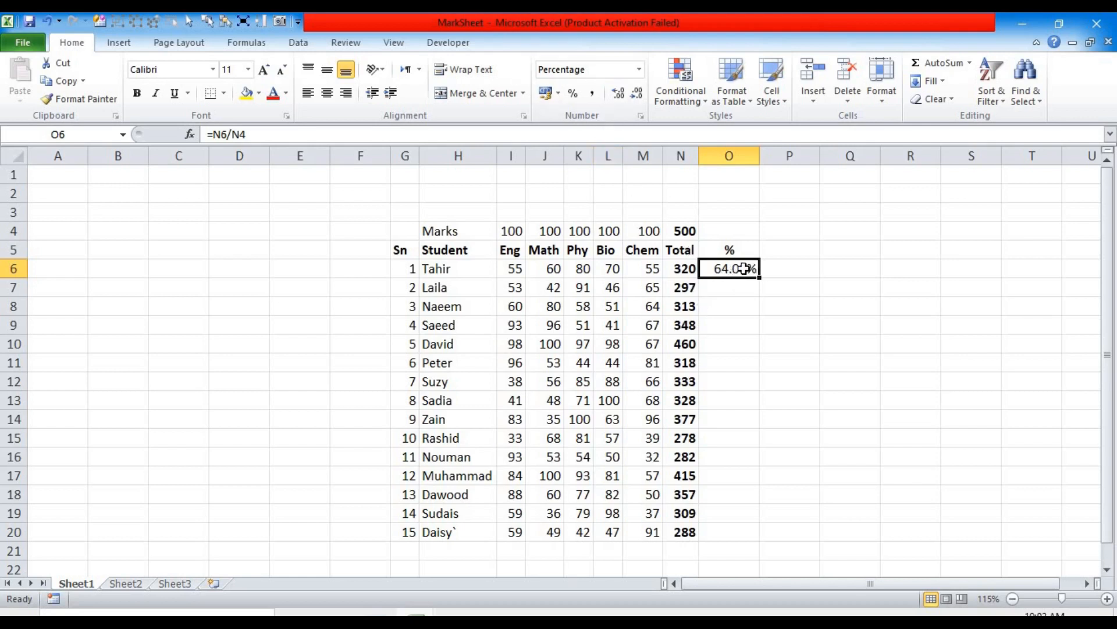
- Try fewer decimal places for O6 in Format Cells, and apply Percentage with 2 decimal places
{"action": "key", "text": "ctrl+1"}
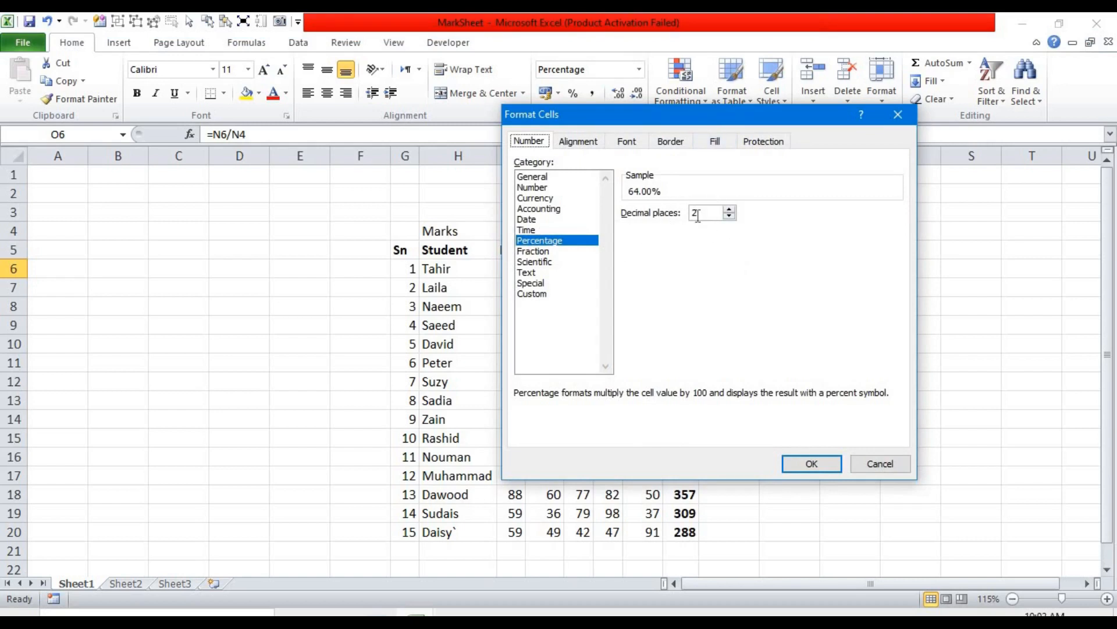
{"action": "left_click", "coordinate": [729, 217]}
{"action": "left_click", "coordinate": [728, 217]}
{"action": "left_click", "coordinate": [729, 210]}
{"action": "left_click", "coordinate": [730, 209]}
{"action": "left_click", "coordinate": [815, 465]}
{"action": "left_click", "coordinate": [816, 466]}
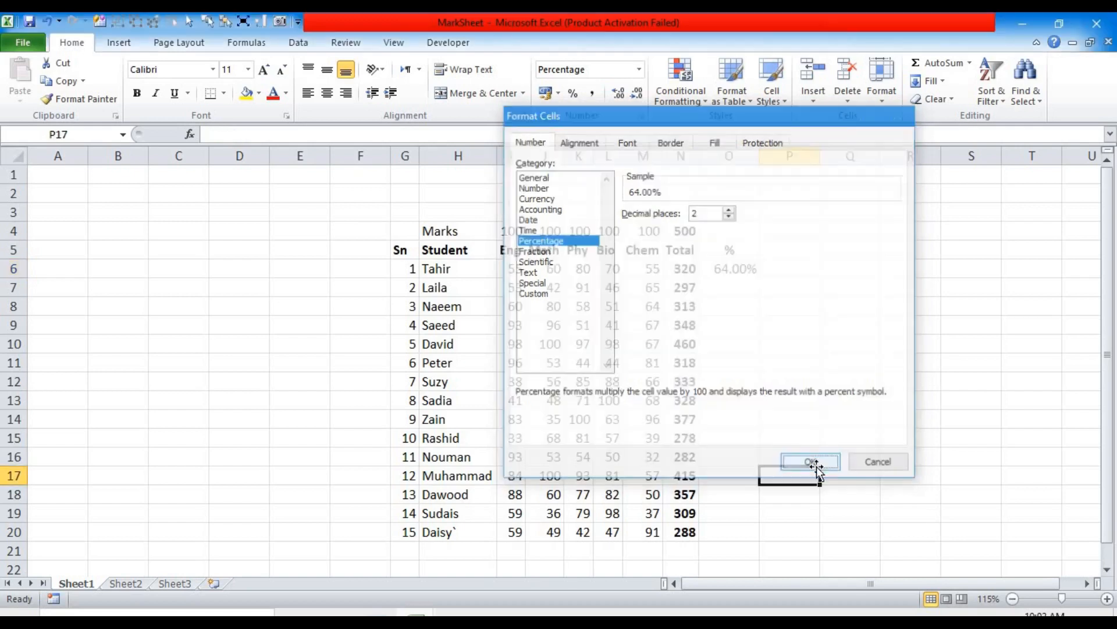
- Decrease the decimals of O6's percentage twice and increase them back to two places
{"action": "left_click", "coordinate": [637, 96]}
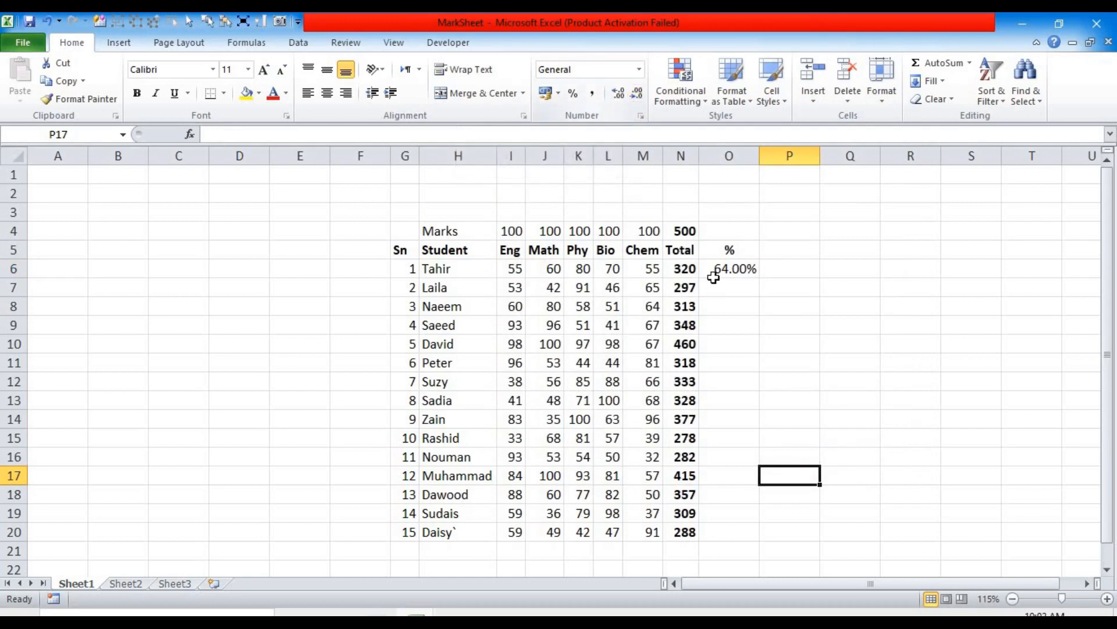
{"action": "left_click", "coordinate": [715, 274]}
{"action": "left_click", "coordinate": [638, 96]}
{"action": "left_click", "coordinate": [638, 96]}
{"action": "left_click", "coordinate": [617, 97]}
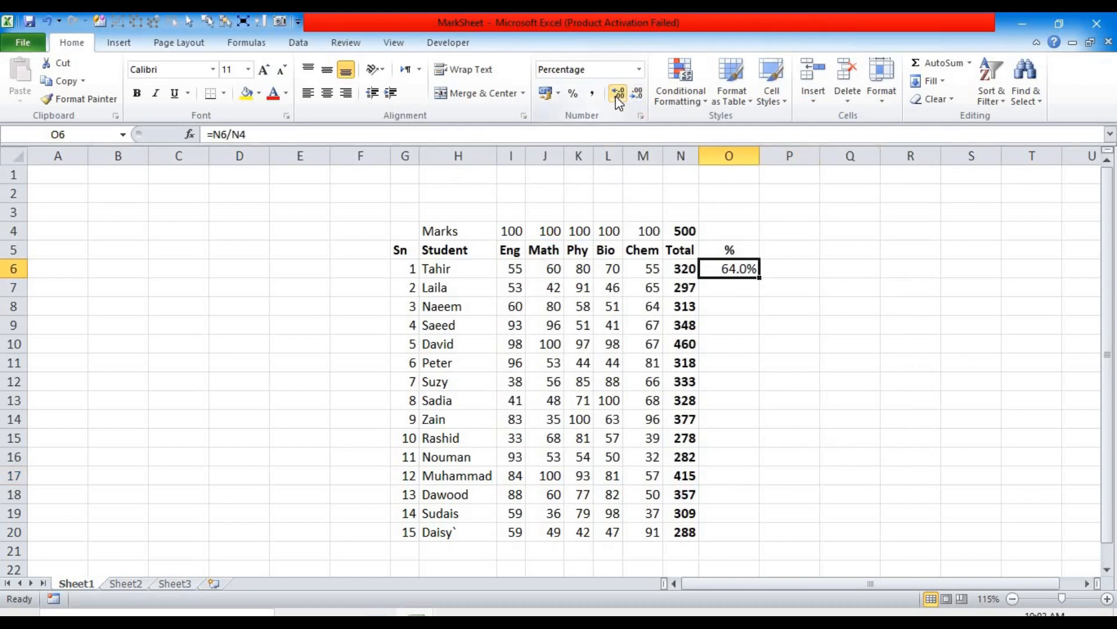
{"action": "left_click", "coordinate": [617, 97]}
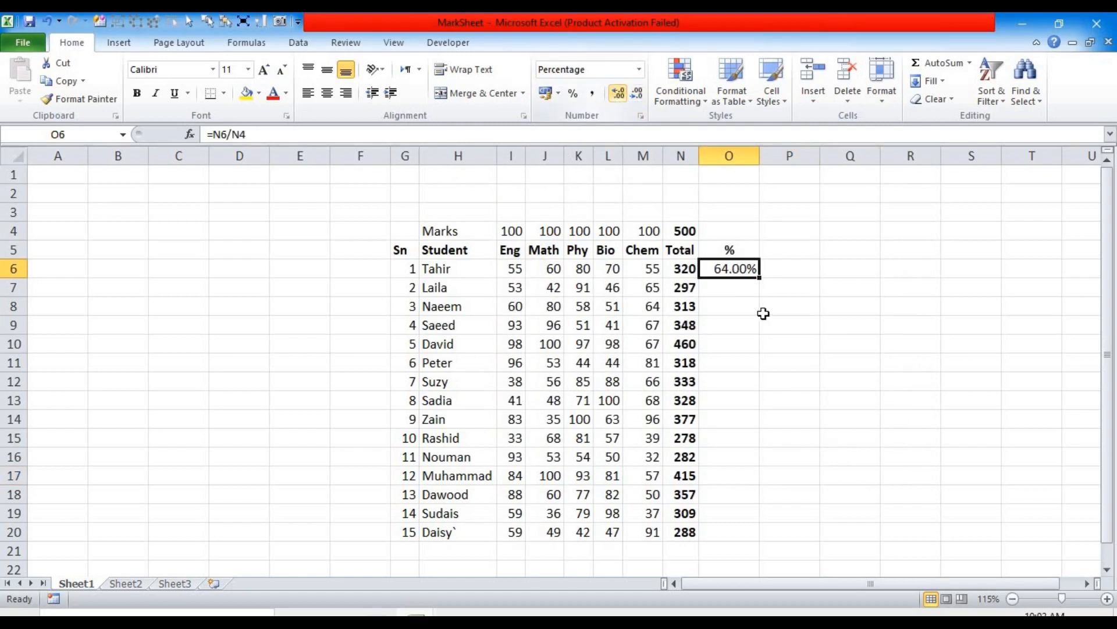
- Try to fill the percentage formula from O6 down into O7 for the second student
{"action": "left_click", "coordinate": [727, 288]}
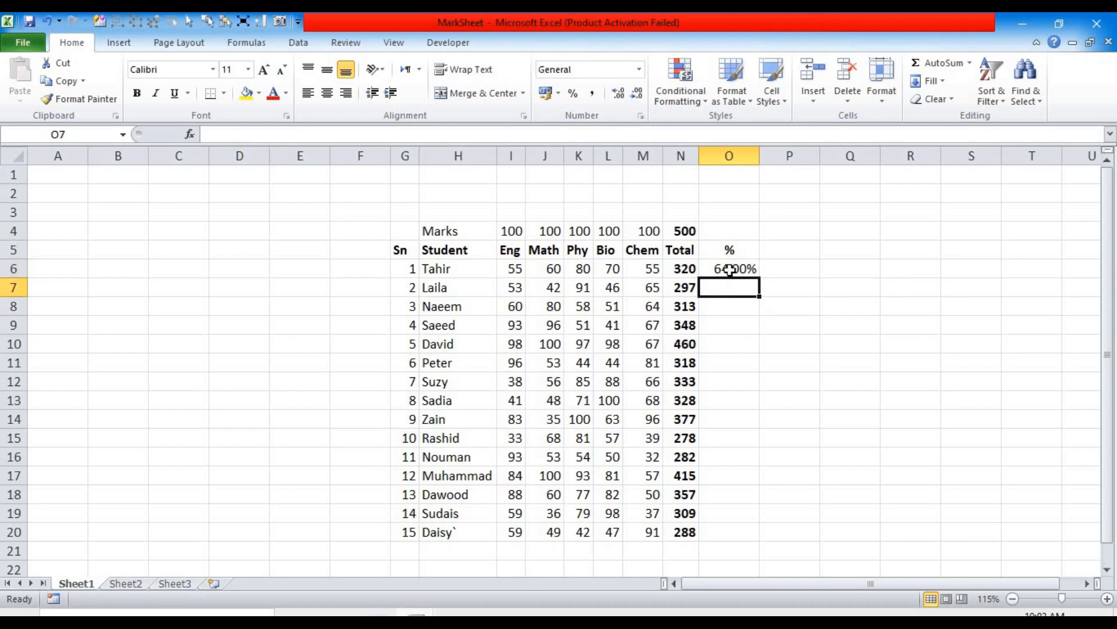
{"action": "left_click", "coordinate": [730, 269]}
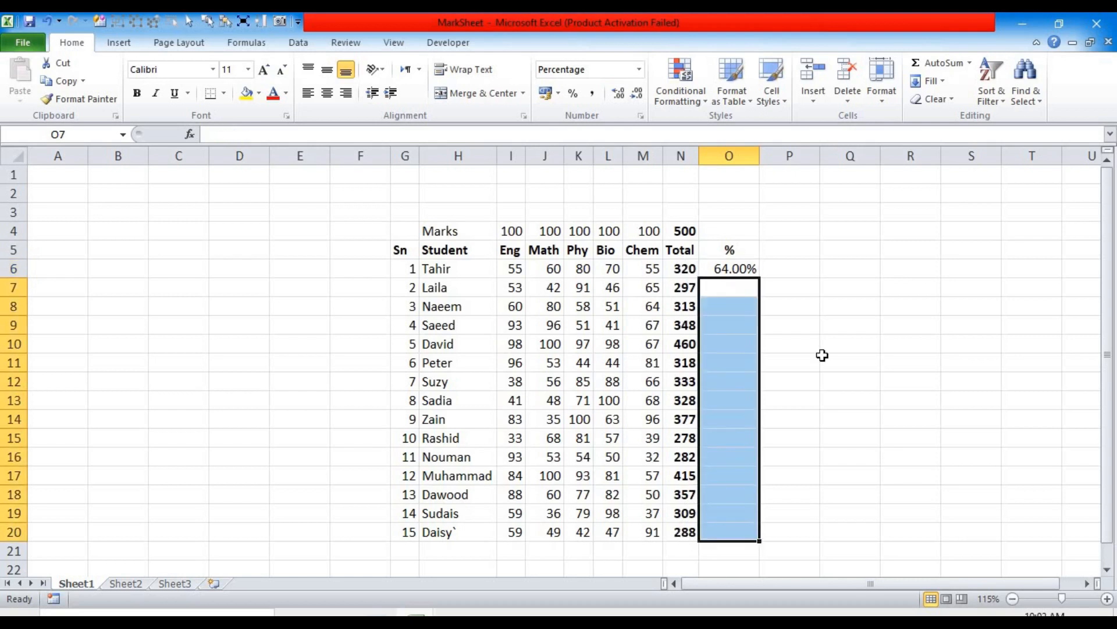
{"action": "double_click", "coordinate": [674, 291]}
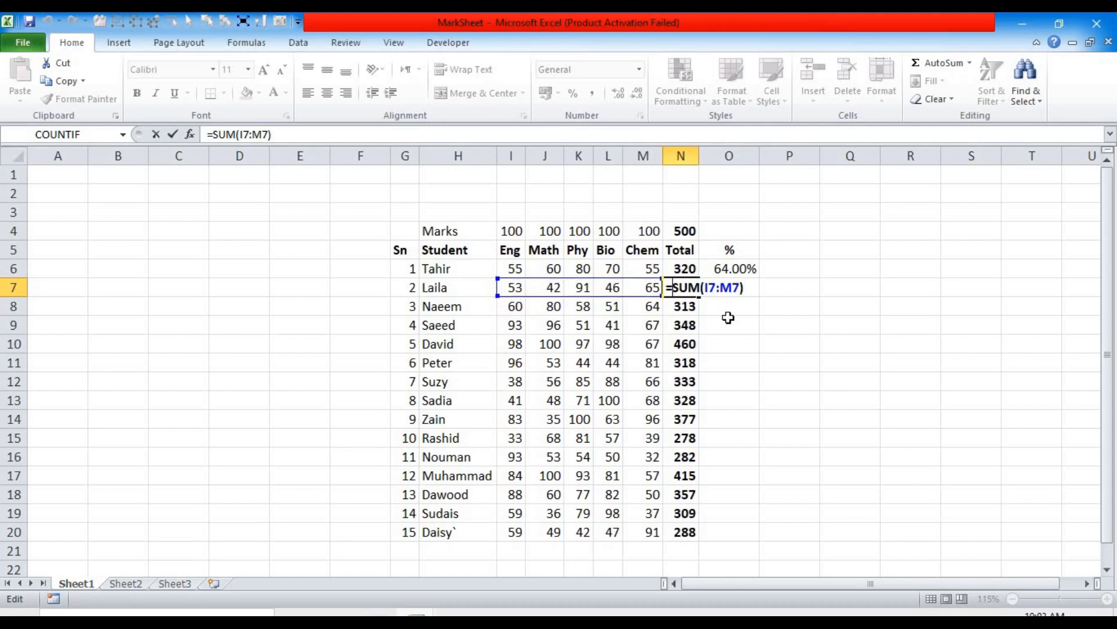
{"action": "left_click", "coordinate": [736, 291]}
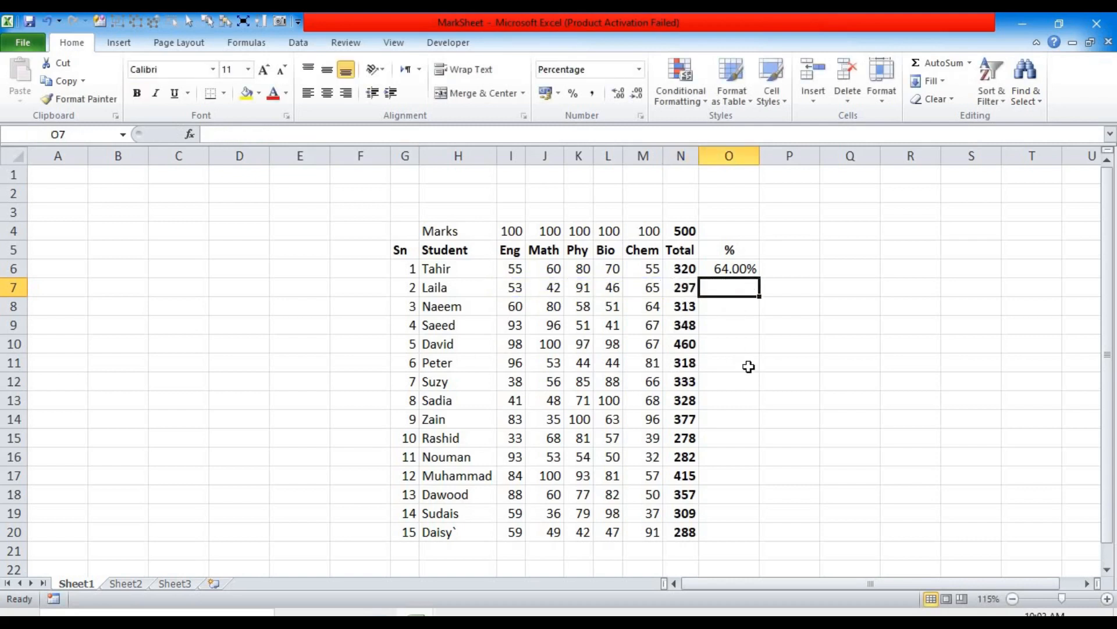
{"action": "key", "text": "ctrl+d"}
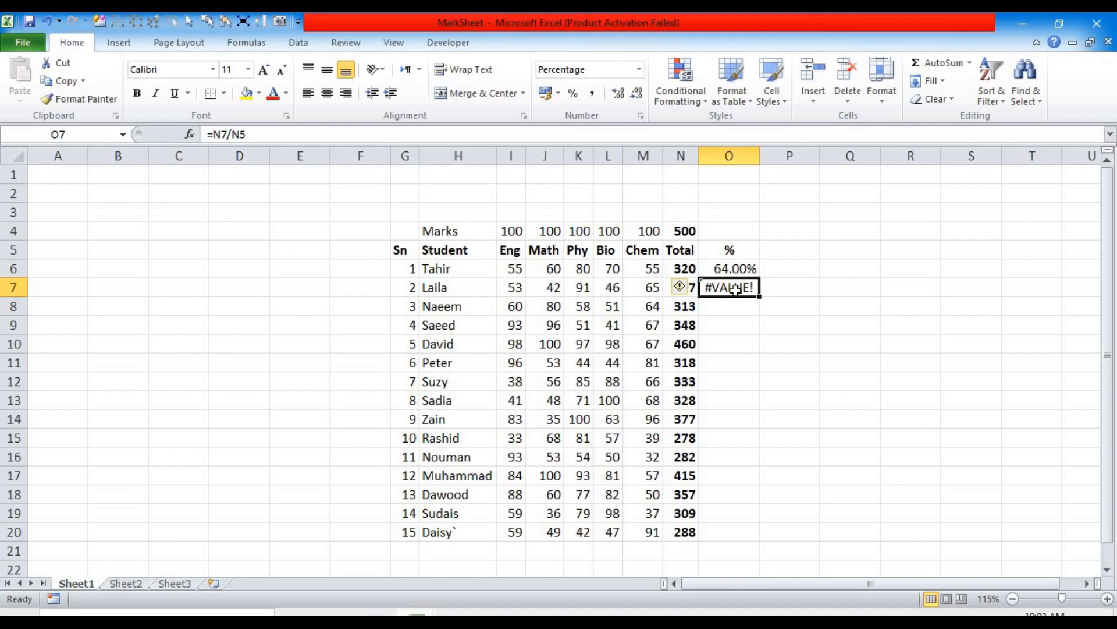
- Compare which cells the percentage formulas in O7 and O6 refer to
{"action": "left_click", "coordinate": [233, 134]}
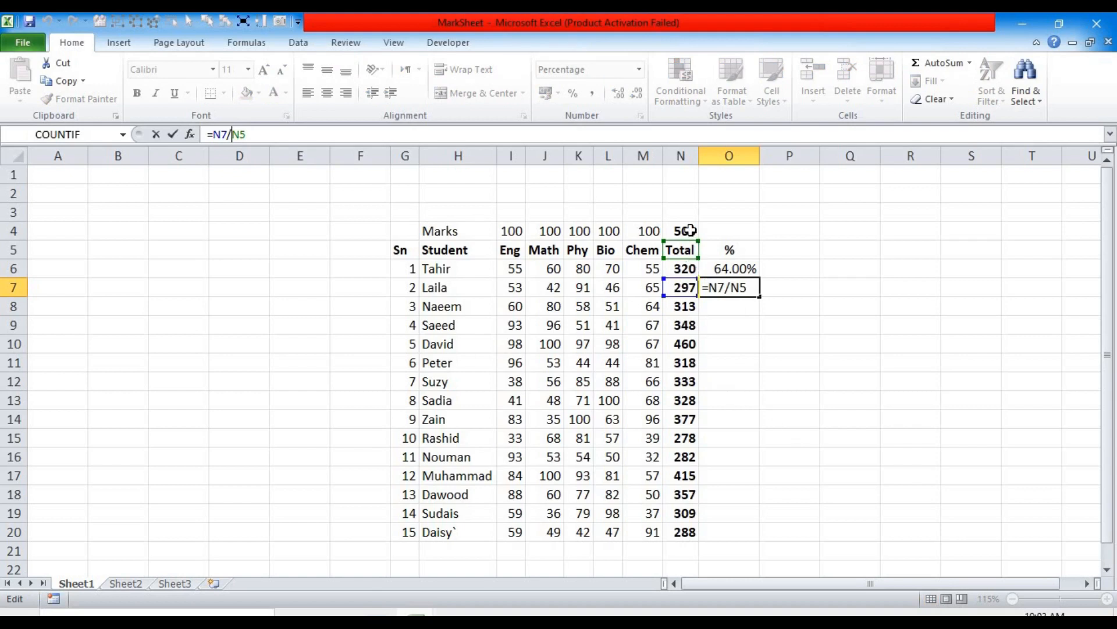
{"action": "key", "text": "ctrl+Return"}
{"action": "double_click", "coordinate": [723, 272]}
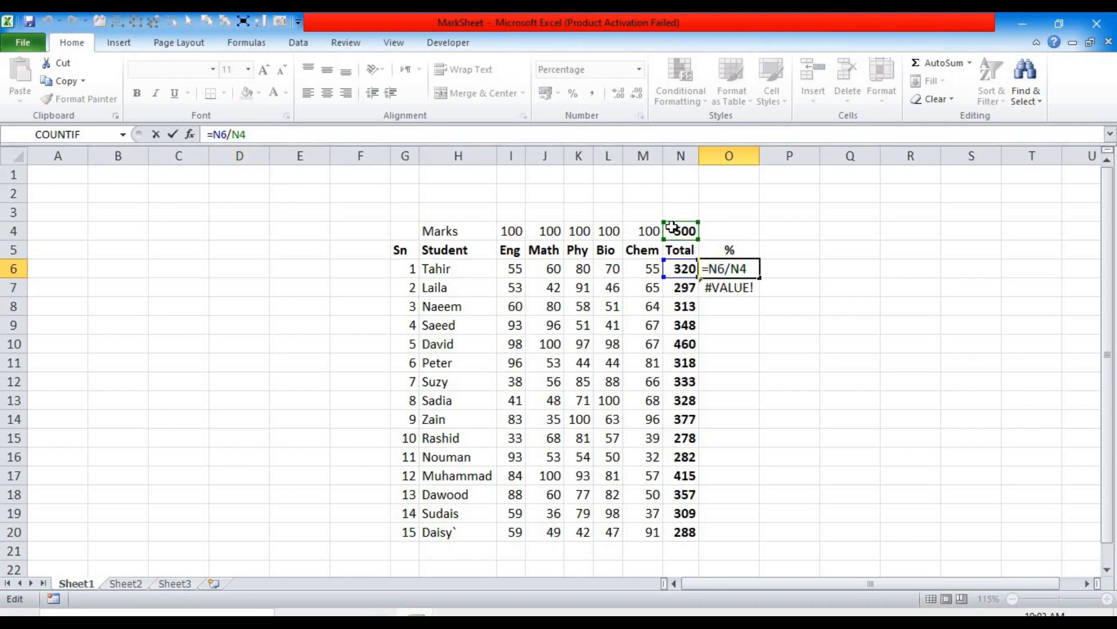
{"action": "key", "text": "ctrl+Return"}
{"action": "left_click", "coordinate": [720, 290]}
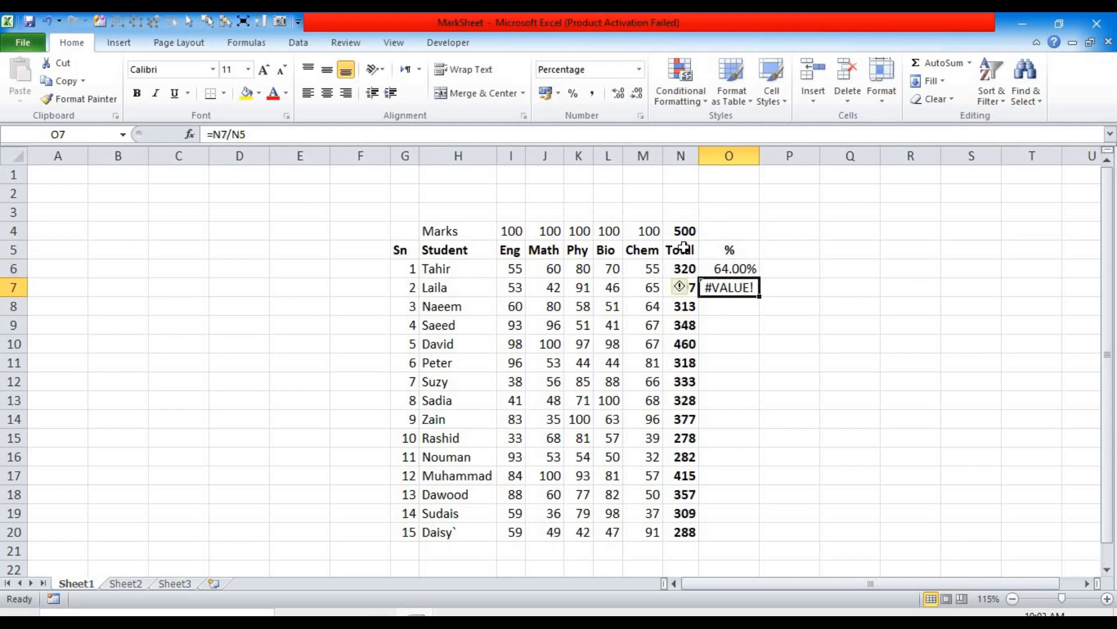
{"action": "key", "text": "F2"}
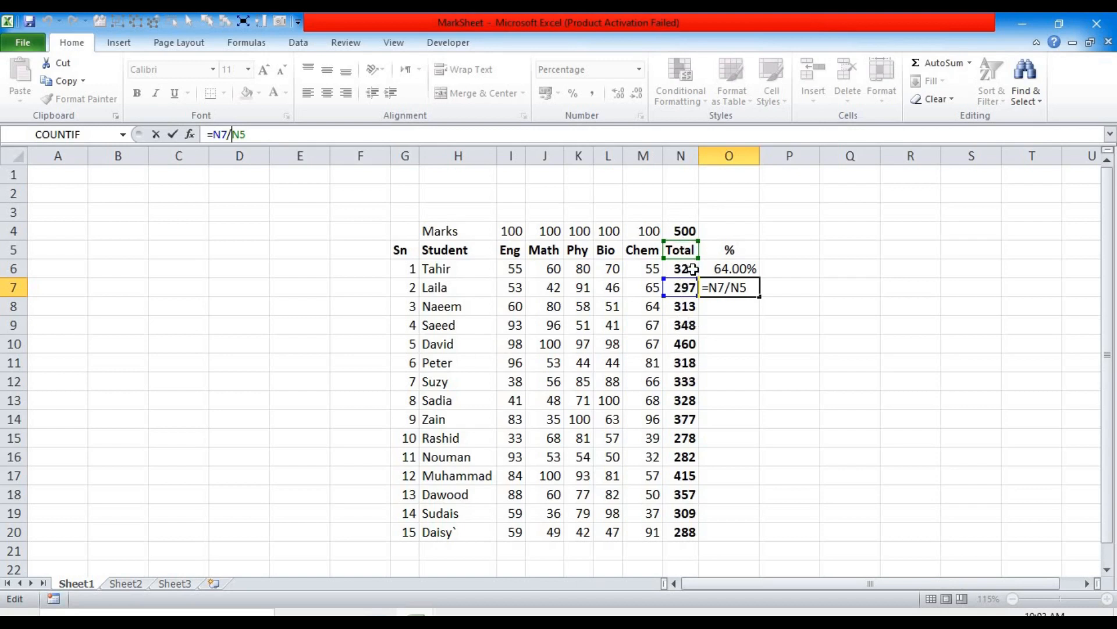
{"action": "key", "text": "ctrl+Return"}
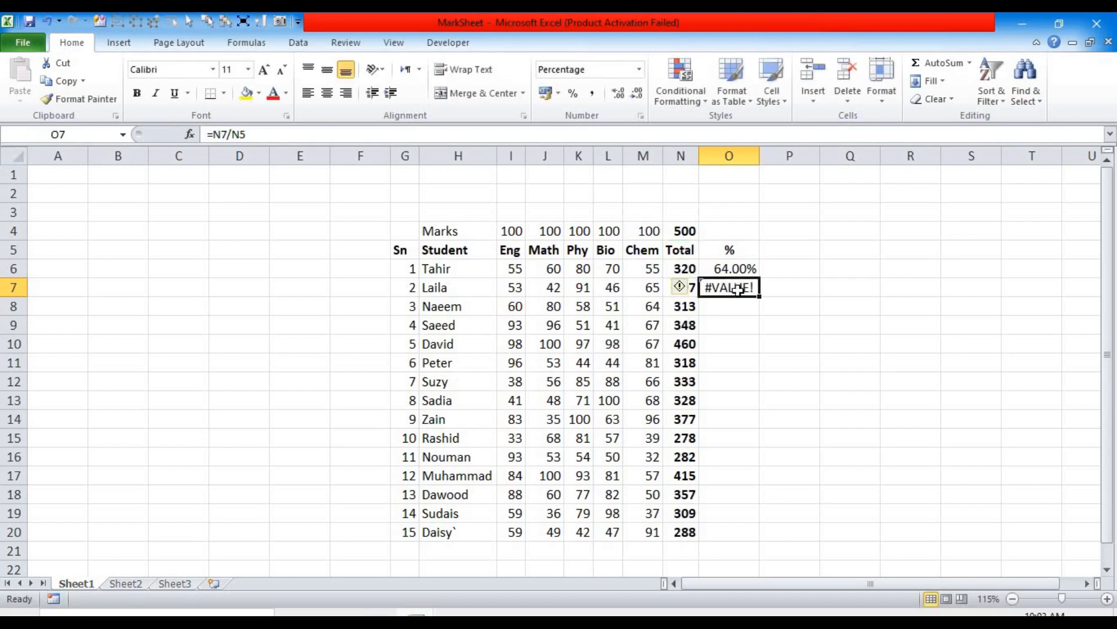
- Delete the percentage formula from O7
{"action": "key", "text": "BackSpace"}
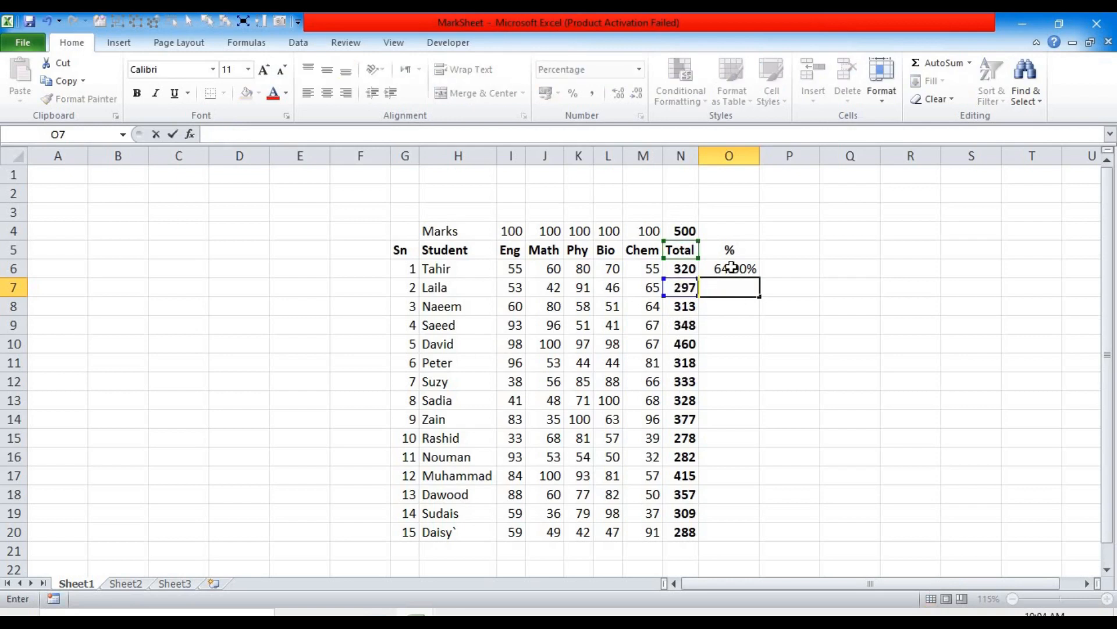
{"action": "key", "text": "Escape"}
{"action": "key", "text": "Delete"}
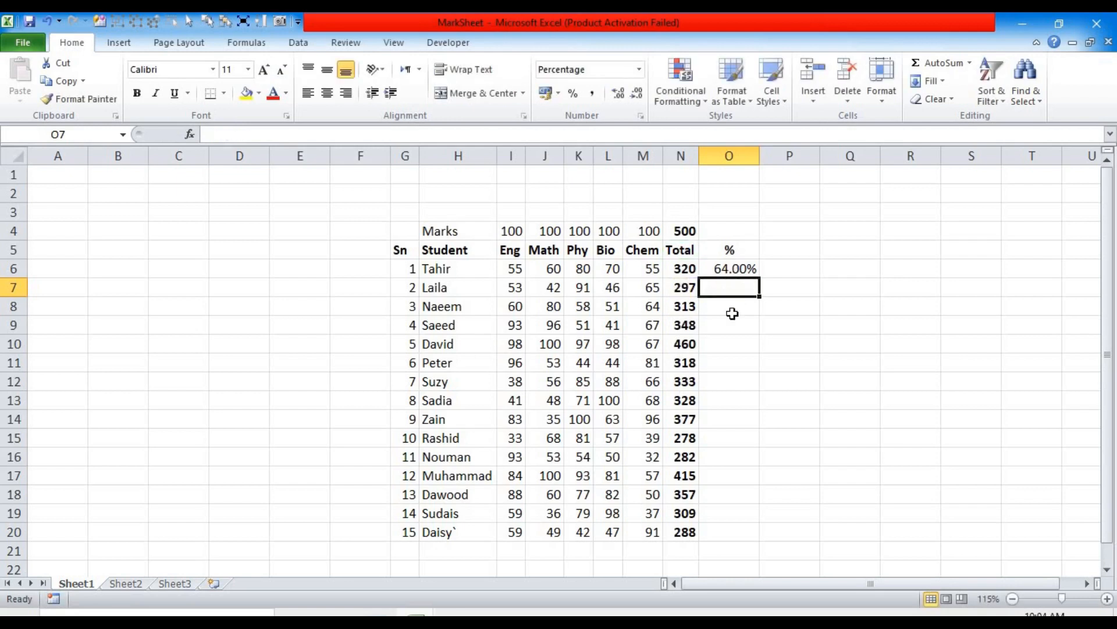
- Make the maximum-total reference in O6's formula absolute so it reads =N6/$N$4
{"action": "left_click", "coordinate": [720, 269]}
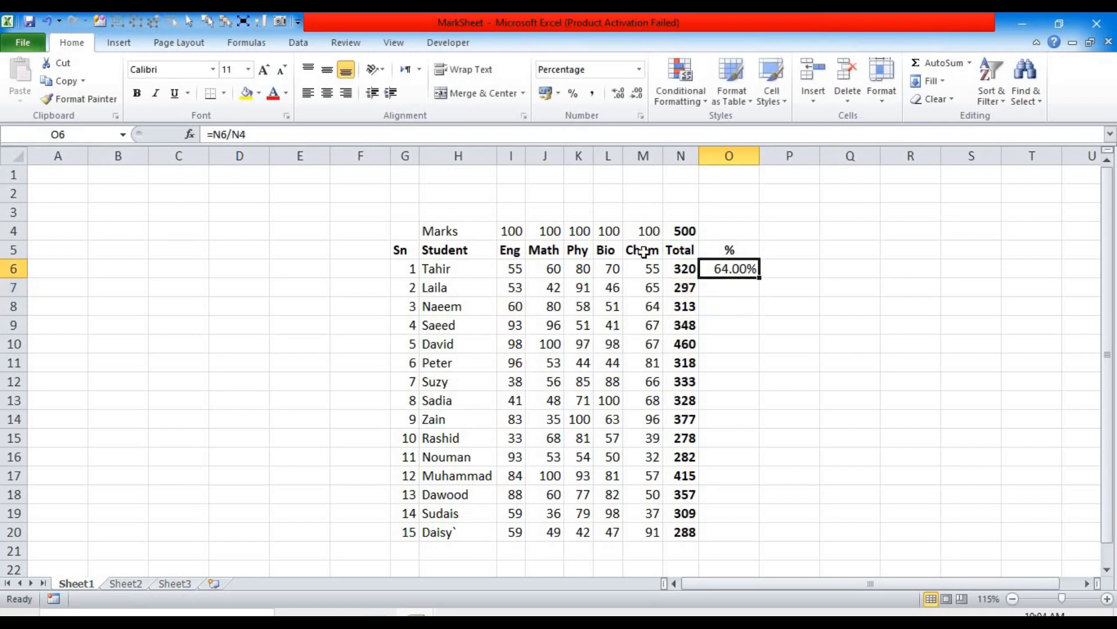
{"action": "left_click", "coordinate": [220, 133]}
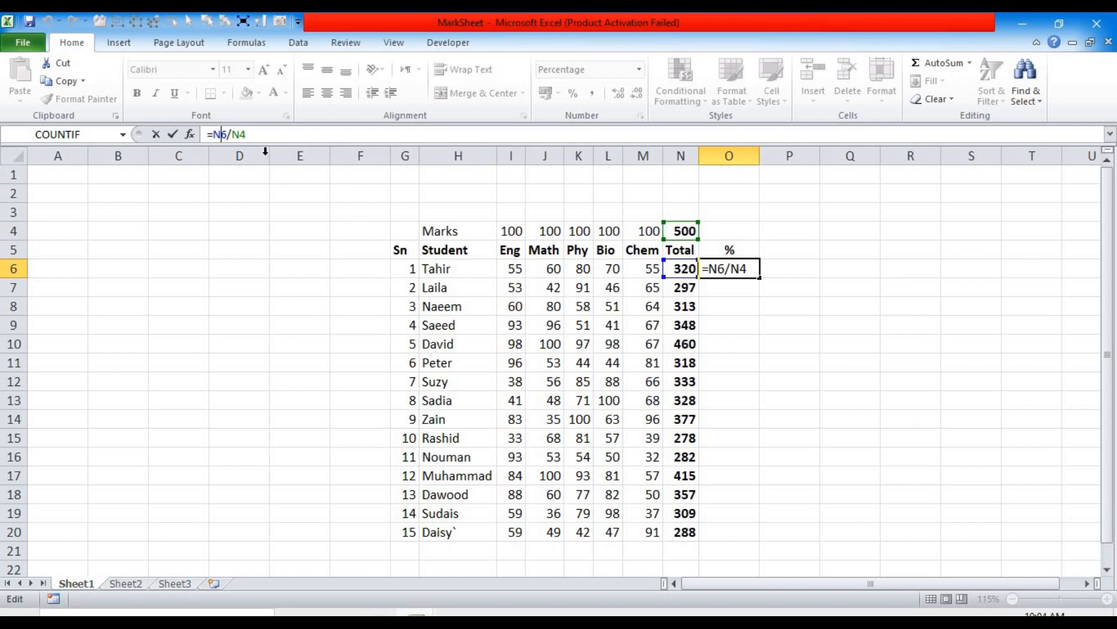
{"action": "double_click", "coordinate": [240, 135]}
{"action": "key", "text": "F4"}
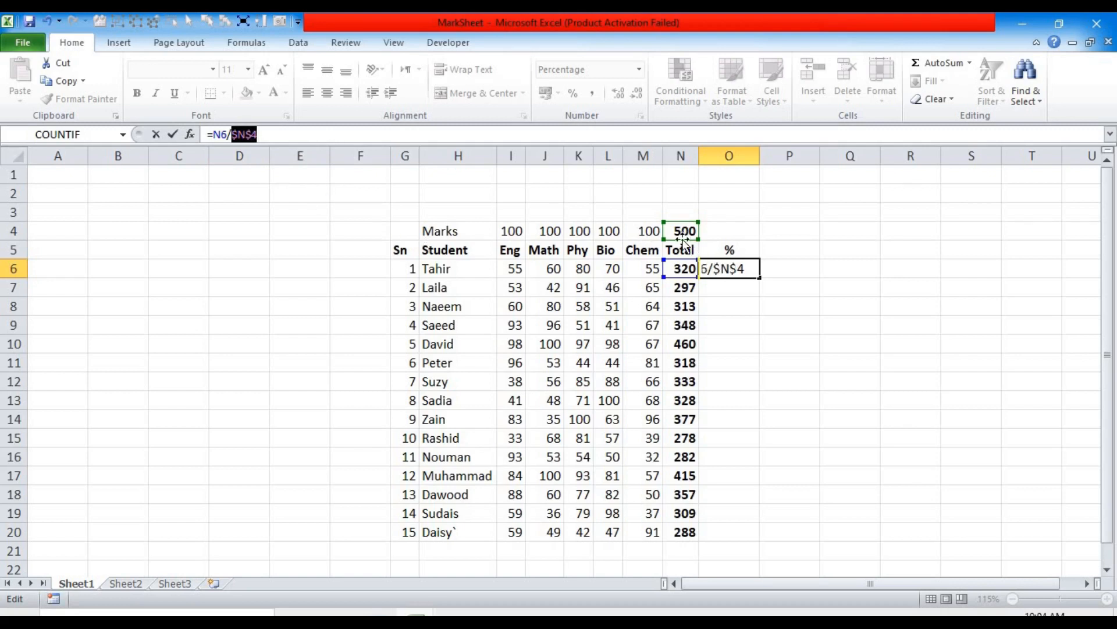
{"action": "left_click", "coordinate": [253, 135]}
{"action": "key", "text": "Return"}
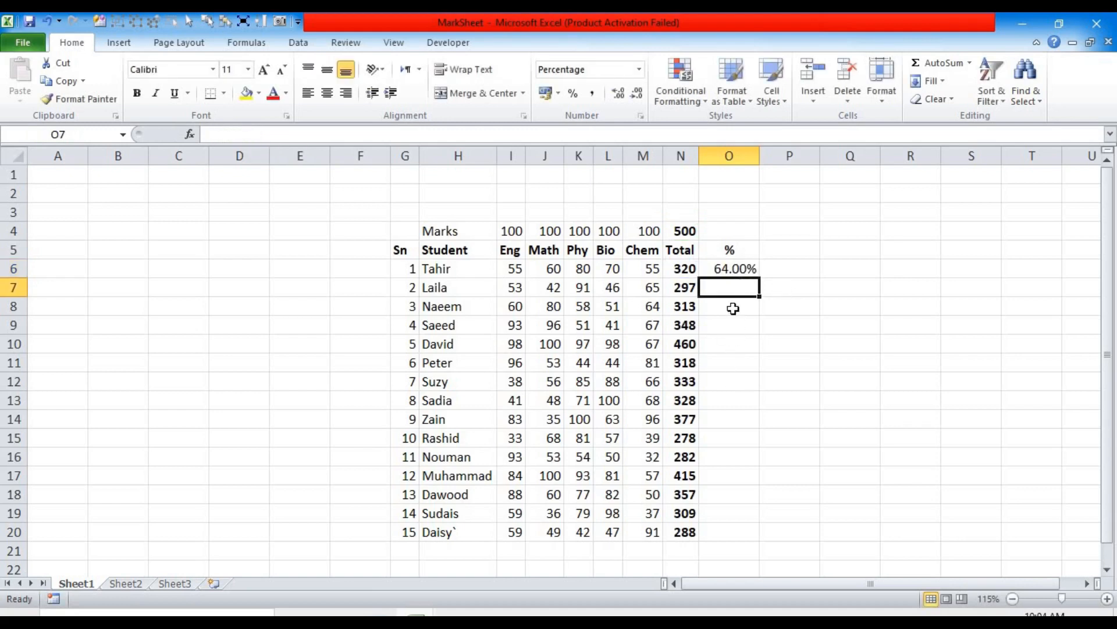
- Fill the percentage formula from O6 down through O20 for all students
{"action": "left_click", "coordinate": [716, 269]}
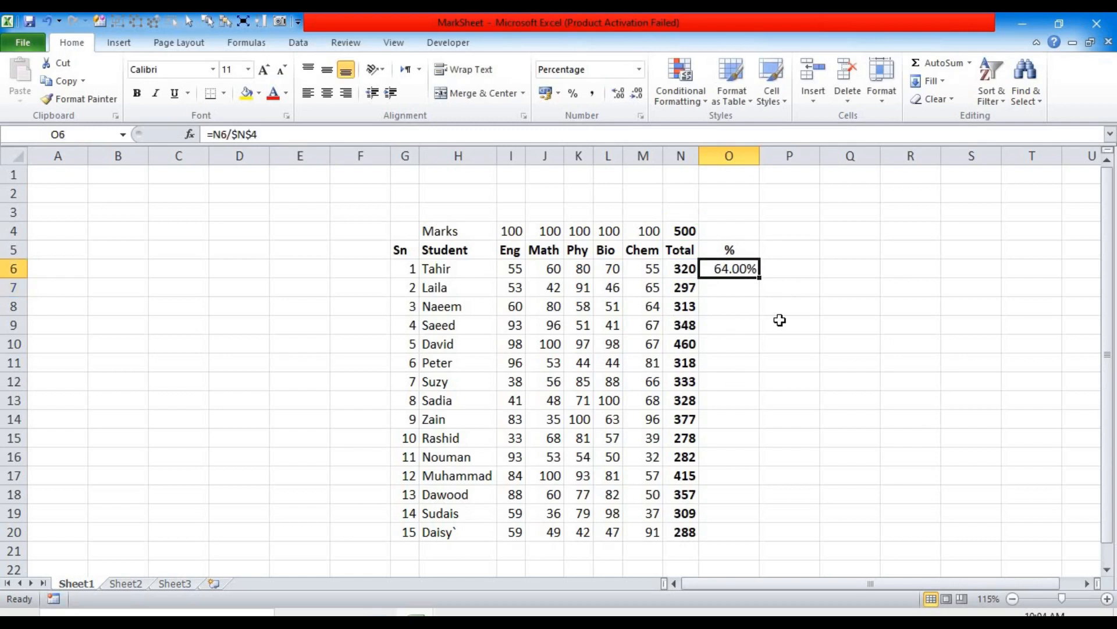
{"action": "key", "text": "shift+Down"}
{"action": "key", "text": "shift+Down"}
{"action": "key", "text": "shift+Down"}
{"action": "key", "text": "shift+Down"}
{"action": "key", "text": "shift+Down"}
{"action": "key", "text": "shift+Down"}
{"action": "key", "text": "shift+Down"}
{"action": "key", "text": "shift+Down"}
{"action": "key", "text": "shift+Down"}
{"action": "key", "text": "shift+Down"}
{"action": "key", "text": "shift+Down"}
{"action": "key", "text": "shift+Down"}
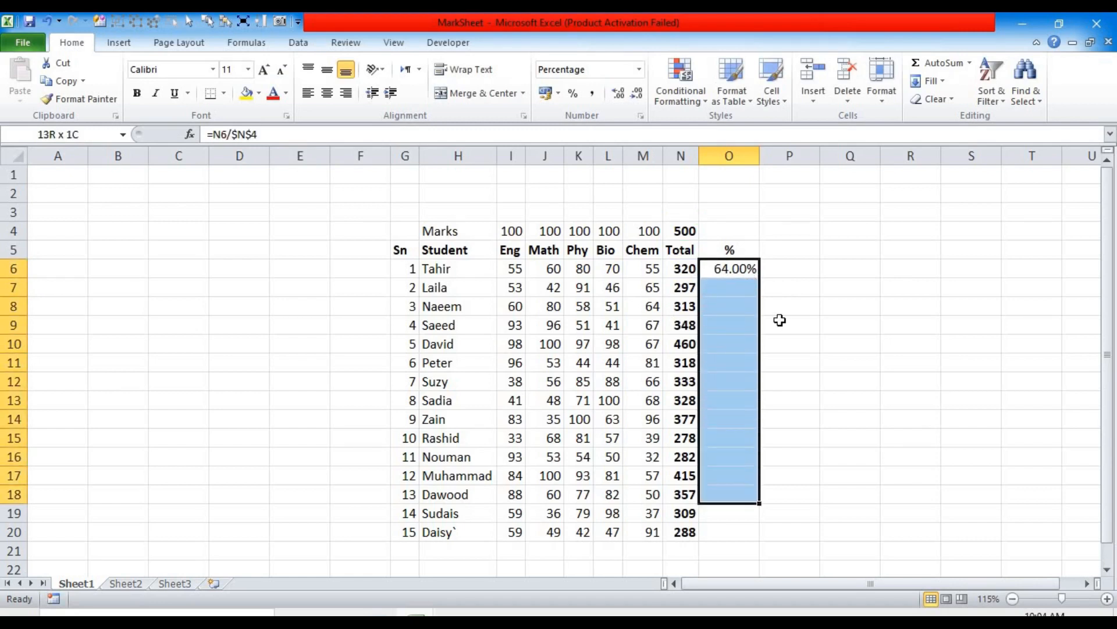
{"action": "key", "text": "shift+Down"}
{"action": "key", "text": "shift+Down"}
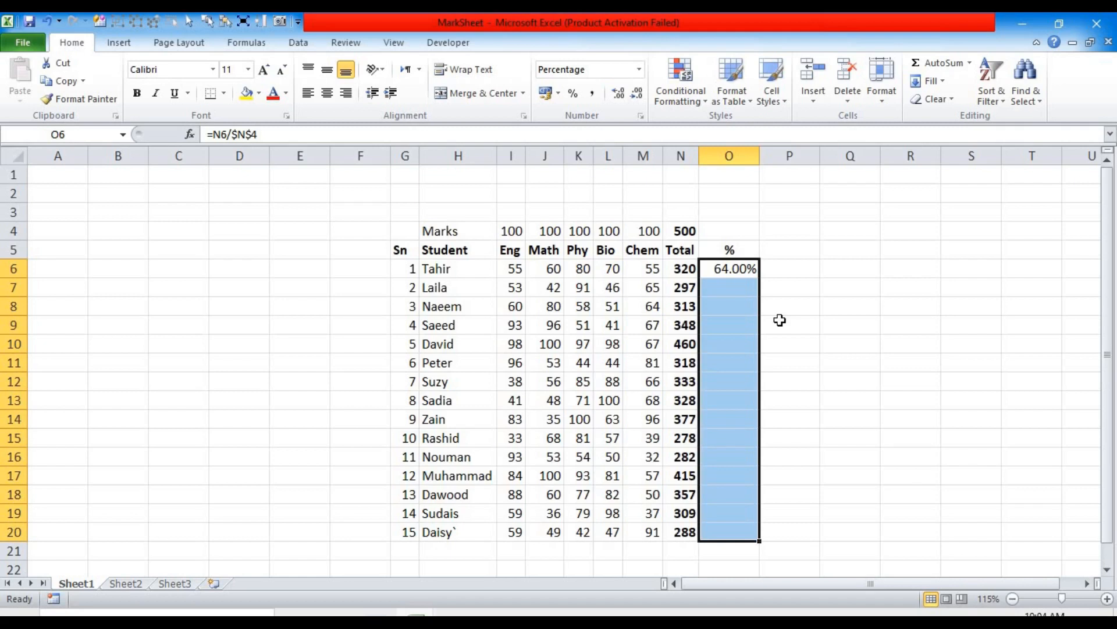
{"action": "key", "text": "ctrl+d"}
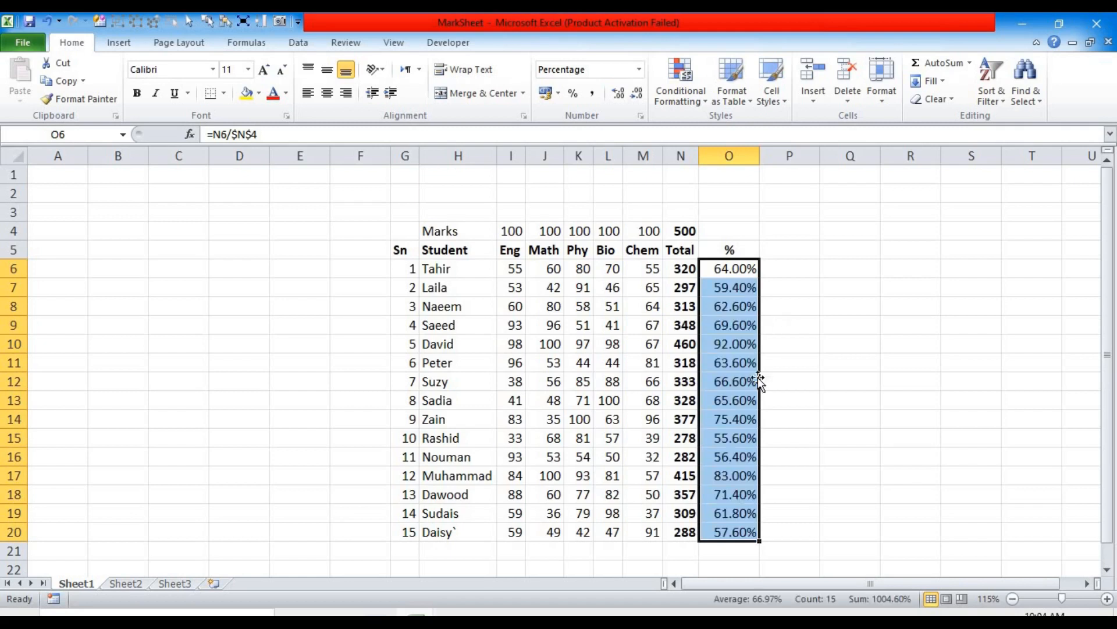
{"action": "left_click", "coordinate": [831, 528]}
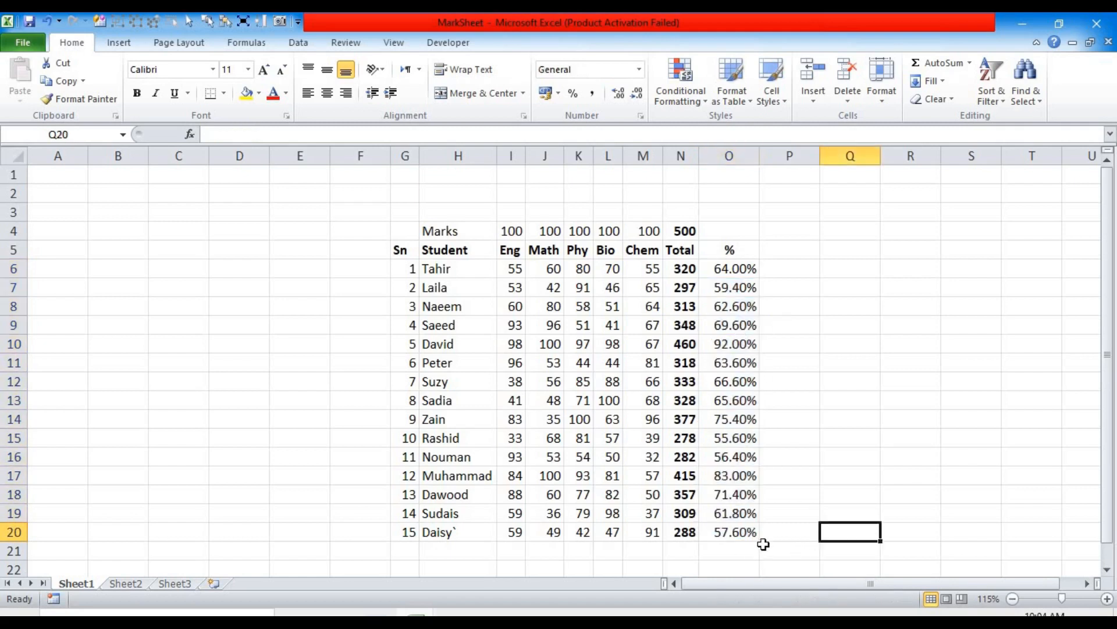
- Check the relative and absolute references in the percentage formulas in O20 and O19 against the maximum total in N4
{"action": "left_click", "coordinate": [729, 533]}
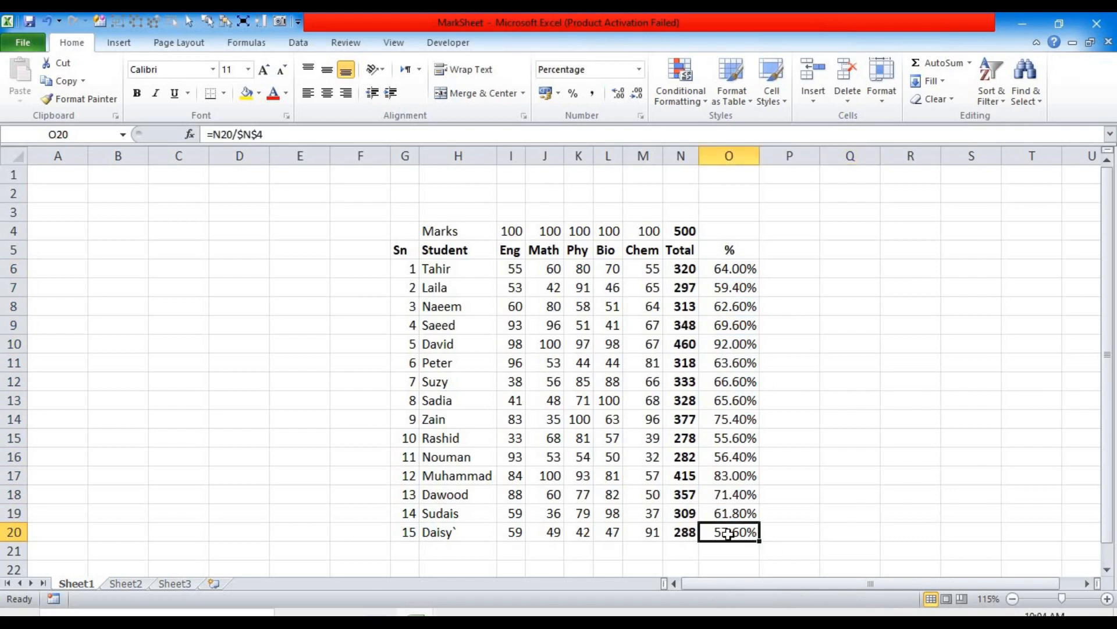
{"action": "left_click", "coordinate": [251, 135]}
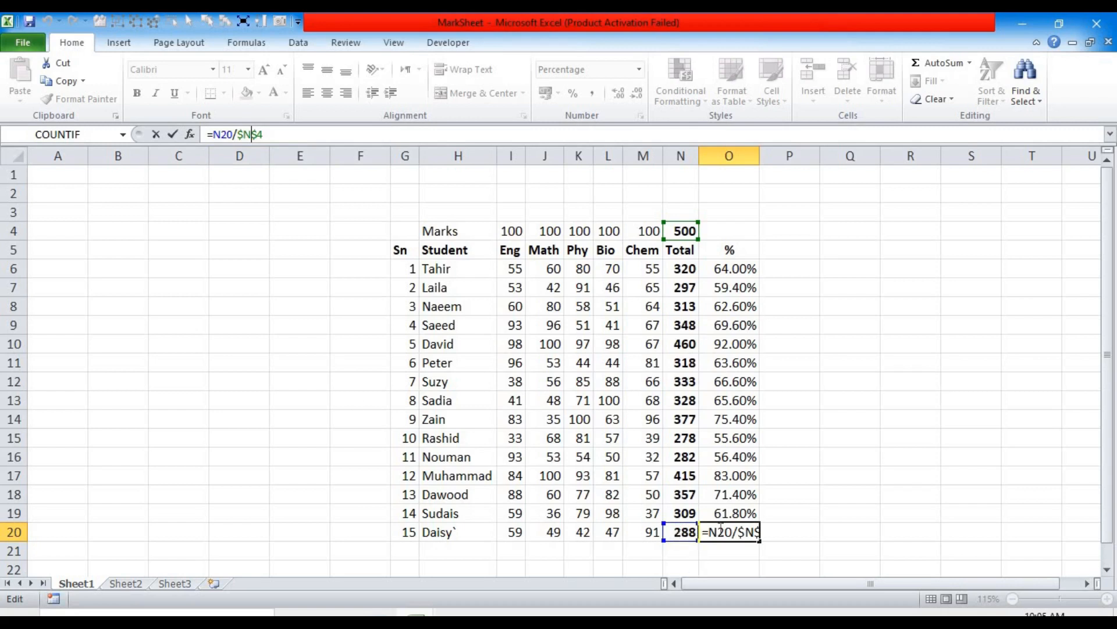
{"action": "key", "text": "ctrl+Return"}
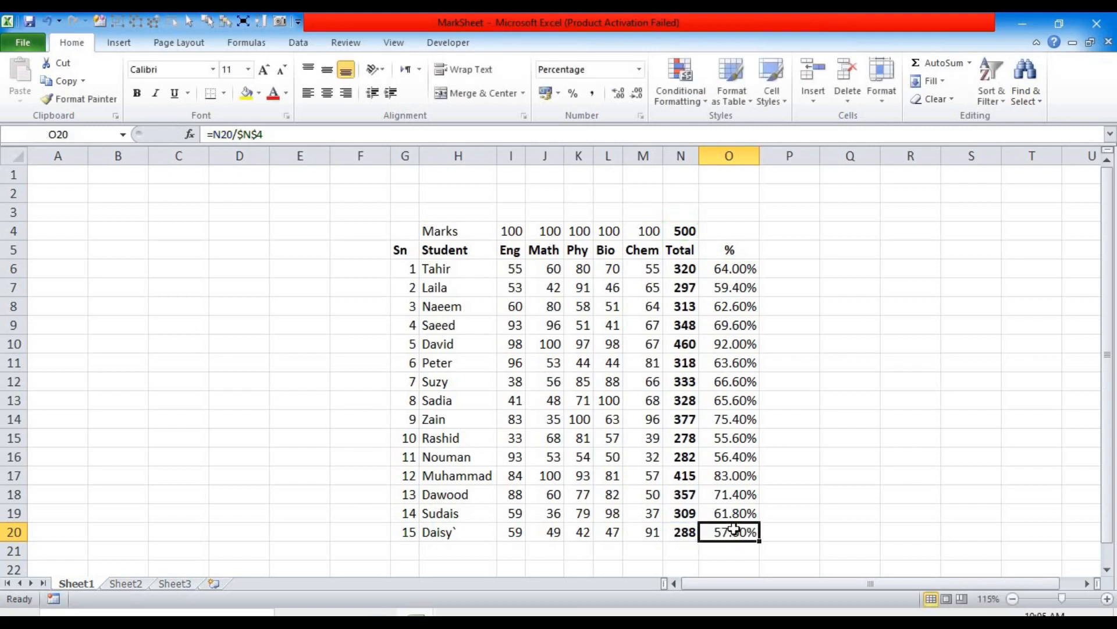
{"action": "key", "text": "Up"}
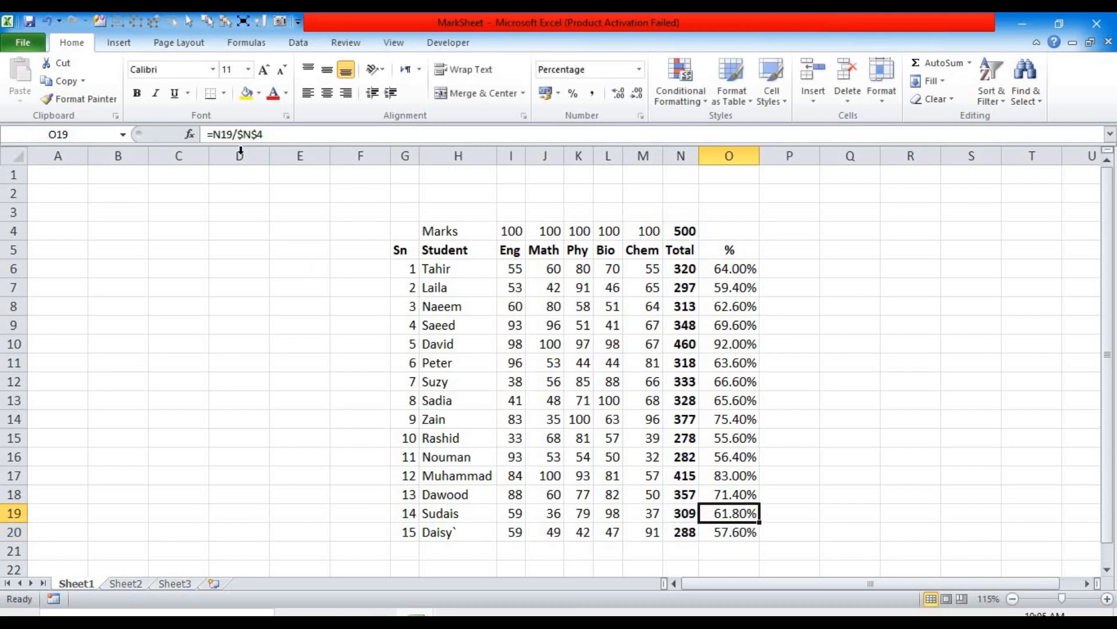
{"action": "left_click", "coordinate": [244, 133]}
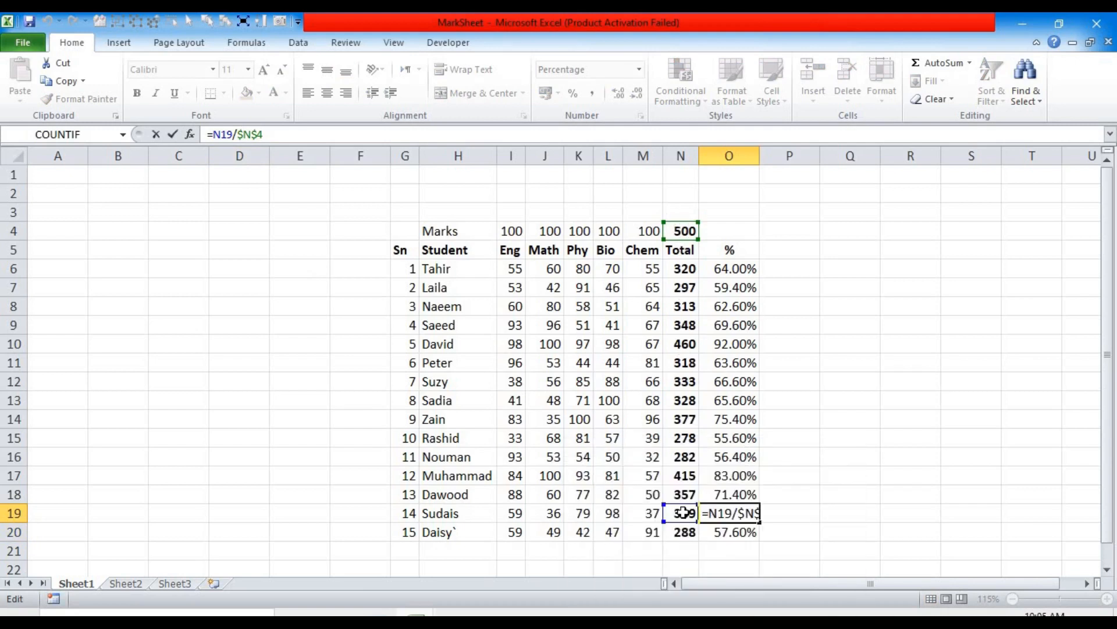
{"action": "key", "text": "Escape"}
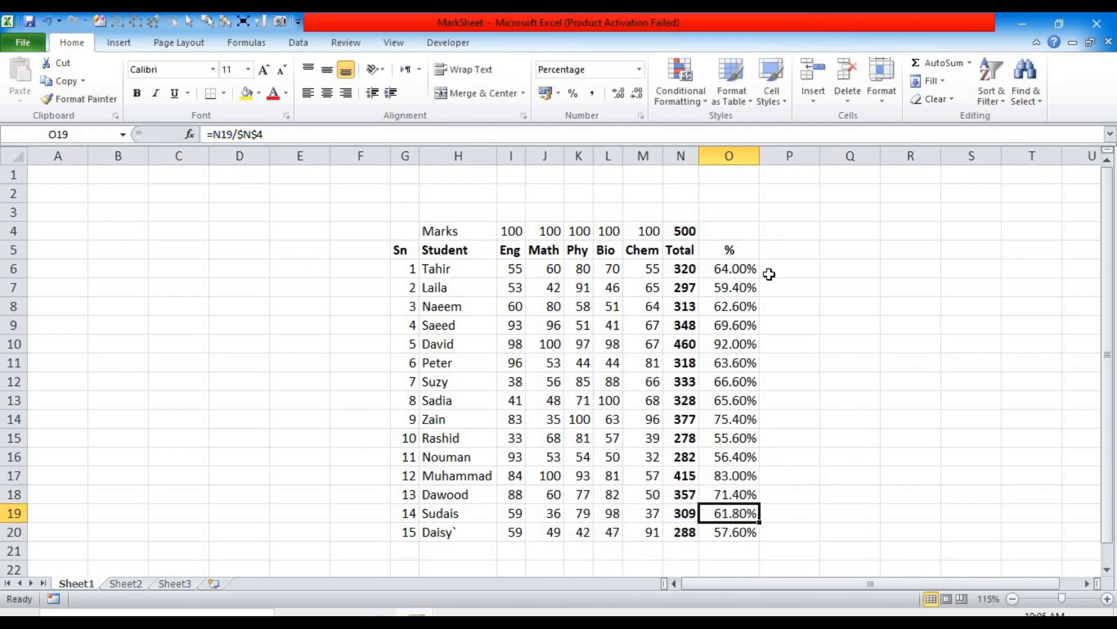
{"action": "left_click", "coordinate": [682, 233]}
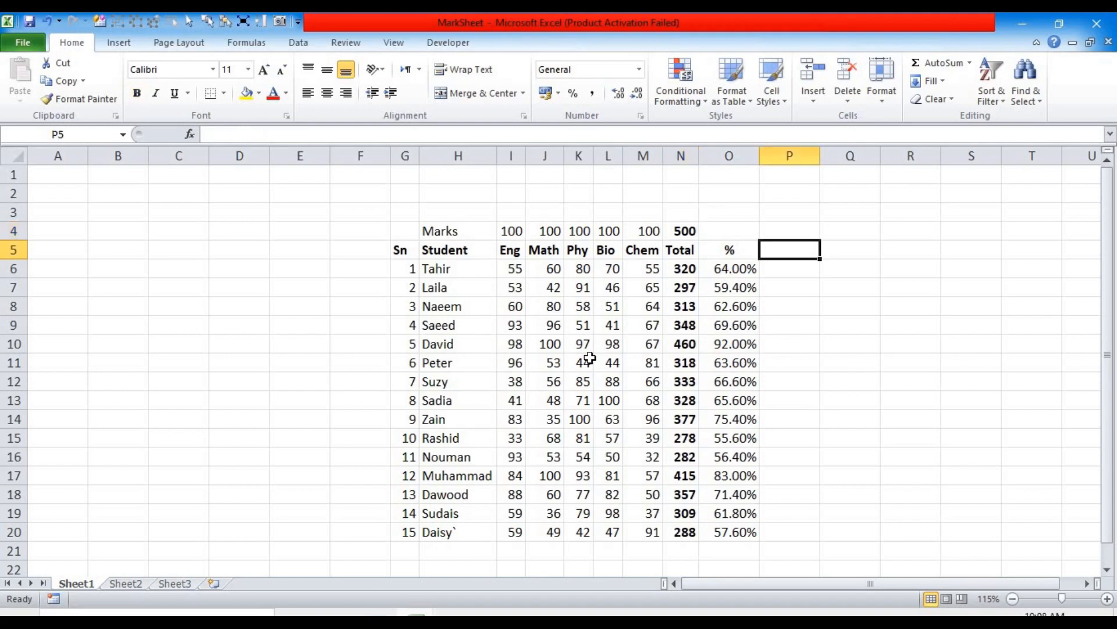
- Add the column heading "Grade" in P5 beside the percentage column
{"action": "left_click", "coordinate": [674, 269]}
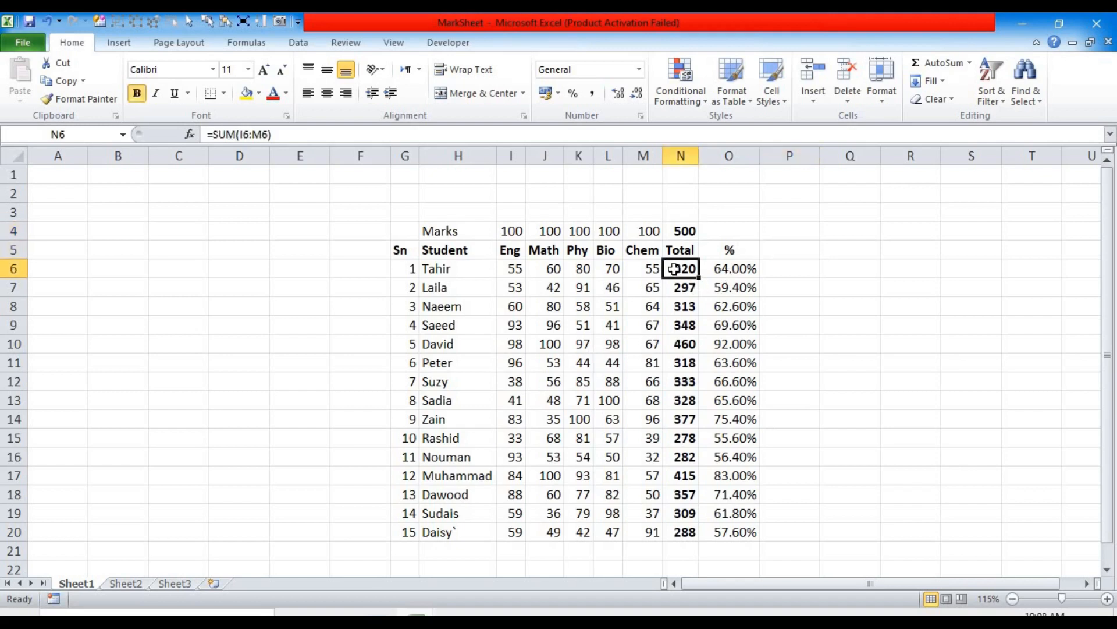
{"action": "left_click", "coordinate": [722, 272]}
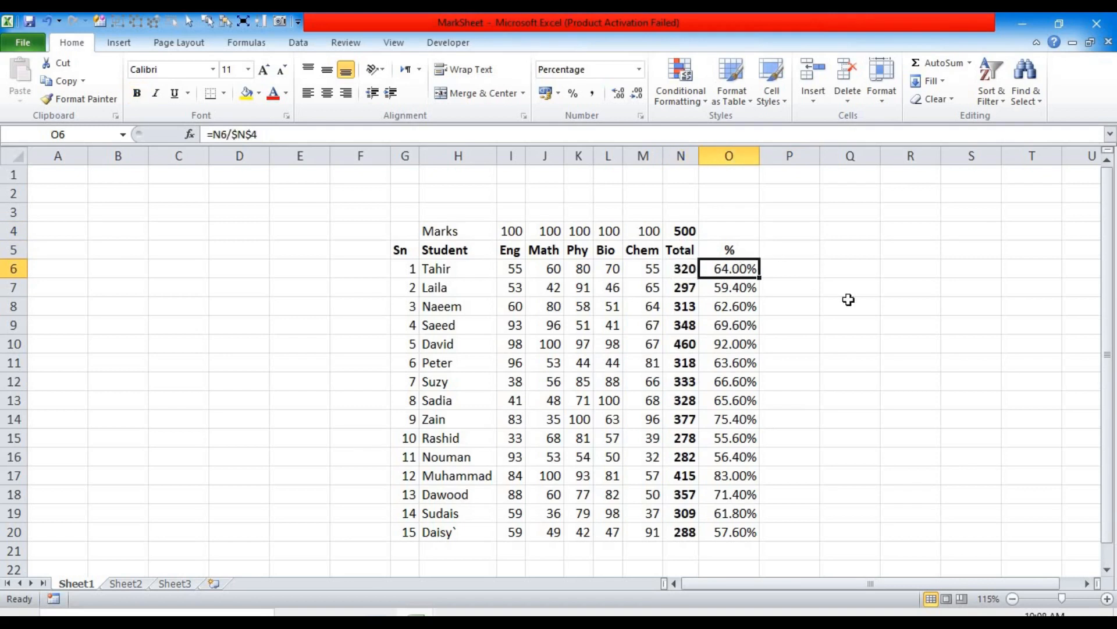
{"action": "left_click", "coordinate": [771, 249]}
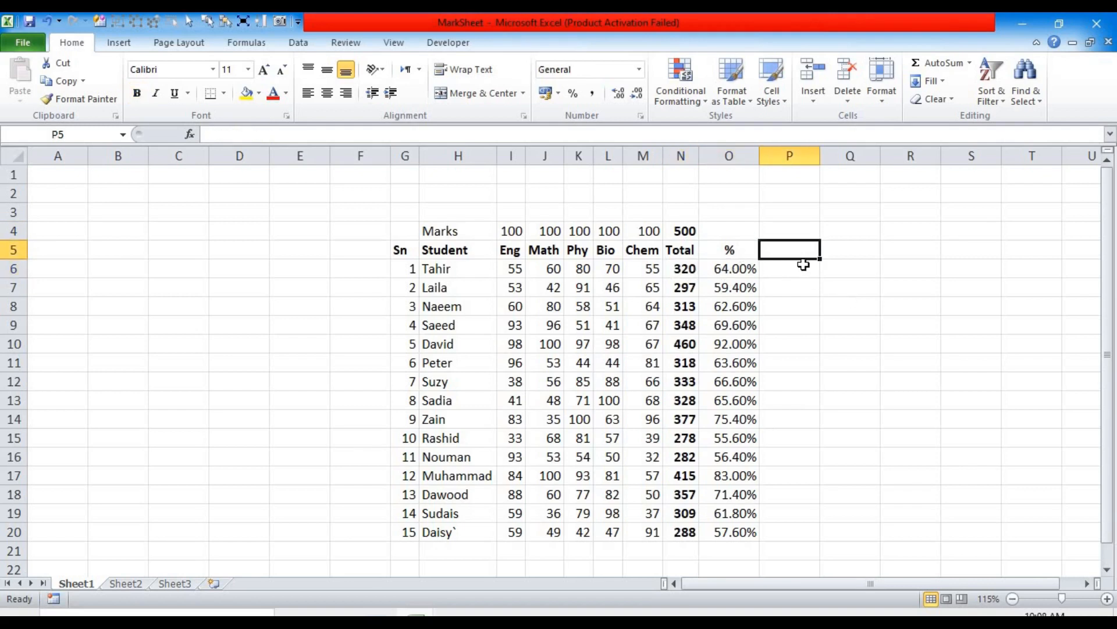
{"action": "type", "text": "Grade"}
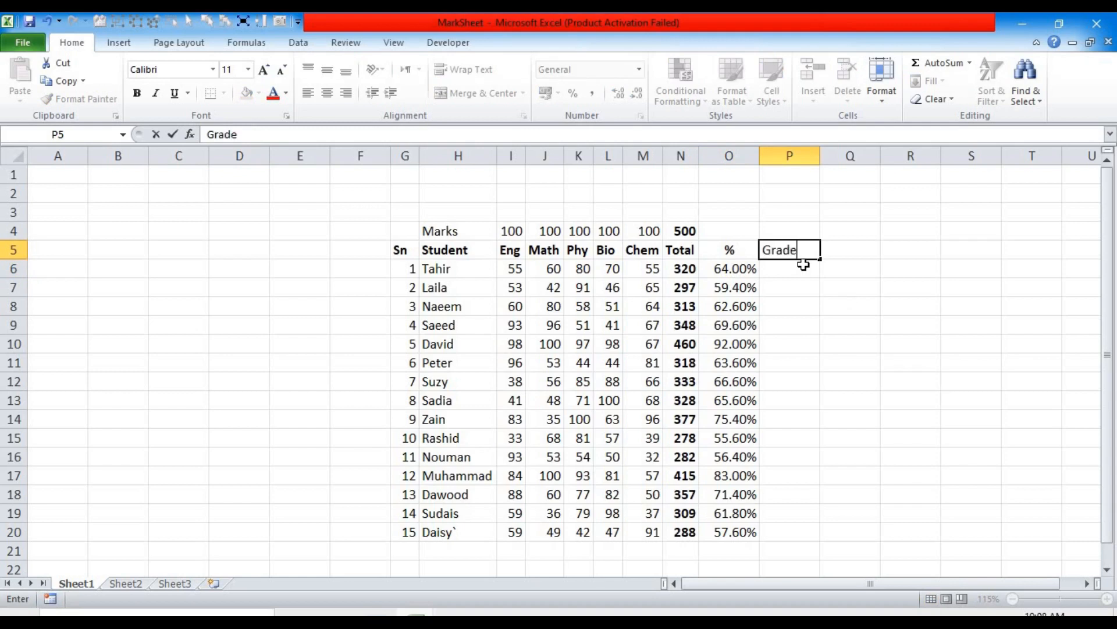
{"action": "key", "text": "Return"}
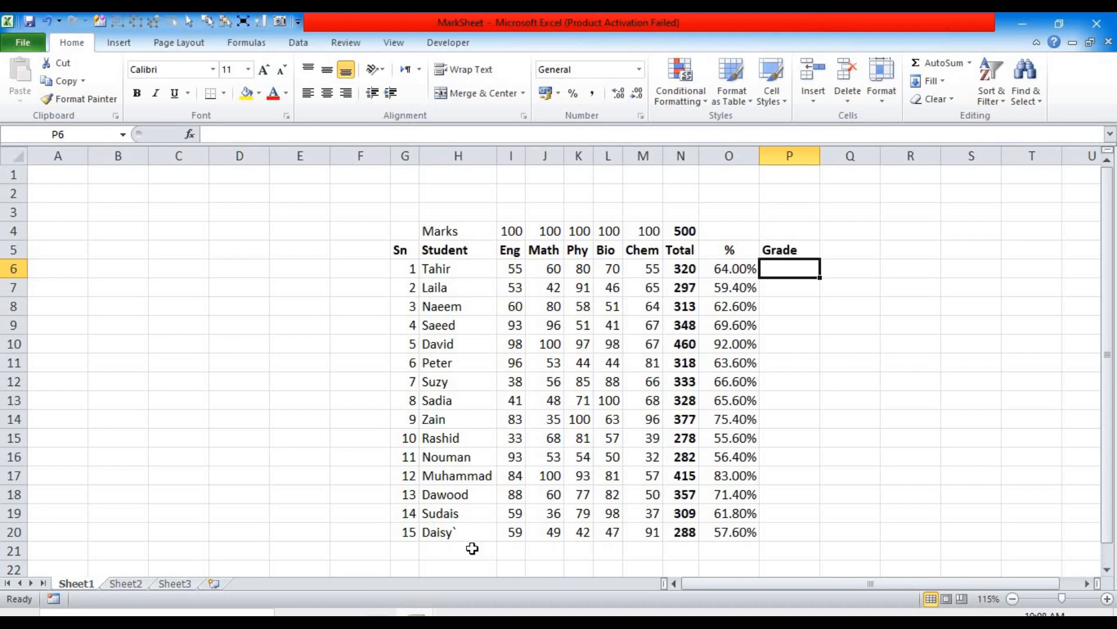
{"action": "type", "text": "="}
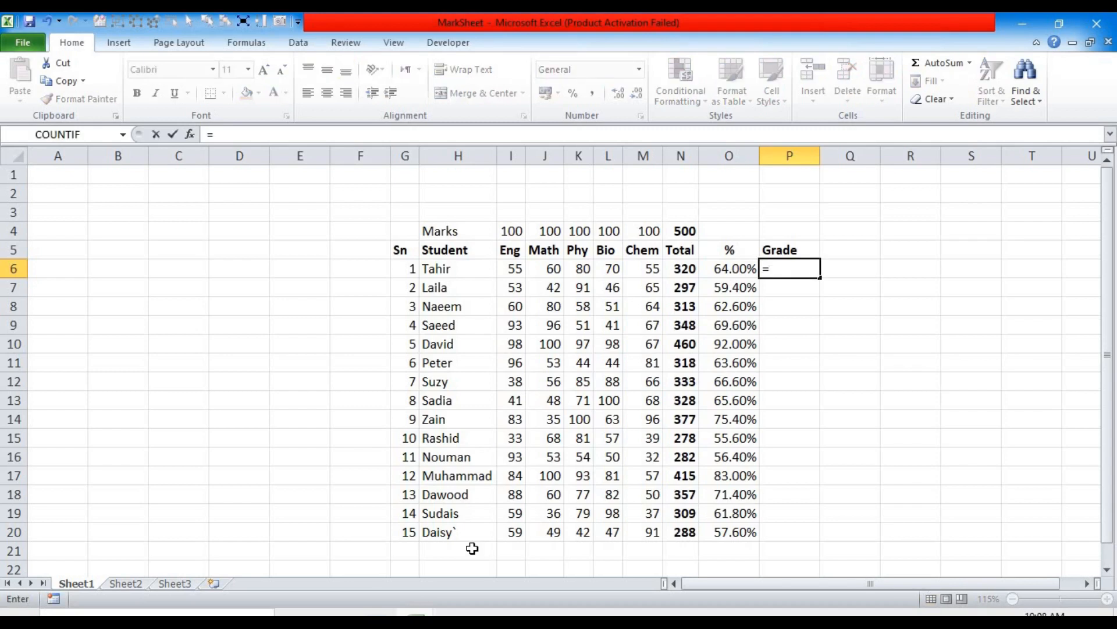
{"action": "key", "text": "Escape"}
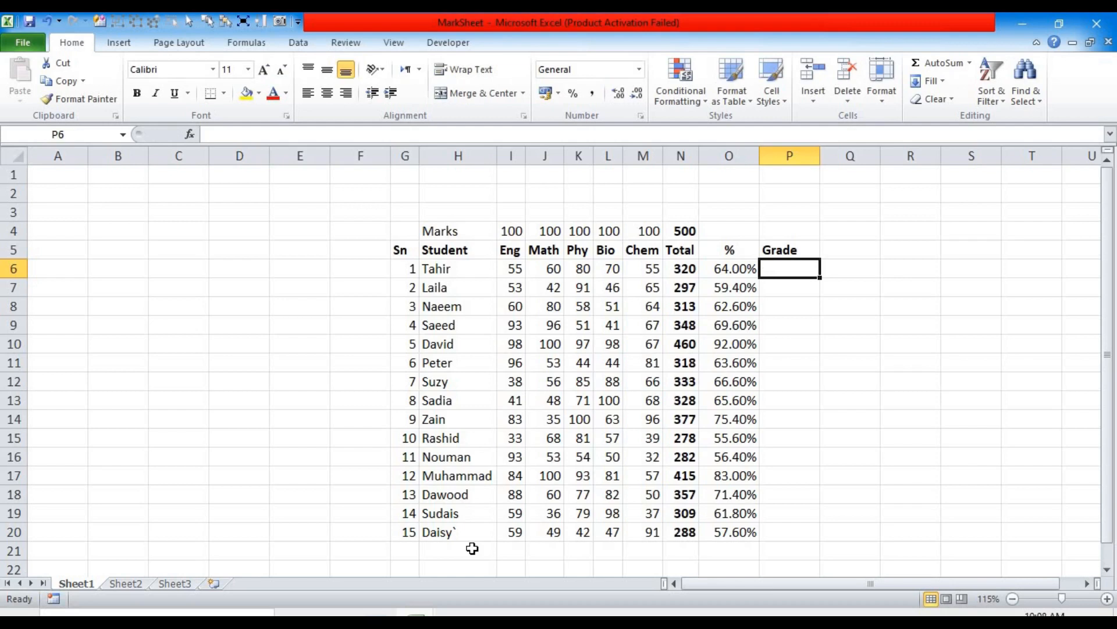
- Start a grading table with the heading "%" in A4 and "Grade" in B4
{"action": "left_click", "coordinate": [47, 231]}
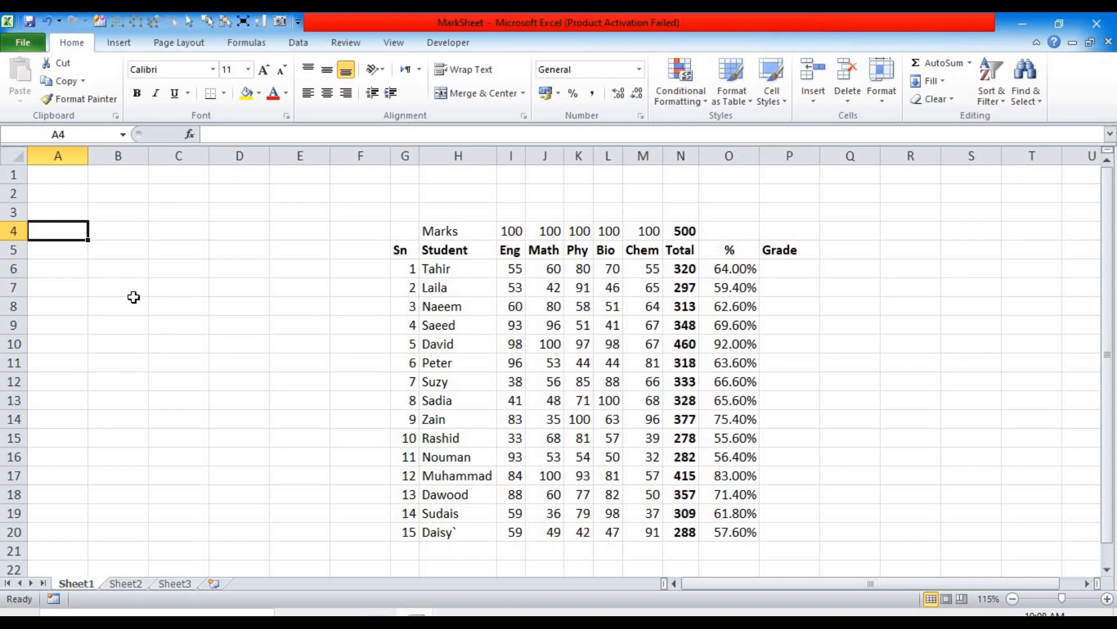
{"action": "type", "text": "%"}
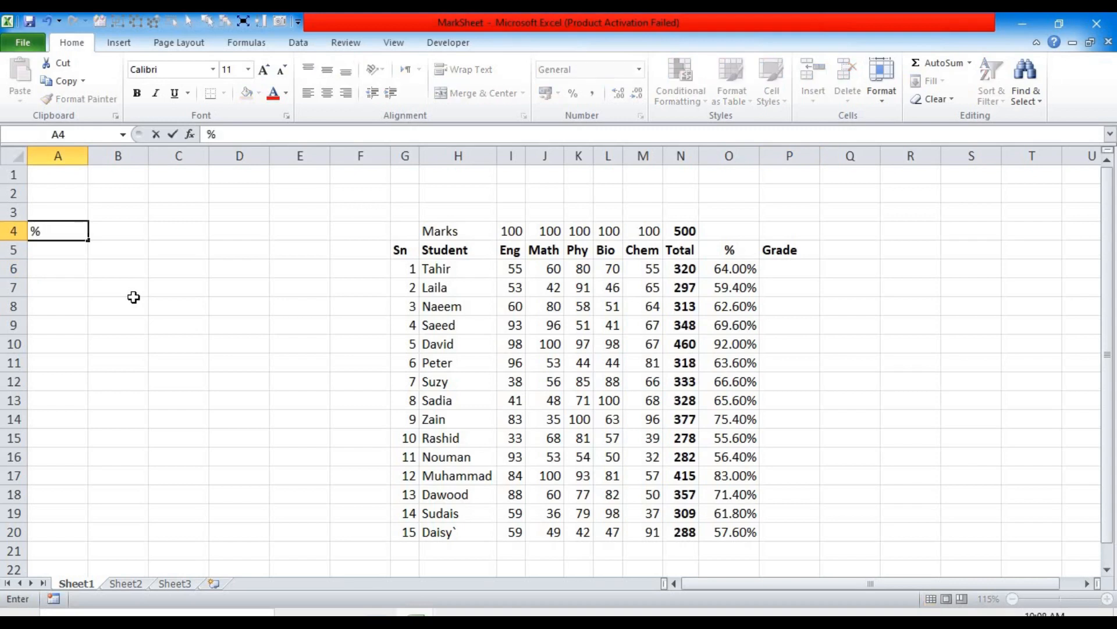
{"action": "key", "text": "Return"}
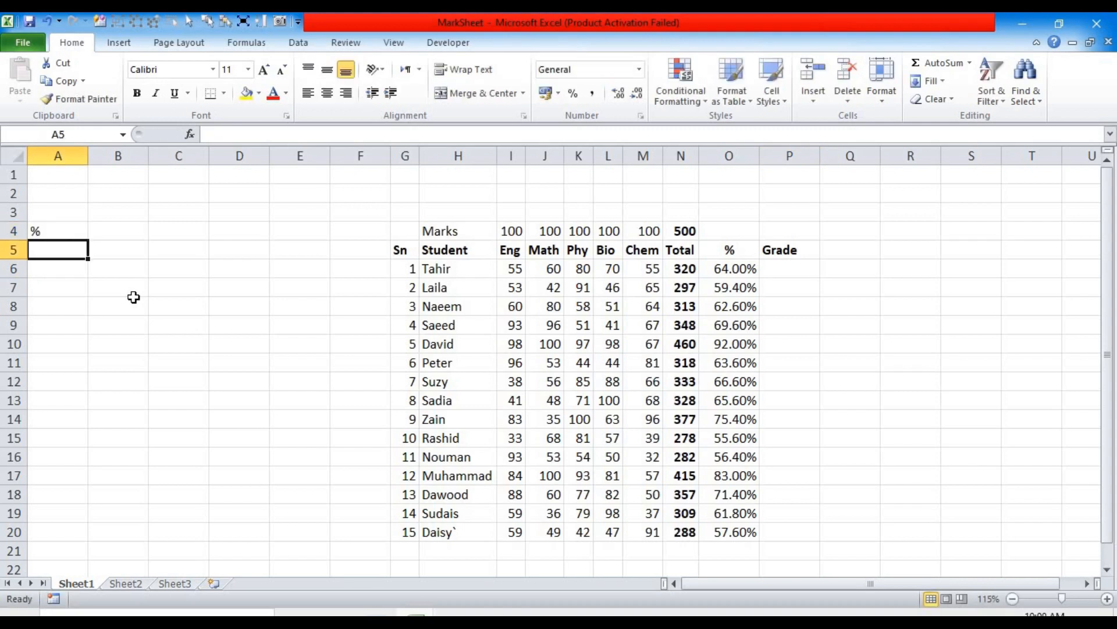
{"action": "key", "text": "Up"}
{"action": "key", "text": "Right"}
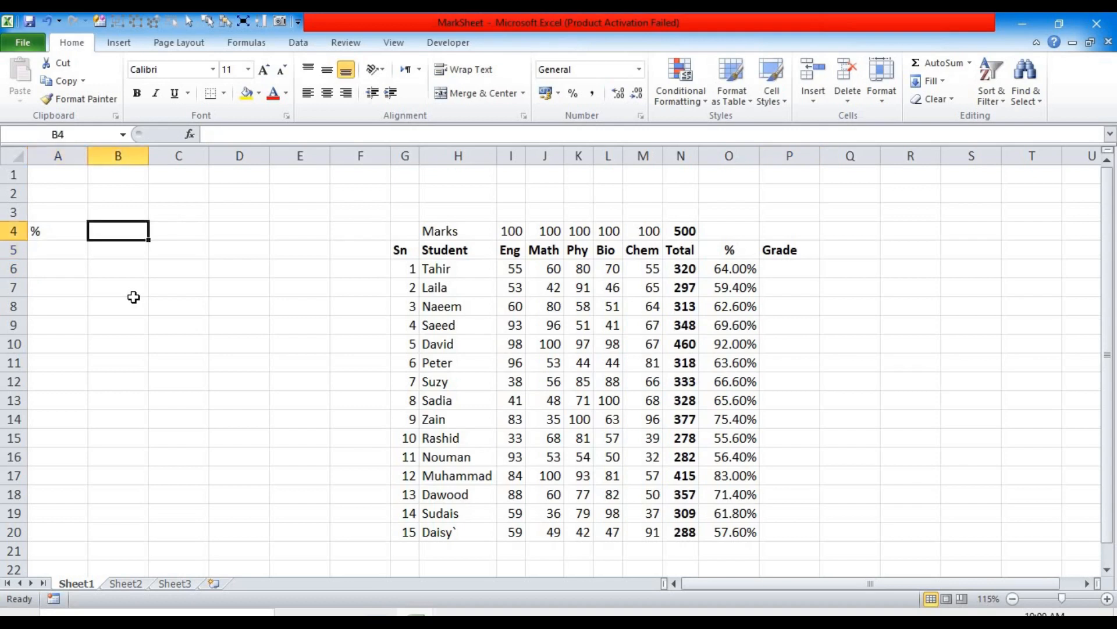
{"action": "type", "text": "Grade"}
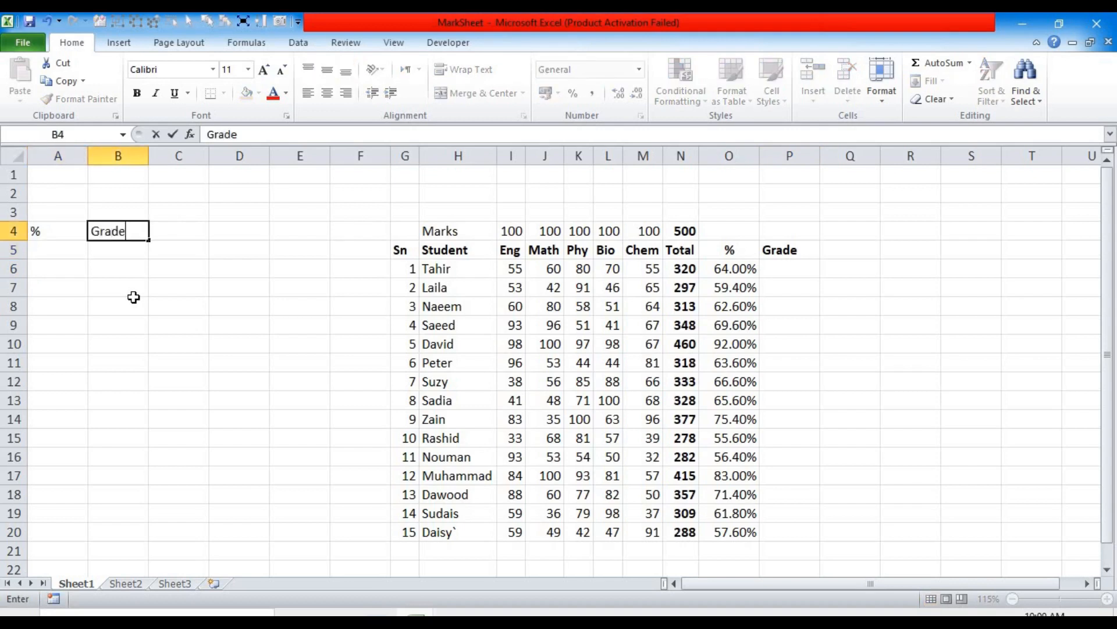
{"action": "key", "text": "Return"}
{"action": "key", "text": "Left"}
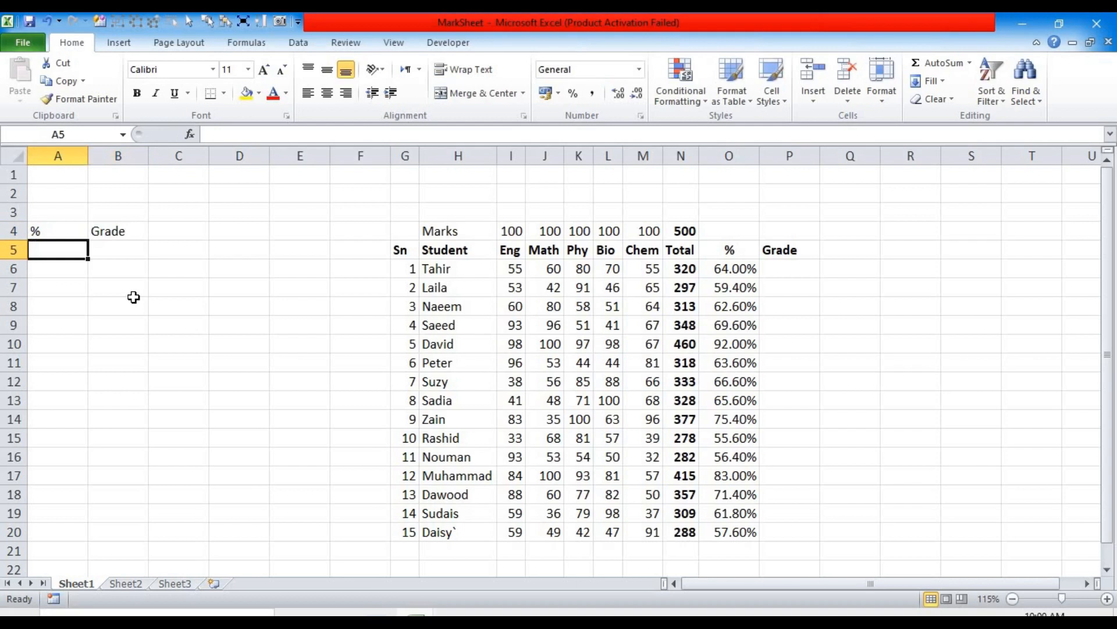
- Enter 0% in A5 as the first percentage threshold of the grading table
{"action": "type", "text": "0"}
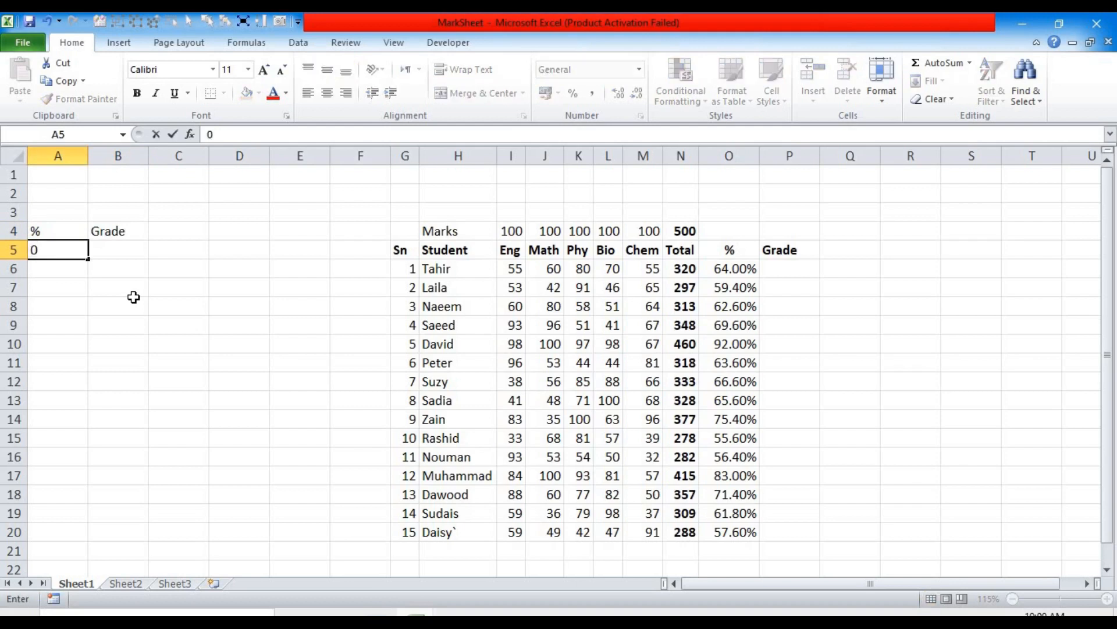
{"action": "type", "text": "5"}
{"action": "key", "text": "BackSpace"}
{"action": "type", "text": "%"}
{"action": "key", "text": "Return"}
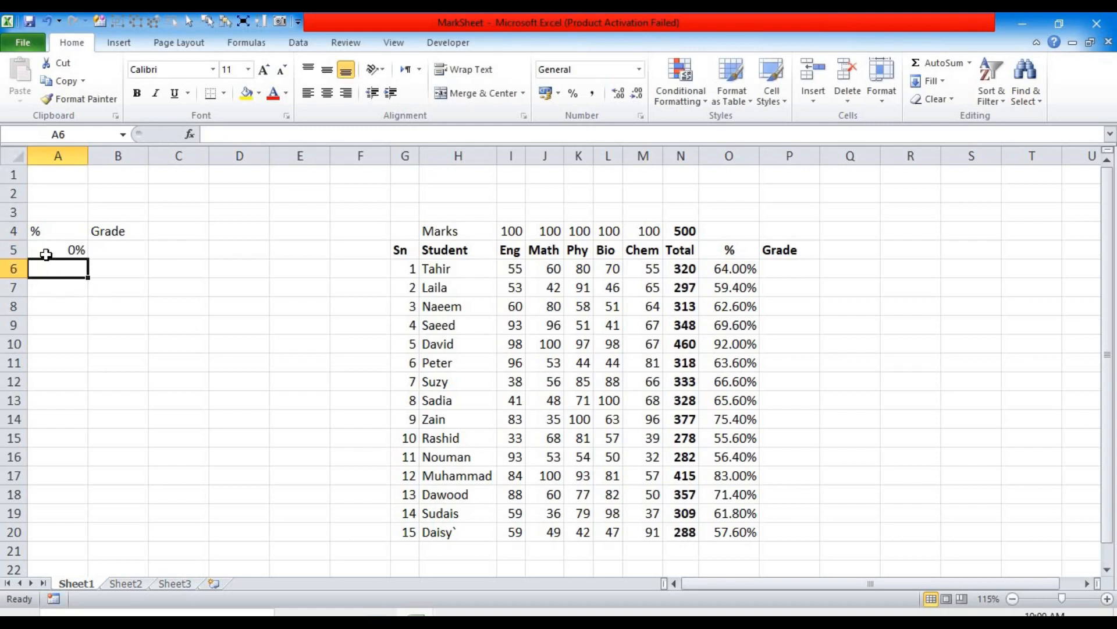
- Center the contents of the grading table range A4:B14 horizontally
{"action": "left_click_drag", "start_coordinate": [76, 231], "coordinate": [116, 418]}
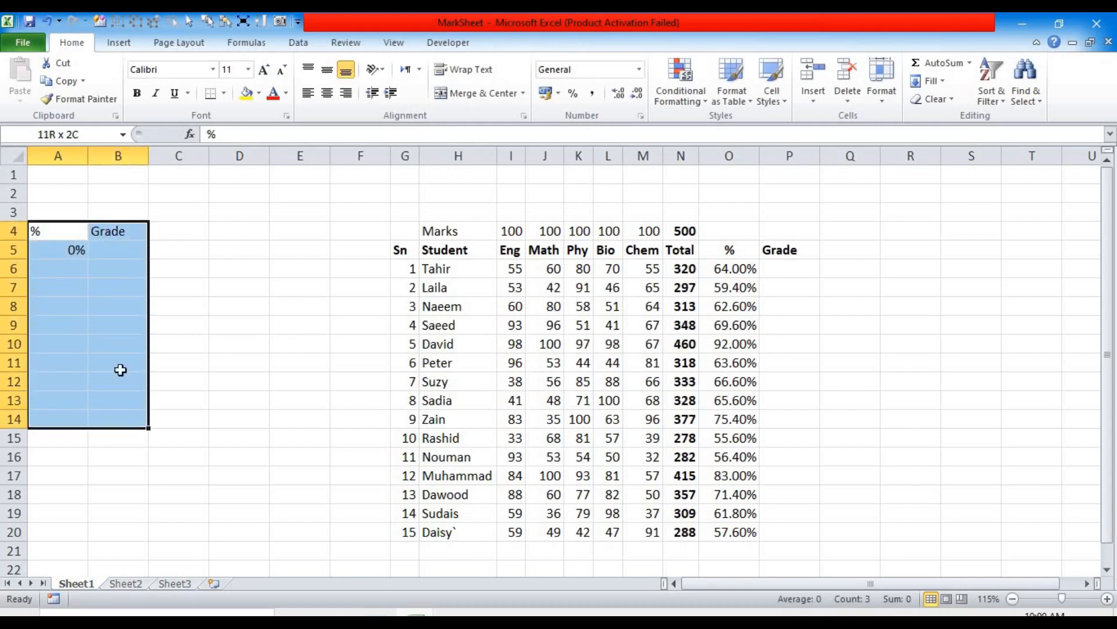
{"action": "left_click", "coordinate": [327, 93]}
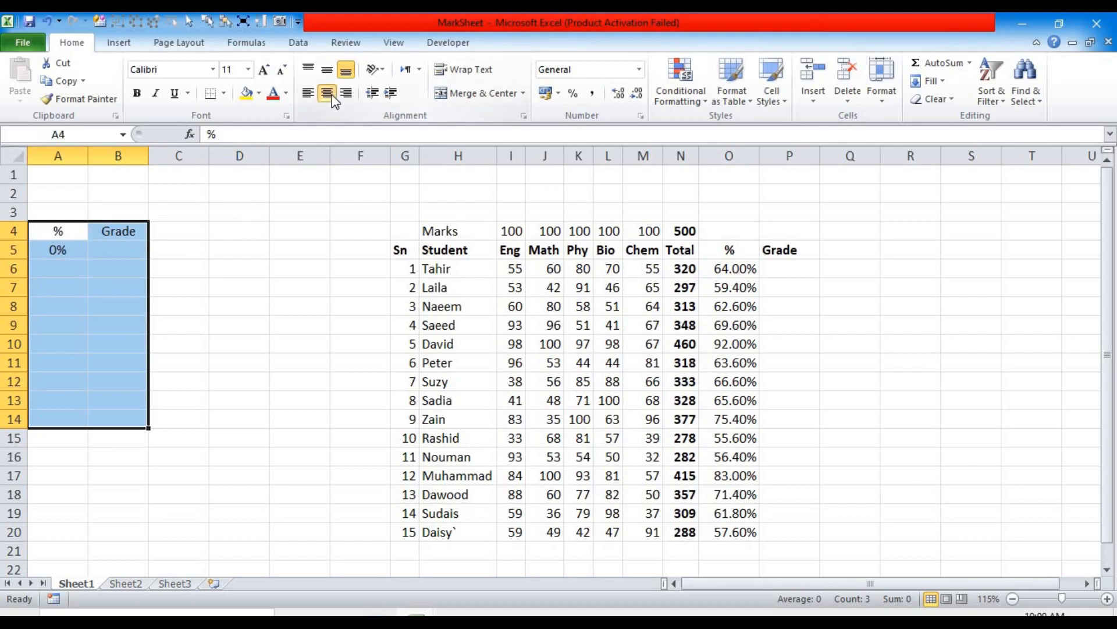
{"action": "left_click", "coordinate": [105, 250]}
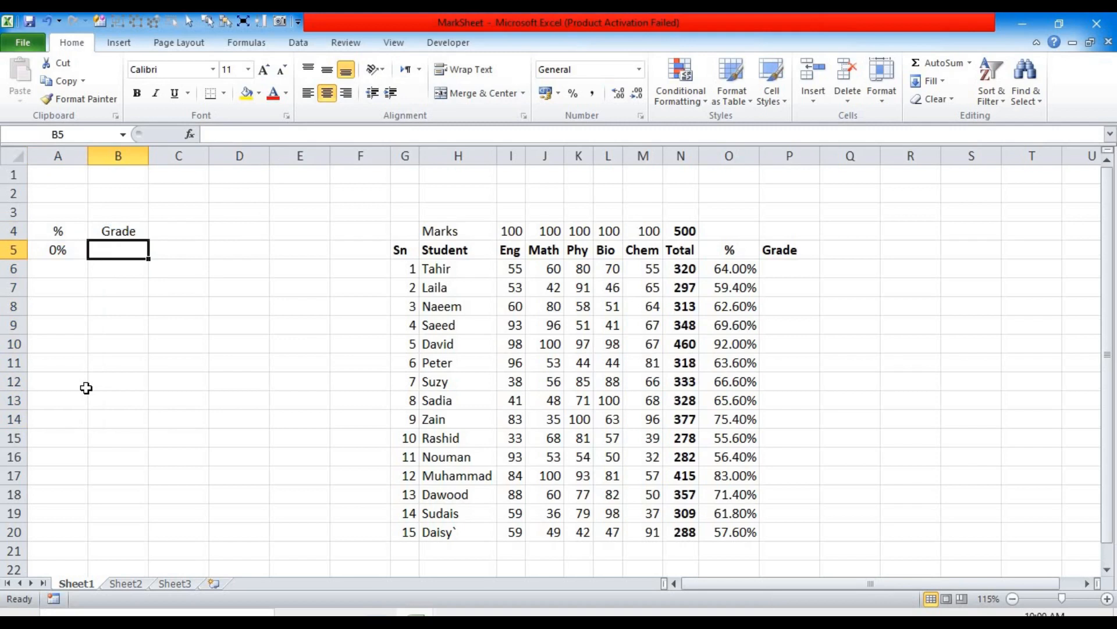
- Enter the 33% threshold in A6 with the grade E in B6
{"action": "key", "text": "Left"}
{"action": "key", "text": "Down"}
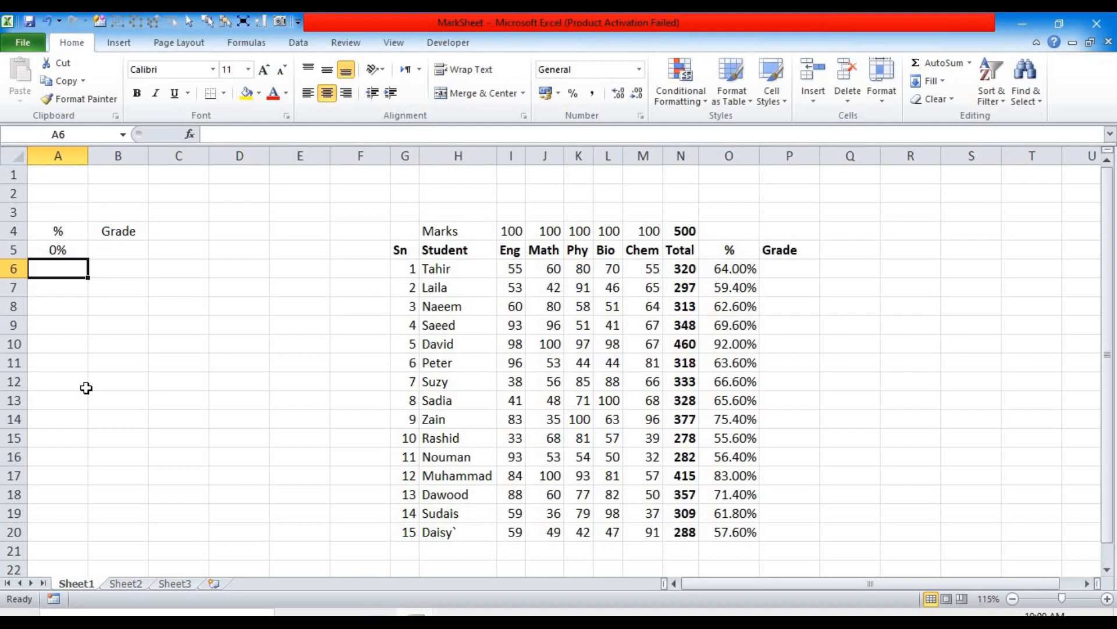
{"action": "type", "text": "33"}
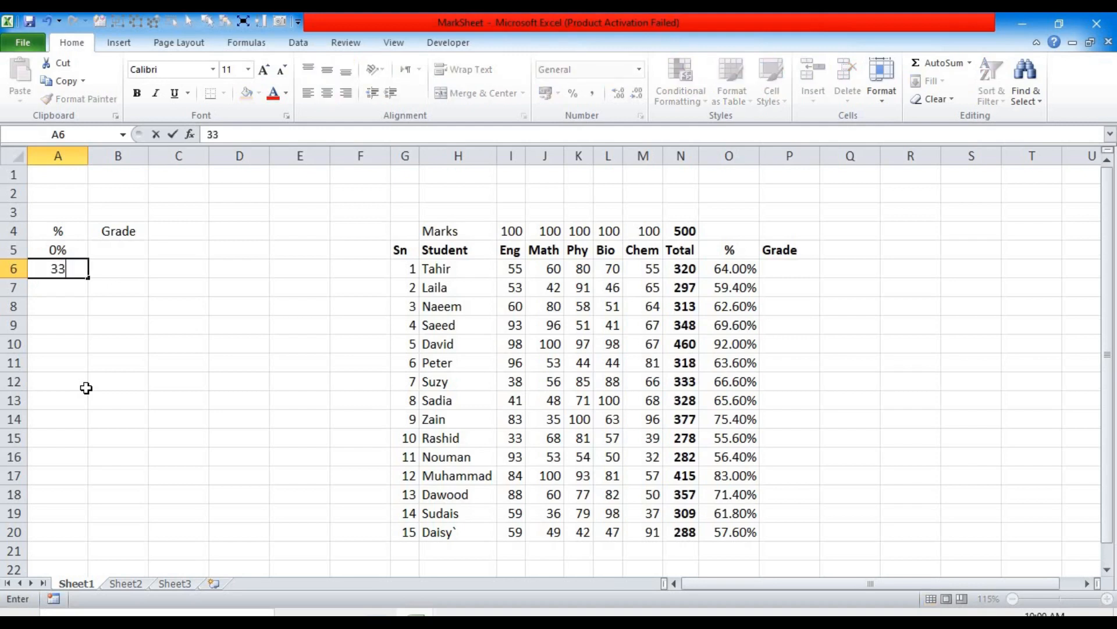
{"action": "type", "text": "%"}
{"action": "key", "text": "Tab"}
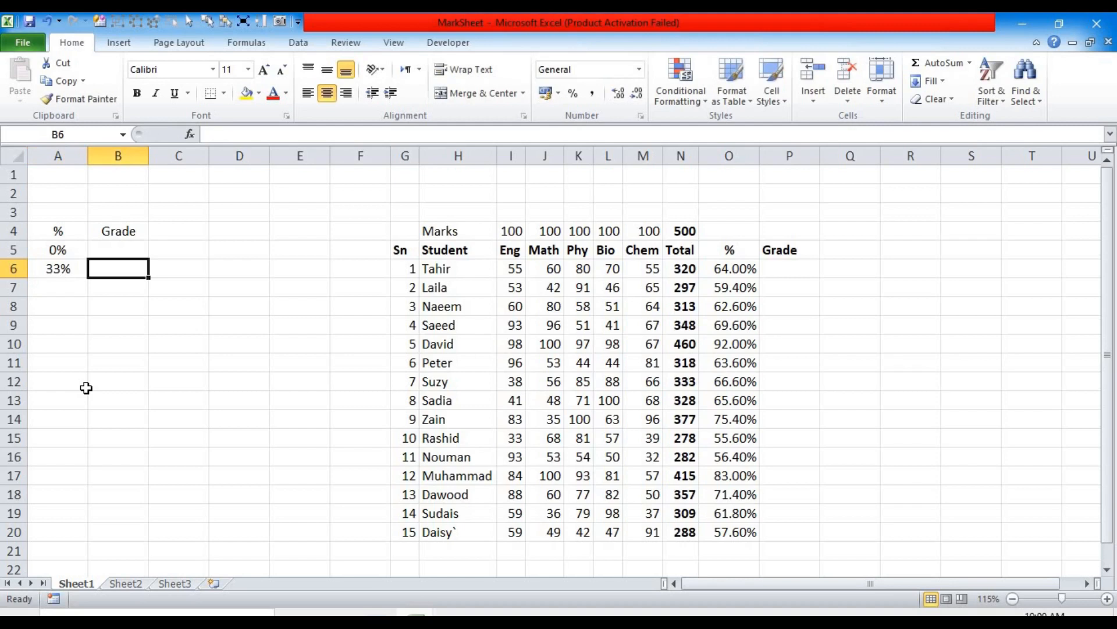
{"action": "type", "text": "E"}
{"action": "key", "text": "Return"}
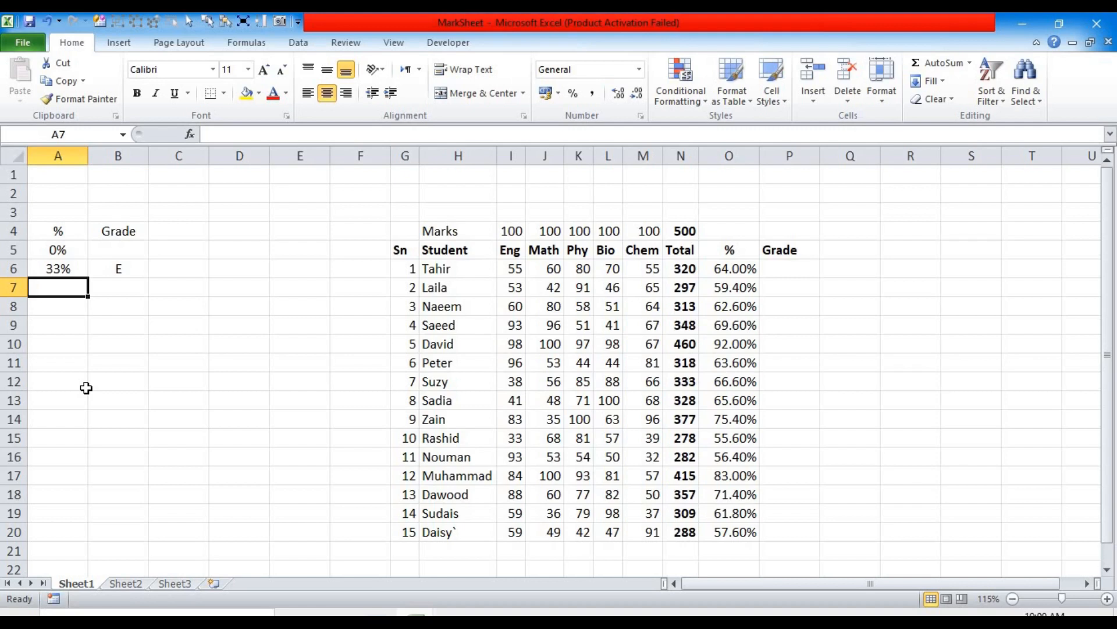
- Enter 40% in A7 as the next threshold of the grading table
{"action": "type", "text": "40"}
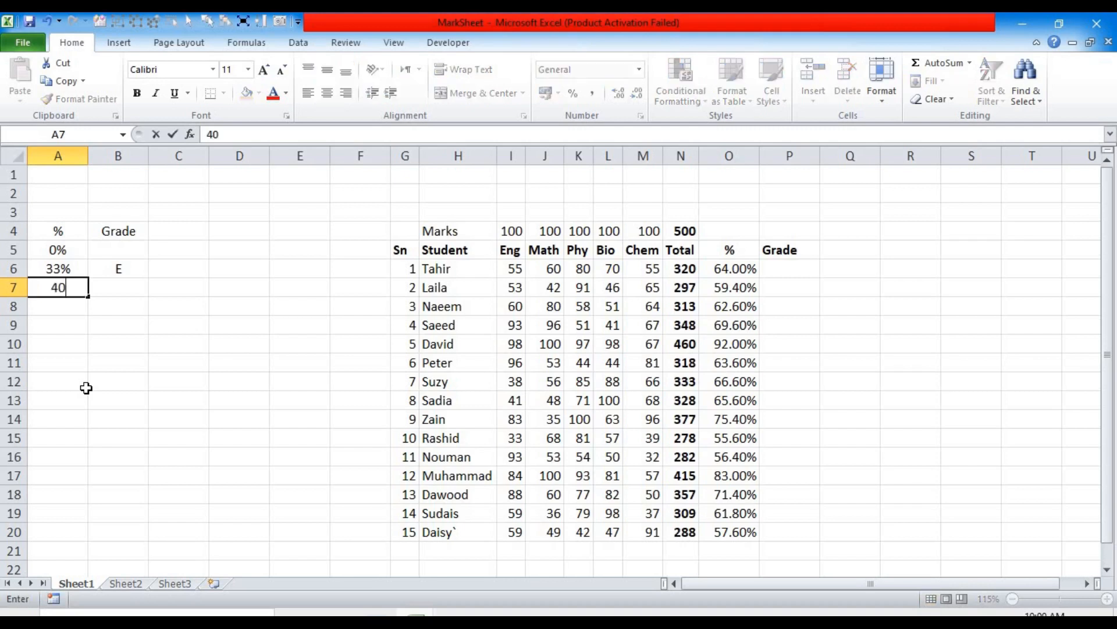
{"action": "type", "text": "%"}
{"action": "key", "text": "Tab"}
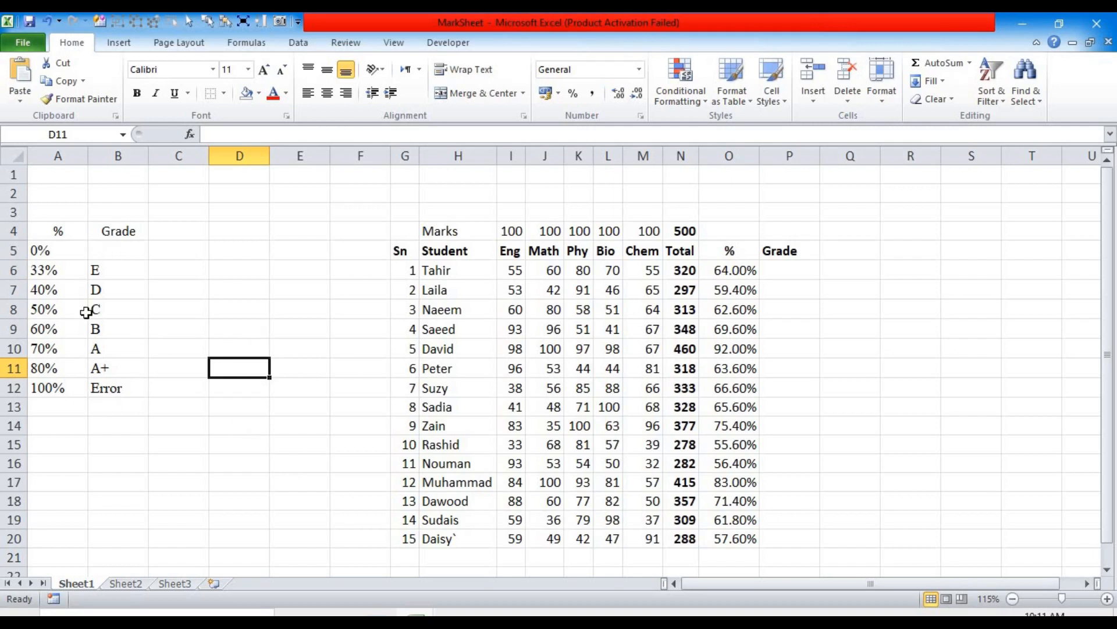
{"action": "left_click", "coordinate": [233, 232]}
{"action": "left_click", "coordinate": [231, 252]}
{"action": "left_click", "coordinate": [231, 272]}
{"action": "left_click", "coordinate": [233, 305]}
{"action": "left_click", "coordinate": [252, 331]}
{"action": "left_click", "coordinate": [302, 330]}
{"action": "double_click", "coordinate": [354, 325]}
{"action": "left_click", "coordinate": [190, 329]}
{"action": "left_click", "coordinate": [195, 309]}
{"action": "left_click", "coordinate": [199, 269]}
{"action": "left_click", "coordinate": [280, 249]}
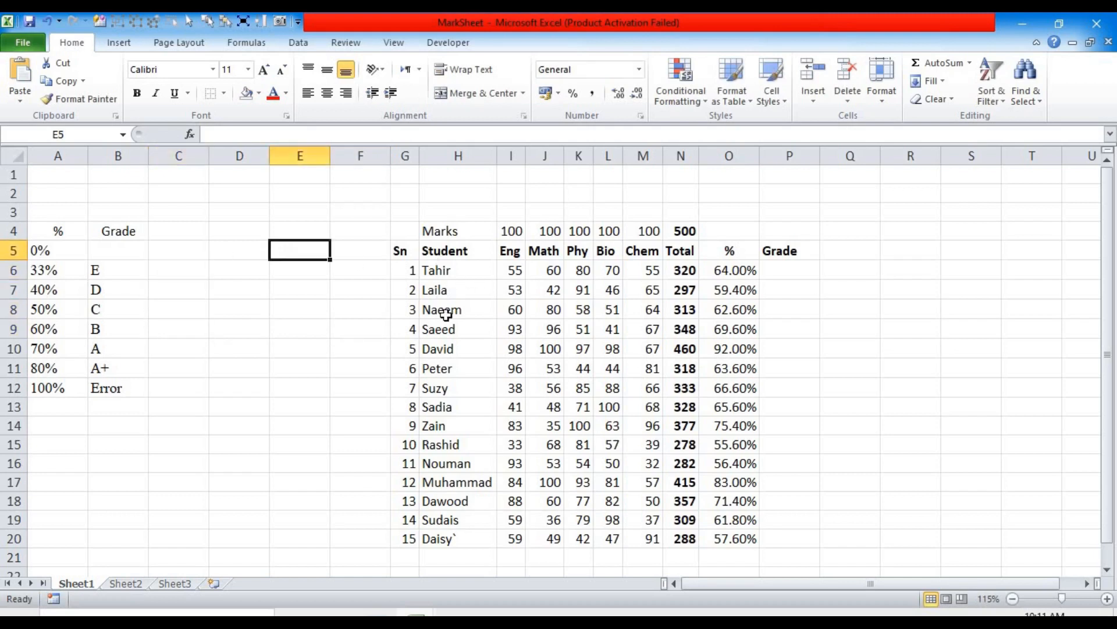
{"action": "left_click", "coordinate": [208, 252]}
{"action": "double_click", "coordinate": [267, 290]}
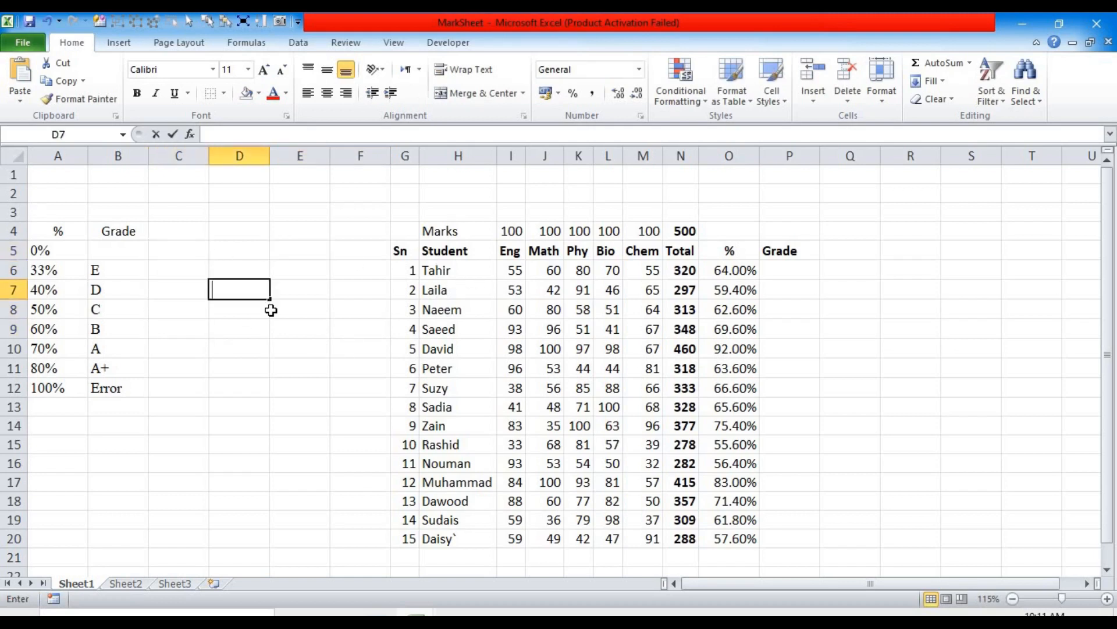
{"action": "left_click", "coordinate": [247, 247]}
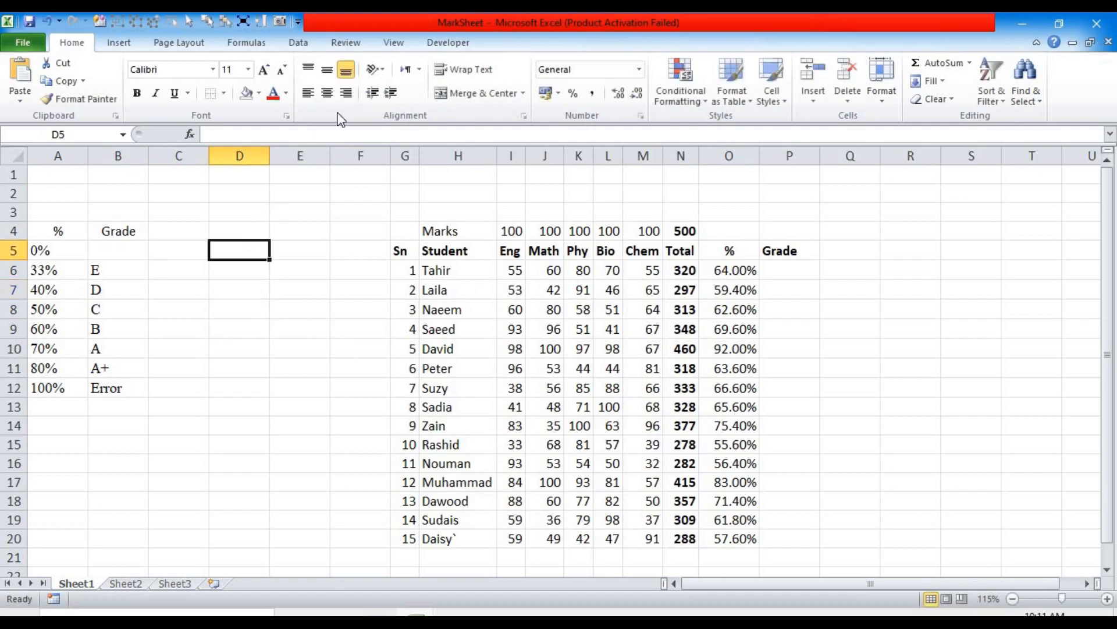
- Turn off the display of gridlines on Sheet1
{"action": "left_click", "coordinate": [395, 45]}
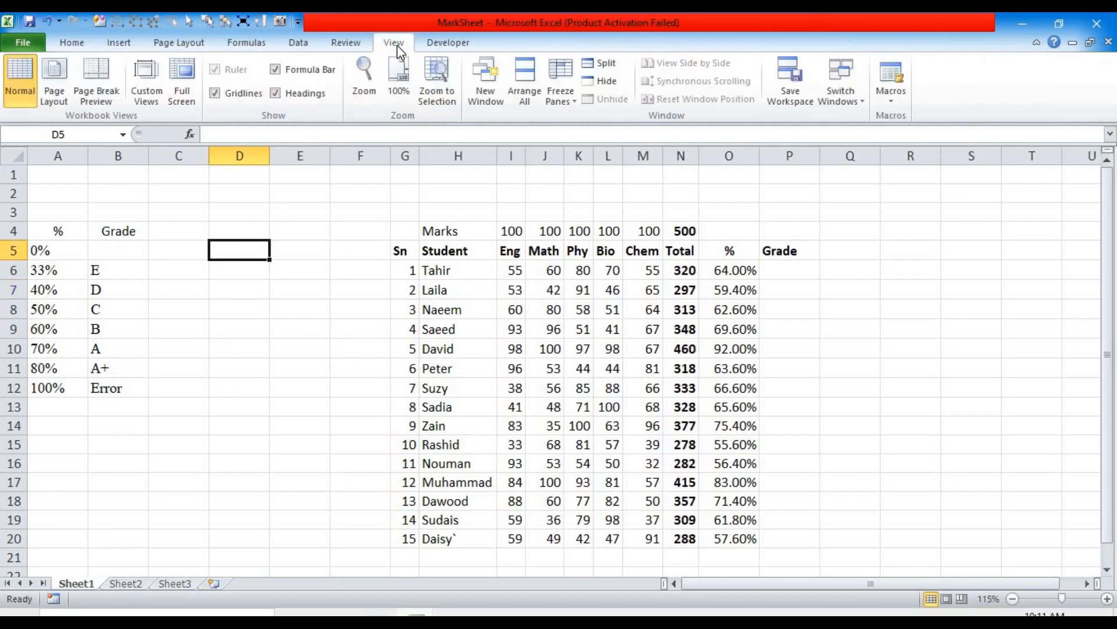
{"action": "left_click", "coordinate": [215, 93]}
{"action": "left_click", "coordinate": [282, 328]}
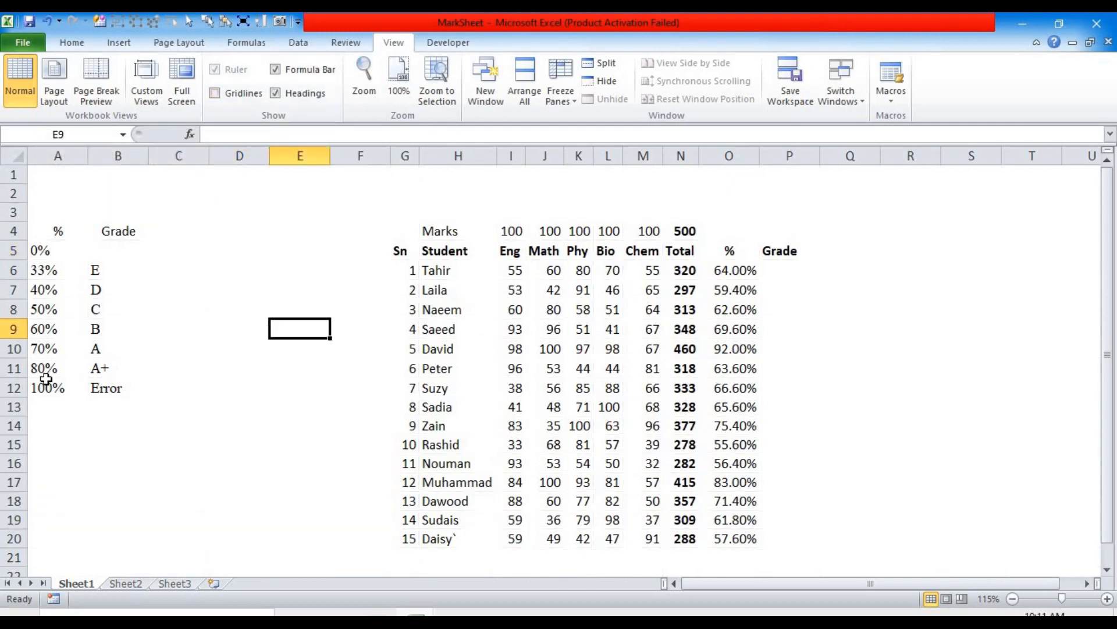
- Apply All Borders to the grading table in A4:B12
{"action": "left_click", "coordinate": [69, 235]}
{"action": "left_click_drag", "start_coordinate": [105, 239], "coordinate": [115, 382]}
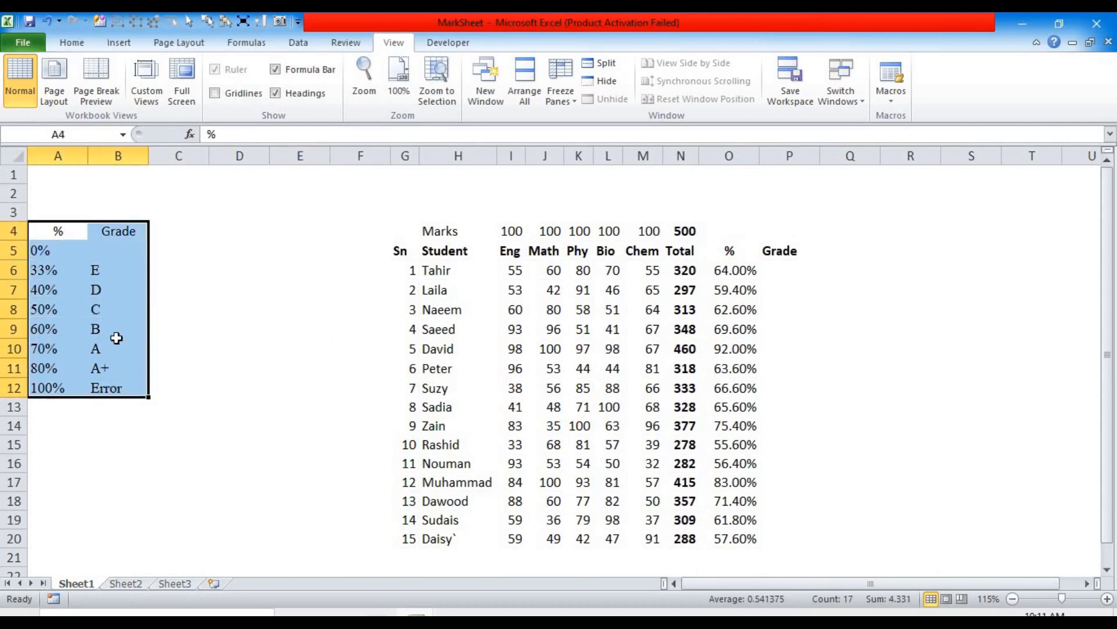
{"action": "left_click", "coordinate": [72, 42]}
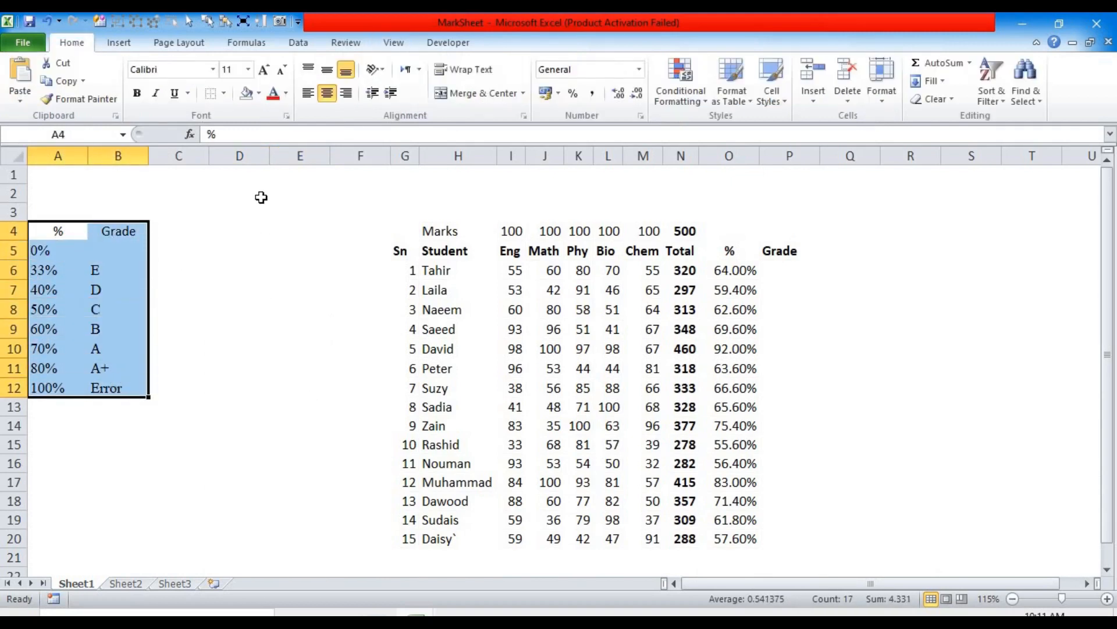
{"action": "left_click", "coordinate": [224, 94]}
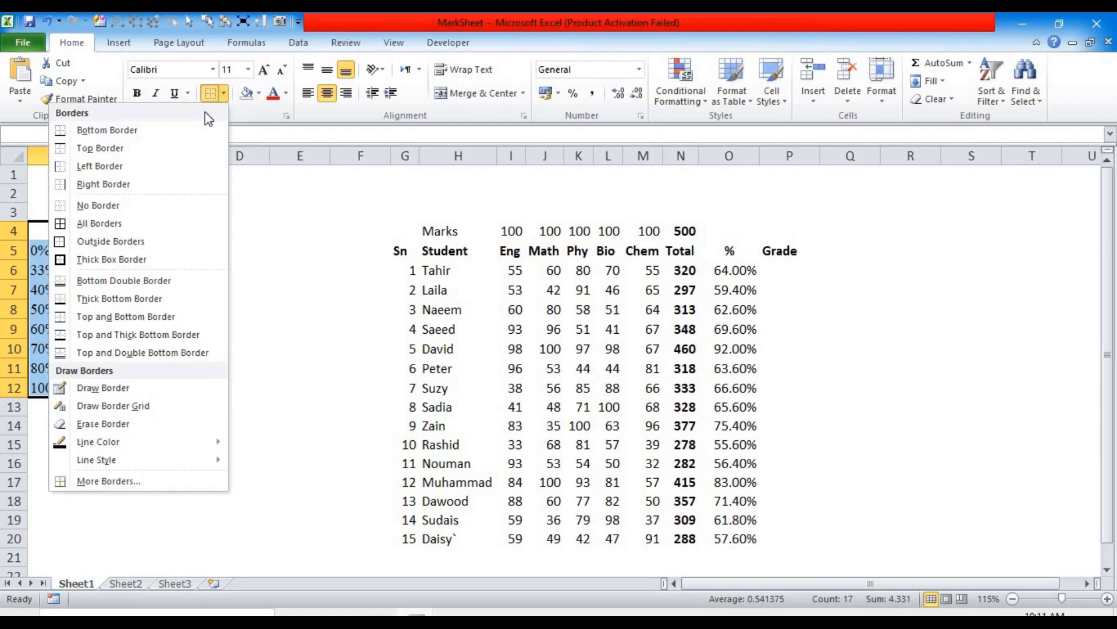
{"action": "left_click", "coordinate": [150, 224]}
{"action": "left_click", "coordinate": [239, 385]}
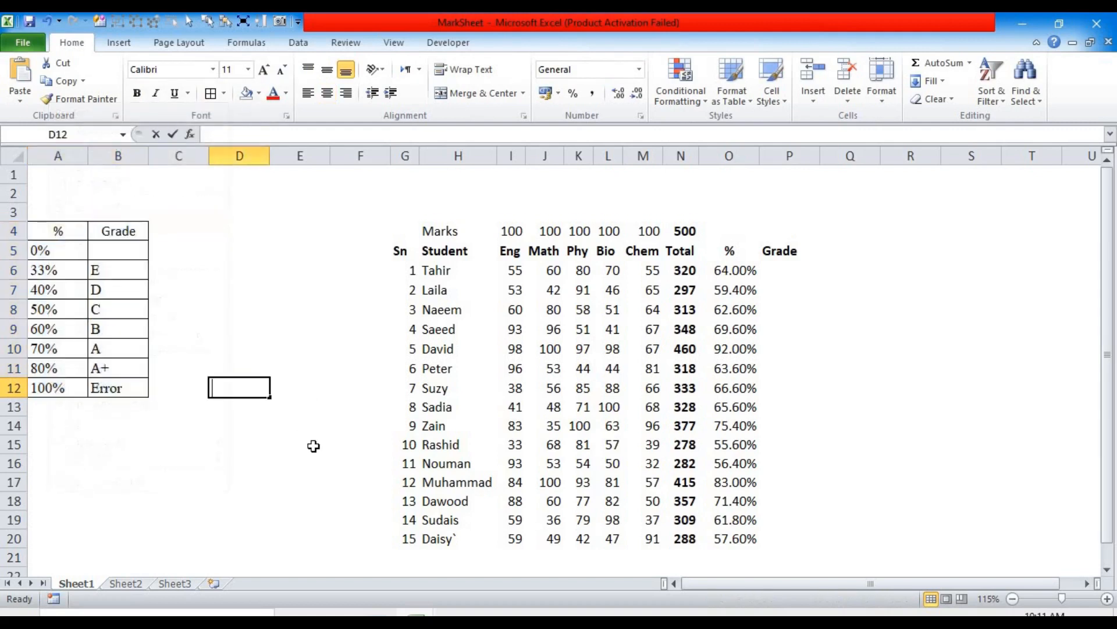
- Try All Borders on the marks table G4:Q20 with a slightly narrower column P, and undo both changes
{"action": "double_click", "coordinate": [412, 235]}
{"action": "left_click_drag", "start_coordinate": [414, 234], "coordinate": [829, 539]}
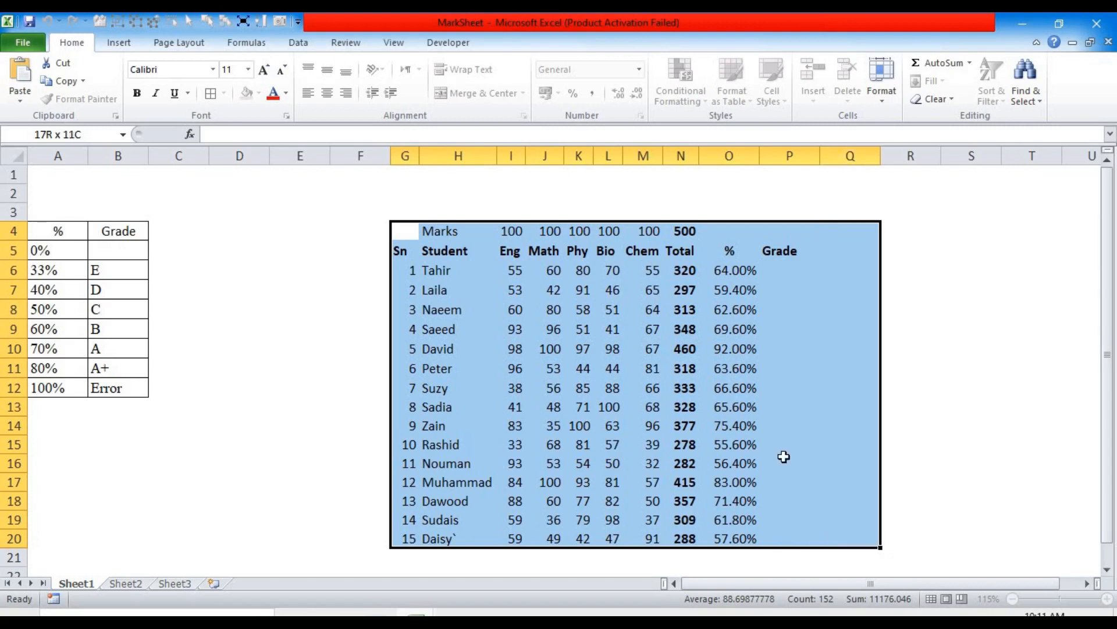
{"action": "left_click", "coordinate": [222, 95]}
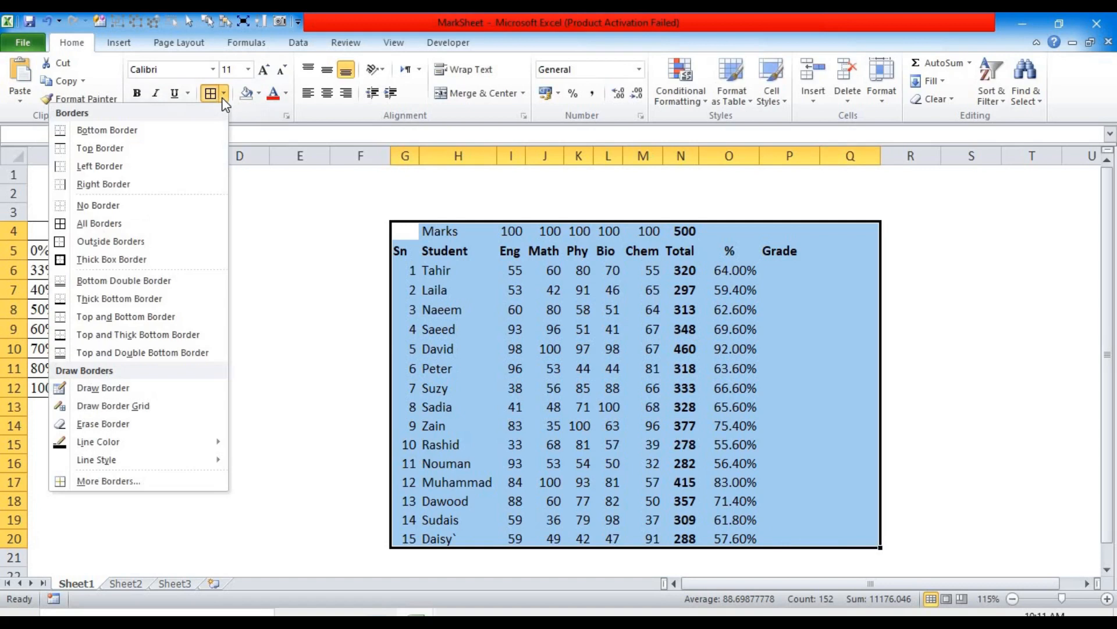
{"action": "left_click", "coordinate": [116, 224]}
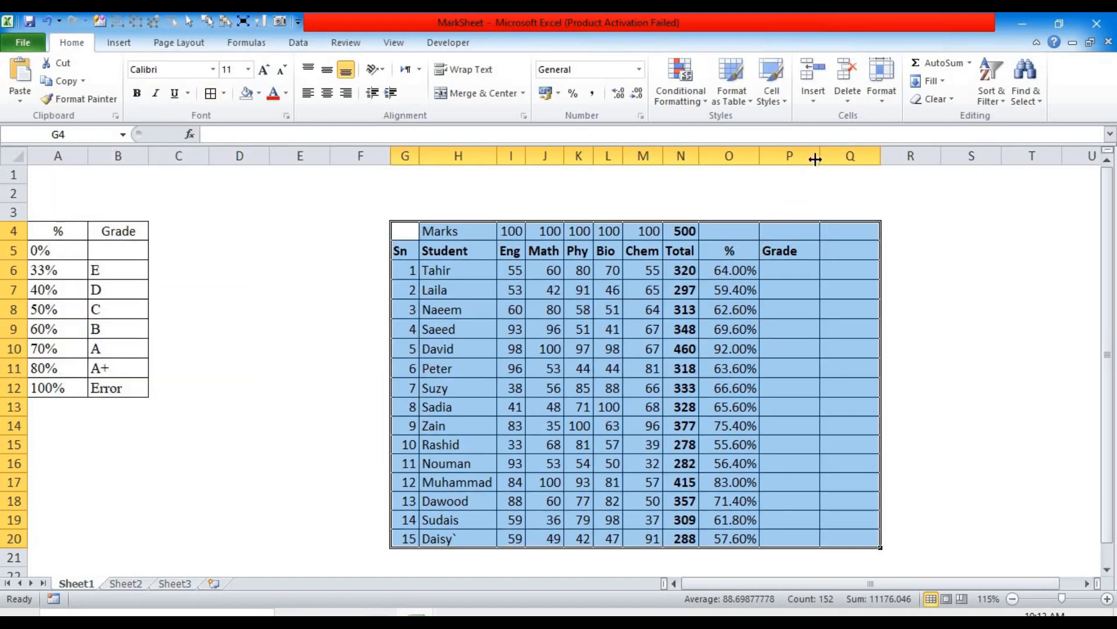
{"action": "left_click_drag", "start_coordinate": [815, 159], "coordinate": [811, 159]}
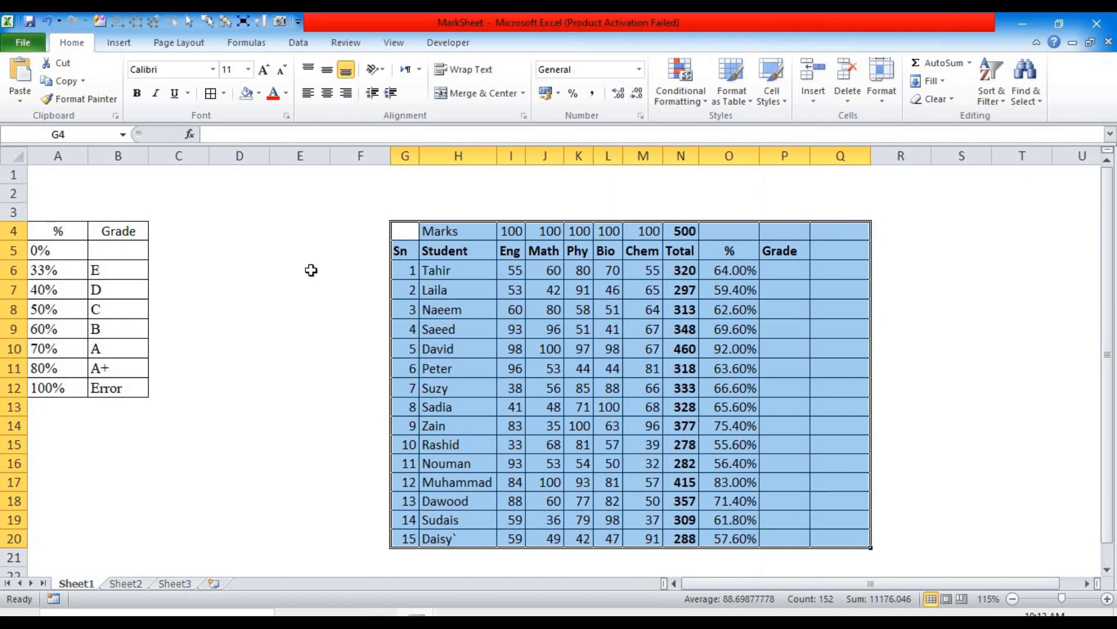
{"action": "key", "text": "ctrl+z"}
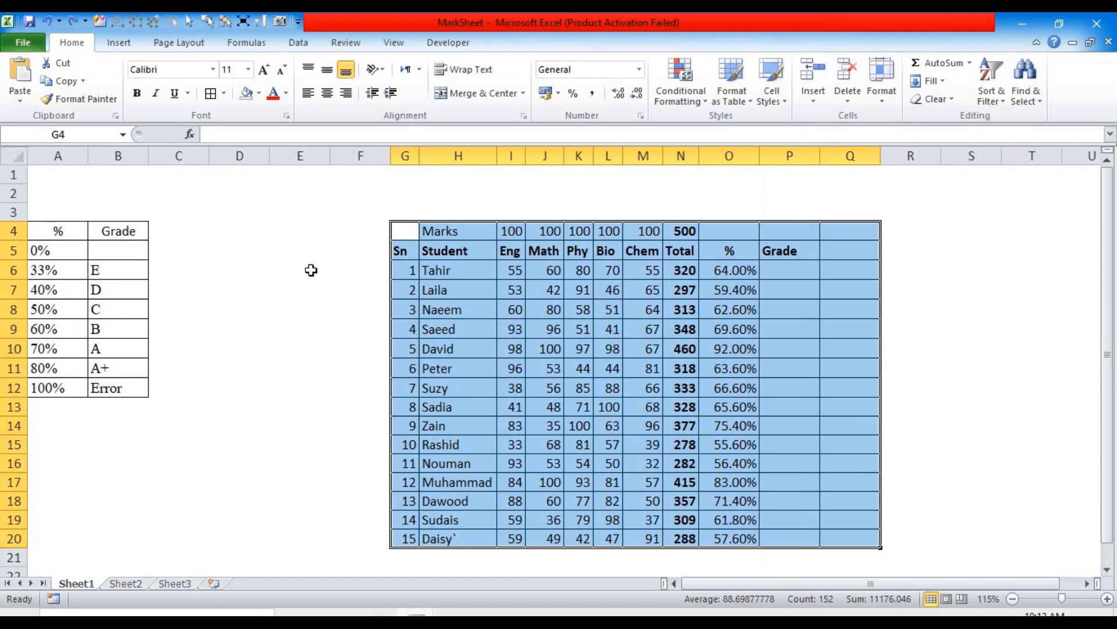
{"action": "key", "text": "ctrl+z"}
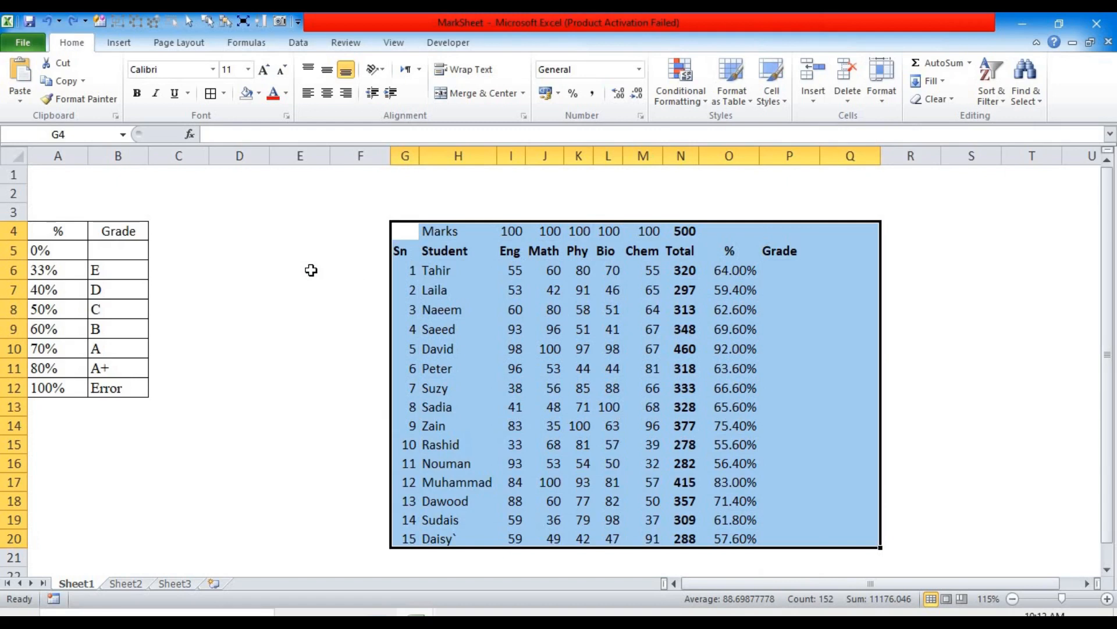
- Apply Inside and Outline borders to the marks table G4:Q20 through Format Cells
{"action": "key", "text": "ctrl+1"}
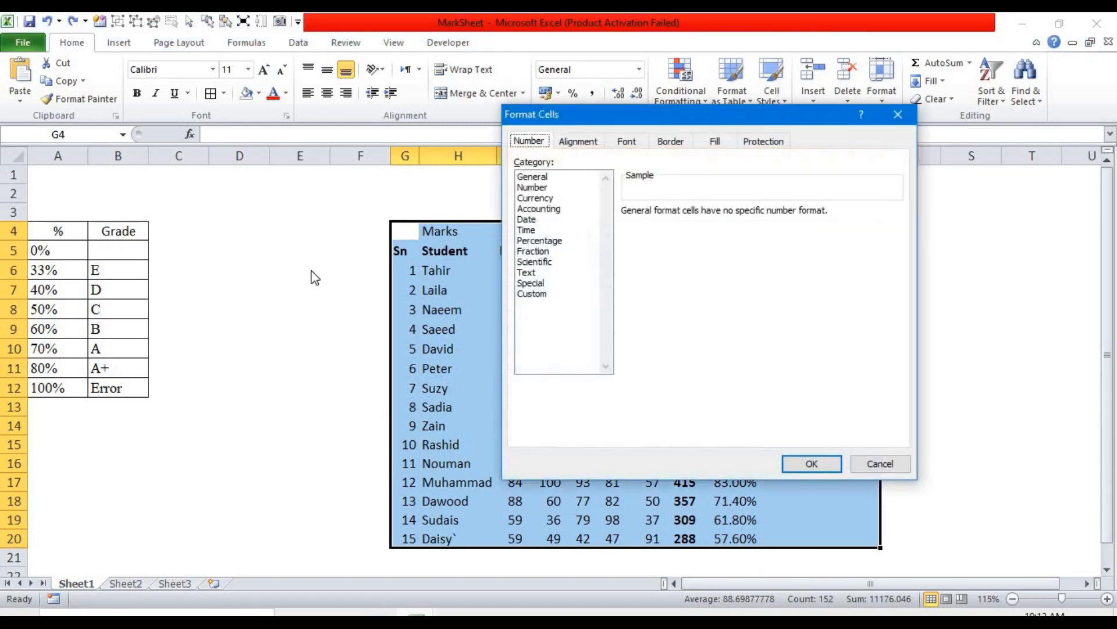
{"action": "left_click", "coordinate": [670, 142]}
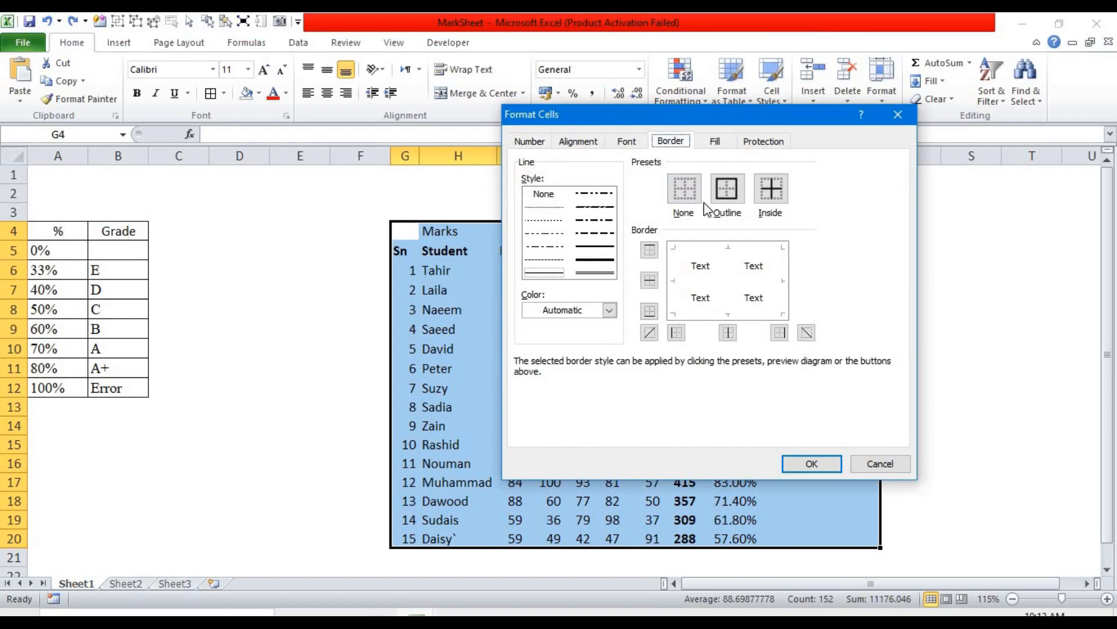
{"action": "left_click", "coordinate": [779, 198]}
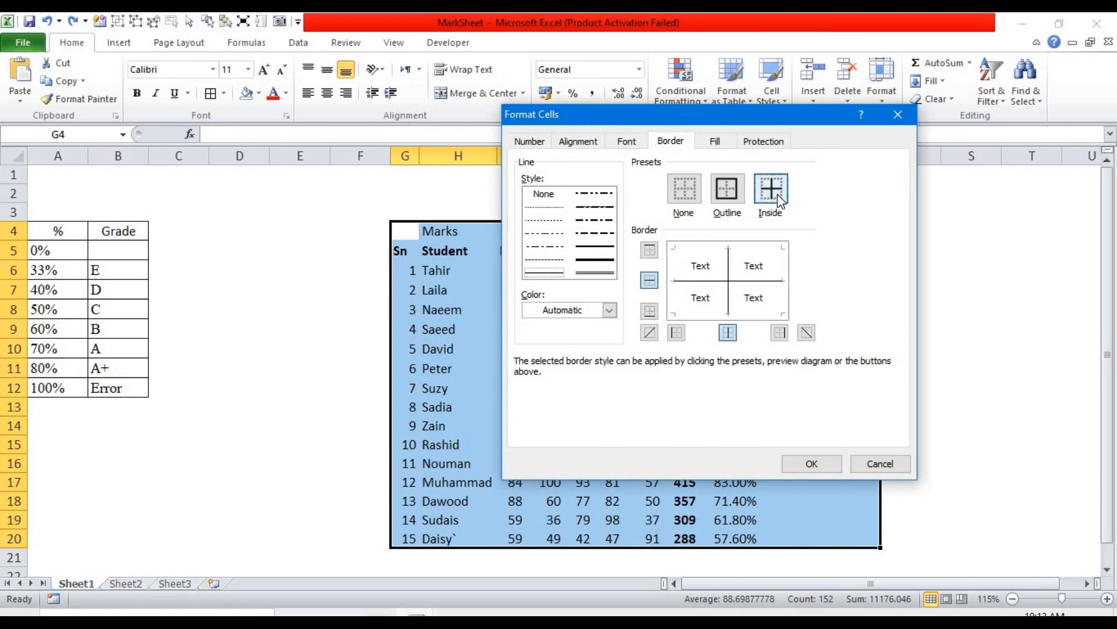
{"action": "left_click", "coordinate": [731, 202]}
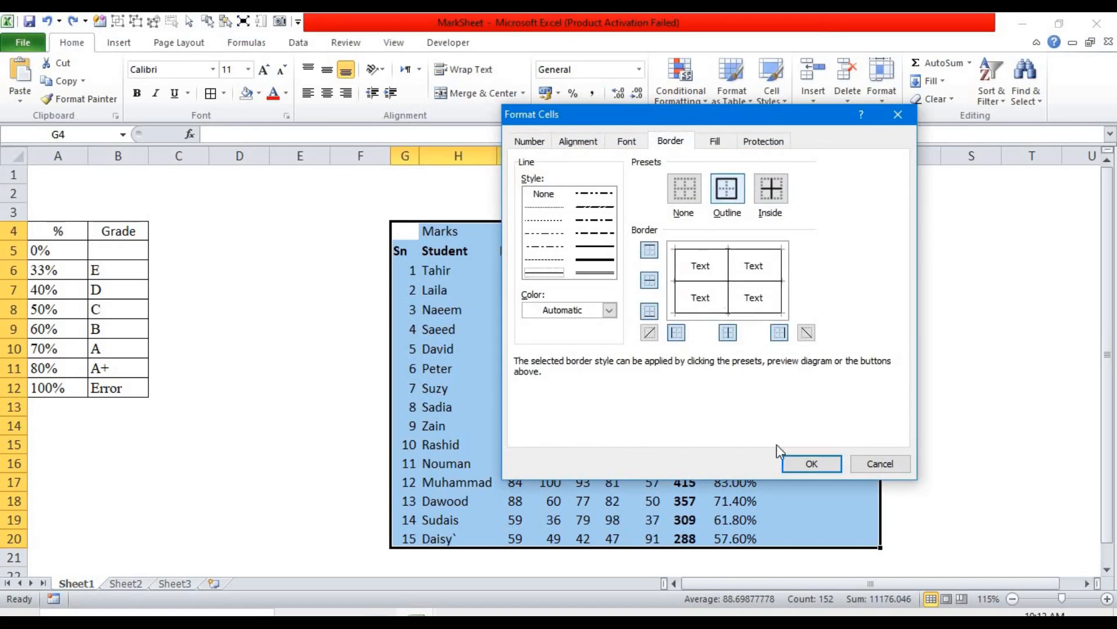
{"action": "left_click", "coordinate": [798, 461]}
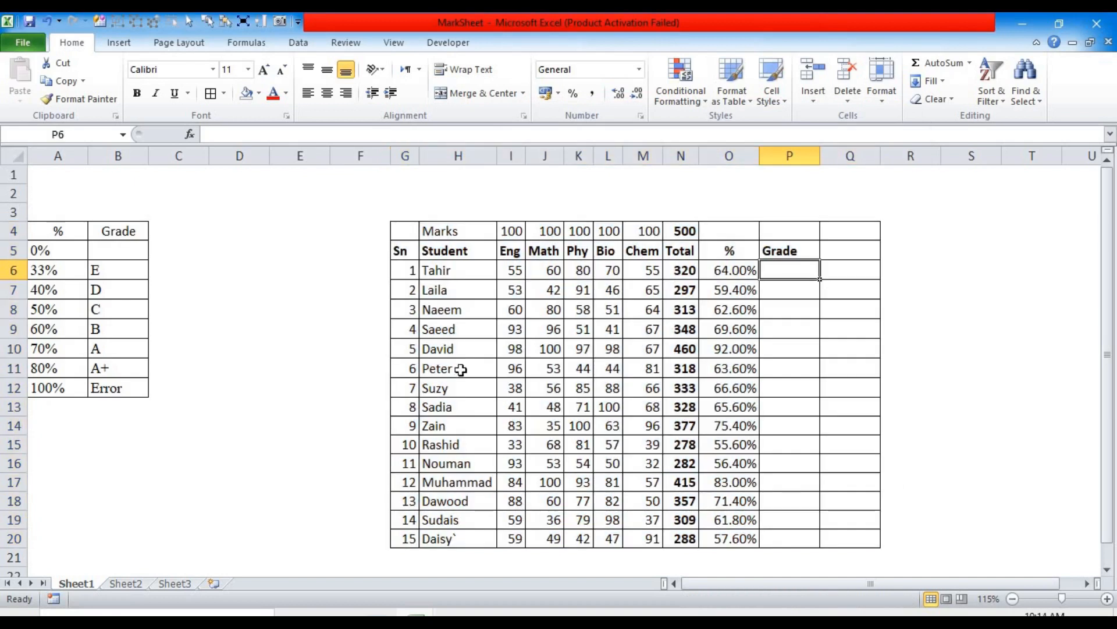
- Enter the title "Grade Table" in A3 above the grading table
{"action": "left_click", "coordinate": [66, 212]}
{"action": "type", "text": "GRa"}
{"action": "key", "text": "BackSpace"}
{"action": "key", "text": "BackSpace"}
{"action": "type", "text": "r"}
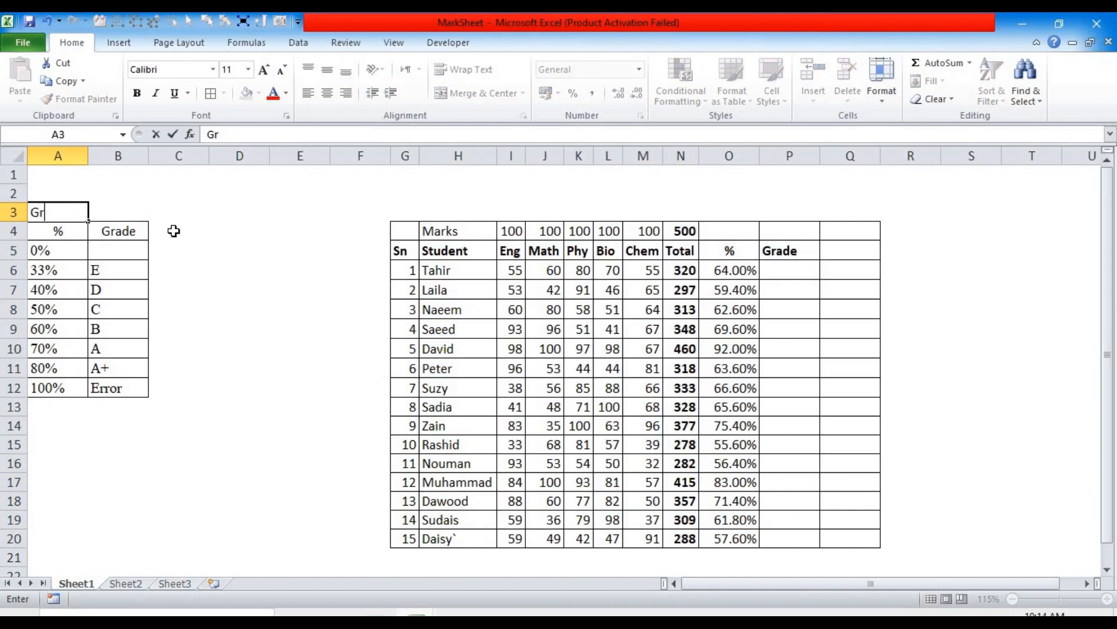
{"action": "type", "text": "ade Table"}
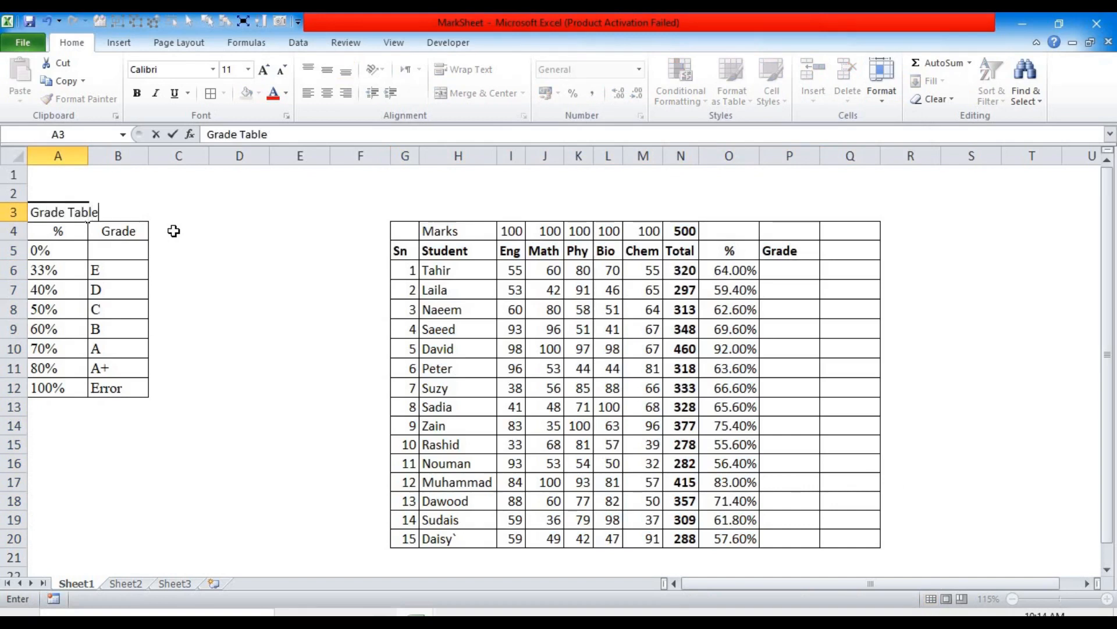
{"action": "key", "text": "Tab"}
{"action": "left_click", "coordinate": [782, 270]}
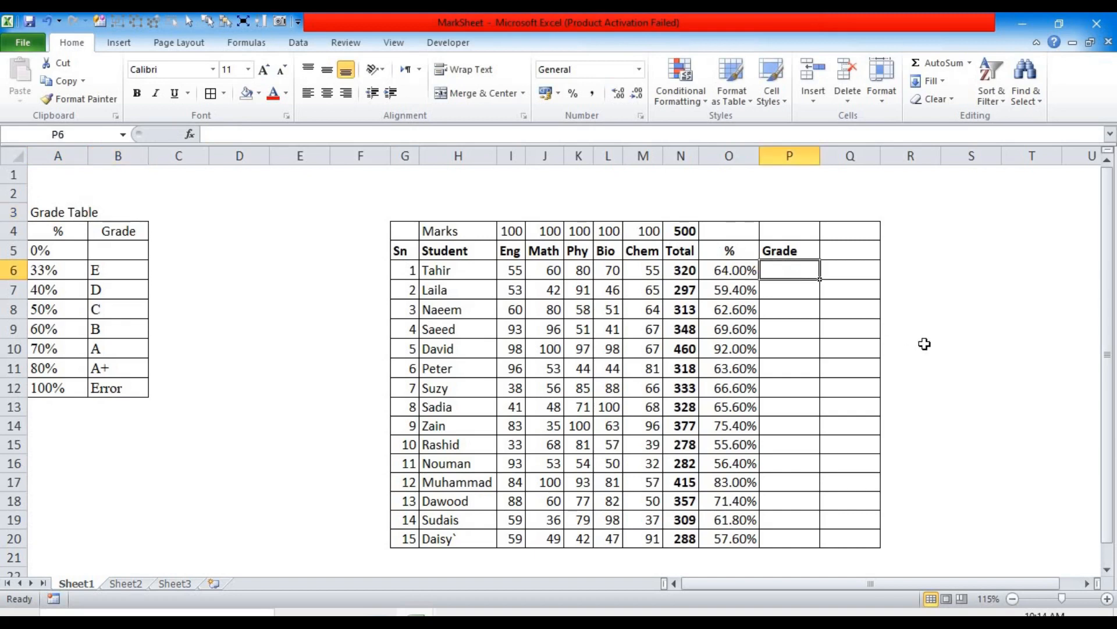
{"action": "type", "text": "="}
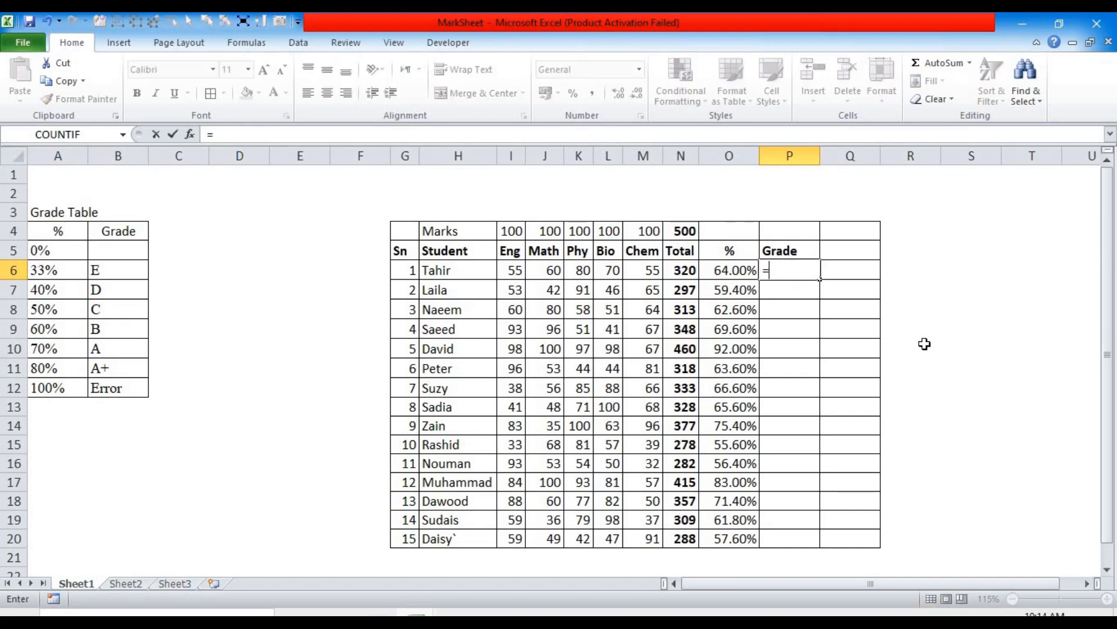
{"action": "type", "text": "lookup"}
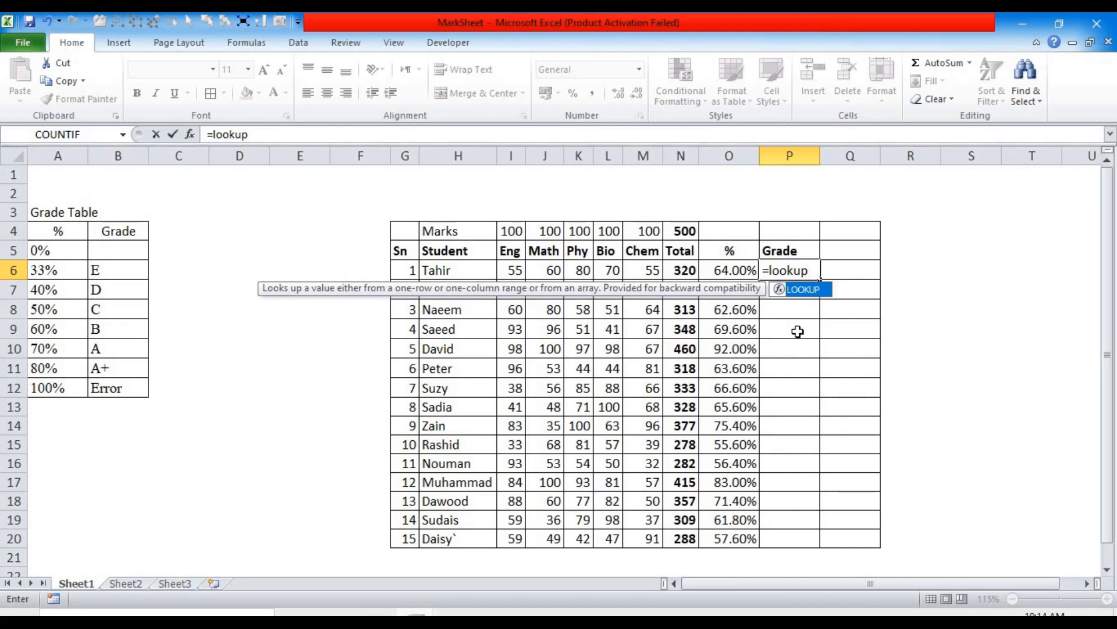
{"action": "key", "text": "BackSpace"}
{"action": "key", "text": "BackSpace"}
{"action": "key", "text": "BackSpace"}
{"action": "key", "text": "BackSpace"}
{"action": "key", "text": "BackSpace"}
{"action": "key", "text": "BackSpace"}
{"action": "key", "text": "BackSpace"}
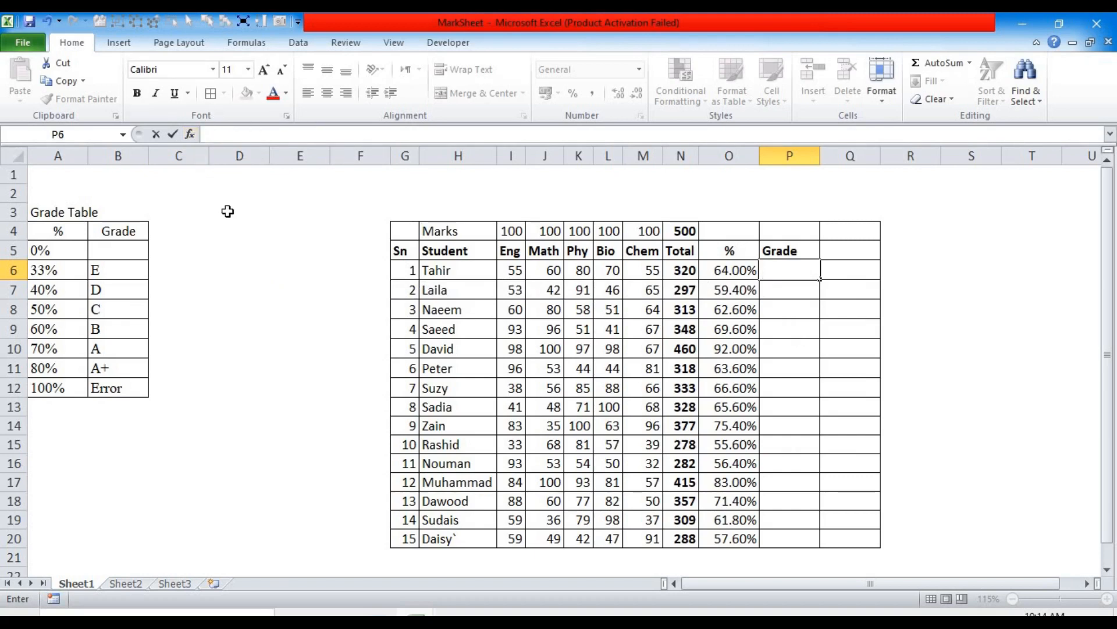
{"action": "key", "text": "Escape"}
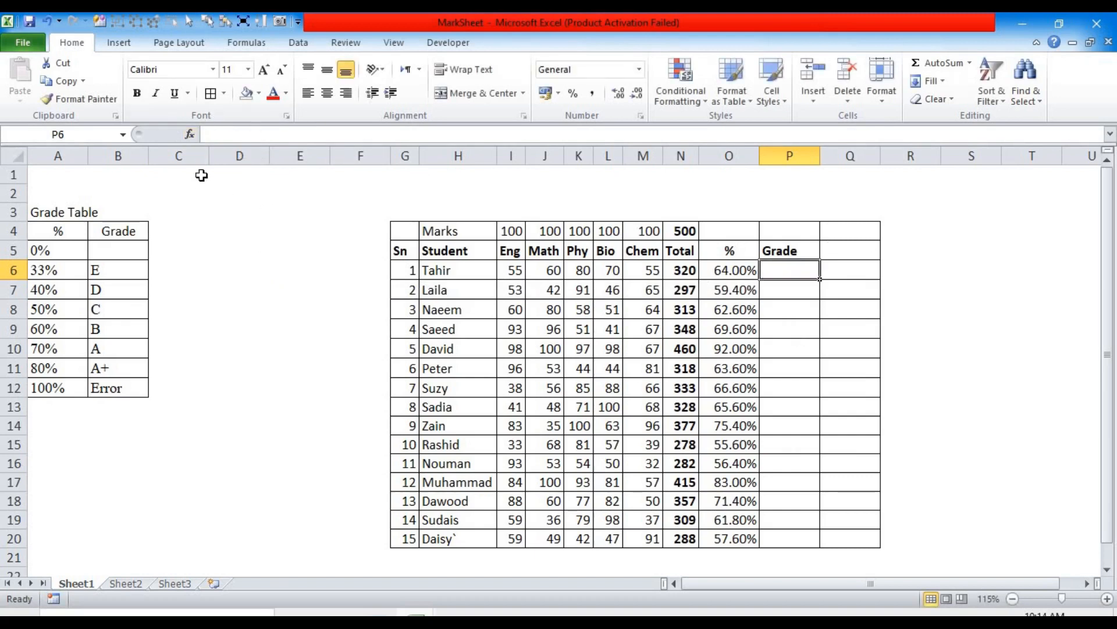
- Insert the LOOKUP function in P6, choosing the lookup_value,lookup_vector,result_vector argument list
{"action": "left_click", "coordinate": [190, 135]}
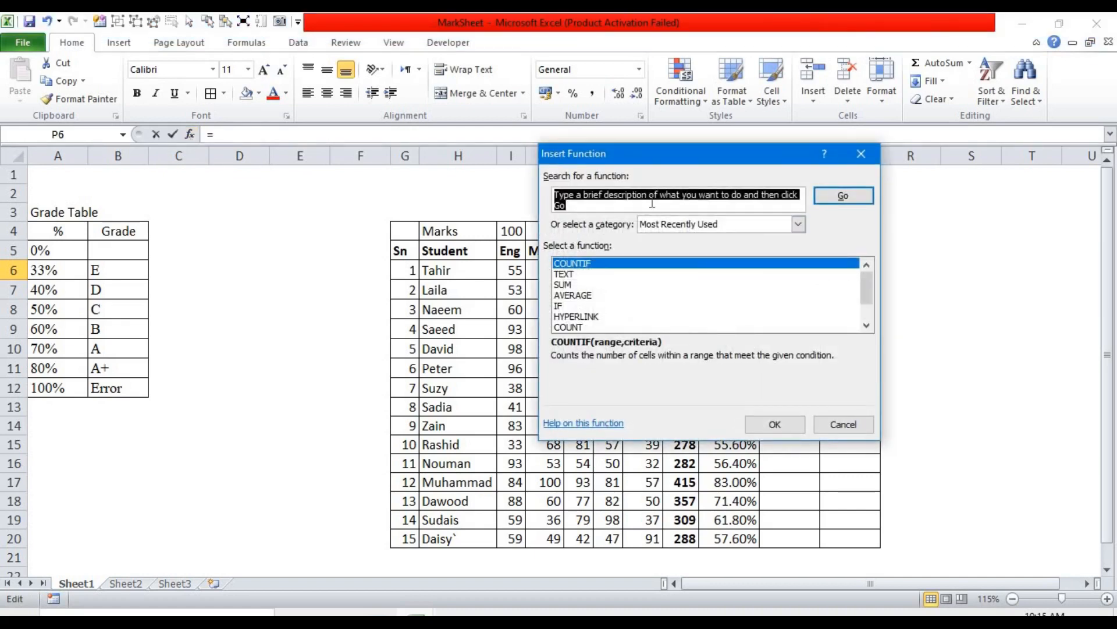
{"action": "left_click", "coordinate": [652, 203]}
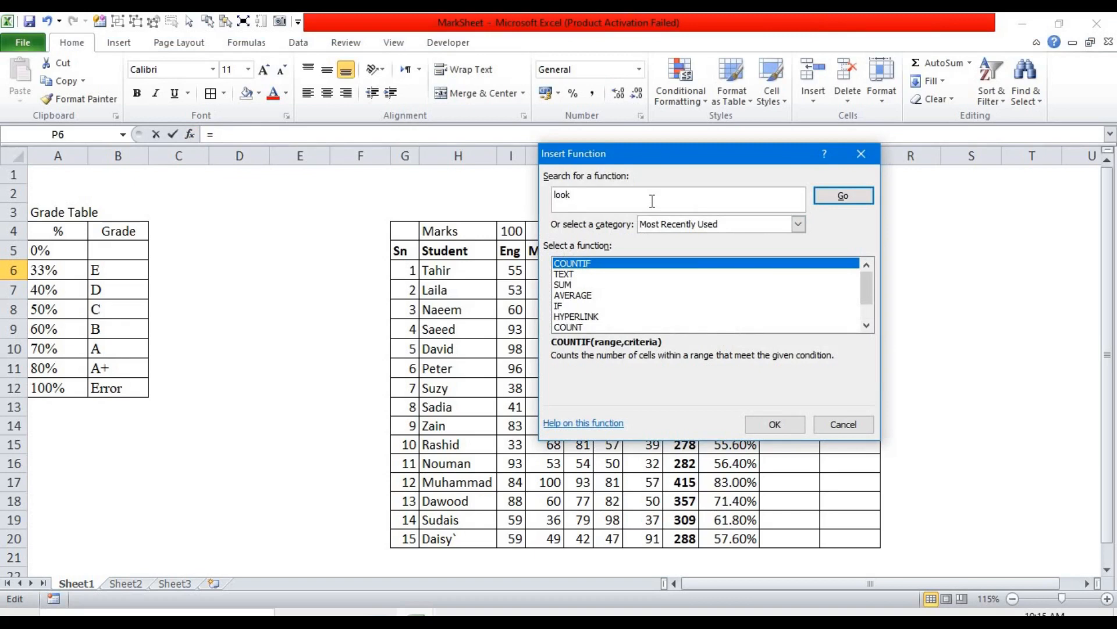
{"action": "key", "text": "Return"}
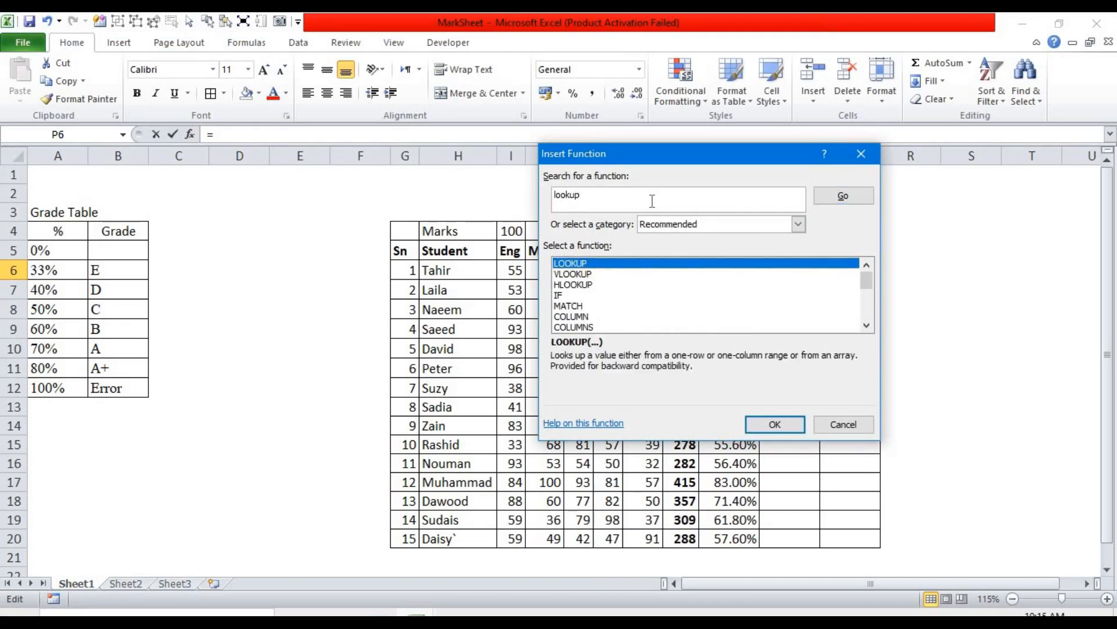
{"action": "left_click", "coordinate": [788, 422]}
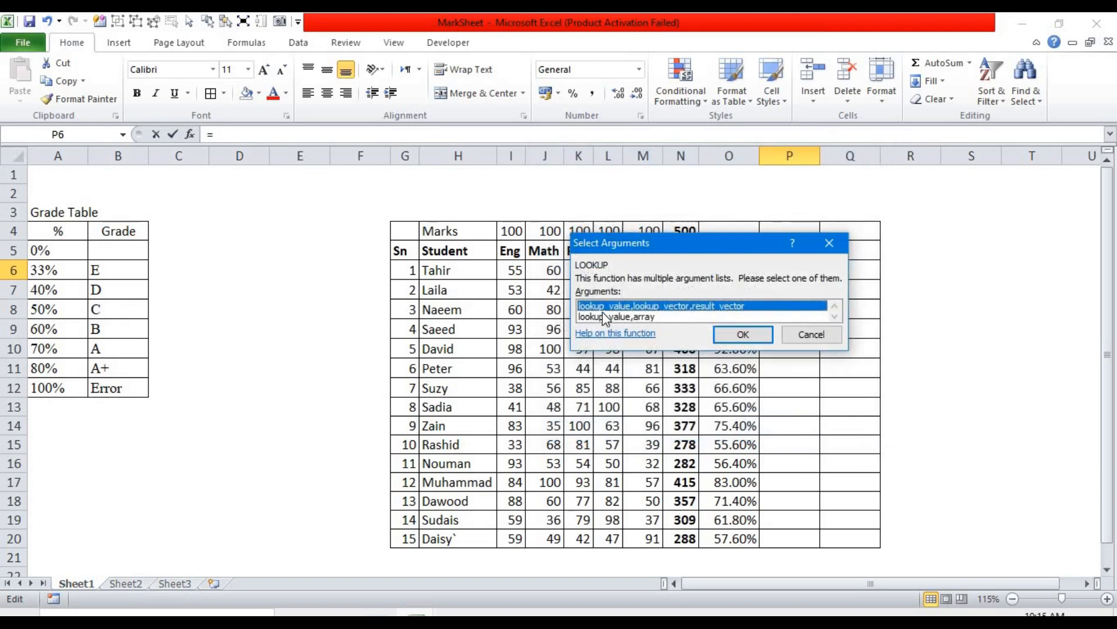
{"action": "left_click", "coordinate": [756, 335]}
- Set the LOOKUP function's Lookup_value to O6, the first student's percentage
{"action": "left_click_drag", "start_coordinate": [673, 192], "coordinate": [585, 325]}
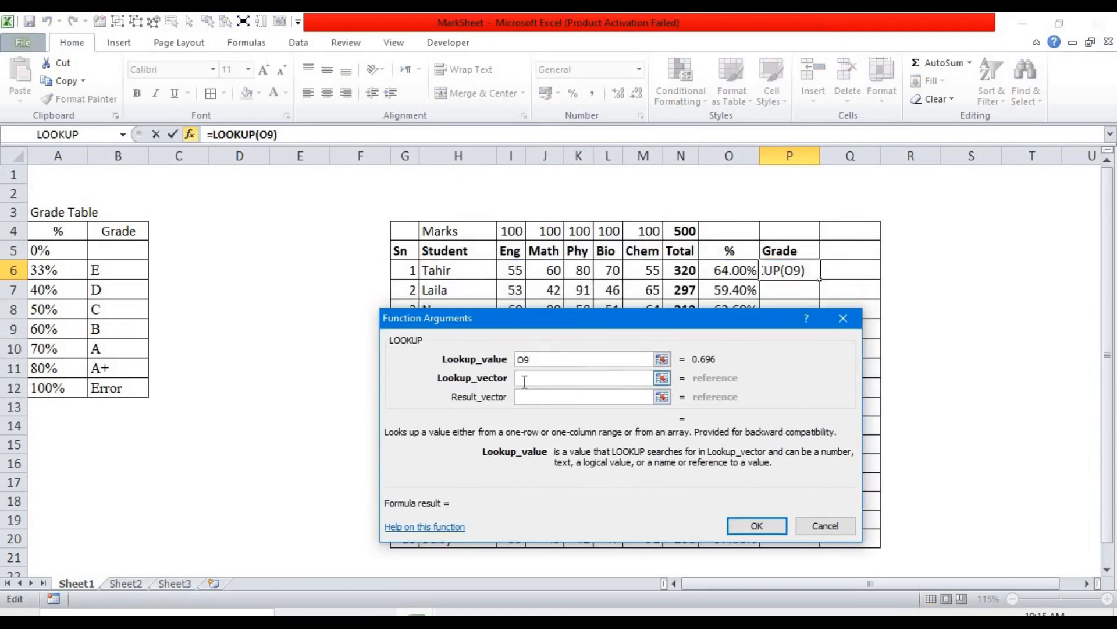
{"action": "left_click", "coordinate": [668, 361]}
{"action": "type", "text": "+"}
{"action": "left_click", "coordinate": [670, 366]}
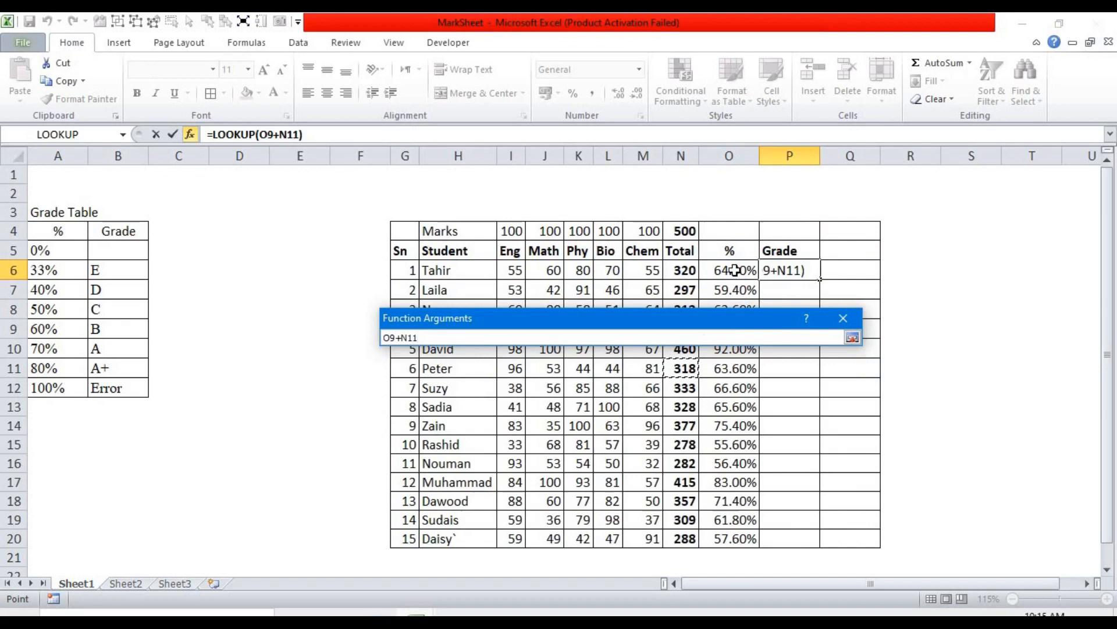
{"action": "left_click_drag", "start_coordinate": [418, 338], "coordinate": [347, 337]}
{"action": "key", "text": "BackSpace"}
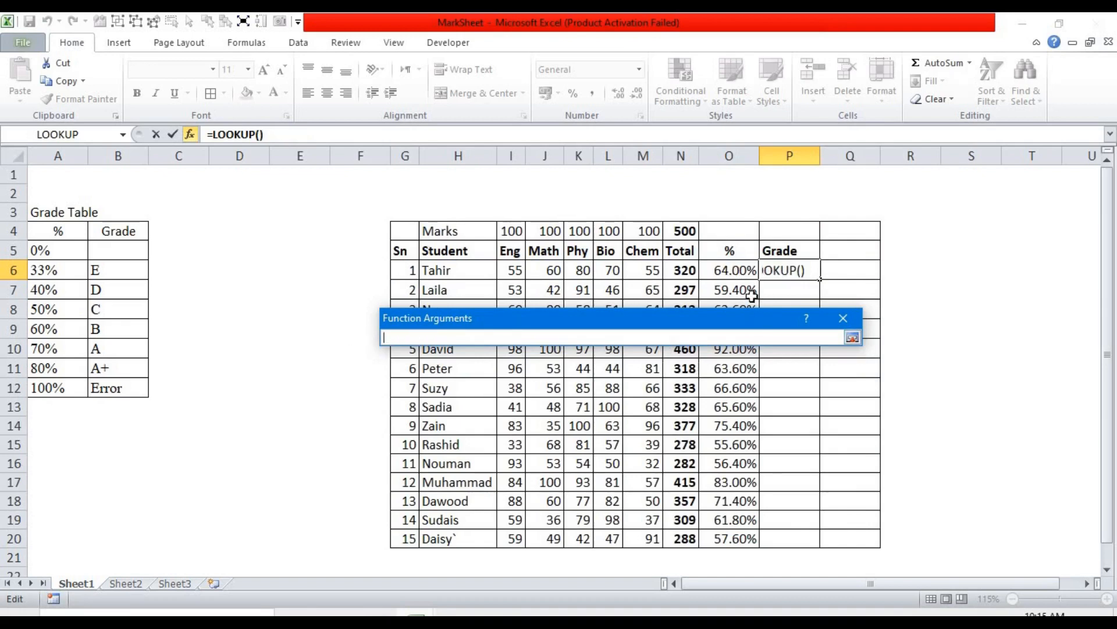
{"action": "left_click", "coordinate": [724, 270]}
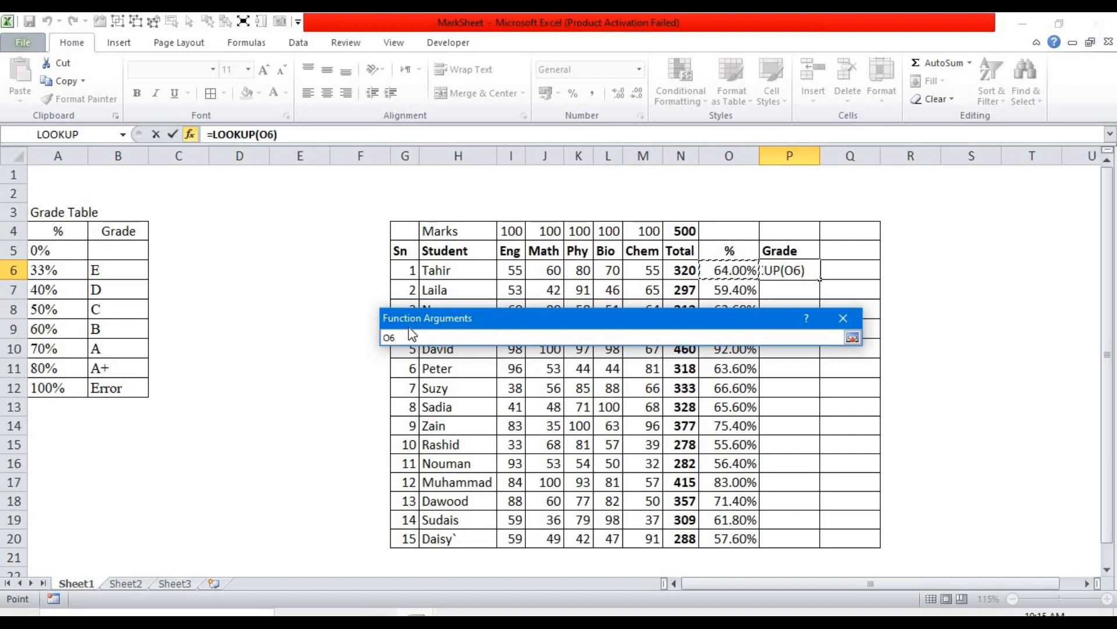
{"action": "left_click", "coordinate": [853, 339]}
- Set Lookup_vector to A5:A12 and Result_vector to B5:B12, and accept the LOOKUP function in P6
{"action": "left_click", "coordinate": [544, 378]}
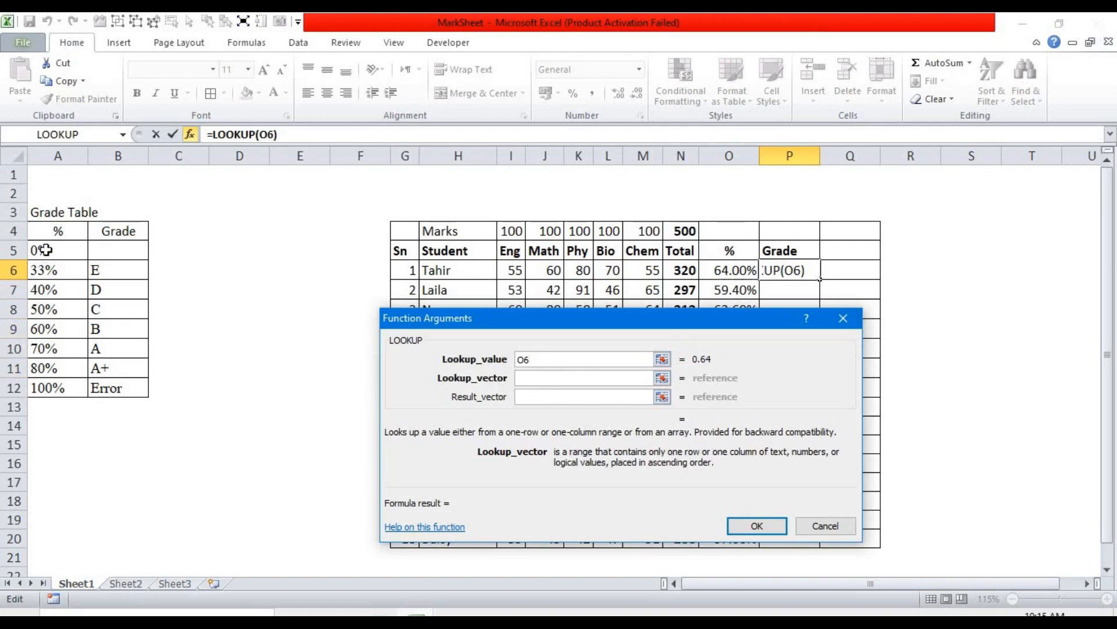
{"action": "left_click_drag", "start_coordinate": [45, 250], "coordinate": [38, 385]}
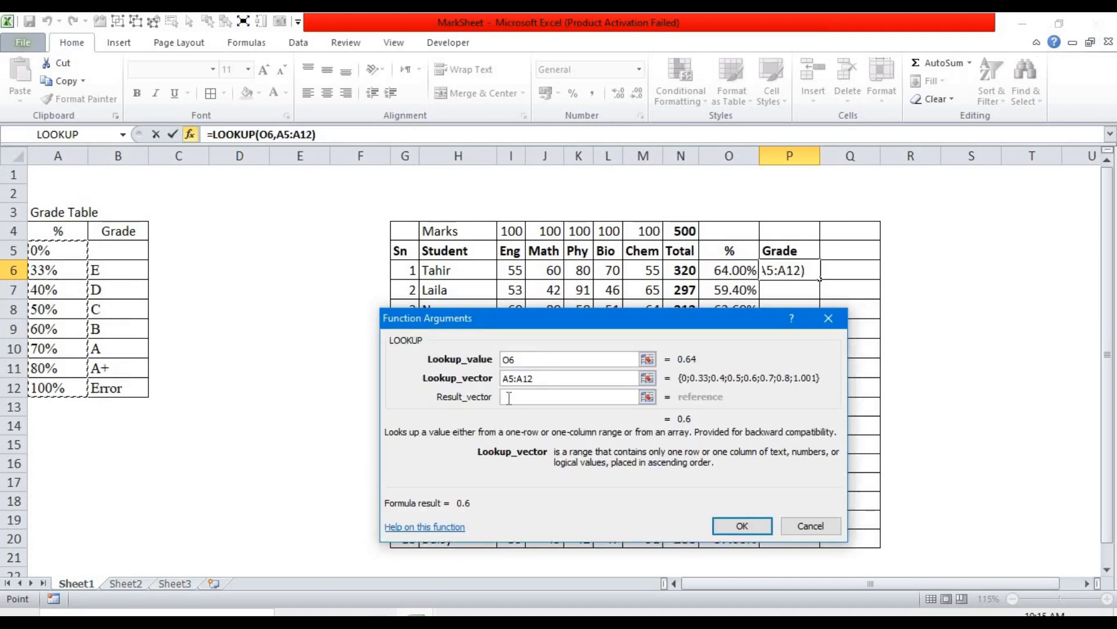
{"action": "left_click", "coordinate": [508, 396]}
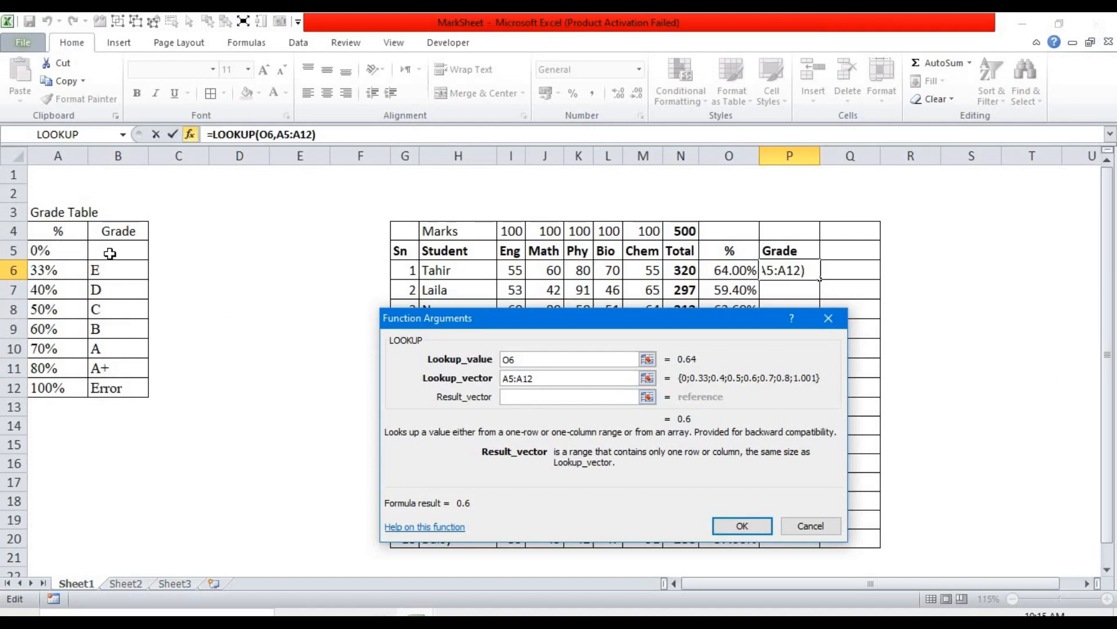
{"action": "left_click_drag", "start_coordinate": [109, 254], "coordinate": [110, 388]}
{"action": "left_click", "coordinate": [712, 536]}
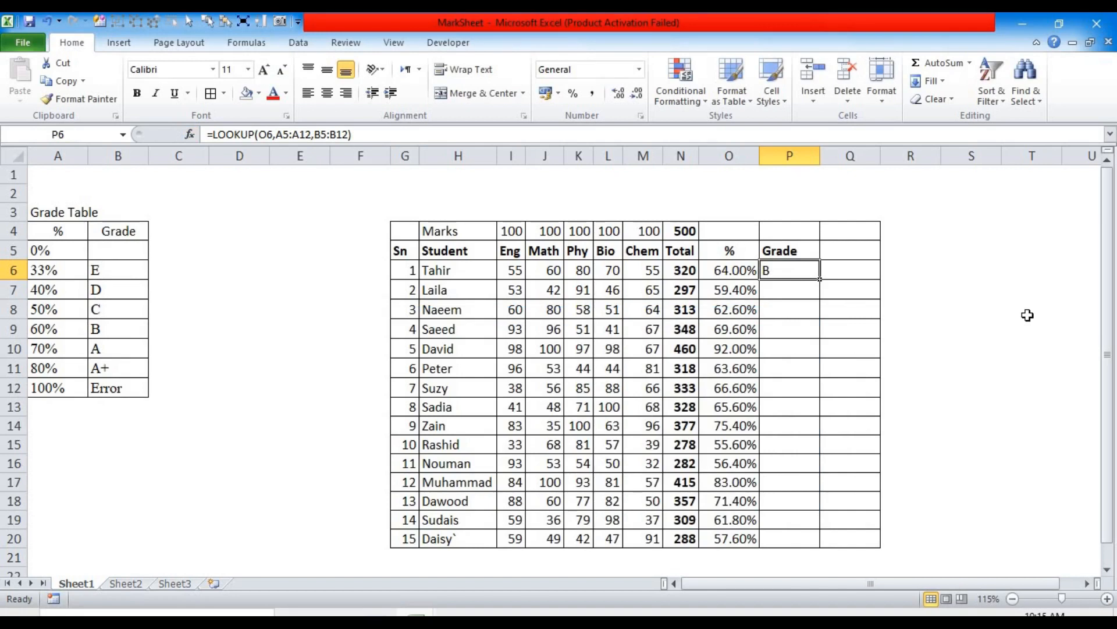
- Re-enter the grade formula in P6 as a LOOKUP with O6, the first student's percentage, as its lookup value
{"action": "type", "text": "="}
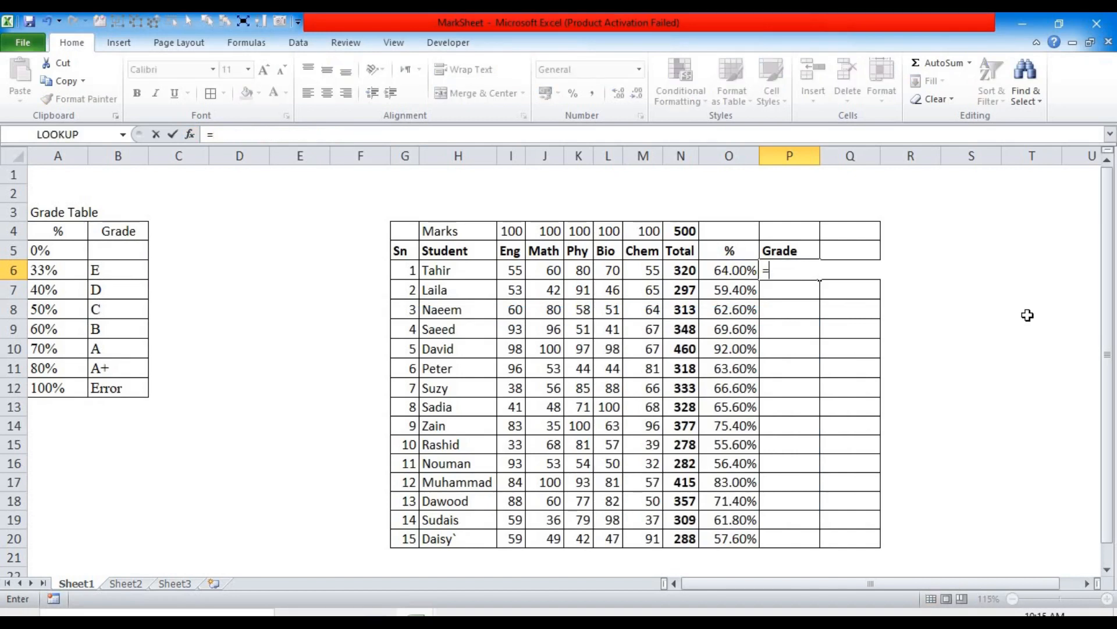
{"action": "type", "text": "lookup"}
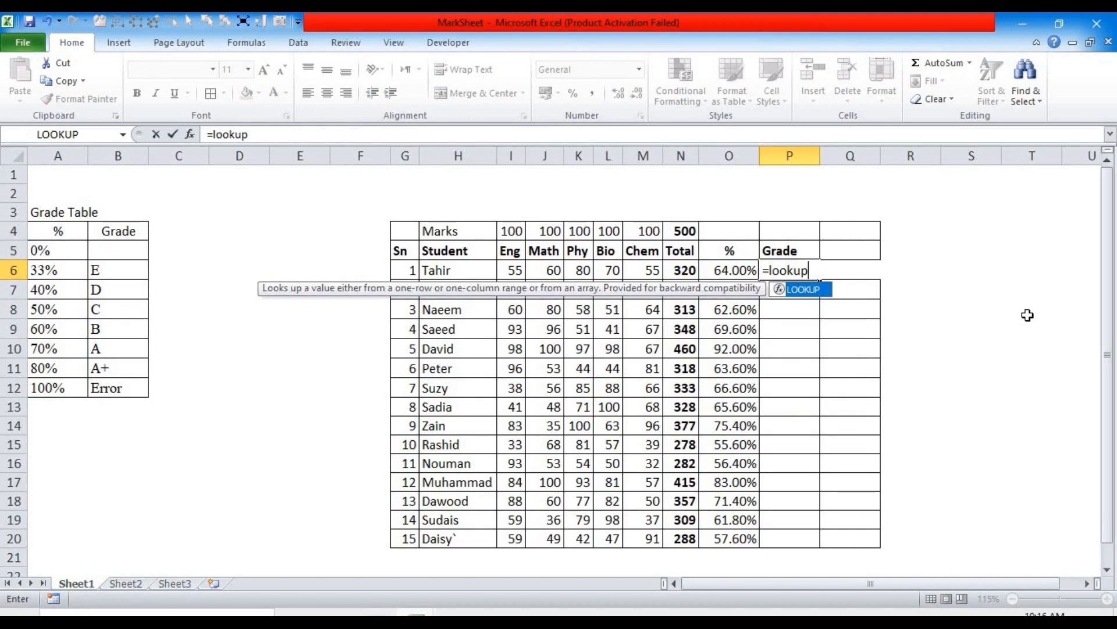
{"action": "key", "text": "Tab"}
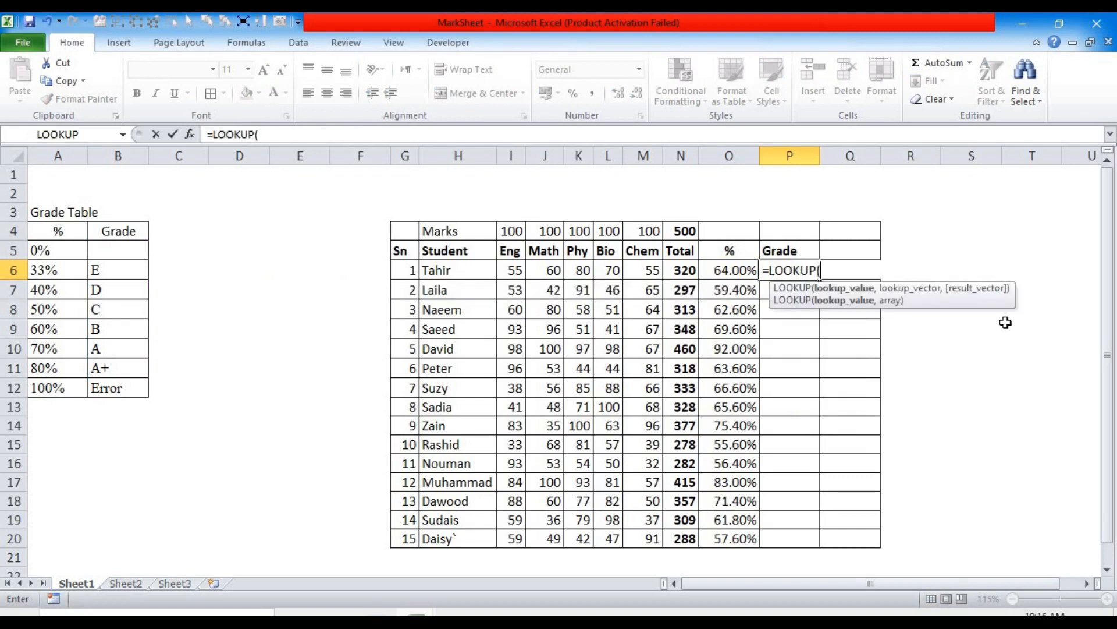
{"action": "left_click", "coordinate": [721, 273]}
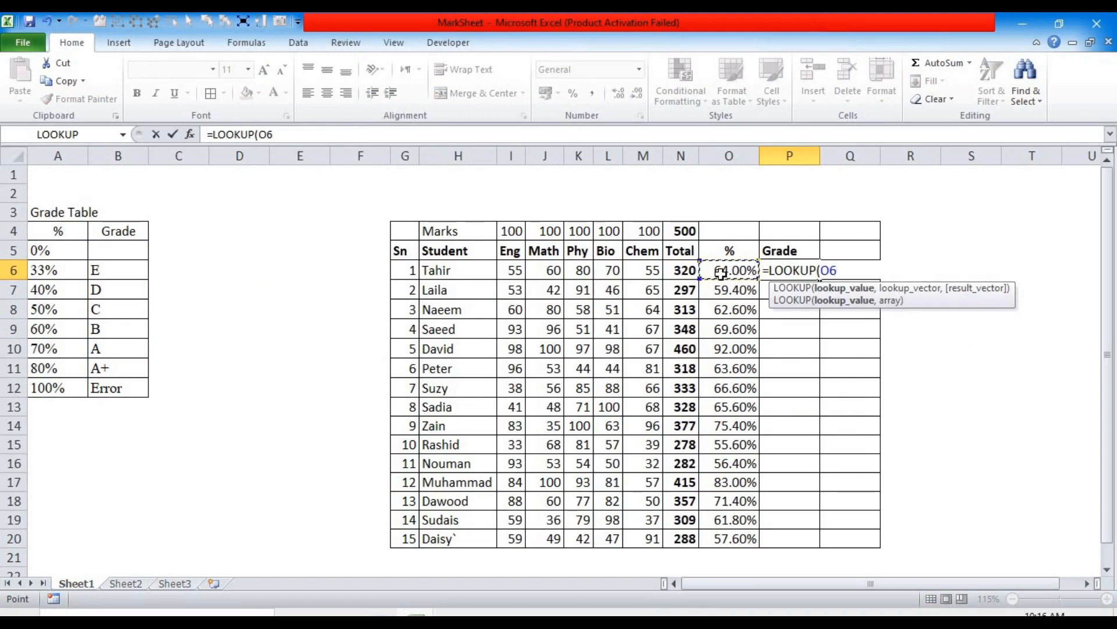
{"action": "type", "text": ","}
{"action": "key", "text": "BackSpace"}
{"action": "left_click", "coordinate": [852, 289]}
{"action": "left_click", "coordinate": [846, 271]}
{"action": "type", "text": ","}
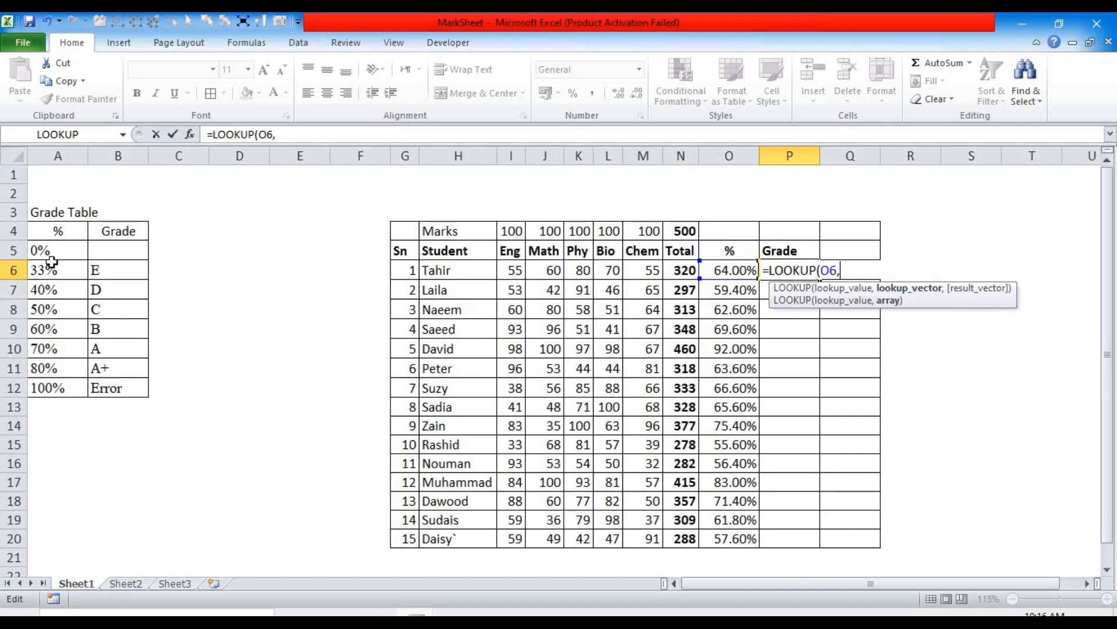
- Complete the LOOKUP formula in P6 with A5:A12 as the lookup vector and B5:B12 as the result vector
{"action": "left_click_drag", "start_coordinate": [43, 250], "coordinate": [45, 381]}
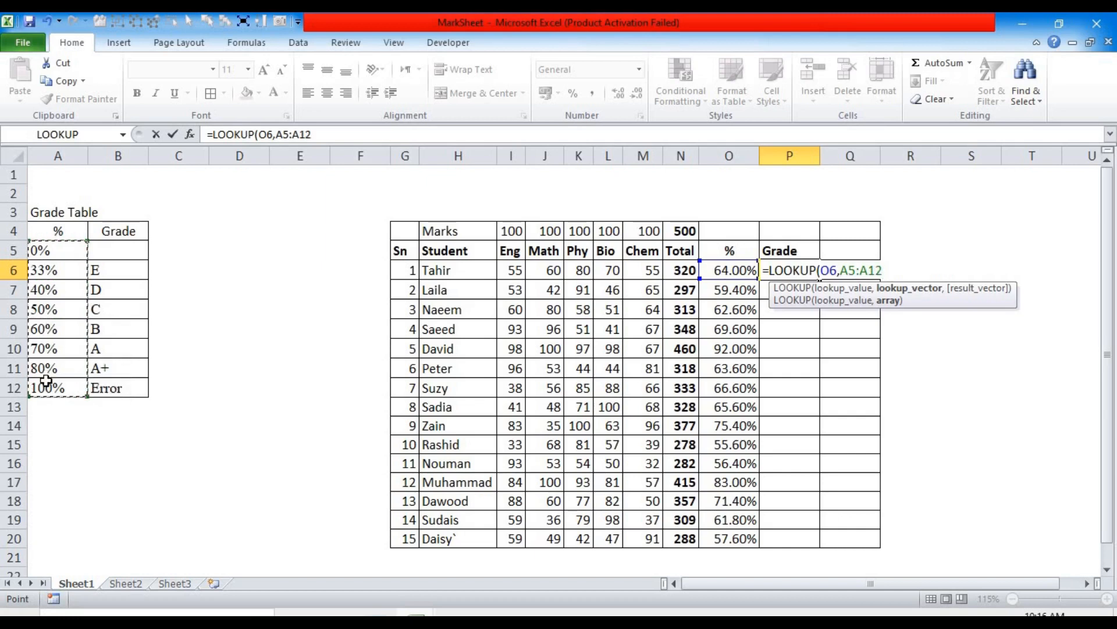
{"action": "type", "text": ","}
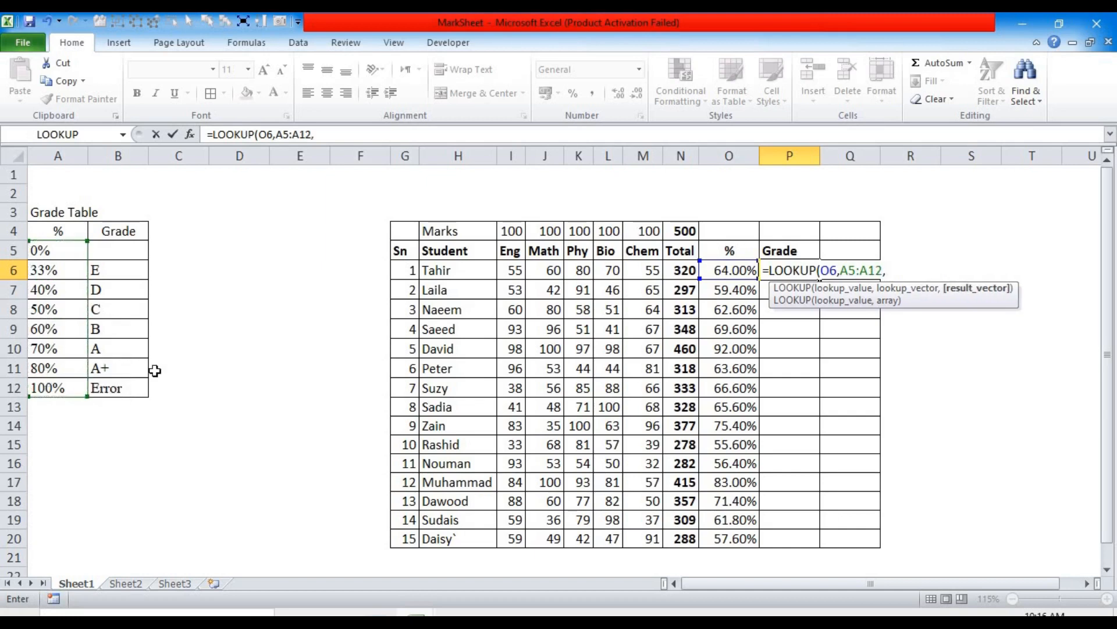
{"action": "left_click_drag", "start_coordinate": [113, 250], "coordinate": [109, 391]}
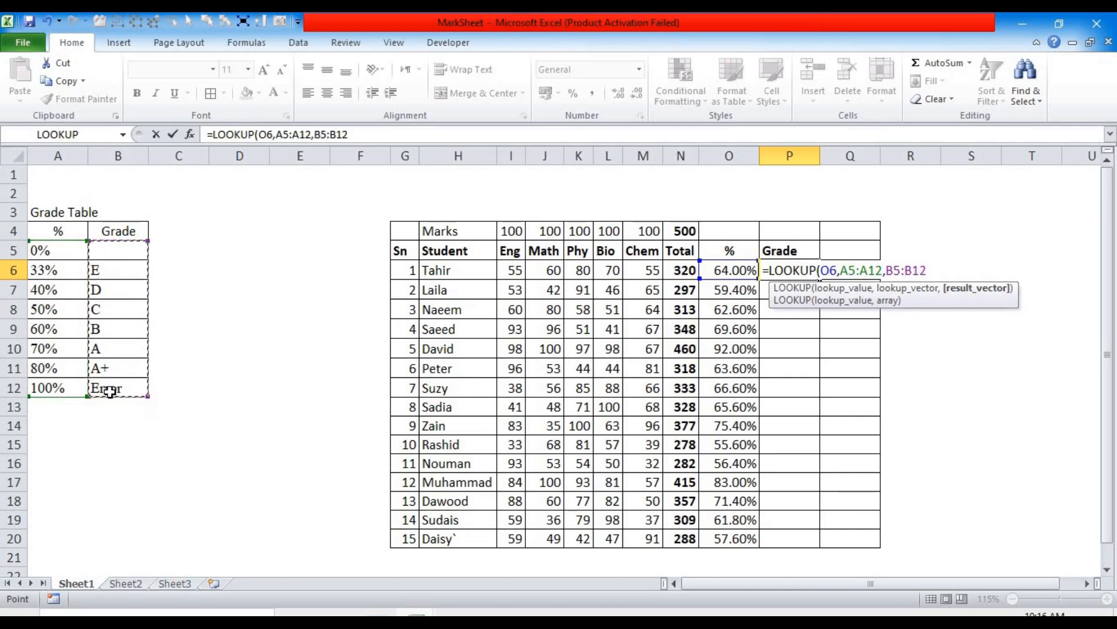
{"action": "key", "text": "Return"}
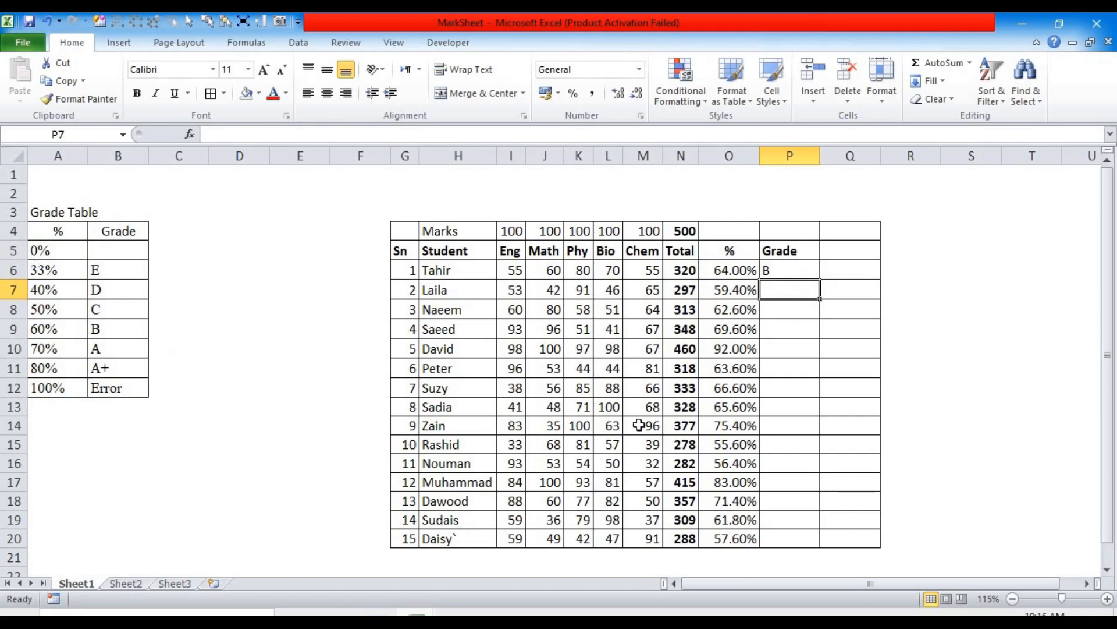
- Make the P6 formula's vectors absolute references, $A$5:$A$12 and $B$5:$B$12
{"action": "left_click", "coordinate": [786, 272]}
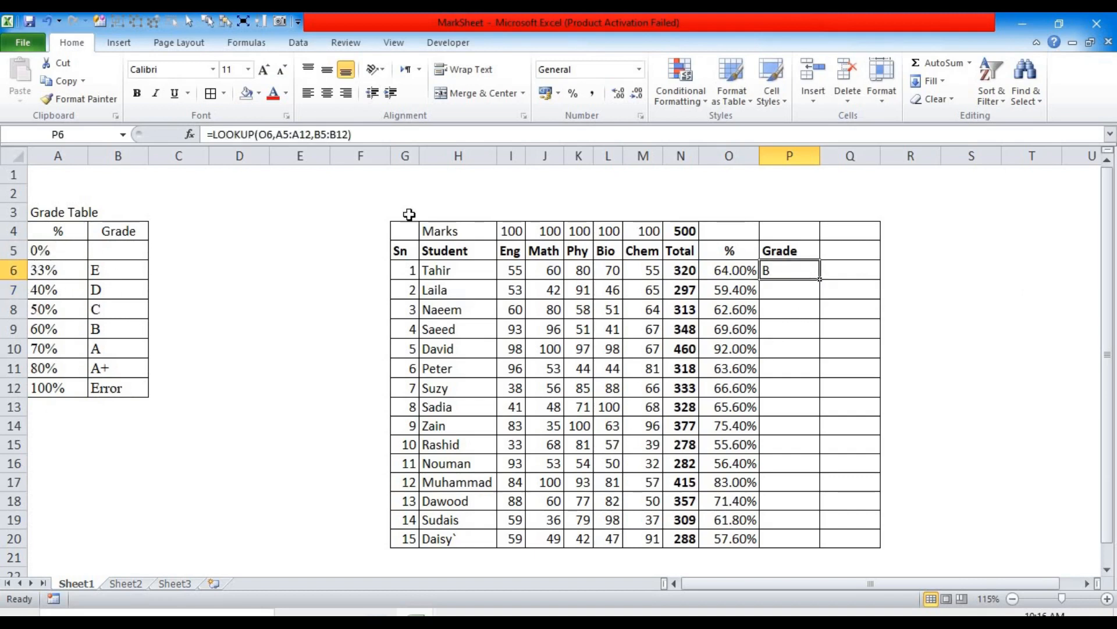
{"action": "left_click", "coordinate": [301, 134]}
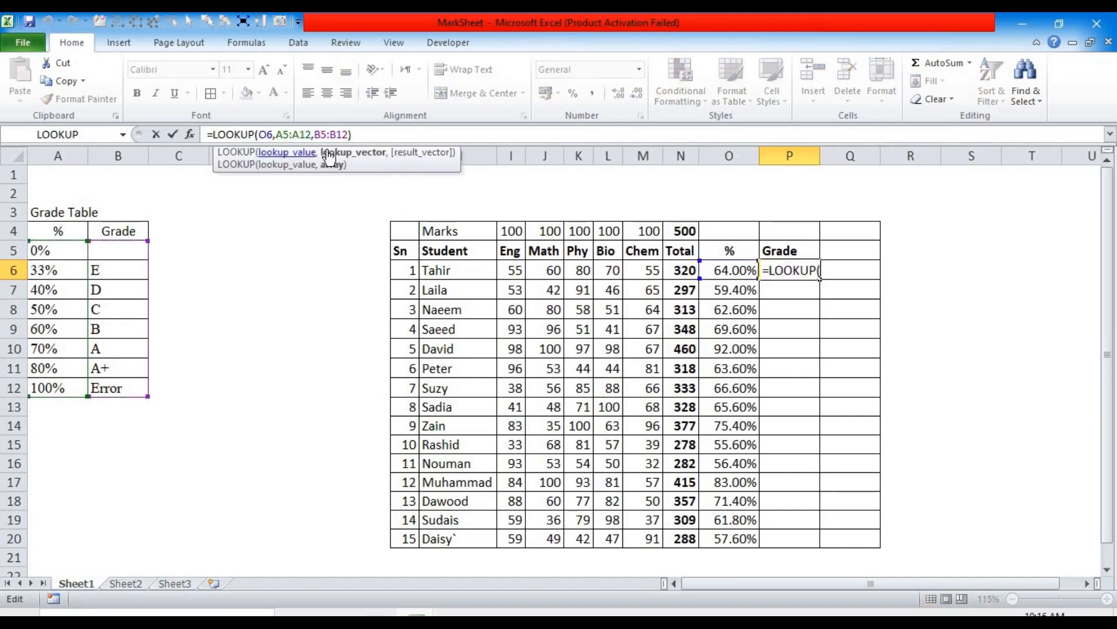
{"action": "left_click", "coordinate": [364, 162]}
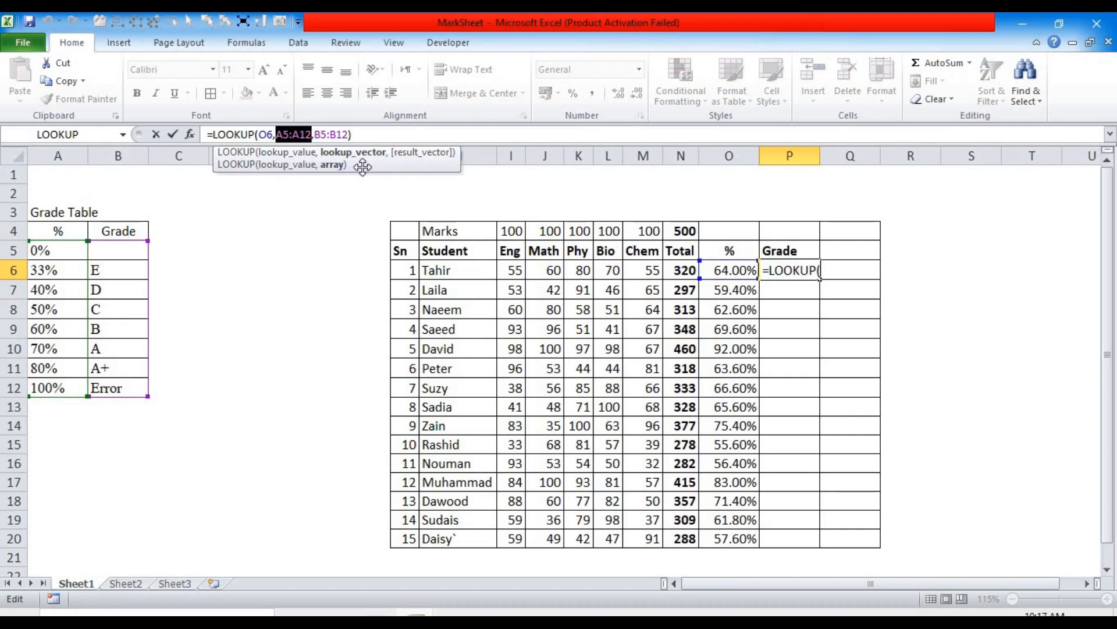
{"action": "key", "text": "F4"}
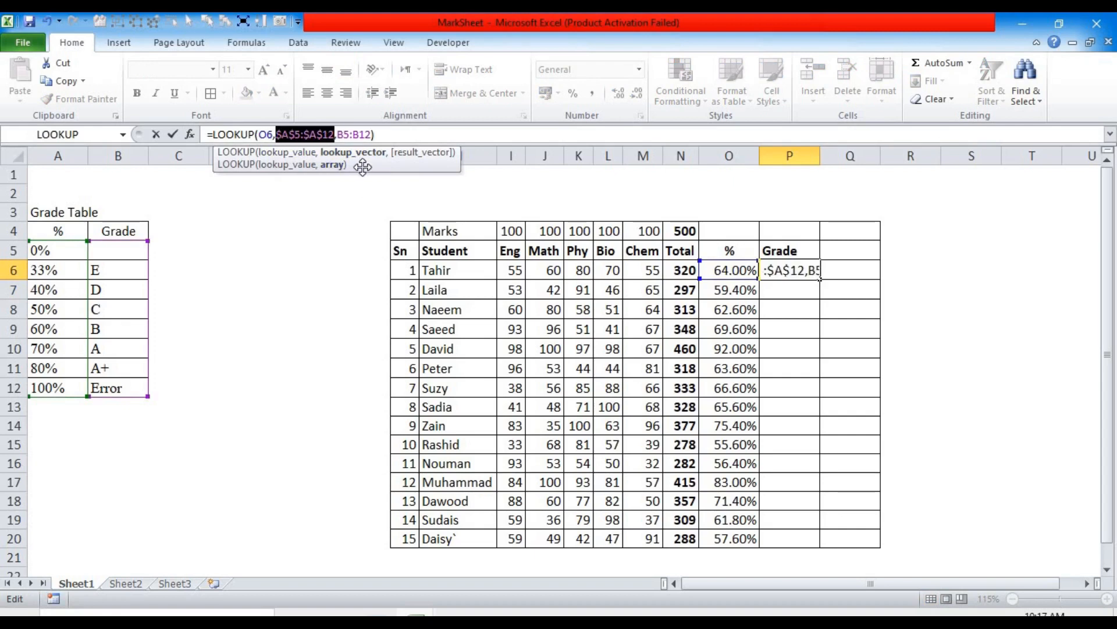
{"action": "left_click", "coordinate": [410, 155]}
{"action": "key", "text": "F4"}
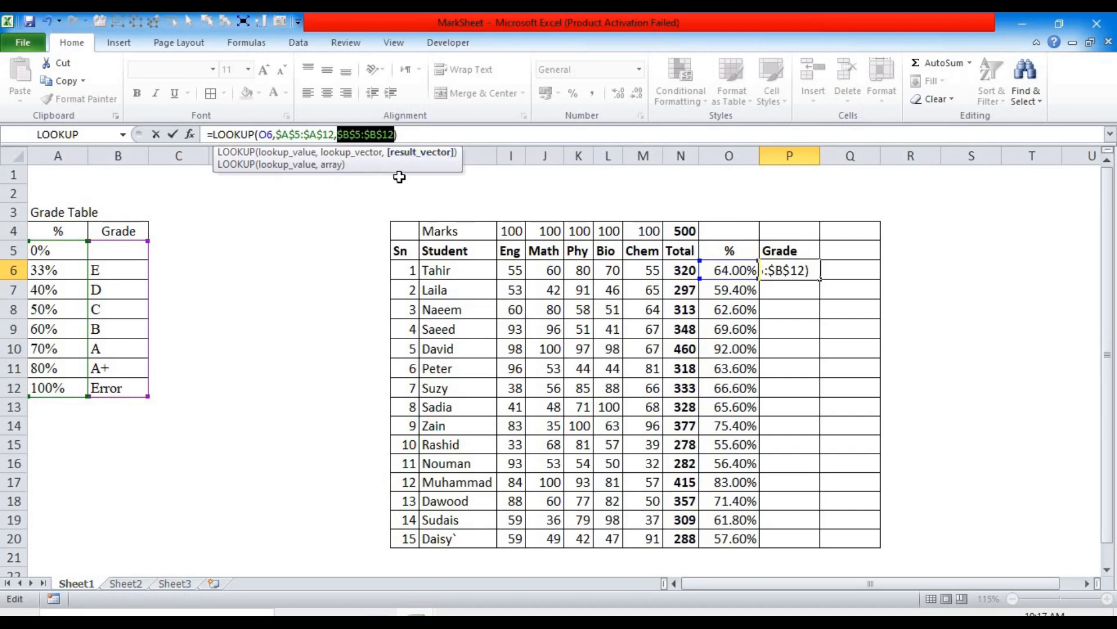
{"action": "key", "text": "Return"}
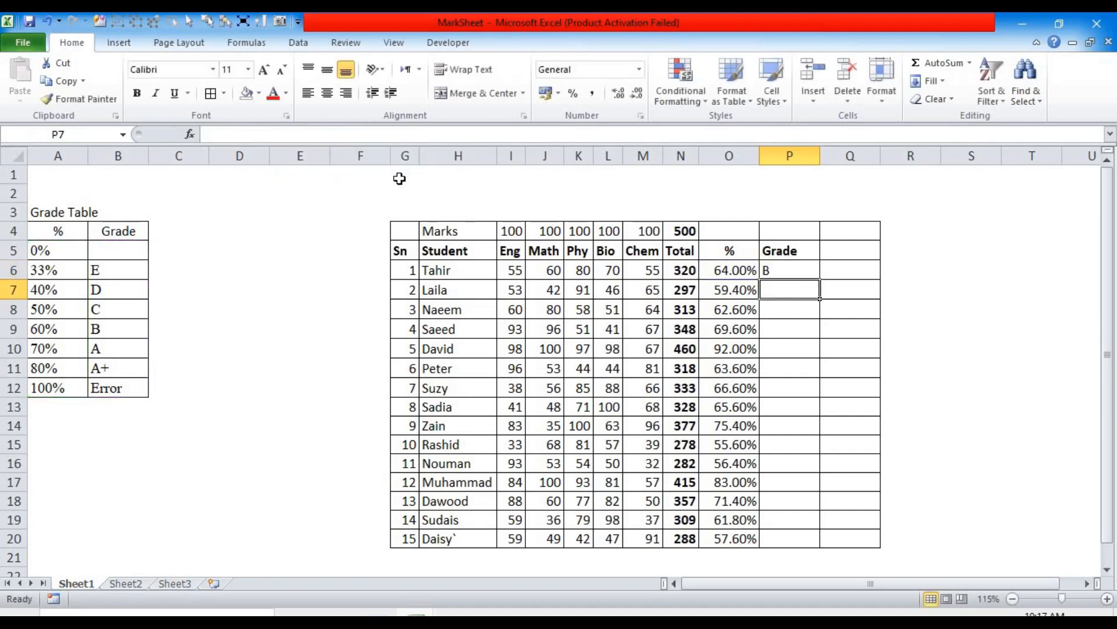
- Fill the P6 grade formula down through P20 and narrow the Grade column
{"action": "left_click_drag", "start_coordinate": [779, 270], "coordinate": [812, 521]}
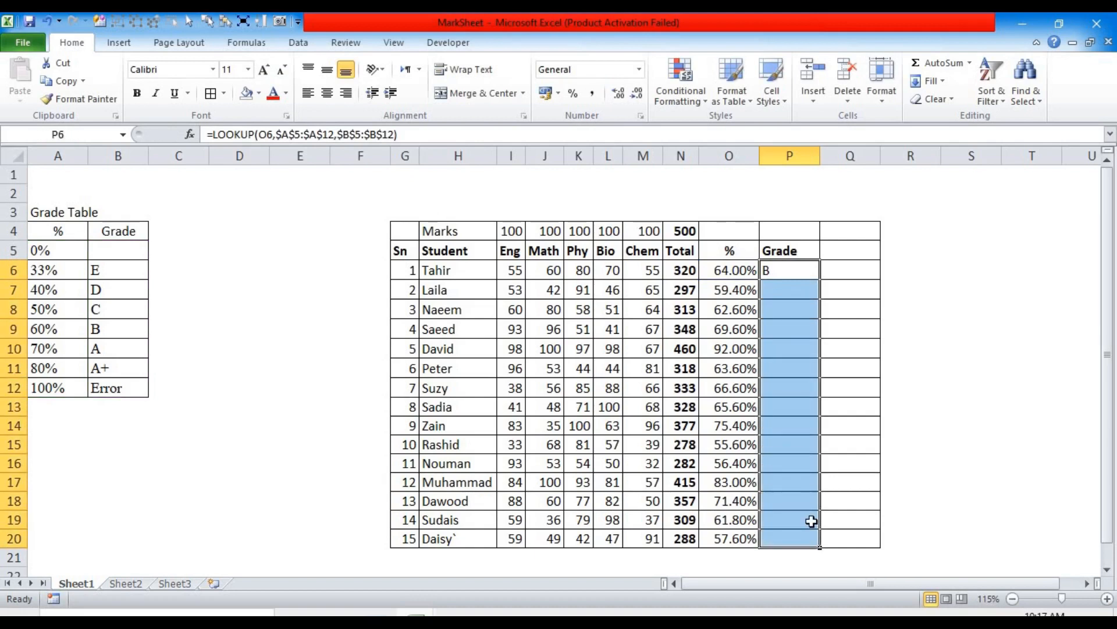
{"action": "key", "text": "ctrl+d"}
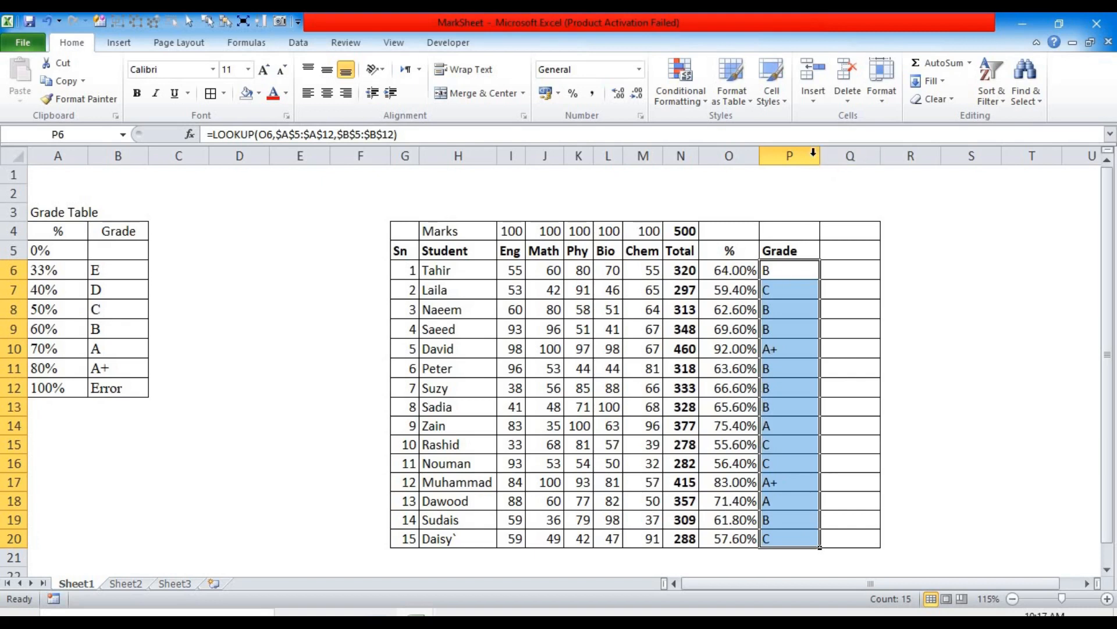
{"action": "left_click_drag", "start_coordinate": [816, 156], "coordinate": [802, 156]}
- Shorten the P5 header to "Grd" and autofit the width of column P
{"action": "left_click", "coordinate": [785, 251]}
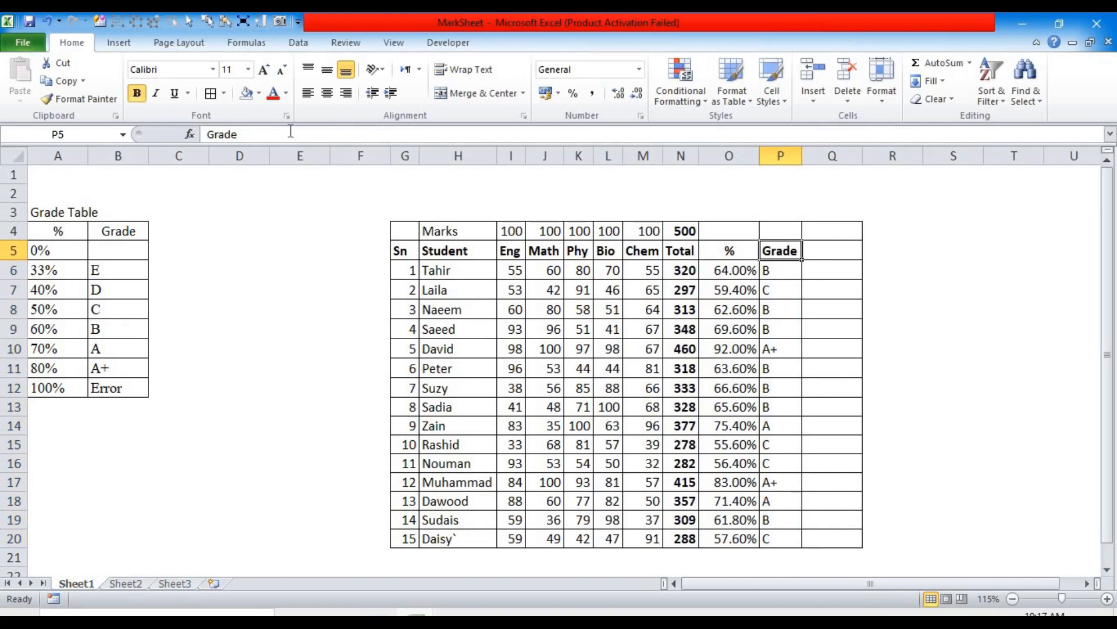
{"action": "left_click", "coordinate": [266, 132]}
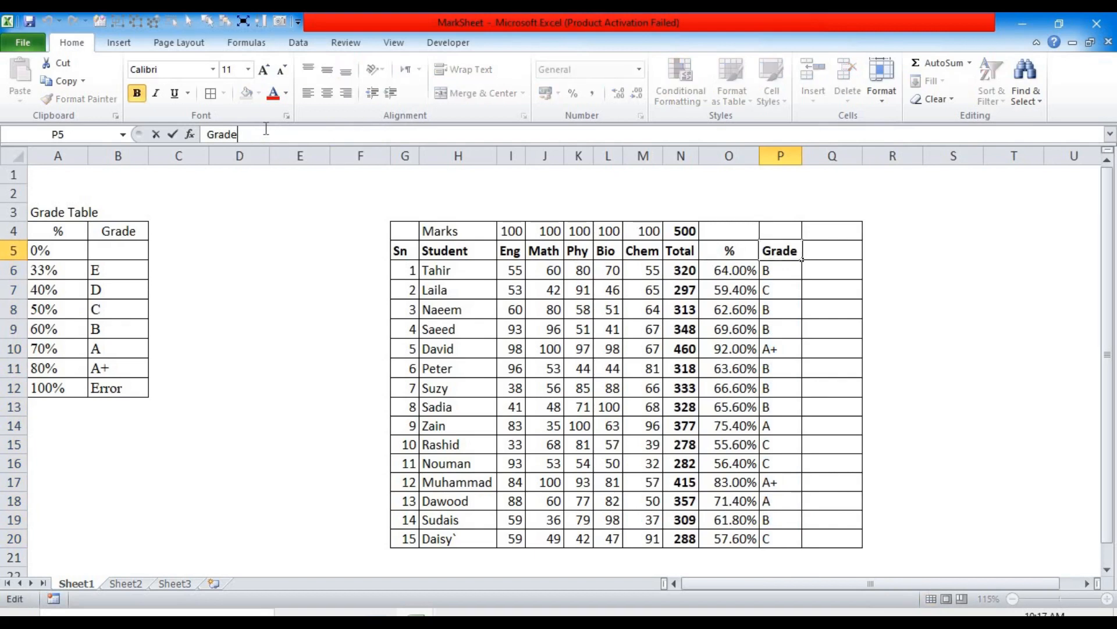
{"action": "key", "text": "BackSpace"}
{"action": "key", "text": "BackSpace"}
{"action": "key", "text": "BackSpace"}
{"action": "type", "text": "d"}
{"action": "key", "text": "Return"}
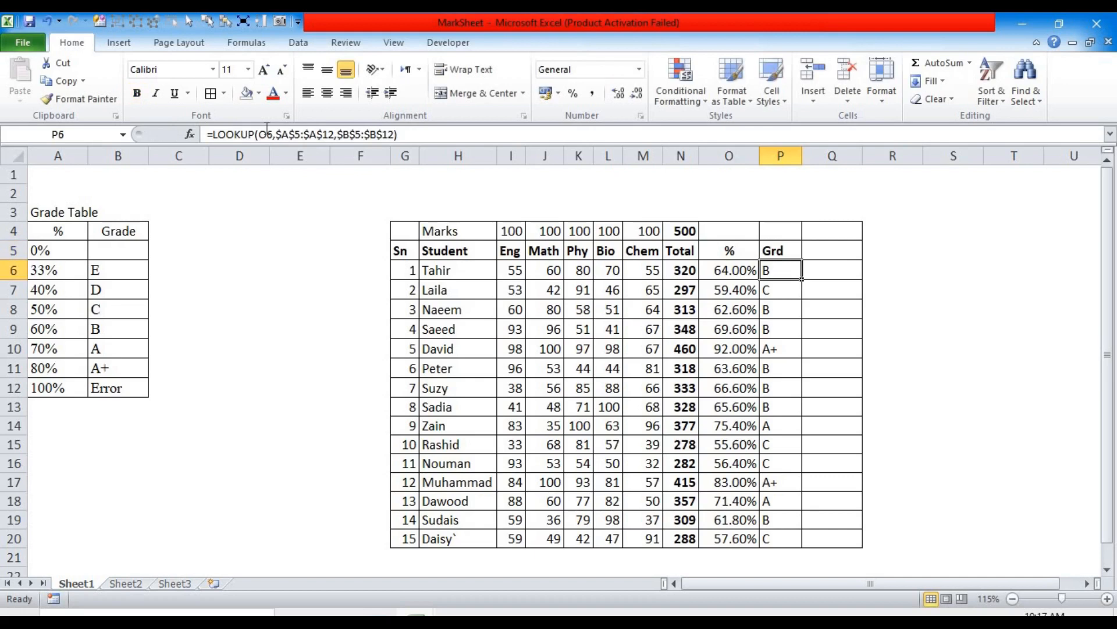
{"action": "double_click", "coordinate": [803, 149]}
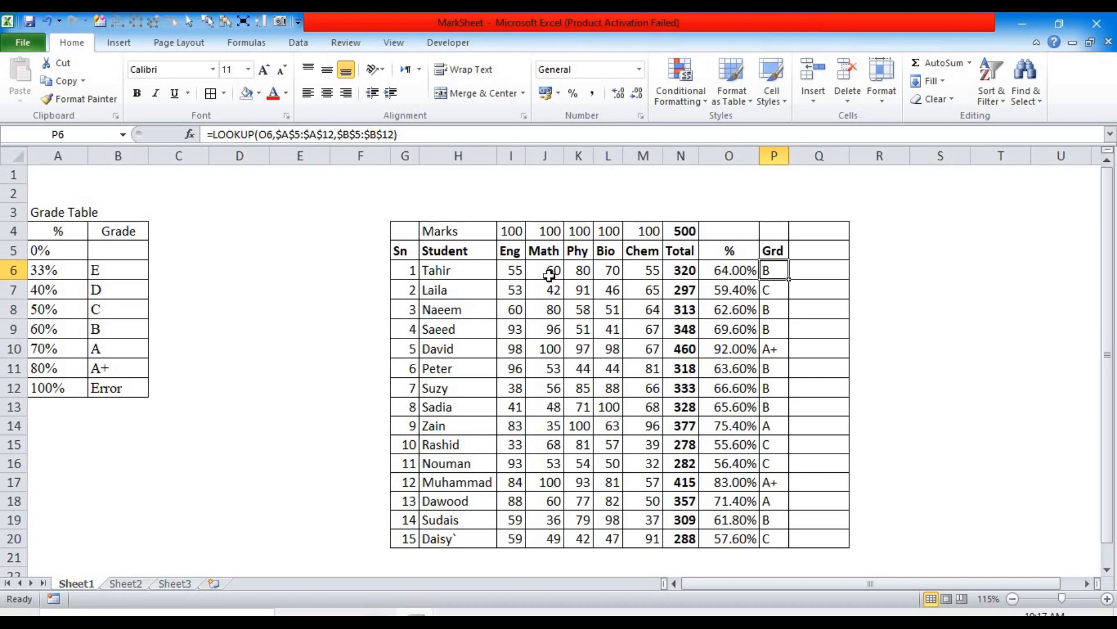
- Set the first student's marks in I6:M6 to 33 for all five subjects
{"action": "left_click", "coordinate": [515, 270]}
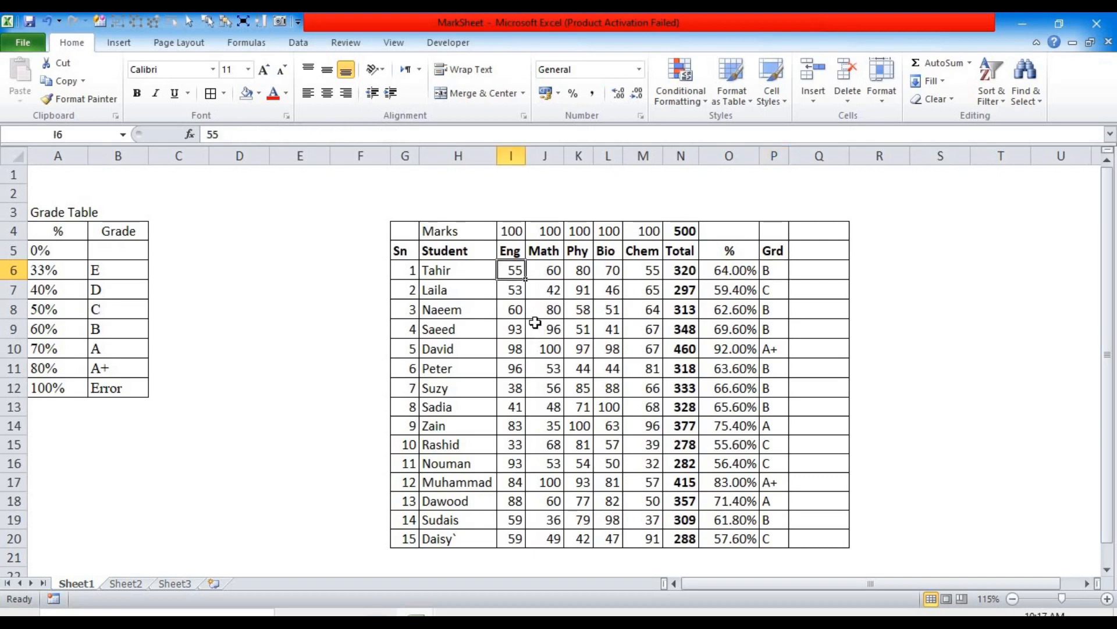
{"action": "type", "text": "3"}
{"action": "key", "text": "Tab"}
{"action": "type", "text": "33"}
{"action": "key", "text": "Tab"}
{"action": "type", "text": "33"}
{"action": "key", "text": "Tab"}
{"action": "type", "text": "33"}
{"action": "key", "text": "Tab"}
{"action": "type", "text": "3"}
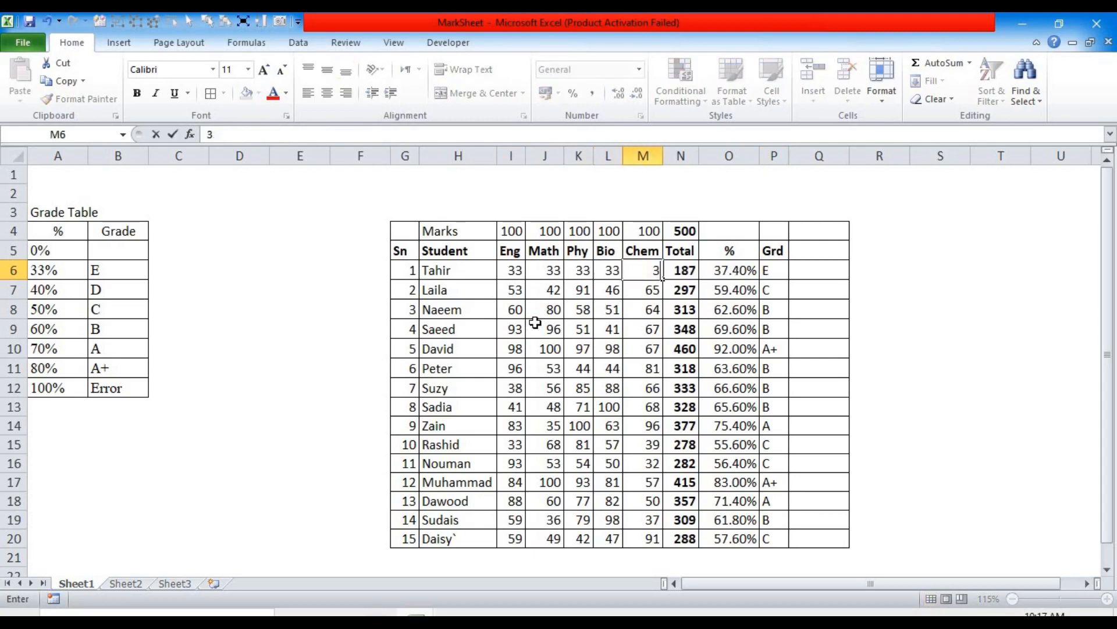
{"action": "type", "text": "3"}
{"action": "key", "text": "Tab"}
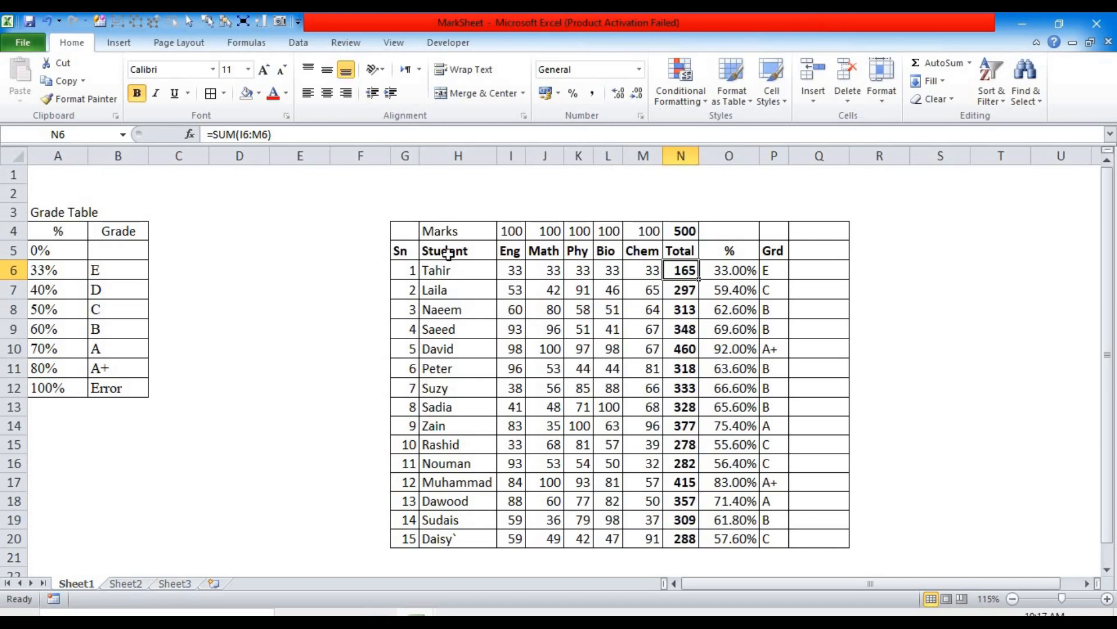
- Set the percentage threshold for grade E in A6 to 35%
{"action": "left_click", "coordinate": [43, 269]}
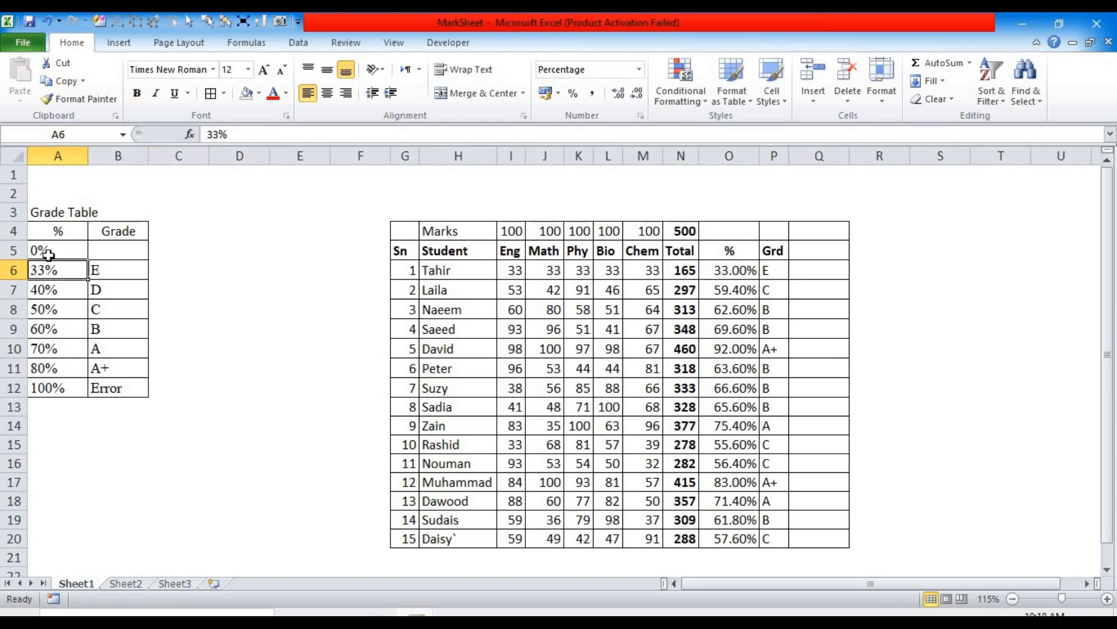
{"action": "key", "text": "F2"}
{"action": "key", "text": "Left"}
{"action": "key", "text": "BackSpace"}
{"action": "type", "text": "5"}
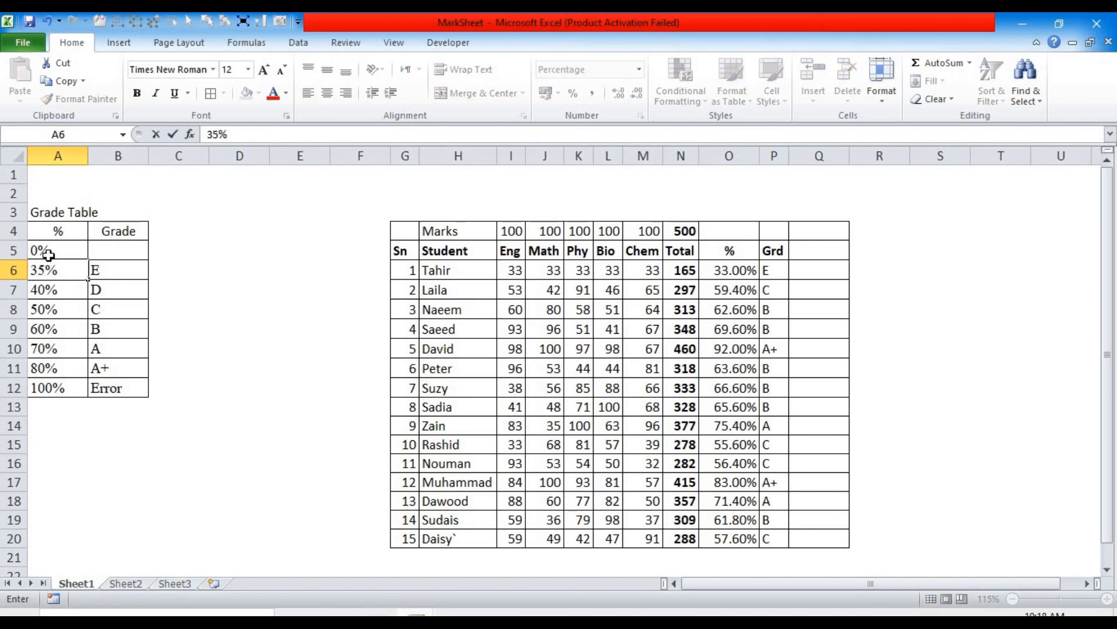
{"action": "key", "text": "Right"}
{"action": "key", "text": "Return"}
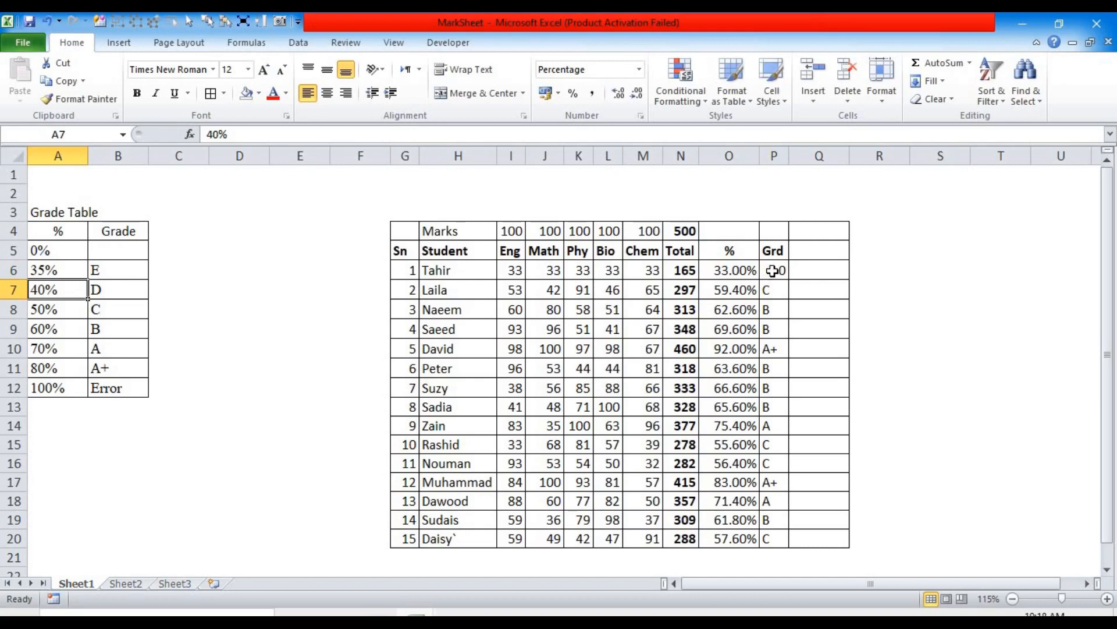
- Enter "Fial" in B5 as the grade for 0%
{"action": "left_click", "coordinate": [121, 249]}
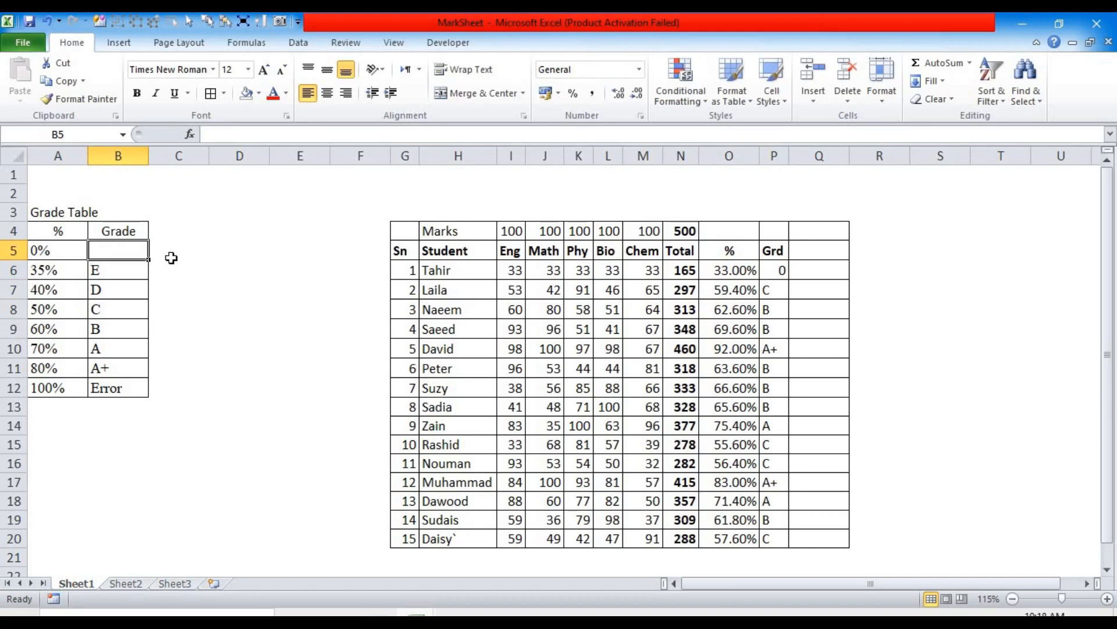
{"action": "type", "text": "Fial"}
{"action": "key", "text": "Return"}
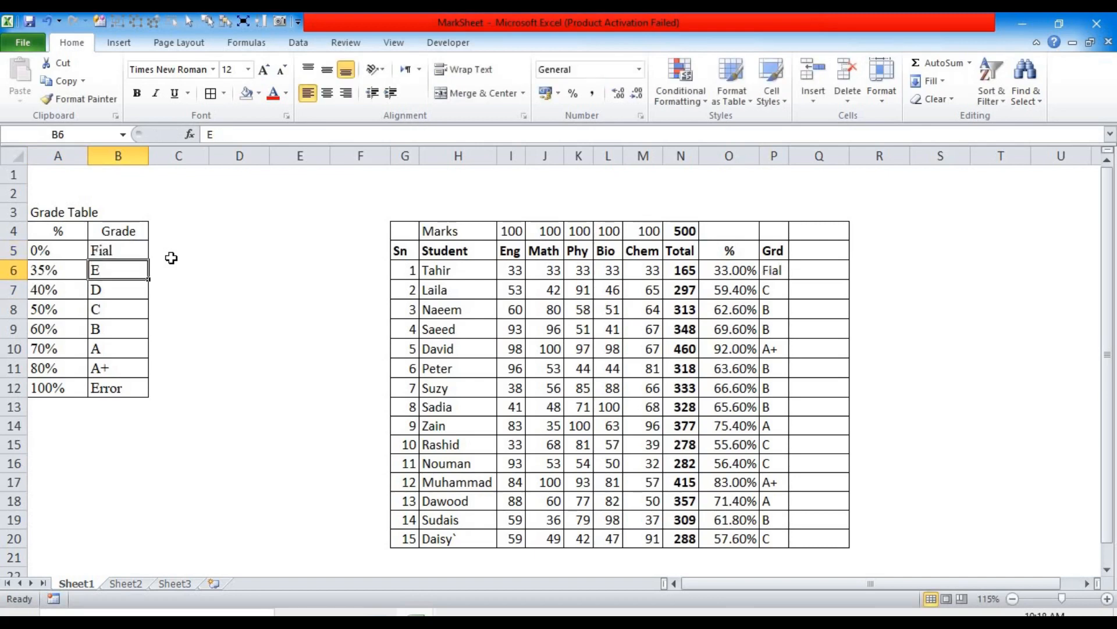
- Clear the grade text from B5 beside the 0% threshold
{"action": "left_click", "coordinate": [120, 249]}
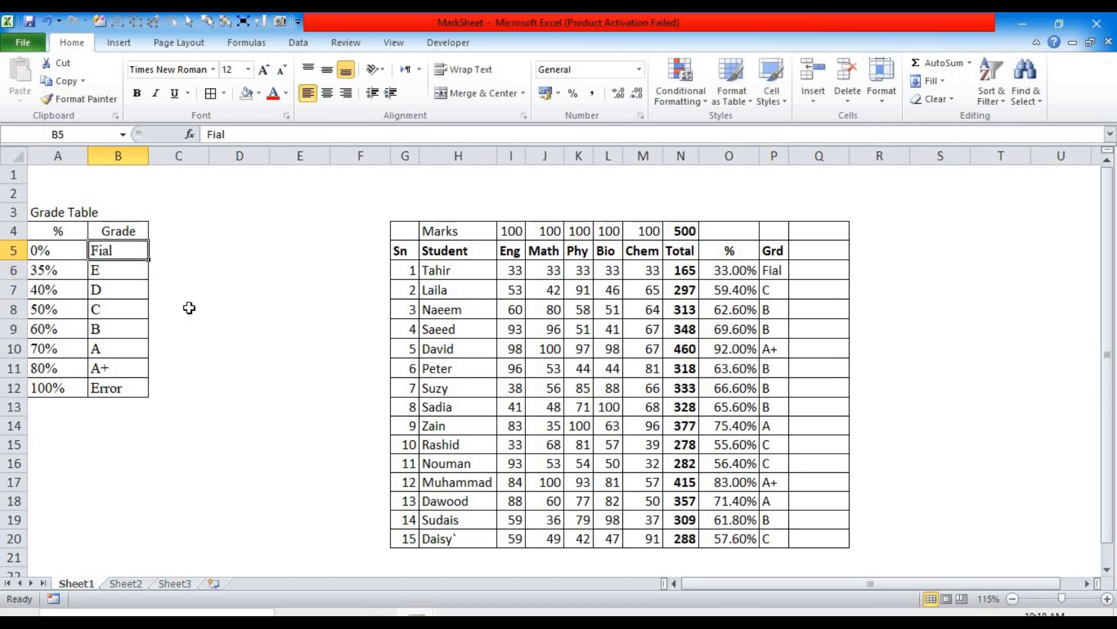
{"action": "key", "text": "BackSpace"}
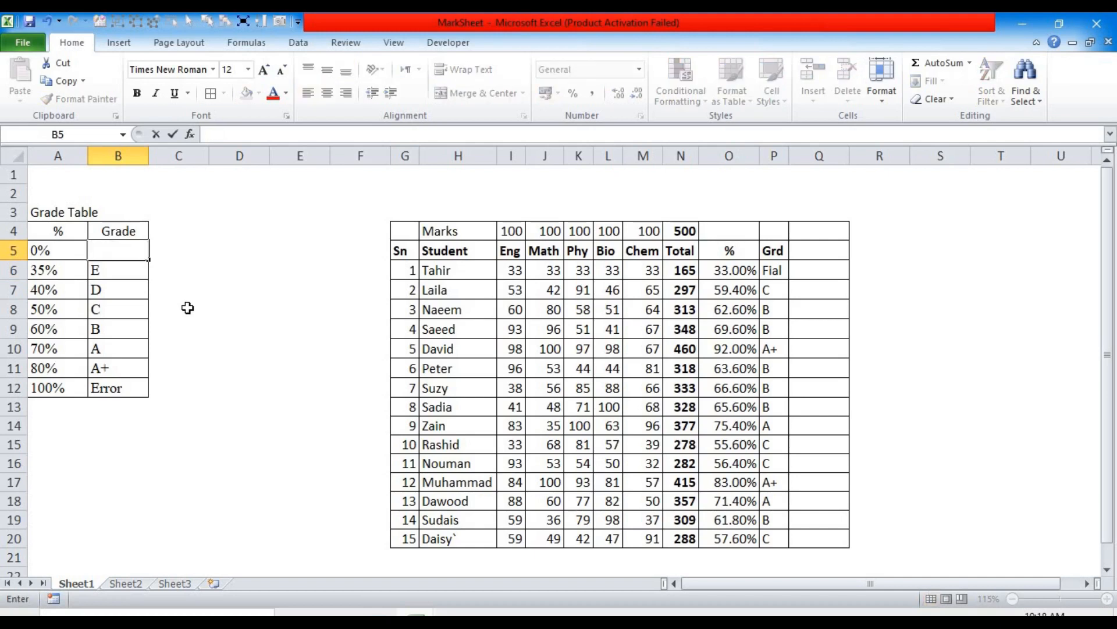
{"action": "key", "text": "Return"}
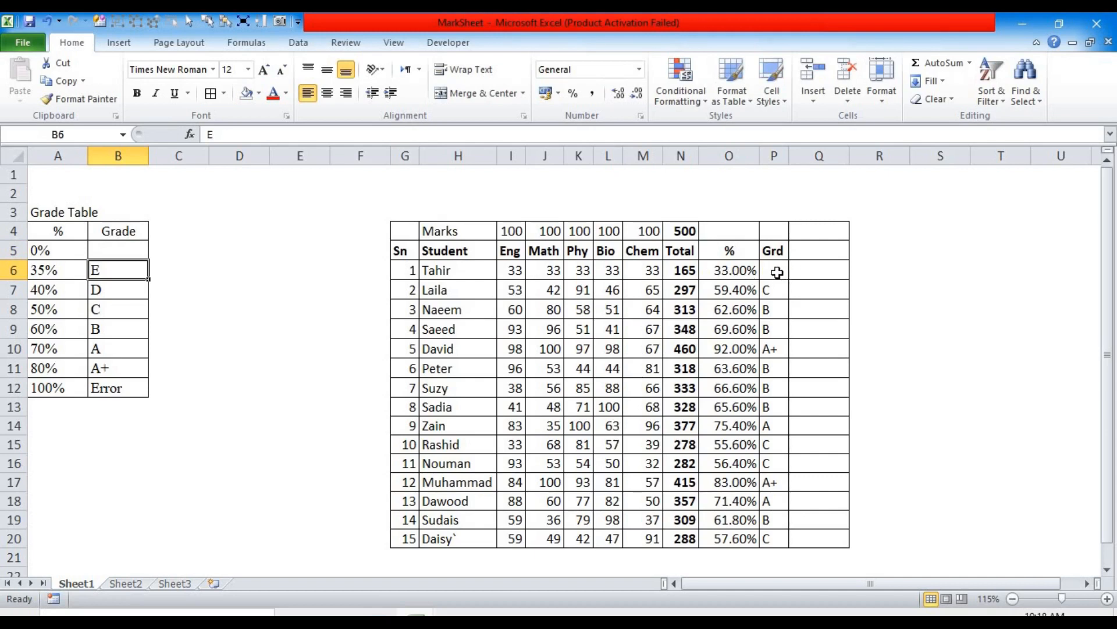
- Set the grade E threshold in A6 back to 33%
{"action": "left_click", "coordinate": [37, 272]}
{"action": "left_click", "coordinate": [217, 133]}
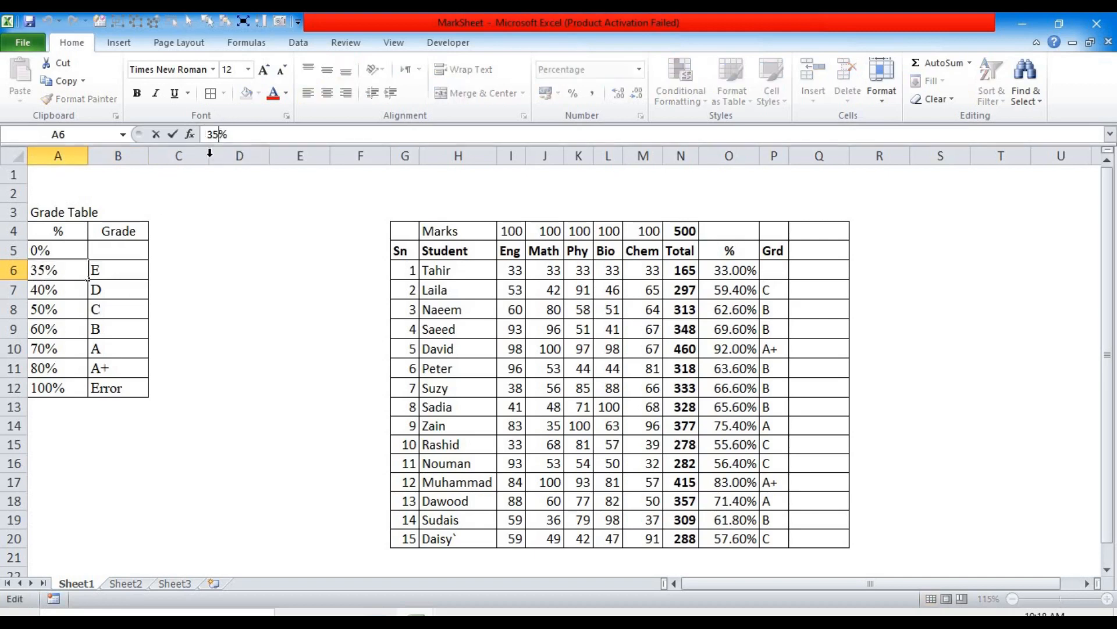
{"action": "key", "text": "BackSpace"}
{"action": "type", "text": "3"}
{"action": "key", "text": "Return"}
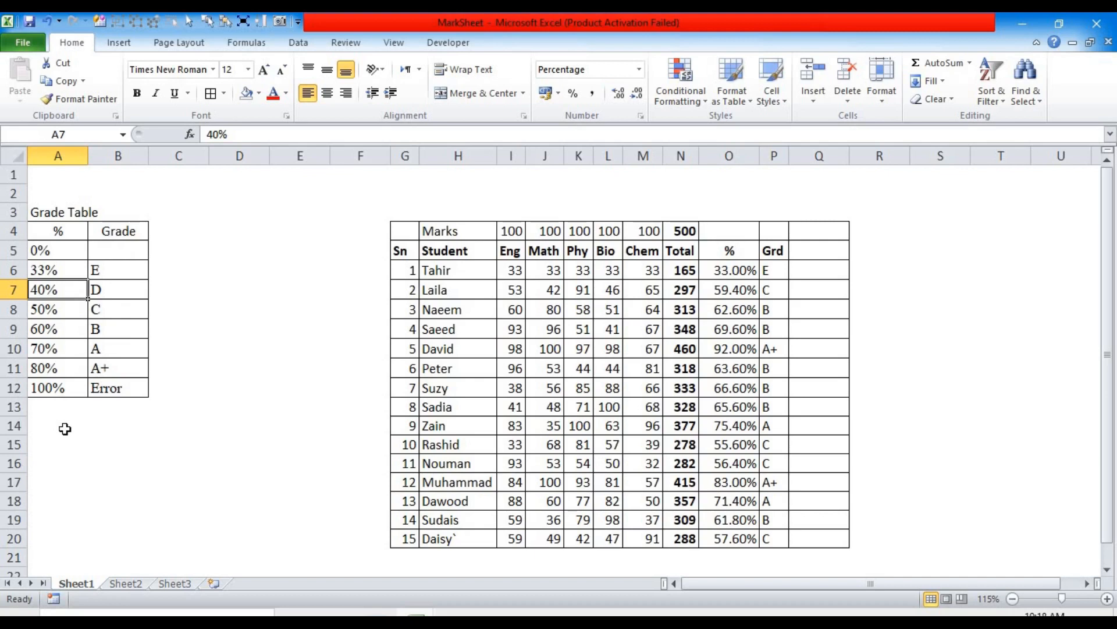
- Check the exact percentage stored in A12 for the Error grade
{"action": "left_click", "coordinate": [56, 390]}
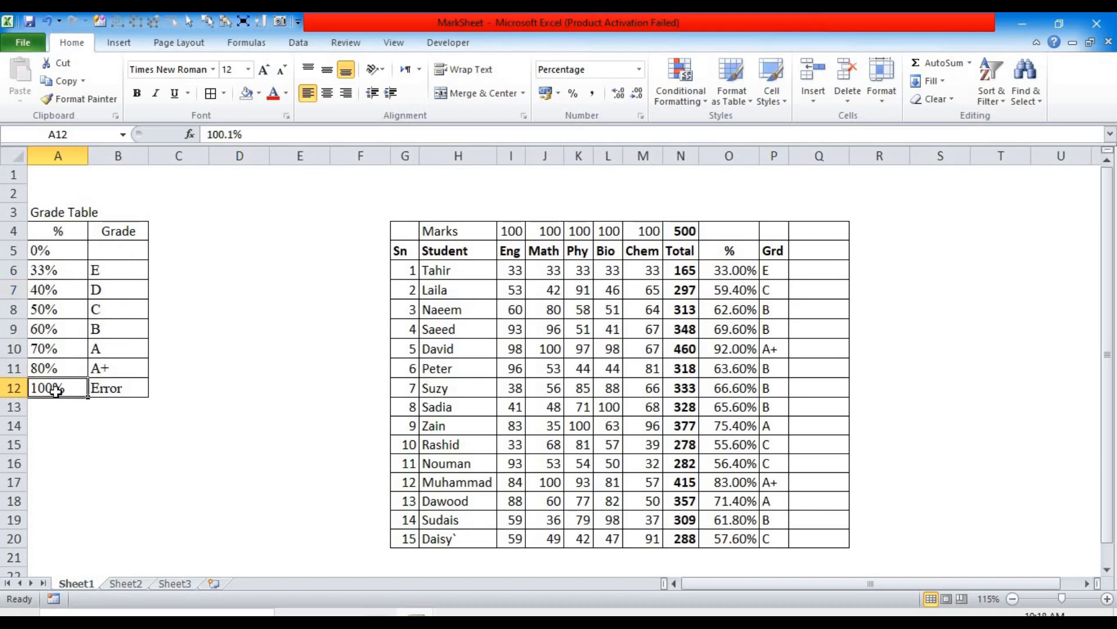
- Fill the first student's five subject marks in I6:M6 with 100
{"action": "left_click", "coordinate": [102, 390]}
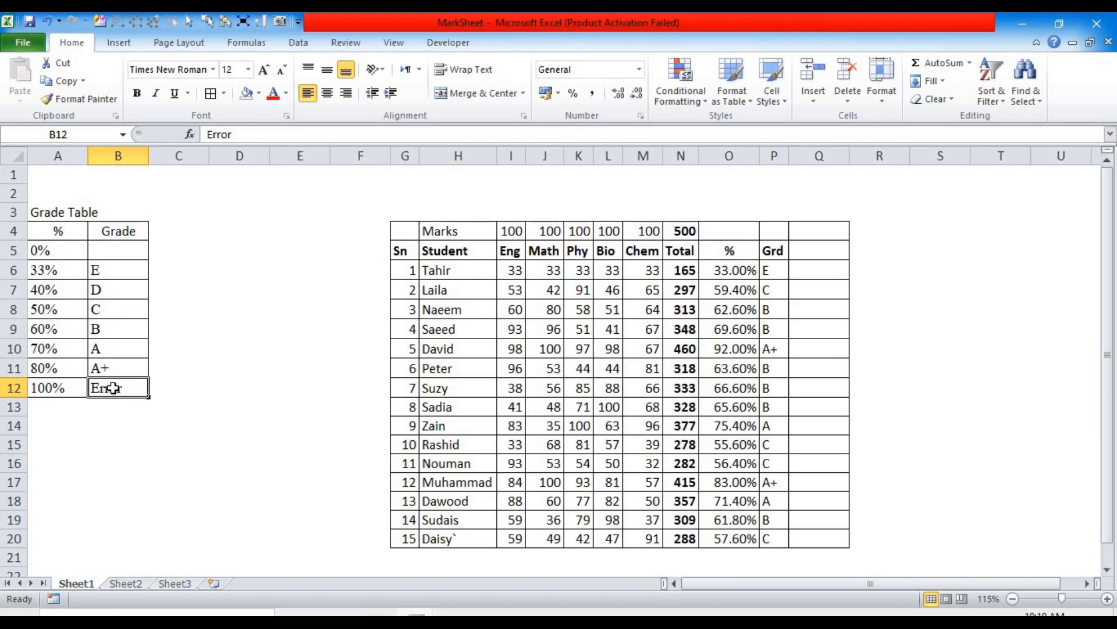
{"action": "left_click", "coordinate": [515, 271]}
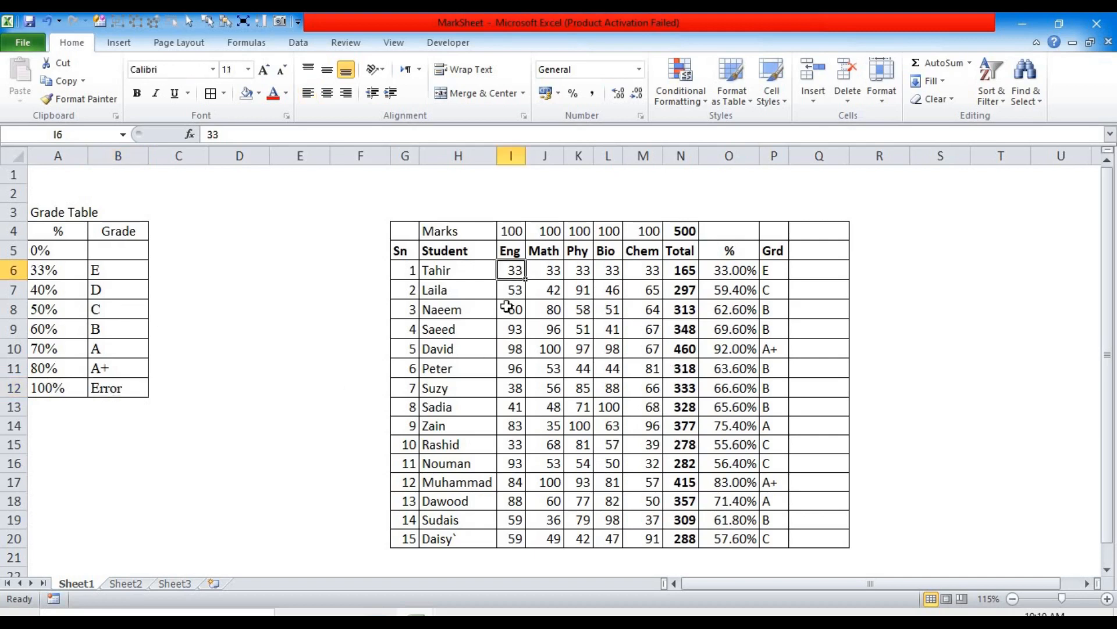
{"action": "key", "text": "shift+Right"}
{"action": "key", "text": "shift+Right"}
{"action": "key", "text": "shift+Right"}
{"action": "key", "text": "shift+Right"}
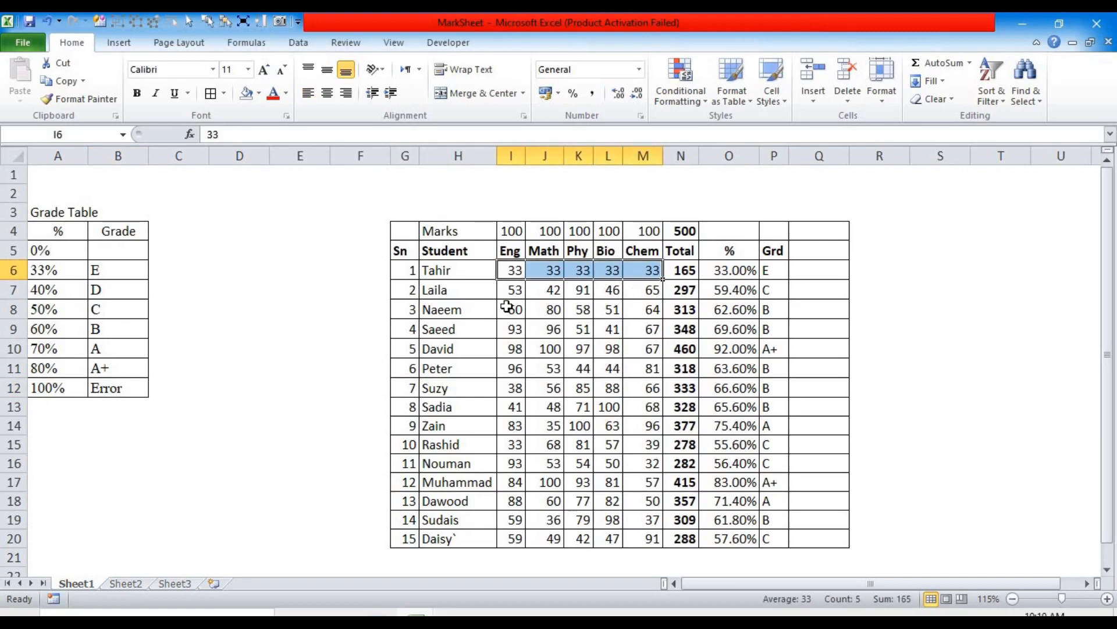
{"action": "type", "text": "100"}
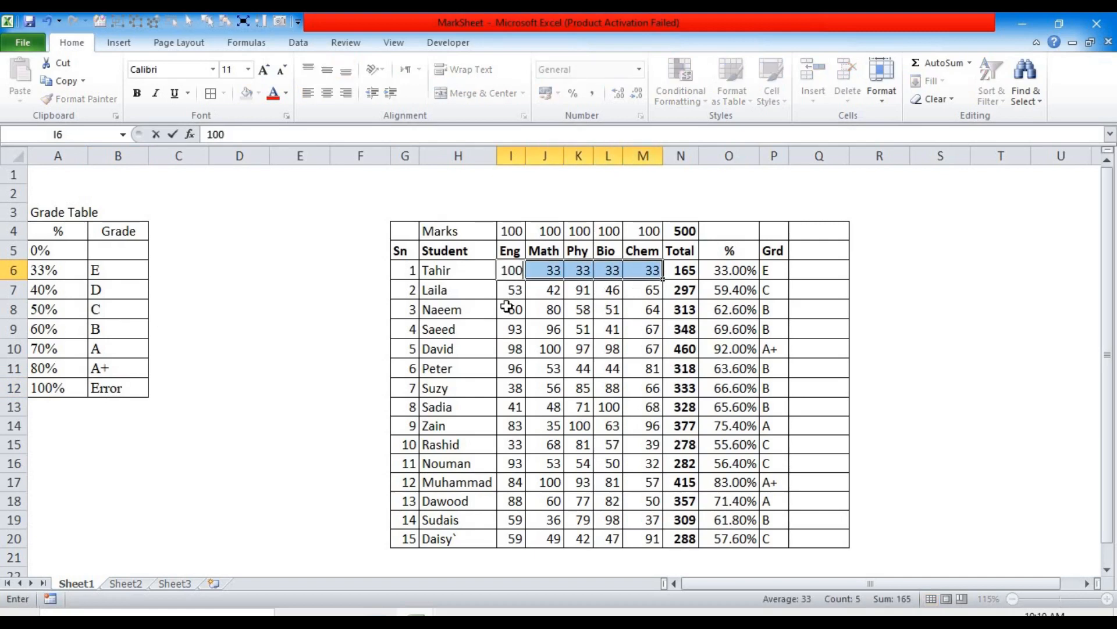
{"action": "key", "text": "ctrl+Return"}
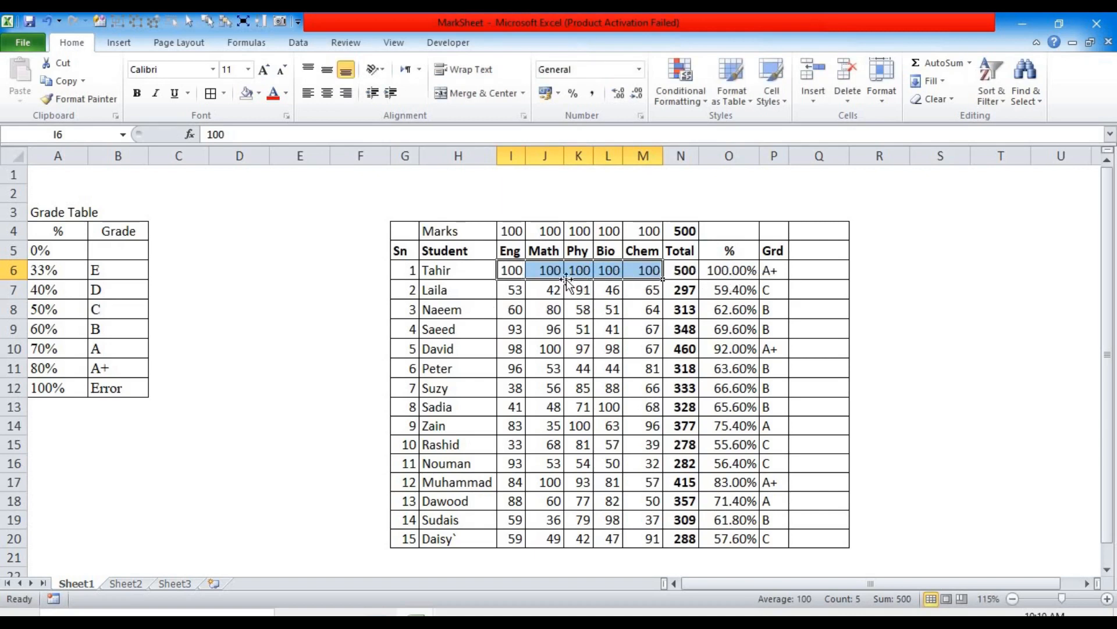
- Set the first student's English mark in I6 to 110 and widen the Grd column
{"action": "left_click", "coordinate": [517, 269]}
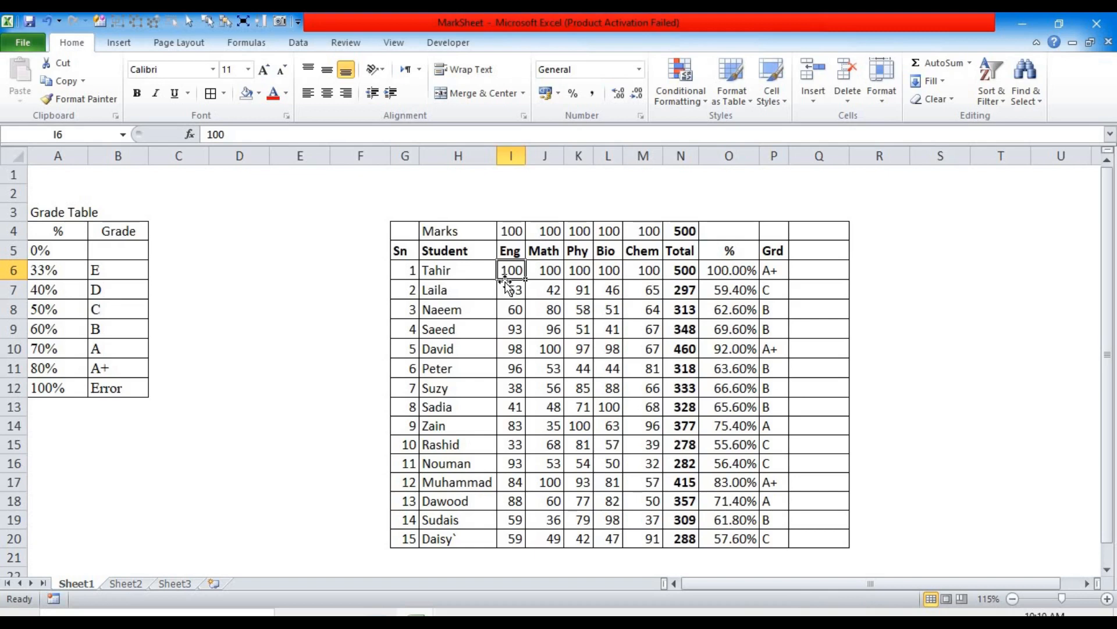
{"action": "type", "text": "110"}
{"action": "key", "text": "Return"}
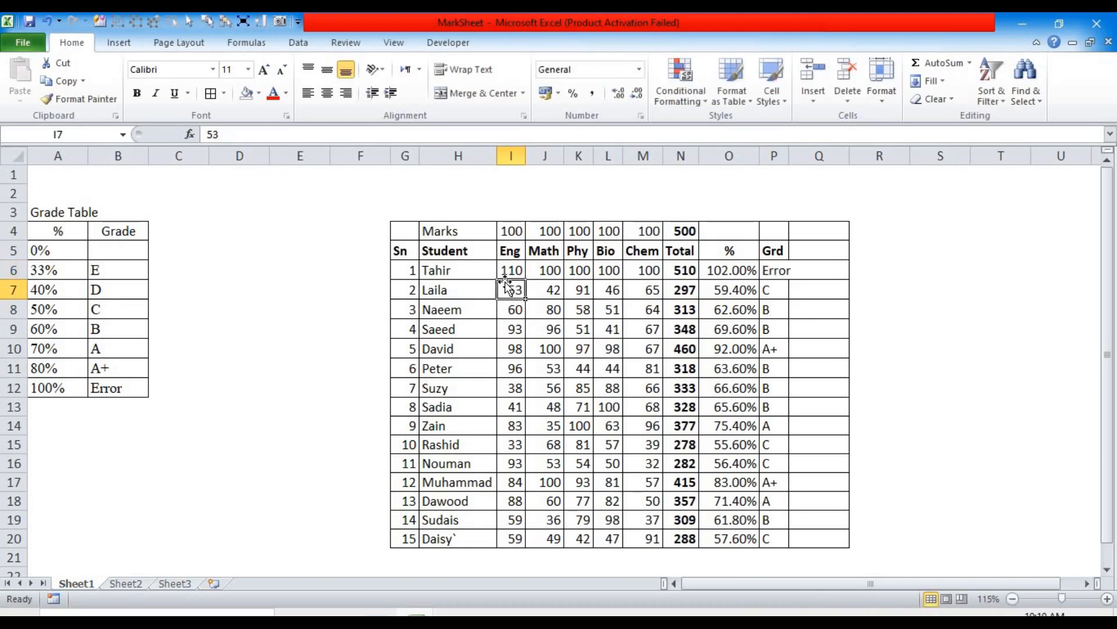
{"action": "left_click_drag", "start_coordinate": [789, 156], "coordinate": [810, 156]}
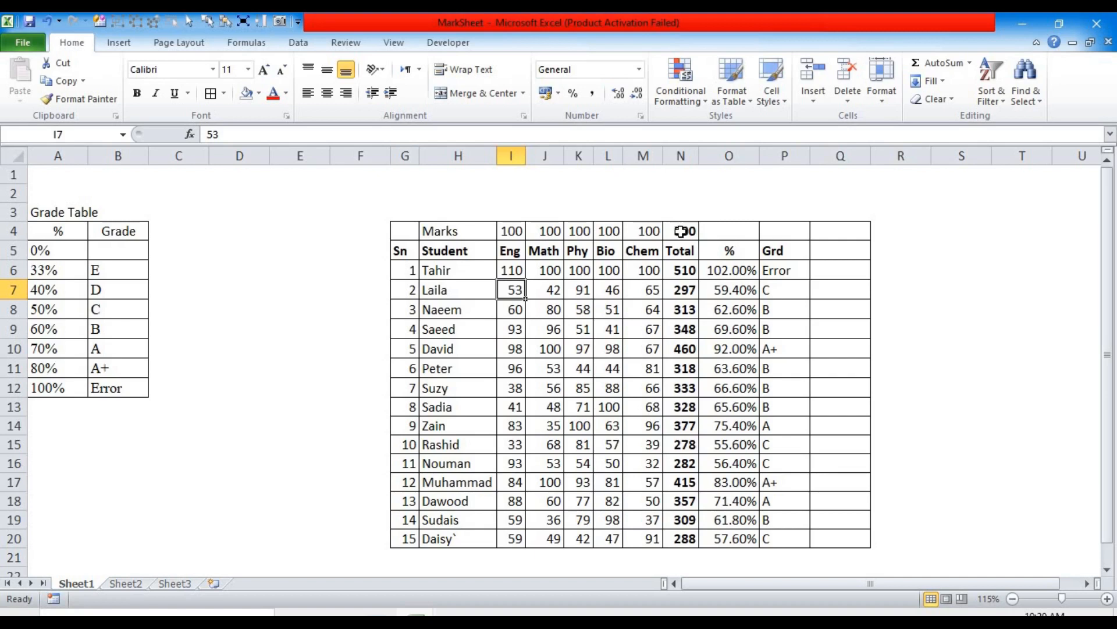
- Check the total formula in N6, and set the English mark in I6 to 99
{"action": "left_click", "coordinate": [674, 269]}
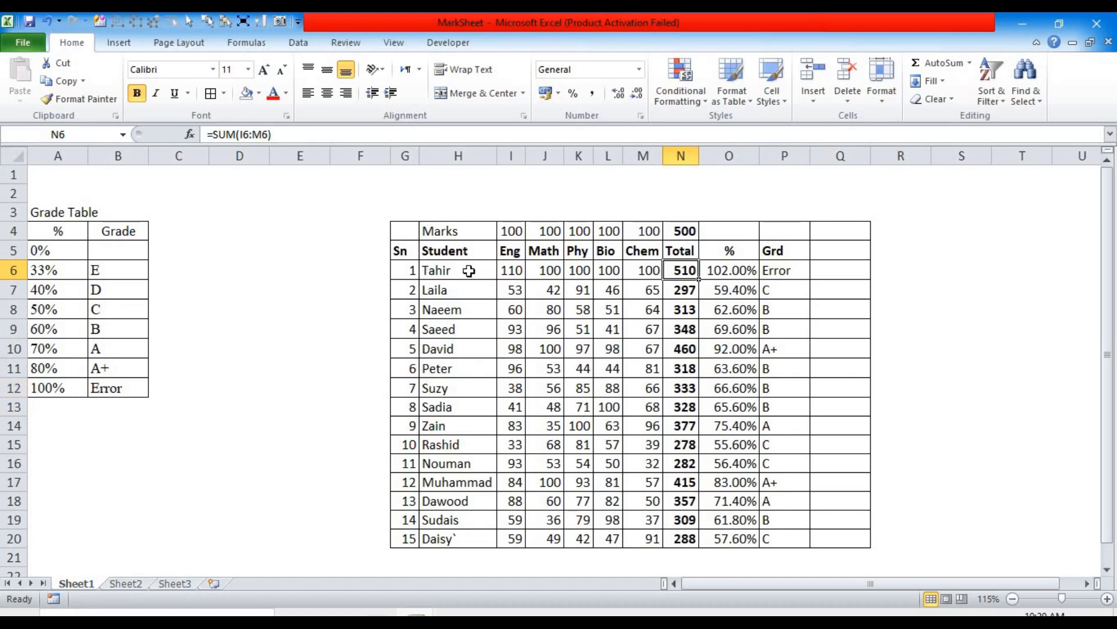
{"action": "left_click", "coordinate": [513, 269]}
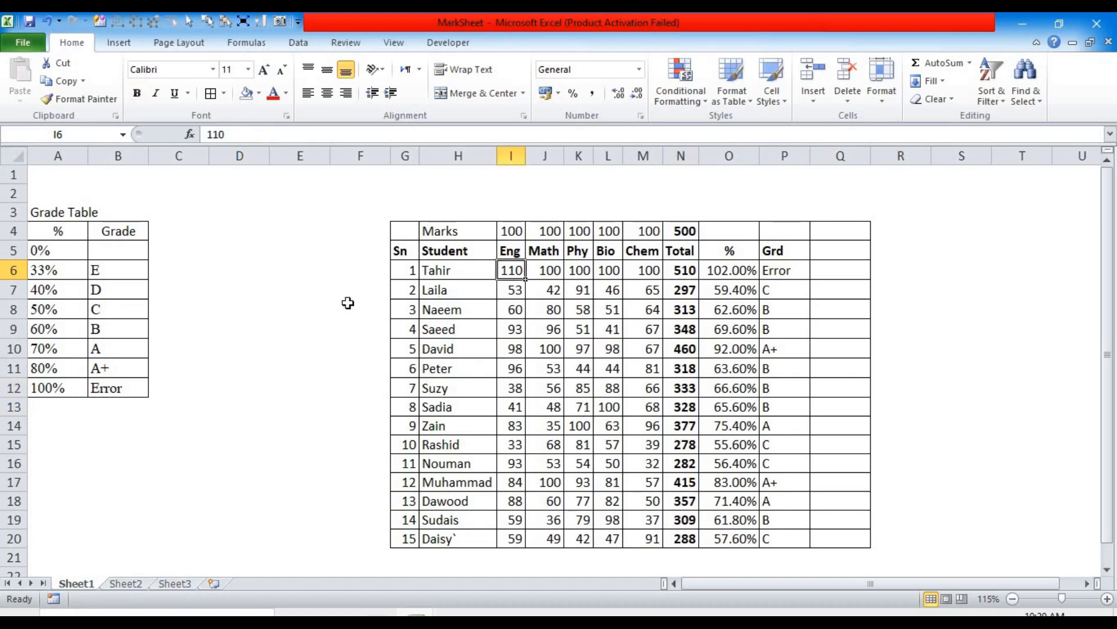
{"action": "type", "text": "99"}
{"action": "key", "text": "Return"}
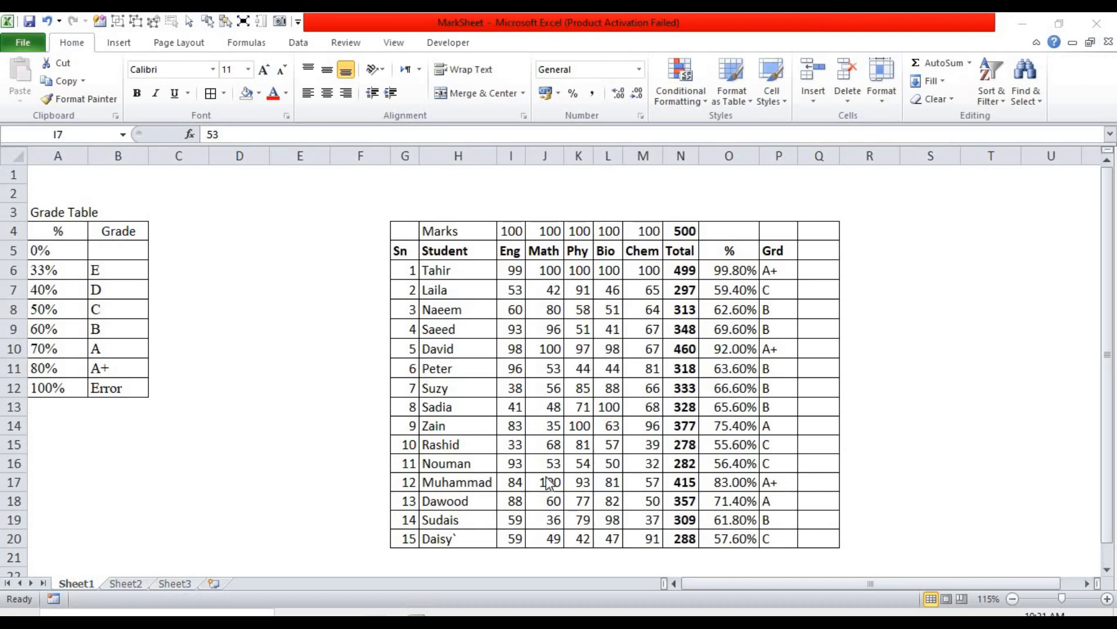
- Set the seventh student's English mark in I12 to 32, below the 33 pass mark
{"action": "left_click", "coordinate": [651, 464]}
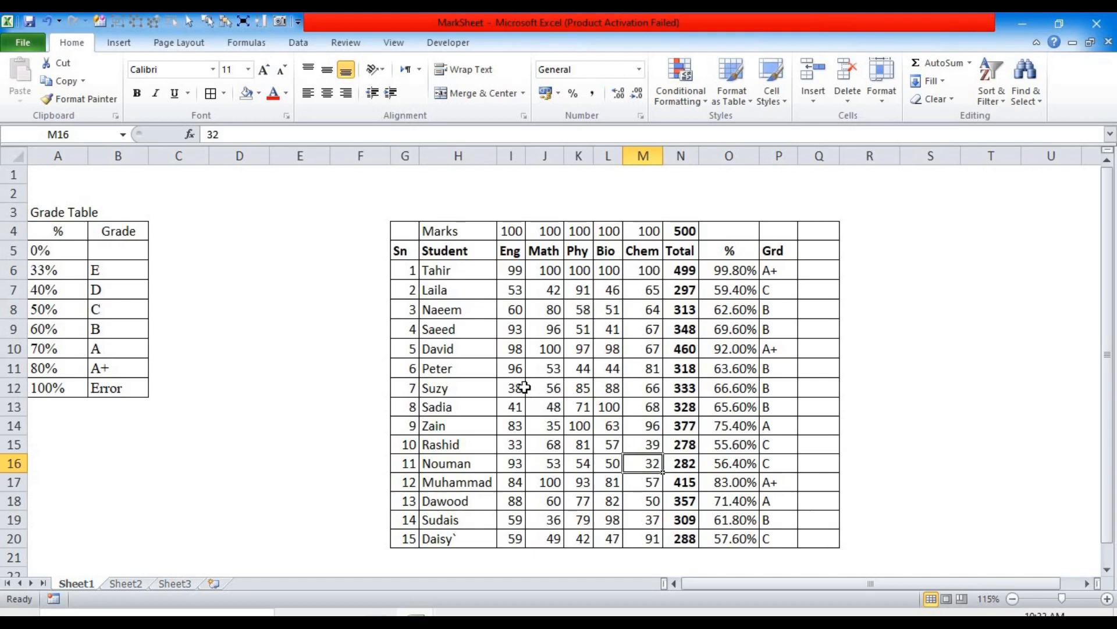
{"action": "left_click", "coordinate": [504, 389]}
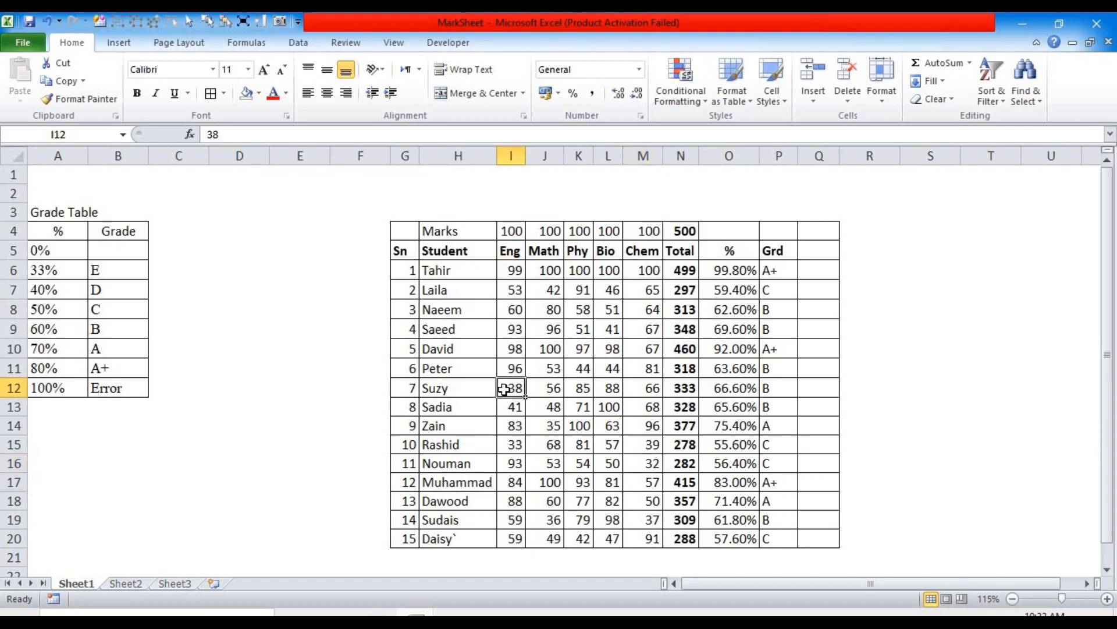
{"action": "type", "text": "32"}
{"action": "key", "text": "Return"}
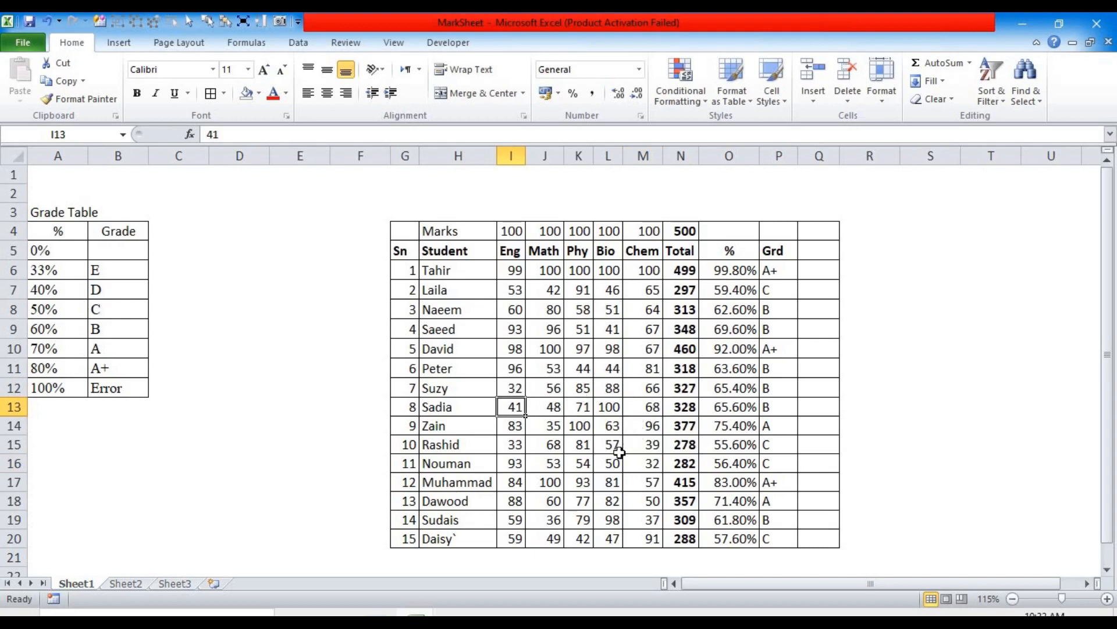
{"action": "left_click", "coordinate": [639, 468]}
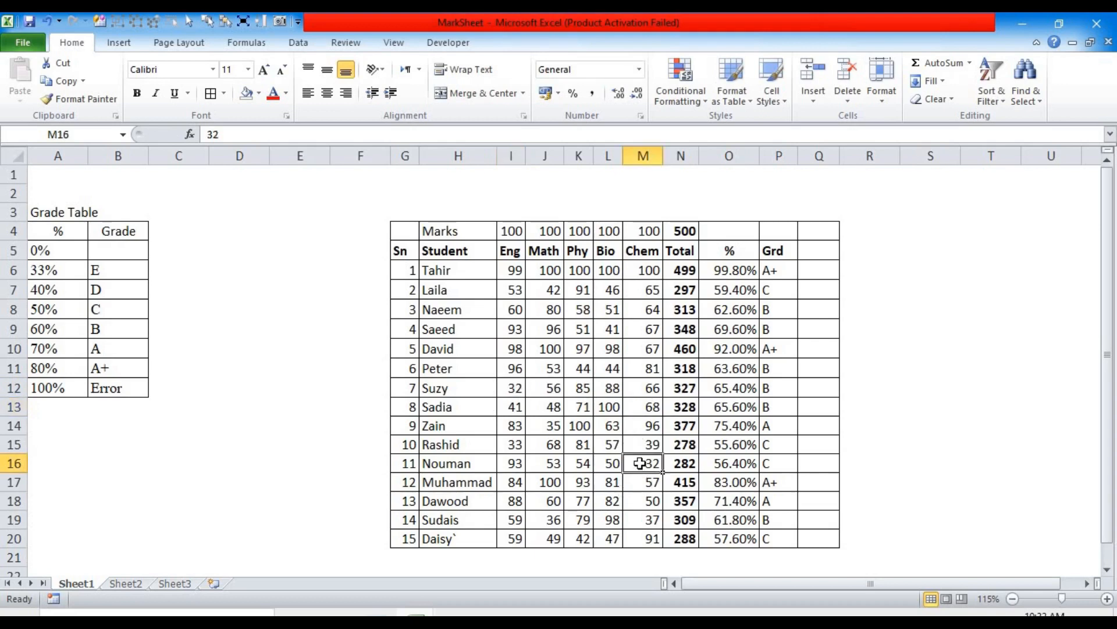
{"action": "left_click", "coordinate": [504, 391]}
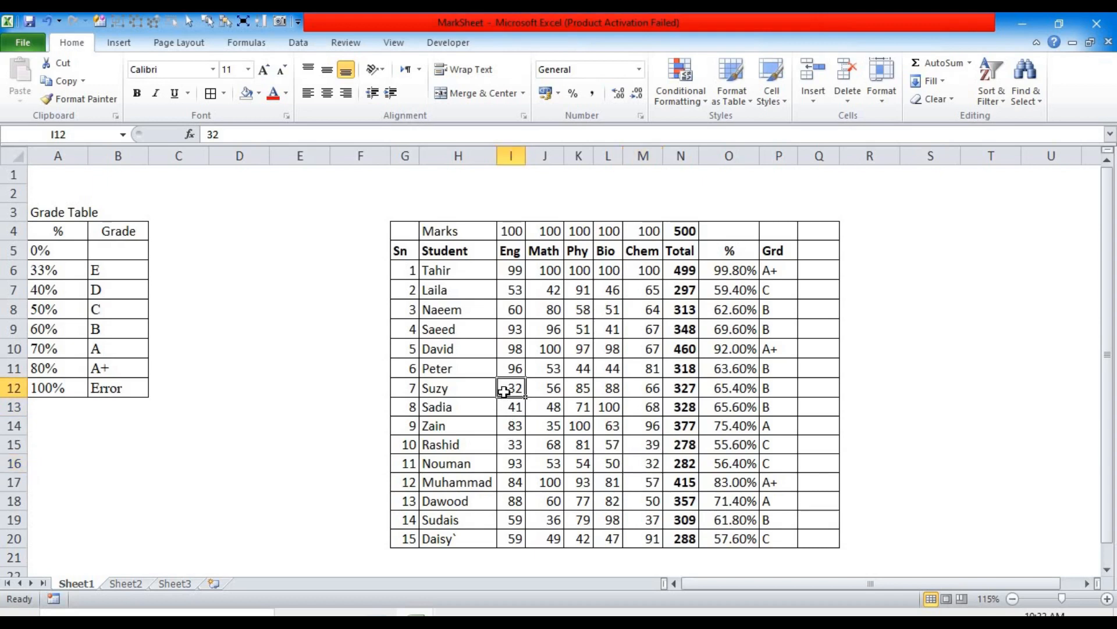
{"action": "left_click", "coordinate": [704, 104]}
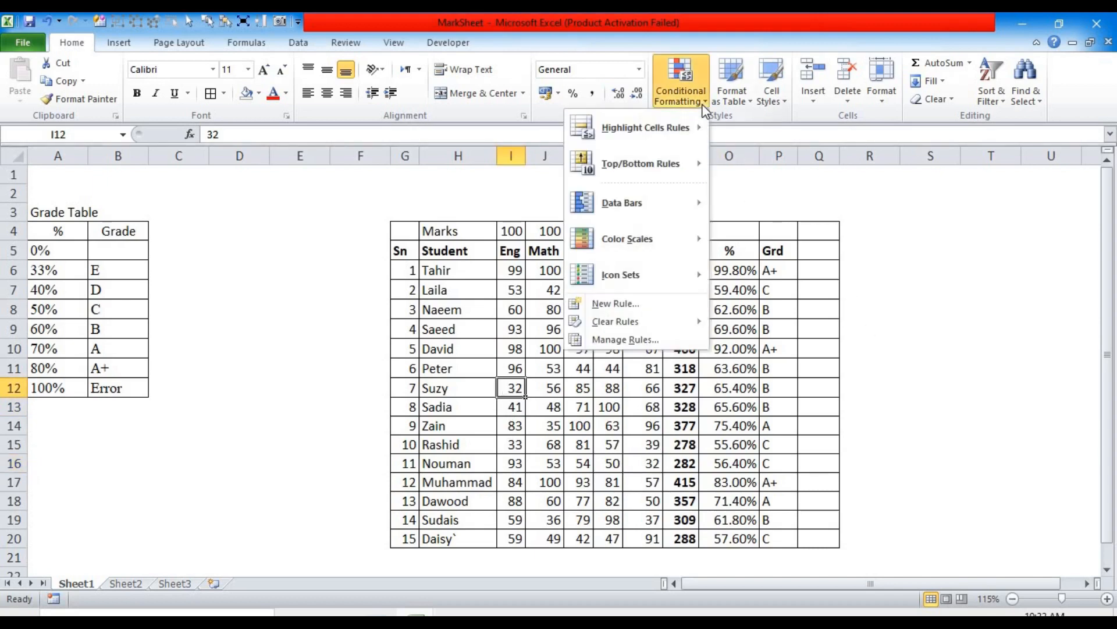
{"action": "left_click", "coordinate": [892, 280]}
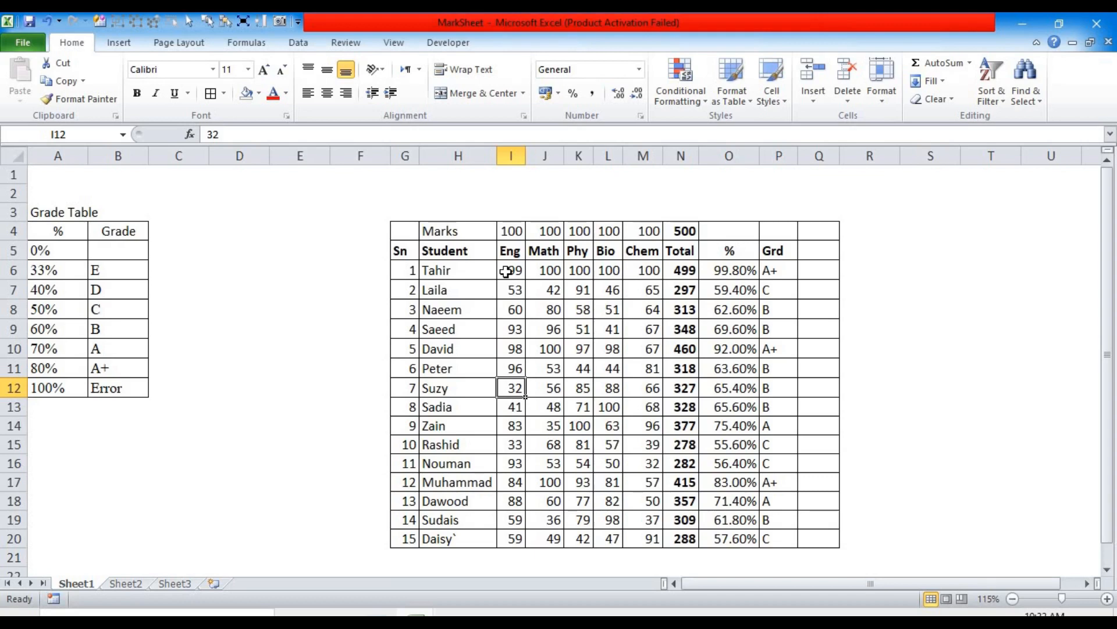
{"action": "left_click", "coordinate": [862, 273]}
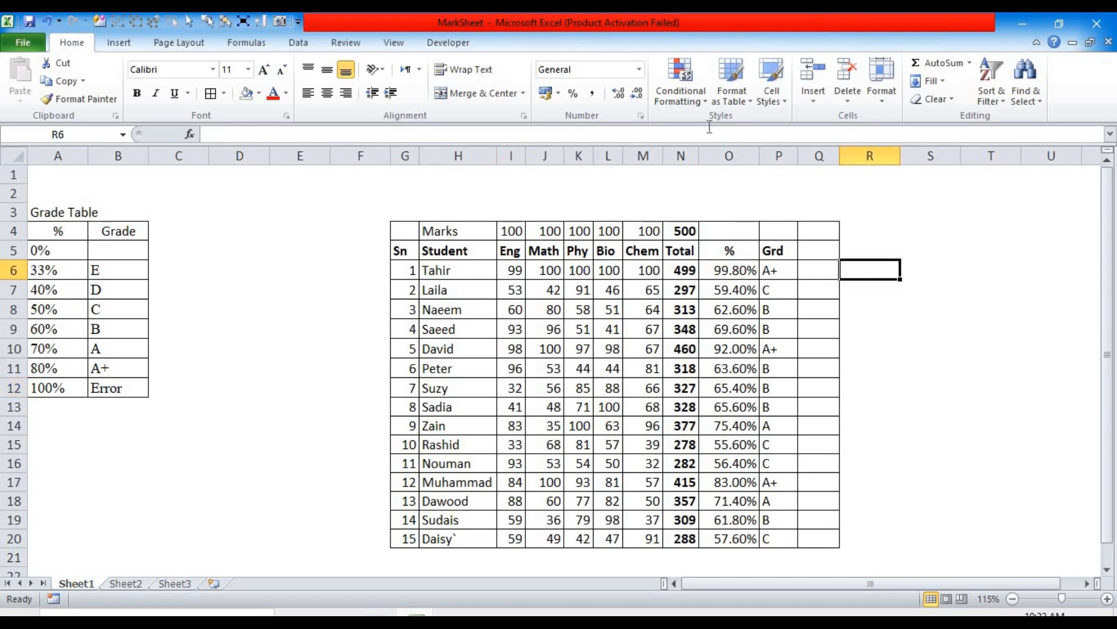
{"action": "left_click_drag", "start_coordinate": [508, 269], "coordinate": [639, 535]}
{"action": "left_click", "coordinate": [707, 100]}
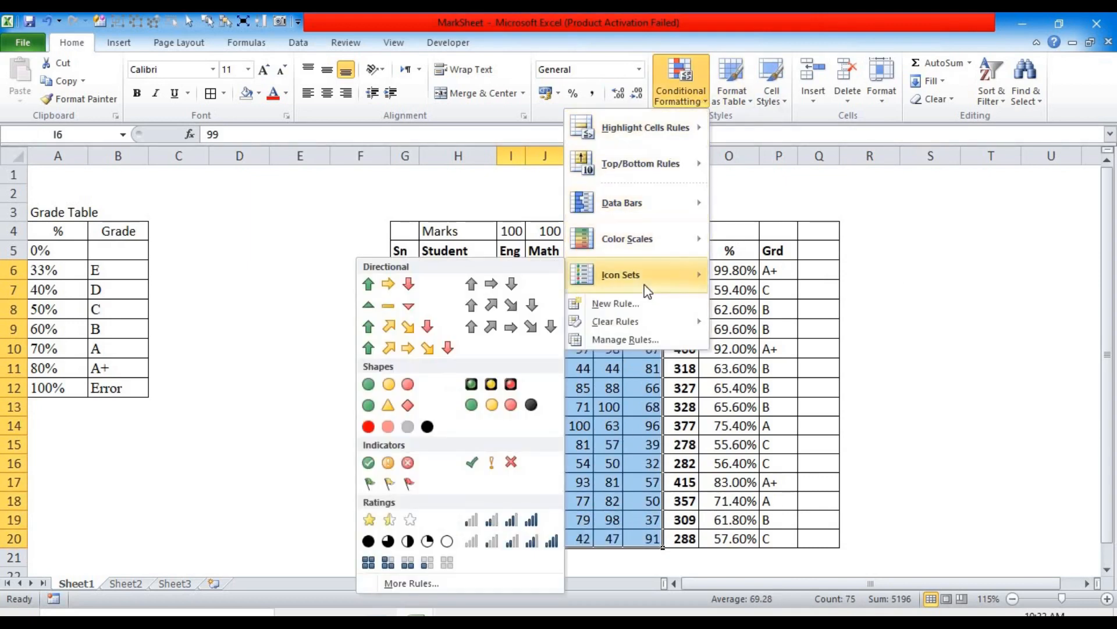
{"action": "left_click", "coordinate": [638, 302]}
{"action": "left_click_drag", "start_coordinate": [620, 283], "coordinate": [812, 107]}
{"action": "left_click", "coordinate": [650, 223]}
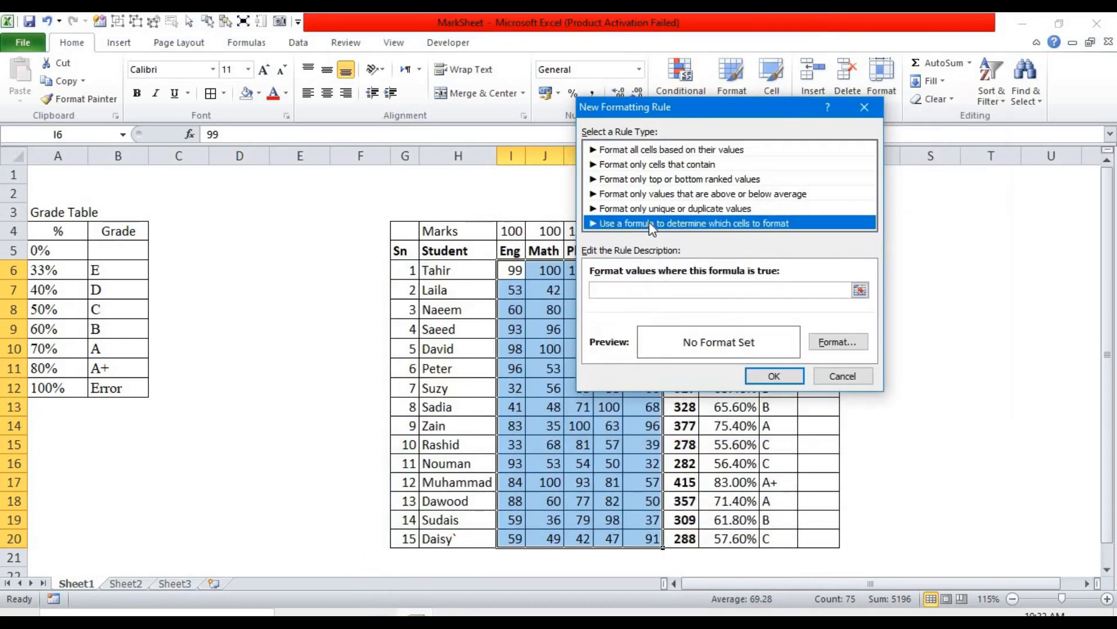
{"action": "left_click", "coordinate": [621, 291]}
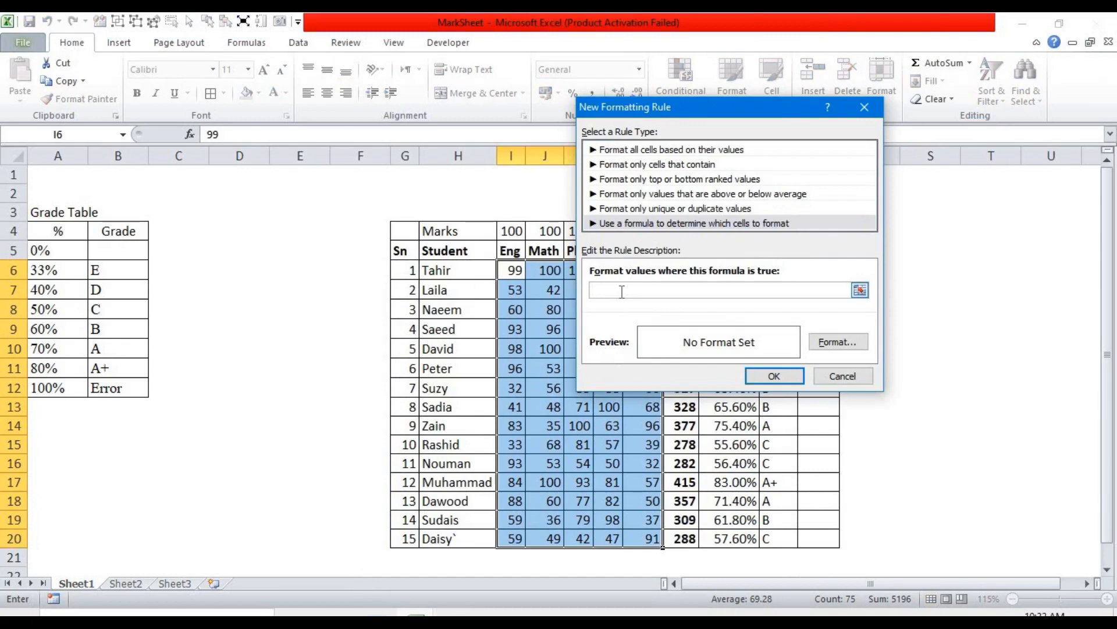
{"action": "type", "text": "="}
{"action": "left_click", "coordinate": [842, 377]}
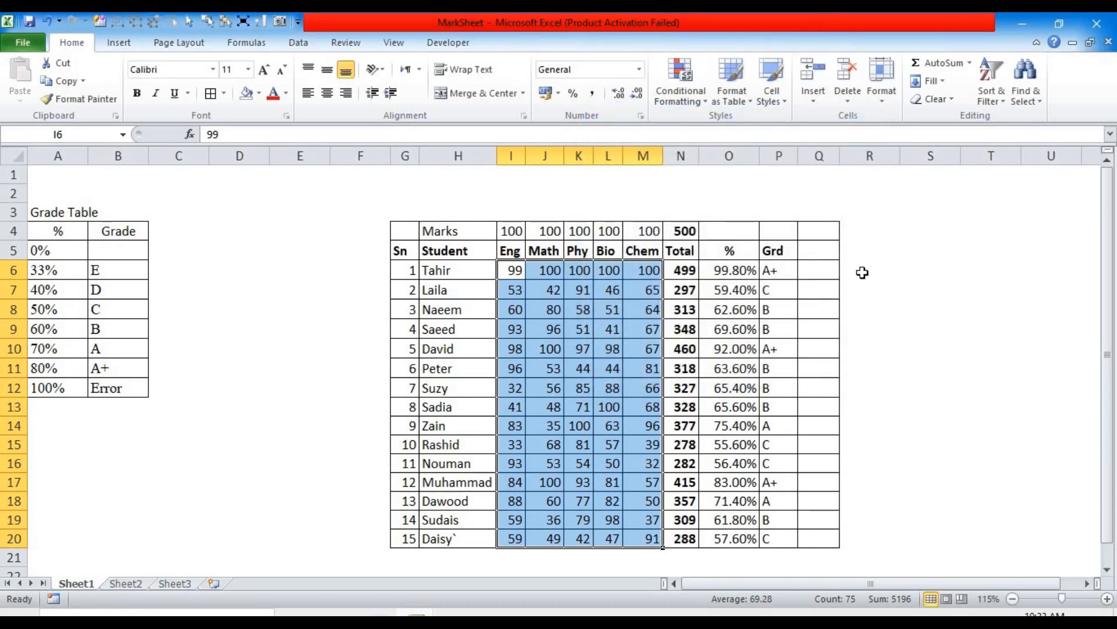
- Enter the test formula =I6<33 in R6 to compare the first English mark with 33
{"action": "left_click", "coordinate": [862, 273]}
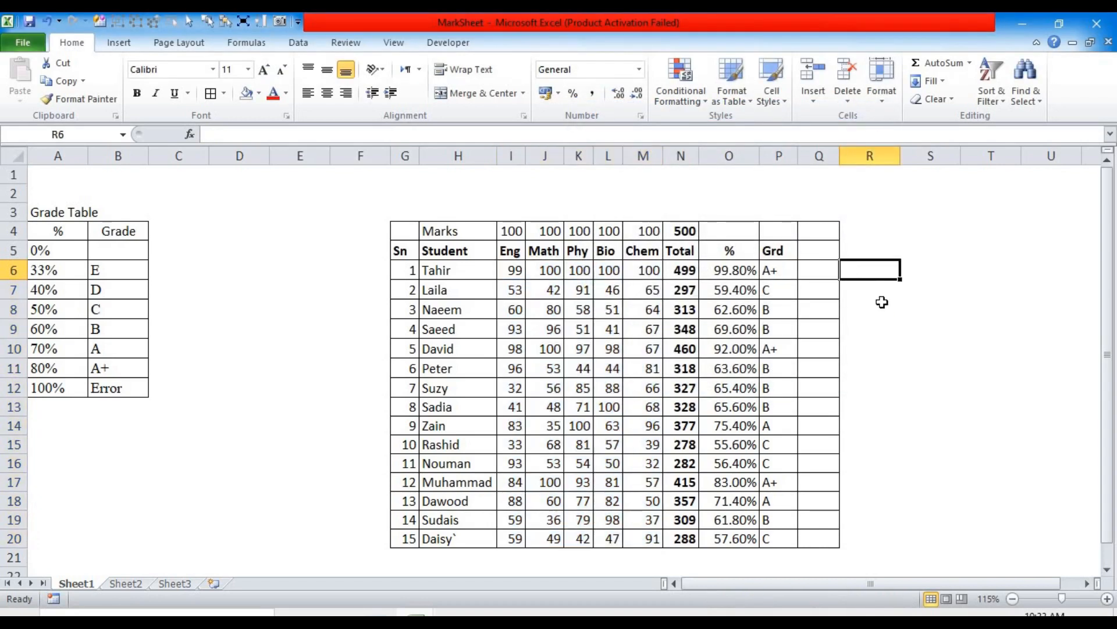
{"action": "type", "text": "="}
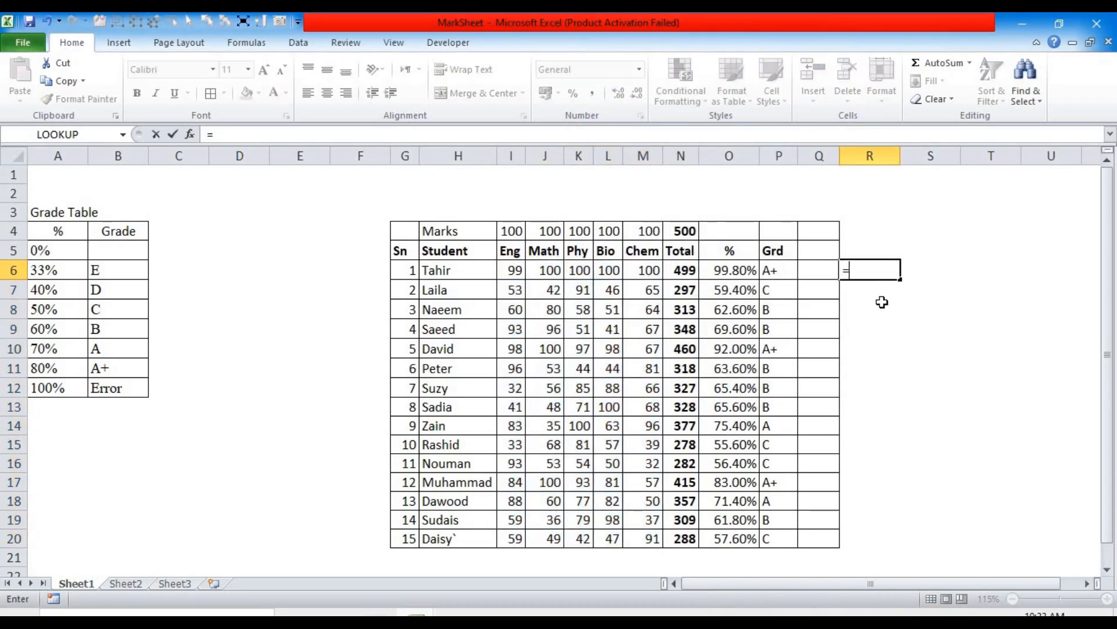
{"action": "left_click", "coordinate": [516, 269]}
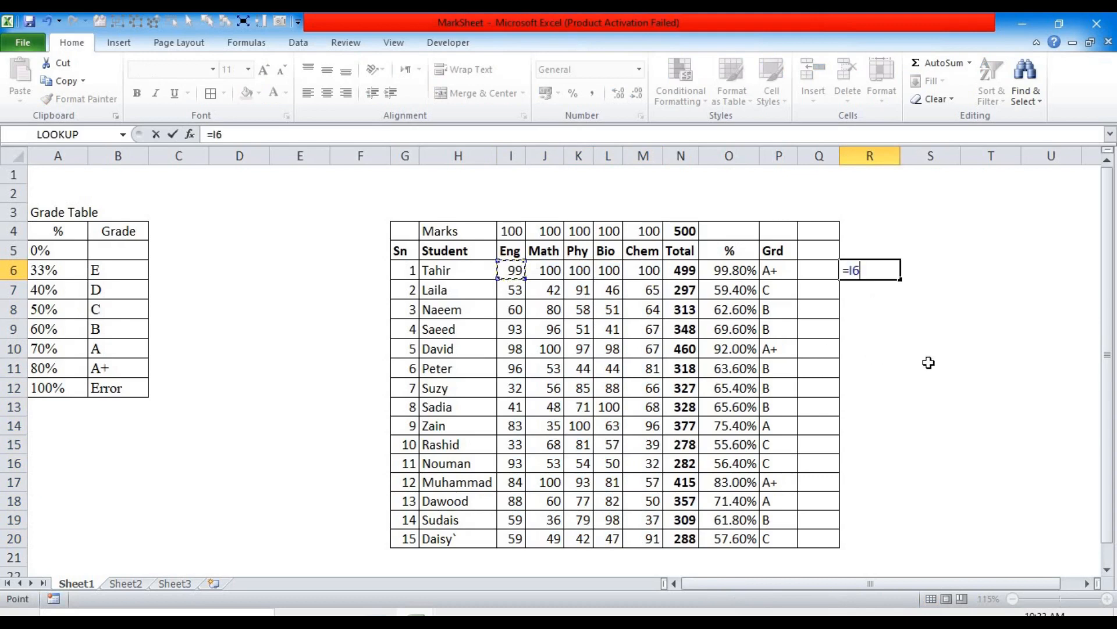
{"action": "type", "text": "<33"}
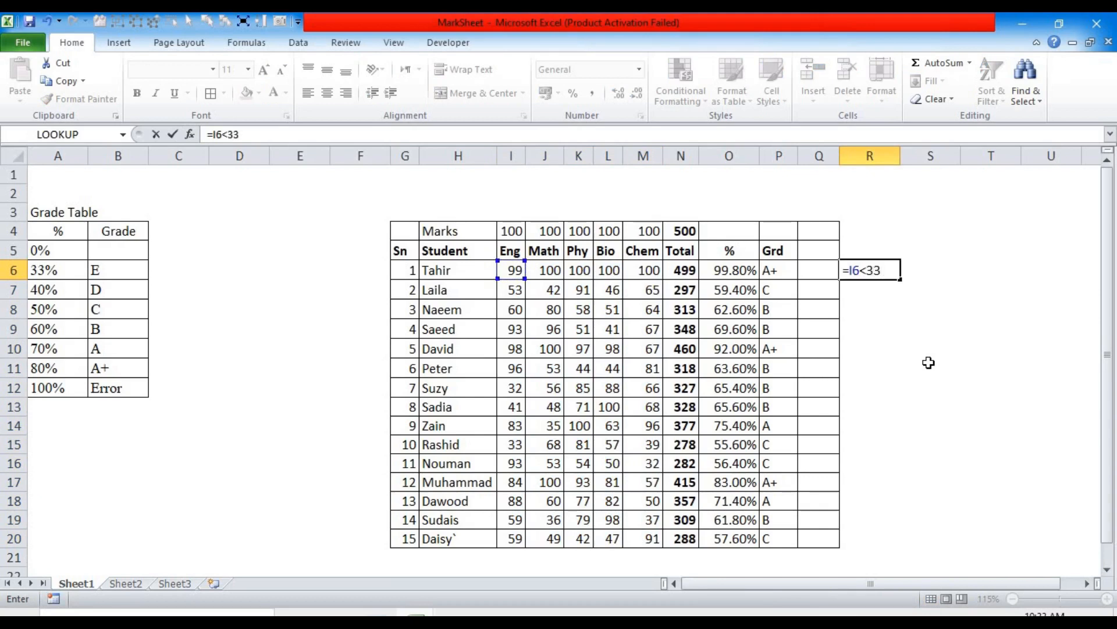
{"action": "key", "text": "Return"}
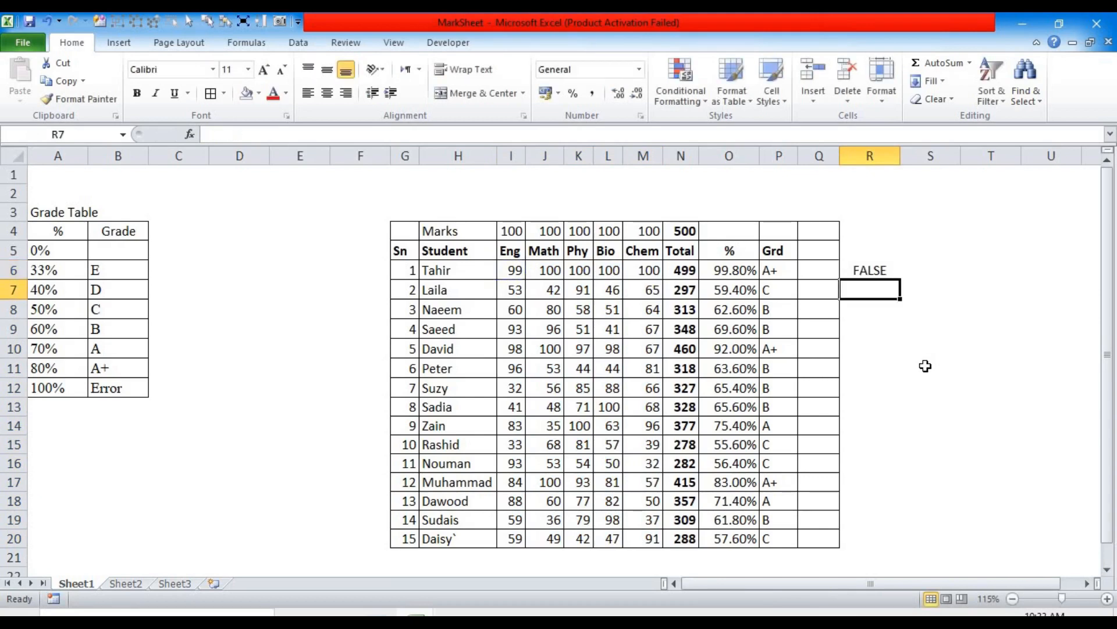
- Set the English mark in I6 to 32 and check the test formula in R6
{"action": "left_click", "coordinate": [873, 270]}
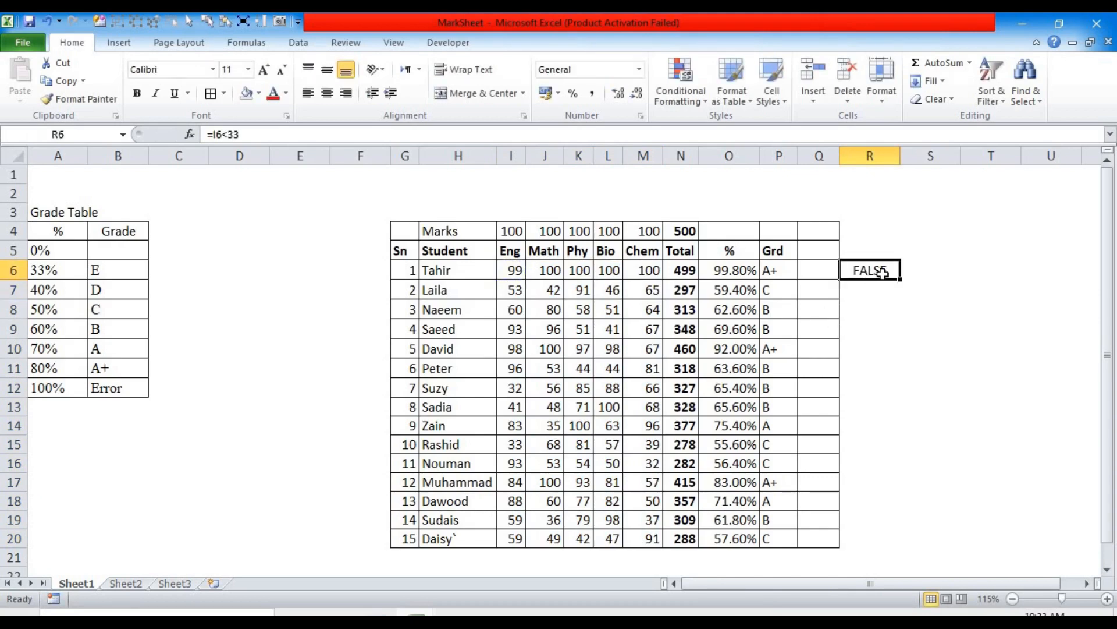
{"action": "left_click", "coordinate": [504, 269]}
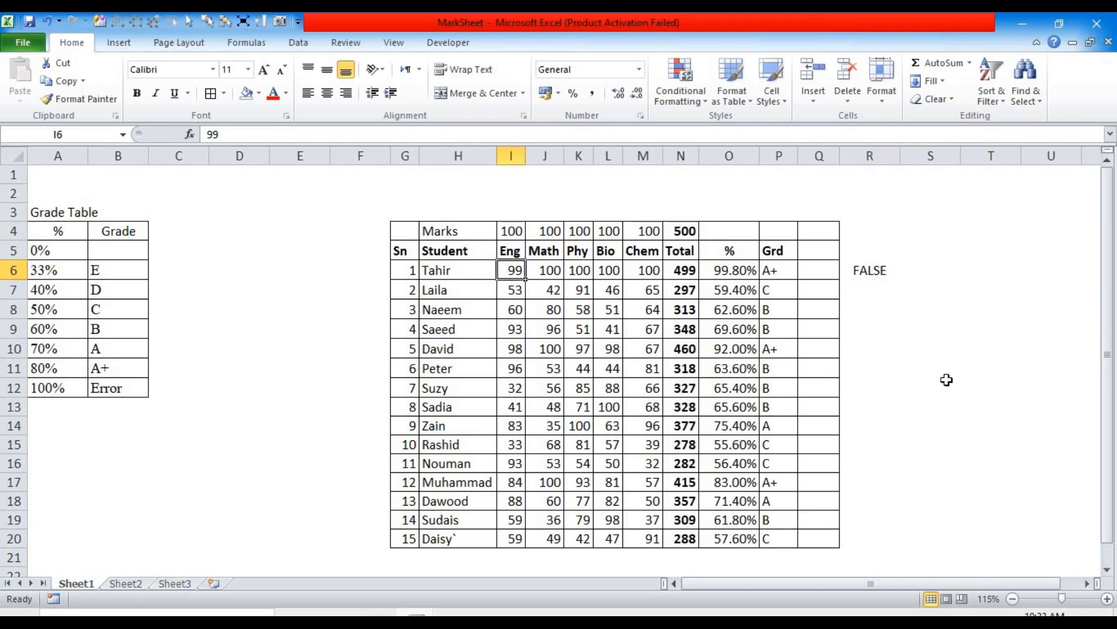
{"action": "type", "text": "32"}
{"action": "key", "text": "Return"}
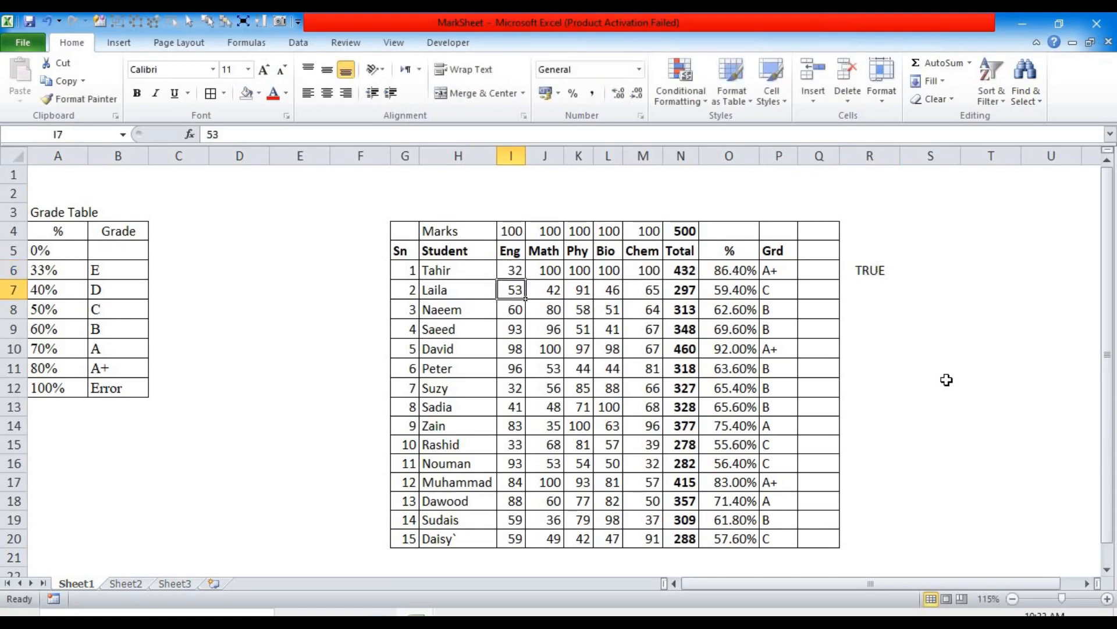
{"action": "left_click", "coordinate": [870, 271]}
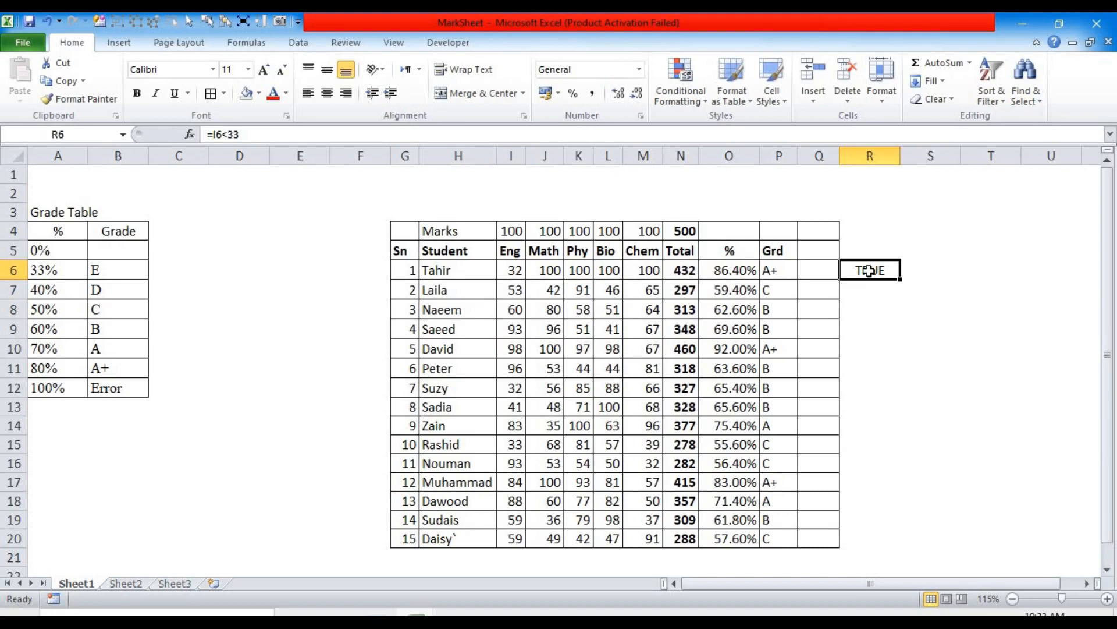
- Set the English mark in I6 to 33 and fit column R's width to its content
{"action": "left_click", "coordinate": [512, 270]}
{"action": "type", "text": "33"}
{"action": "key", "text": "Return"}
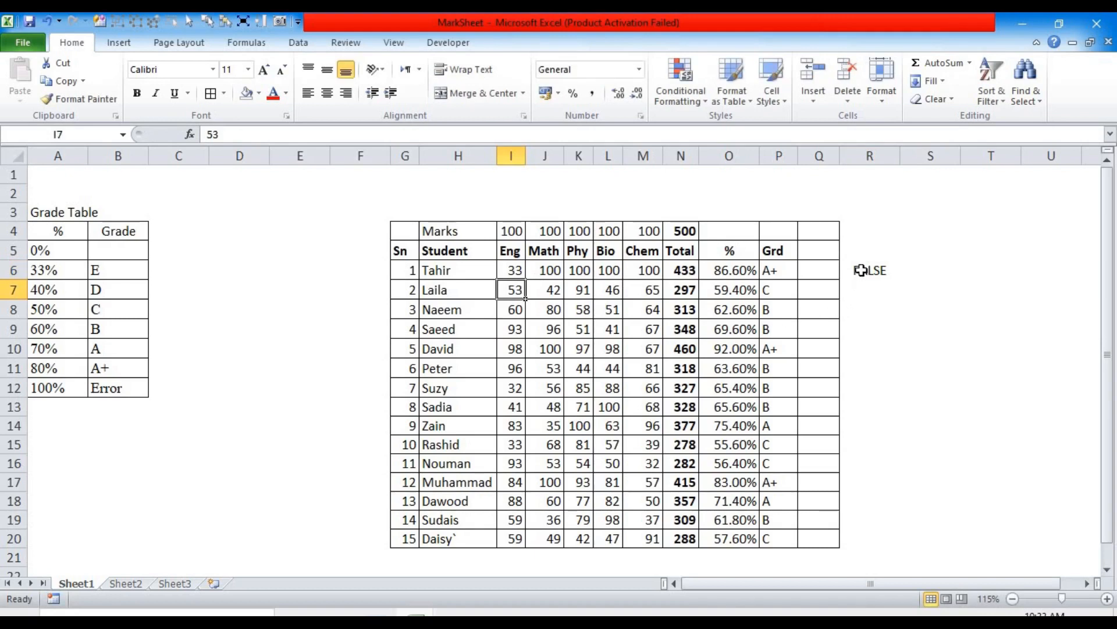
{"action": "left_click", "coordinate": [862, 271]}
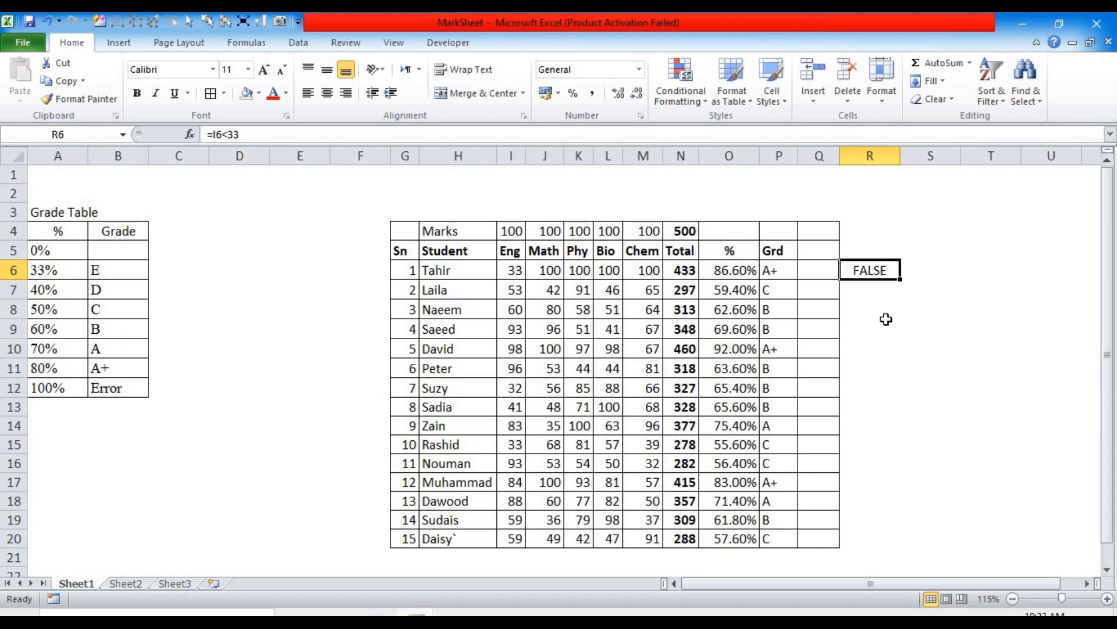
{"action": "double_click", "coordinate": [899, 156]}
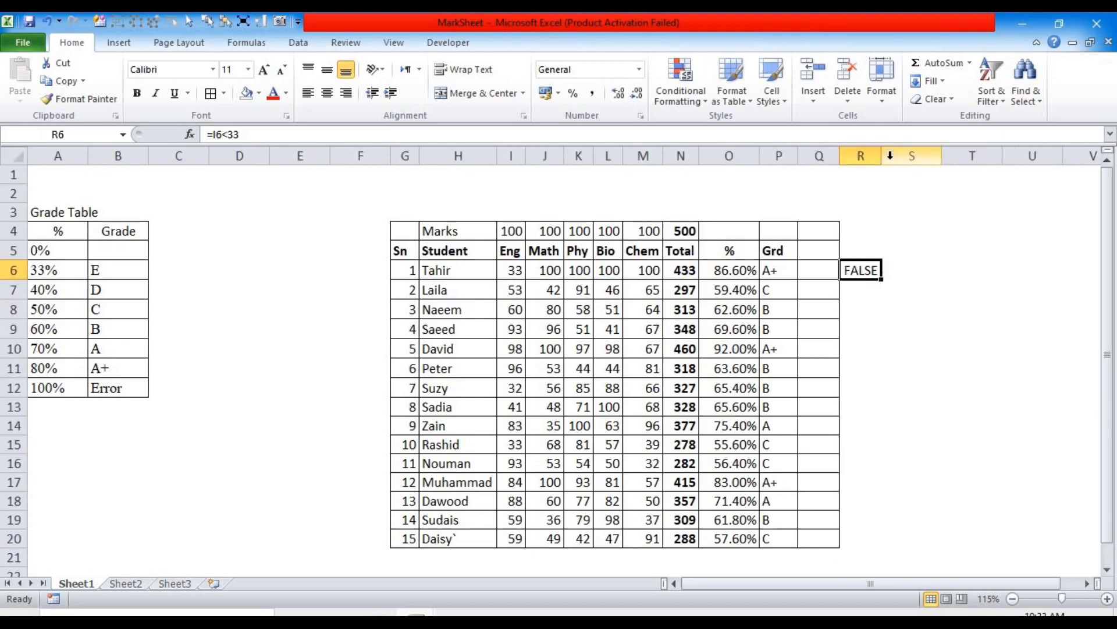
- Fill the R6 test formula across to column U and down to row 20, and compare the results with the Chemistry mark in M16
{"action": "left_click_drag", "start_coordinate": [881, 280], "coordinate": [1043, 279]}
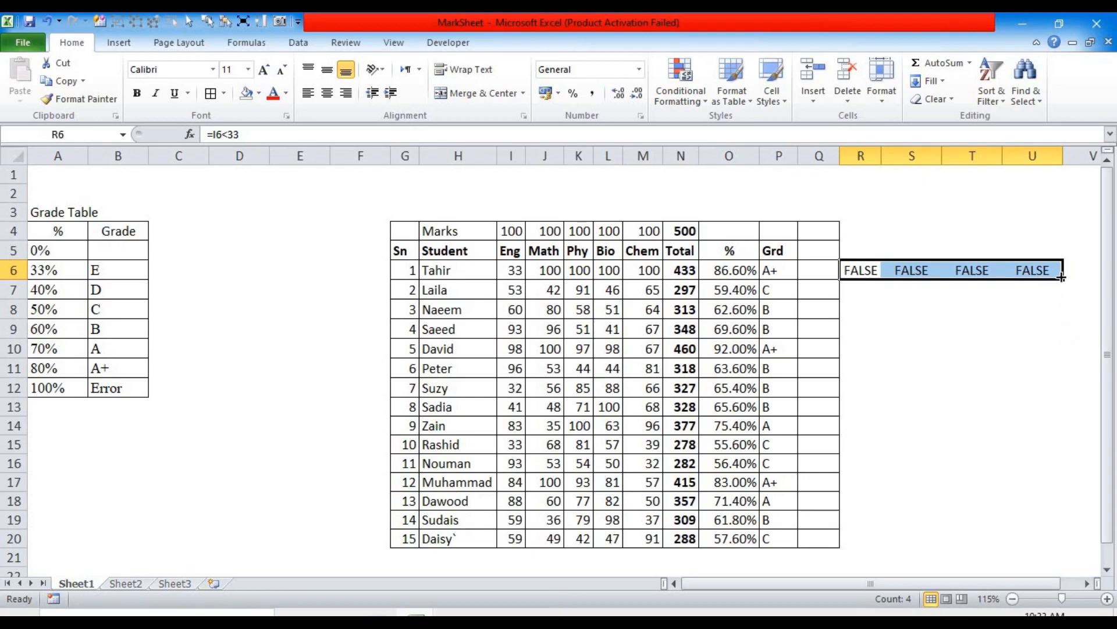
{"action": "left_click_drag", "start_coordinate": [1064, 290], "coordinate": [1072, 532]}
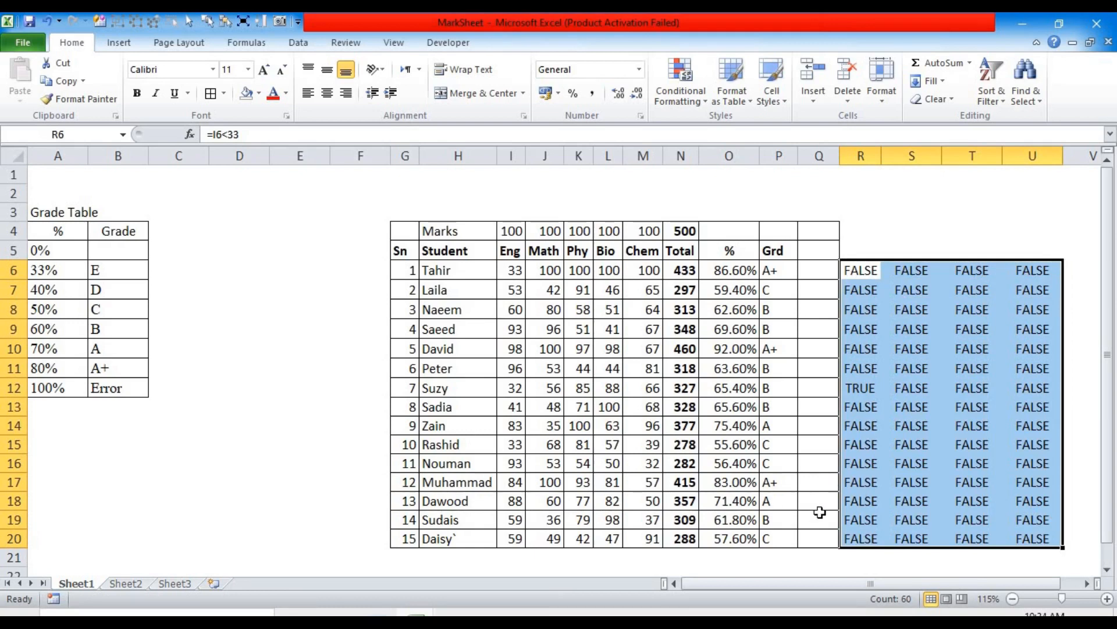
{"action": "left_click", "coordinate": [642, 466]}
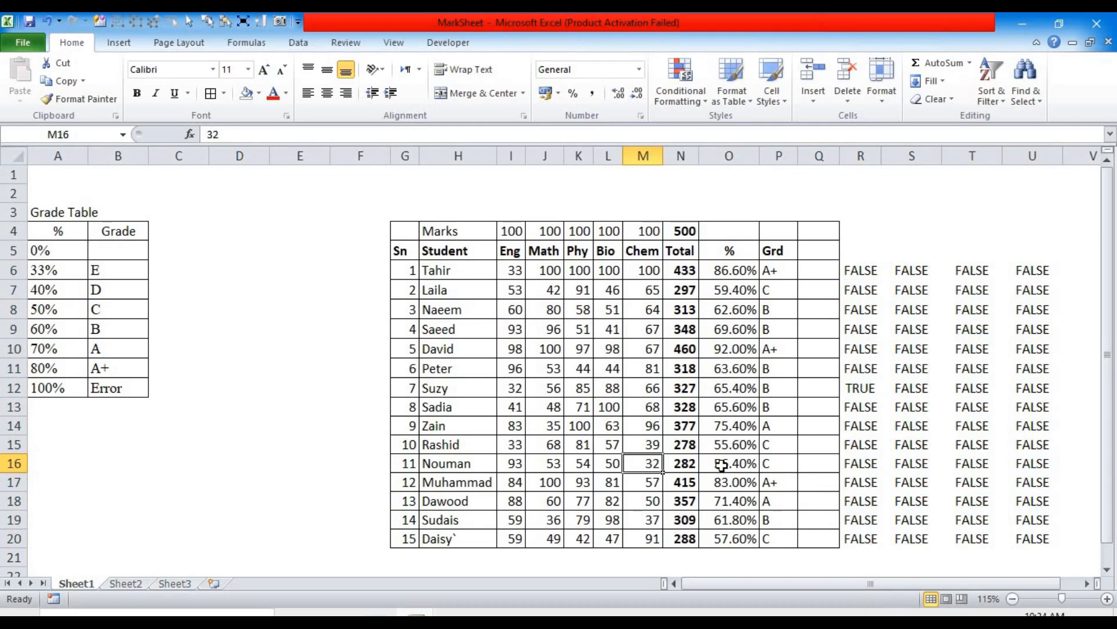
{"action": "left_click", "coordinate": [864, 270]}
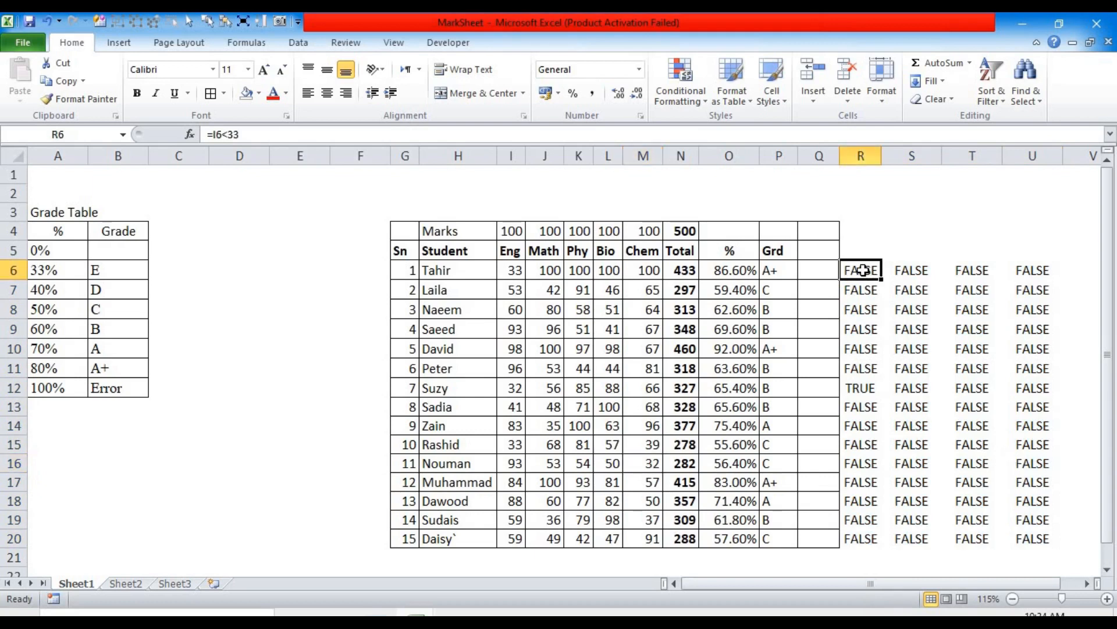
{"action": "left_click", "coordinate": [909, 269]}
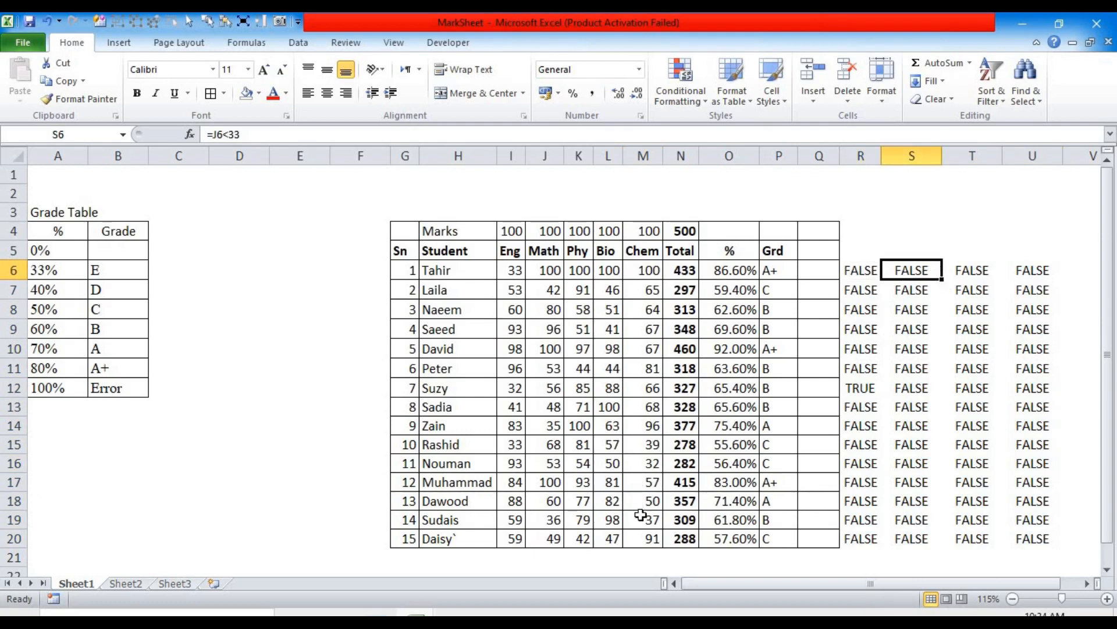
{"action": "left_click", "coordinate": [636, 459]}
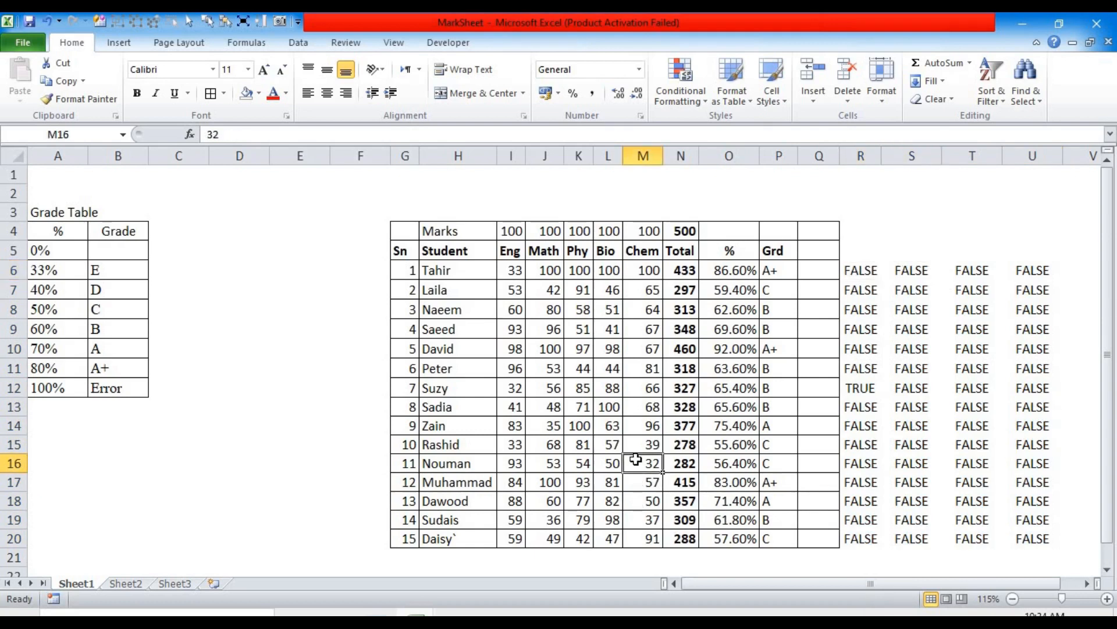
{"action": "left_click", "coordinate": [1003, 460]}
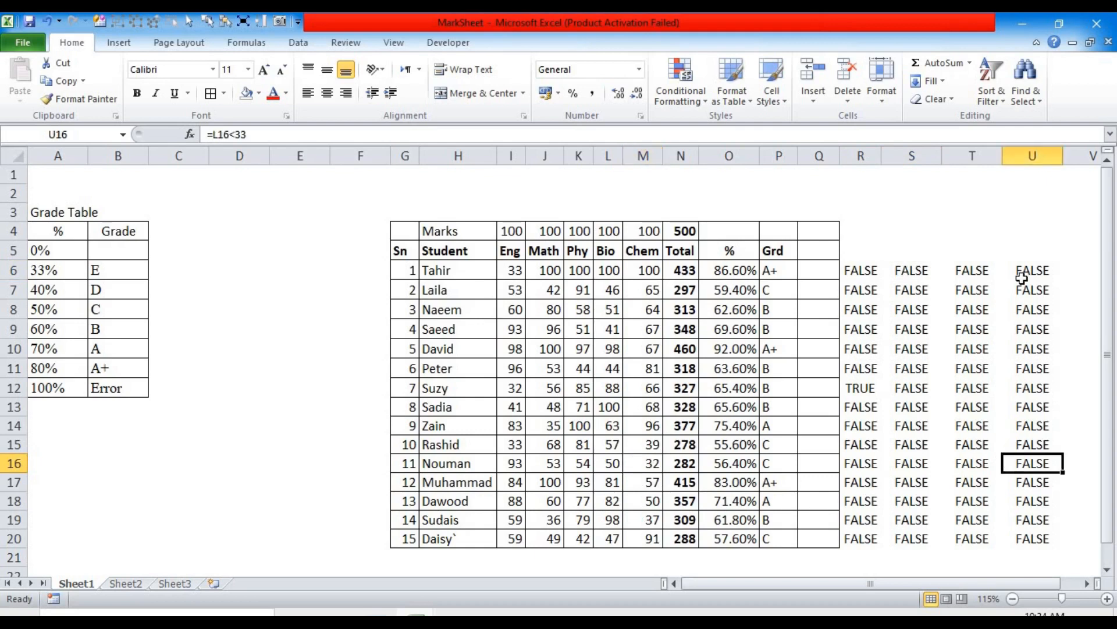
- Extend the test formulas from U6:U20 into column V for the Chemistry marks and check the formula in V16
{"action": "left_click_drag", "start_coordinate": [1025, 271], "coordinate": [1028, 538]}
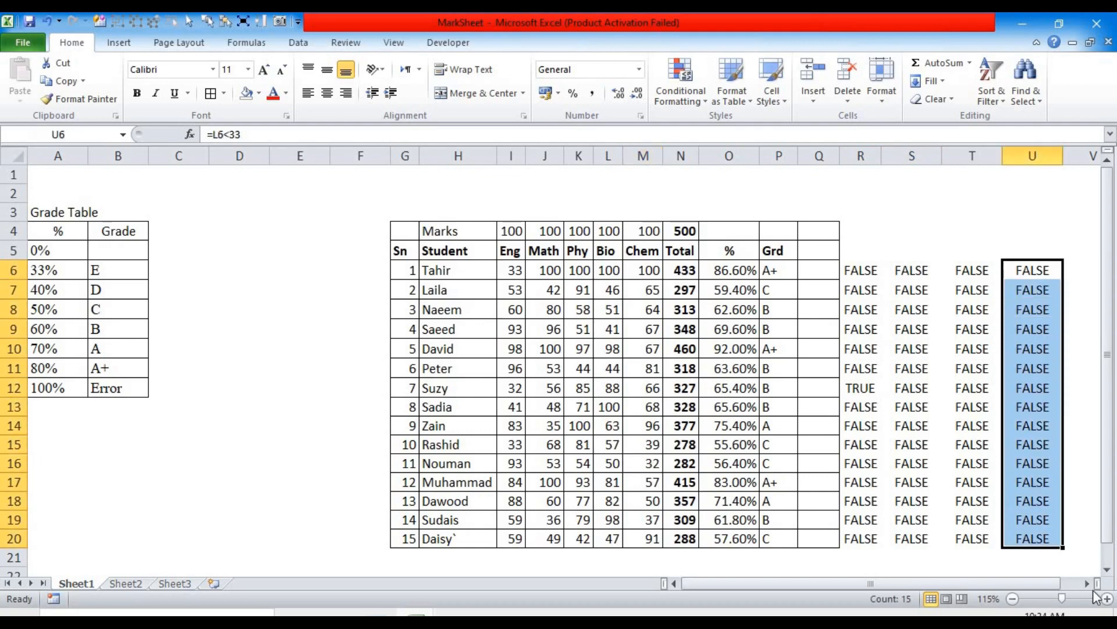
{"action": "left_click", "coordinate": [1086, 583]}
{"action": "left_click", "coordinate": [1086, 584]}
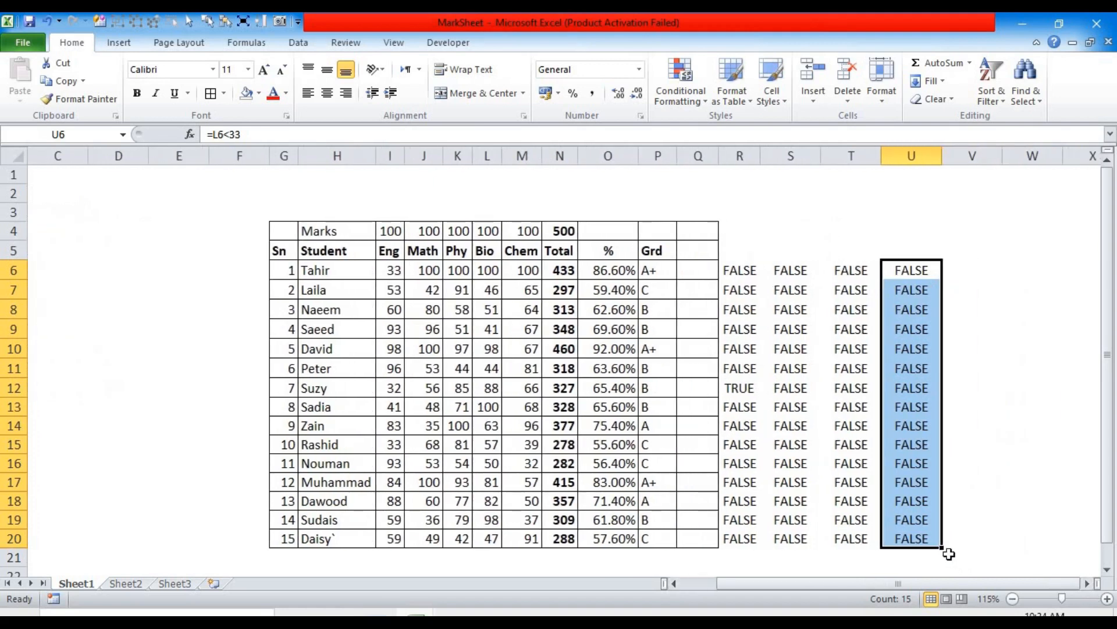
{"action": "left_click_drag", "start_coordinate": [941, 549], "coordinate": [977, 550]}
{"action": "left_click", "coordinate": [962, 463]}
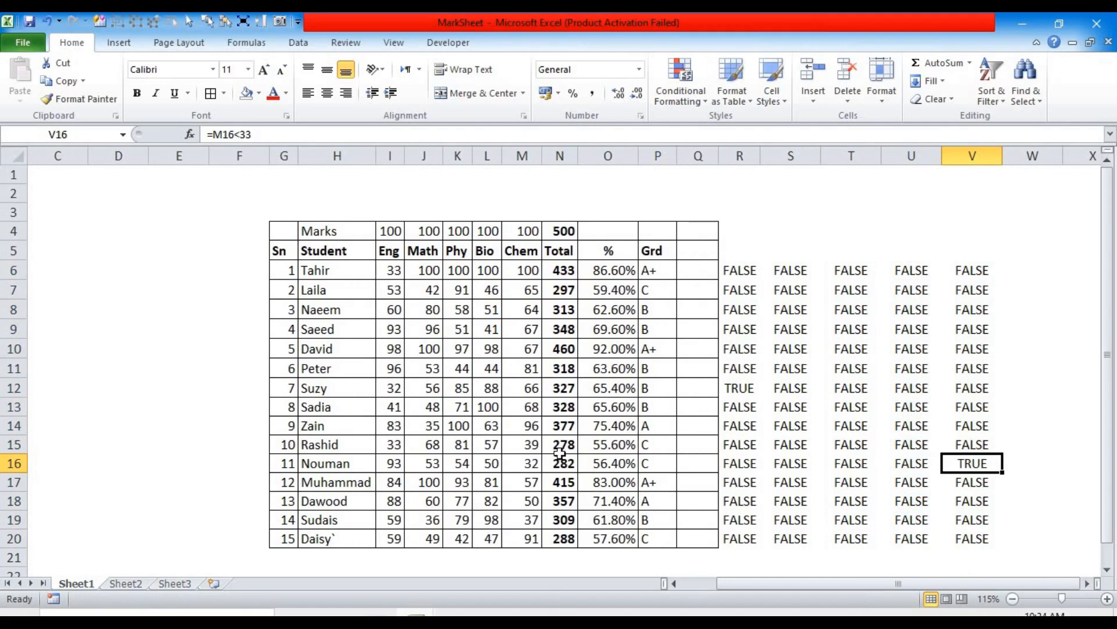
{"action": "left_click", "coordinate": [240, 133]}
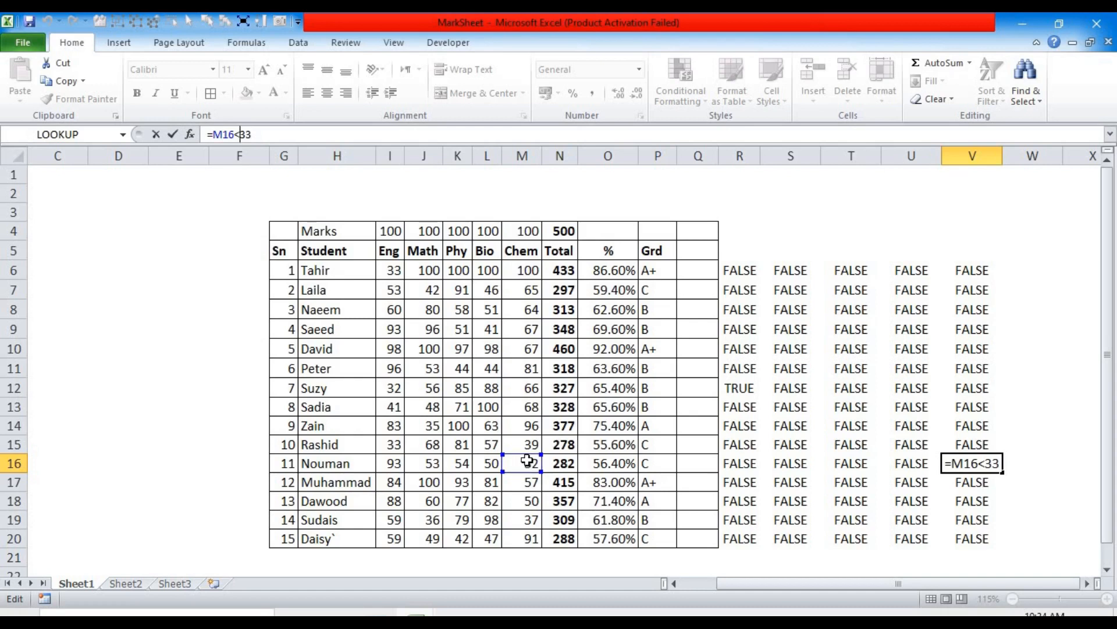
{"action": "key", "text": "ctrl+Return"}
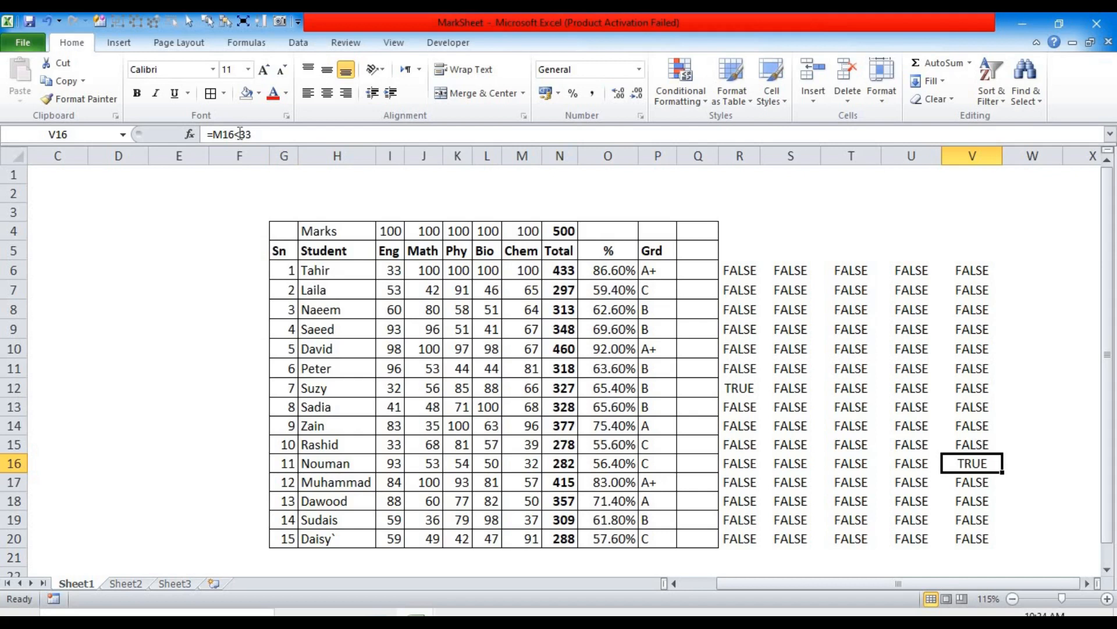
- Set the maximum English marks in I4 to 50
{"action": "left_click", "coordinate": [385, 232]}
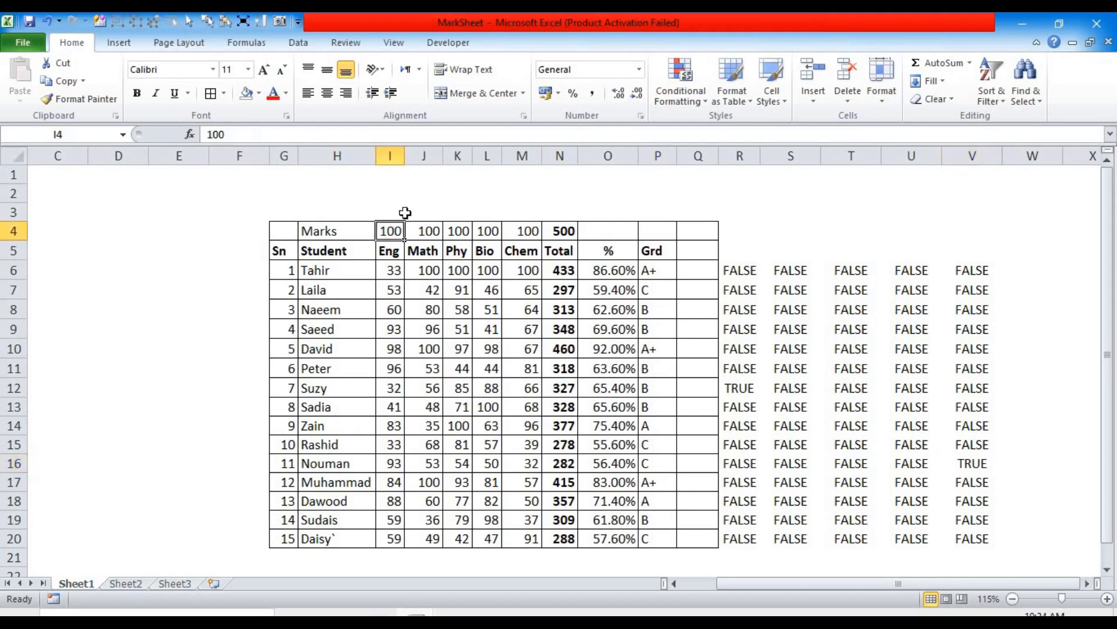
{"action": "type", "text": "50"}
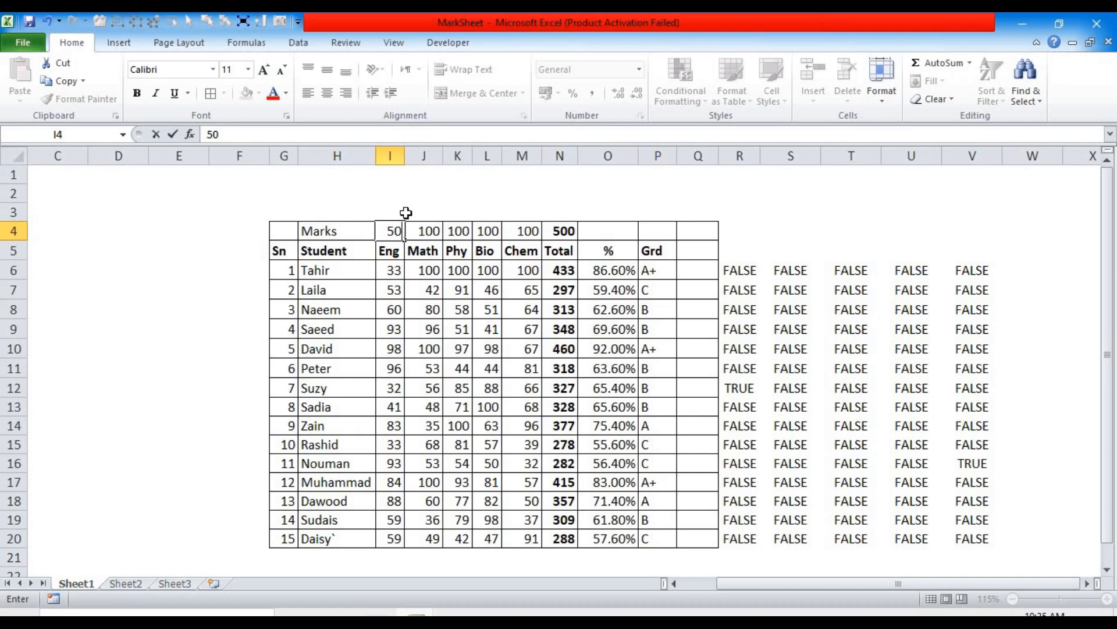
{"action": "key", "text": "Return"}
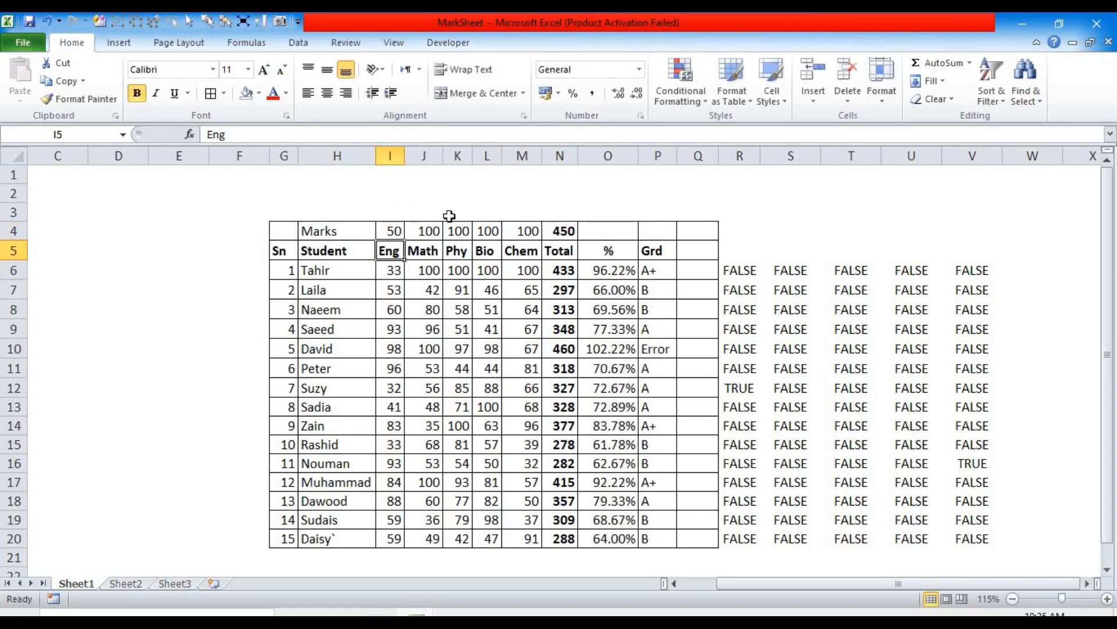
- Set the first student's English mark in I6 to 17 and check the R6 test formula against the maximum in I4
{"action": "left_click_drag", "start_coordinate": [383, 270], "coordinate": [393, 518]}
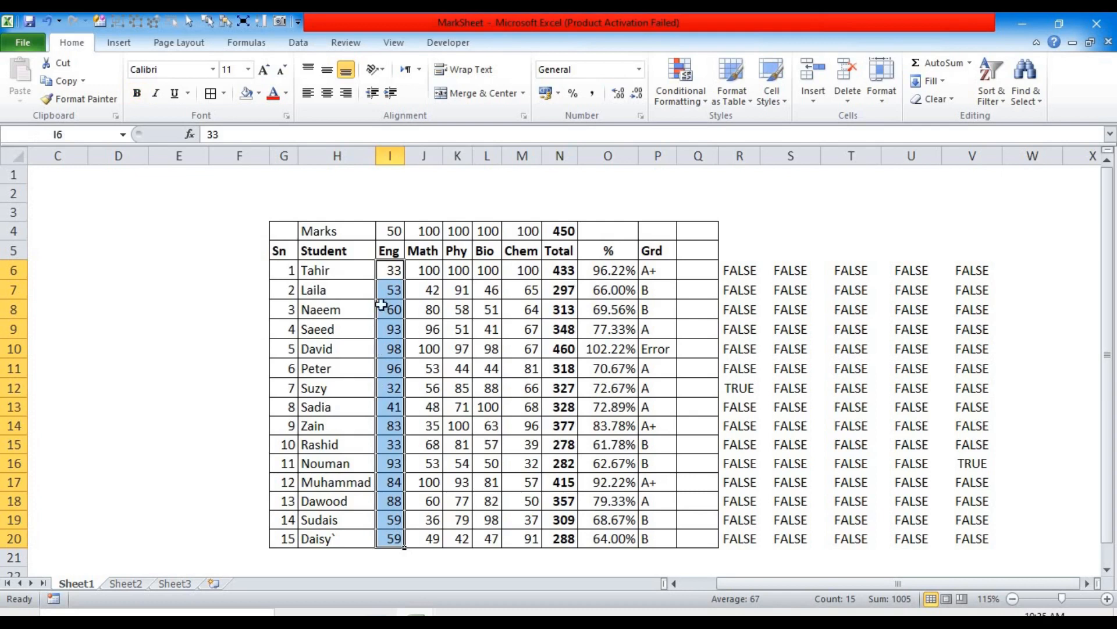
{"action": "left_click", "coordinate": [389, 270]}
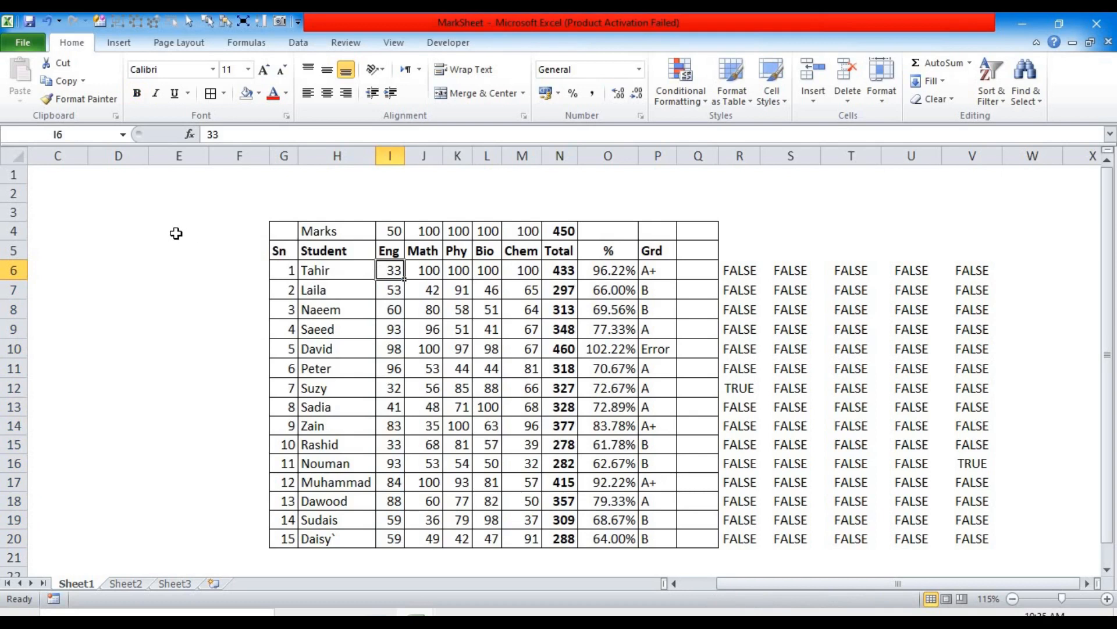
{"action": "type", "text": "17"}
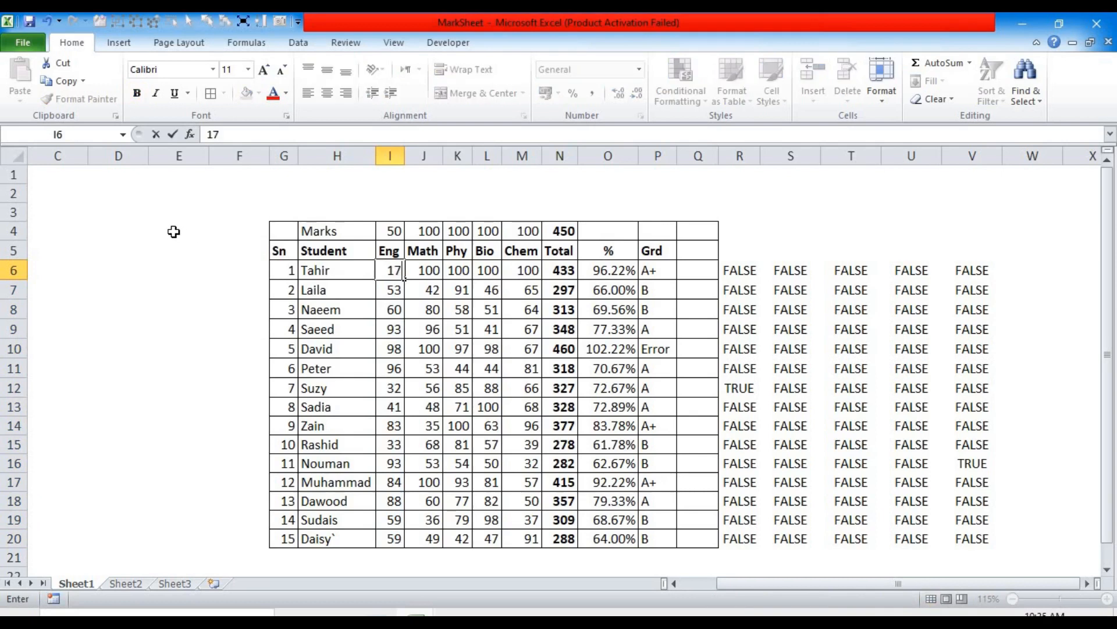
{"action": "key", "text": "Return"}
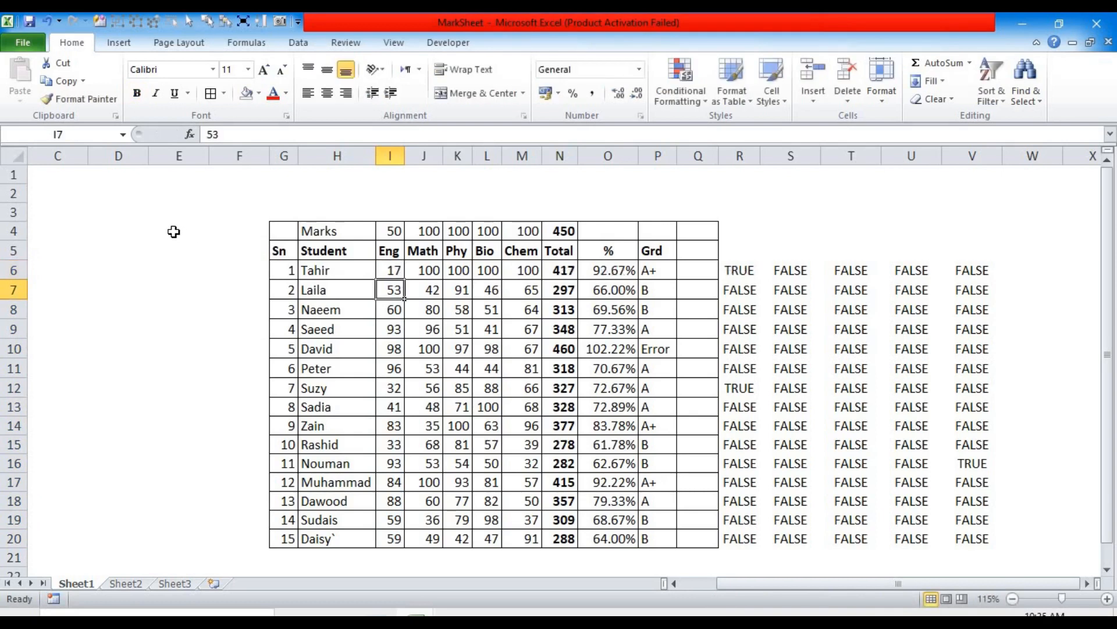
{"action": "left_click", "coordinate": [731, 268]}
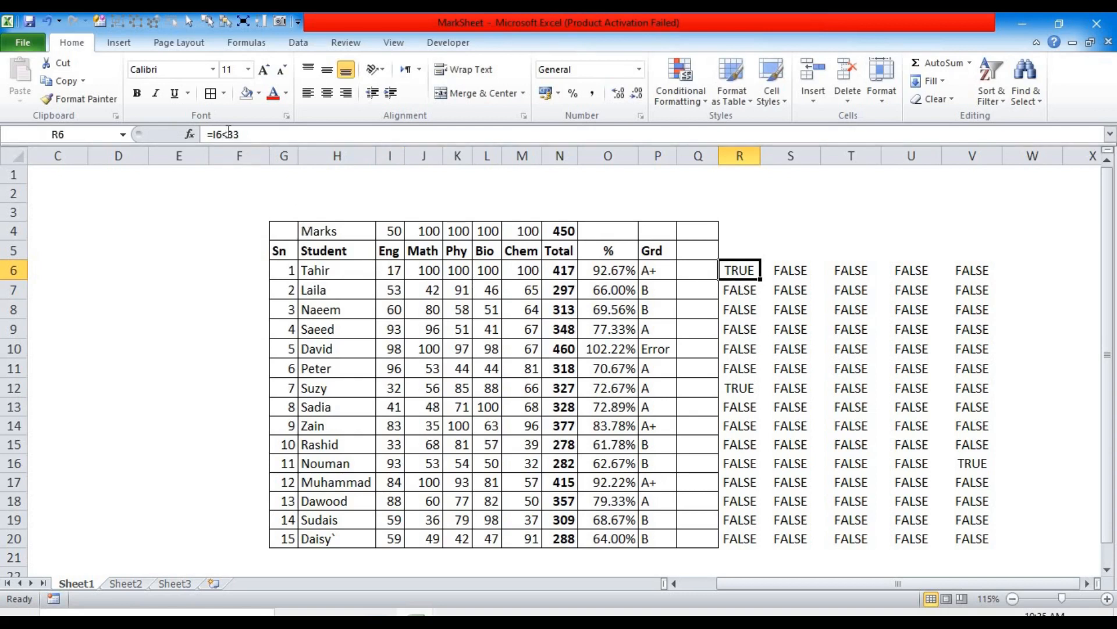
{"action": "left_click", "coordinate": [391, 272]}
{"action": "double_click", "coordinate": [391, 231]}
{"action": "key", "text": "Escape"}
- Enter 17 in both D5 and D6 and add them up with =SUM(D5:D6) in D7
{"action": "left_click", "coordinate": [119, 248]}
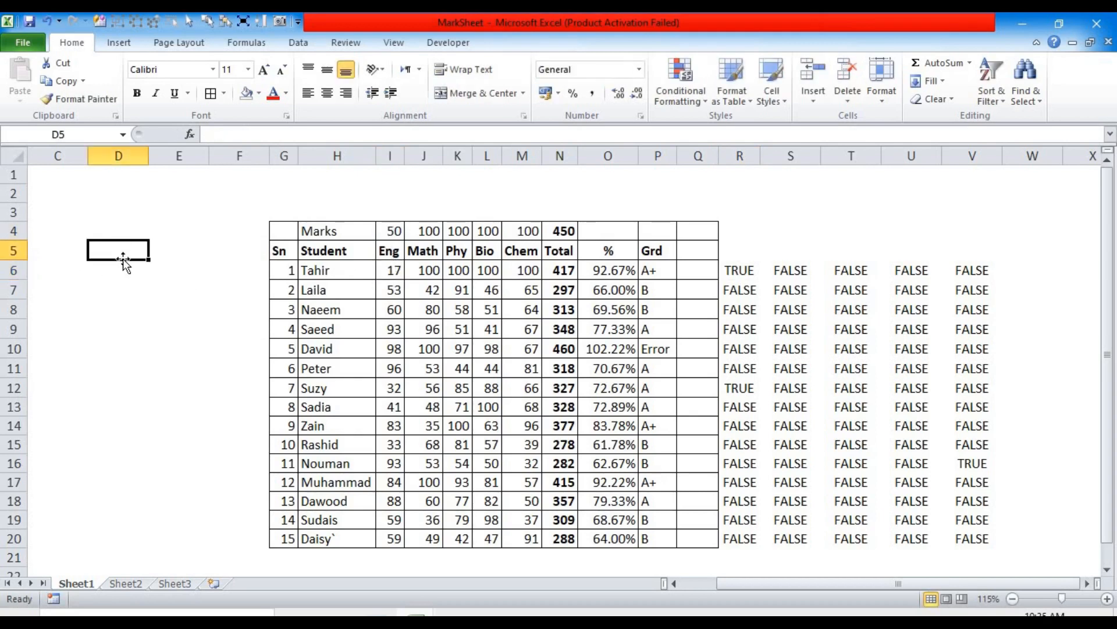
{"action": "type", "text": "17"}
{"action": "key", "text": "Return"}
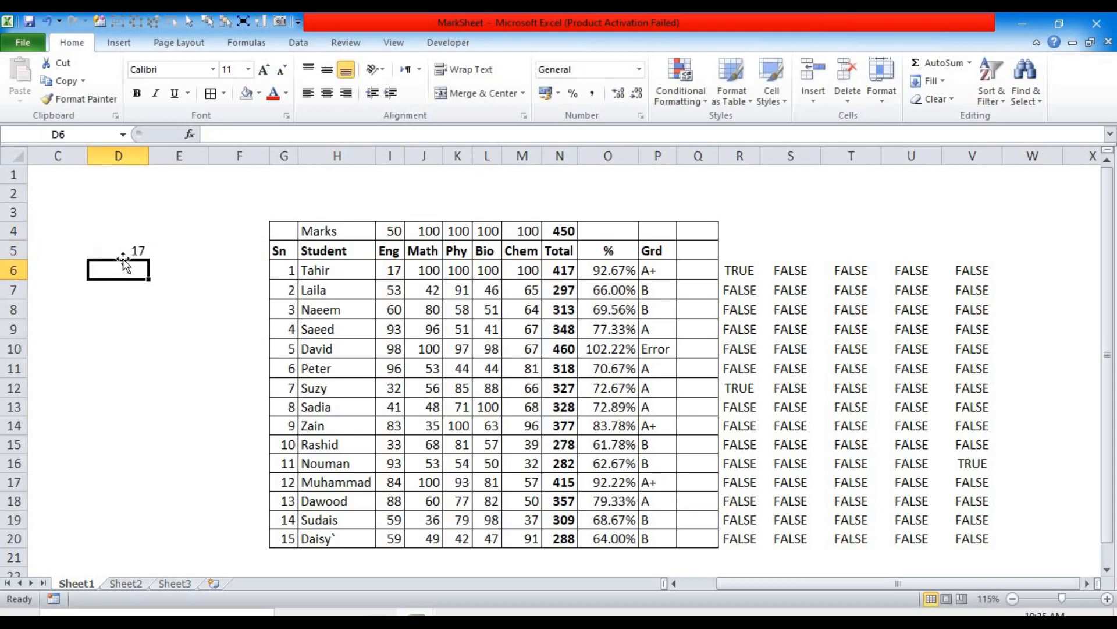
{"action": "type", "text": "17"}
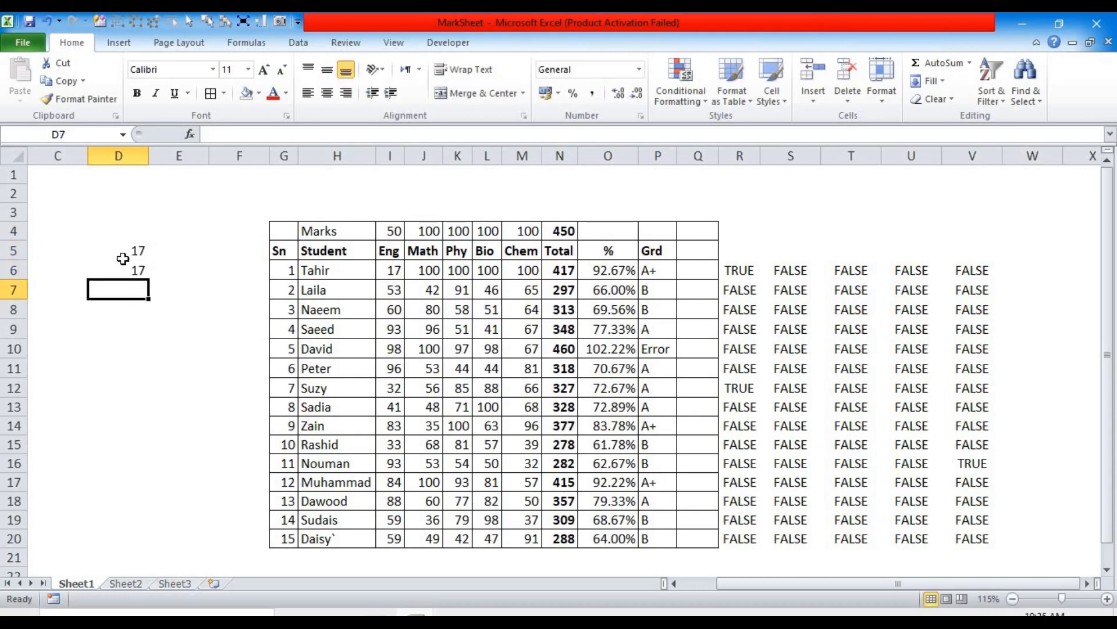
{"action": "key", "text": "alt+equal"}
{"action": "key", "text": "Return"}
{"action": "left_click", "coordinate": [132, 291]}
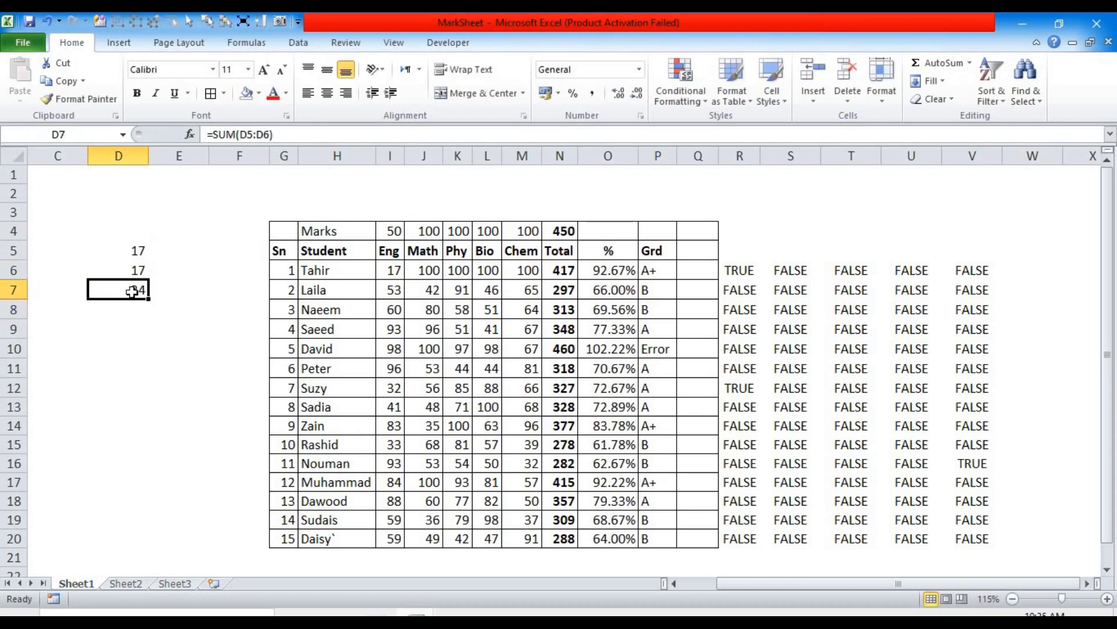
- Recheck the test formula in R6 and clear the scratch calculation in D5:D7
{"action": "left_click", "coordinate": [737, 271]}
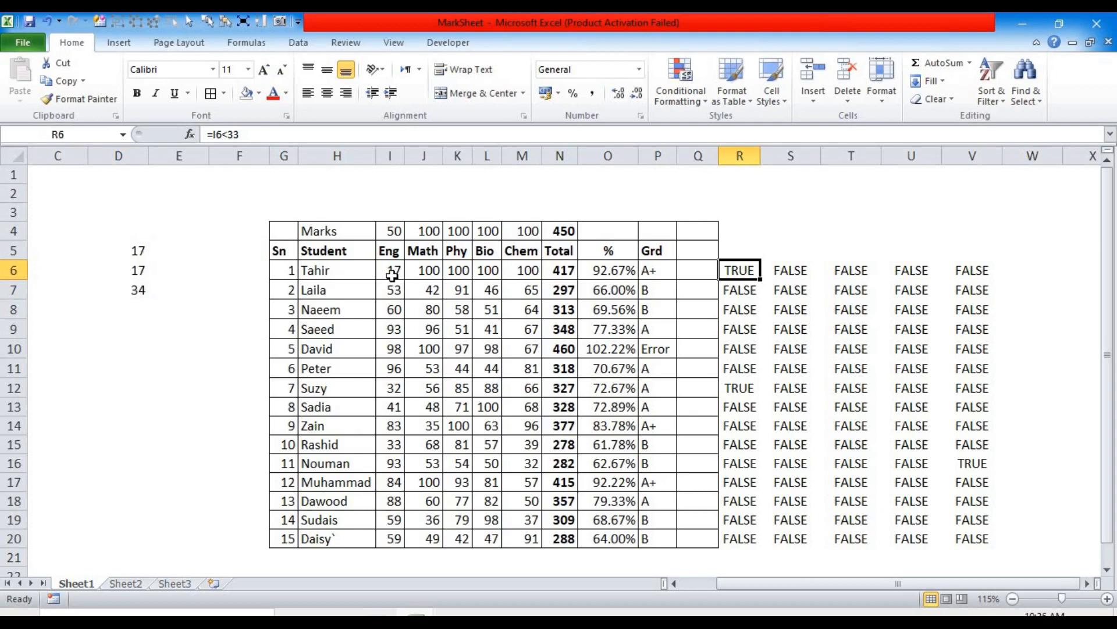
{"action": "left_click_drag", "start_coordinate": [137, 251], "coordinate": [143, 291]}
{"action": "key", "text": "Delete"}
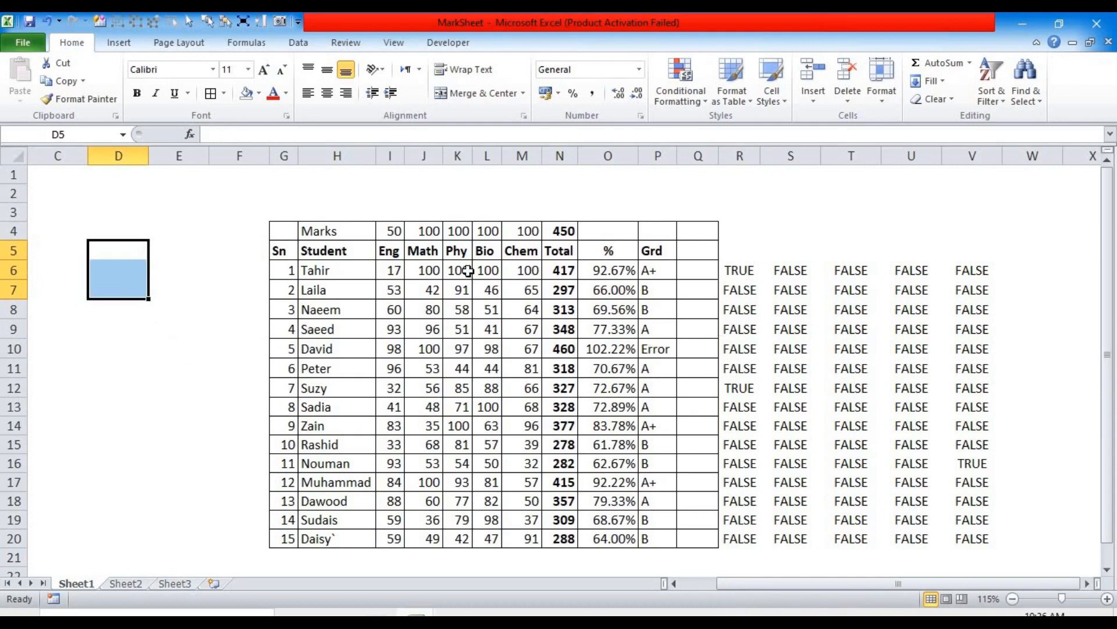
- Review the test formula in R6 and clear all the test formulas in R6:V20
{"action": "double_click", "coordinate": [729, 269]}
{"action": "key", "text": "Escape"}
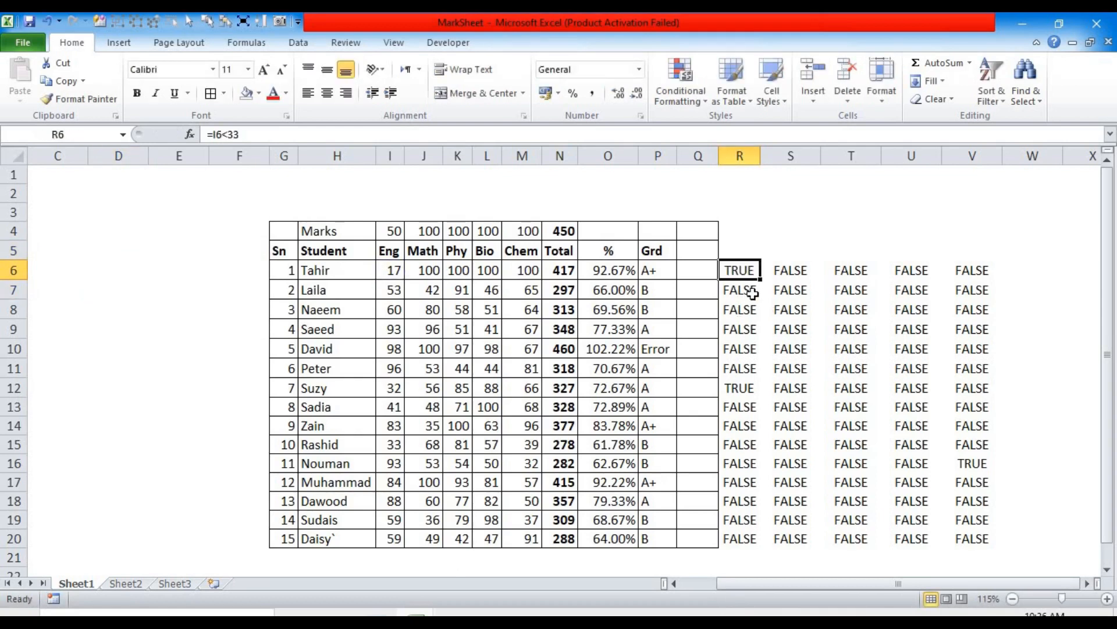
{"action": "left_click_drag", "start_coordinate": [728, 269], "coordinate": [947, 524]}
{"action": "key", "text": "Delete"}
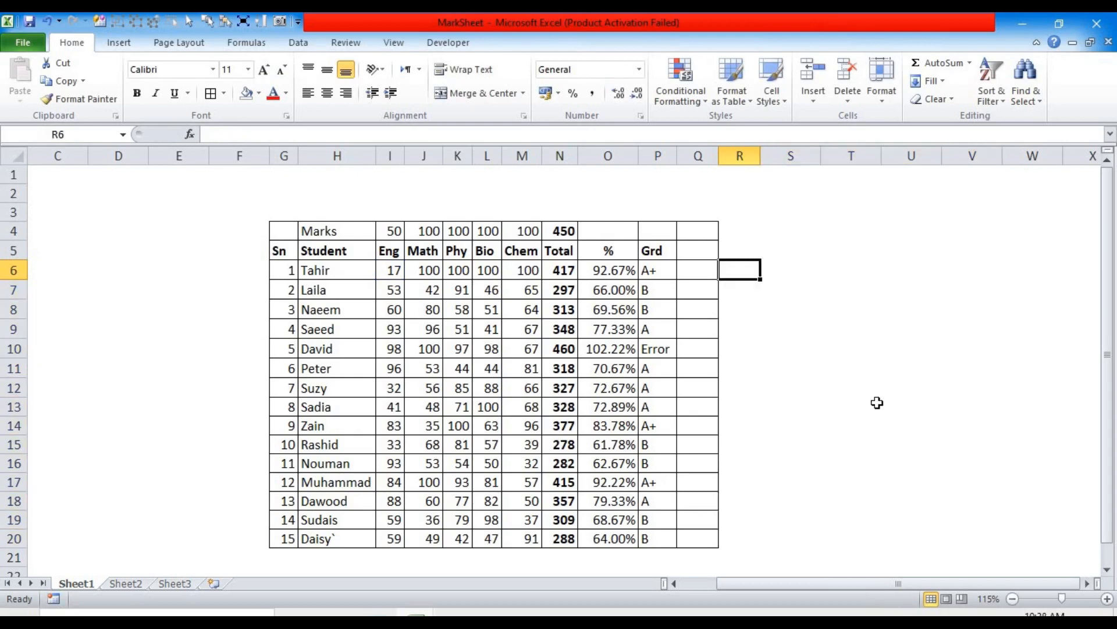
- Enter =(I6/$I$4) in R6 to divide the first English mark by the fixed maximum mark
{"action": "type", "text": "="}
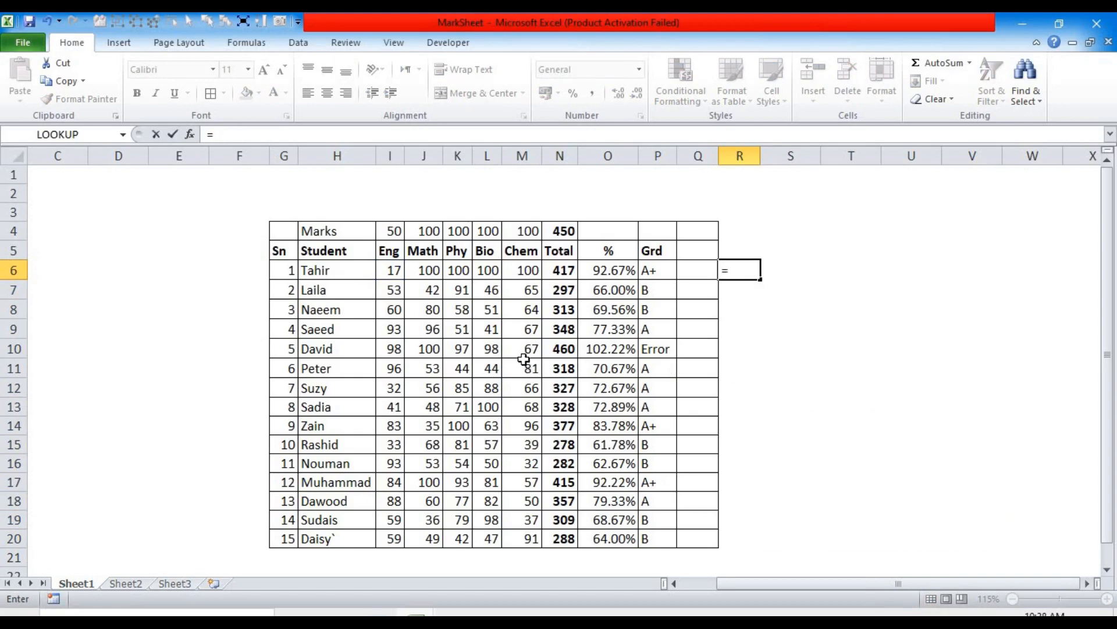
{"action": "left_click", "coordinate": [385, 271]}
{"action": "type", "text": "/"}
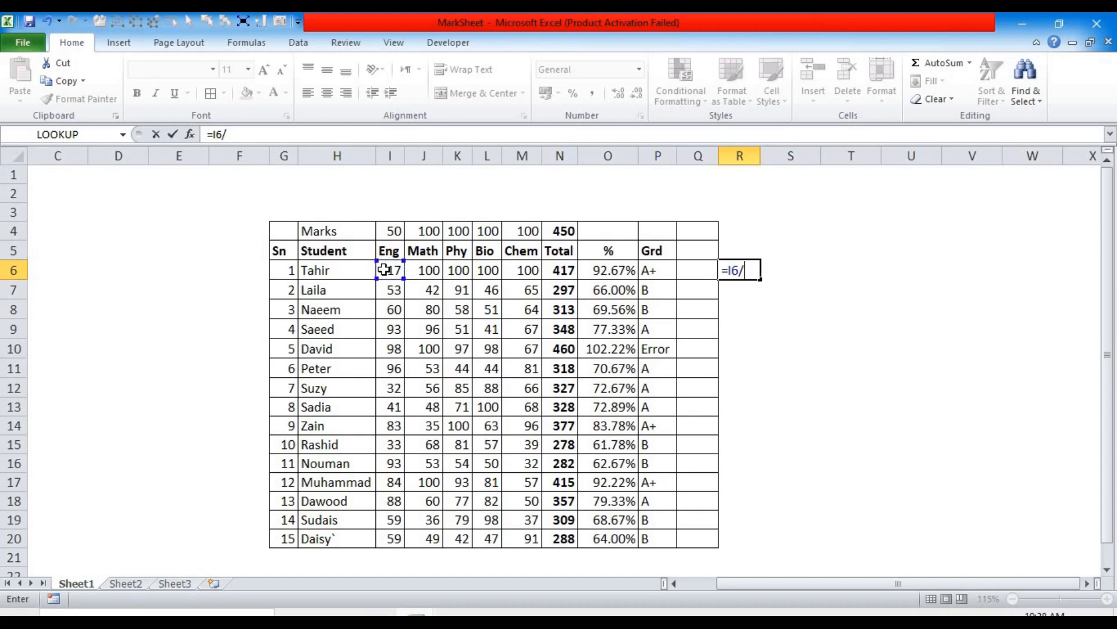
{"action": "left_click", "coordinate": [381, 232]}
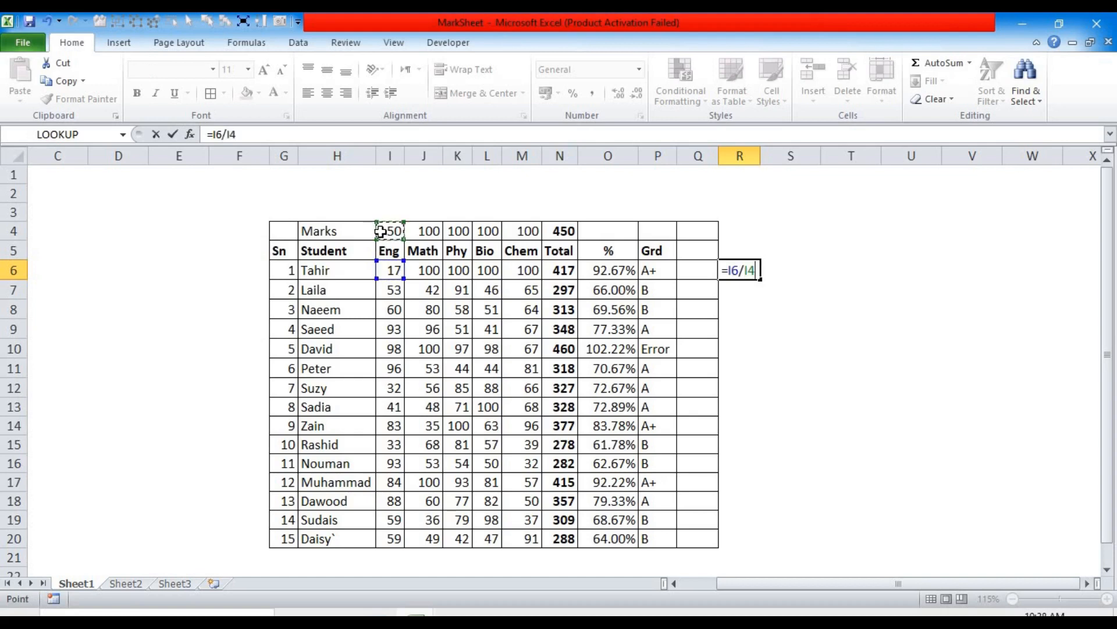
{"action": "left_click", "coordinate": [751, 272]}
{"action": "key", "text": "F4"}
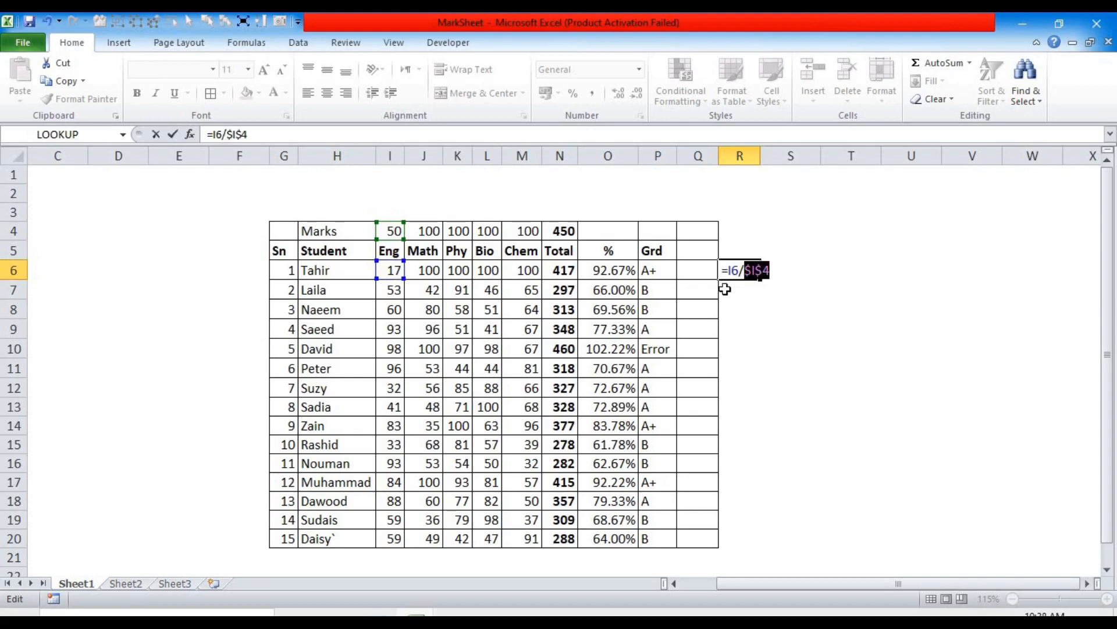
{"action": "left_click", "coordinate": [728, 271]}
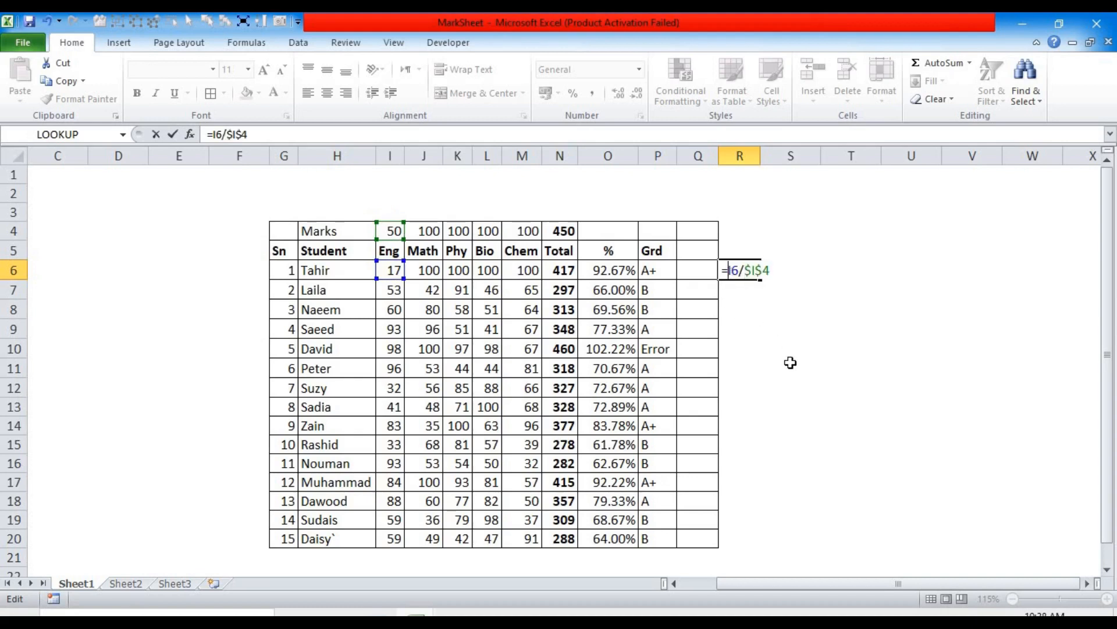
{"action": "type", "text": "("}
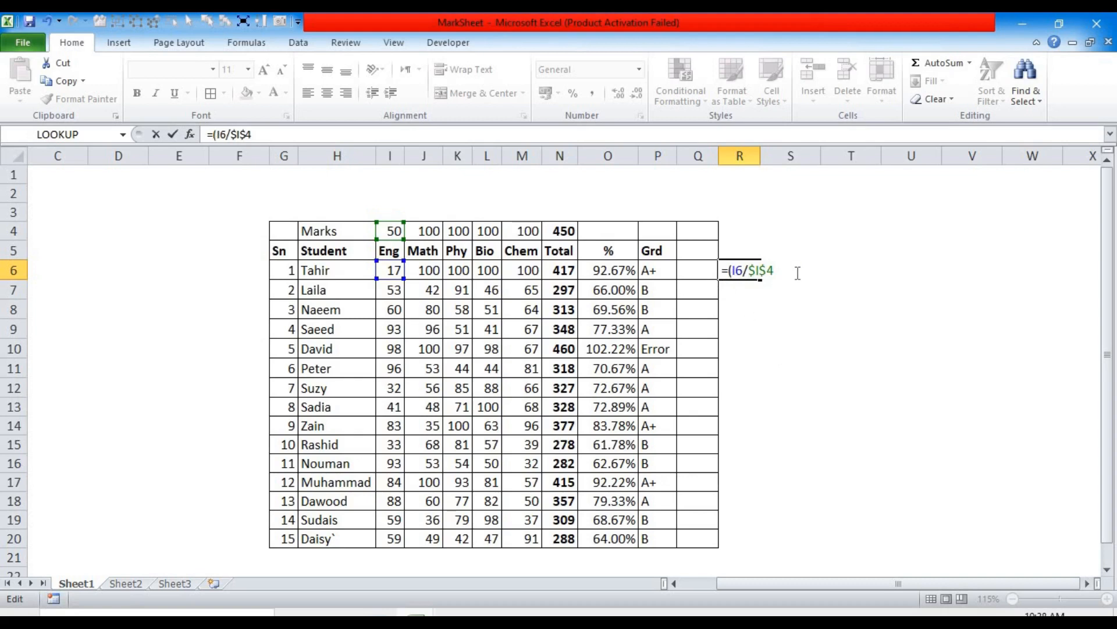
{"action": "type", "text": ")"}
{"action": "key", "text": "Return"}
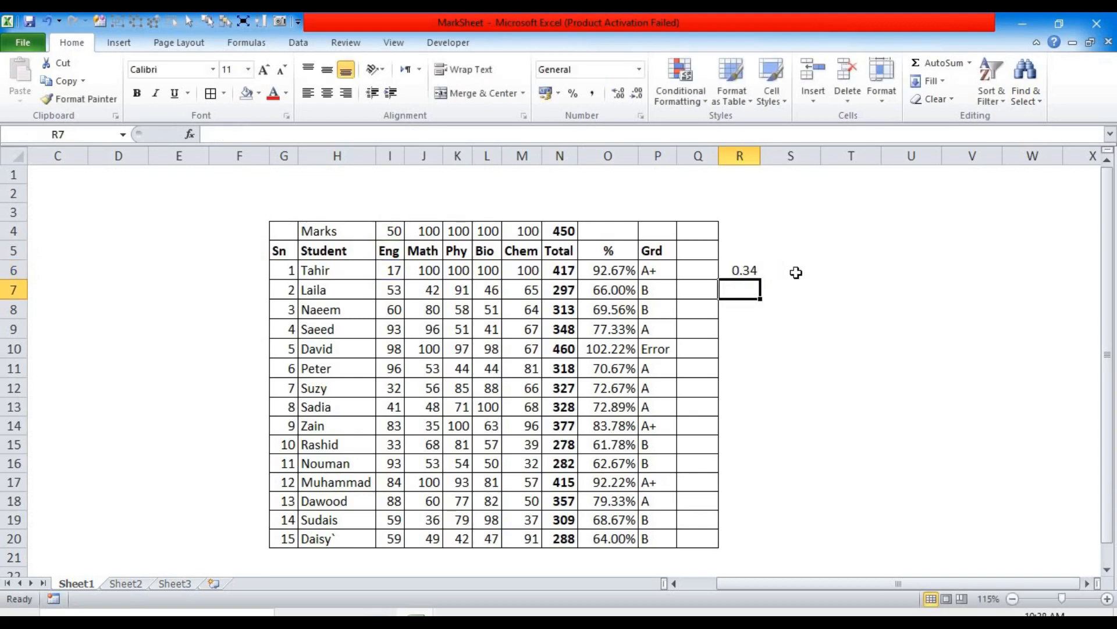
- Extend the formula in R6 to =(I6/$I$4)*100 to give the first English mark as a percentage
{"action": "left_click", "coordinate": [748, 269]}
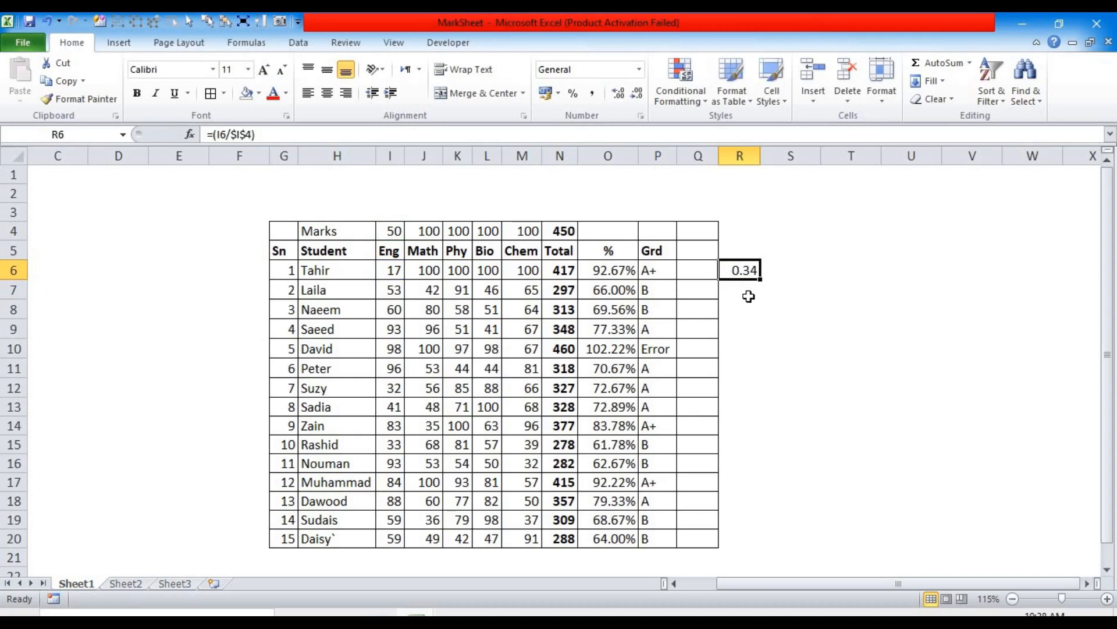
{"action": "left_click", "coordinate": [277, 137]}
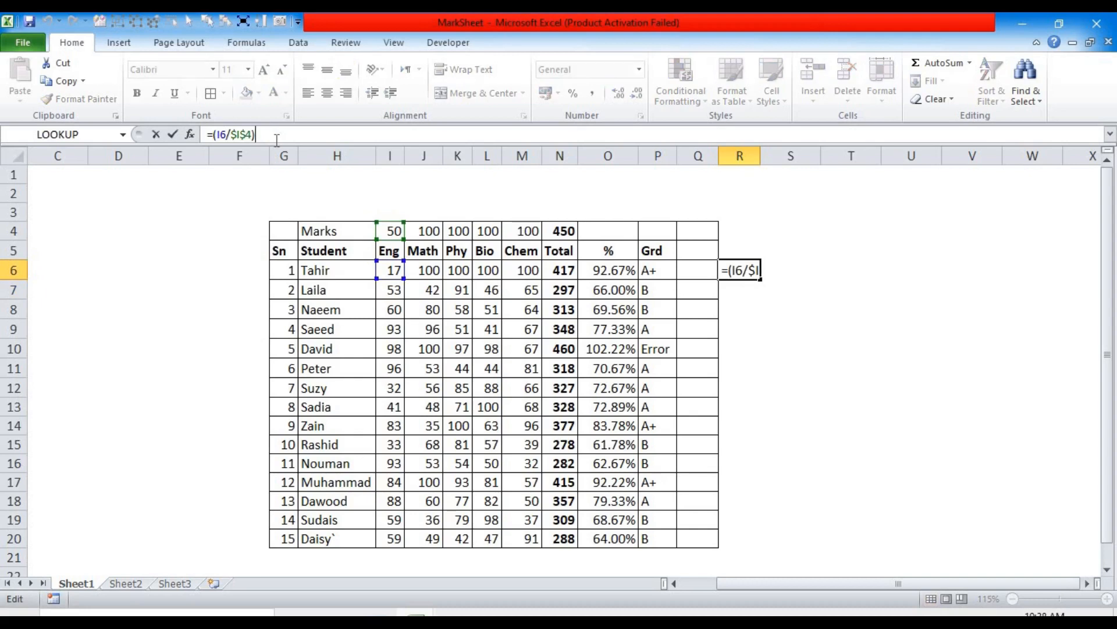
{"action": "type", "text": "*1"}
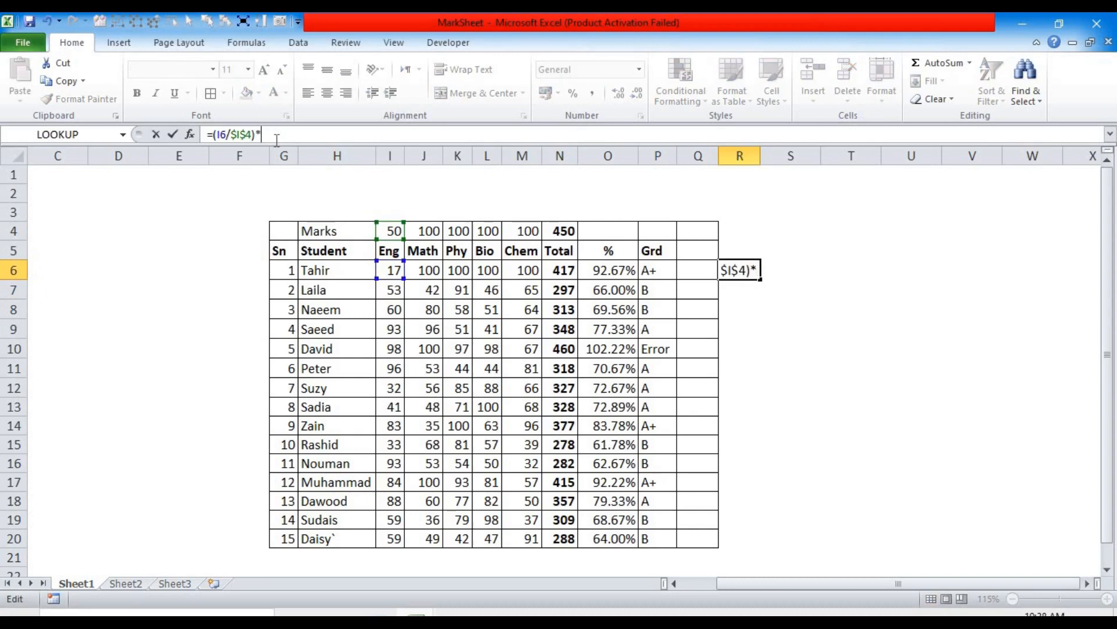
{"action": "key", "text": "BackSpace"}
{"action": "key", "text": "BackSpace"}
{"action": "type", "text": "*100"}
{"action": "key", "text": "Return"}
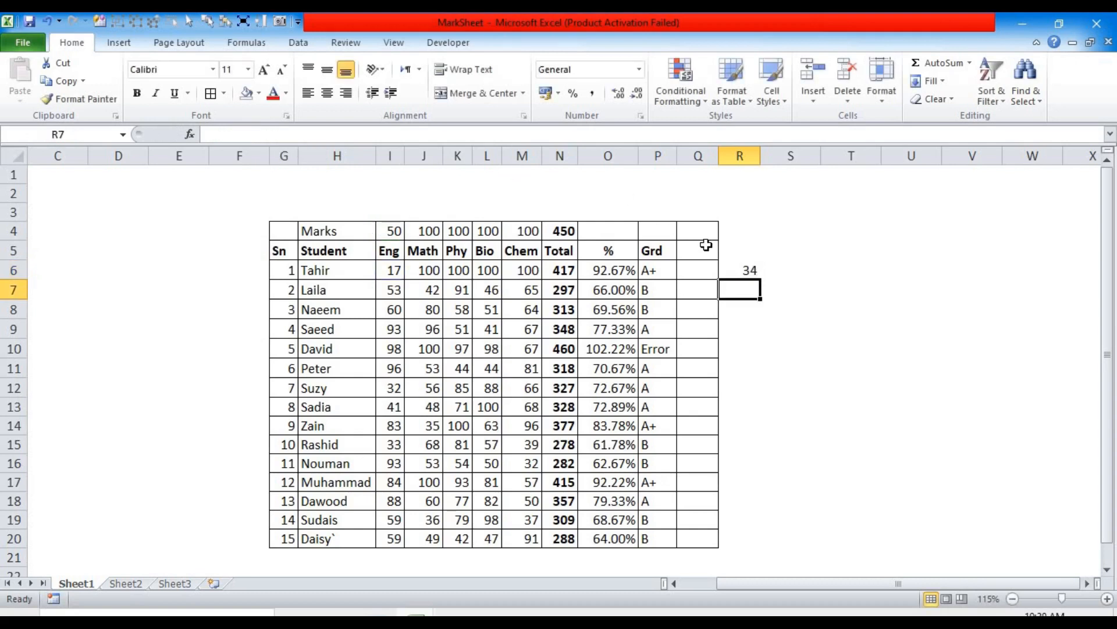
{"action": "left_click", "coordinate": [748, 270]}
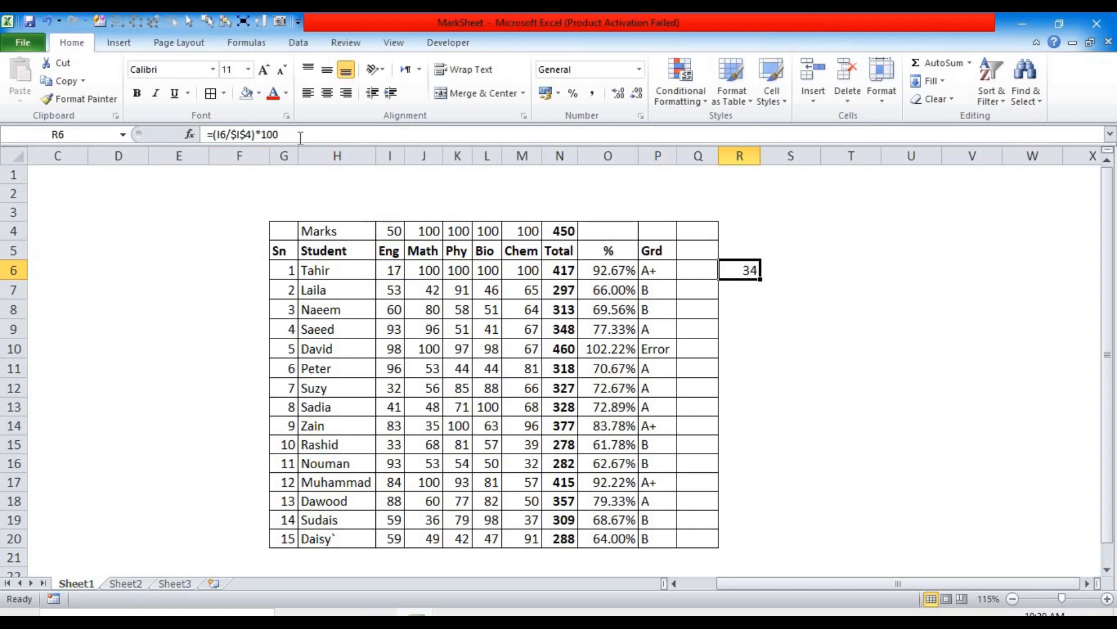
- Set the English maximum mark in I4 to 100 and the first student's English mark in I6 to 33
{"action": "left_click", "coordinate": [387, 232]}
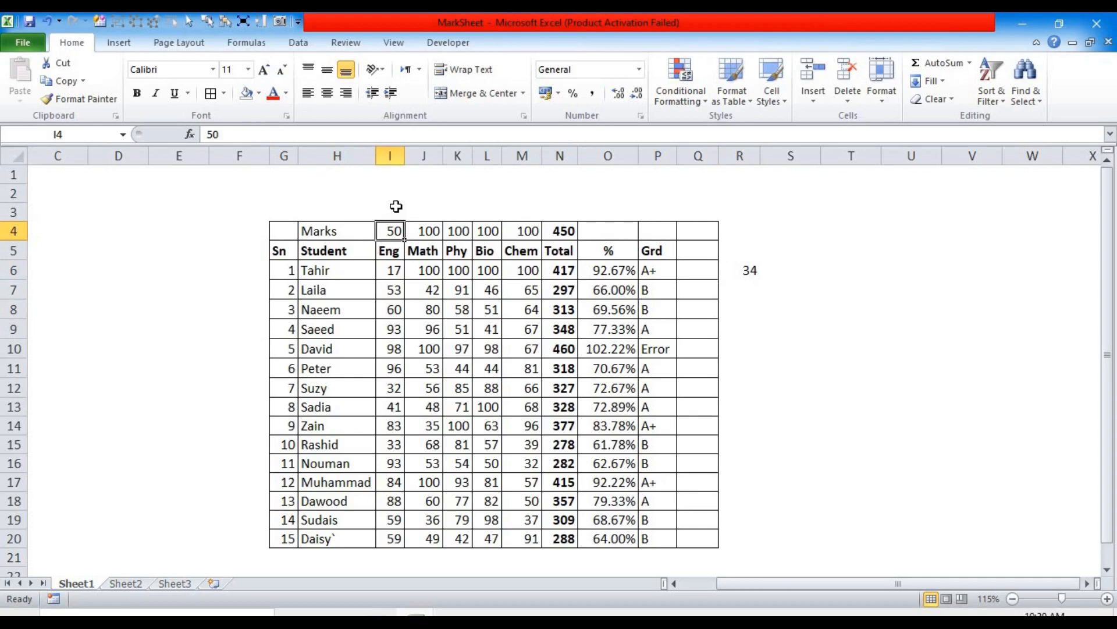
{"action": "type", "text": "100"}
{"action": "key", "text": "Return"}
{"action": "key", "text": "Return"}
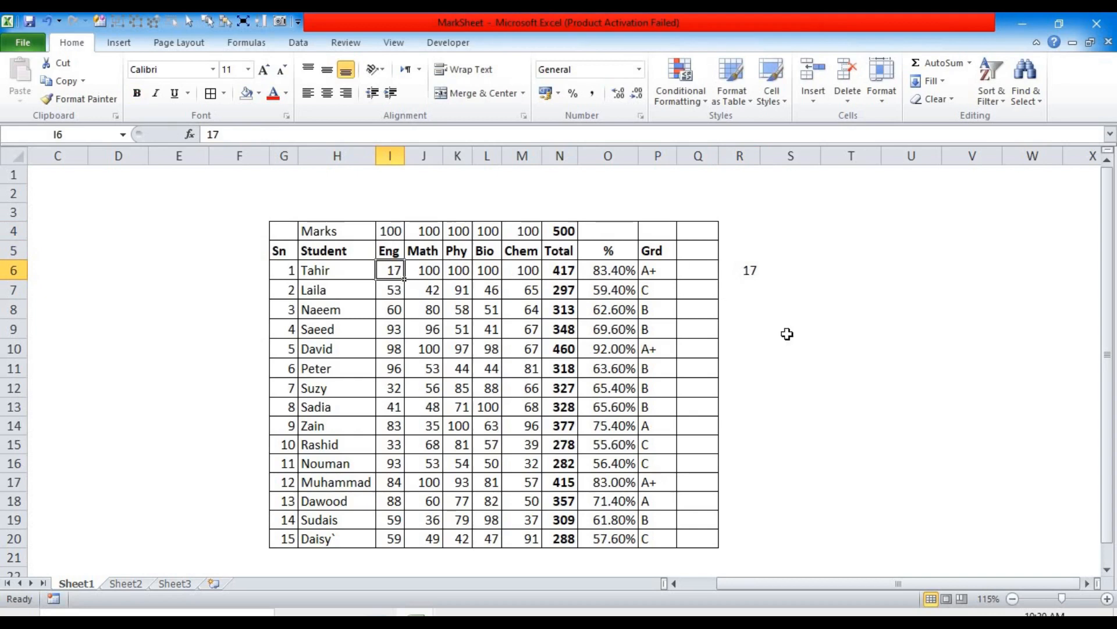
{"action": "type", "text": "33"}
{"action": "key", "text": "Return"}
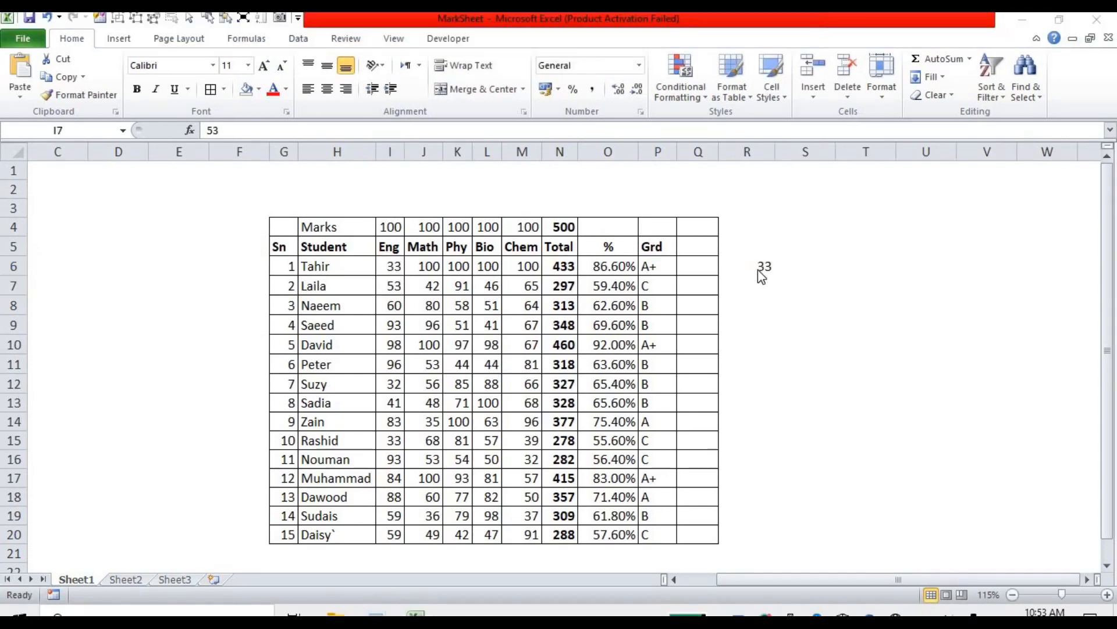
- Add a below-33 comparison to the test formula in R6, making it =(I6/$I$4)*100<33
{"action": "left_click", "coordinate": [751, 266]}
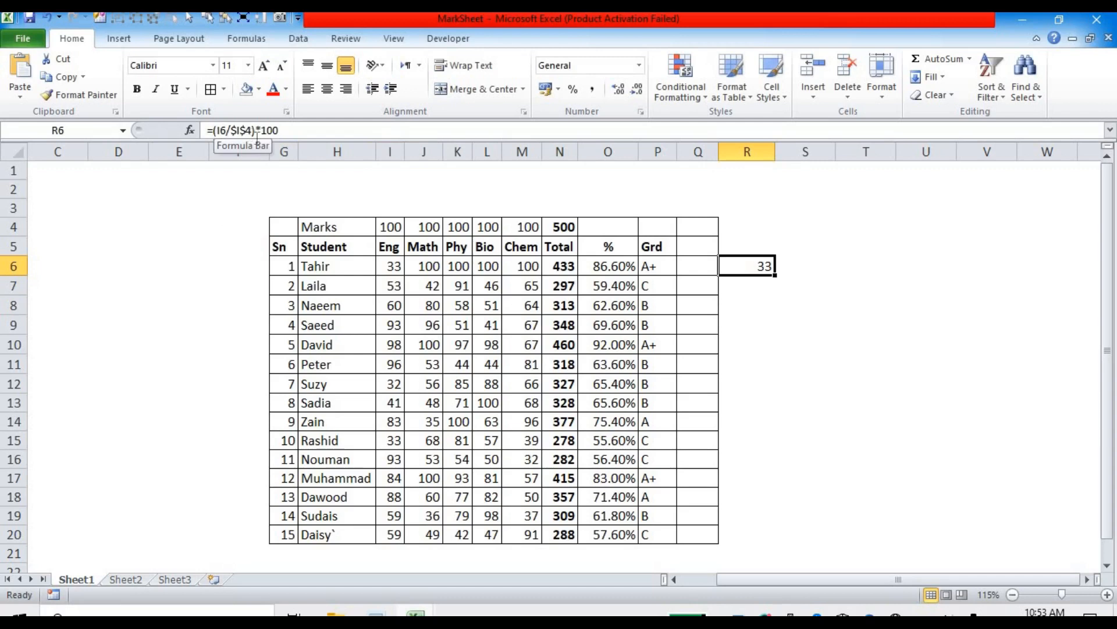
{"action": "left_click", "coordinate": [312, 130]}
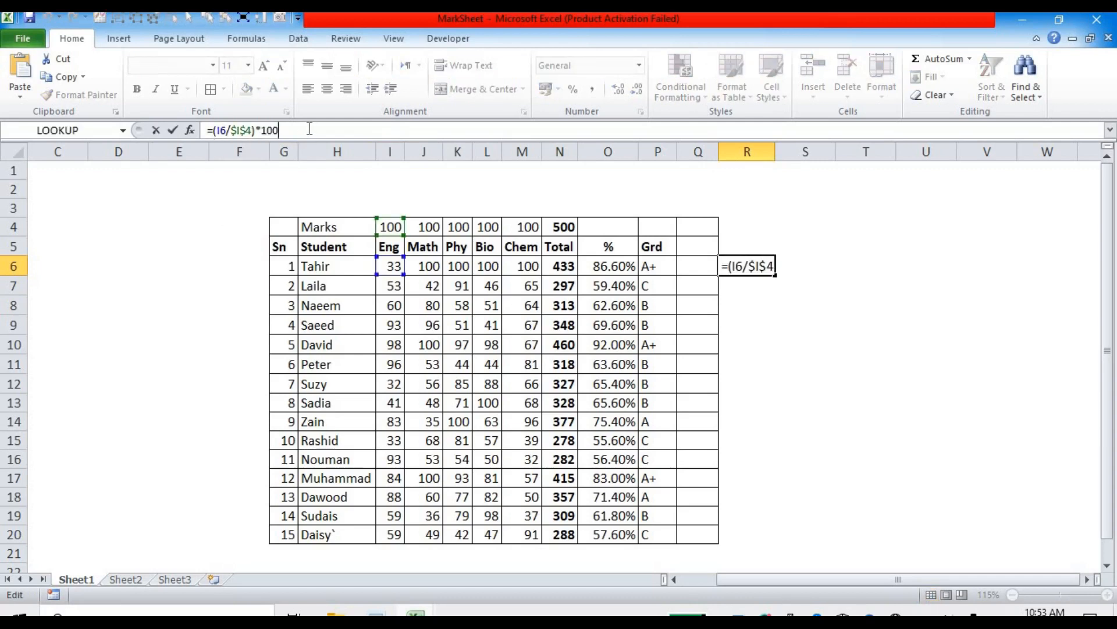
{"action": "type", "text": "<33"}
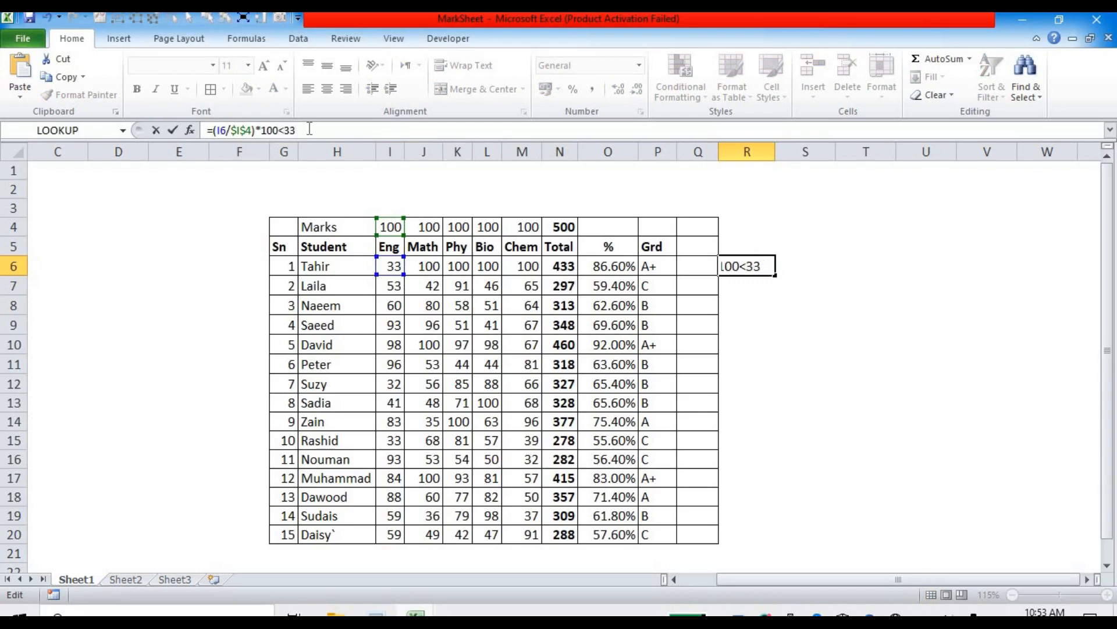
{"action": "key", "text": "Return"}
{"action": "left_click", "coordinate": [746, 266]}
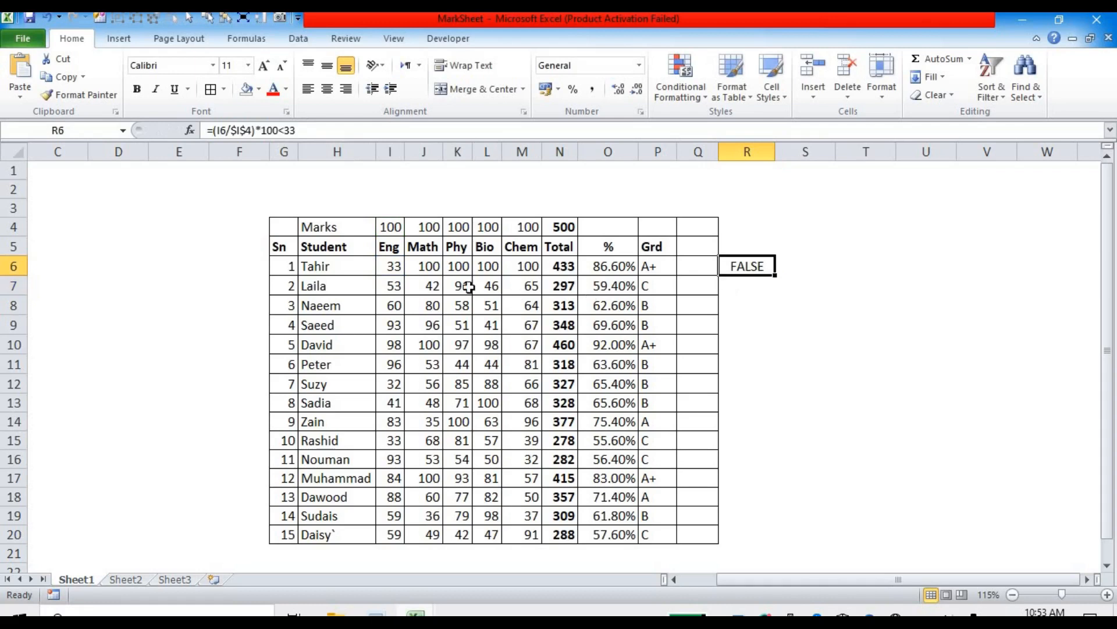
- Set the first student's English mark in I6 to 32 to test the comparison
{"action": "left_click", "coordinate": [401, 269]}
{"action": "type", "text": "32"}
{"action": "key", "text": "Return"}
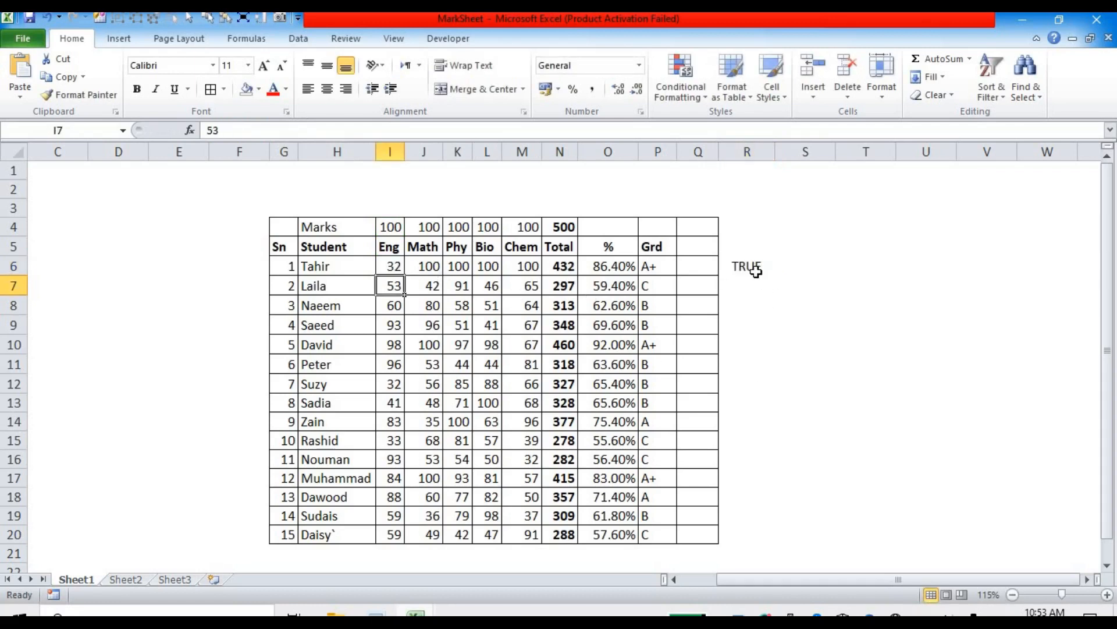
- Copy the full formula text =(I6/$I$4)*100<33 from R6, leaving the cell's content as it is
{"action": "left_click", "coordinate": [749, 269]}
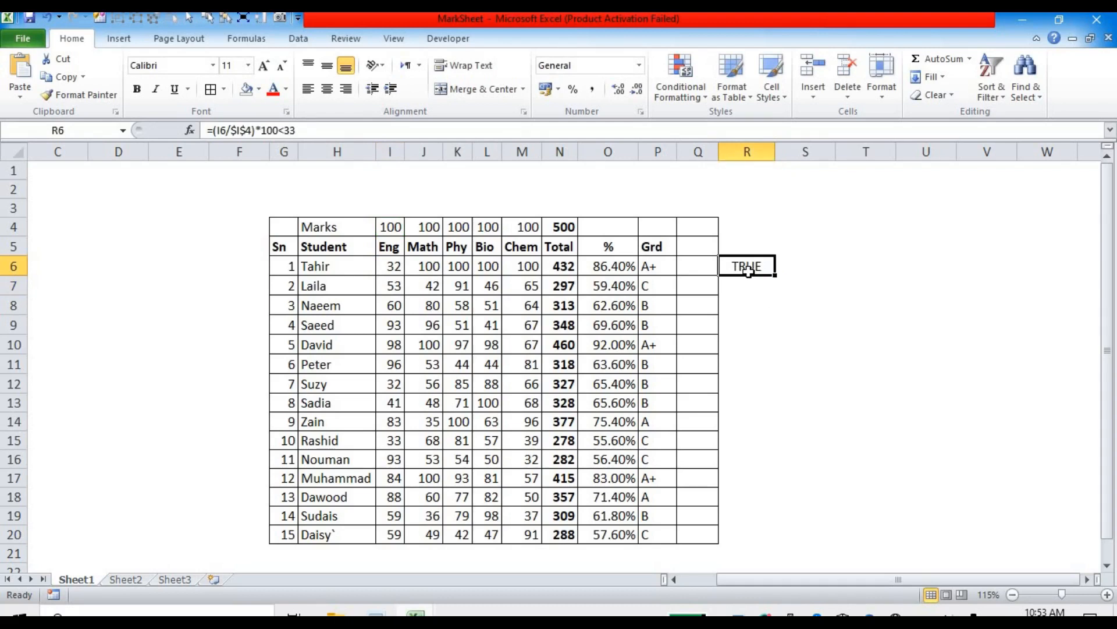
{"action": "left_click_drag", "start_coordinate": [297, 130], "coordinate": [193, 113]}
{"action": "key", "text": "ctrl+c"}
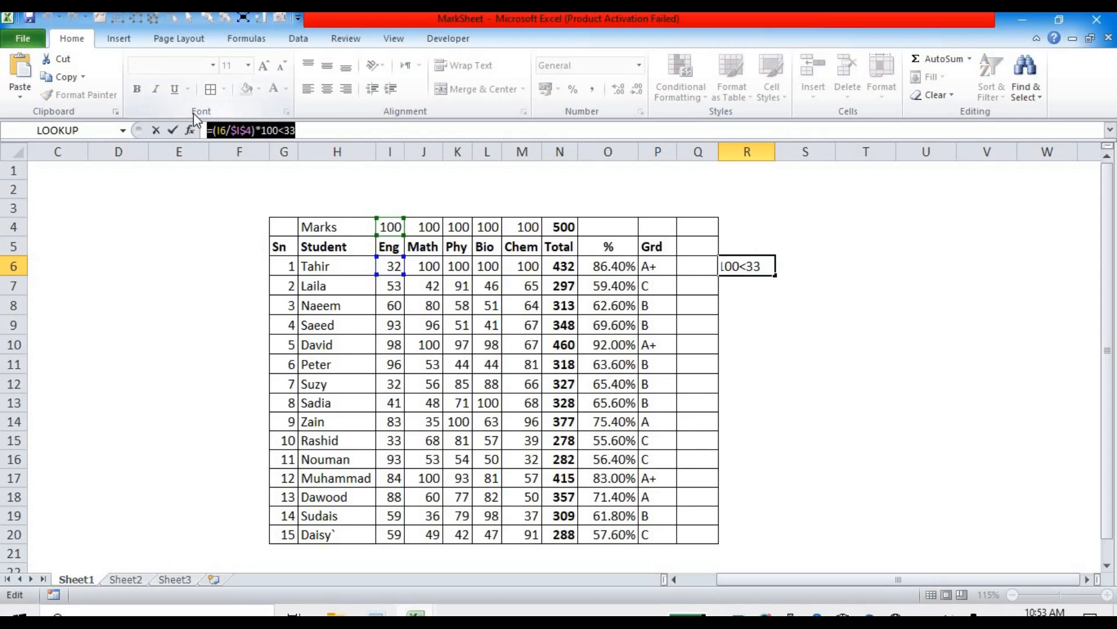
{"action": "key", "text": "ctrl+Return"}
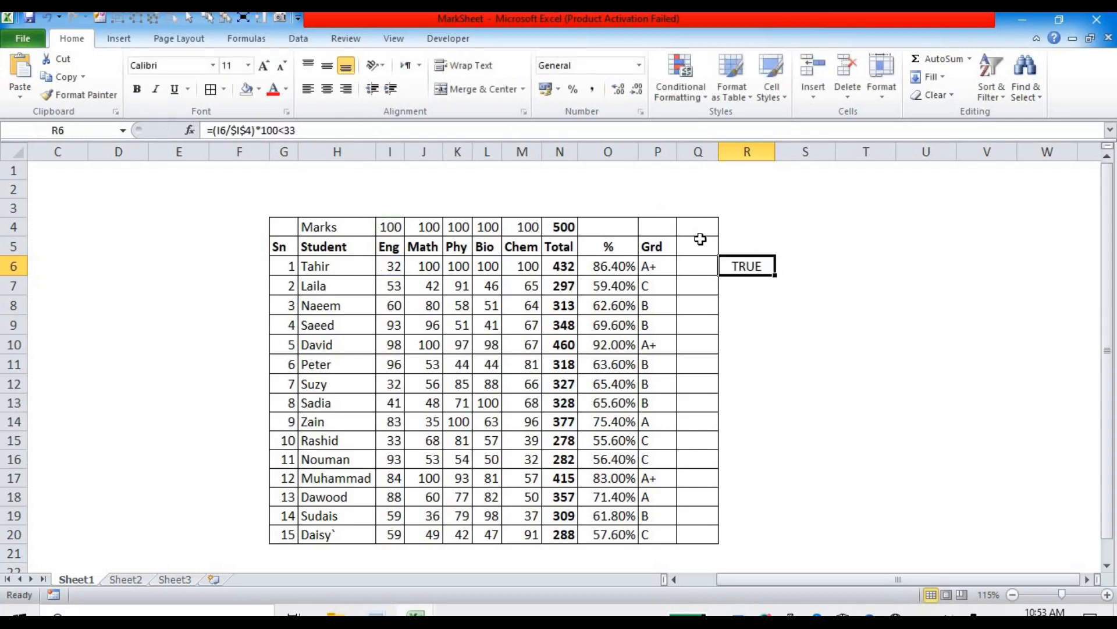
- Create a formula-based conditional formatting rule for the marks in I6:M20, using the copied formula =(I6/$I$4)*100<33
{"action": "left_click_drag", "start_coordinate": [390, 272], "coordinate": [534, 530]}
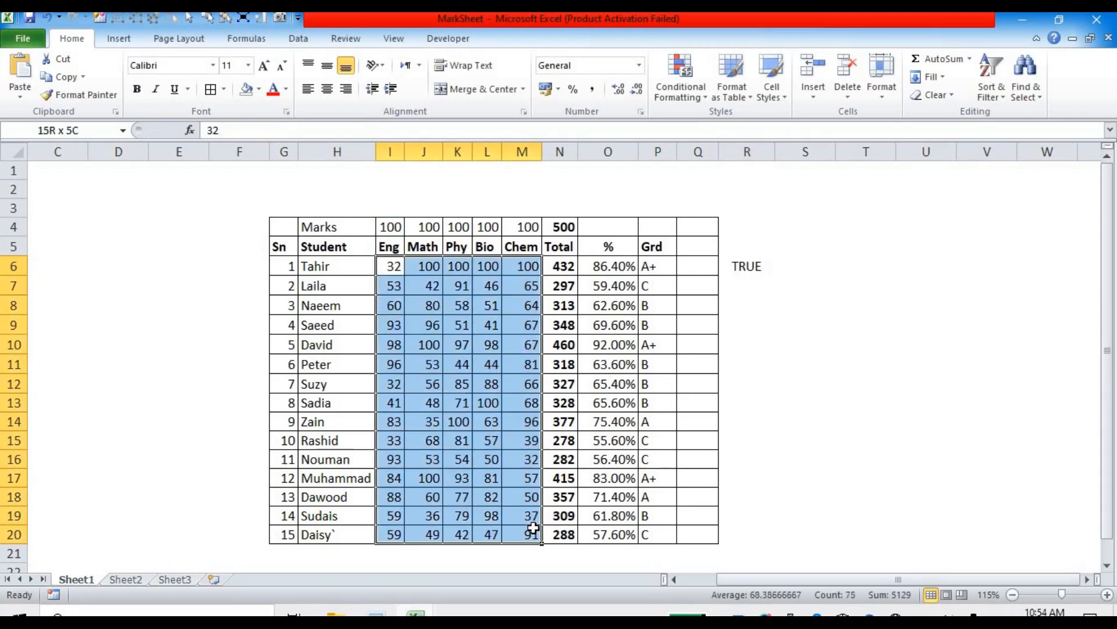
{"action": "left_click", "coordinate": [700, 100]}
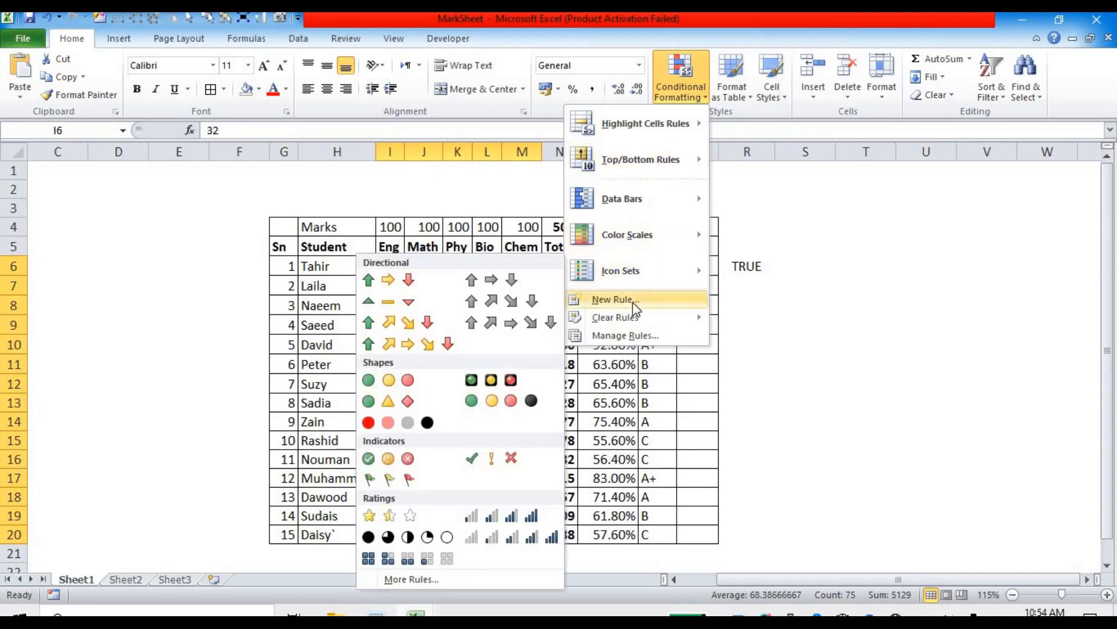
{"action": "left_click", "coordinate": [634, 301]}
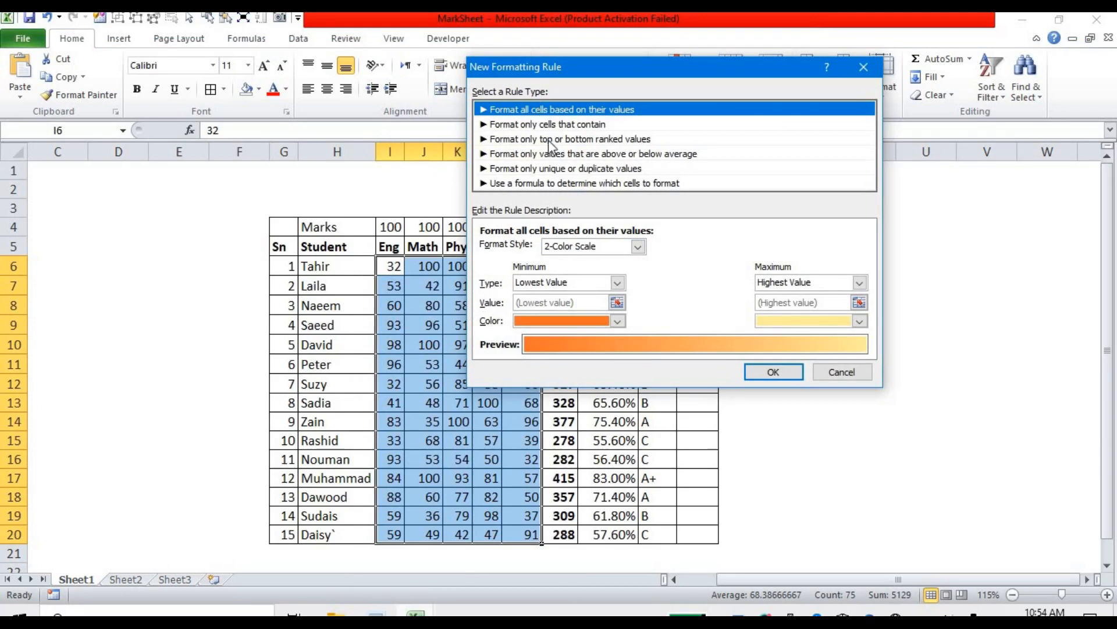
{"action": "left_click", "coordinate": [512, 184]}
{"action": "left_click", "coordinate": [512, 252]}
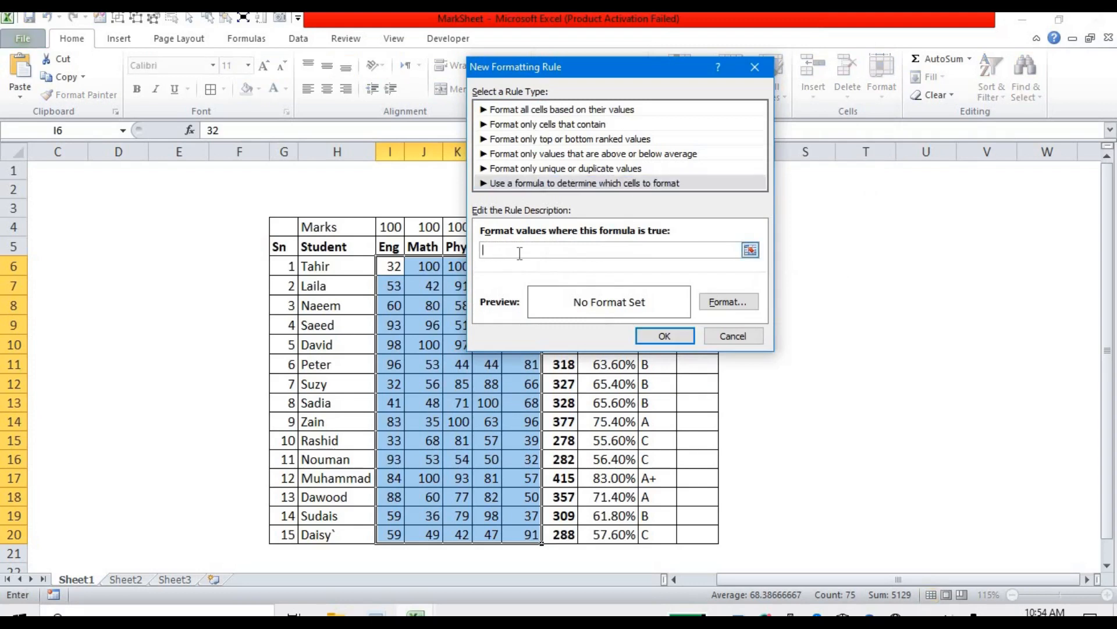
{"action": "key", "text": "ctrl+v"}
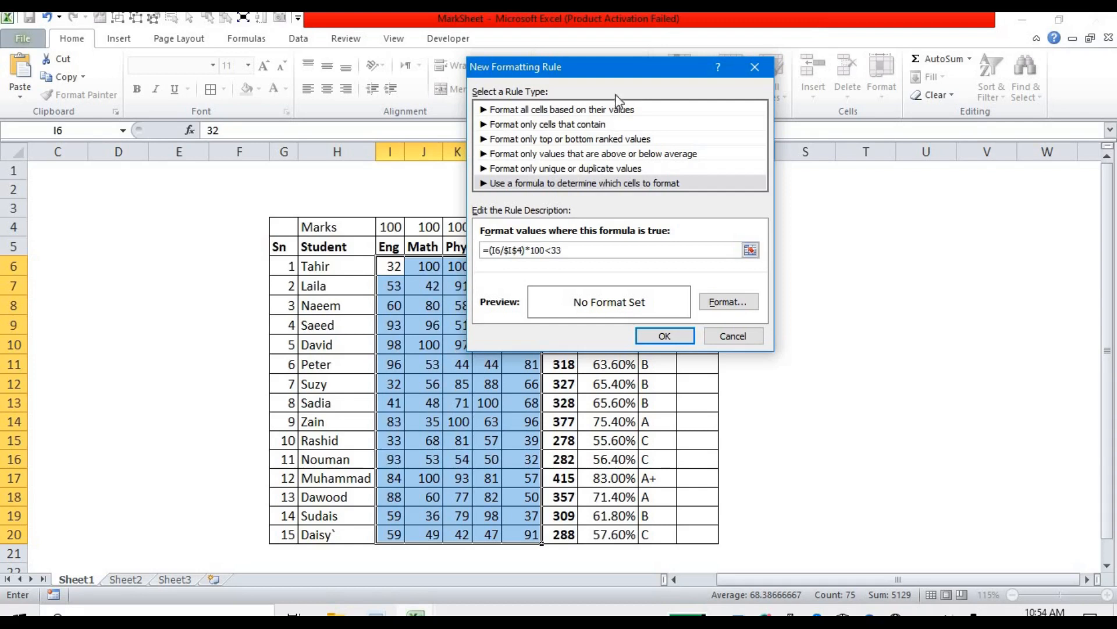
{"action": "left_click_drag", "start_coordinate": [633, 65], "coordinate": [596, 166]}
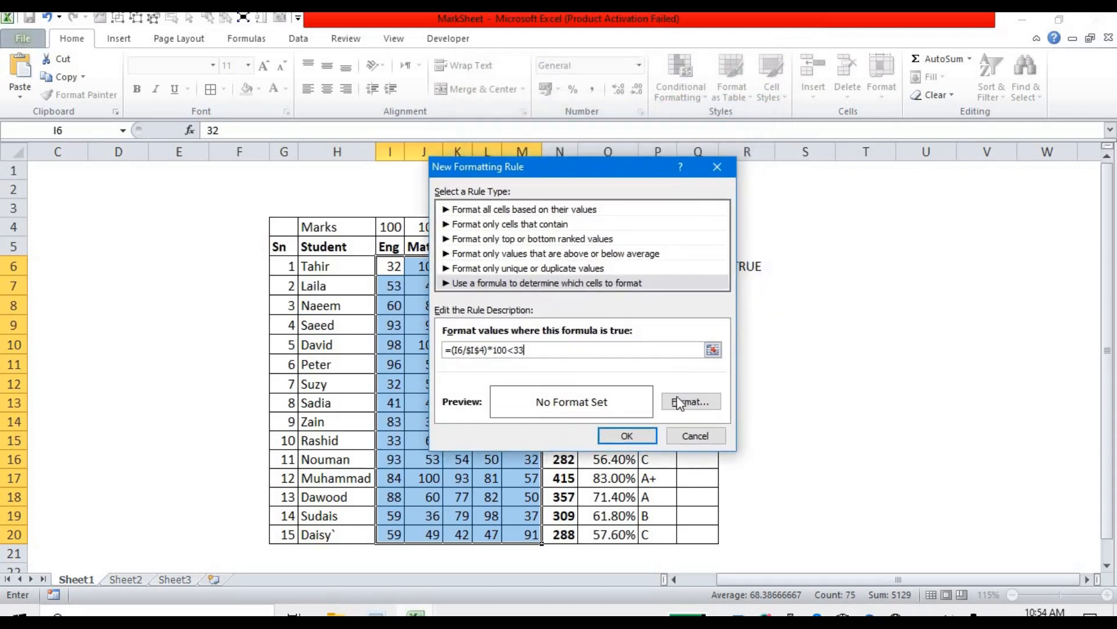
- Give the rule a bold, red, single-underlined font and apply it to the marks
{"action": "left_click", "coordinate": [690, 403]}
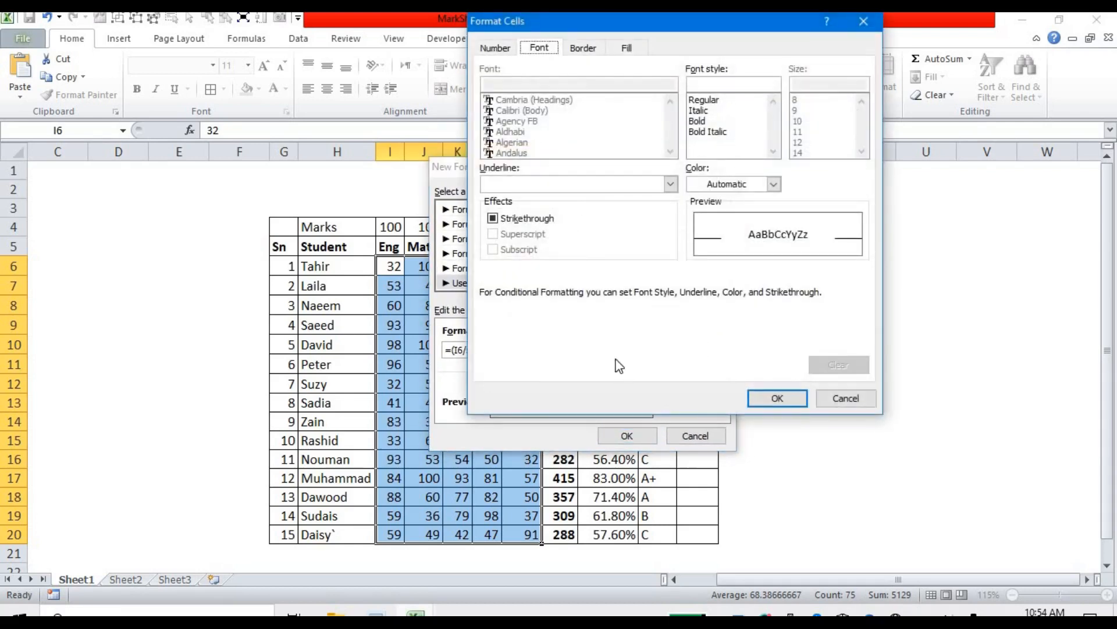
{"action": "left_click", "coordinate": [671, 184]}
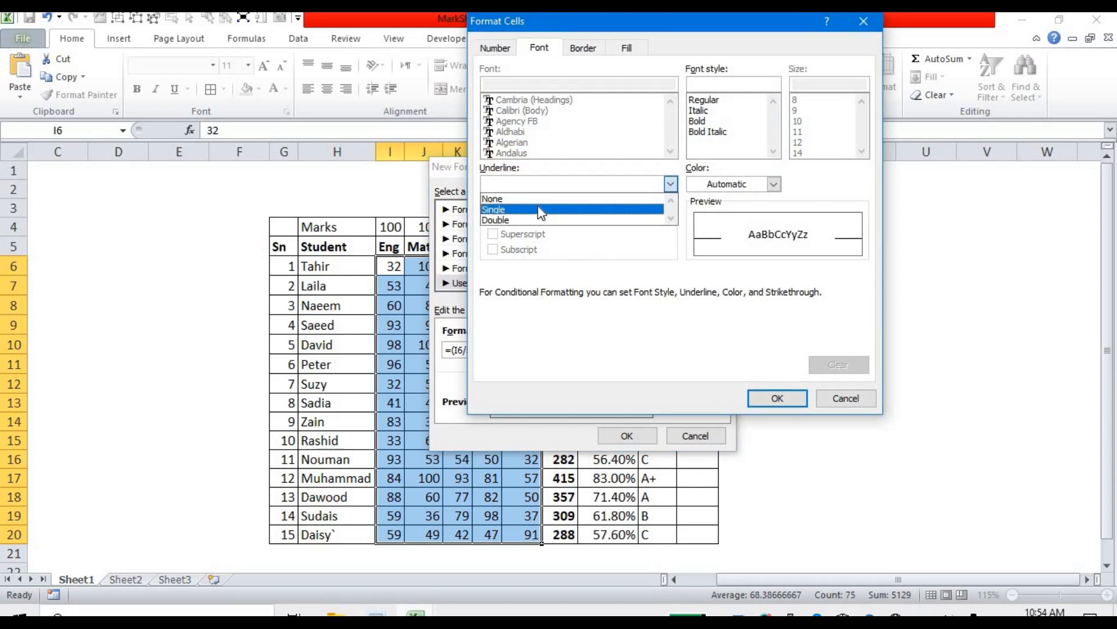
{"action": "left_click", "coordinate": [541, 210]}
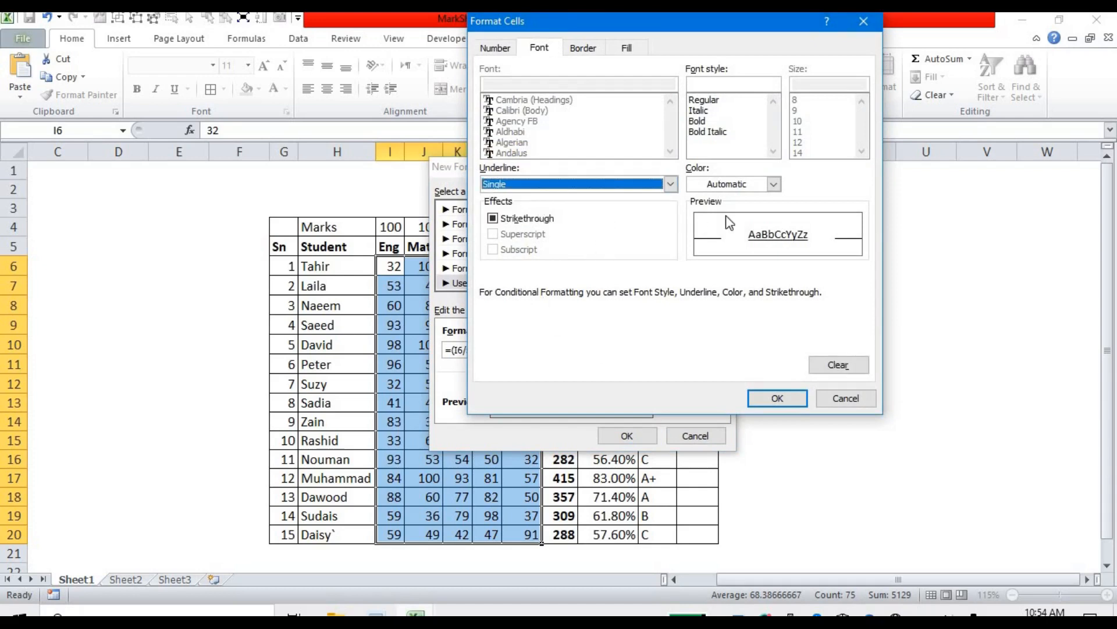
{"action": "left_click", "coordinate": [773, 185]}
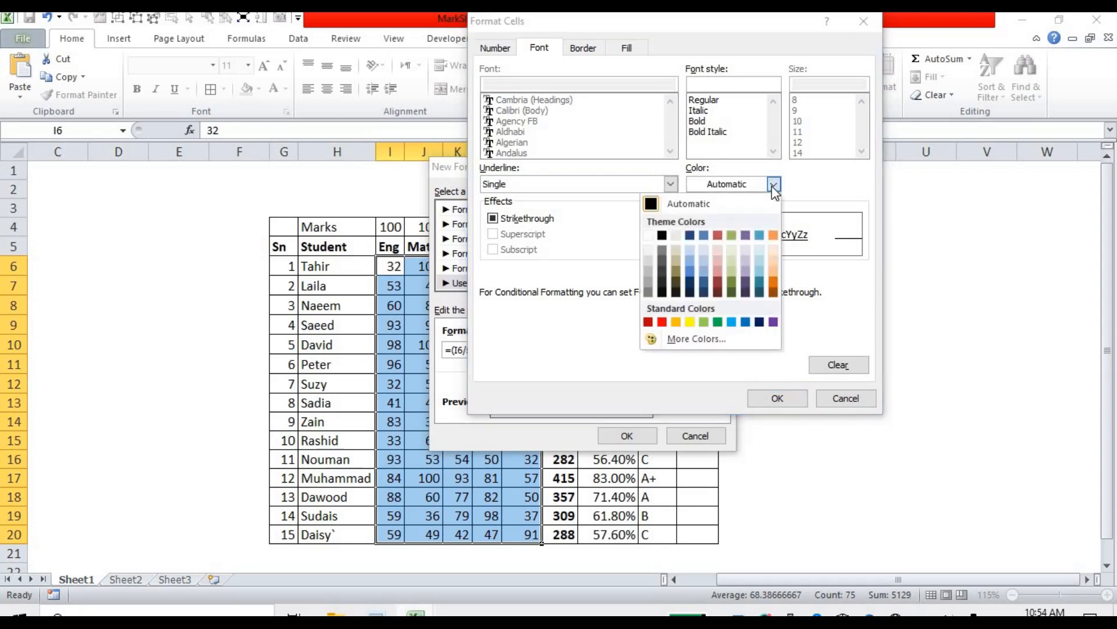
{"action": "left_click", "coordinate": [662, 323]}
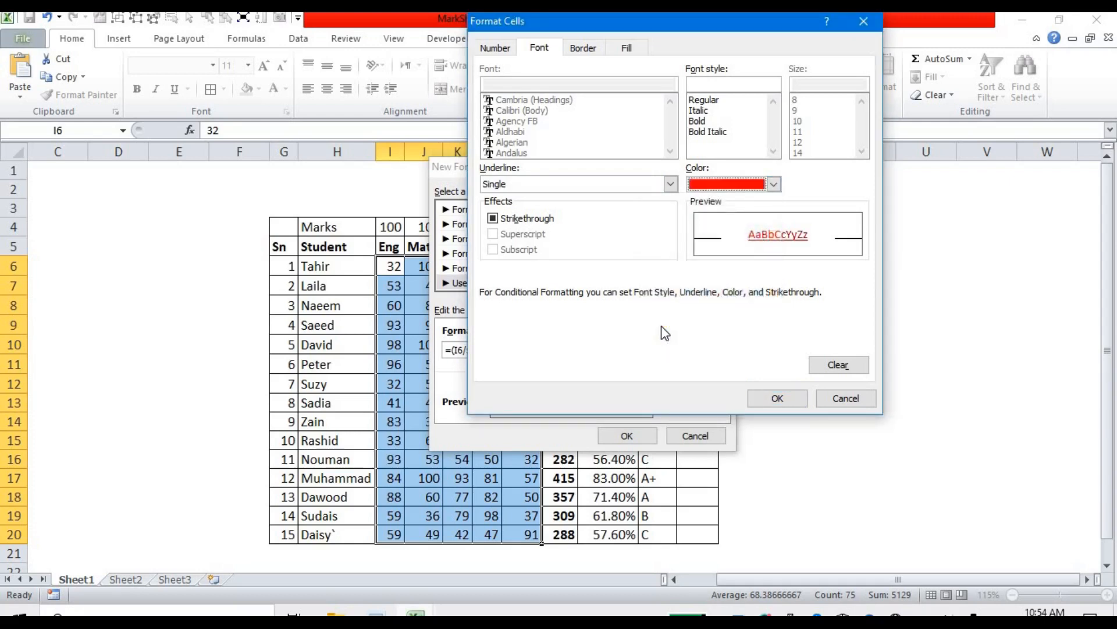
{"action": "left_click", "coordinate": [699, 121]}
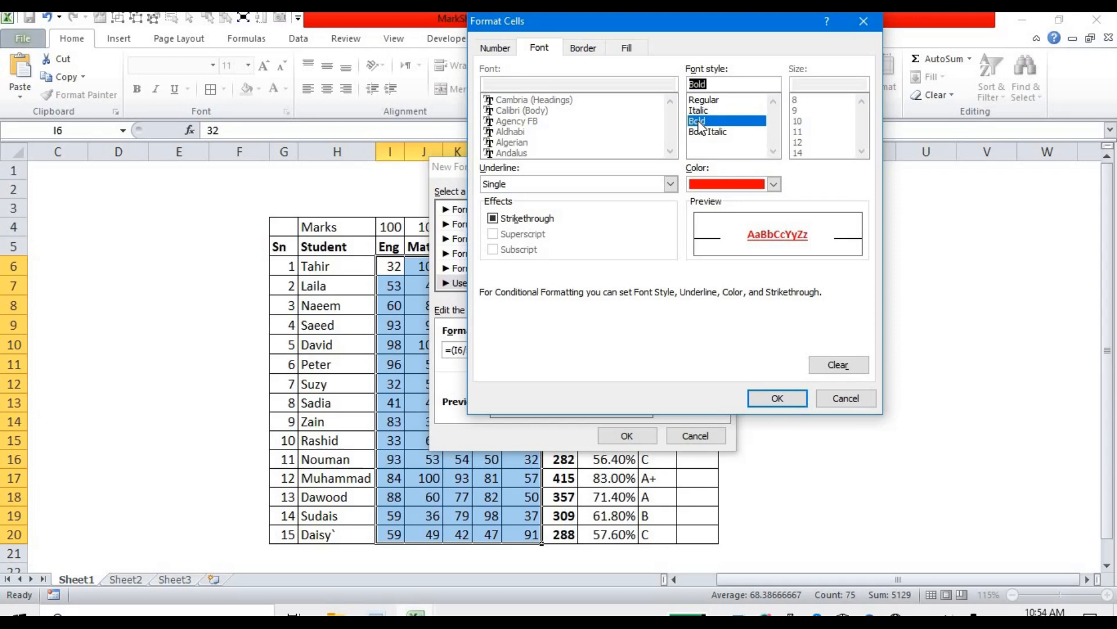
{"action": "left_click", "coordinate": [779, 399]}
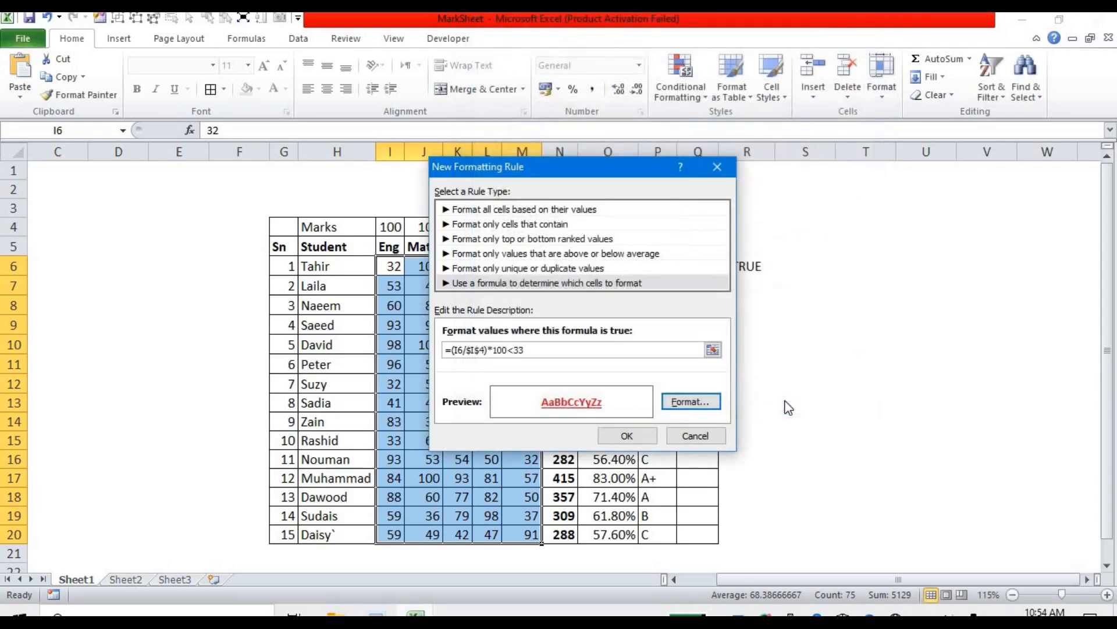
{"action": "left_click", "coordinate": [627, 435]}
{"action": "left_click", "coordinate": [831, 383]}
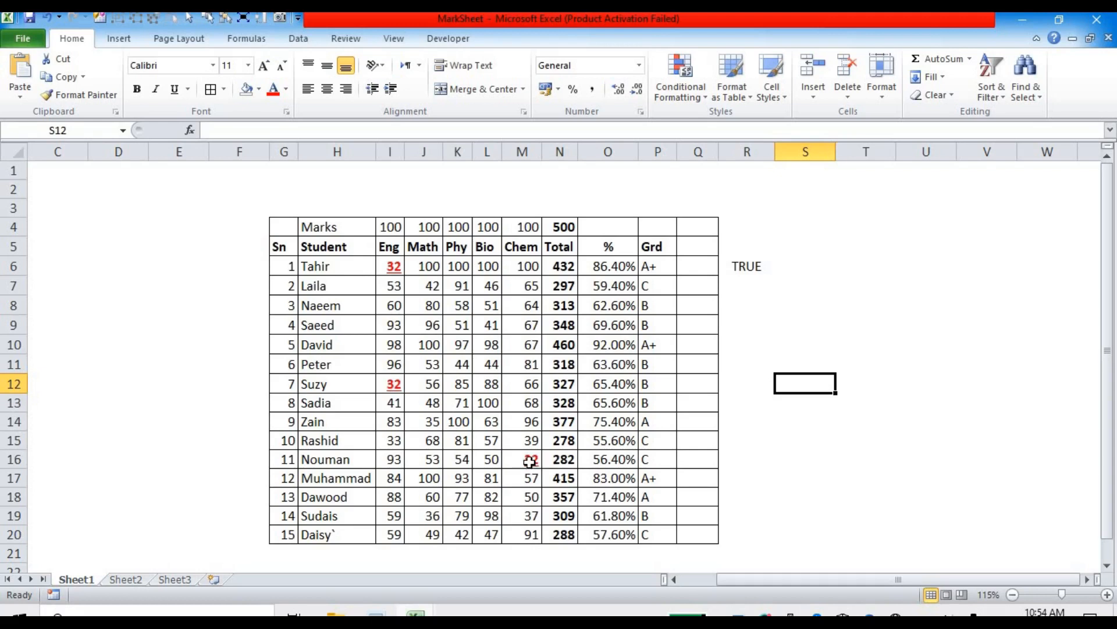
- Clear the TRUE value from cell R6
{"action": "left_click", "coordinate": [734, 265]}
{"action": "key", "text": "Delete"}
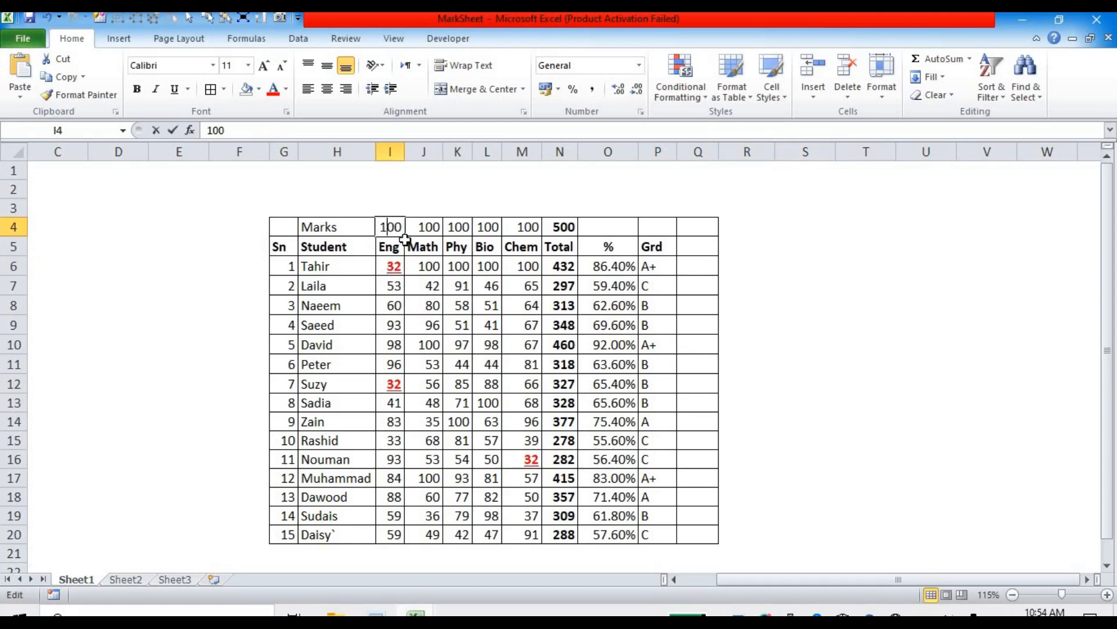
- Try 50 as the English maximum marks in cell I4, and set it back to 100
{"action": "double_click", "coordinate": [390, 227]}
{"action": "key", "text": "Escape"}
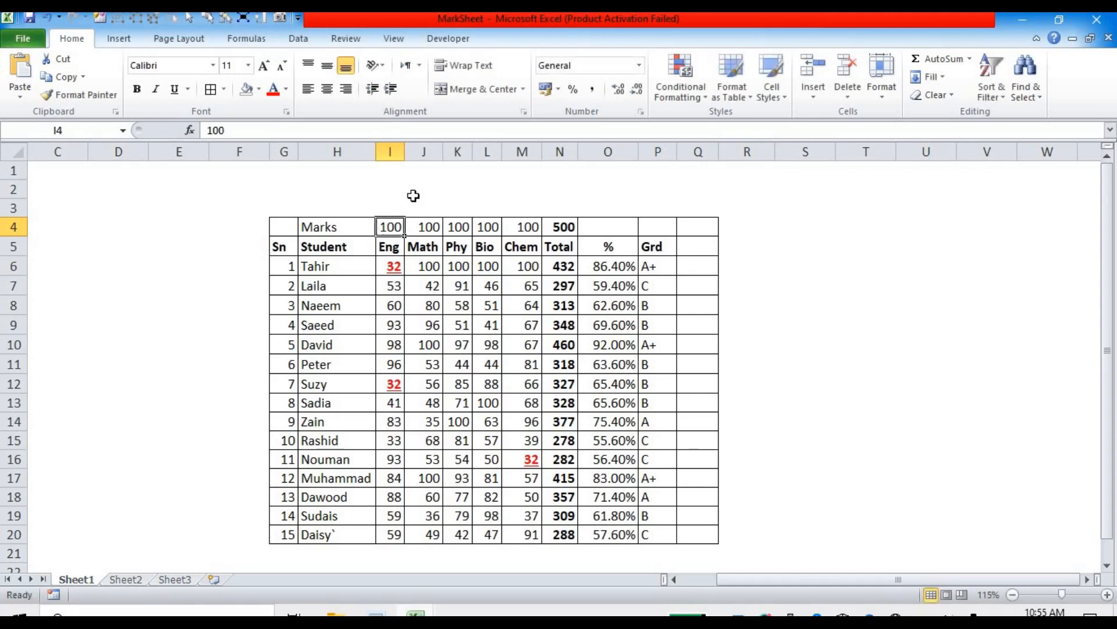
{"action": "type", "text": "50"}
{"action": "key", "text": "Return"}
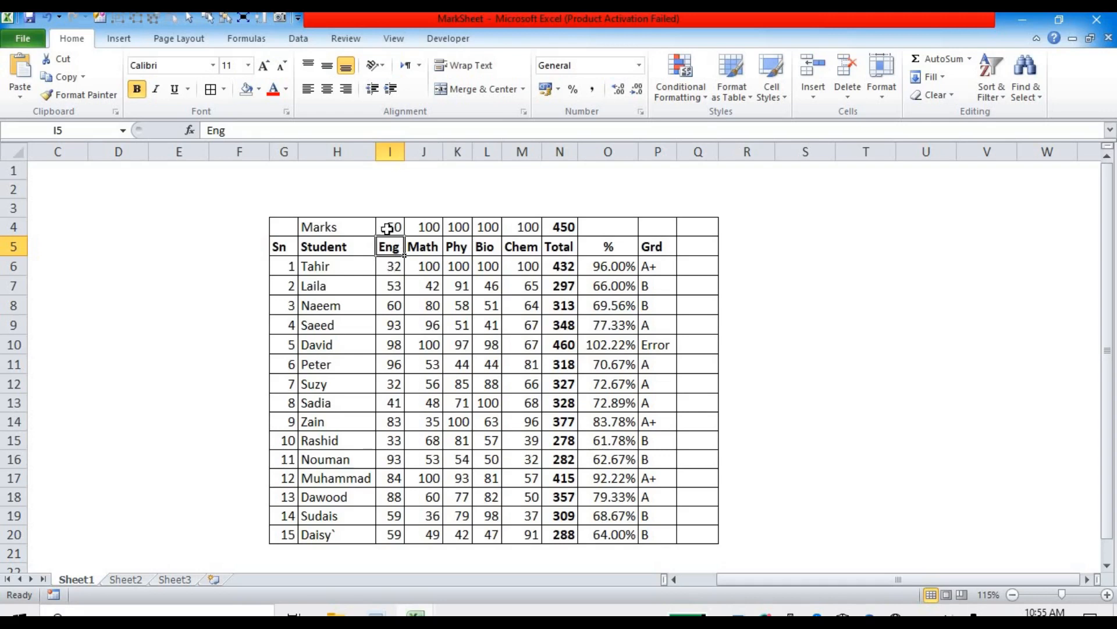
{"action": "key", "text": "Up"}
{"action": "type", "text": "100"}
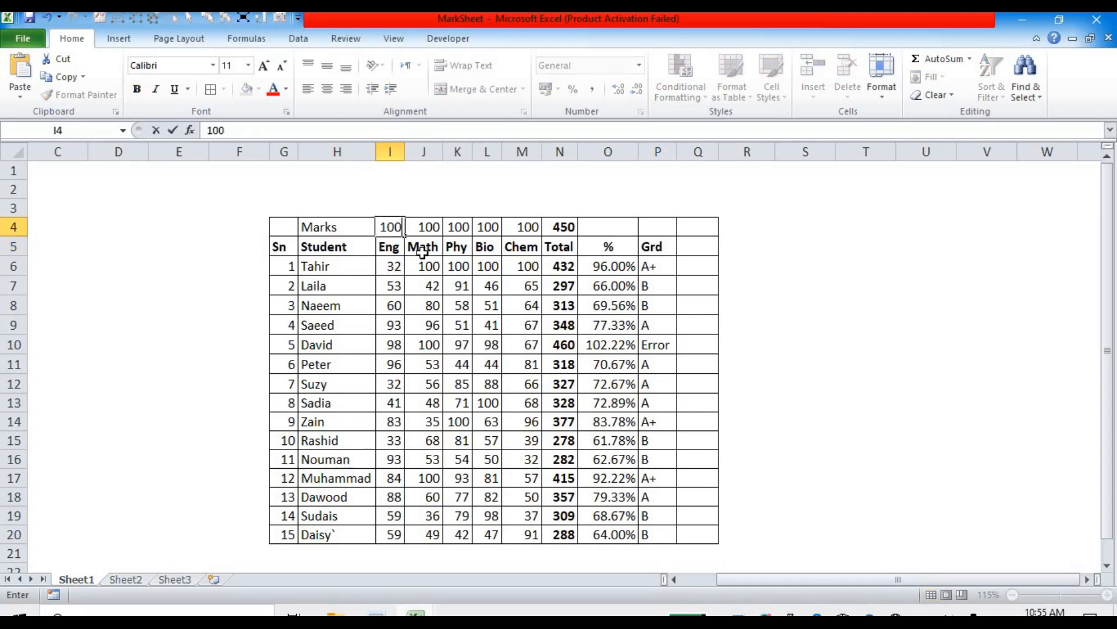
{"action": "key", "text": "Return"}
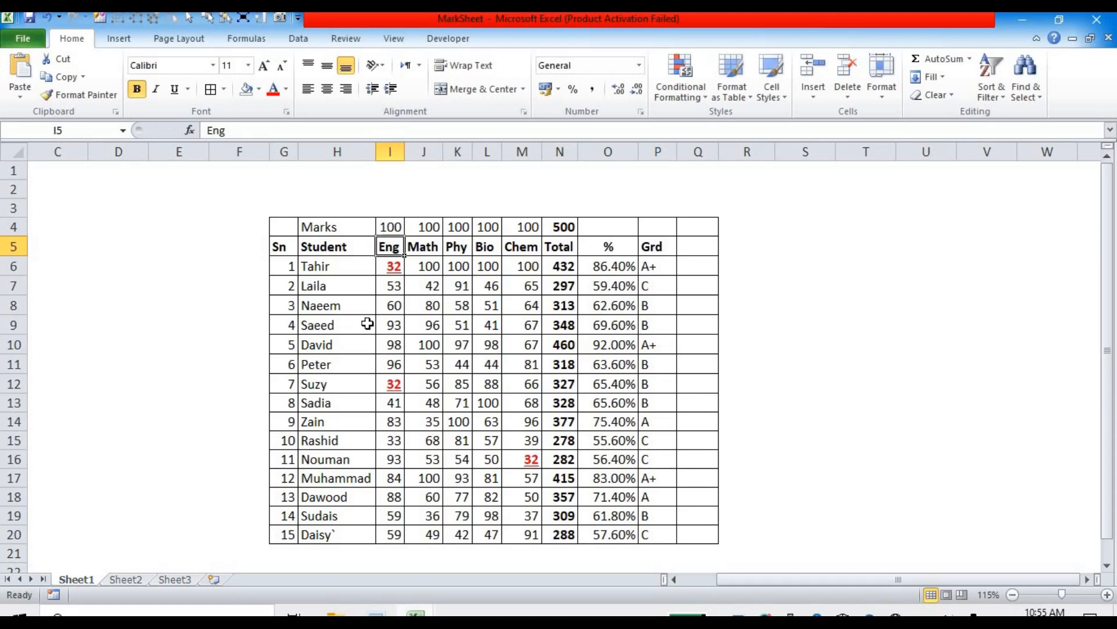
- Narrow the % column O slightly and enter the header Pst in cell Q5
{"action": "left_click_drag", "start_coordinate": [717, 580], "coordinate": [676, 581]}
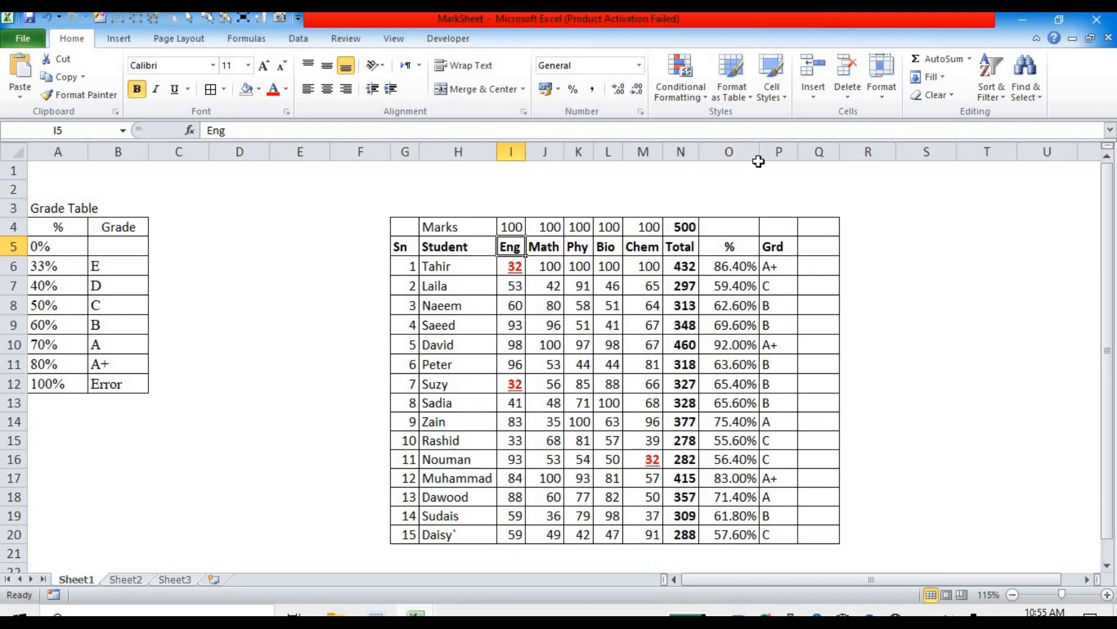
{"action": "left_click_drag", "start_coordinate": [757, 158], "coordinate": [753, 158]}
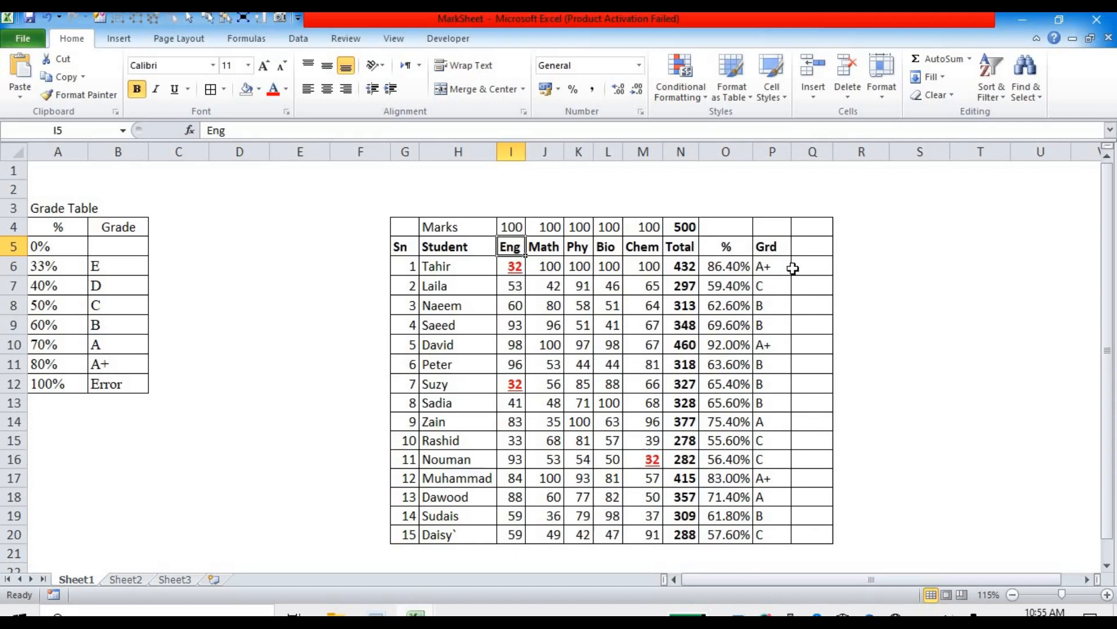
{"action": "left_click", "coordinate": [803, 249]}
{"action": "type", "text": "Pst"}
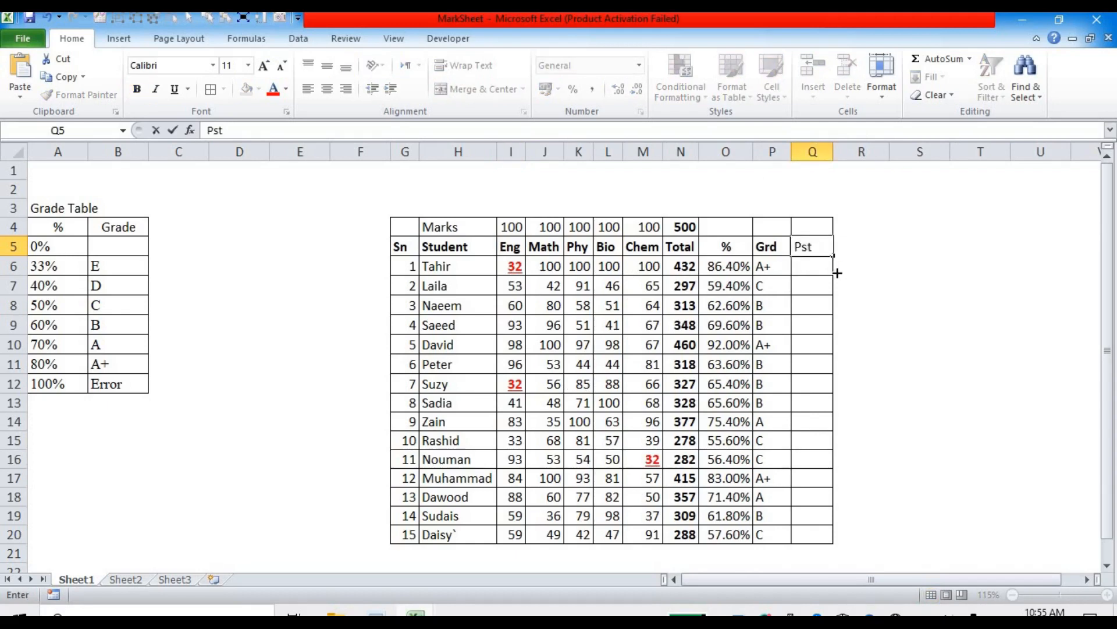
{"action": "key", "text": "Return"}
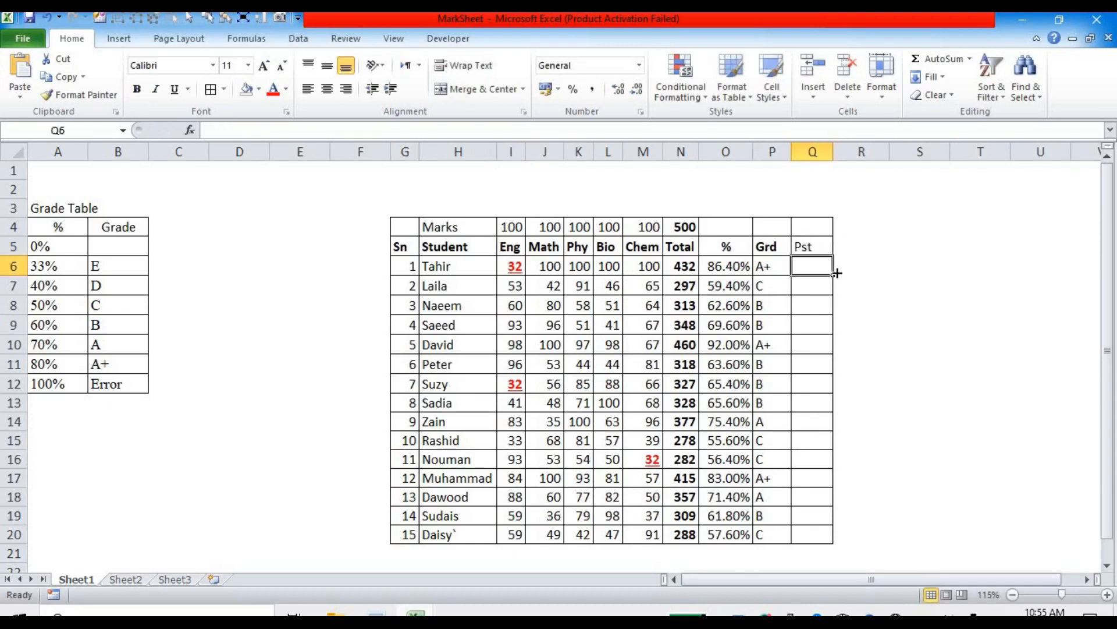
- Copy the formatting of the Grd header in P5 onto the Pst header in Q5
{"action": "left_click", "coordinate": [774, 243]}
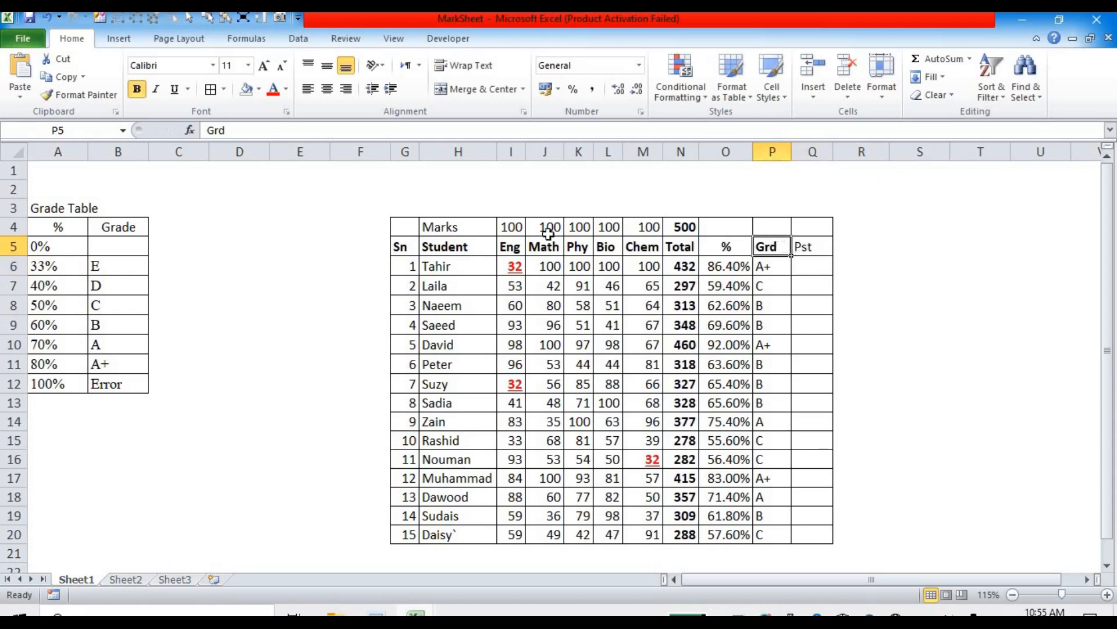
{"action": "left_click", "coordinate": [91, 100]}
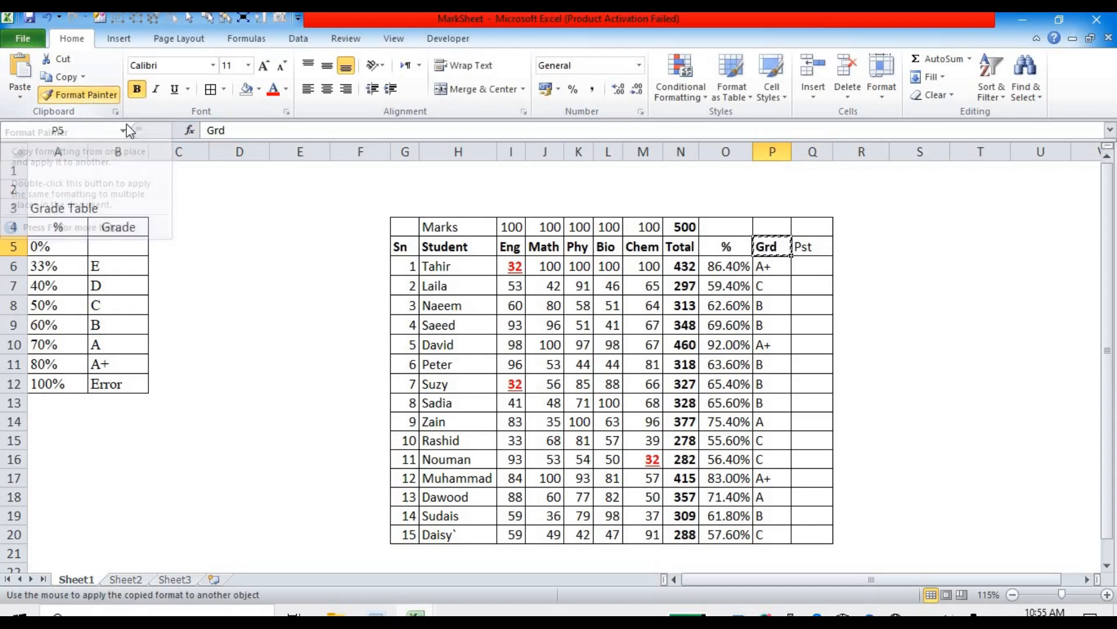
{"action": "left_click", "coordinate": [813, 247]}
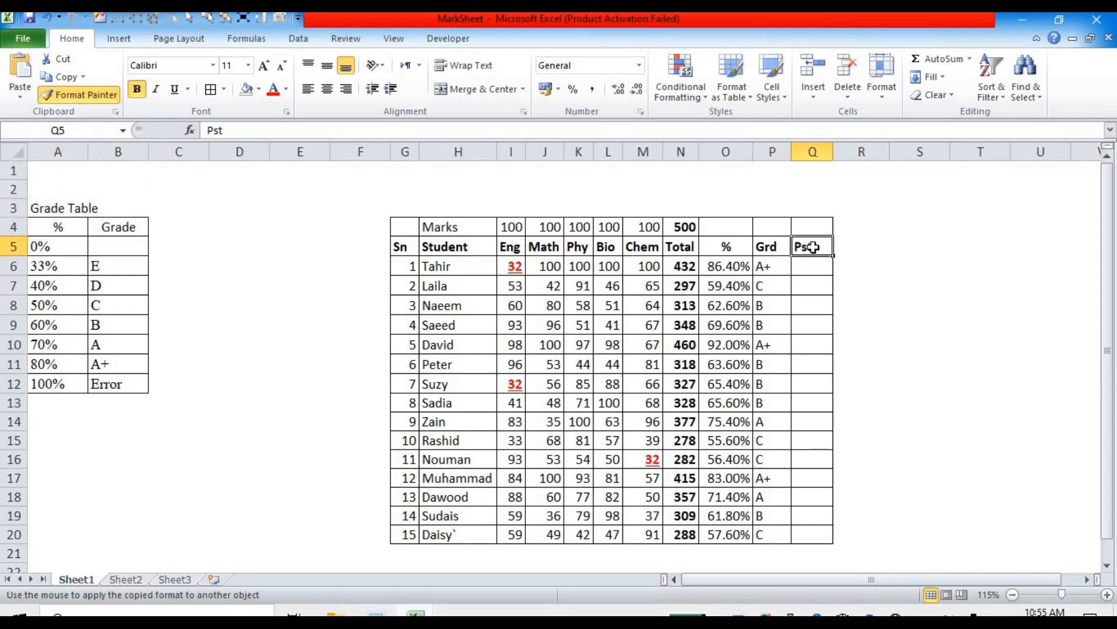
{"action": "left_click", "coordinate": [869, 284]}
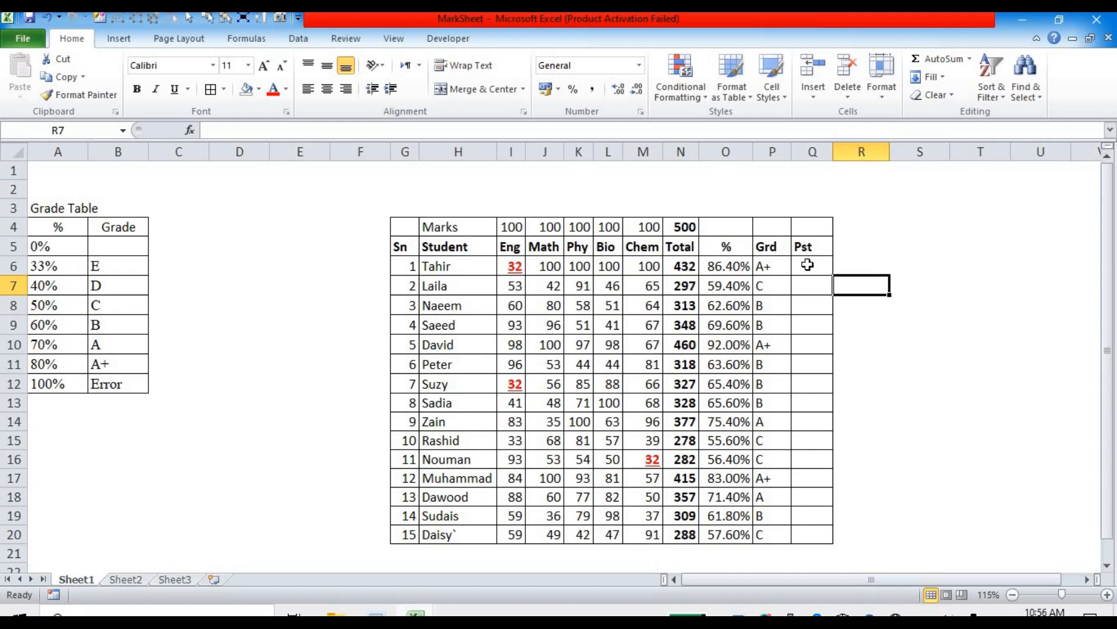
- Start a position table below the grade table with the headers Marks in A14 and Pst in B14
{"action": "left_click", "coordinate": [46, 425]}
{"action": "type", "text": "Marks"}
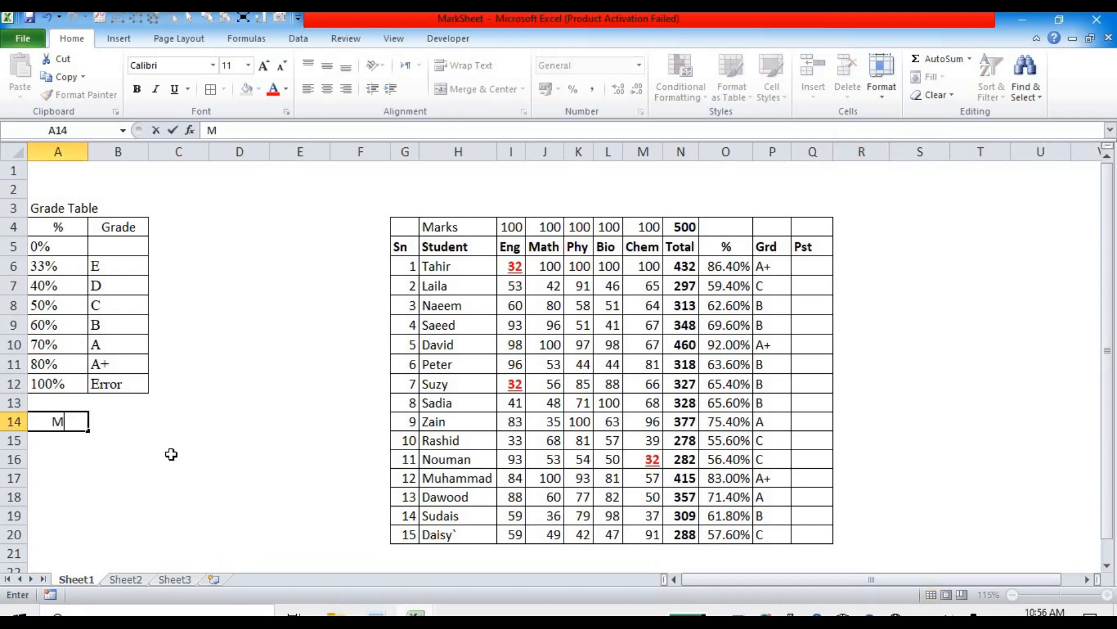
{"action": "key", "text": "Tab"}
{"action": "type", "text": "jP"}
{"action": "key", "text": "BackSpace"}
{"action": "key", "text": "BackSpace"}
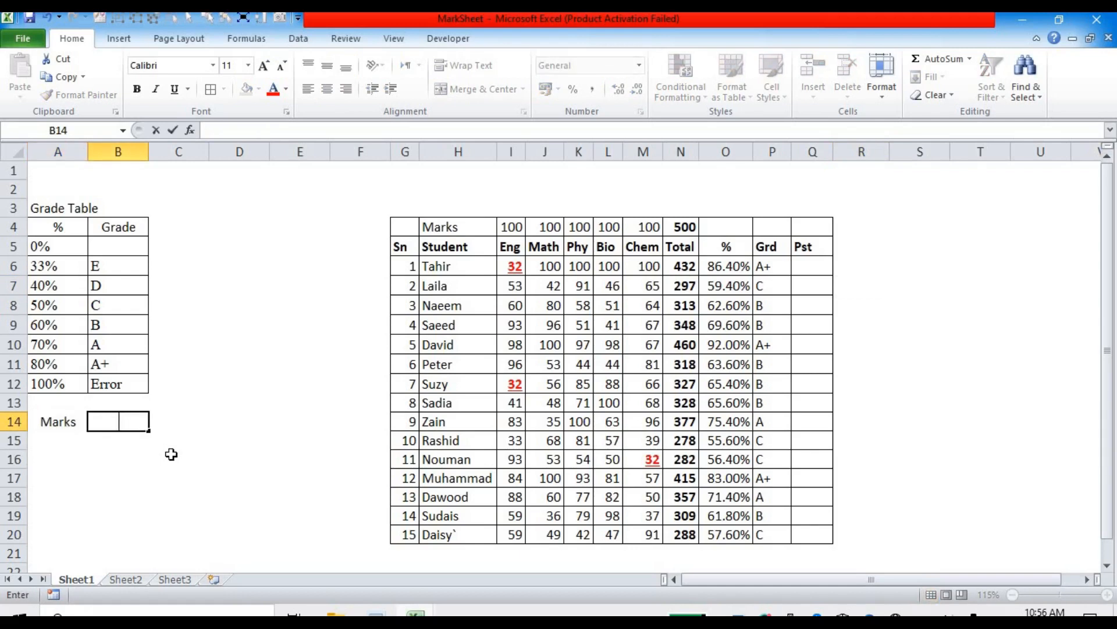
{"action": "type", "text": "Pst"}
{"action": "key", "text": "Return"}
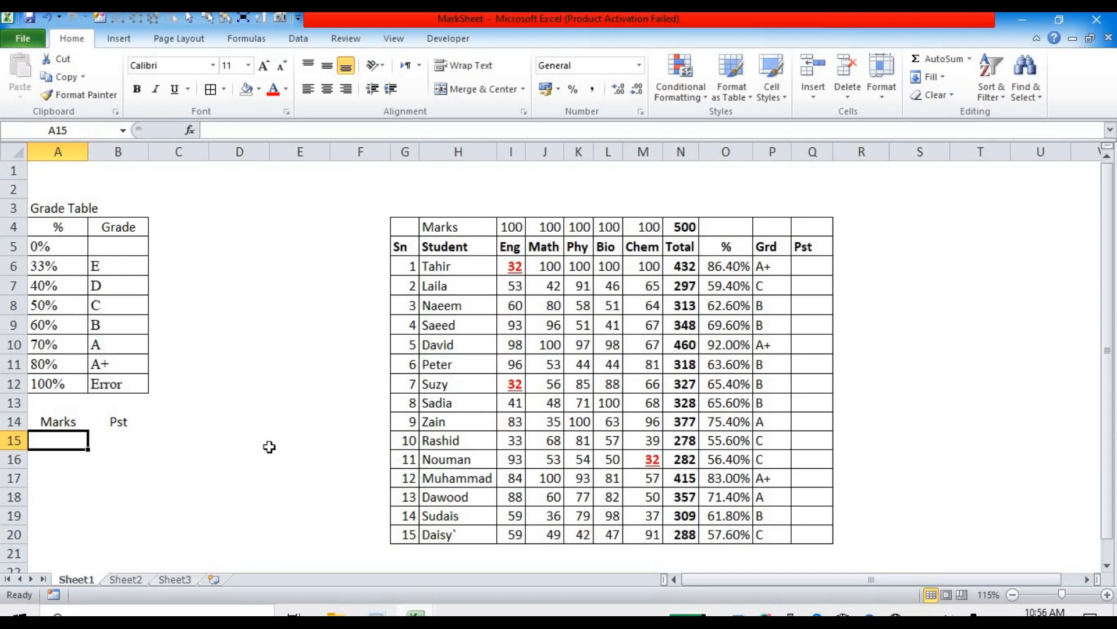
- Return the highest total in cell A15 with the formula =LARGE(N6:N20,1) and check it against the Total column
{"action": "type", "text": "=lar"}
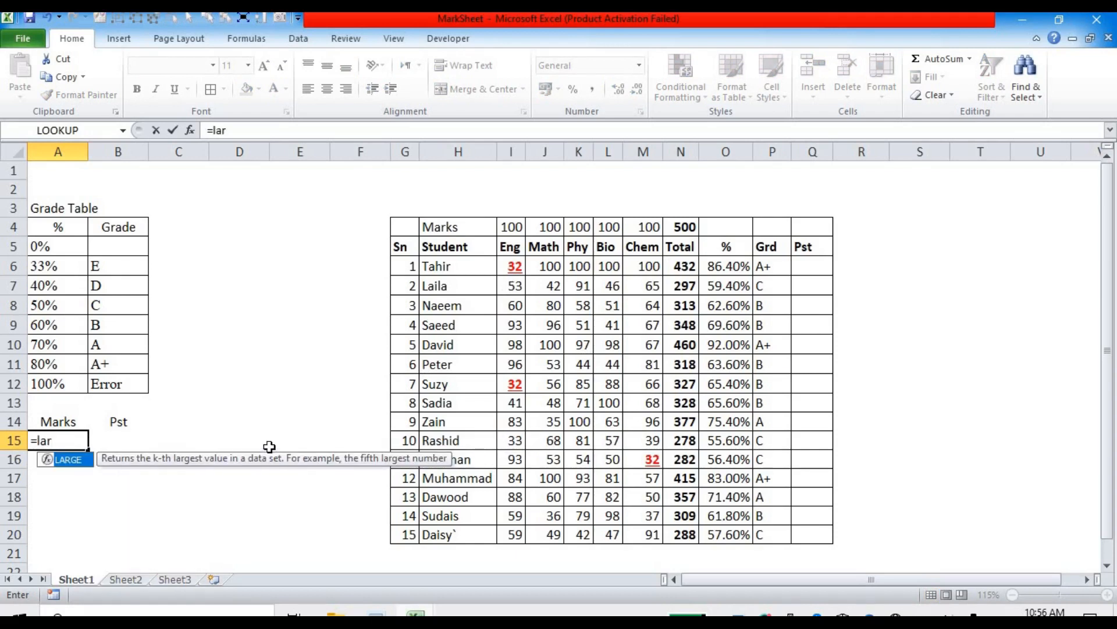
{"action": "key", "text": "Tab"}
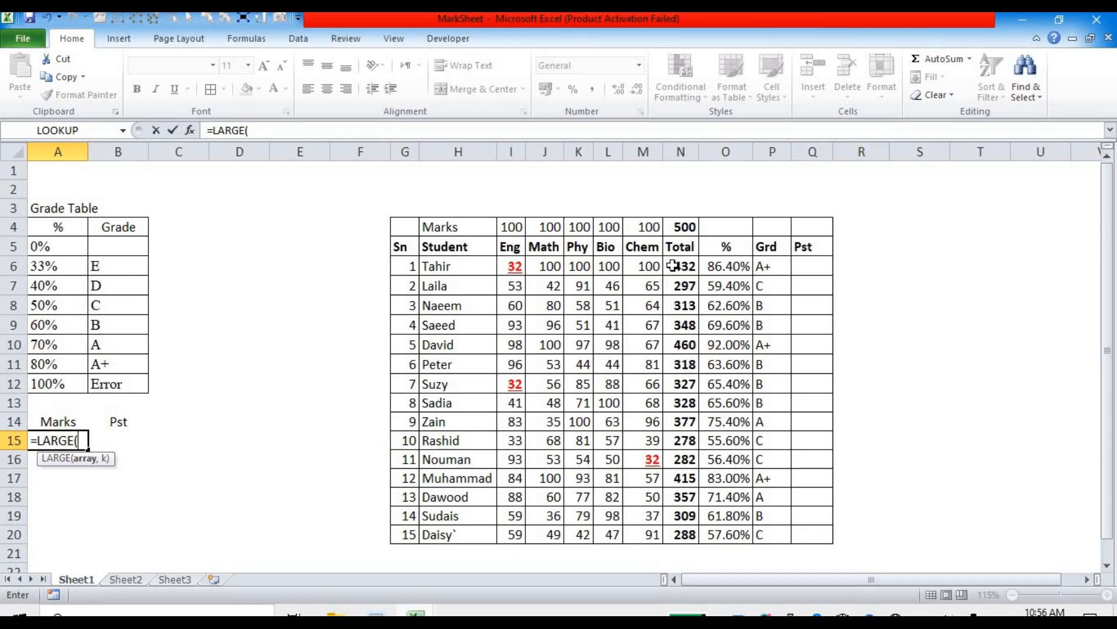
{"action": "left_click_drag", "start_coordinate": [674, 265], "coordinate": [679, 531]}
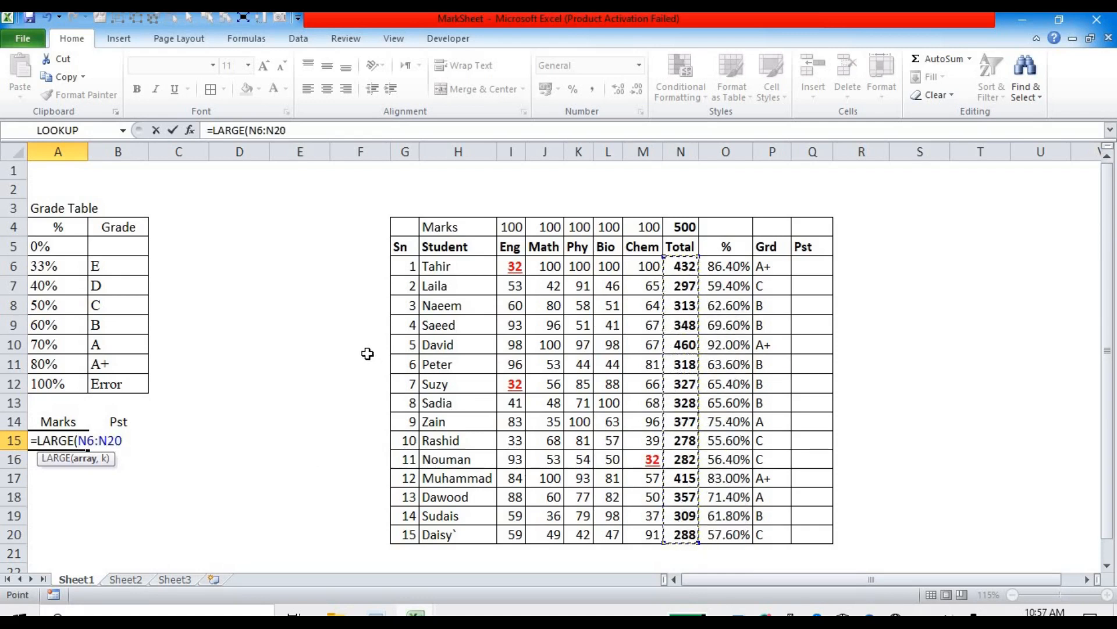
{"action": "type", "text": ","}
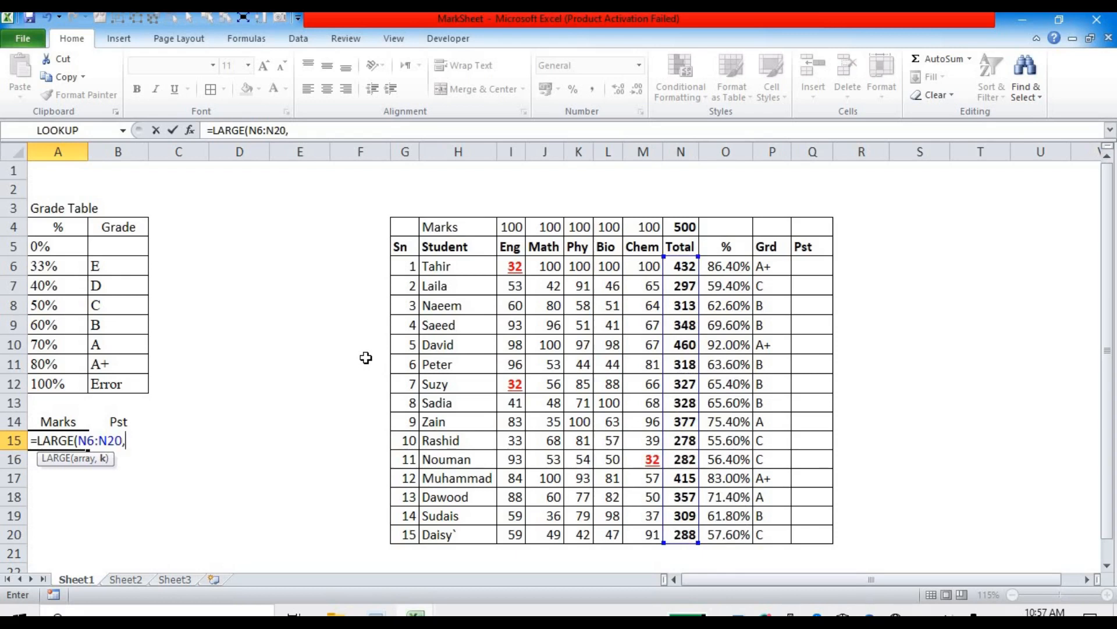
{"action": "type", "text": "1"}
{"action": "key", "text": "Return"}
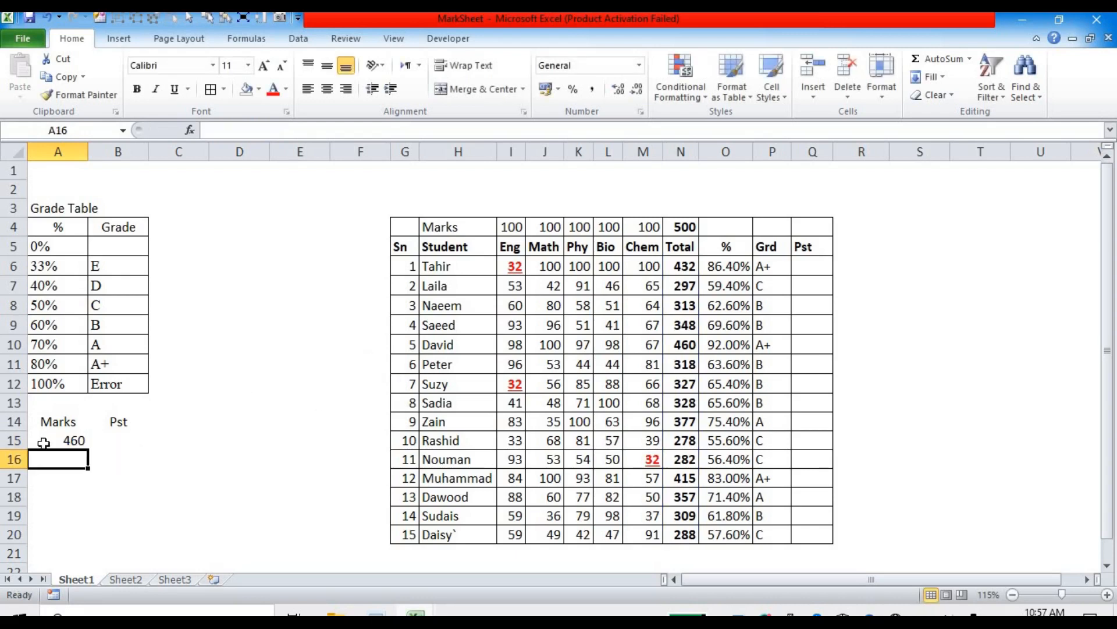
{"action": "left_click", "coordinate": [68, 438]}
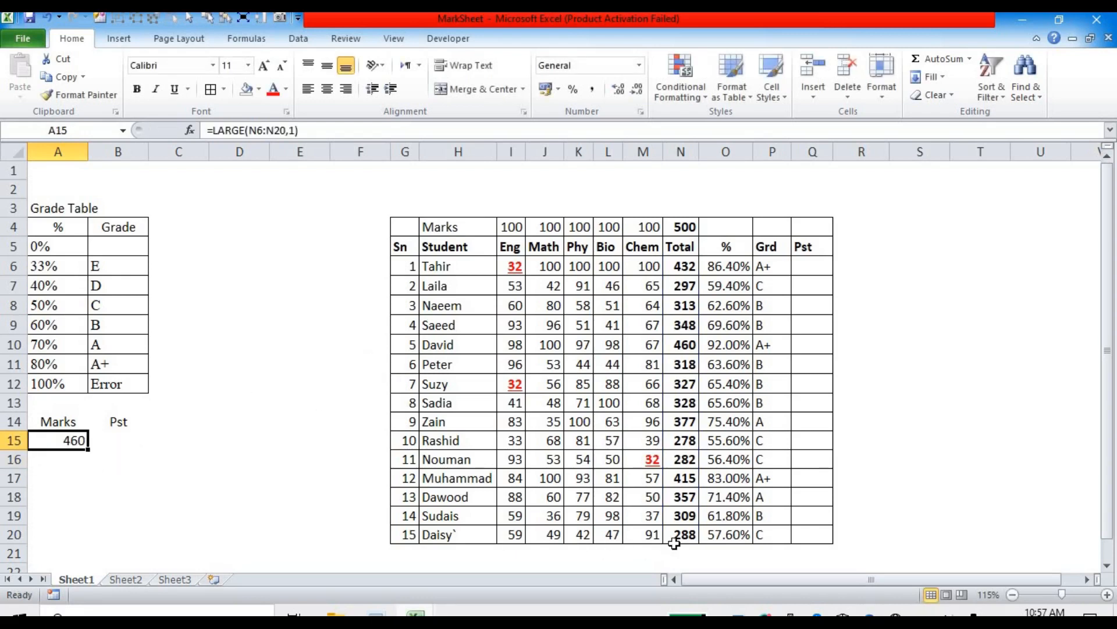
{"action": "double_click", "coordinate": [686, 344]}
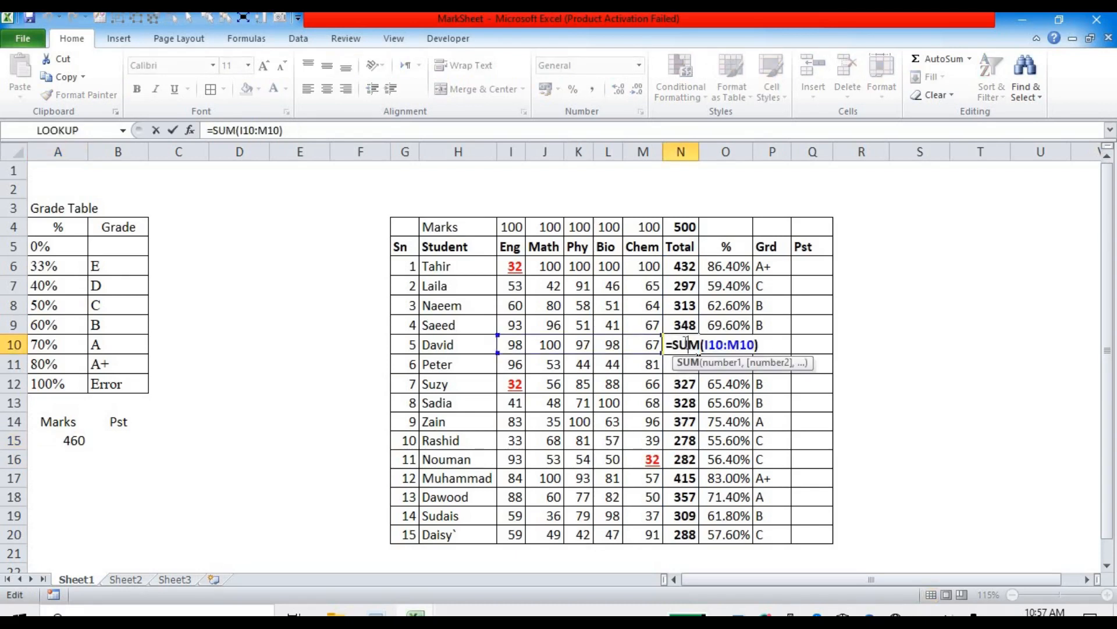
{"action": "key", "text": "Escape"}
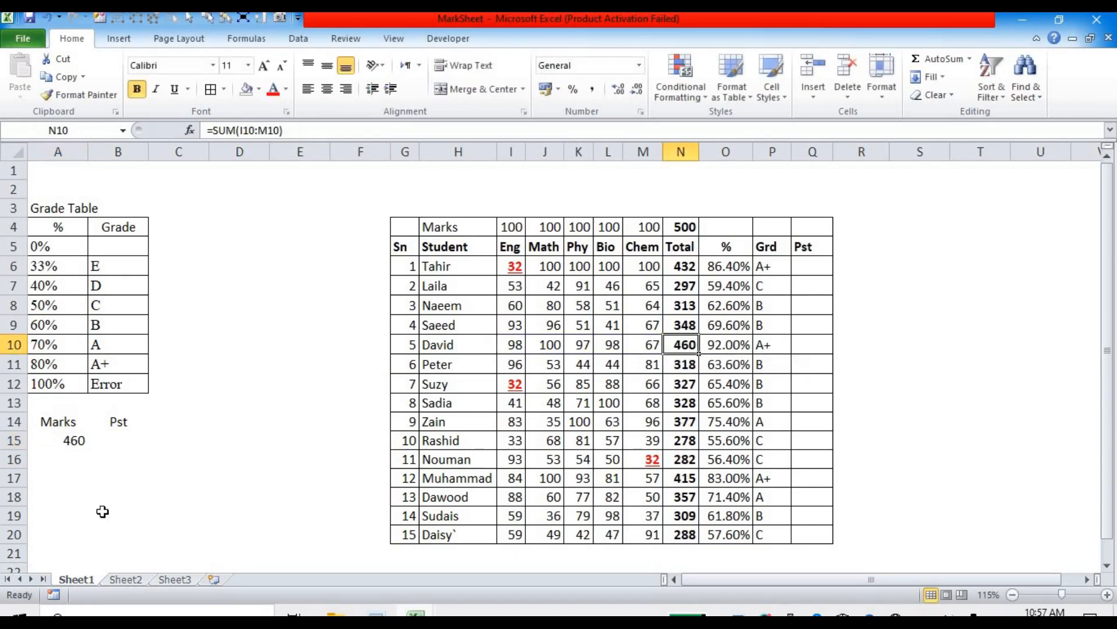
- Enter 1st in cell B15 as the position for the highest marks
{"action": "left_click", "coordinate": [43, 421]}
{"action": "left_click", "coordinate": [126, 441]}
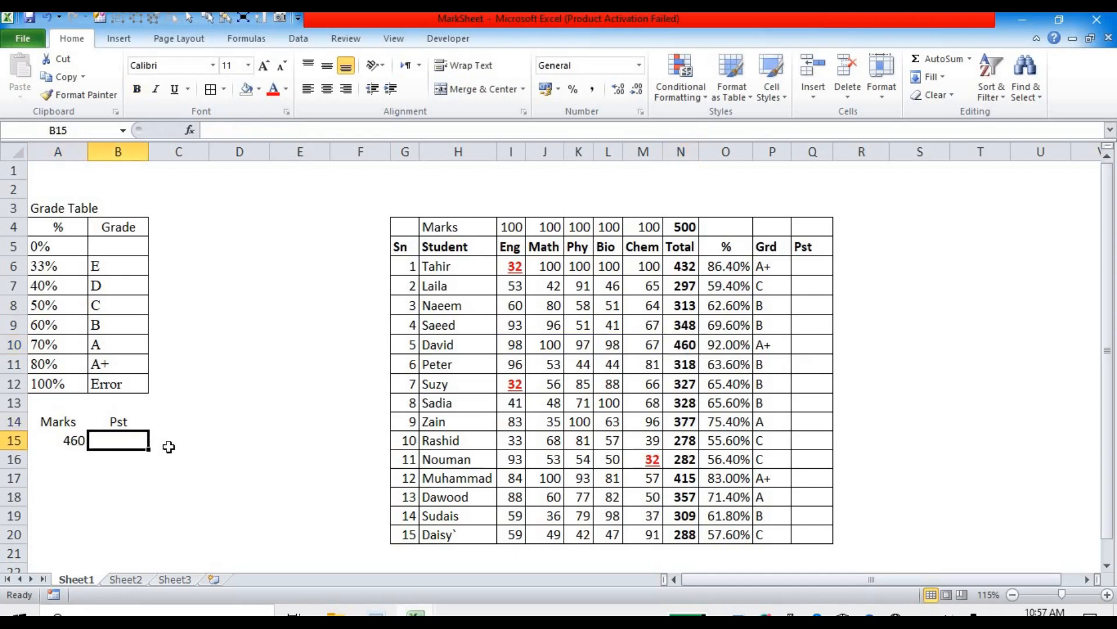
{"action": "type", "text": "1st"}
{"action": "key", "text": "Return"}
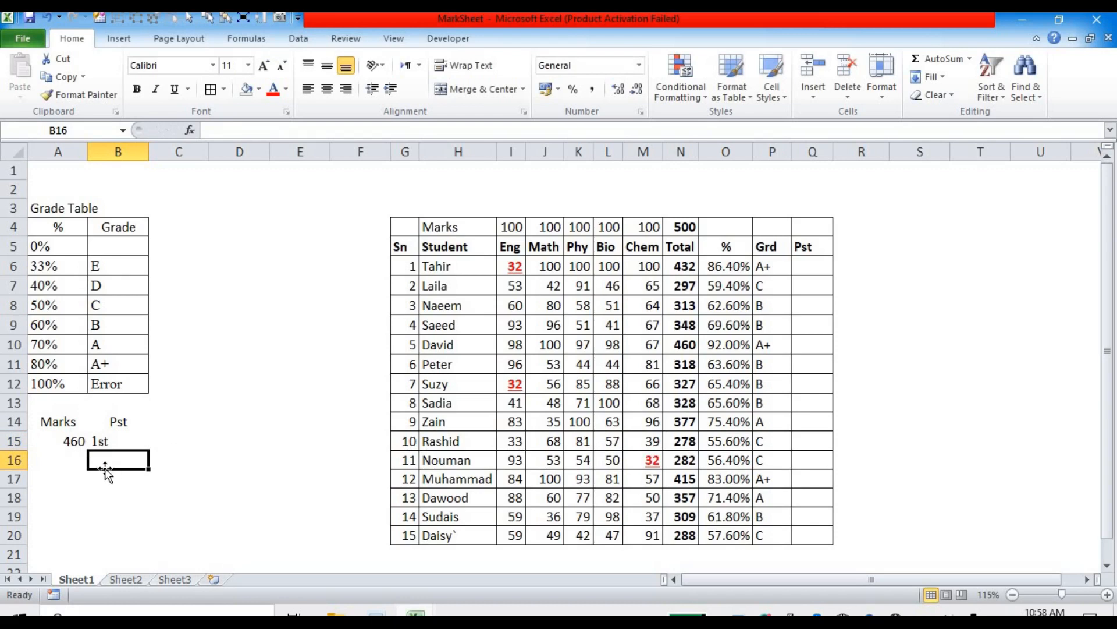
- Center the contents of the position table range A14:B20 and apply all borders to it
{"action": "left_click", "coordinate": [65, 455]}
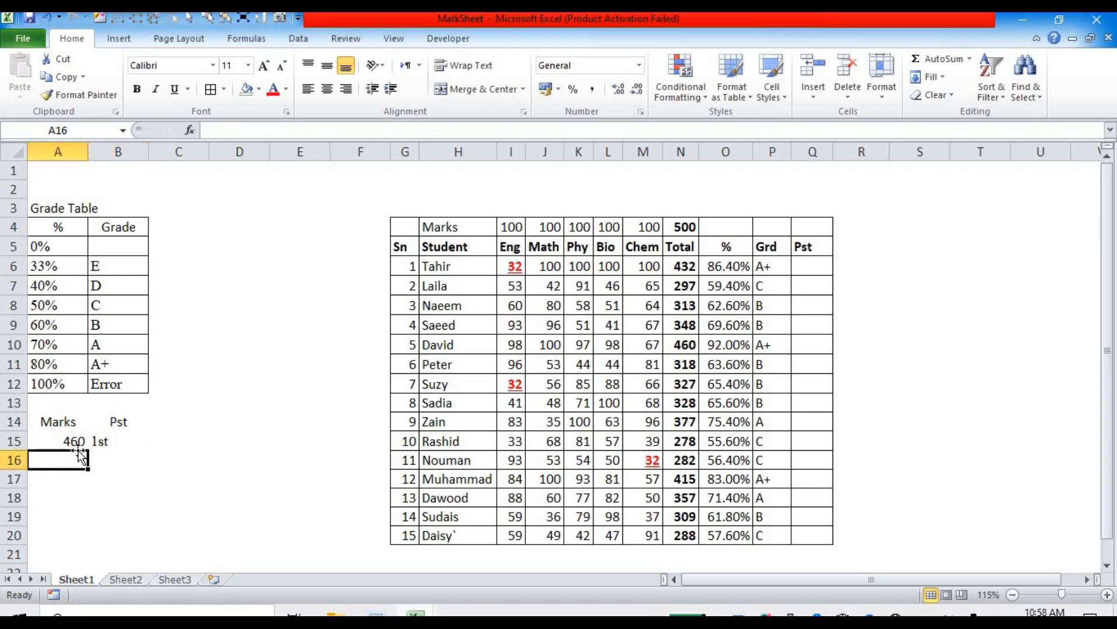
{"action": "left_click", "coordinate": [58, 423]}
{"action": "left_click_drag", "start_coordinate": [86, 429], "coordinate": [107, 541]}
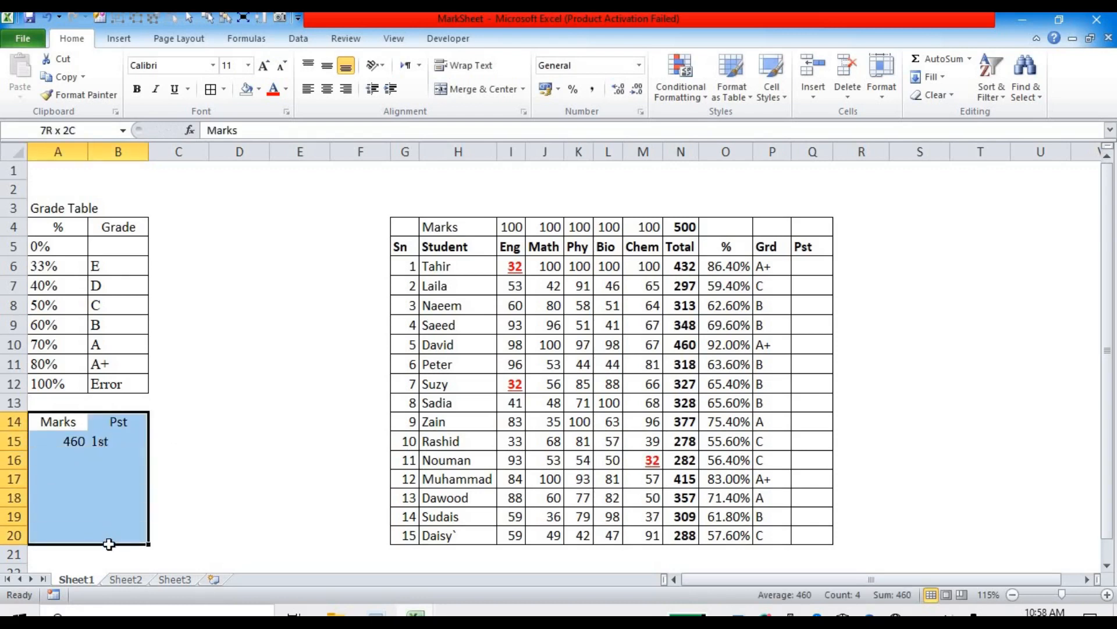
{"action": "left_click", "coordinate": [327, 92]}
{"action": "left_click", "coordinate": [326, 95]}
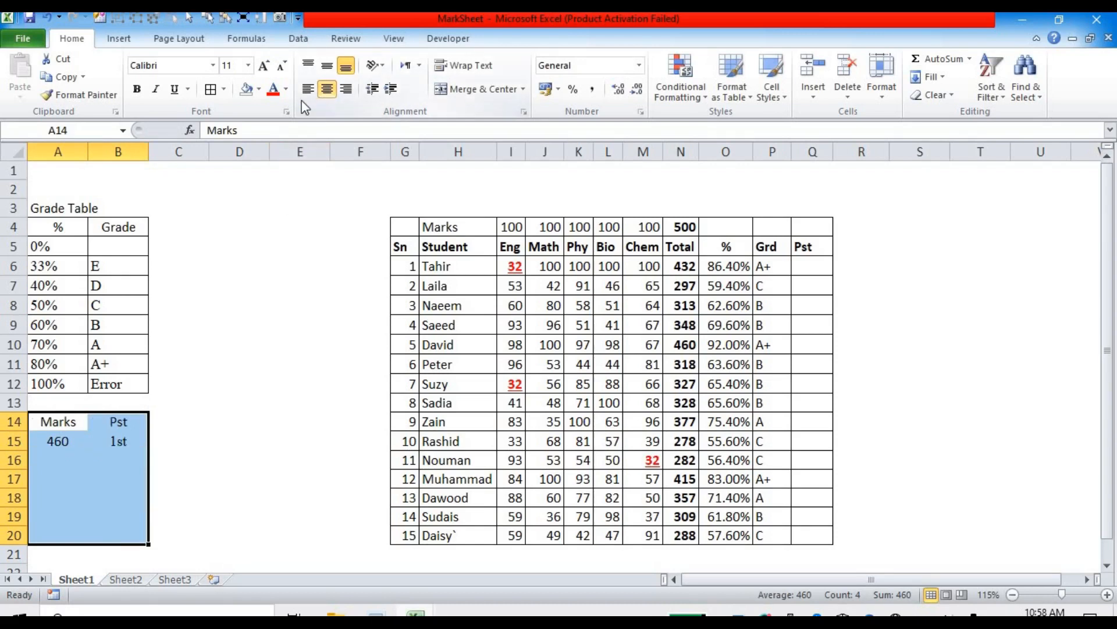
{"action": "left_click", "coordinate": [210, 90]}
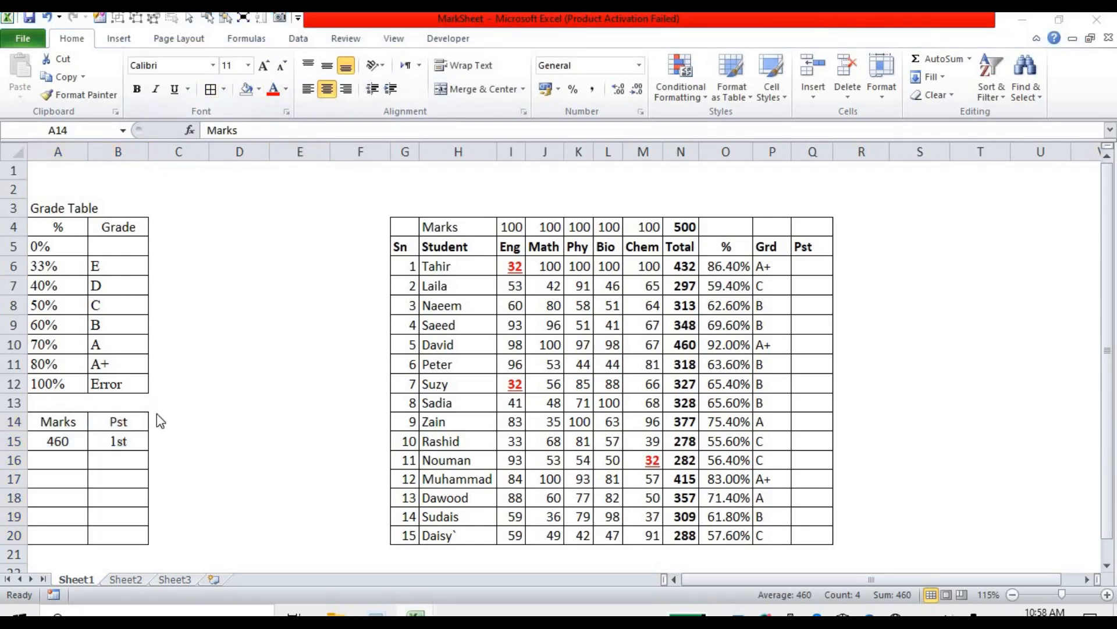
- Return the second-highest total in cell A16 with the formula =LARGE(N6:N20,2)
{"action": "left_click", "coordinate": [44, 458]}
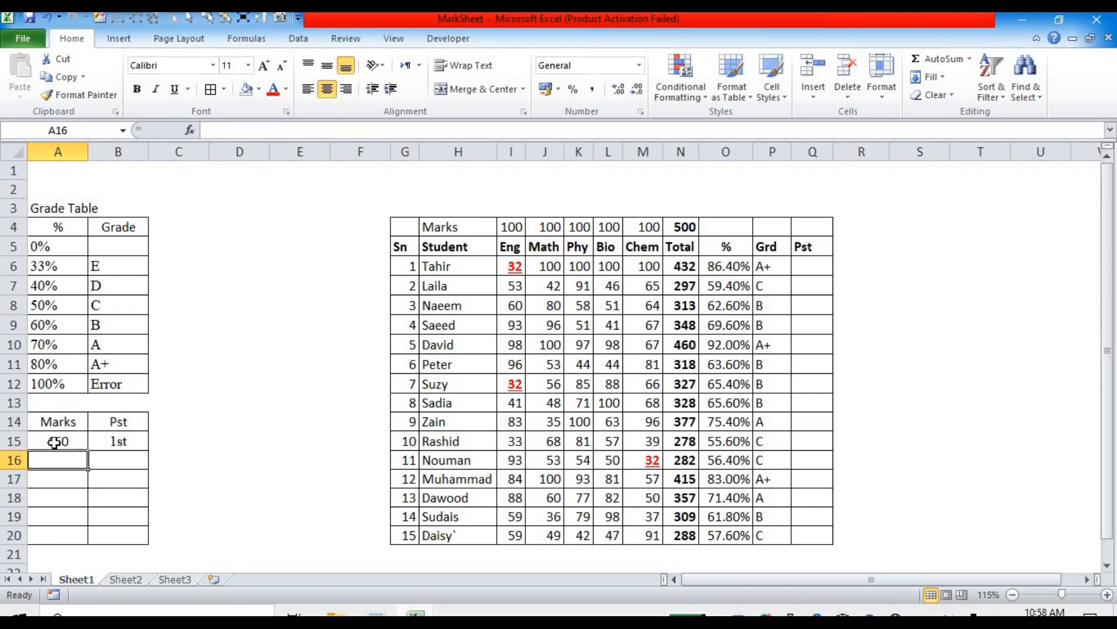
{"action": "type", "text": "=lar"}
{"action": "key", "text": "Tab"}
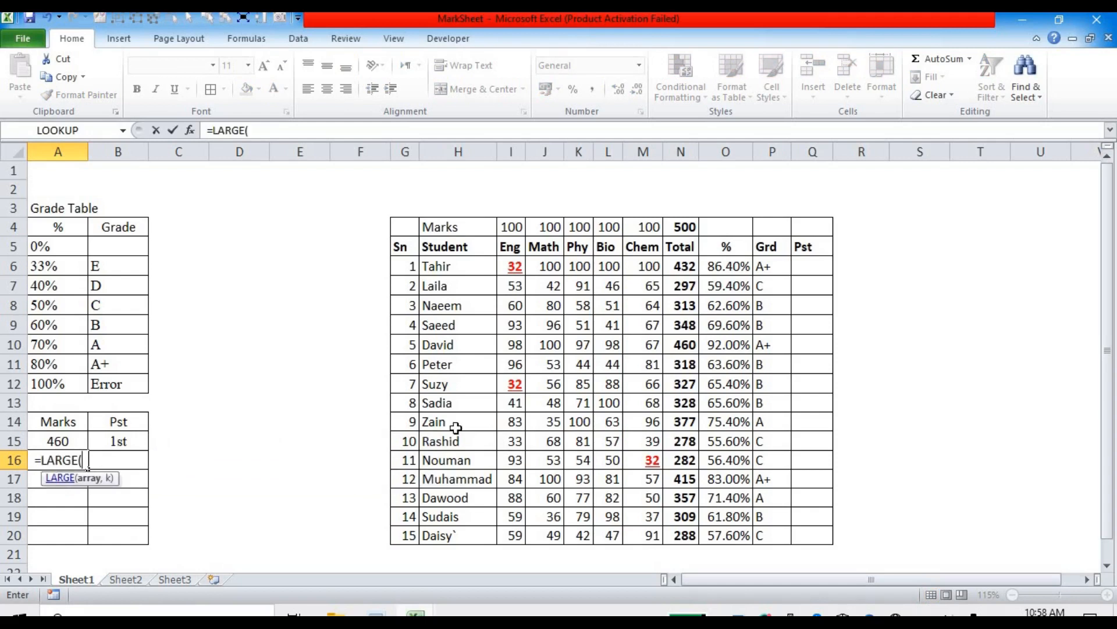
{"action": "left_click_drag", "start_coordinate": [686, 267], "coordinate": [686, 531]}
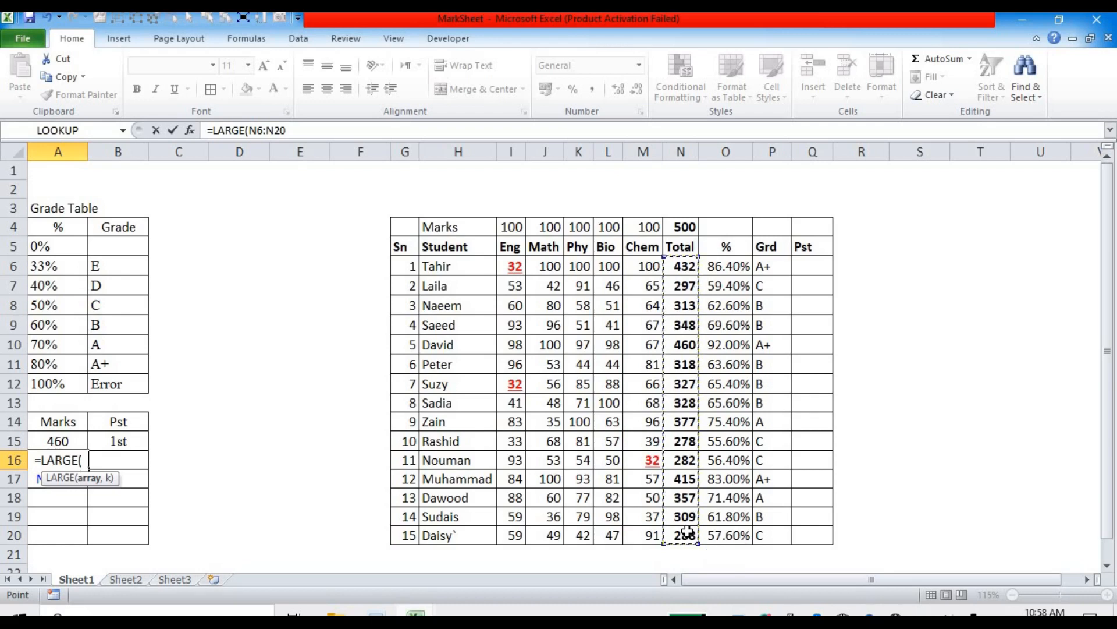
{"action": "type", "text": ","}
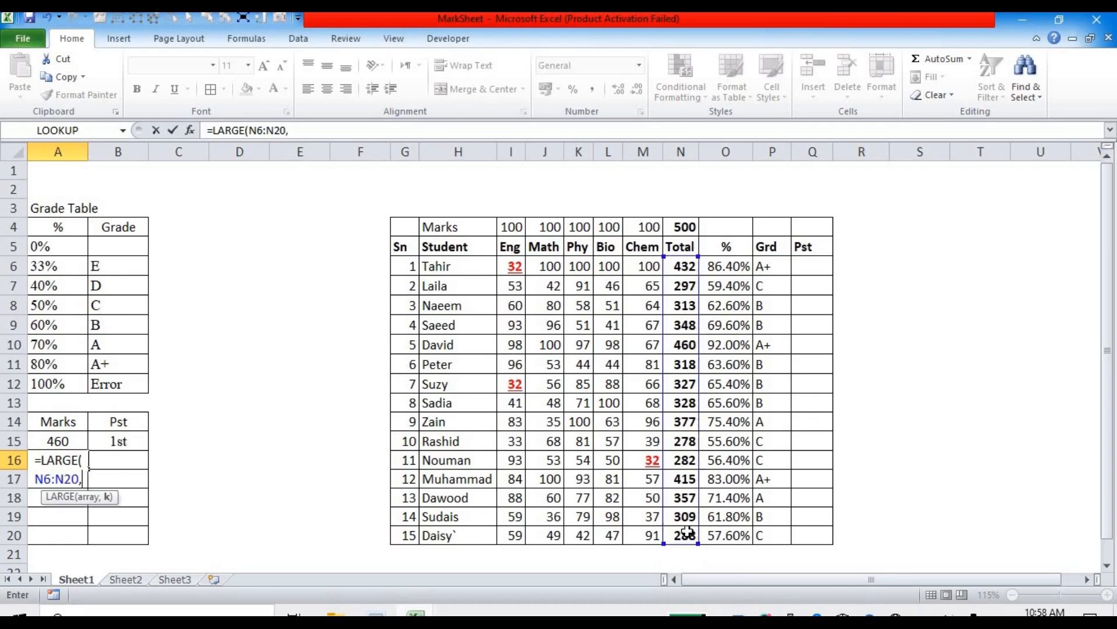
{"action": "type", "text": "2"}
{"action": "key", "text": "Return"}
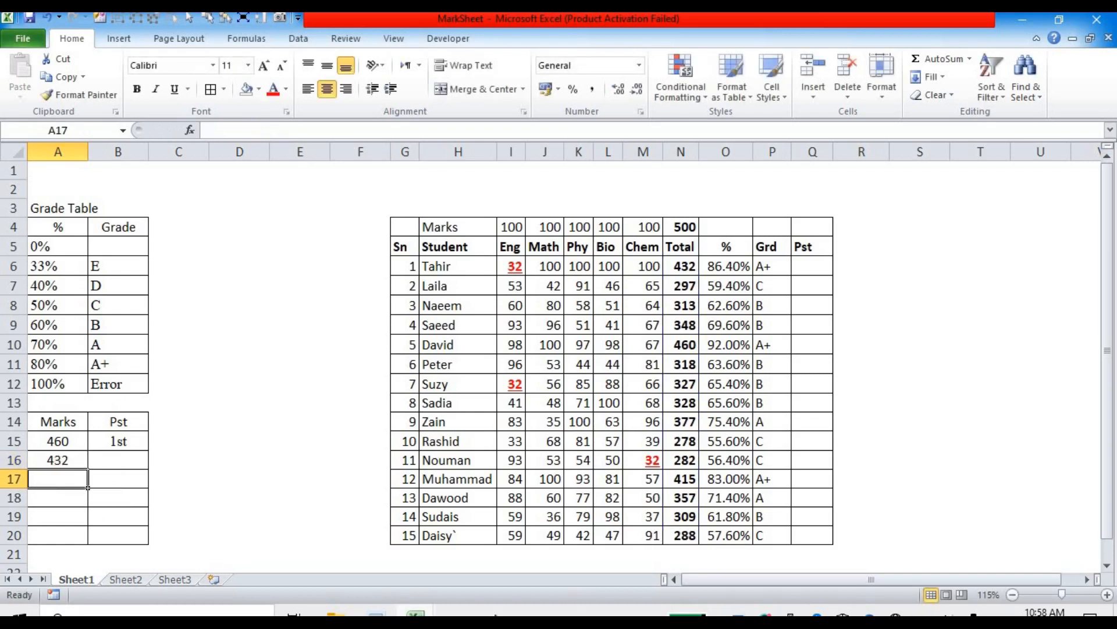
- Enter the positions 2nd, 3rd, 4th and 5th in cells B16 to B19 of the position table
{"action": "left_click", "coordinate": [136, 464]}
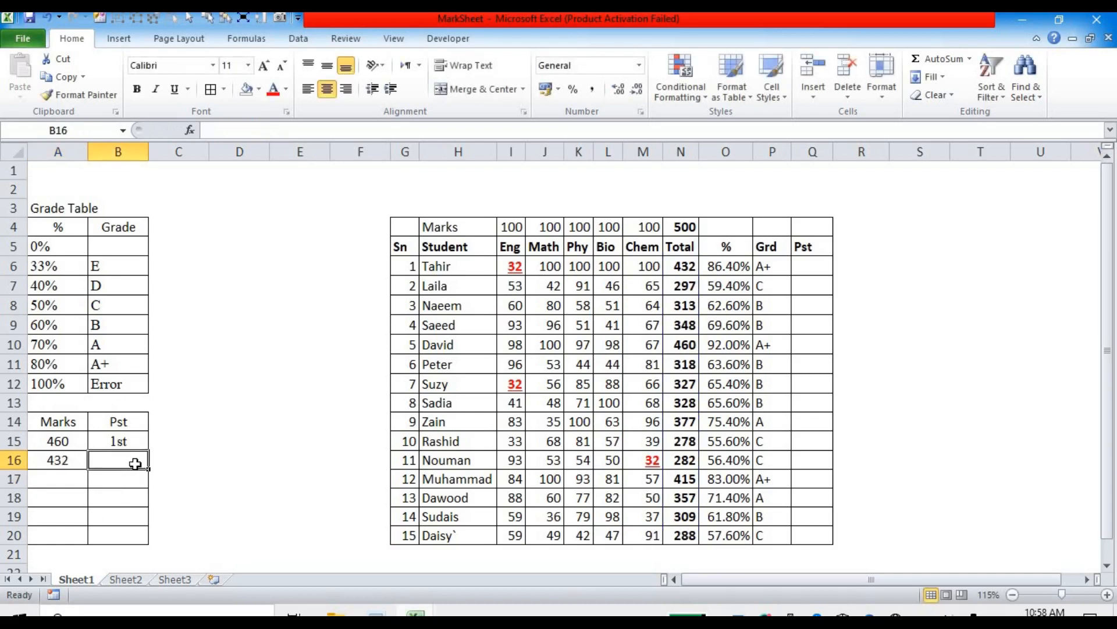
{"action": "type", "text": "2nd"}
{"action": "key", "text": "Return"}
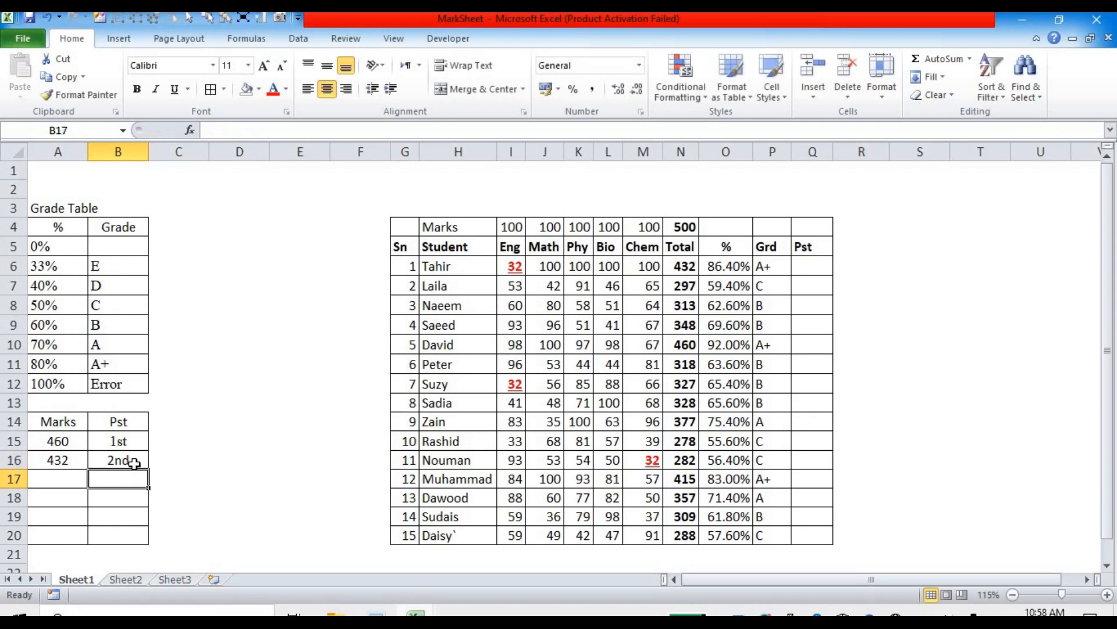
{"action": "double_click", "coordinate": [106, 443]}
{"action": "left_click", "coordinate": [132, 479]}
{"action": "left_click_drag", "start_coordinate": [116, 440], "coordinate": [145, 523]}
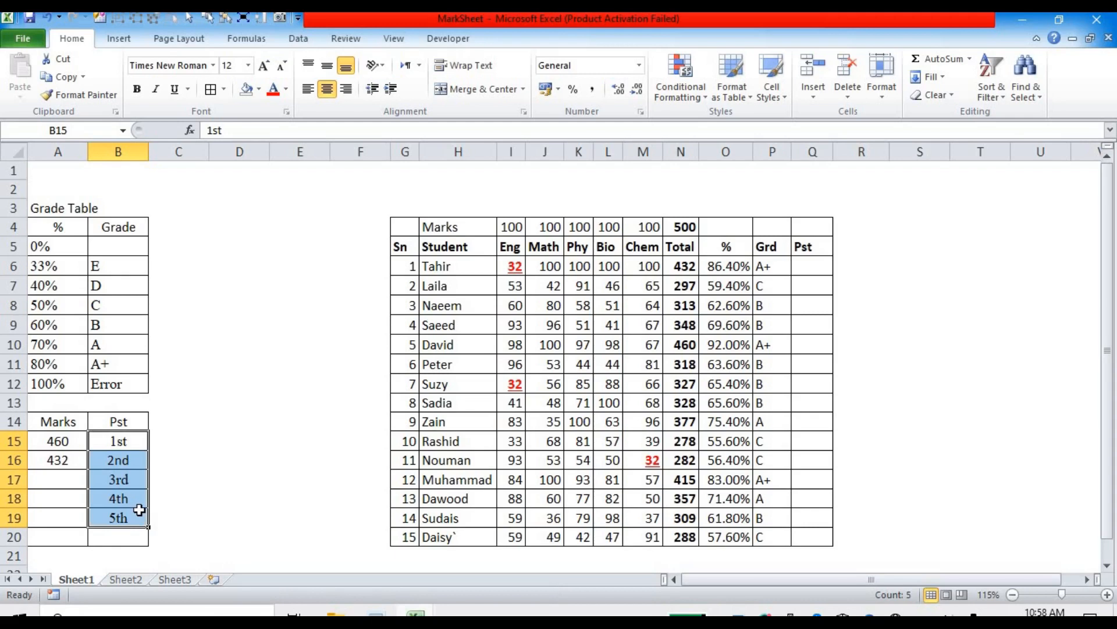
- Make the totals range absolute in cell A15 so its formula reads =LARGE($N$6:$N$20,1)
{"action": "left_click", "coordinate": [52, 447]}
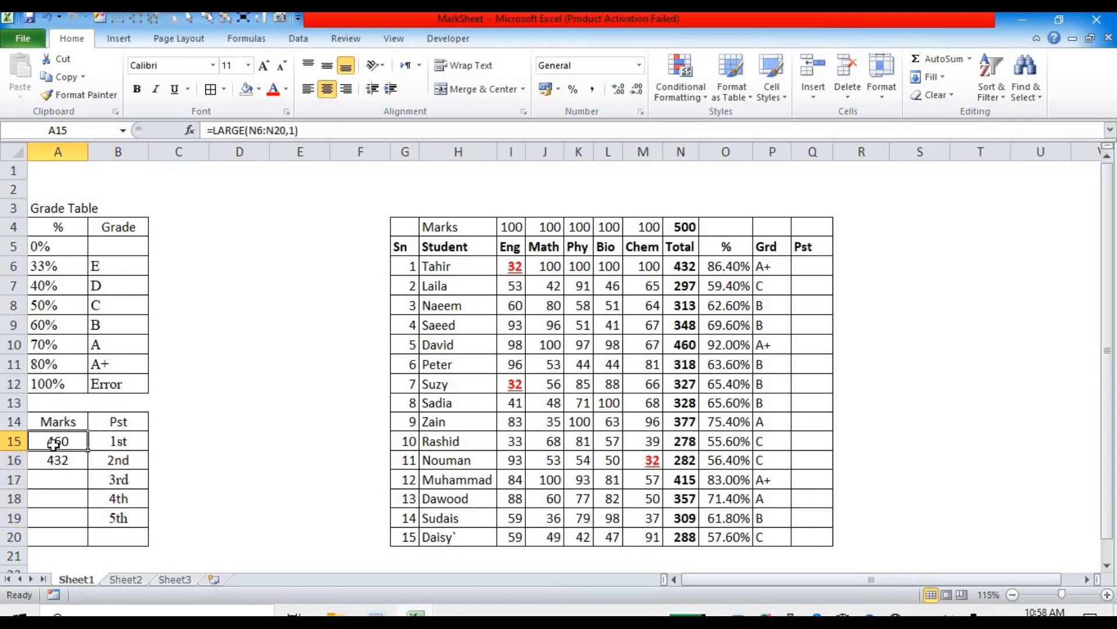
{"action": "left_click", "coordinate": [270, 130]}
{"action": "left_click", "coordinate": [259, 149]}
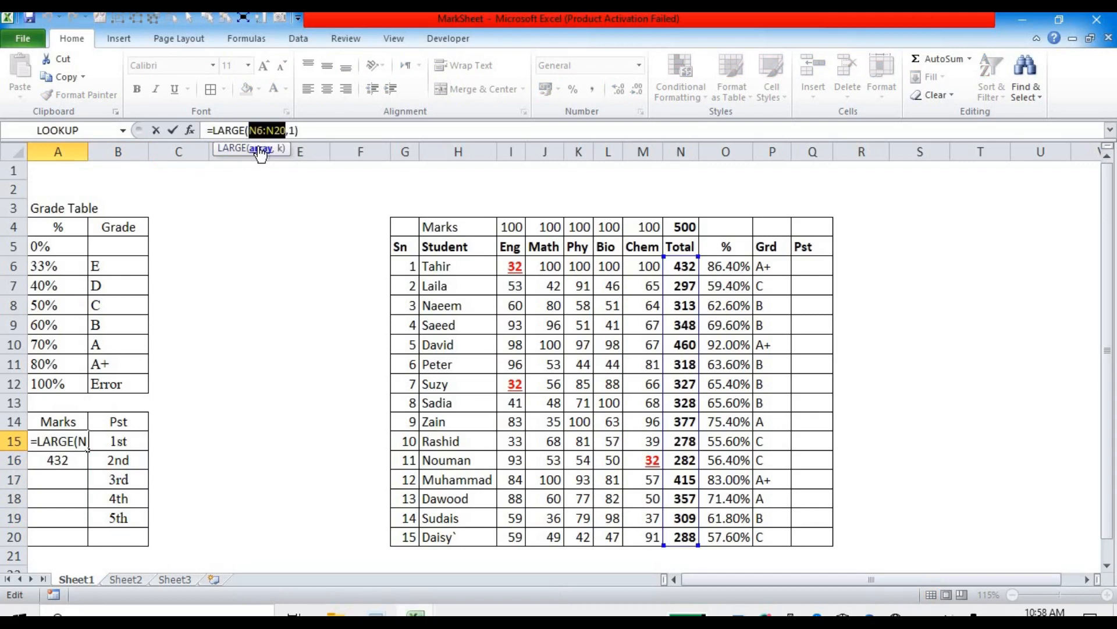
{"action": "key", "text": "F4"}
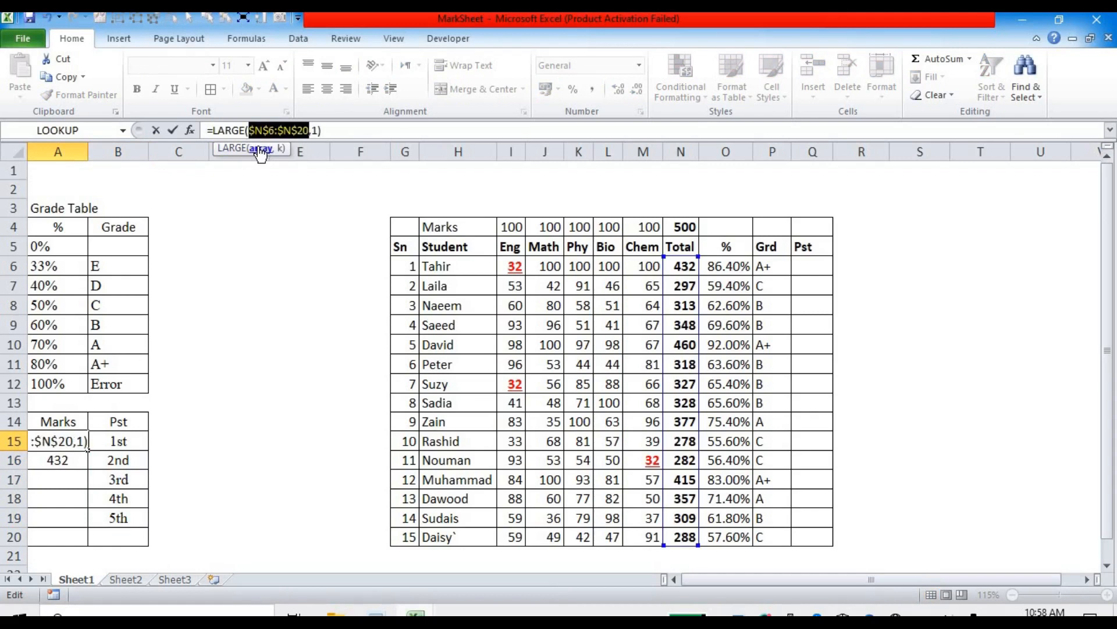
{"action": "key", "text": "Return"}
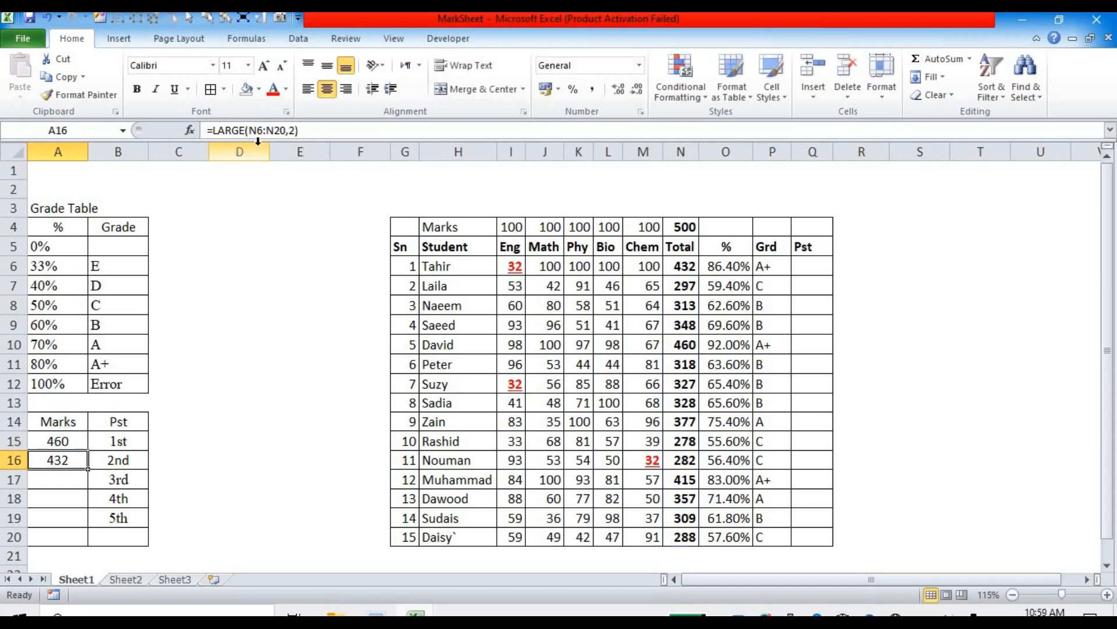
- Fill the LARGE formula from cell A15 down through cell A20
{"action": "left_click", "coordinate": [57, 441]}
{"action": "left_click_drag", "start_coordinate": [87, 450], "coordinate": [90, 539]}
{"action": "left_click", "coordinate": [70, 442]}
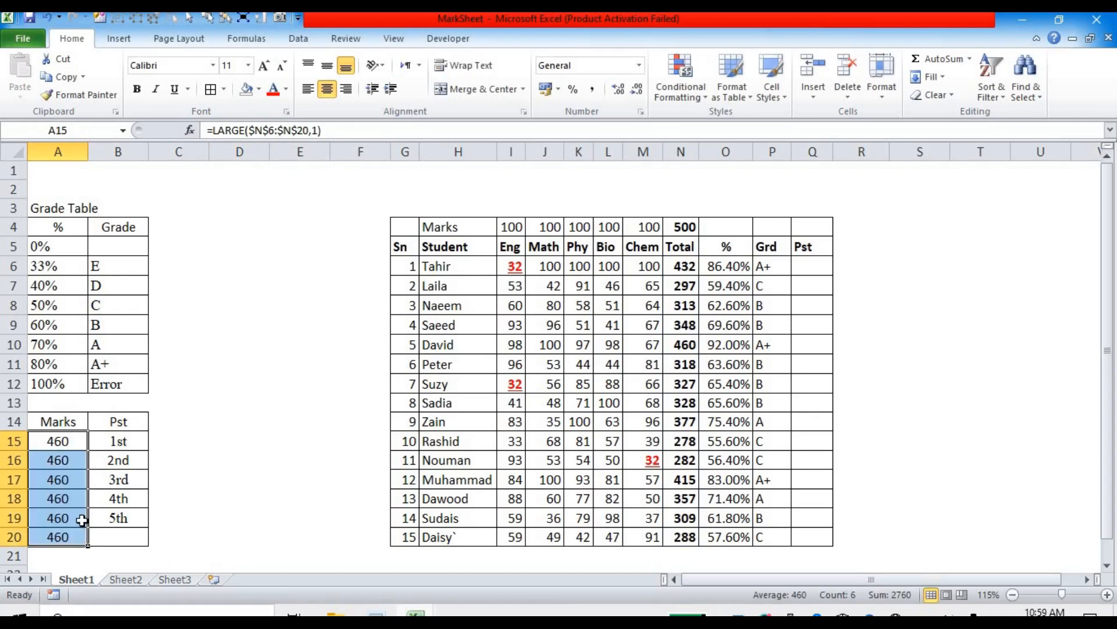
{"action": "left_click", "coordinate": [63, 442]}
- Set the k argument of the LARGE formulas in A16, A17, A18 and A19 to 2, 3, 4 and 5 respectively
{"action": "left_click", "coordinate": [62, 464]}
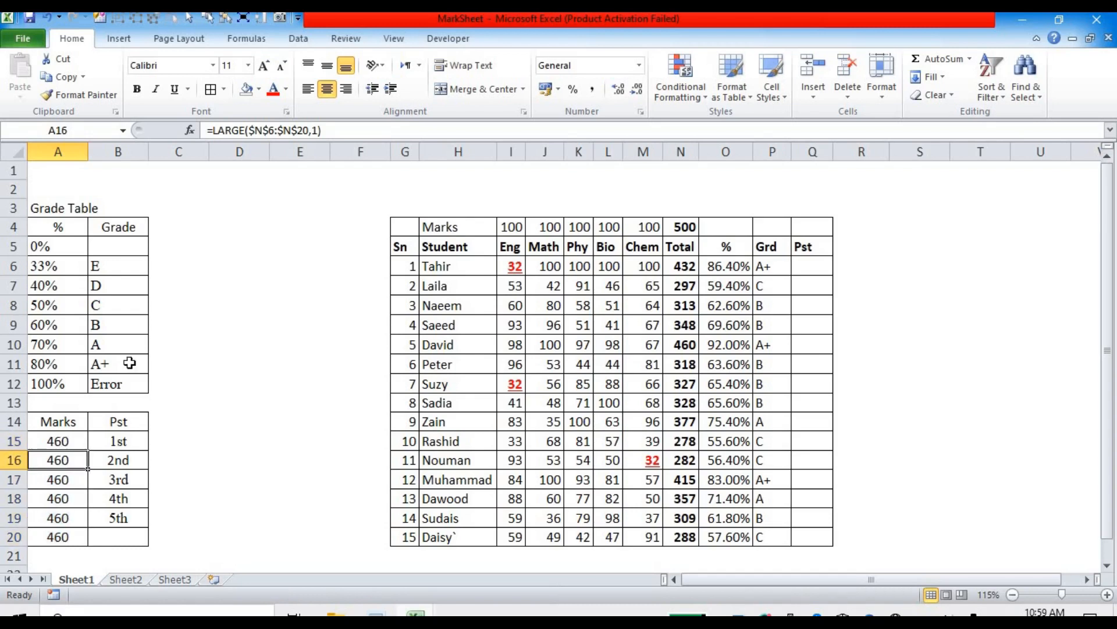
{"action": "left_click", "coordinate": [314, 132]}
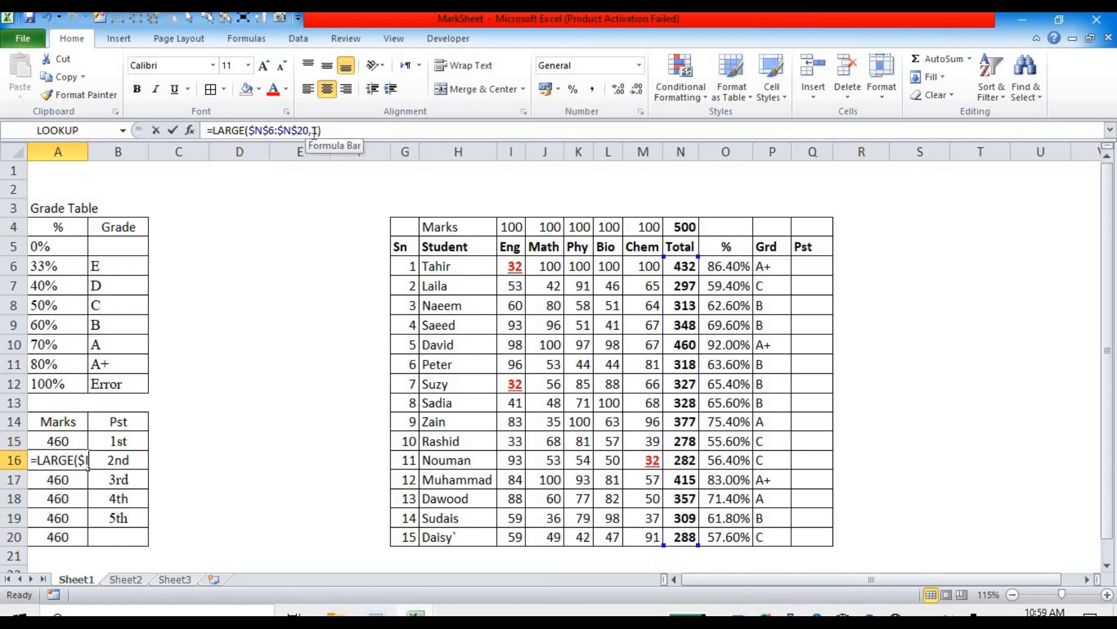
{"action": "type", "text": "2"}
{"action": "key", "text": "Return"}
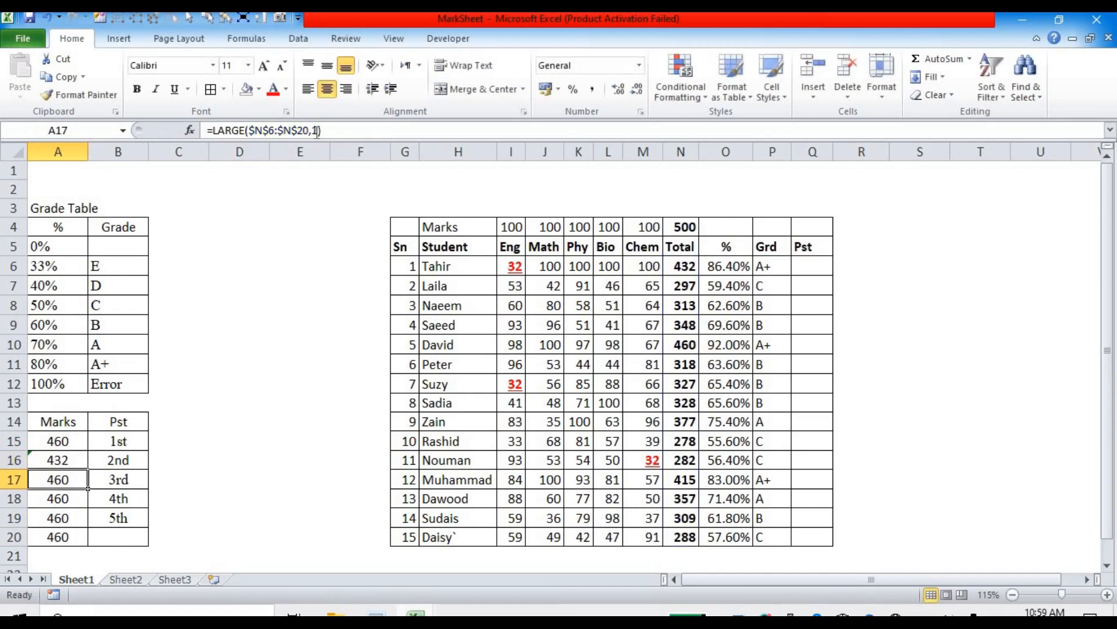
{"action": "double_click", "coordinate": [315, 130]}
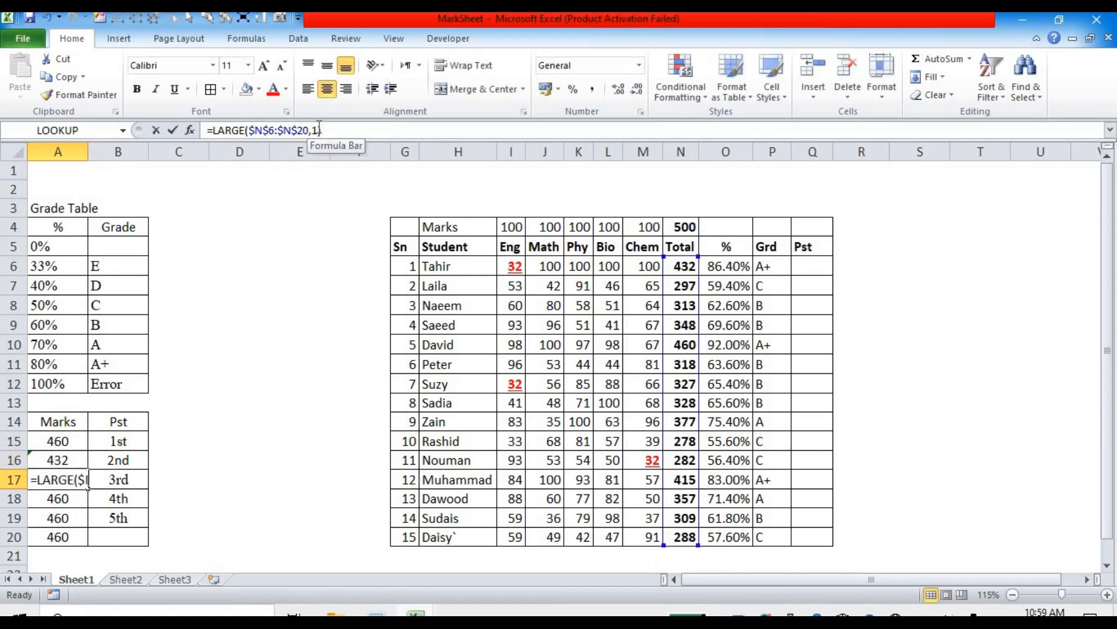
{"action": "type", "text": "3"}
{"action": "key", "text": "Return"}
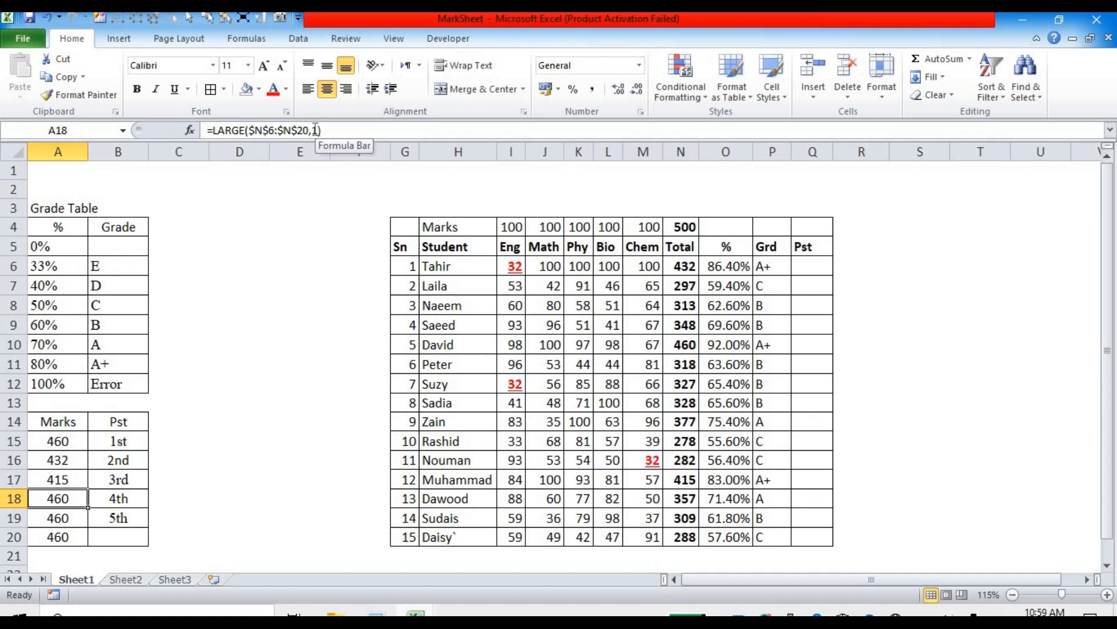
{"action": "double_click", "coordinate": [315, 130]}
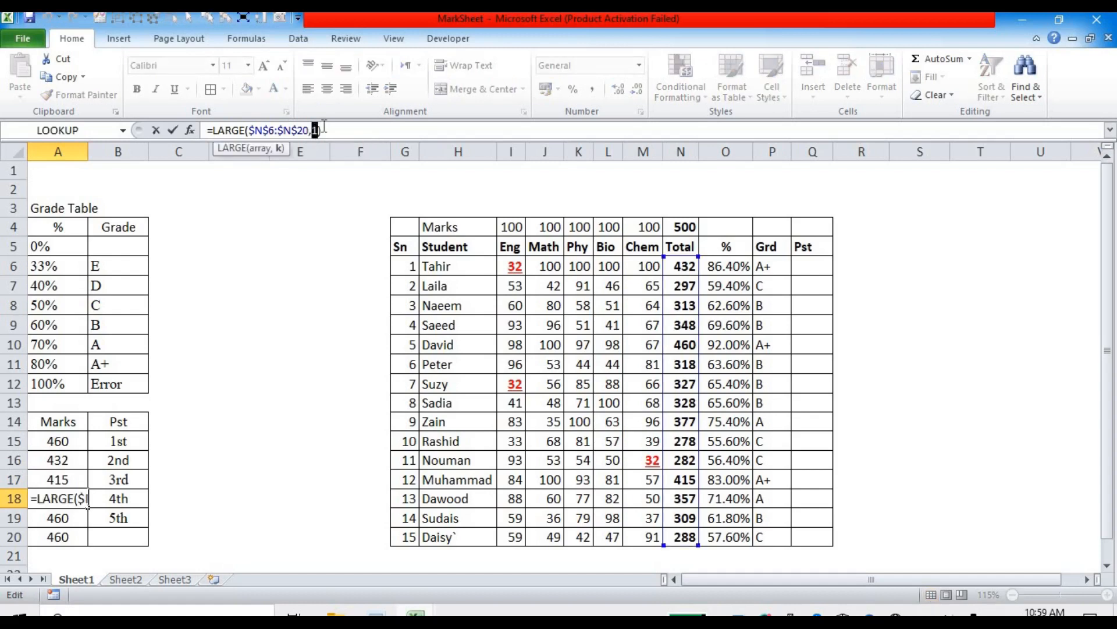
{"action": "type", "text": "4"}
{"action": "key", "text": "Return"}
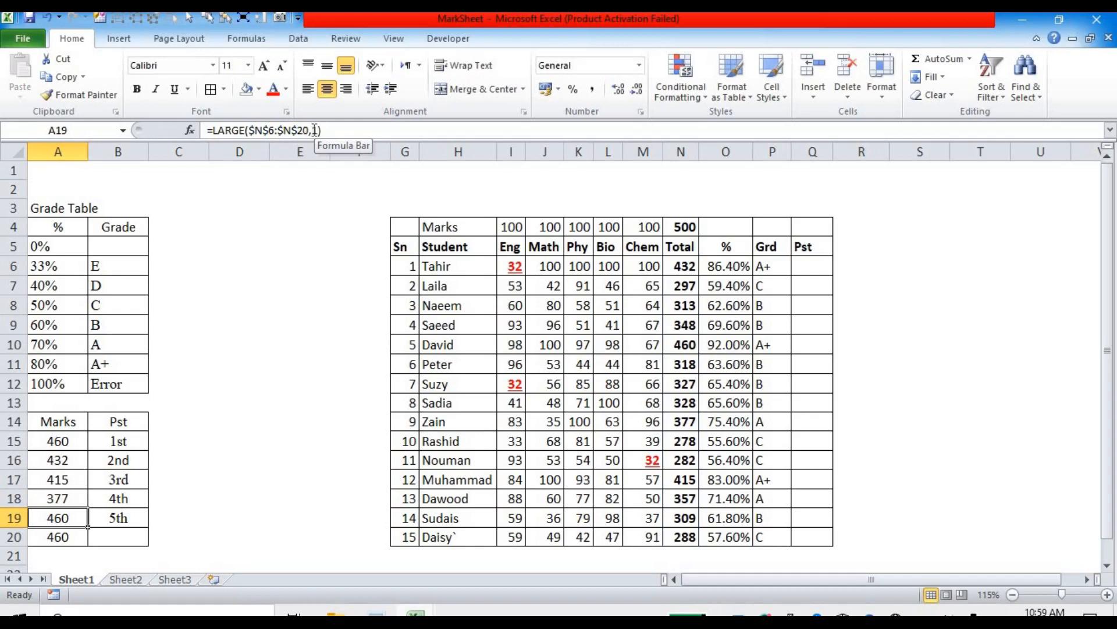
{"action": "double_click", "coordinate": [317, 129]}
{"action": "type", "text": "5"}
{"action": "key", "text": "Return"}
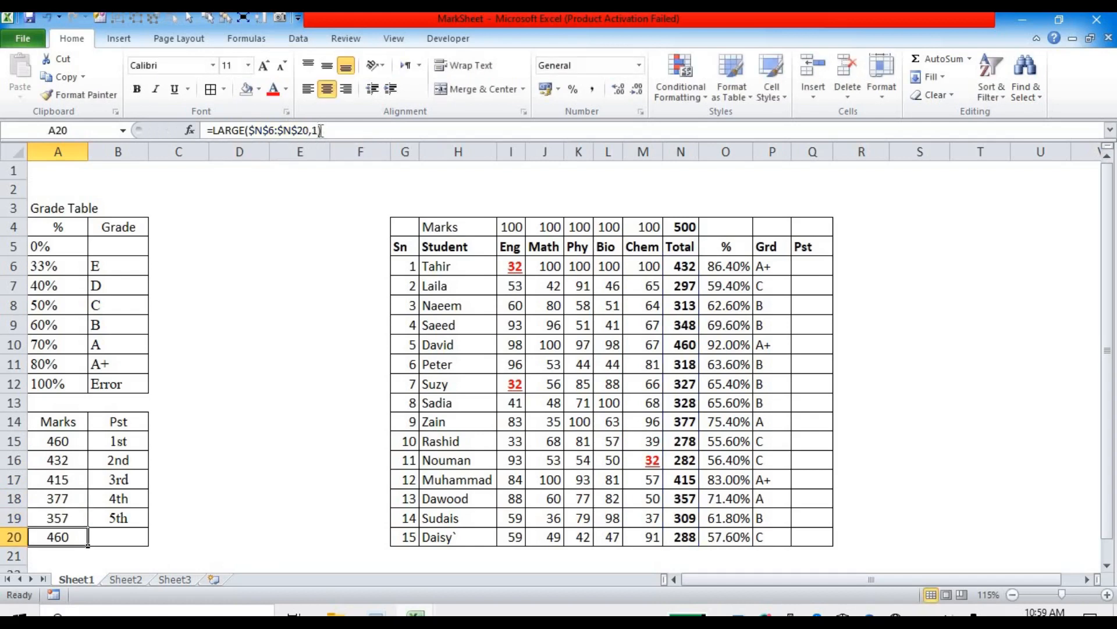
- Set the k argument of the LARGE formula in cell A20 to 6
{"action": "double_click", "coordinate": [315, 130]}
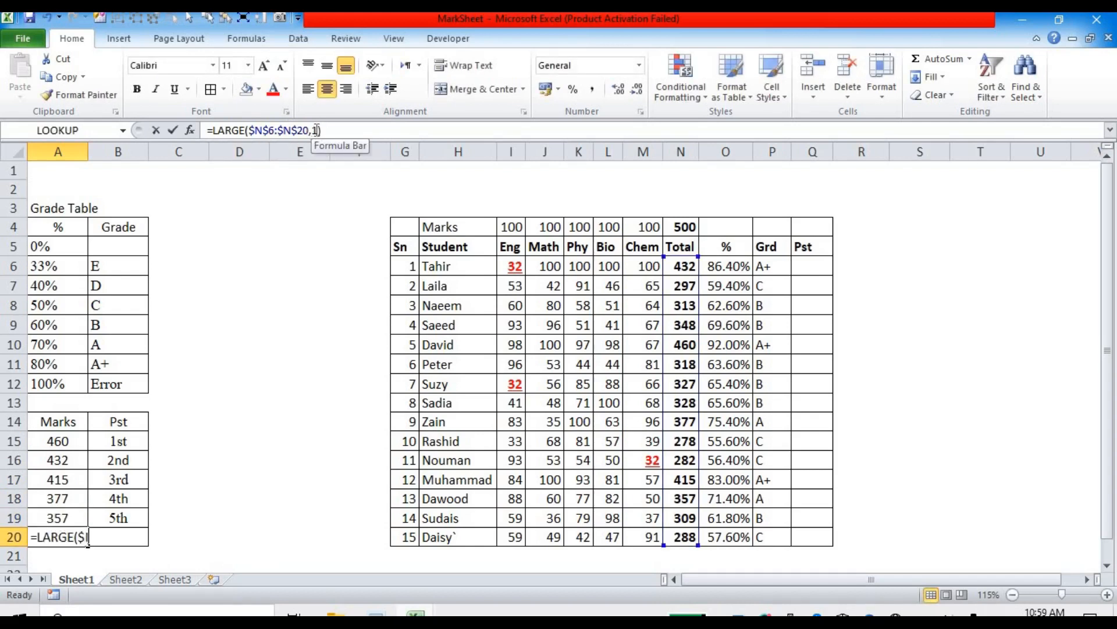
{"action": "type", "text": "6"}
{"action": "key", "text": "Return"}
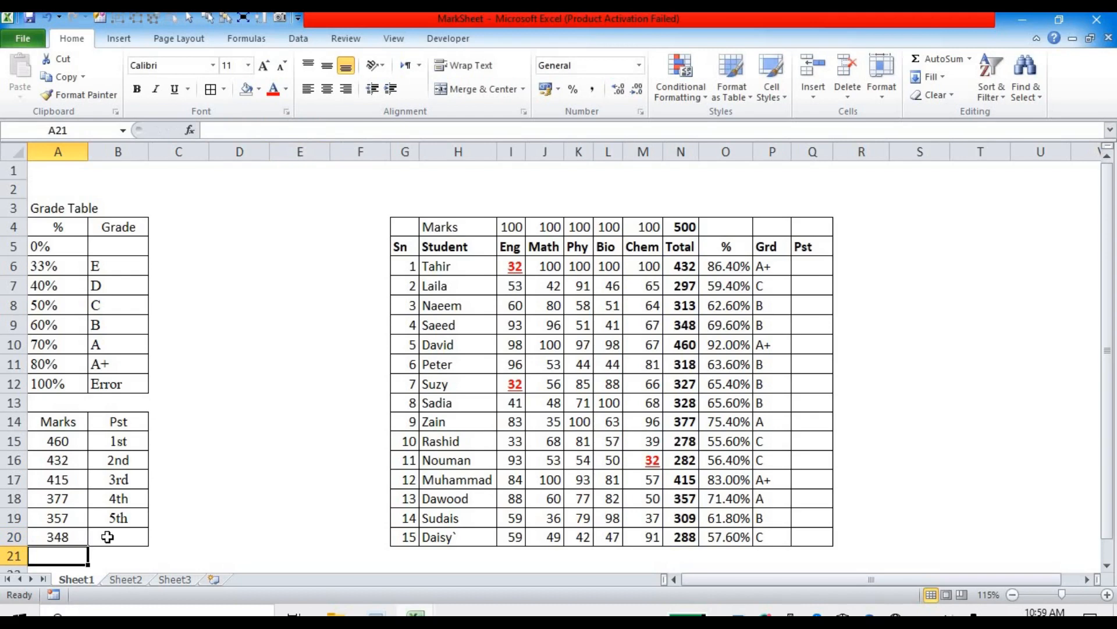
- Clear the contents of A20:B20 so the position table covers only the first five places
{"action": "scroll", "coordinate": [107, 537], "scroll_direction": "down", "scroll_amount": 2}
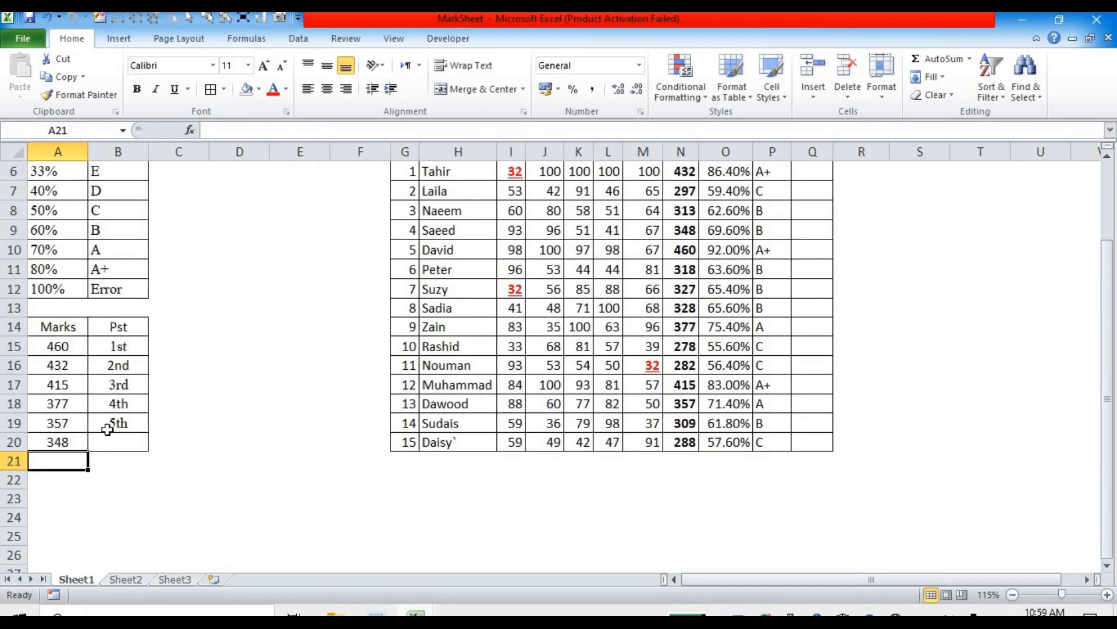
{"action": "left_click_drag", "start_coordinate": [33, 442], "coordinate": [93, 443]}
{"action": "key", "text": "Delete"}
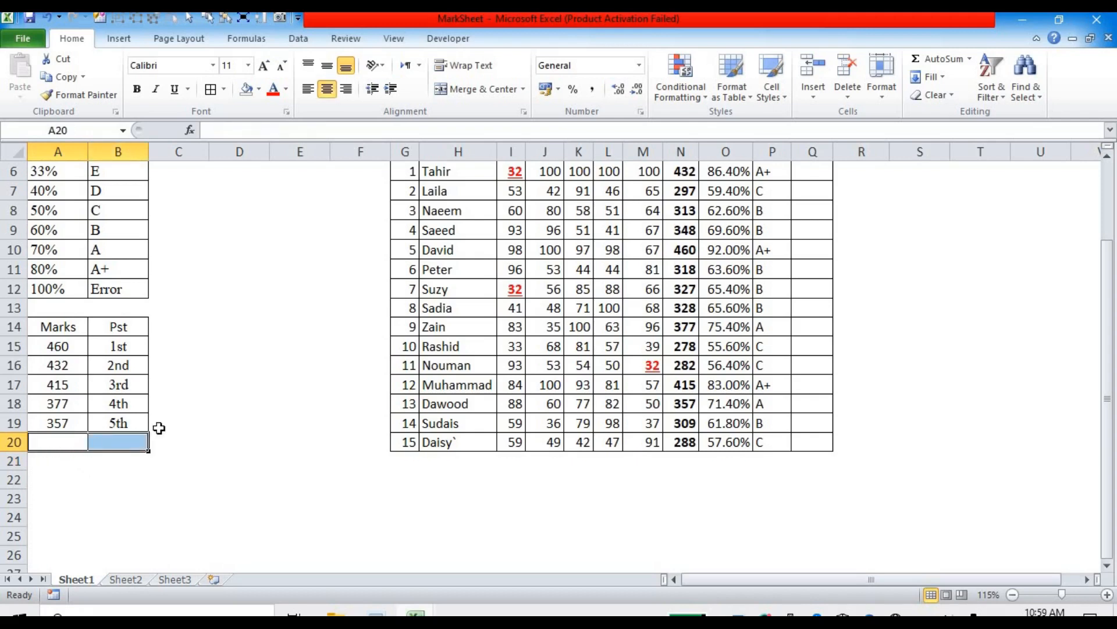
{"action": "scroll", "coordinate": [159, 428], "scroll_direction": "up", "scroll_amount": 2}
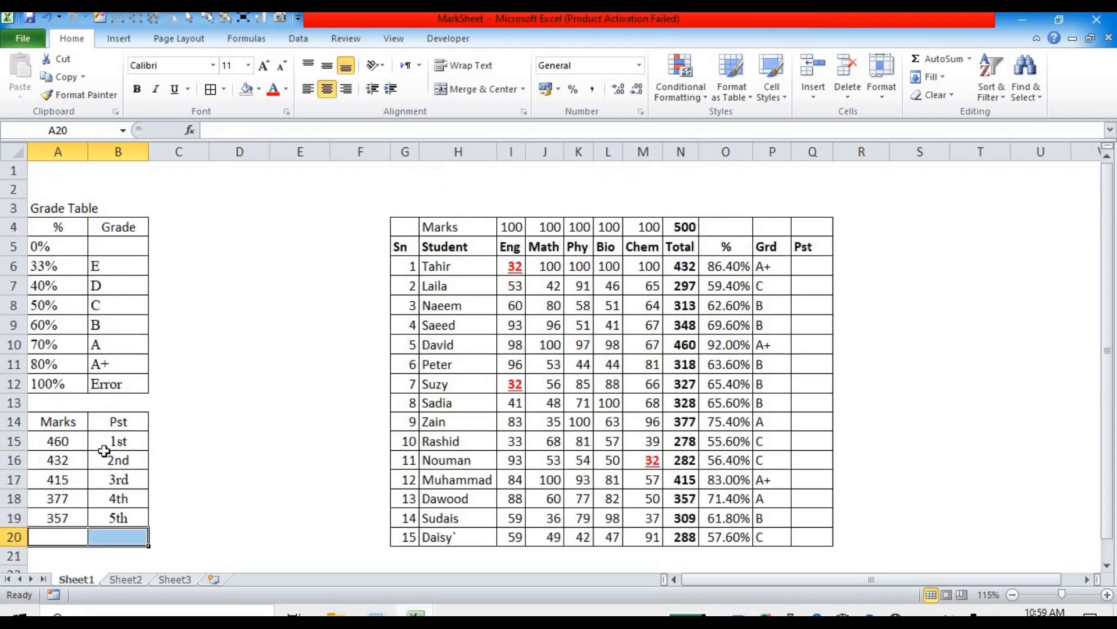
{"action": "left_click", "coordinate": [60, 441]}
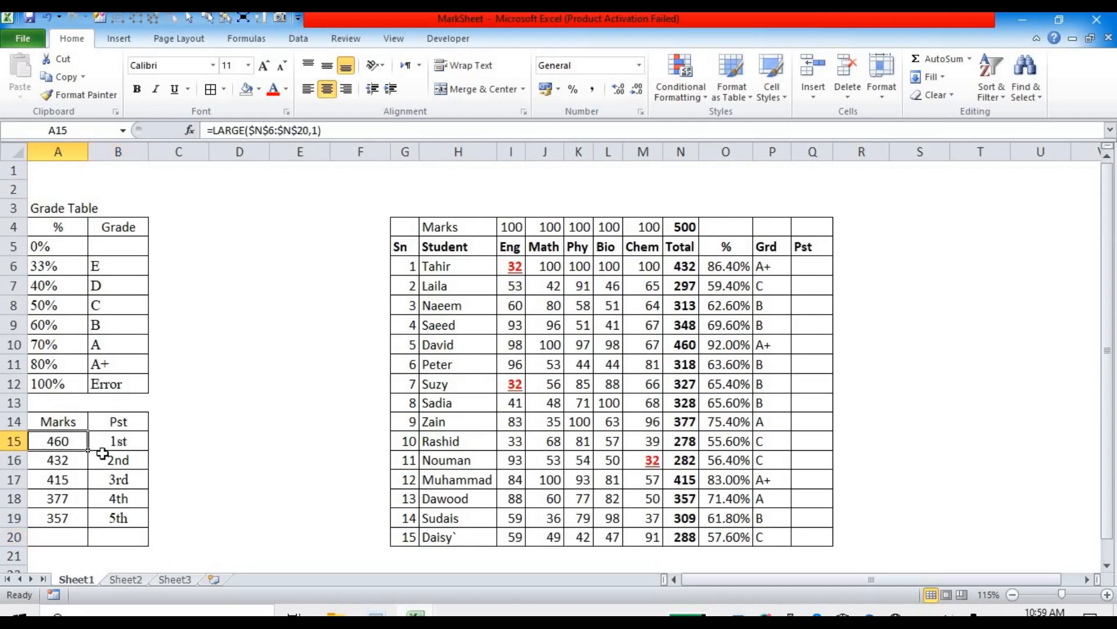
- Look up the first student's position in cell Q6 with the formula =VLOOKUP(N6,A15:B19,2,0)
{"action": "left_click", "coordinate": [805, 266]}
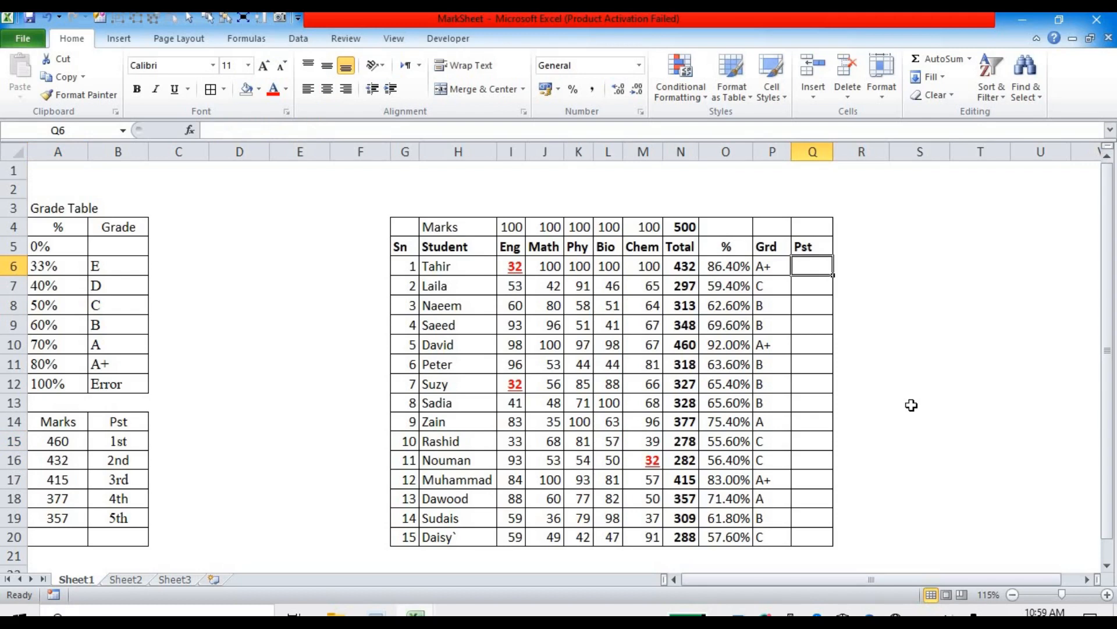
{"action": "type", "text": "=vlo"}
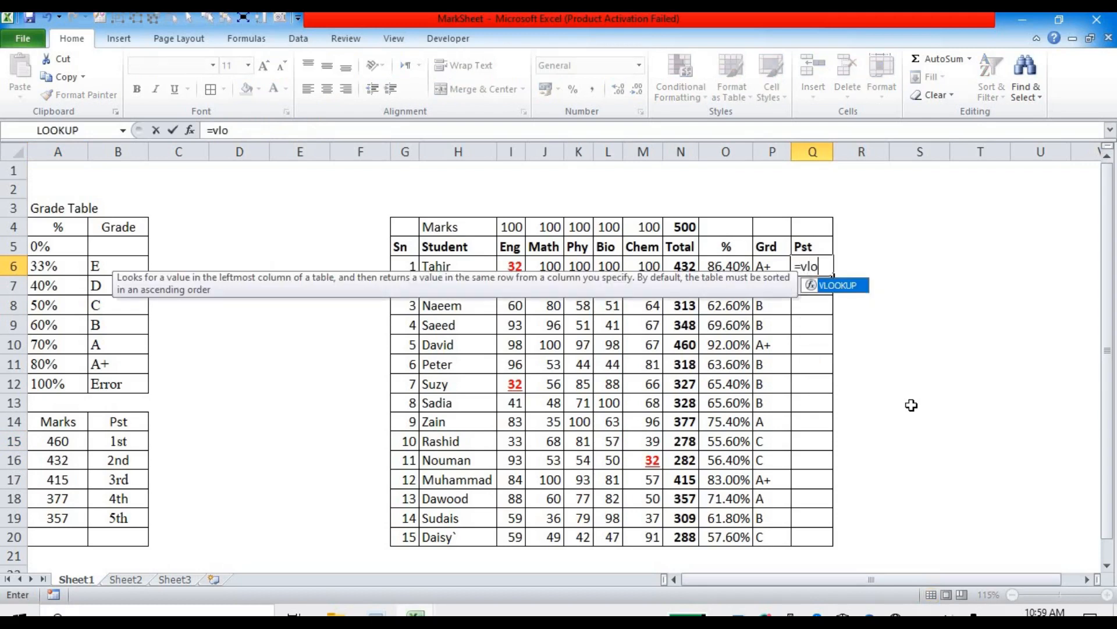
{"action": "key", "text": "Tab"}
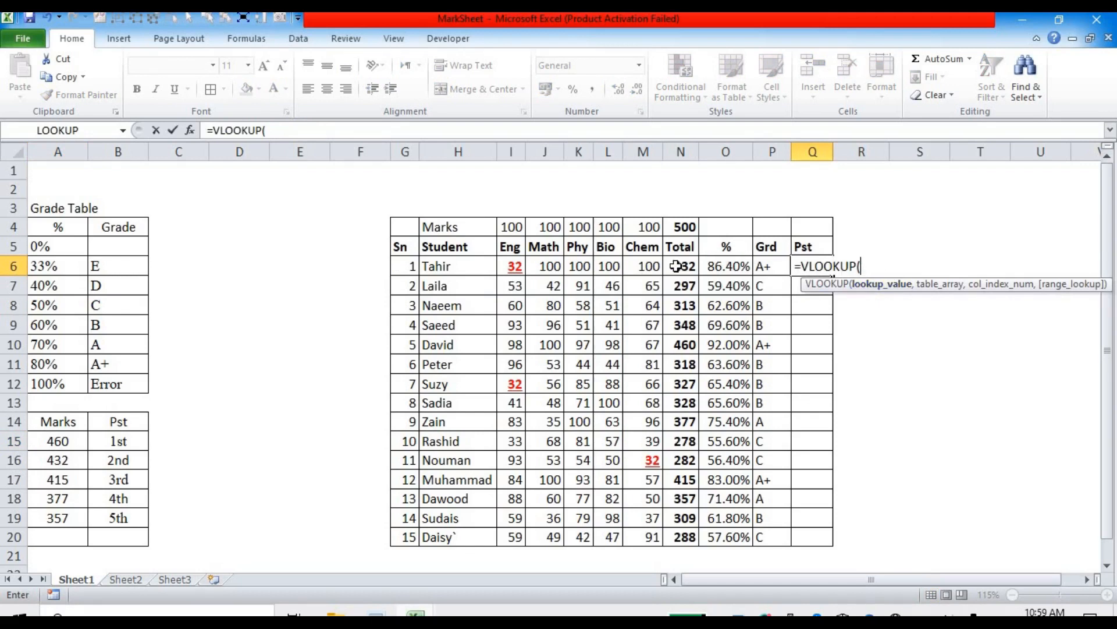
{"action": "left_click", "coordinate": [675, 267]}
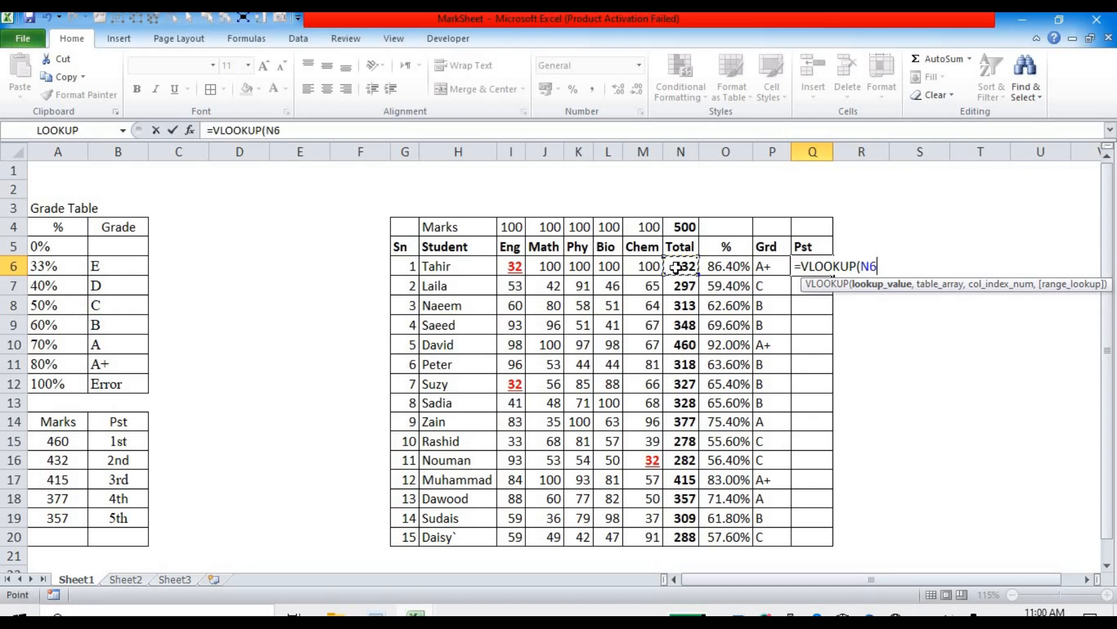
{"action": "type", "text": ","}
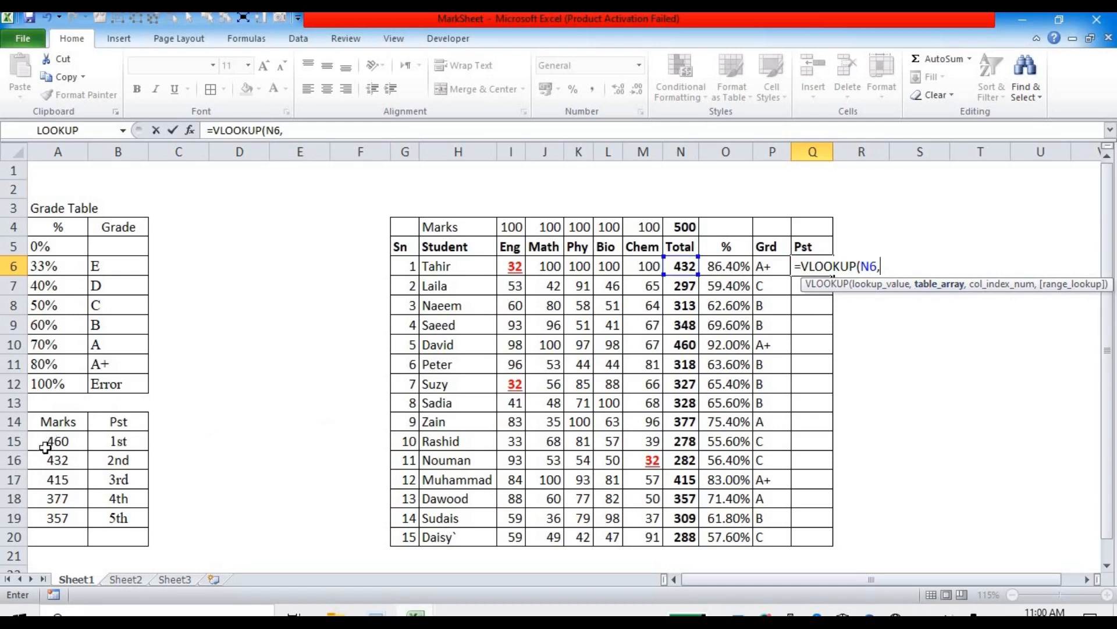
{"action": "left_click_drag", "start_coordinate": [36, 441], "coordinate": [115, 520]}
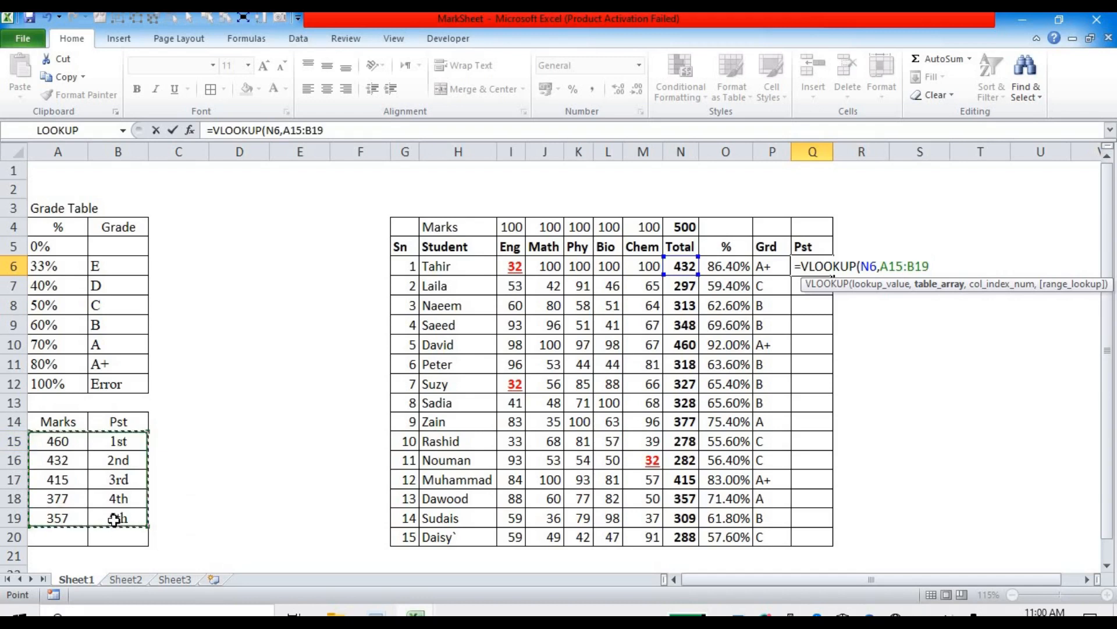
{"action": "type", "text": ","}
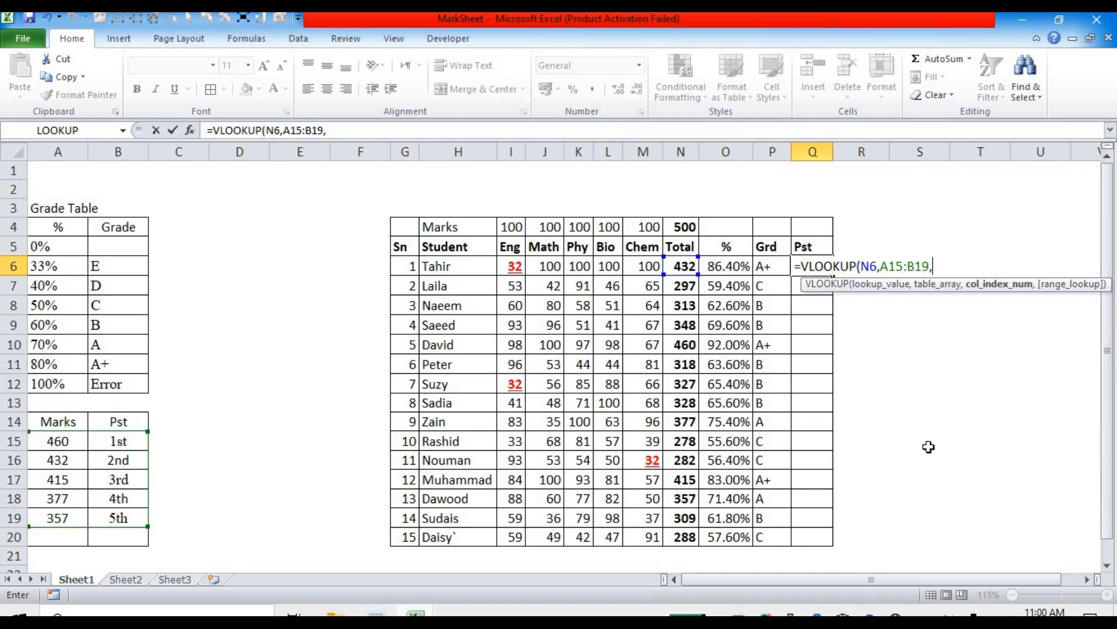
{"action": "type", "text": "2,"}
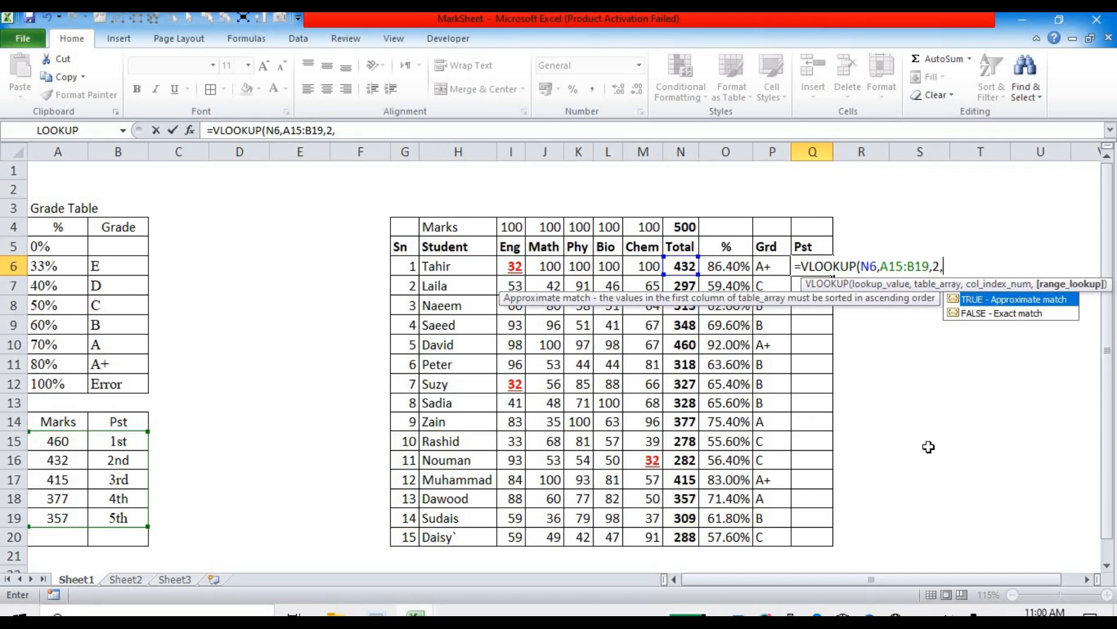
{"action": "type", "text": "0"}
{"action": "key", "text": "Return"}
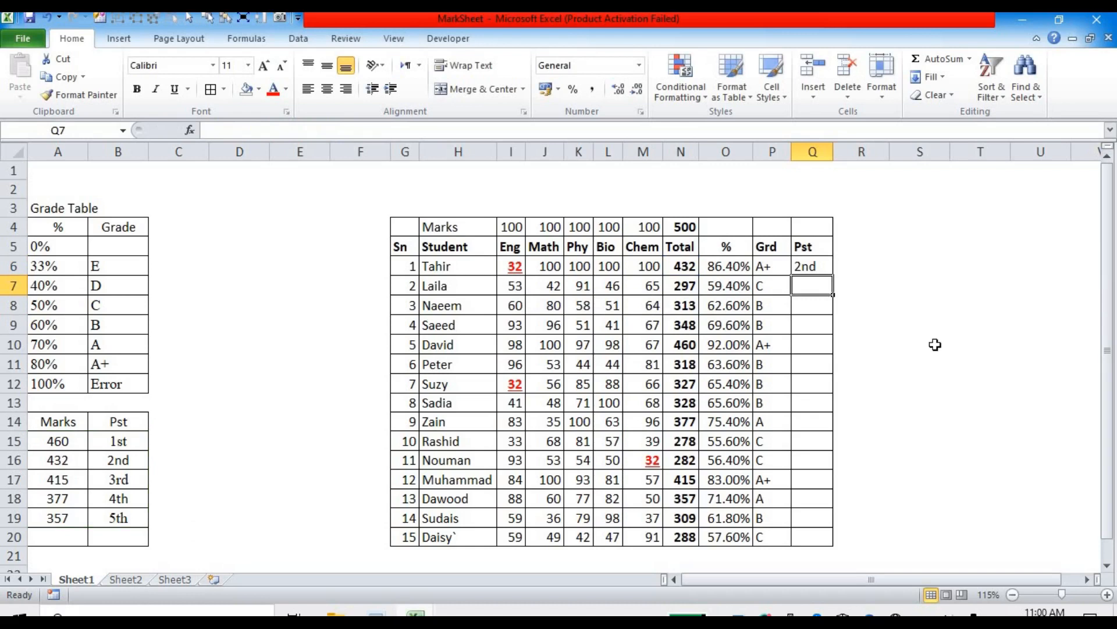
- Make the lookup table range in cell Q6's VLOOKUP formula absolute as $A$15:$B$19 and check the edited formula
{"action": "left_click", "coordinate": [806, 266]}
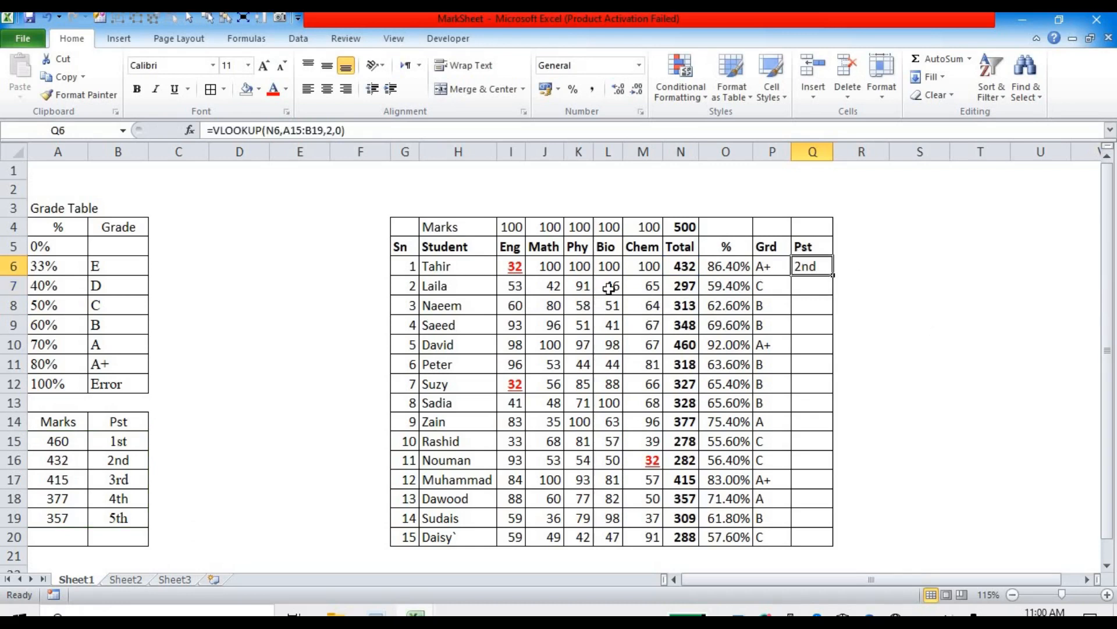
{"action": "left_click", "coordinate": [290, 130]}
{"action": "left_click", "coordinate": [352, 148]}
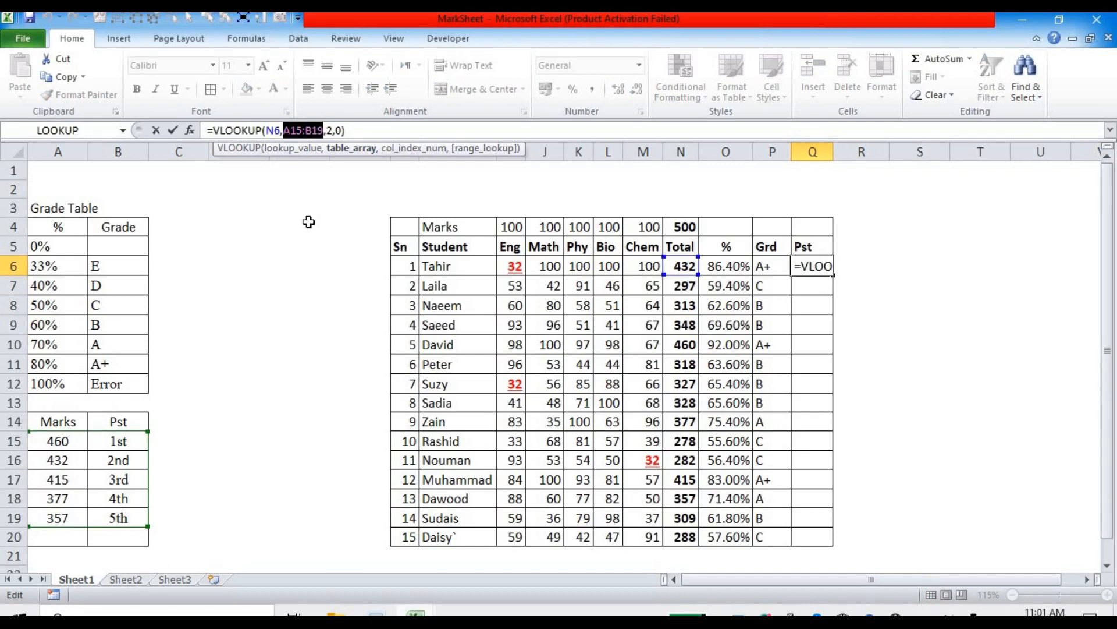
{"action": "key", "text": "F4"}
{"action": "key", "text": "Return"}
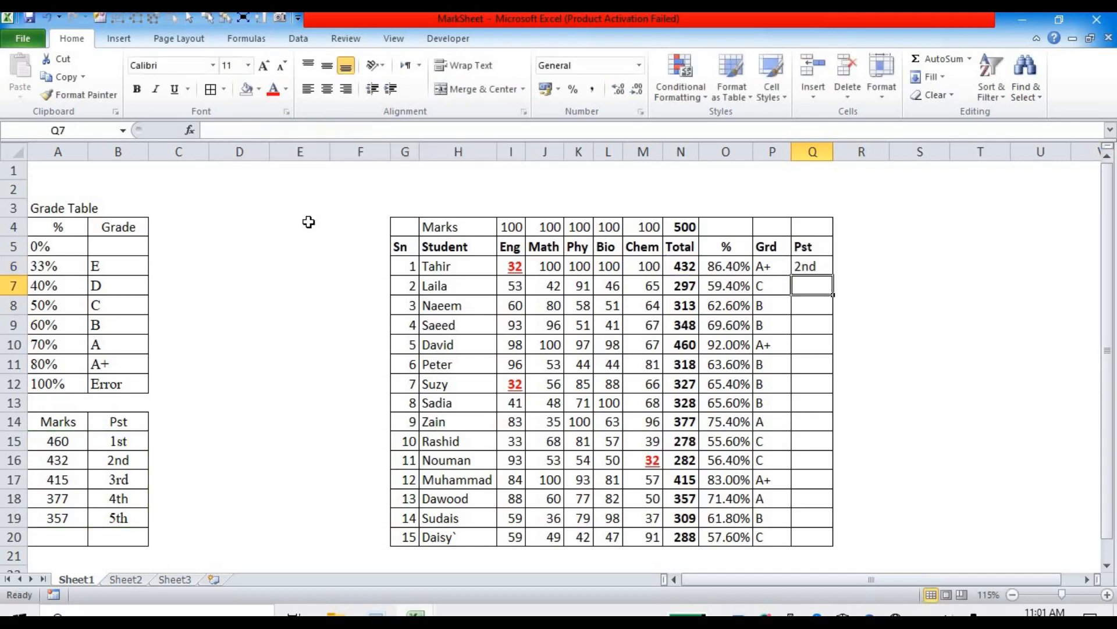
{"action": "double_click", "coordinate": [802, 263]}
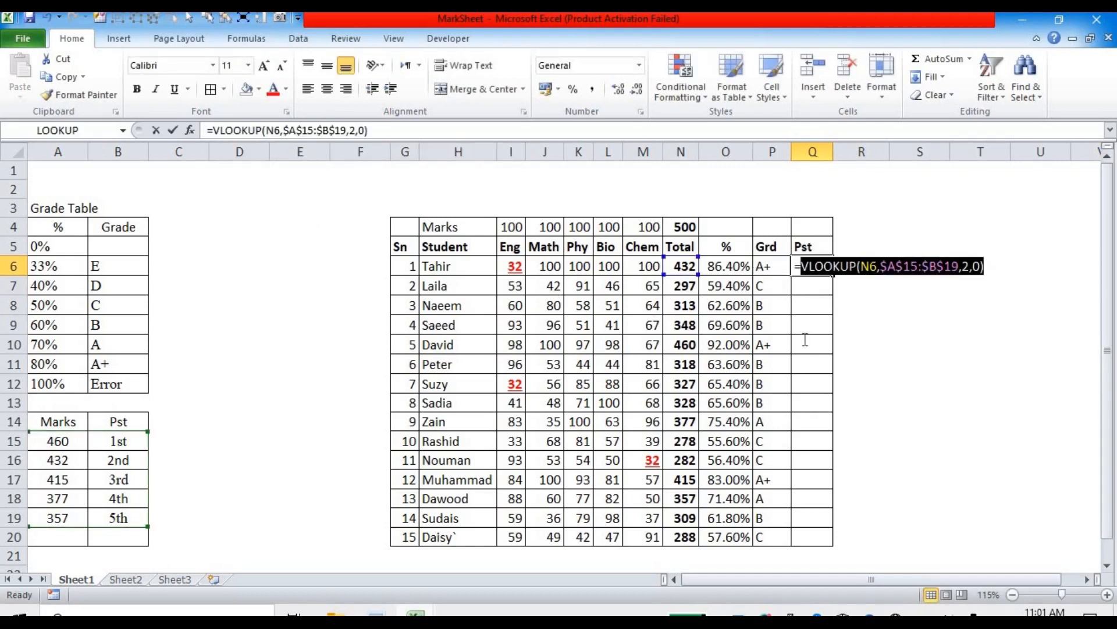
- Fill the VLOOKUP formula from cell Q6 down through Q20 and check the copied formula in Q7
{"action": "key", "text": "Escape"}
{"action": "left_click_drag", "start_coordinate": [805, 268], "coordinate": [813, 537]}
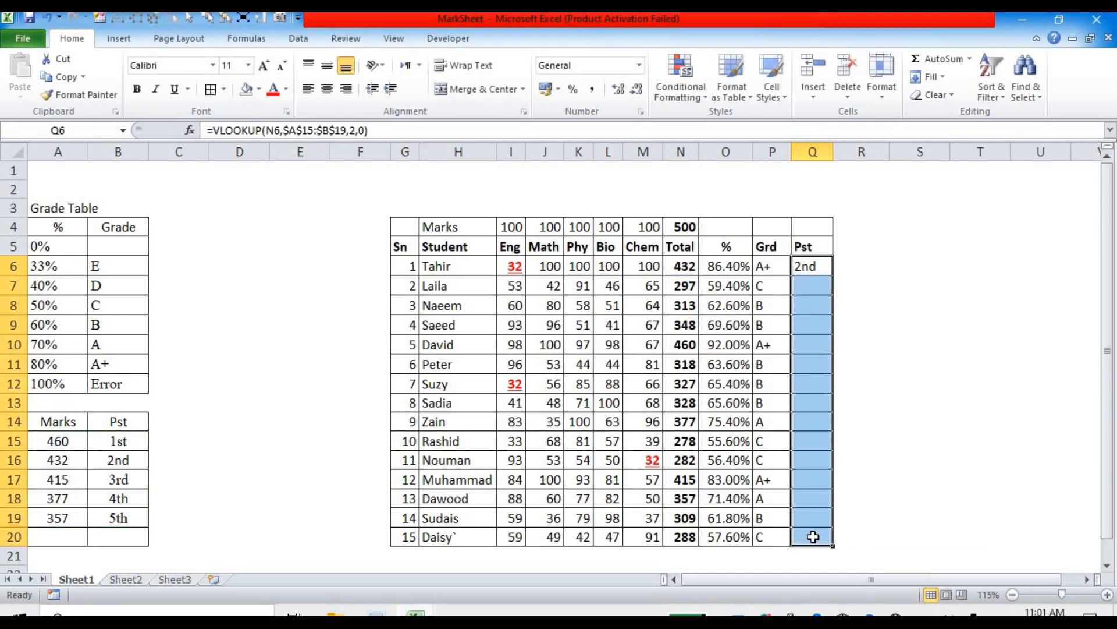
{"action": "key", "text": "ctrl+d"}
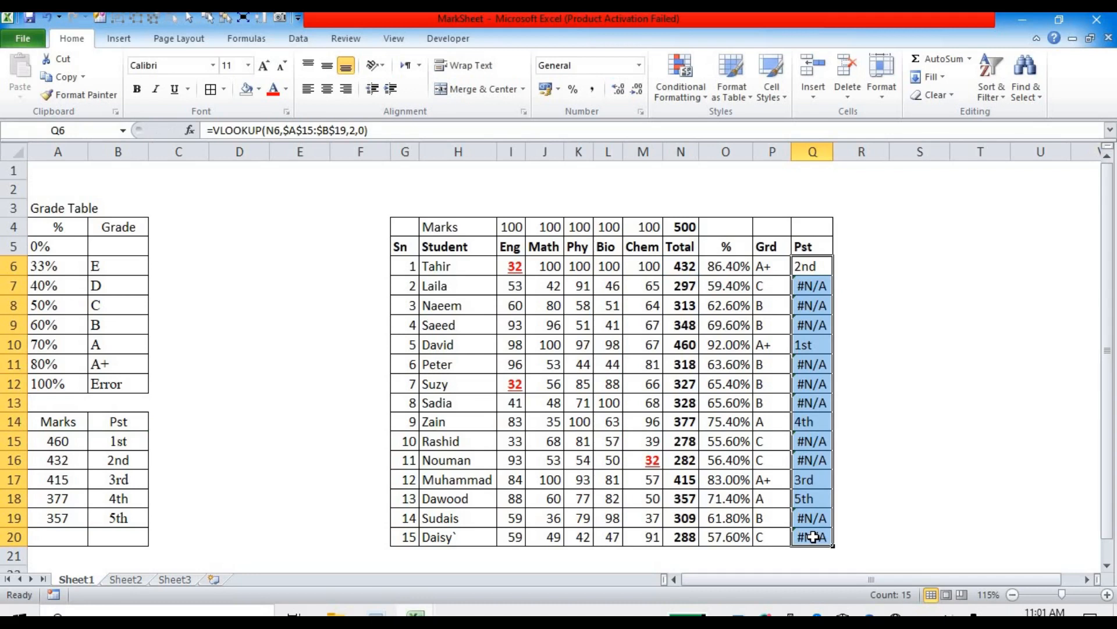
{"action": "left_click", "coordinate": [809, 288]}
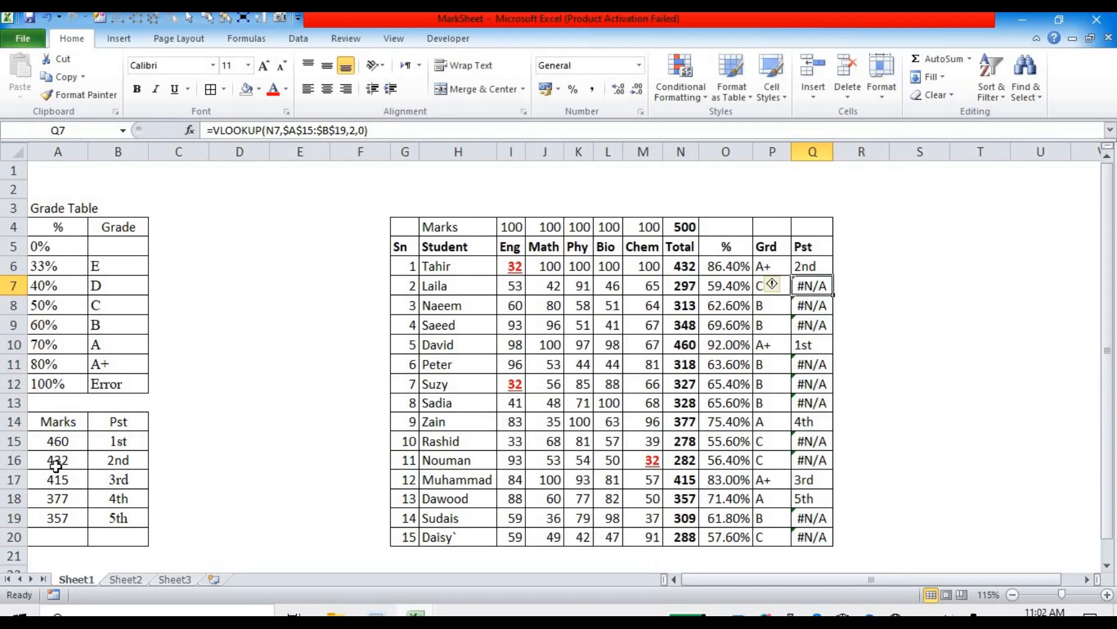
- Wrap the lookup in cell Q6 in IFERROR with an empty text fallback: =IFERROR(VLOOKUP(N6,$A$15:$B$19,2,0),"")
{"action": "left_click", "coordinate": [812, 267]}
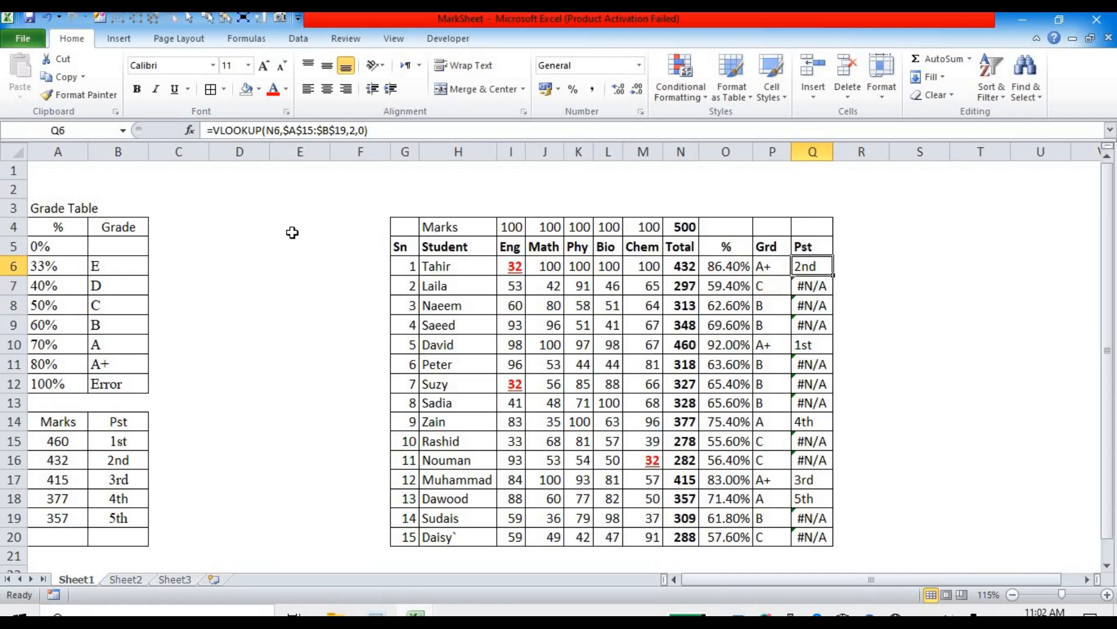
{"action": "left_click", "coordinate": [218, 131]}
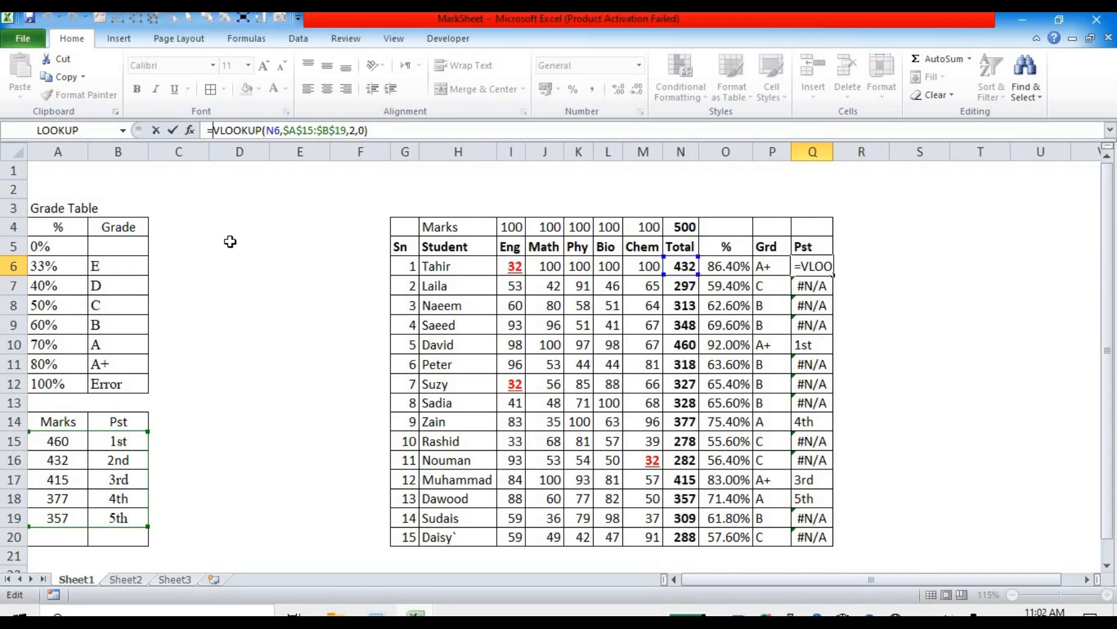
{"action": "type", "text": "if"}
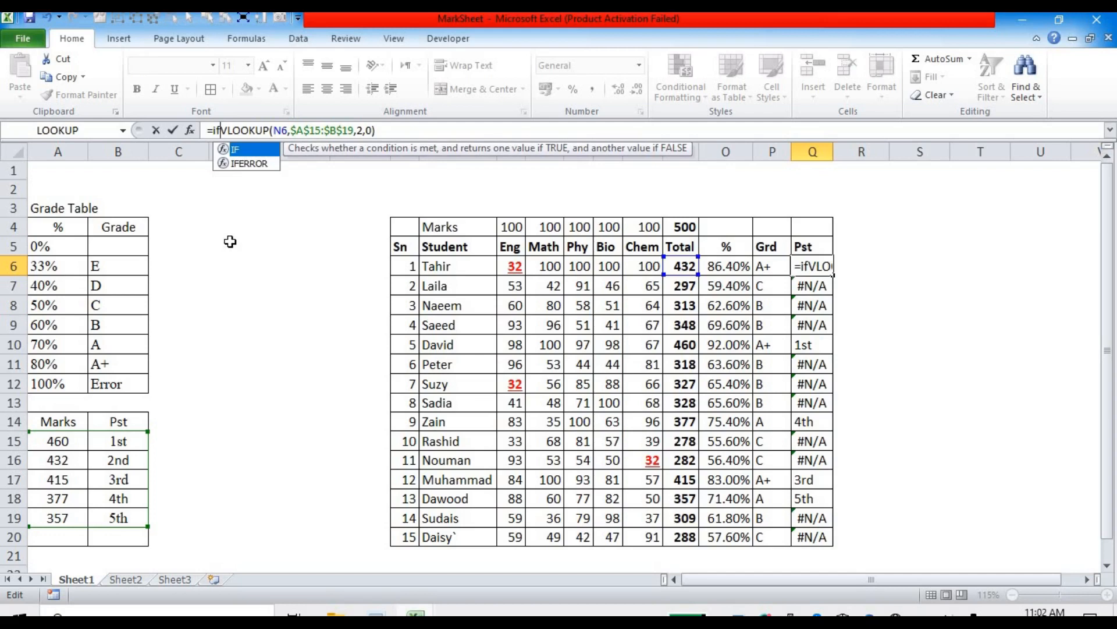
{"action": "key", "text": "Down"}
{"action": "key", "text": "Tab"}
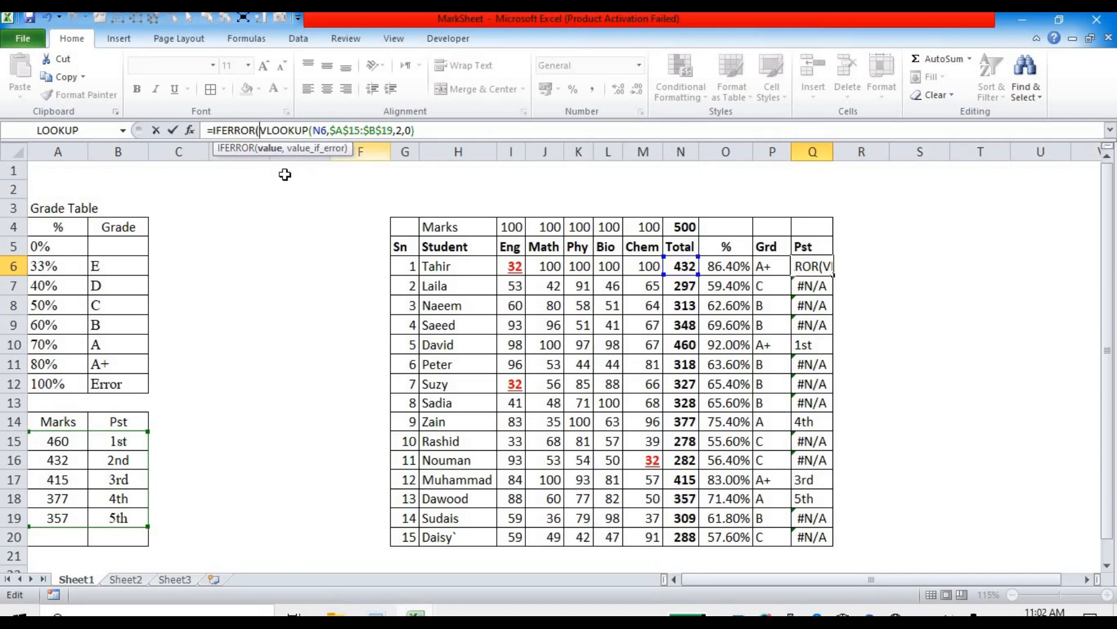
{"action": "left_click", "coordinate": [433, 129]}
{"action": "type", "text": ",\"\""}
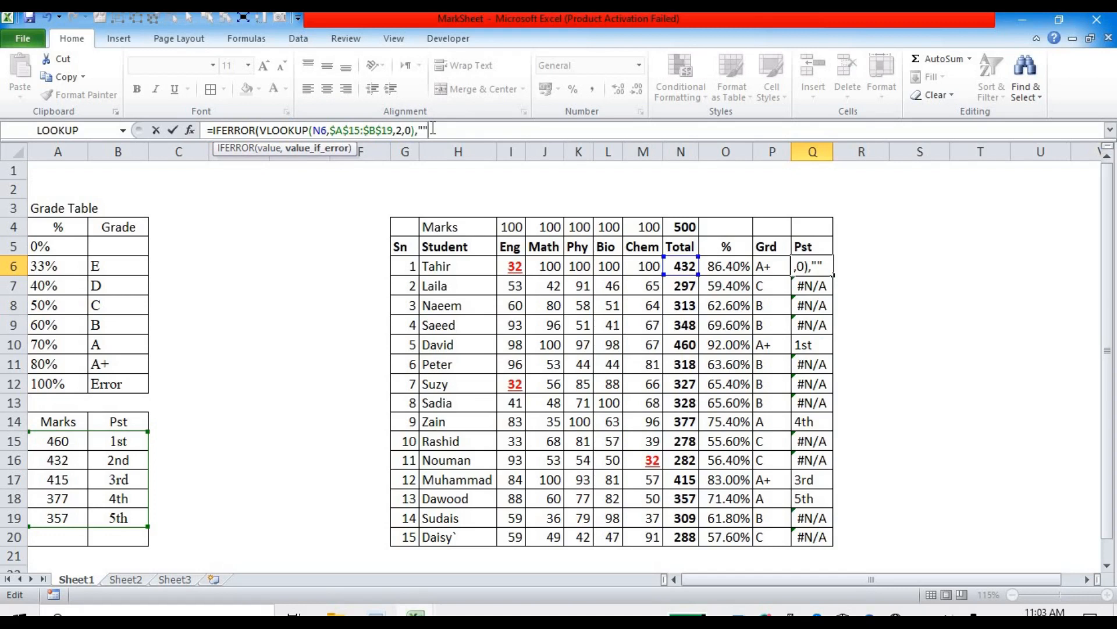
{"action": "type", "text": ")"}
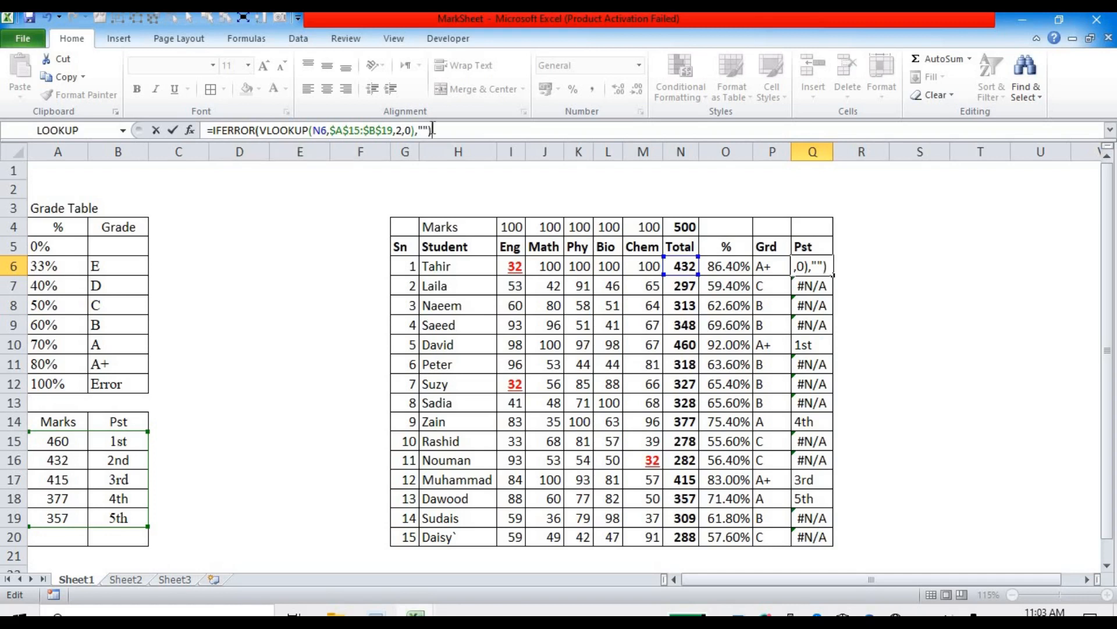
{"action": "key", "text": "Return"}
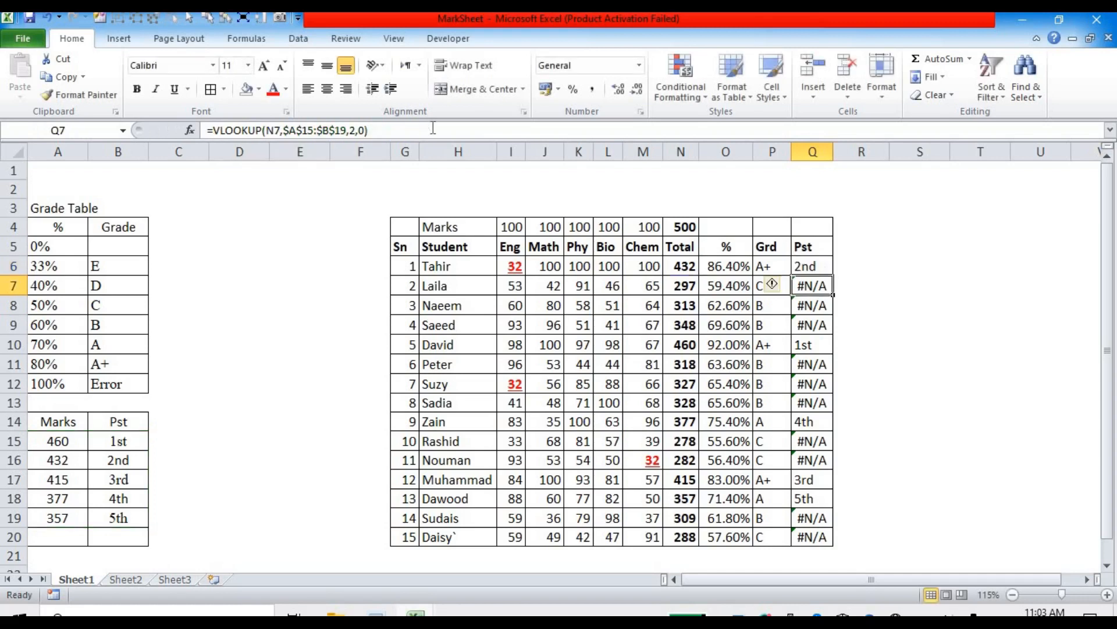
- Fill the IFERROR formula from Q6 down through Q20 and review its value argument in cell Q6
{"action": "left_click", "coordinate": [806, 267]}
{"action": "key", "text": "ctrl+shift+Down"}
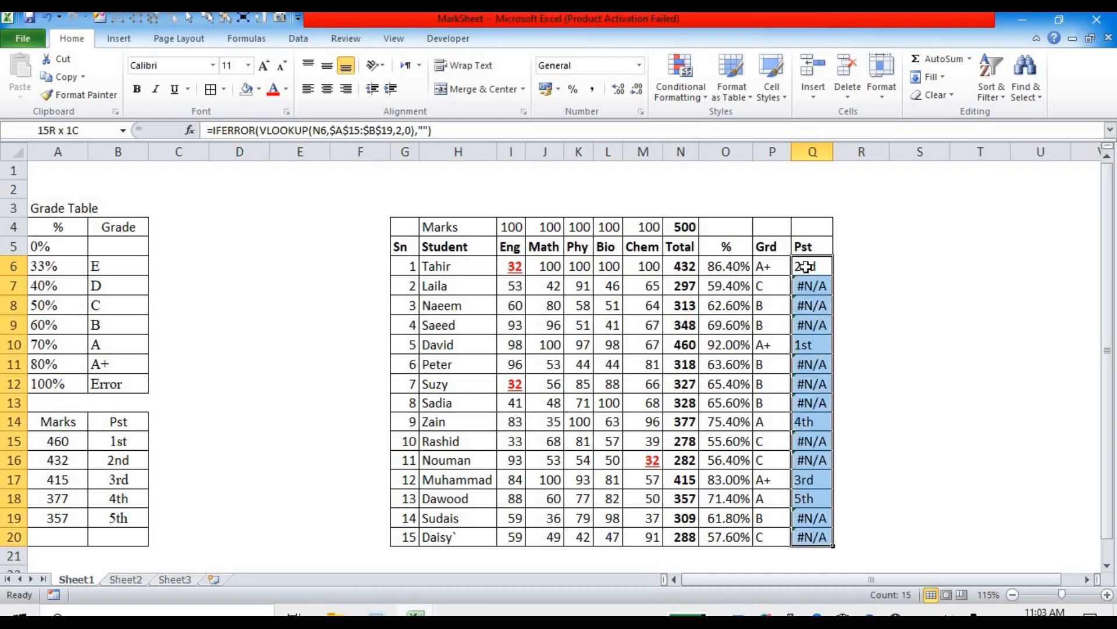
{"action": "key", "text": "ctrl+d"}
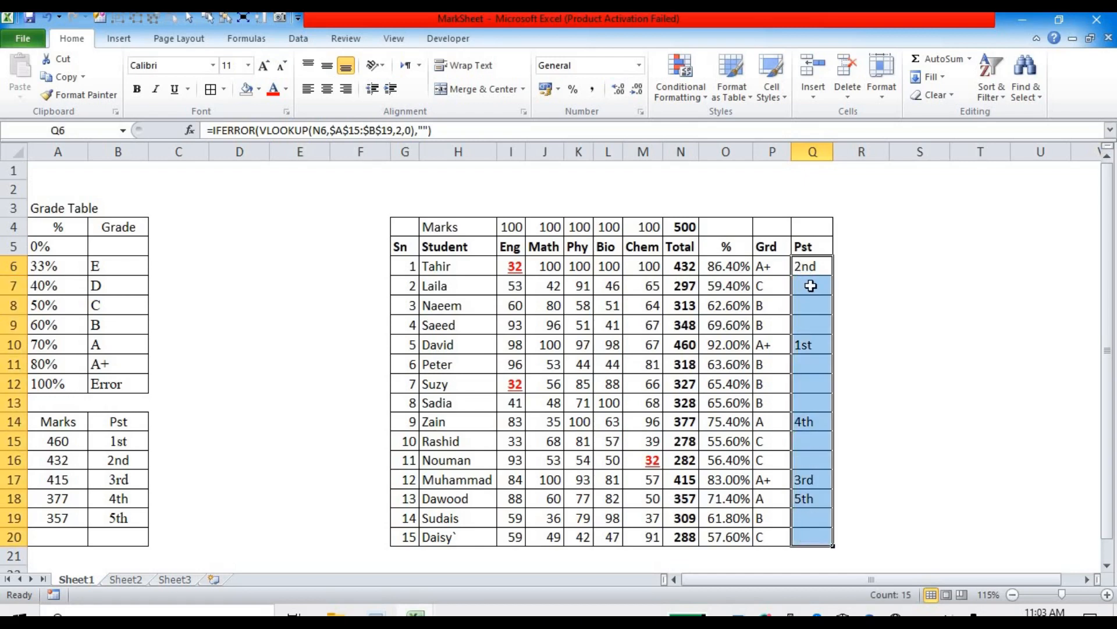
{"action": "left_click", "coordinate": [824, 267]}
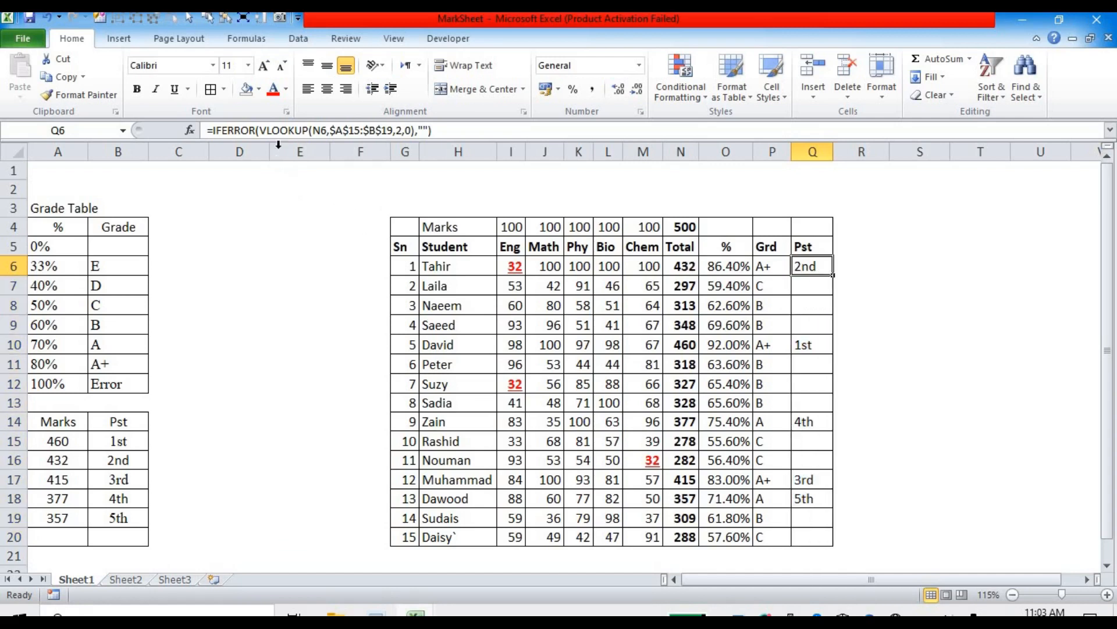
{"action": "left_click", "coordinate": [270, 127]}
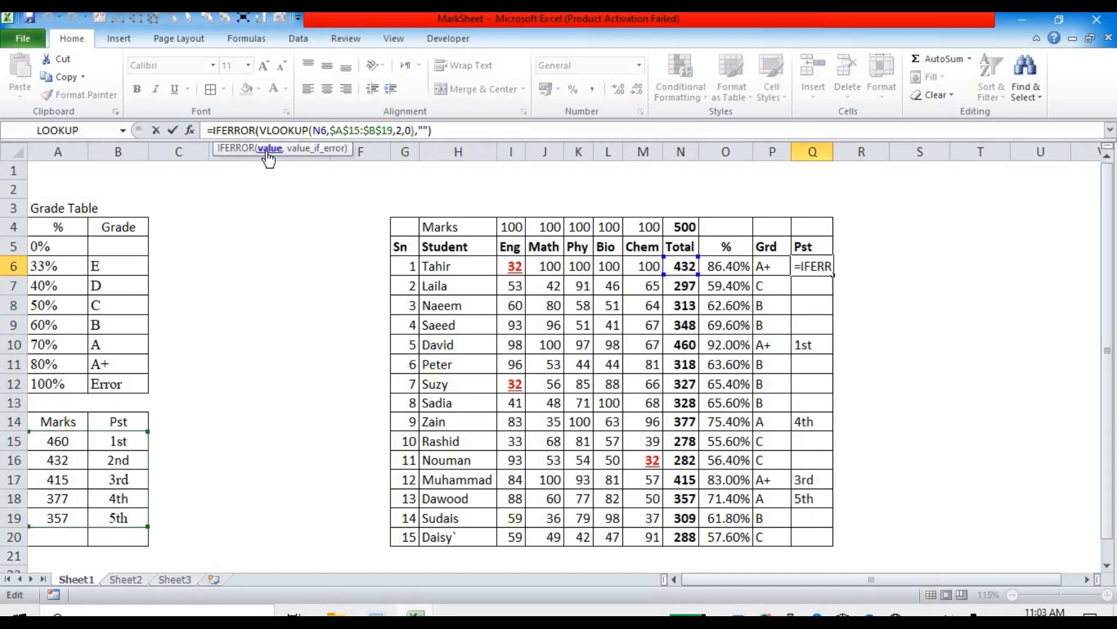
{"action": "left_click", "coordinate": [261, 149]}
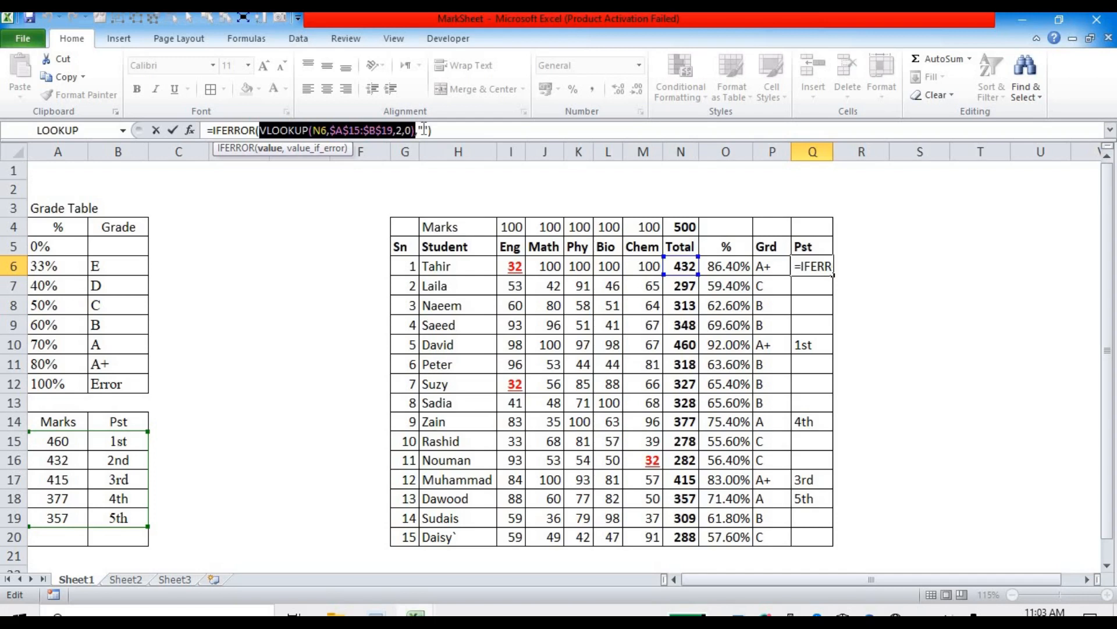
{"action": "key", "text": "Return"}
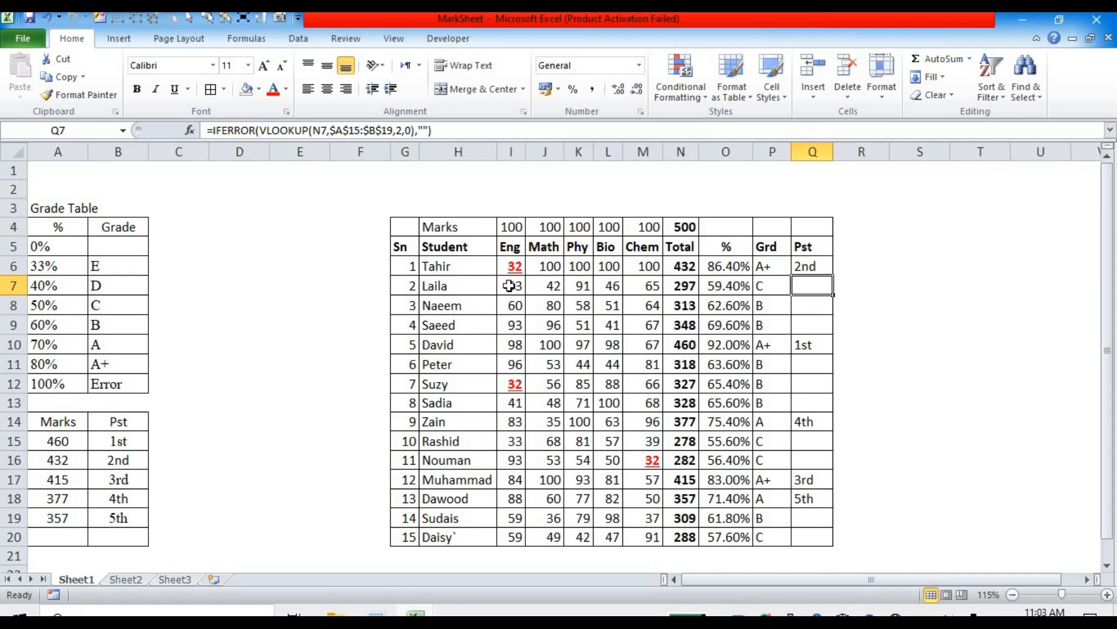
- Try filling the first student's marks down into I7:M7 to test tied totals, and undo the fill
{"action": "left_click_drag", "start_coordinate": [509, 285], "coordinate": [666, 291]}
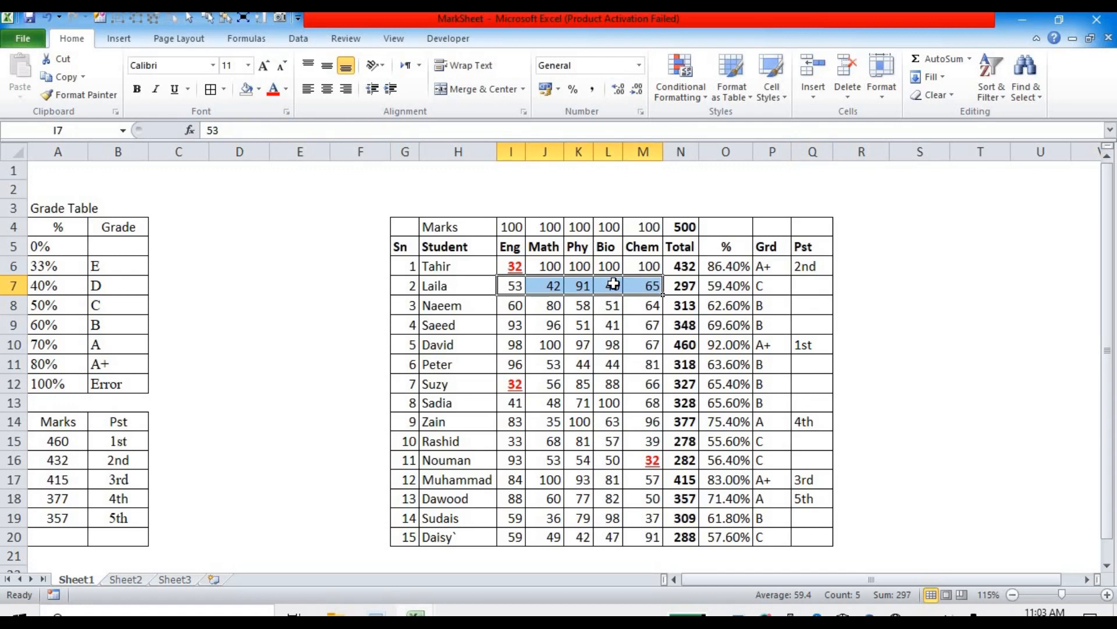
{"action": "key", "text": "ctrl+d"}
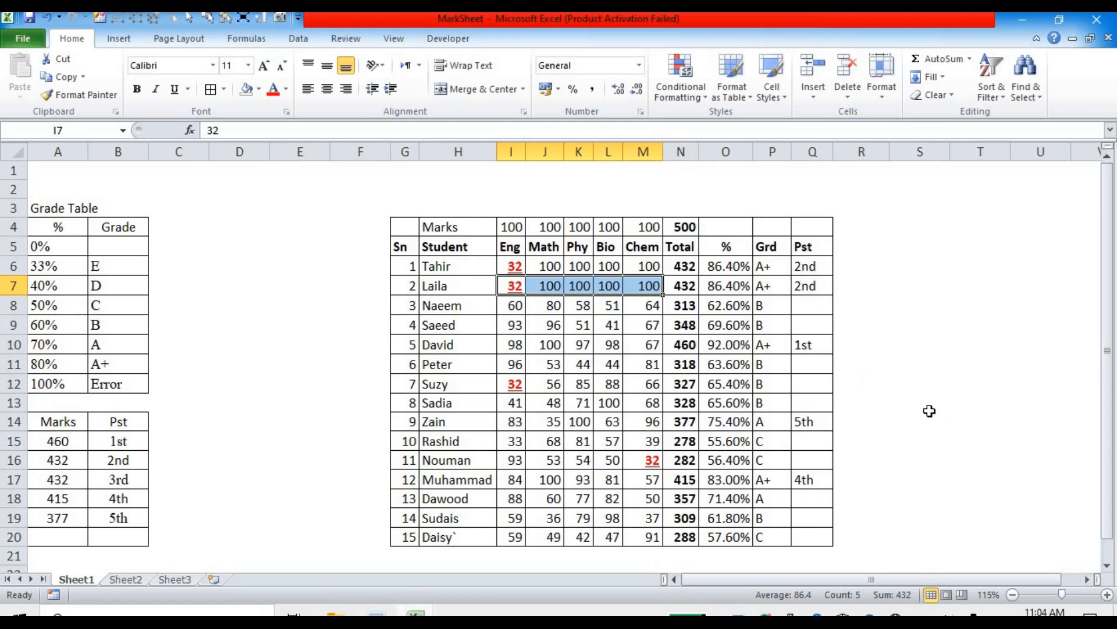
{"action": "key", "text": "ctrl+z"}
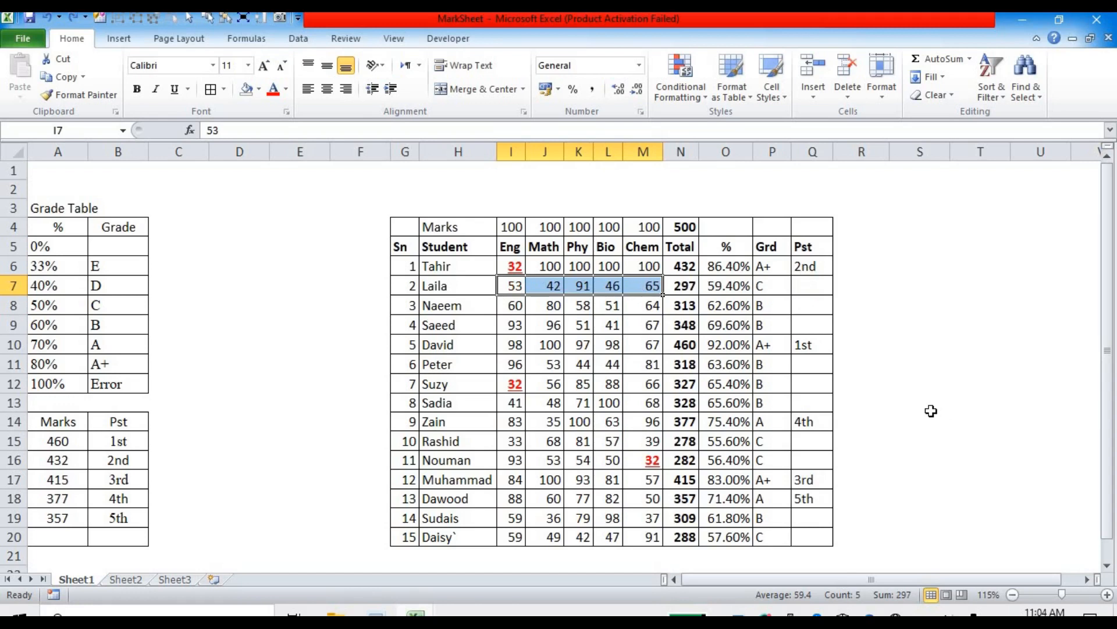
- Check the top three students' totals in N10, N6 and N17, and fill the row 6 marks down into I7:M7
{"action": "left_click", "coordinate": [812, 348]}
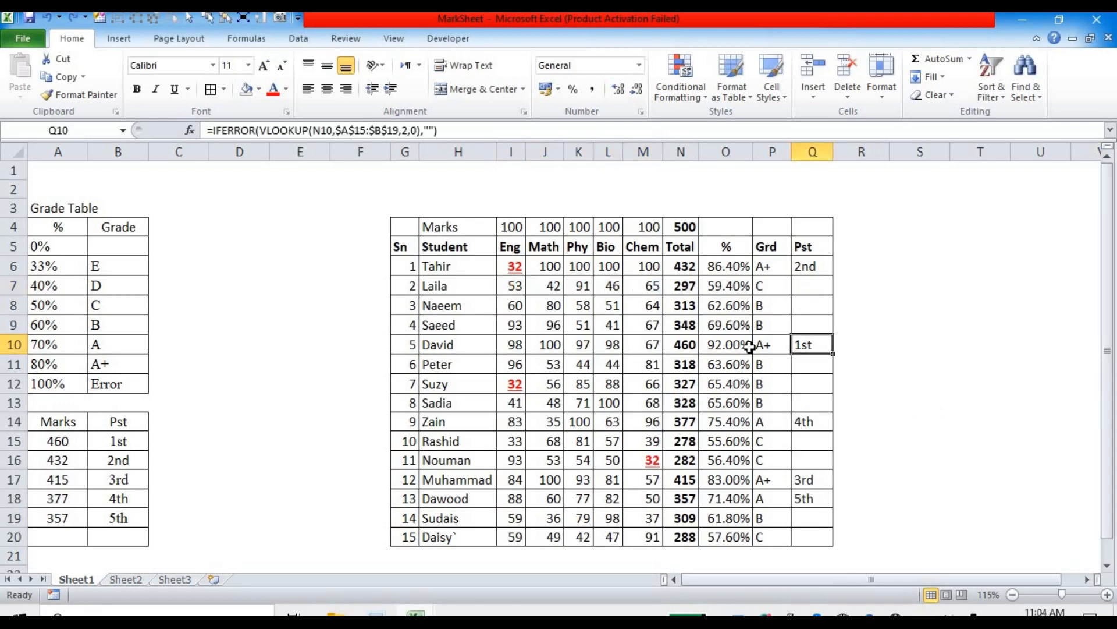
{"action": "left_click", "coordinate": [684, 344]}
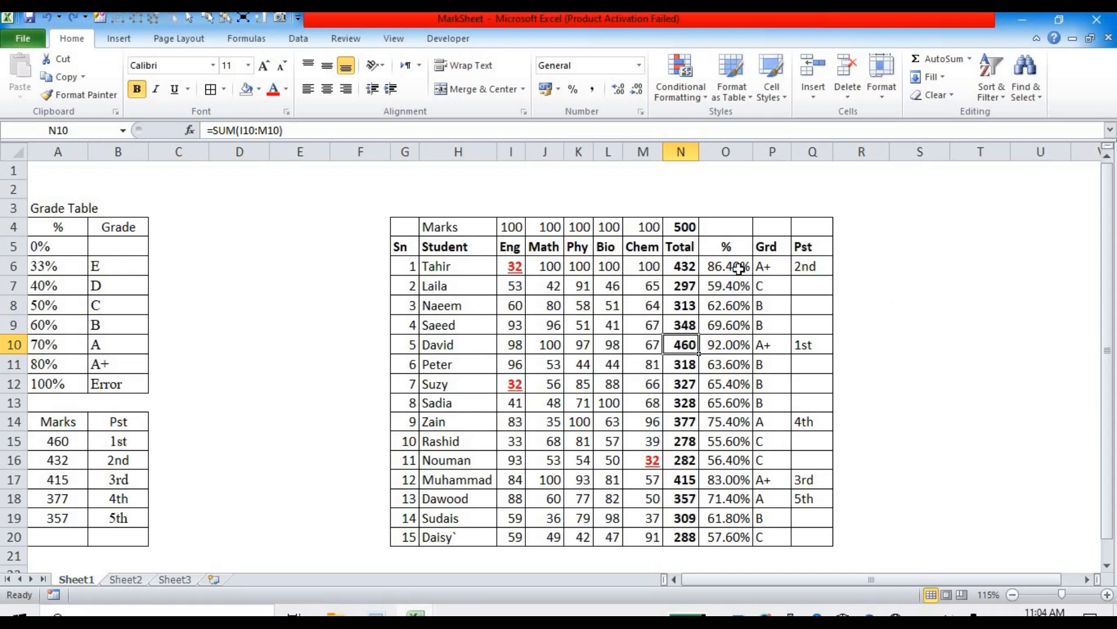
{"action": "left_click", "coordinate": [684, 266]}
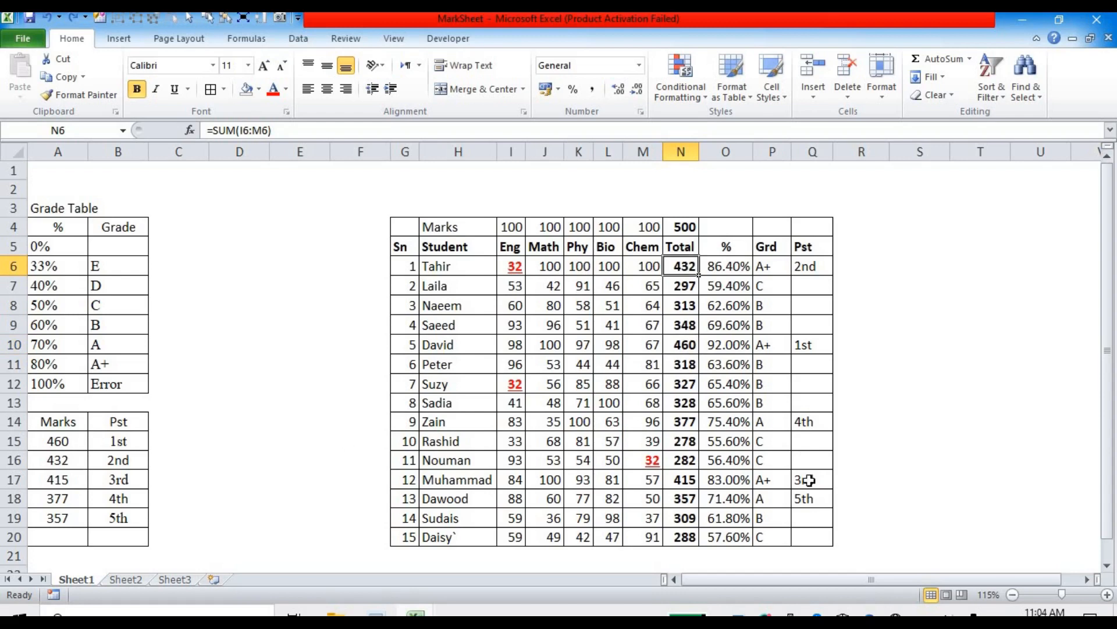
{"action": "left_click", "coordinate": [676, 480]}
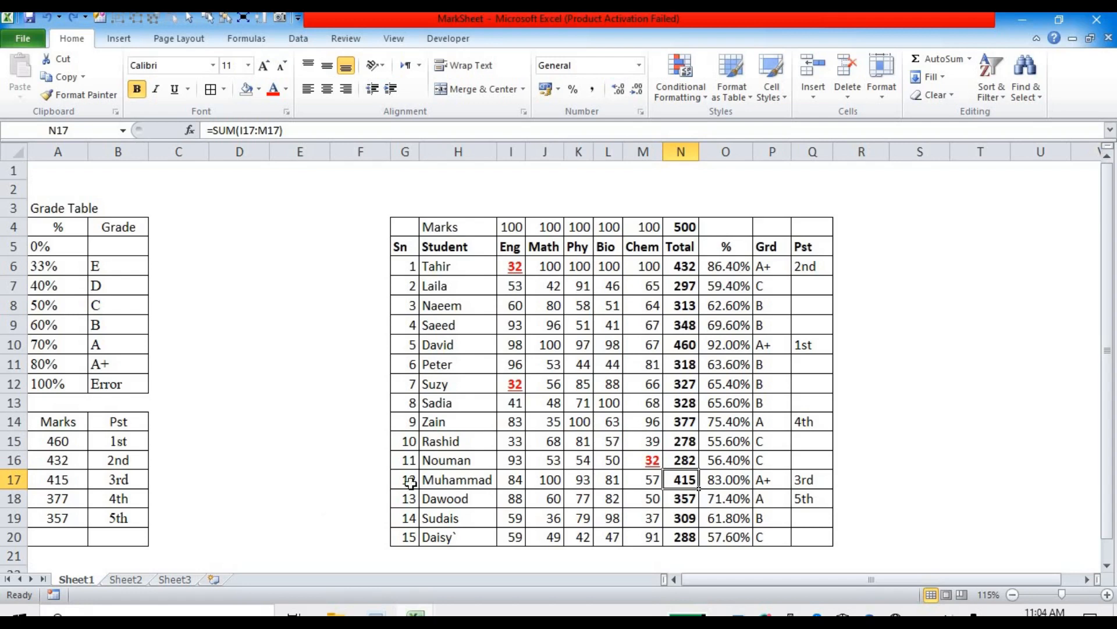
{"action": "left_click_drag", "start_coordinate": [512, 287], "coordinate": [642, 283]}
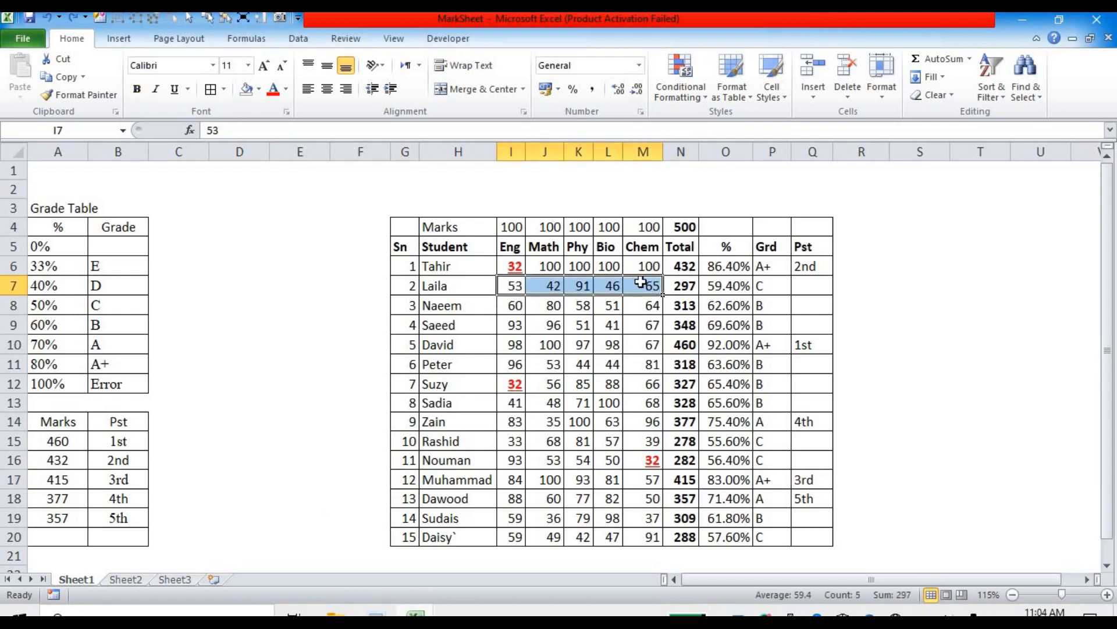
{"action": "key", "text": "ctrl+d"}
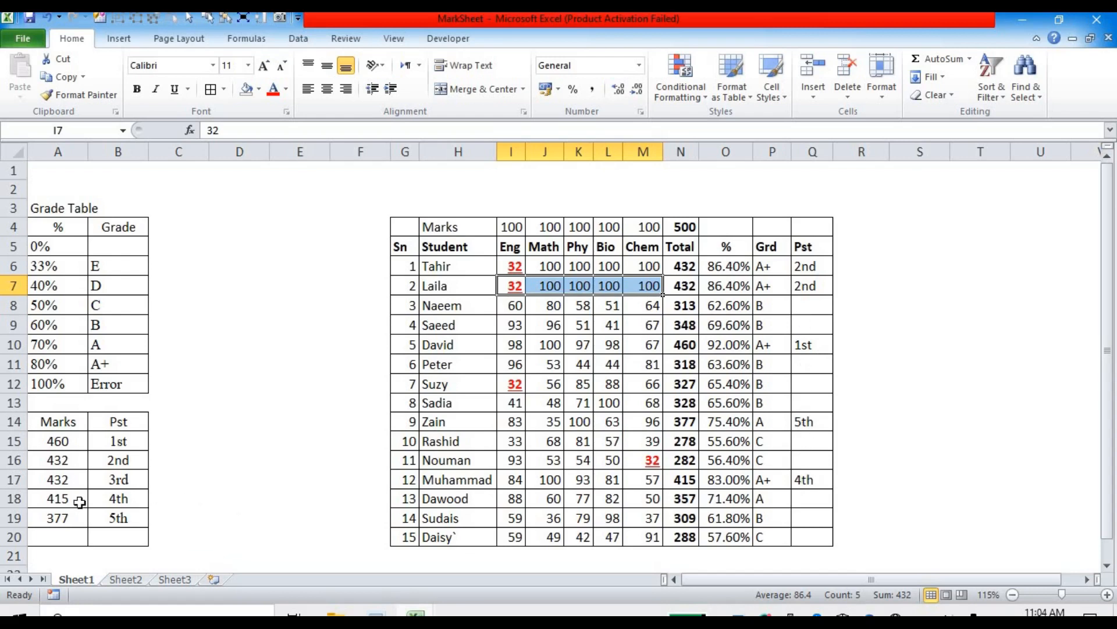
- Examine how the LARGE formulas in A15:A18 rank tied totals, comparing them with the highest student's total in N10
{"action": "left_click", "coordinate": [64, 442]}
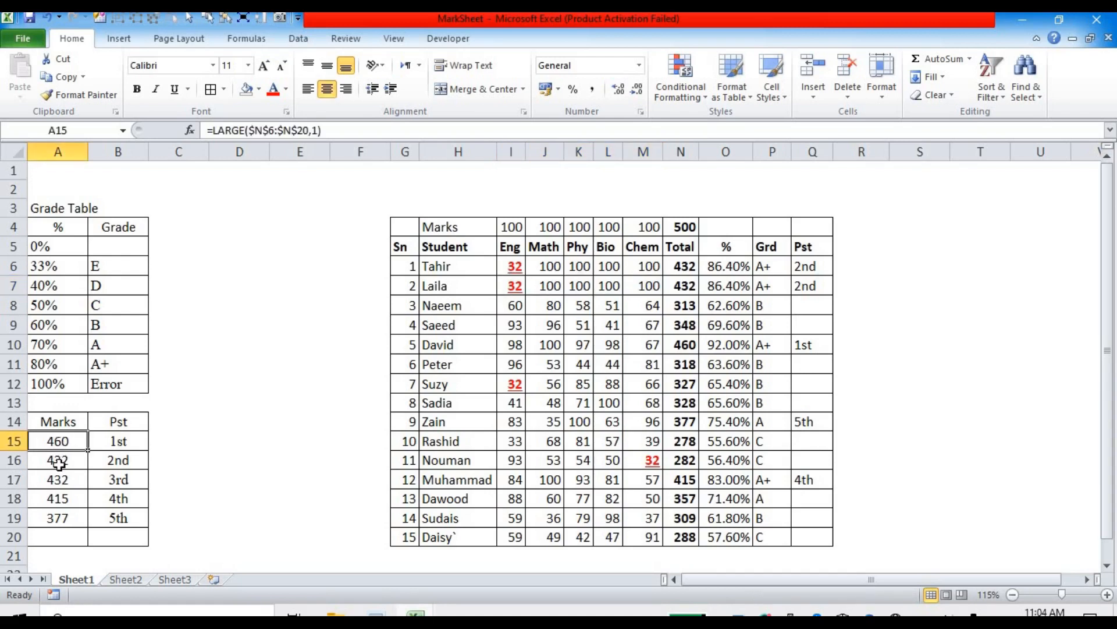
{"action": "left_click", "coordinate": [59, 463]}
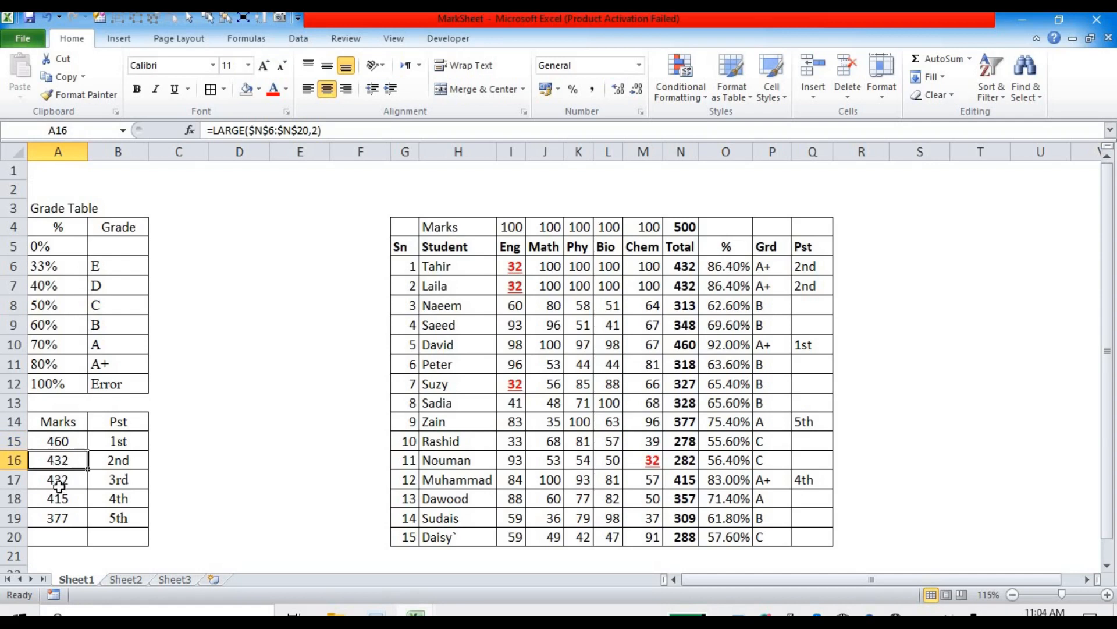
{"action": "left_click", "coordinate": [56, 481]}
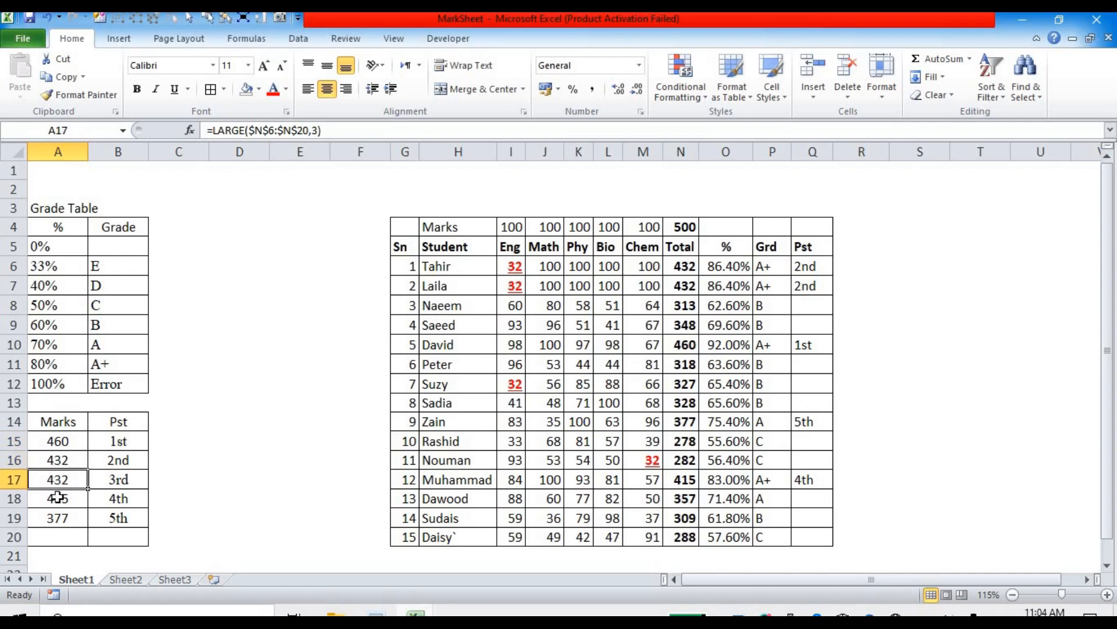
{"action": "double_click", "coordinate": [59, 499]}
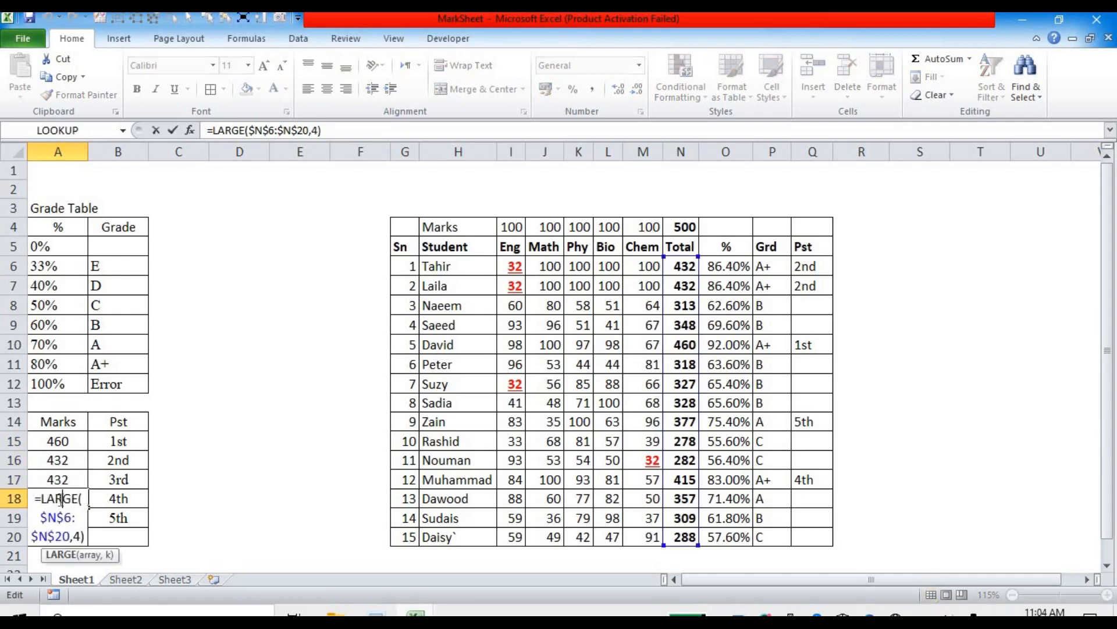
{"action": "key", "text": "Escape"}
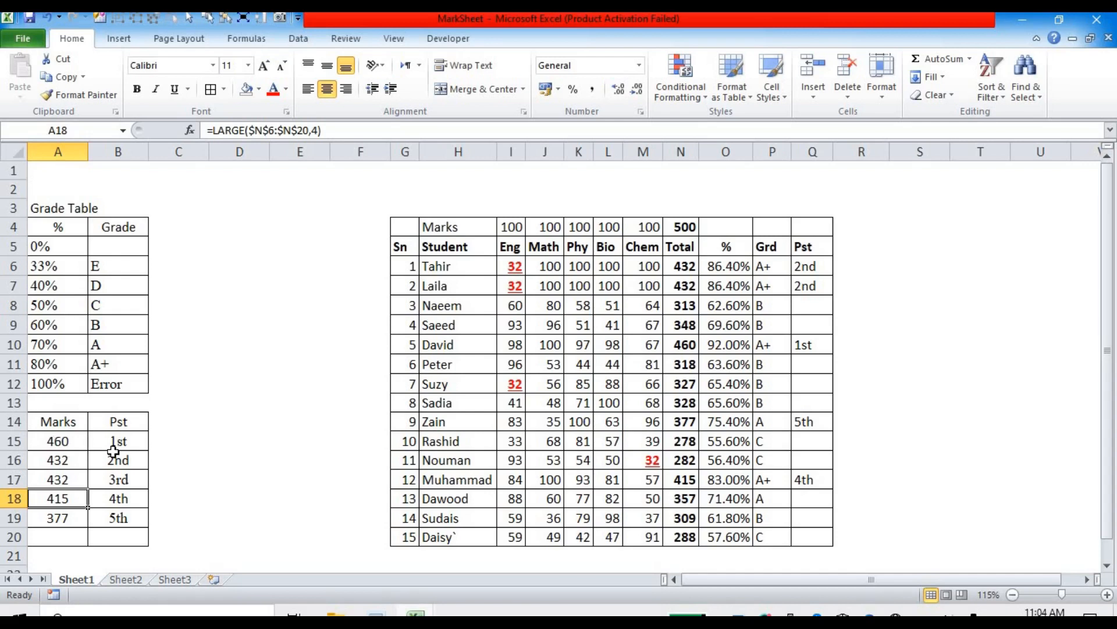
{"action": "left_click", "coordinate": [166, 420]}
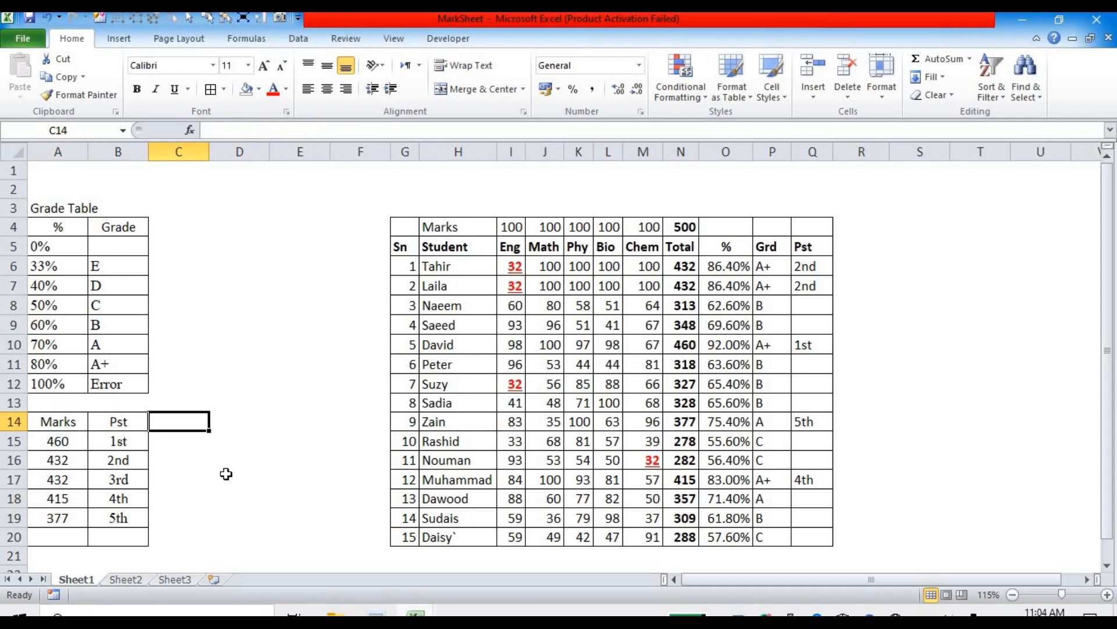
{"action": "left_click", "coordinate": [49, 439]}
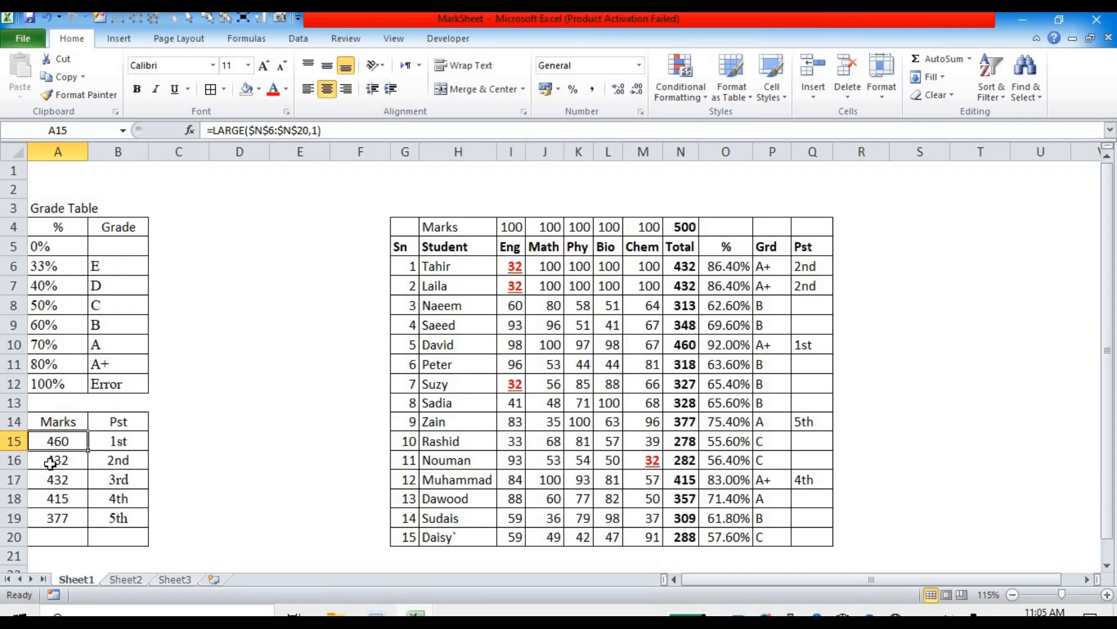
{"action": "left_click", "coordinate": [50, 462]}
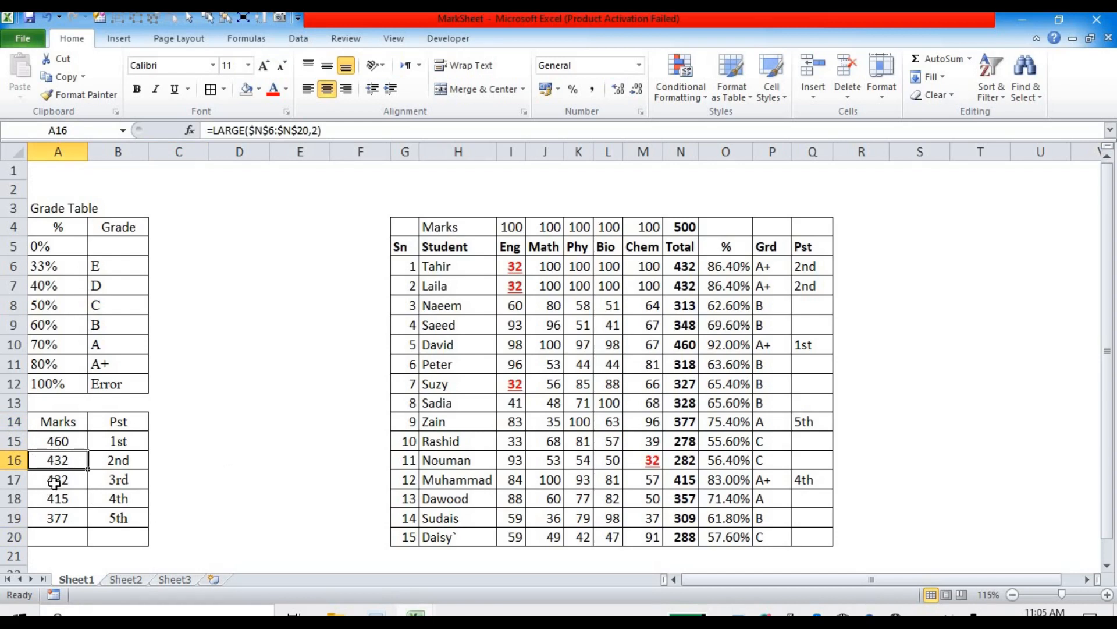
{"action": "left_click", "coordinate": [62, 441]}
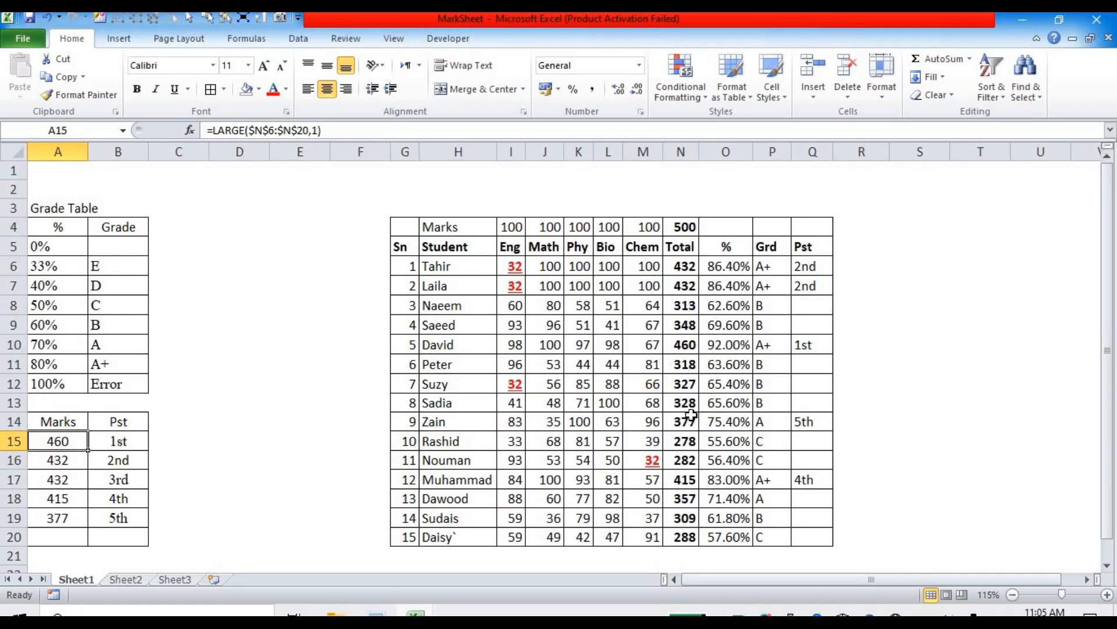
{"action": "left_click", "coordinate": [681, 343]}
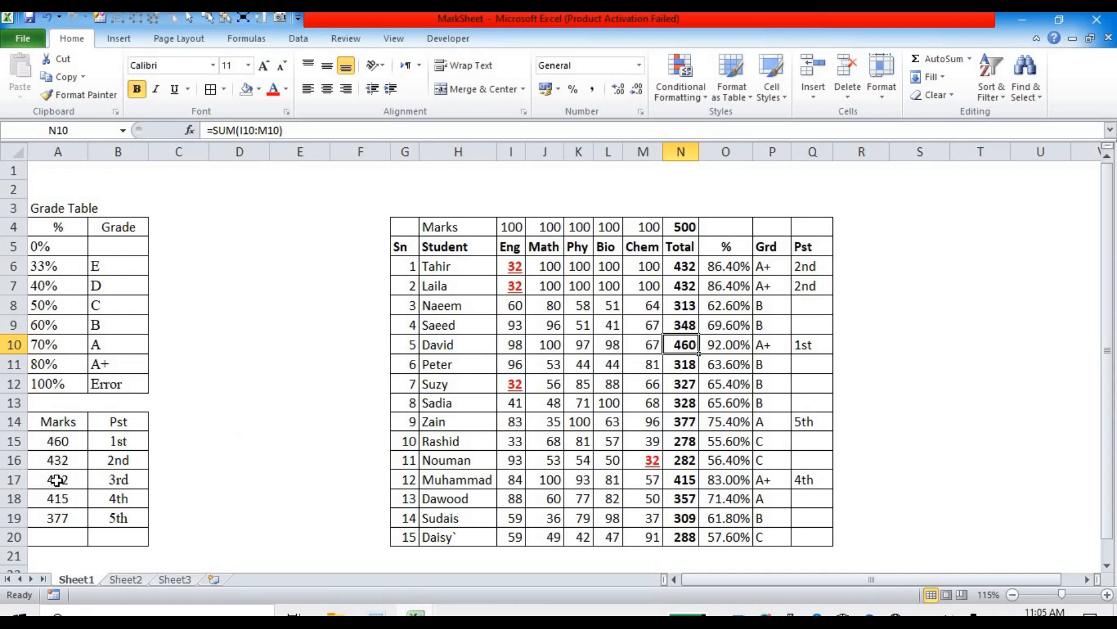
- Add a "Count" header in C14 beside the top-five positions table
{"action": "left_click", "coordinate": [162, 423]}
{"action": "type", "text": "Count"}
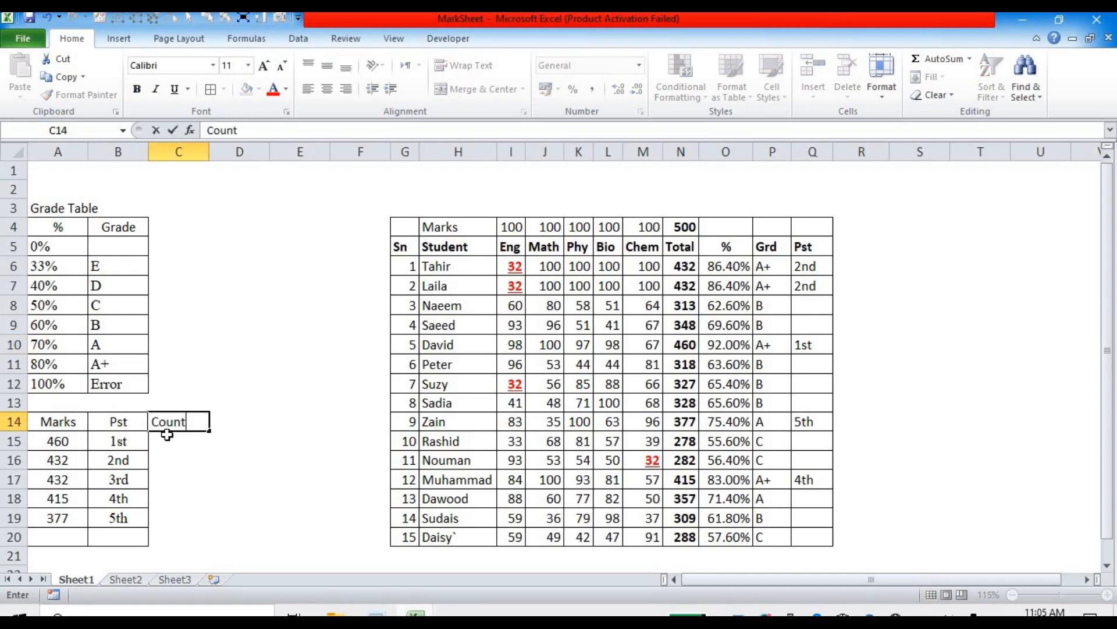
{"action": "key", "text": "Return"}
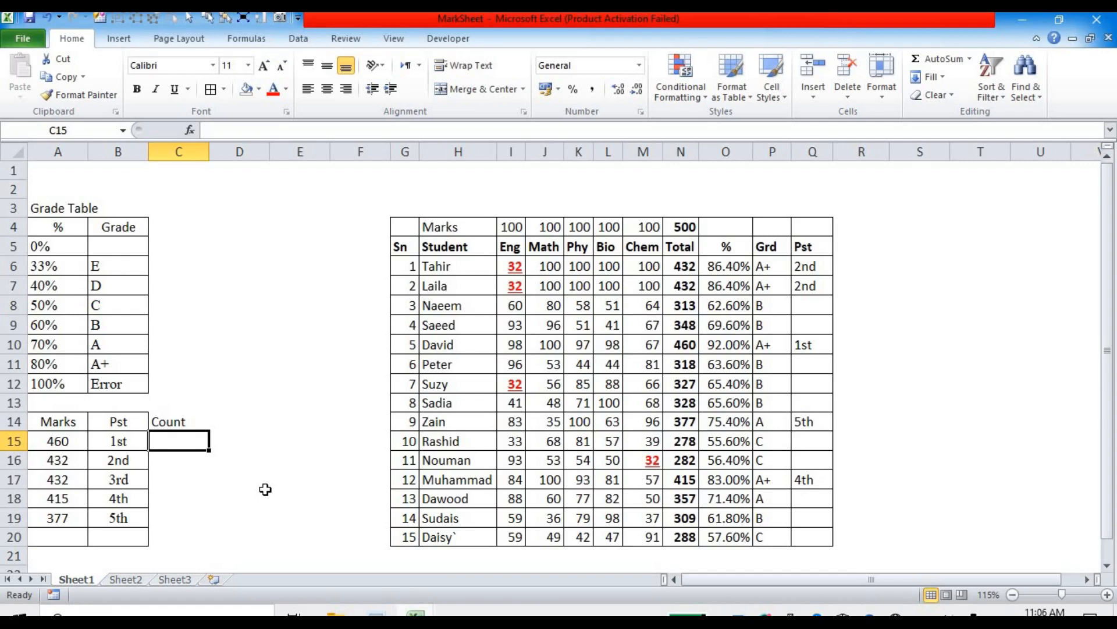
- Enter =COUNTIF($N$6:$N$20,A15) in C15 to count how many students share the first-place total
{"action": "type", "text": "=c"}
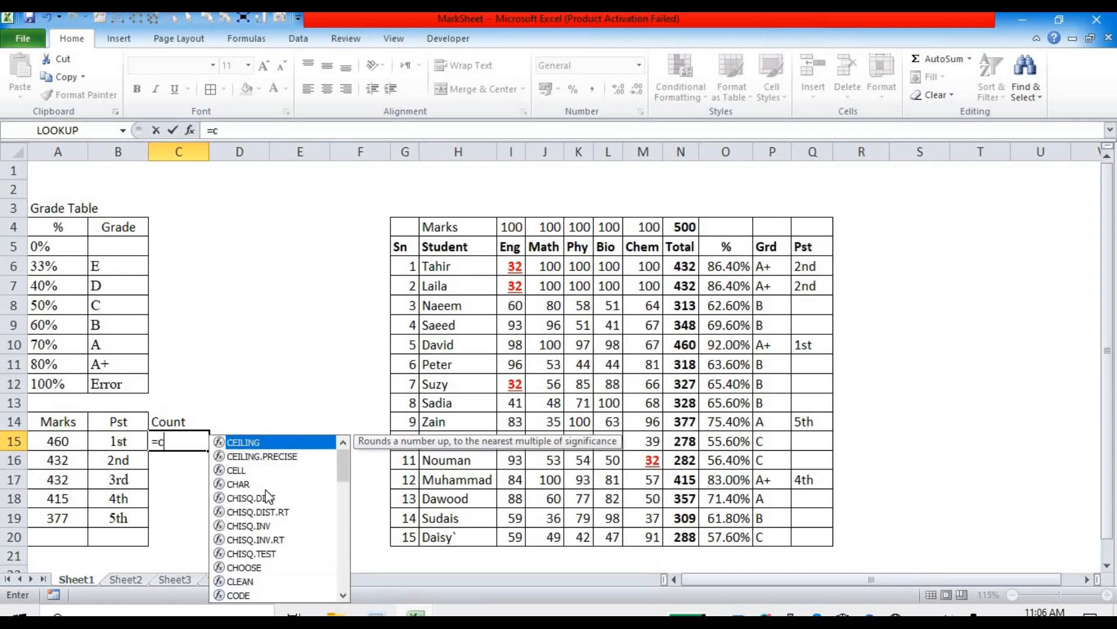
{"action": "type", "text": "ount"}
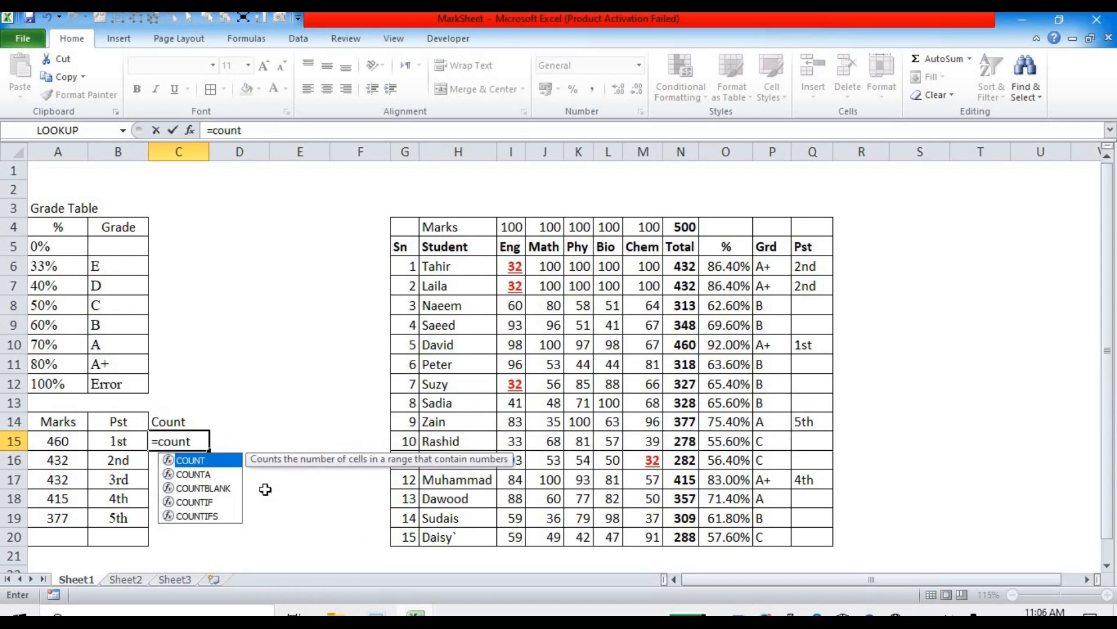
{"action": "type", "text": "i"}
{"action": "key", "text": "BackSpace"}
{"action": "type", "text": "if"}
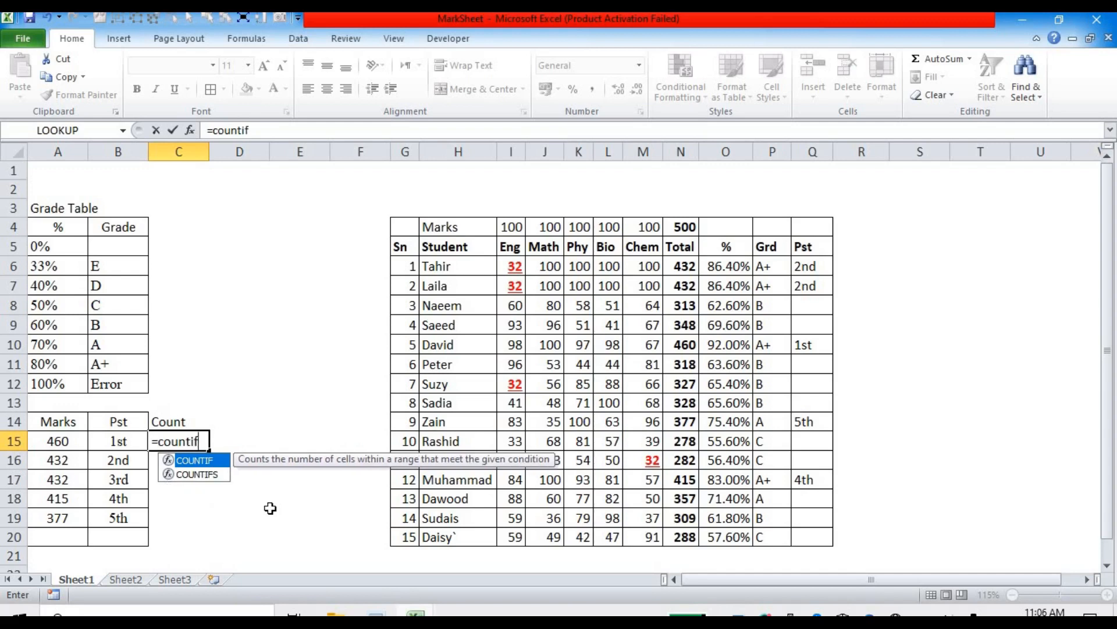
{"action": "key", "text": "Tab"}
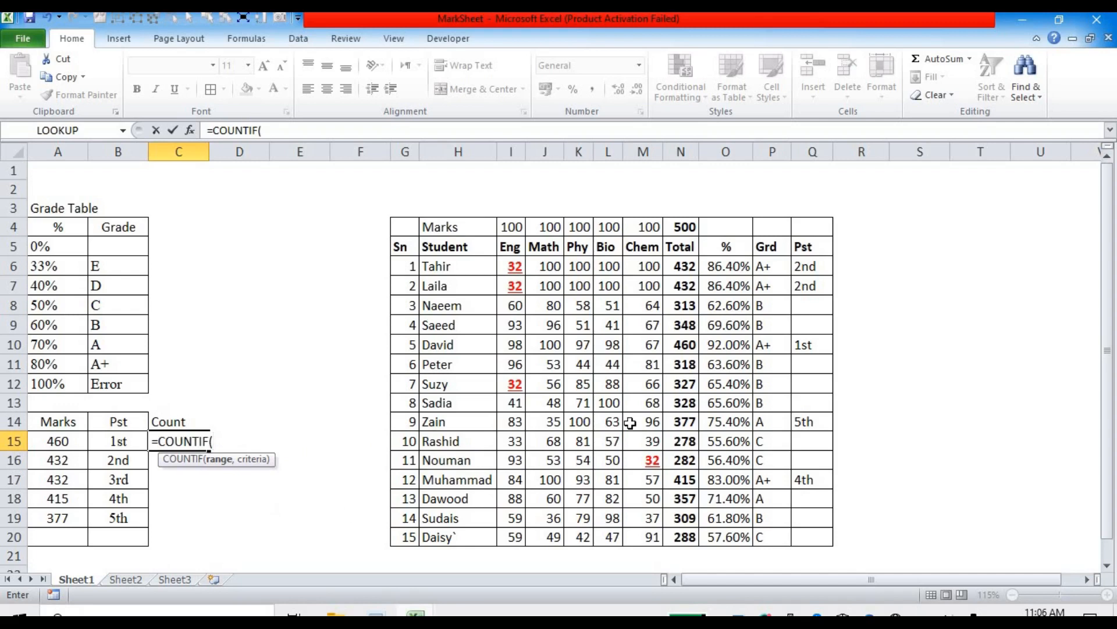
{"action": "left_click_drag", "start_coordinate": [677, 266], "coordinate": [668, 536]}
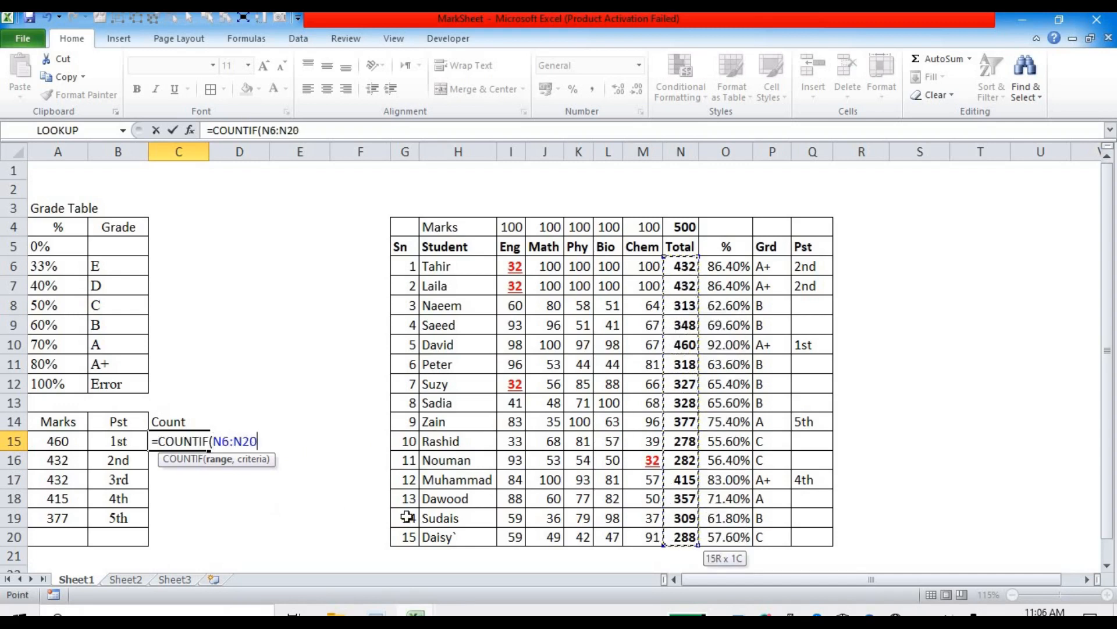
{"action": "left_click", "coordinate": [219, 466]}
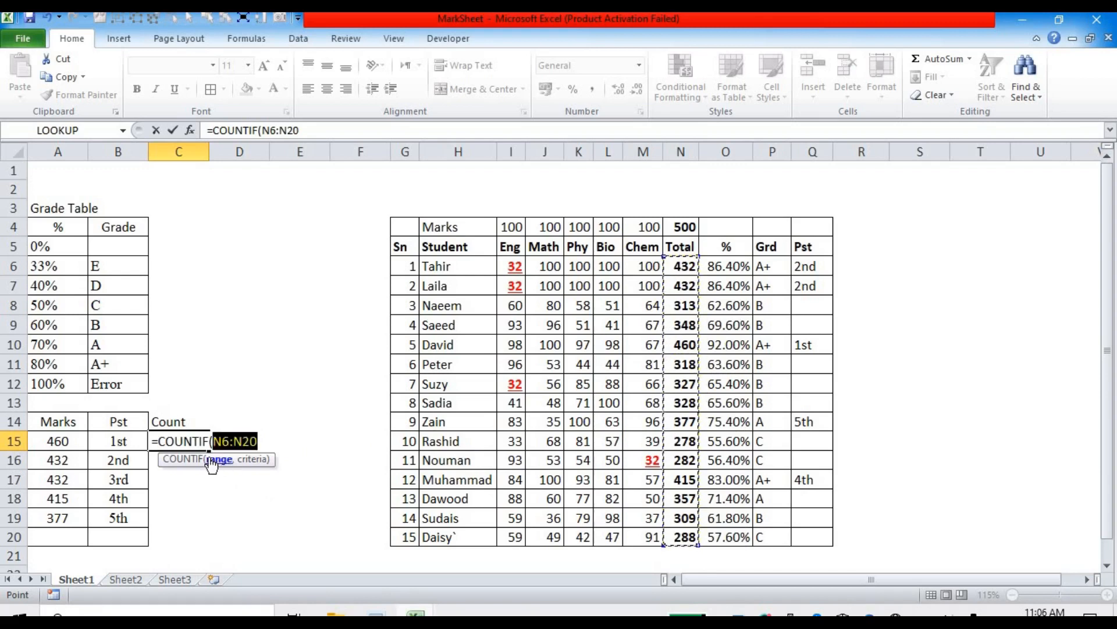
{"action": "key", "text": "F4"}
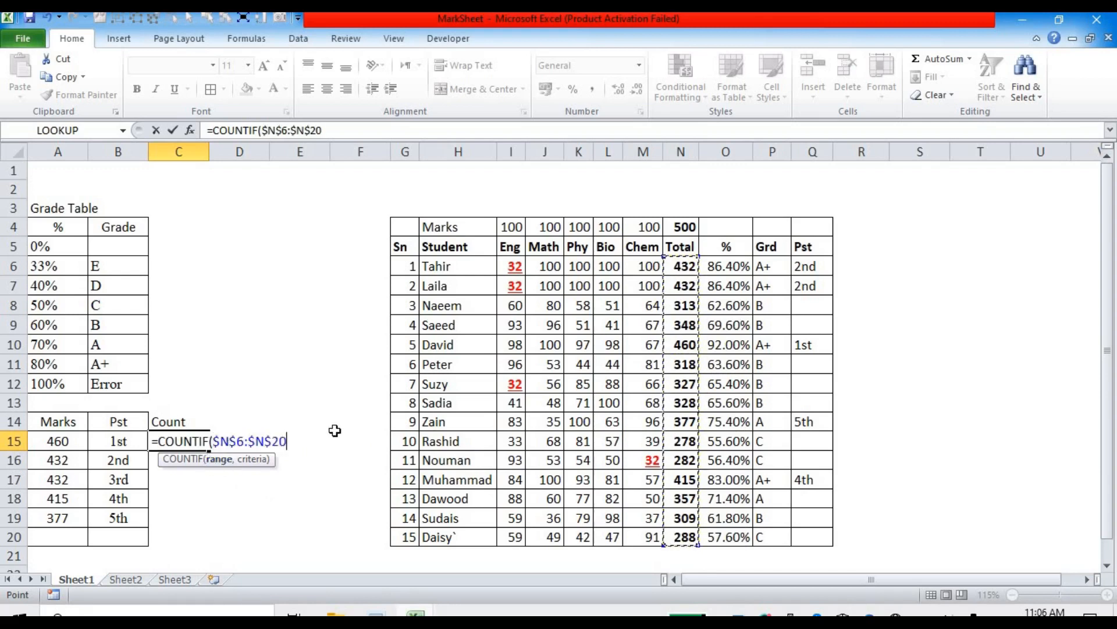
{"action": "type", "text": ","}
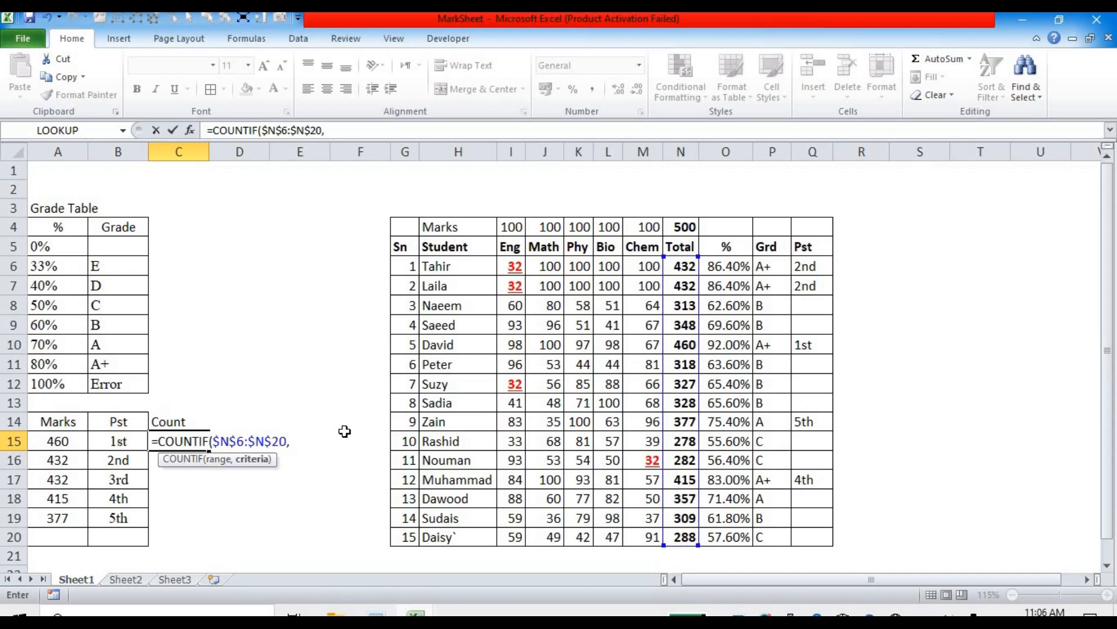
{"action": "left_click", "coordinate": [65, 443]}
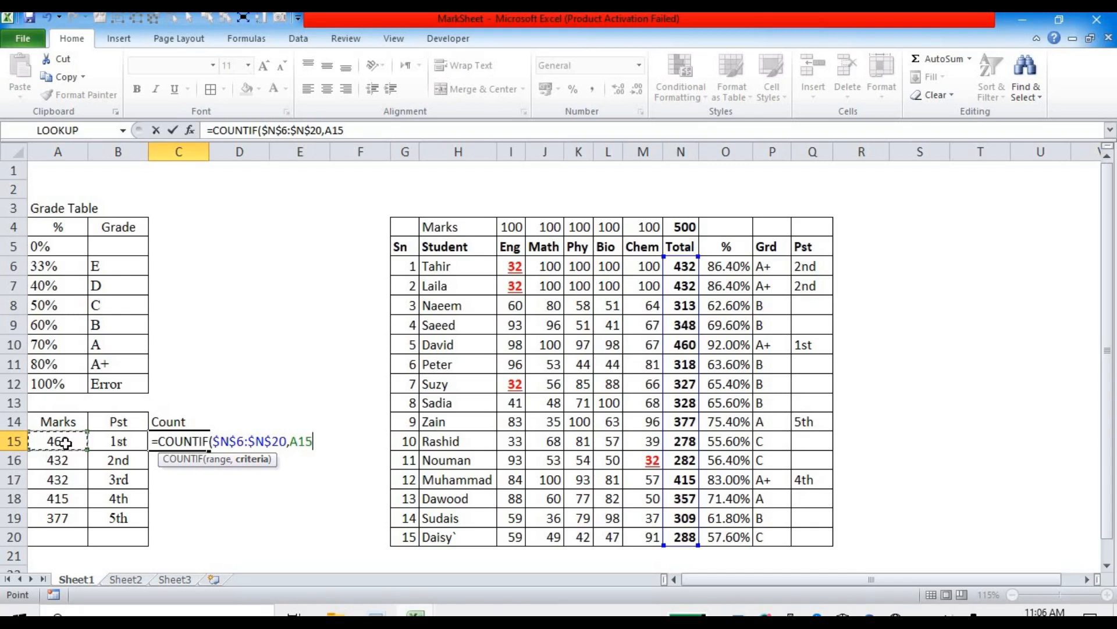
{"action": "key", "text": "Return"}
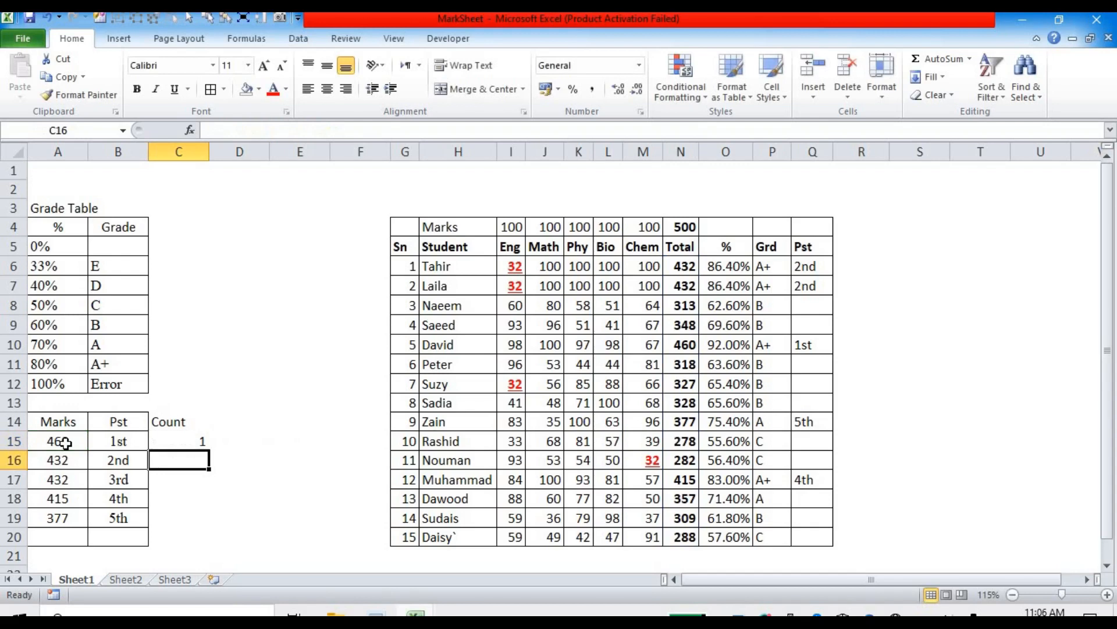
- Fill the COUNTIF formula from C15 down through C20, and clear the extra formula in C20
{"action": "left_click", "coordinate": [173, 445]}
{"action": "left_click_drag", "start_coordinate": [182, 459], "coordinate": [175, 531]}
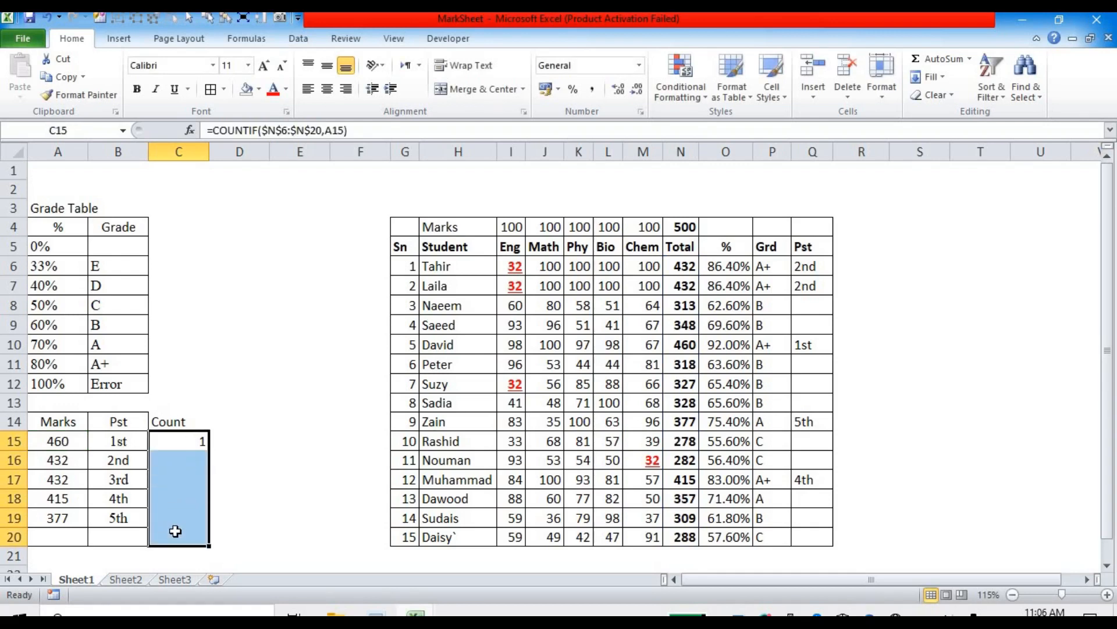
{"action": "key", "text": "ctrl+d"}
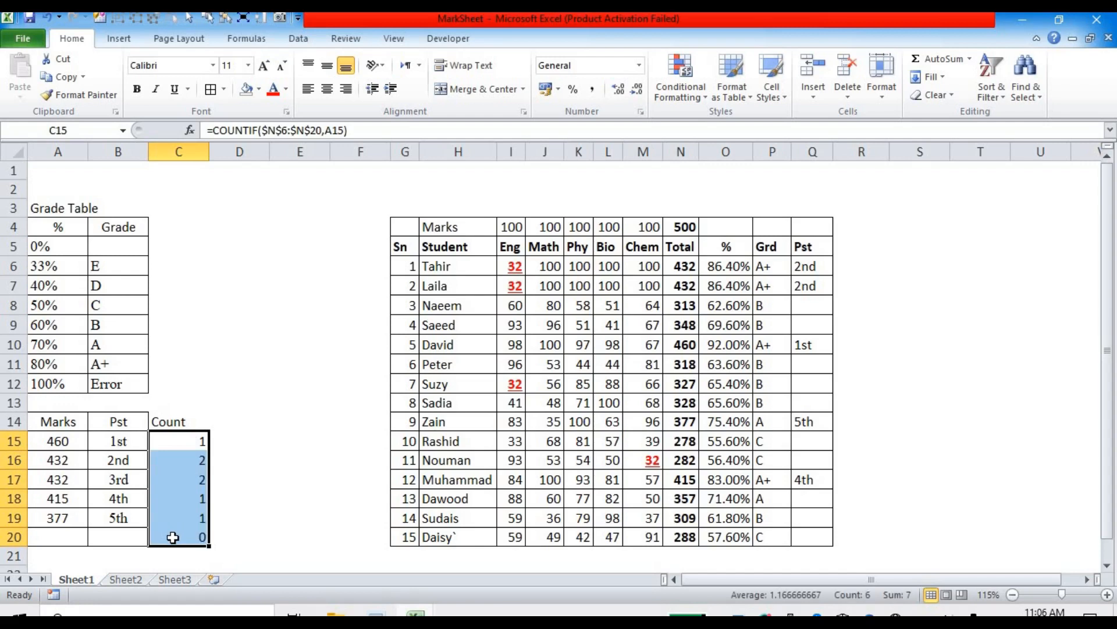
{"action": "left_click", "coordinate": [173, 536]}
{"action": "key", "text": "Delete"}
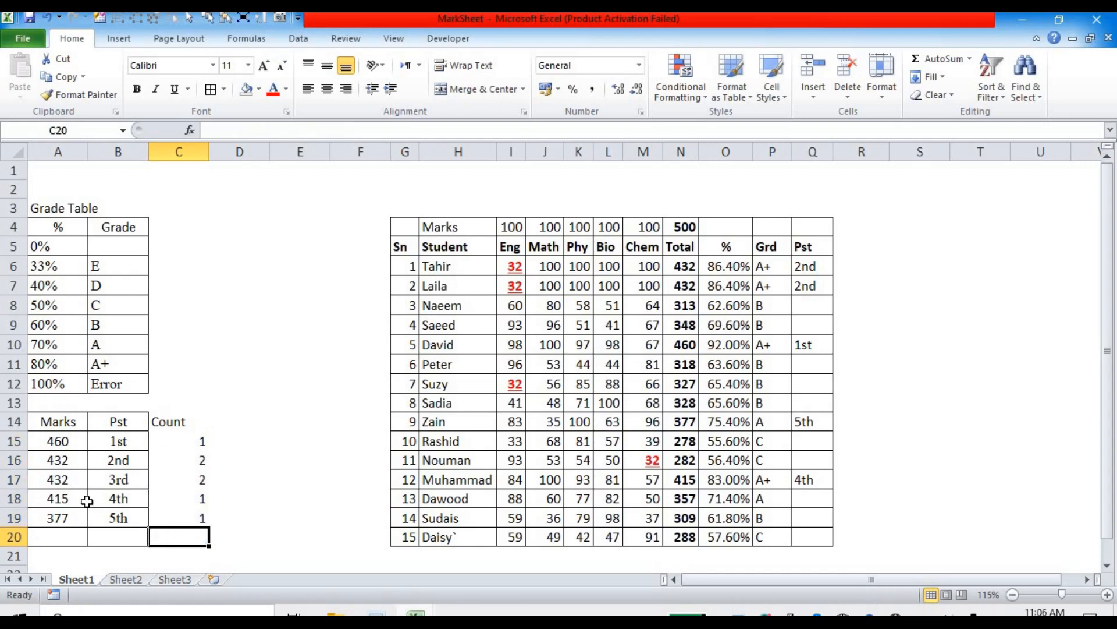
- Apply all borders to the table A14:C19 and autofit the width of column C
{"action": "left_click", "coordinate": [45, 422]}
{"action": "left_click_drag", "start_coordinate": [134, 421], "coordinate": [185, 521]}
{"action": "left_click", "coordinate": [211, 89]}
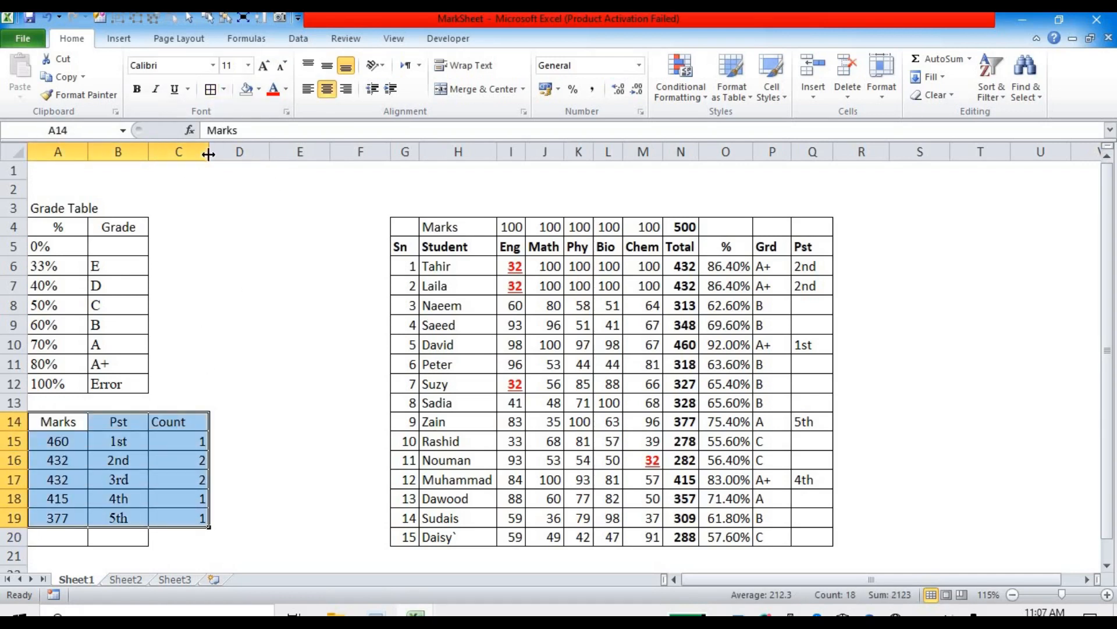
{"action": "double_click", "coordinate": [209, 151]}
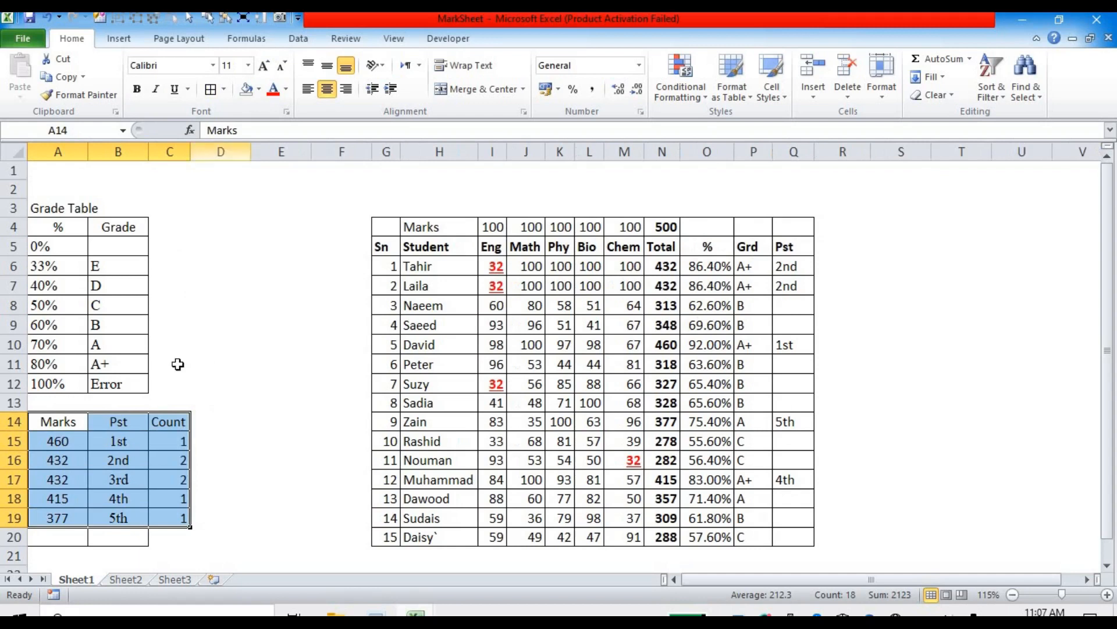
- Compare the COUNTIF formulas in C15:C16 with the LARGE formulas in A15:A17, examining the rank argument in A15 and A16
{"action": "left_click", "coordinate": [162, 463]}
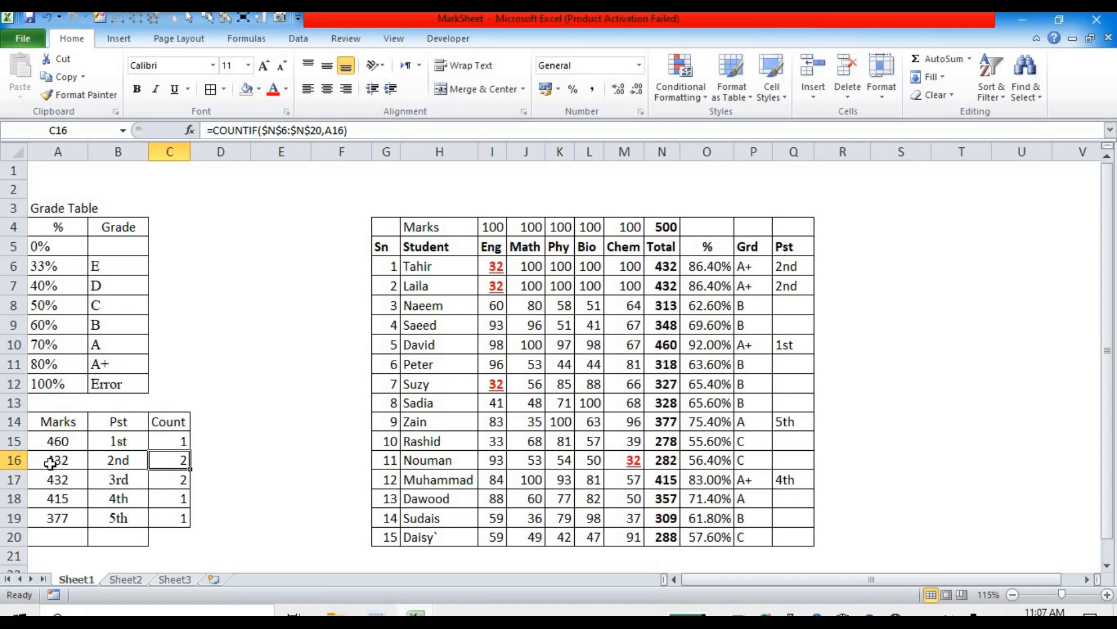
{"action": "left_click", "coordinate": [60, 441]}
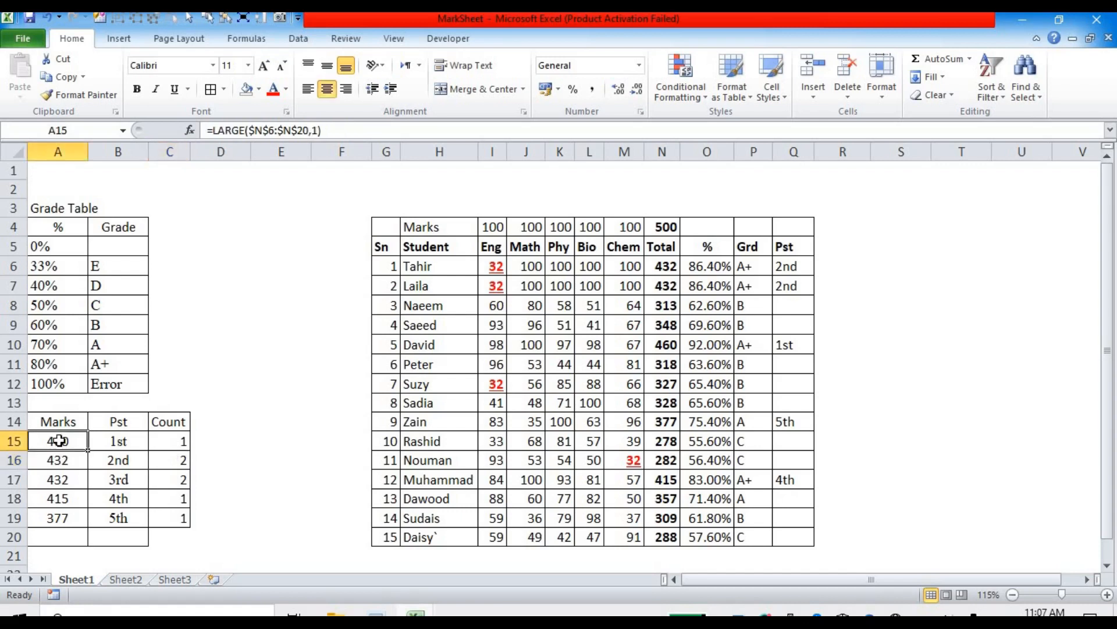
{"action": "left_click", "coordinate": [318, 129]}
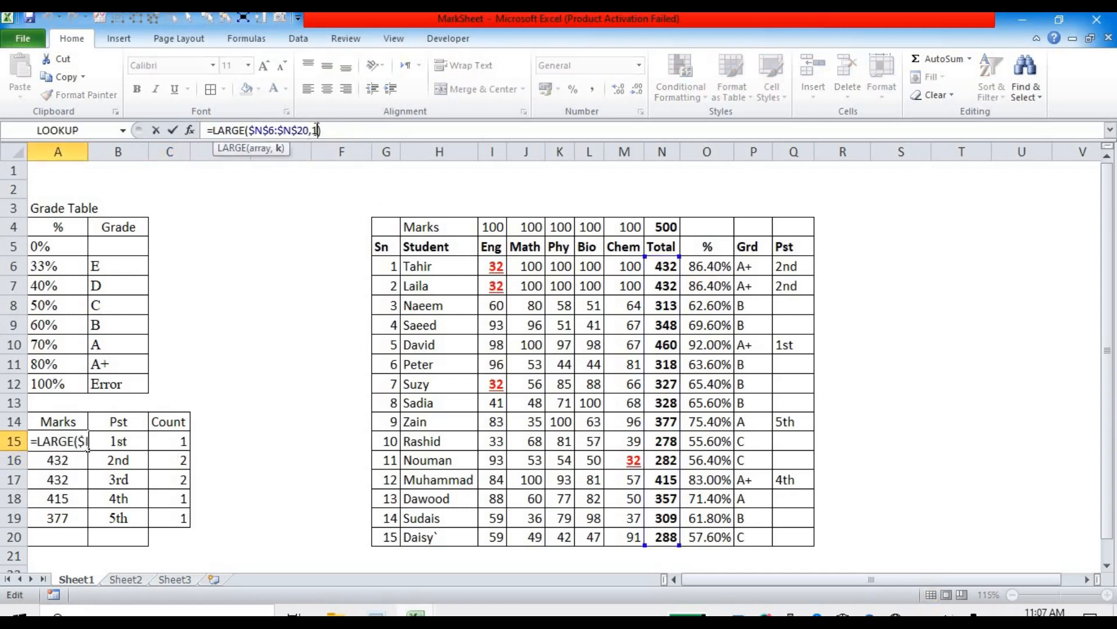
{"action": "key", "text": "Escape"}
{"action": "double_click", "coordinate": [73, 463]}
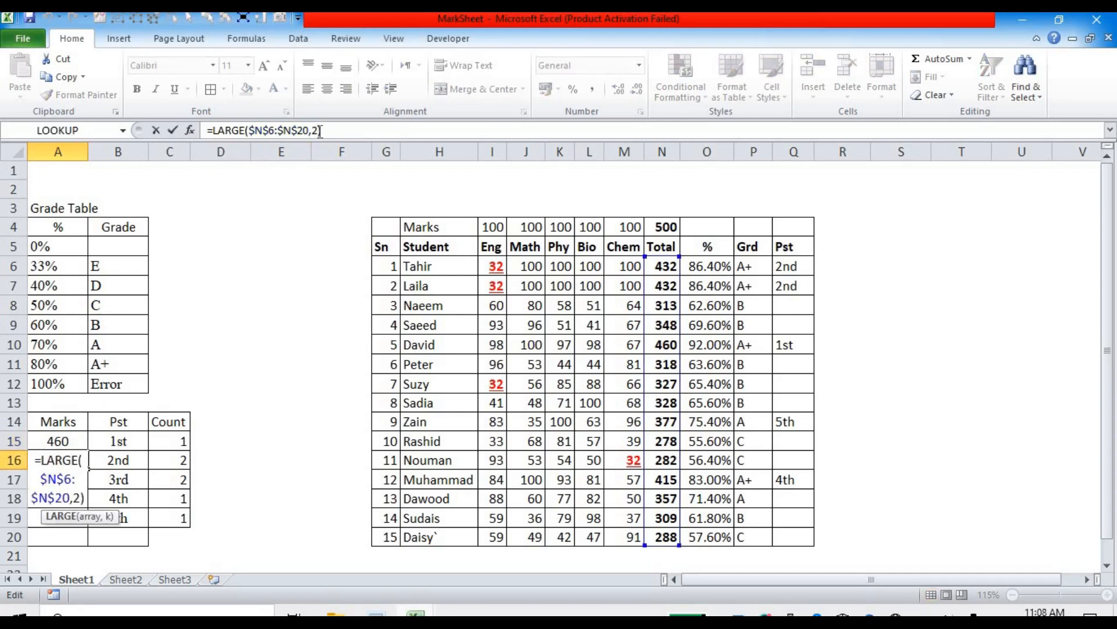
{"action": "key", "text": "Escape"}
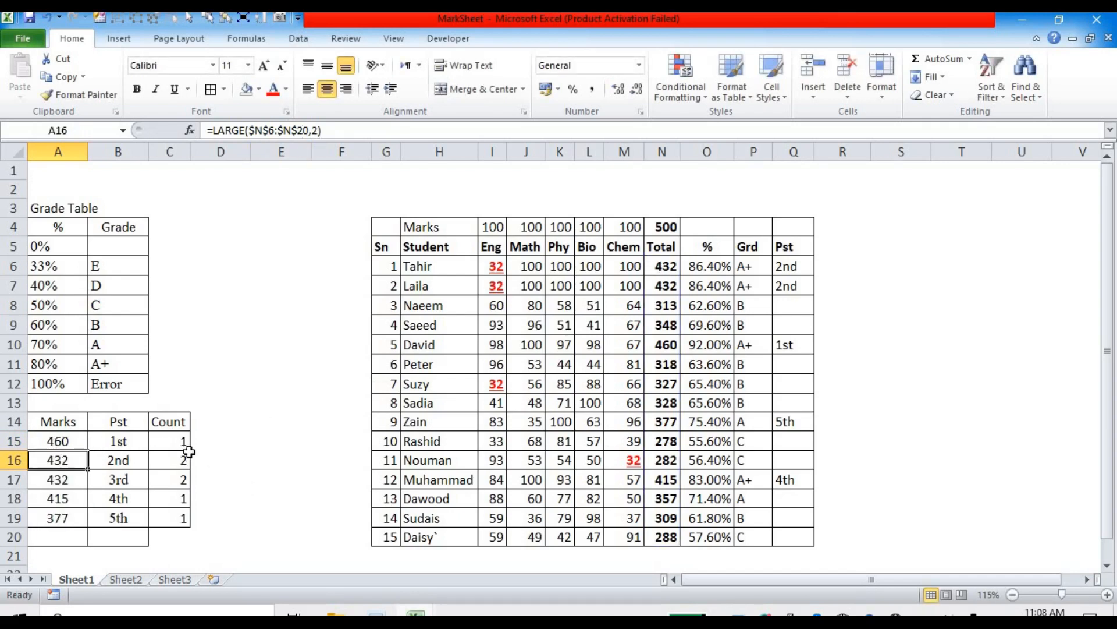
{"action": "left_click", "coordinate": [169, 442]}
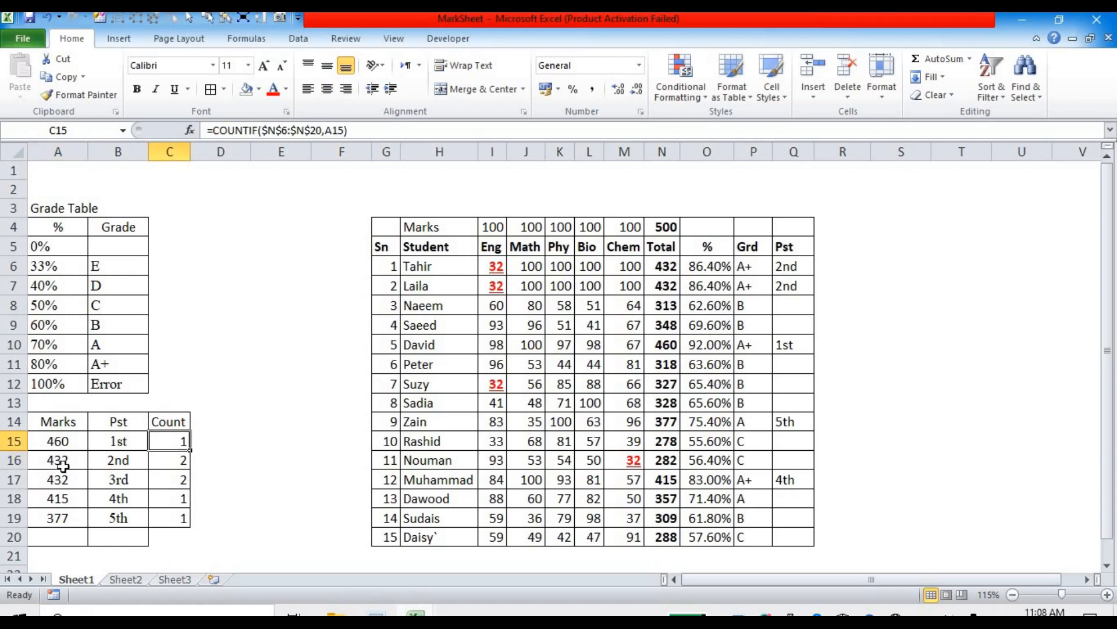
{"action": "left_click", "coordinate": [176, 460]}
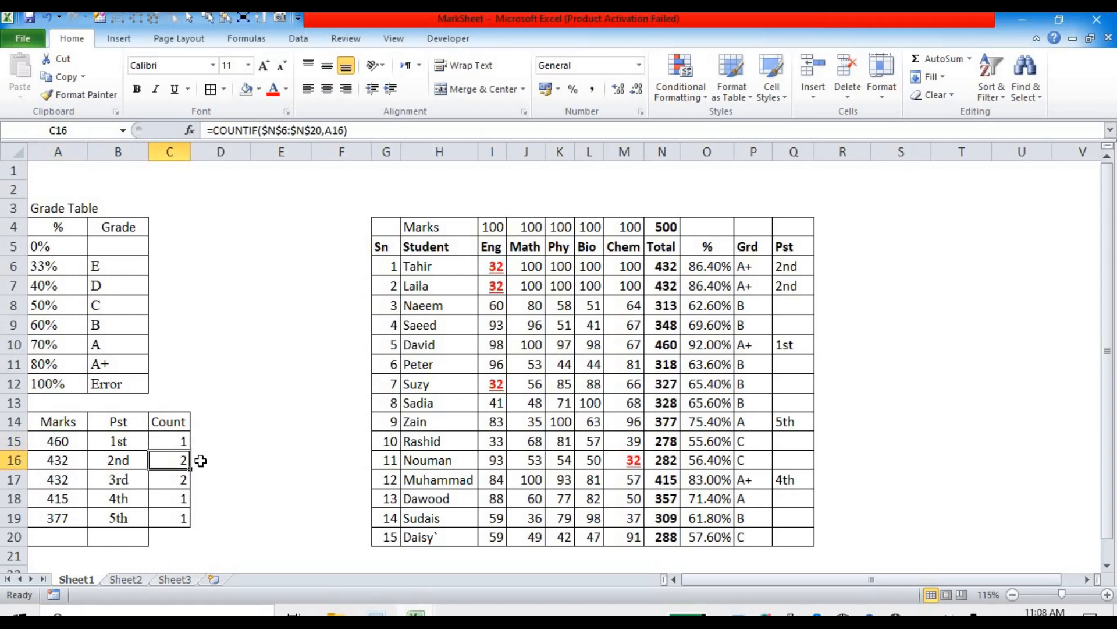
{"action": "left_click", "coordinate": [57, 479]}
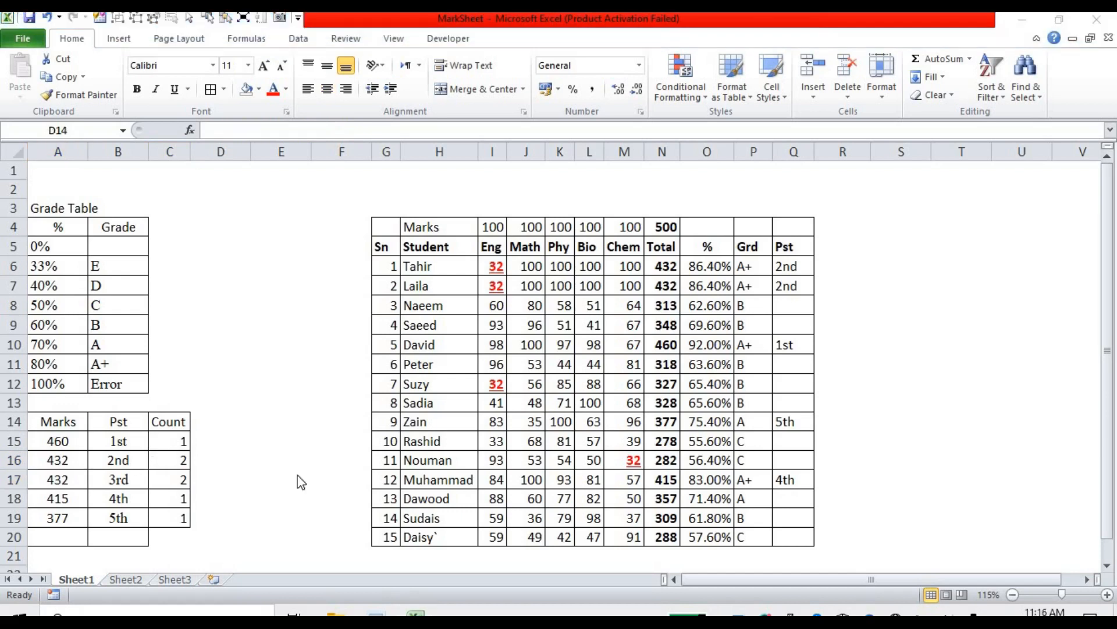
{"action": "left_click", "coordinate": [50, 438]}
{"action": "left_click", "coordinate": [49, 439]}
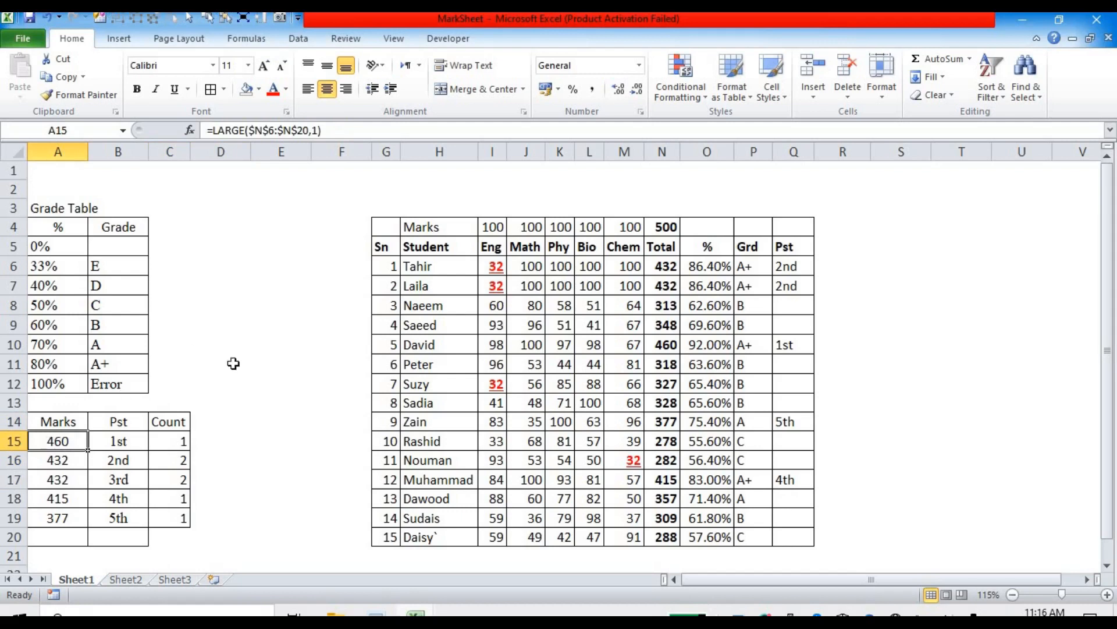
{"action": "left_click", "coordinate": [315, 131]}
{"action": "double_click", "coordinate": [314, 130]}
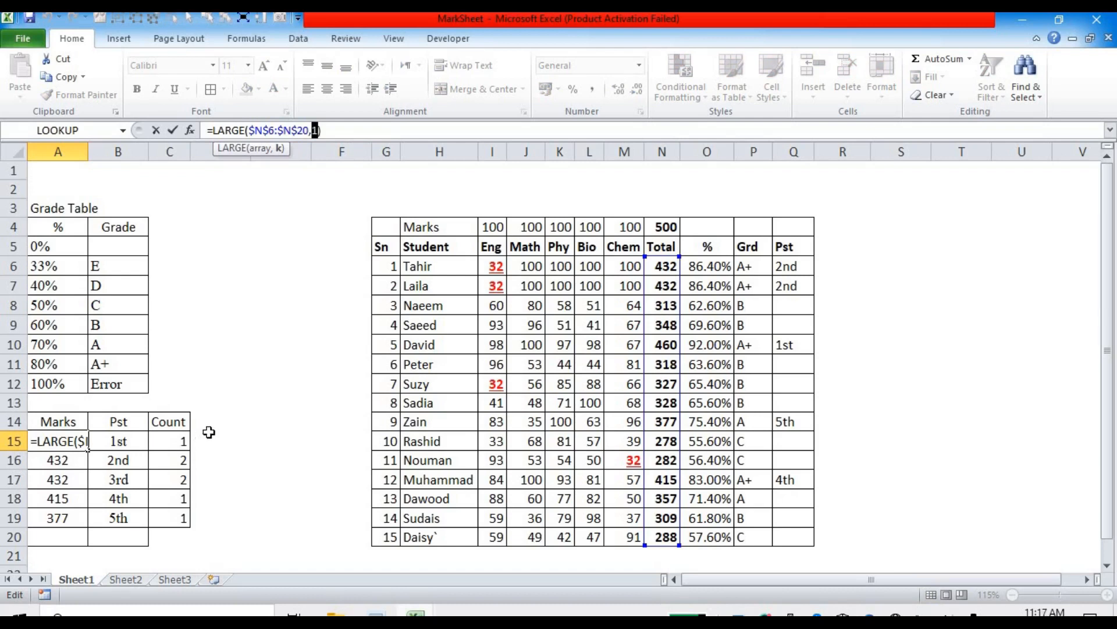
{"action": "key", "text": "ctrl+Return"}
- Add a "Number" header in D14 and enter 1 in D15 as the first rank number
{"action": "left_click", "coordinate": [227, 427]}
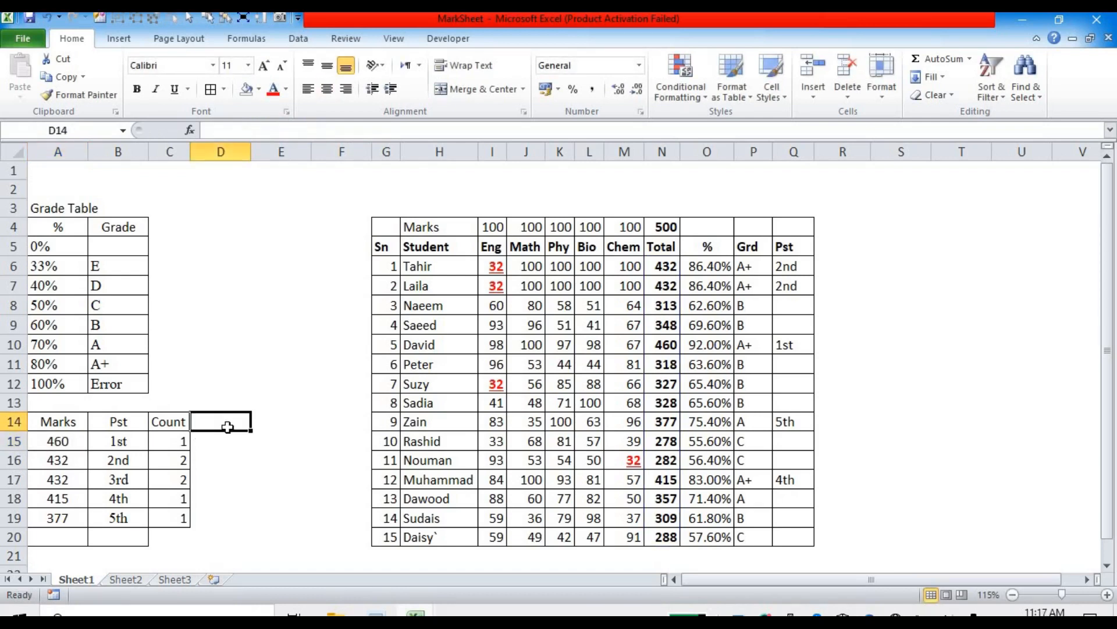
{"action": "type", "text": "Number"}
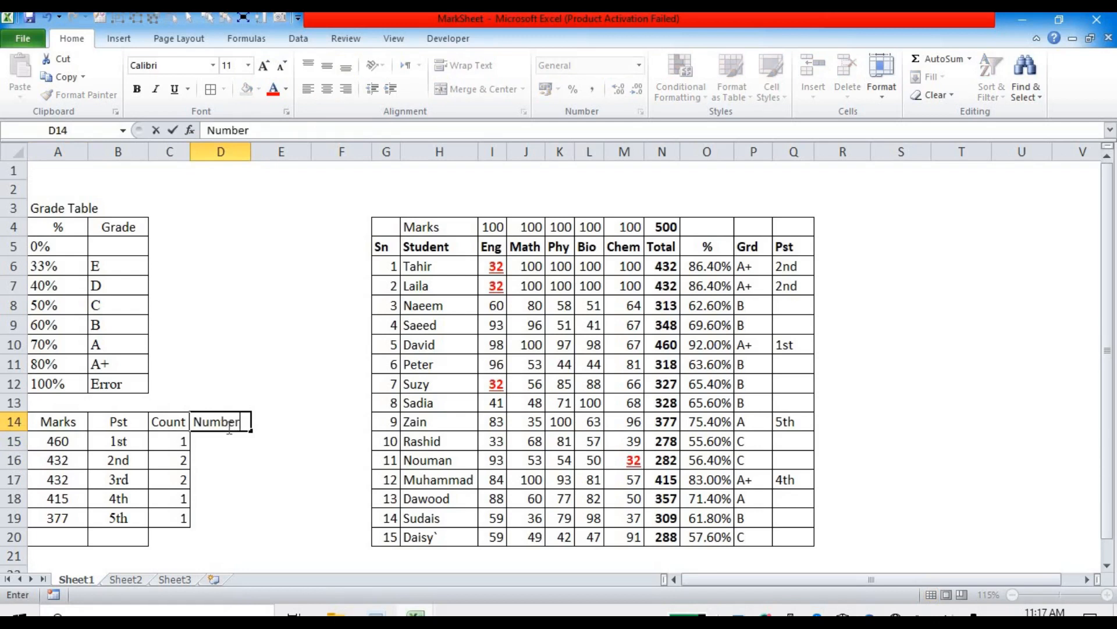
{"action": "key", "text": "Return"}
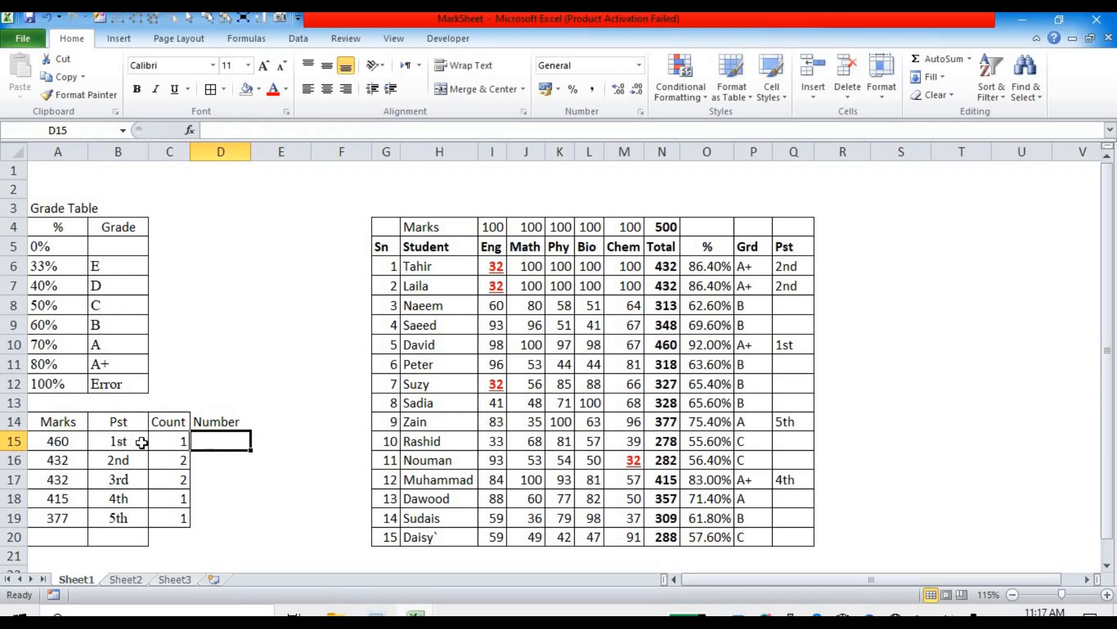
{"action": "type", "text": "1"}
{"action": "key", "text": "Return"}
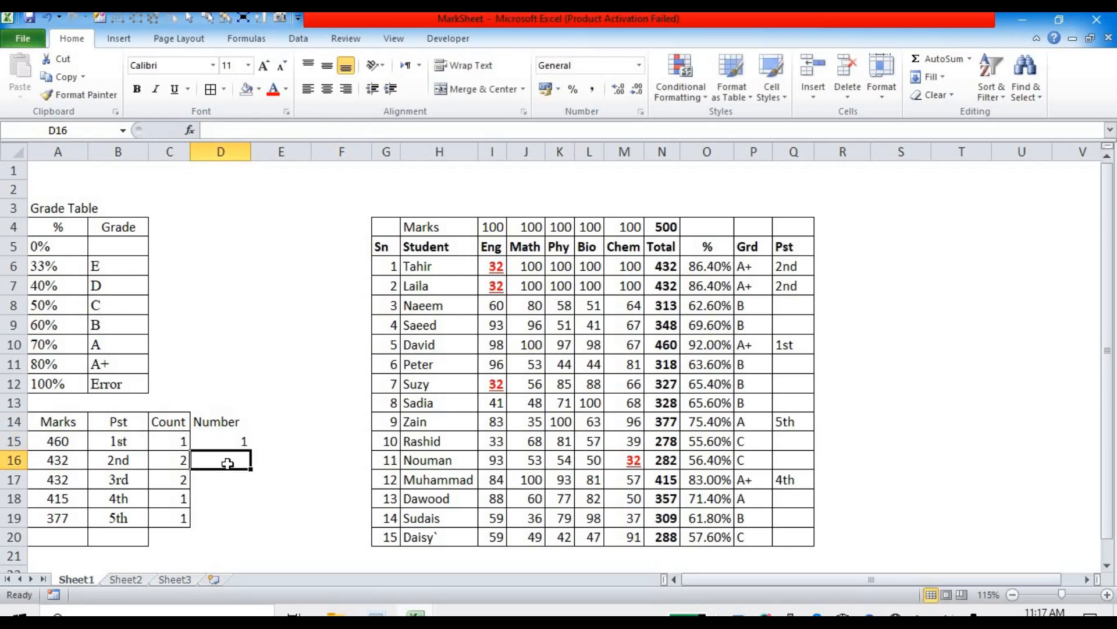
- Replace the fixed rank argument of the LARGE formula in A15 with a reference to D15
{"action": "left_click", "coordinate": [63, 442]}
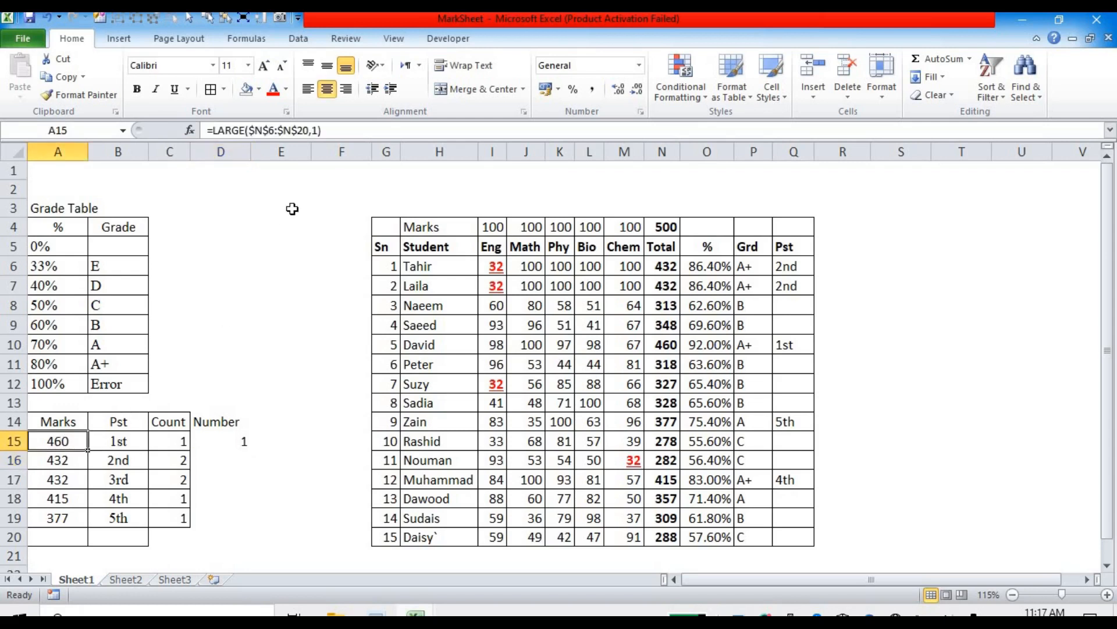
{"action": "left_click", "coordinate": [316, 129]}
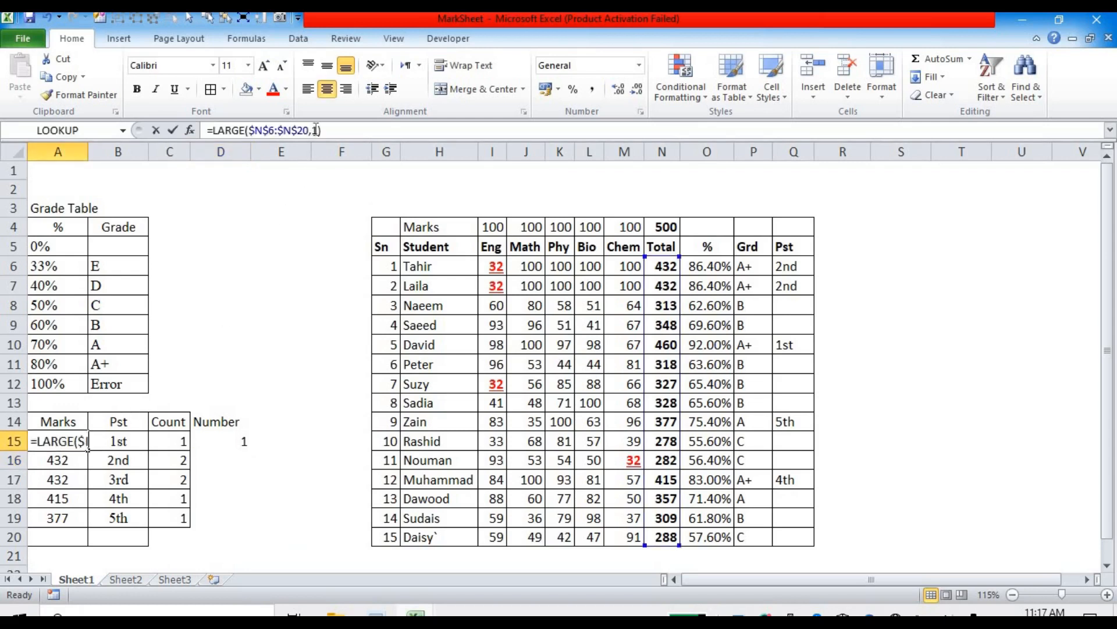
{"action": "double_click", "coordinate": [316, 130]}
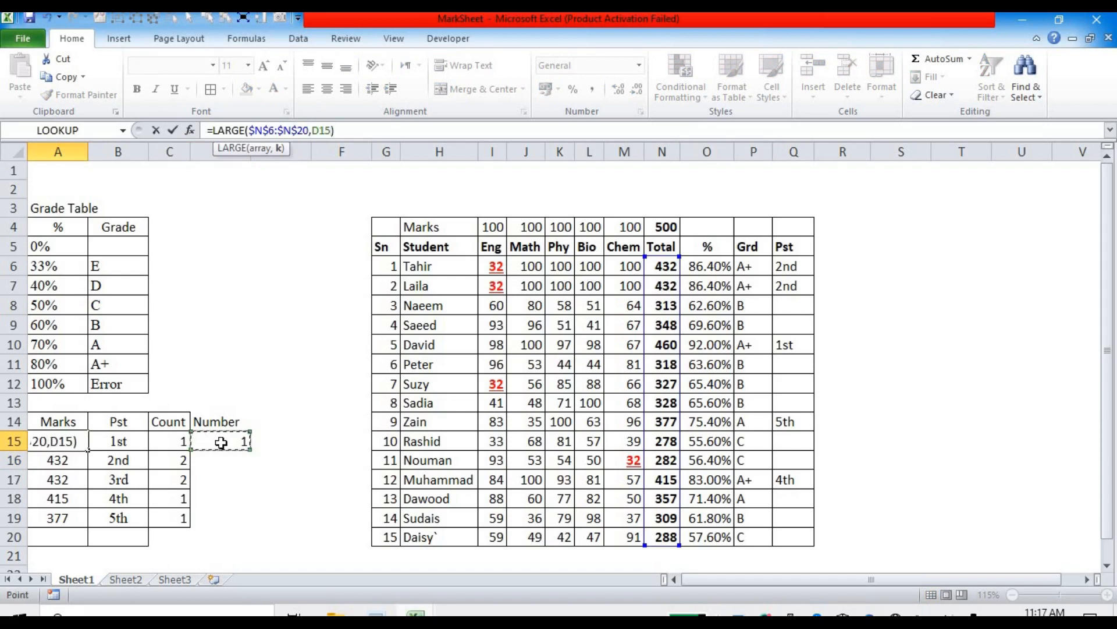
{"action": "key", "text": "Return"}
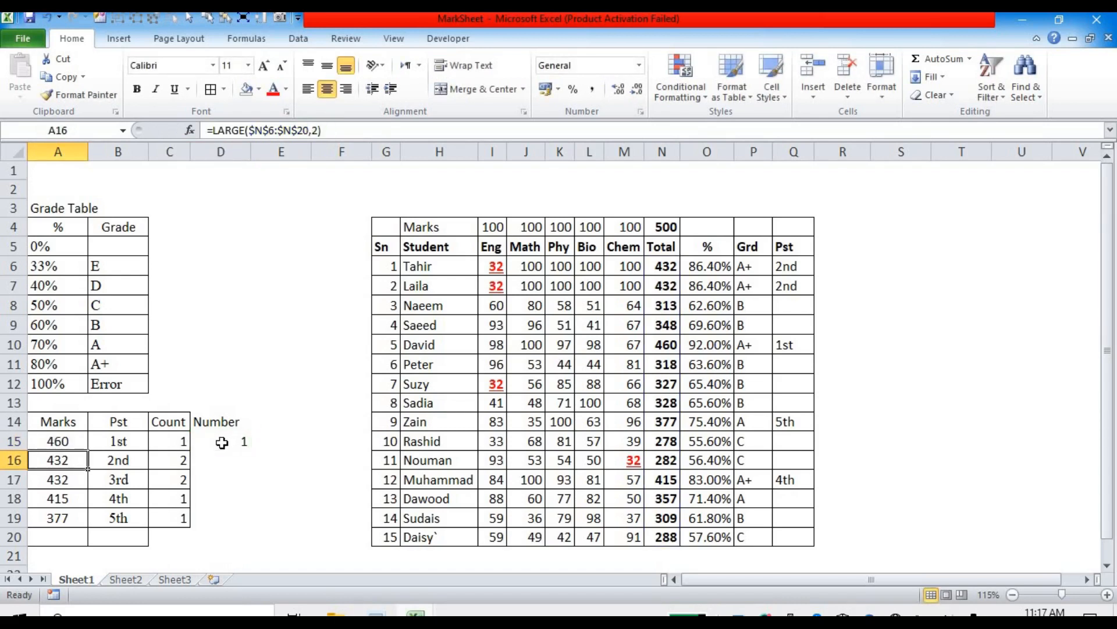
- Fill D15 down to D19, replacing the copied numbers in D16:D19 with ranks 2, 3, 4 and 5
{"action": "left_click", "coordinate": [221, 443]}
{"action": "left_click_drag", "start_coordinate": [252, 451], "coordinate": [249, 524]}
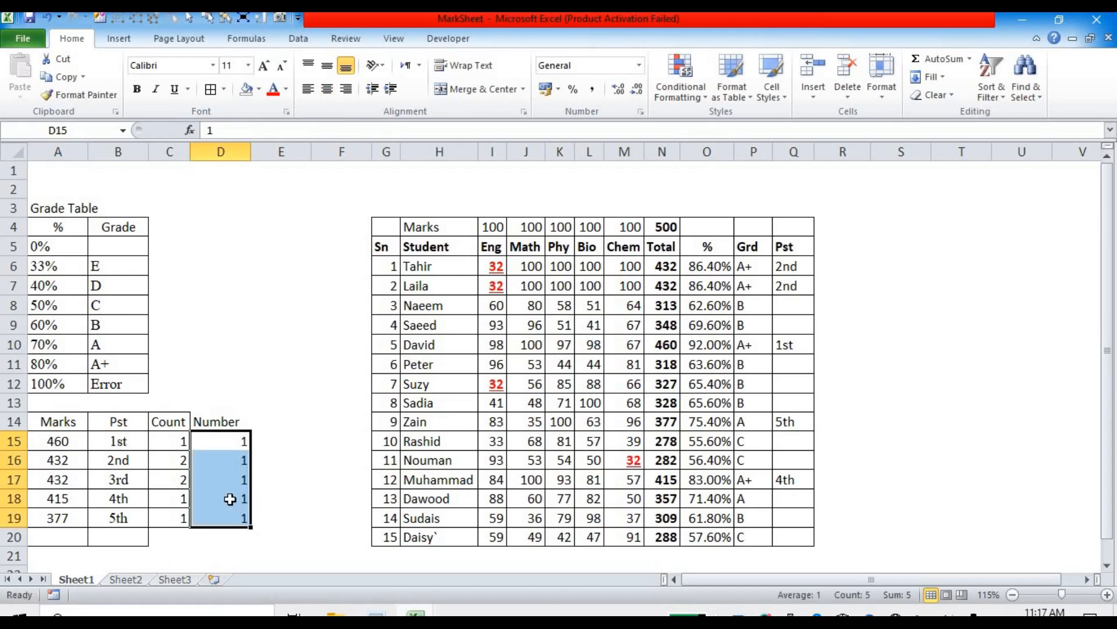
{"action": "left_click", "coordinate": [227, 461]}
{"action": "type", "text": "2"}
{"action": "key", "text": "Return"}
{"action": "type", "text": "3"}
{"action": "key", "text": "Return"}
{"action": "type", "text": "4"}
{"action": "key", "text": "Return"}
{"action": "type", "text": "5"}
{"action": "key", "text": "Return"}
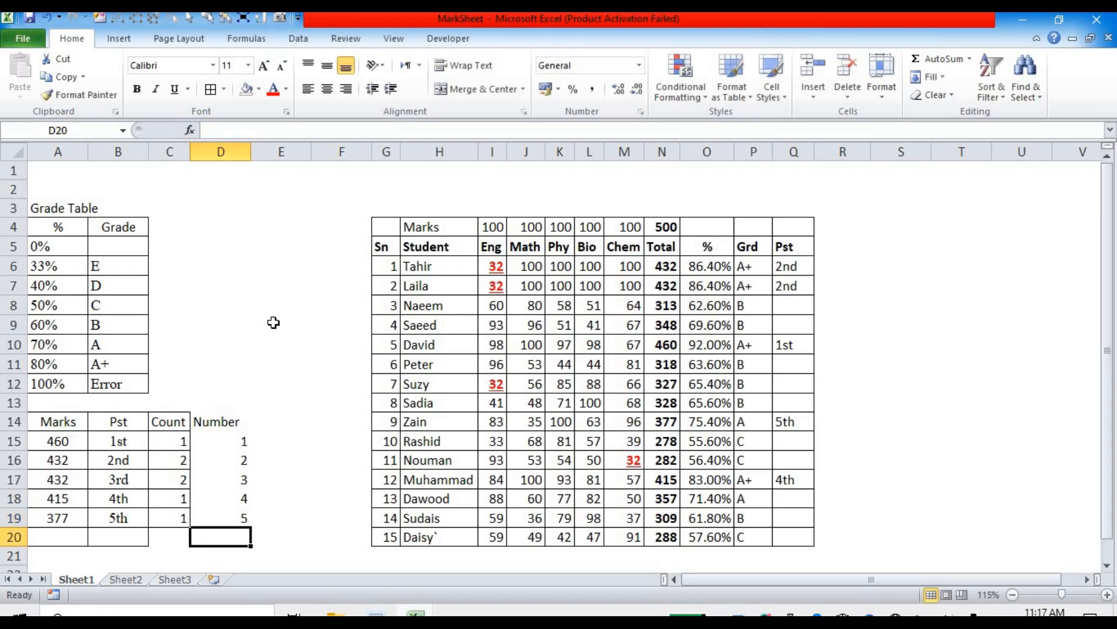
- Fill the LARGE formula that references D15 down from A15 to A19
{"action": "left_click", "coordinate": [61, 443]}
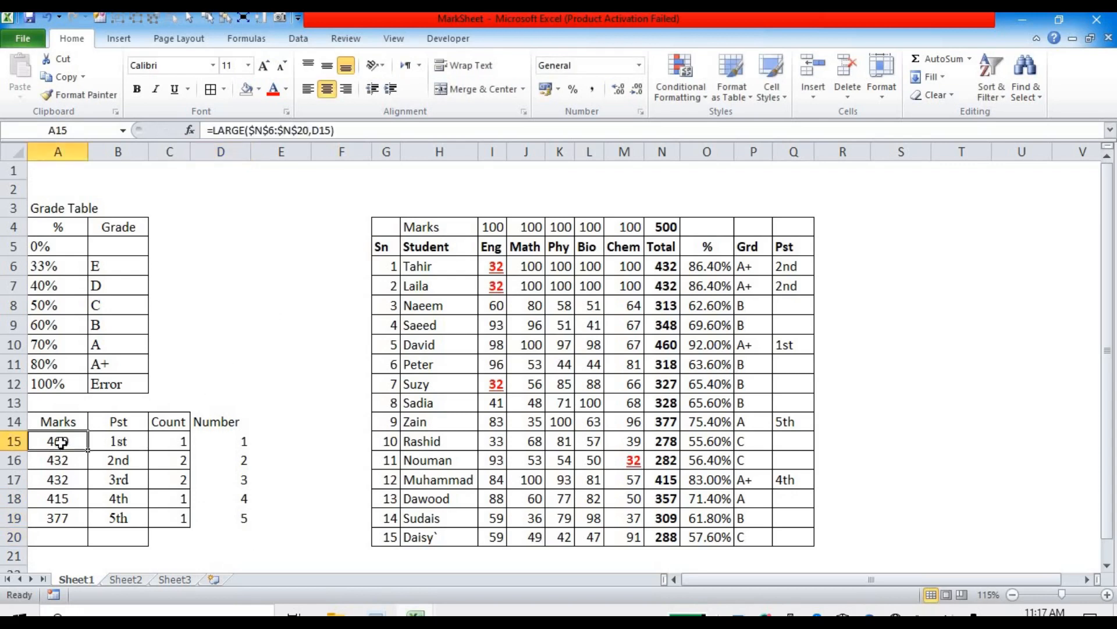
{"action": "left_click_drag", "start_coordinate": [58, 441], "coordinate": [58, 510]}
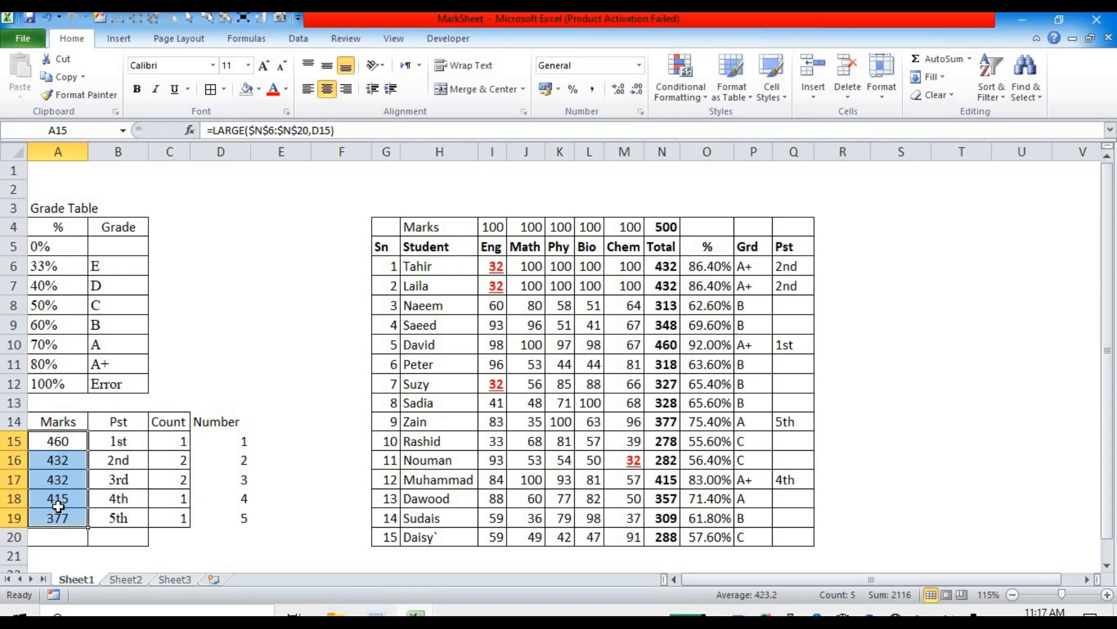
- Test the rank references by setting both D16 and D17 to 1
{"action": "left_click", "coordinate": [231, 465]}
{"action": "type", "text": "1"}
{"action": "key", "text": "Return"}
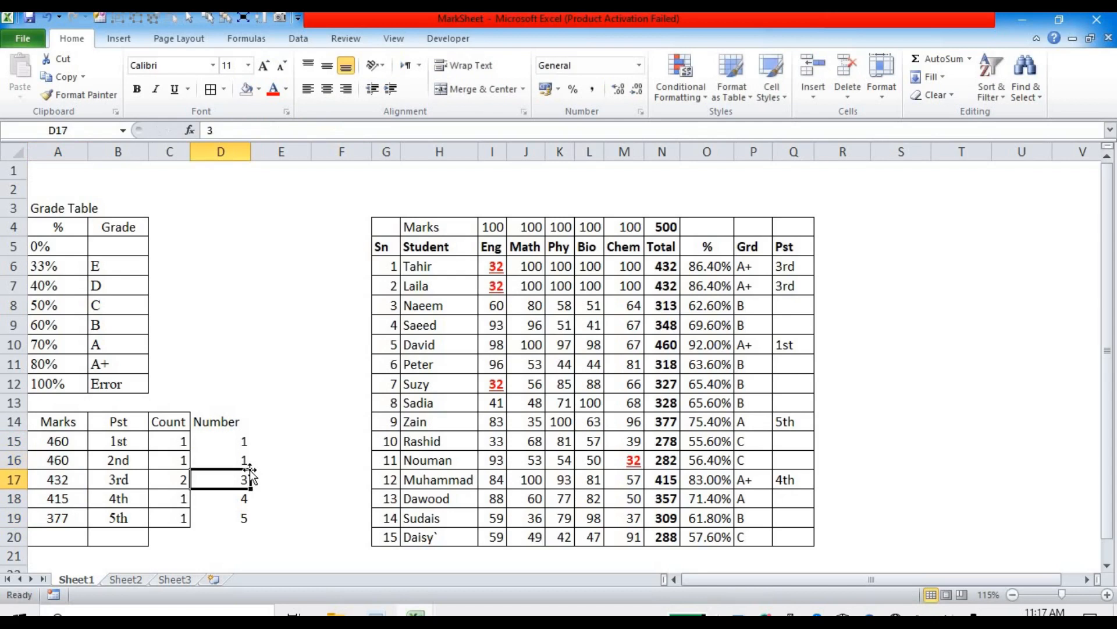
{"action": "left_click", "coordinate": [248, 466]}
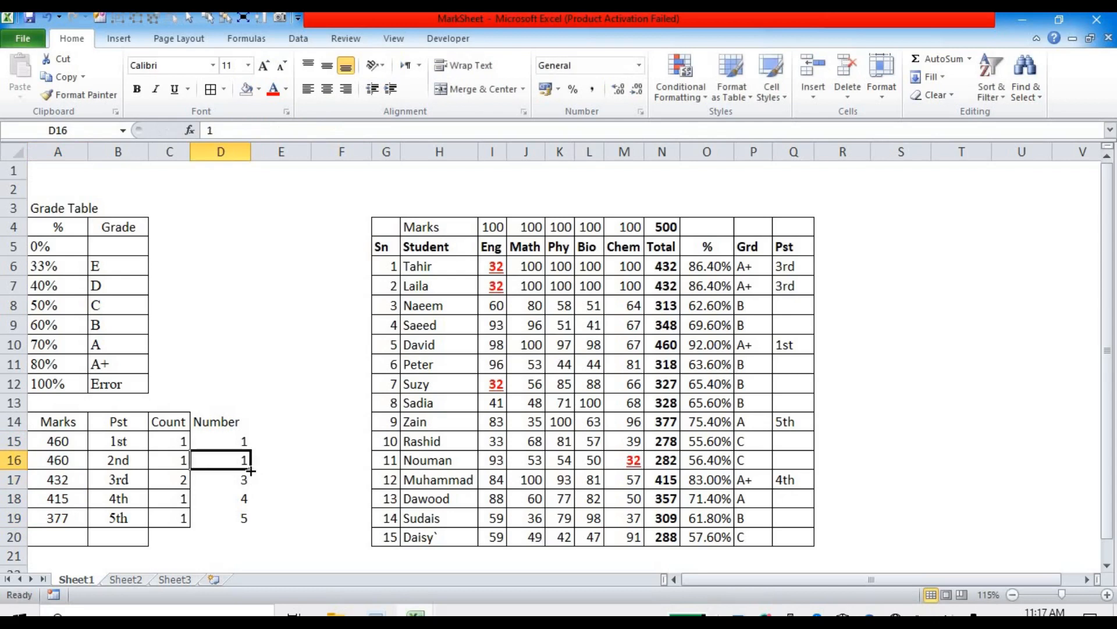
{"action": "left_click", "coordinate": [227, 481]}
{"action": "type", "text": "1"}
{"action": "key", "text": "Return"}
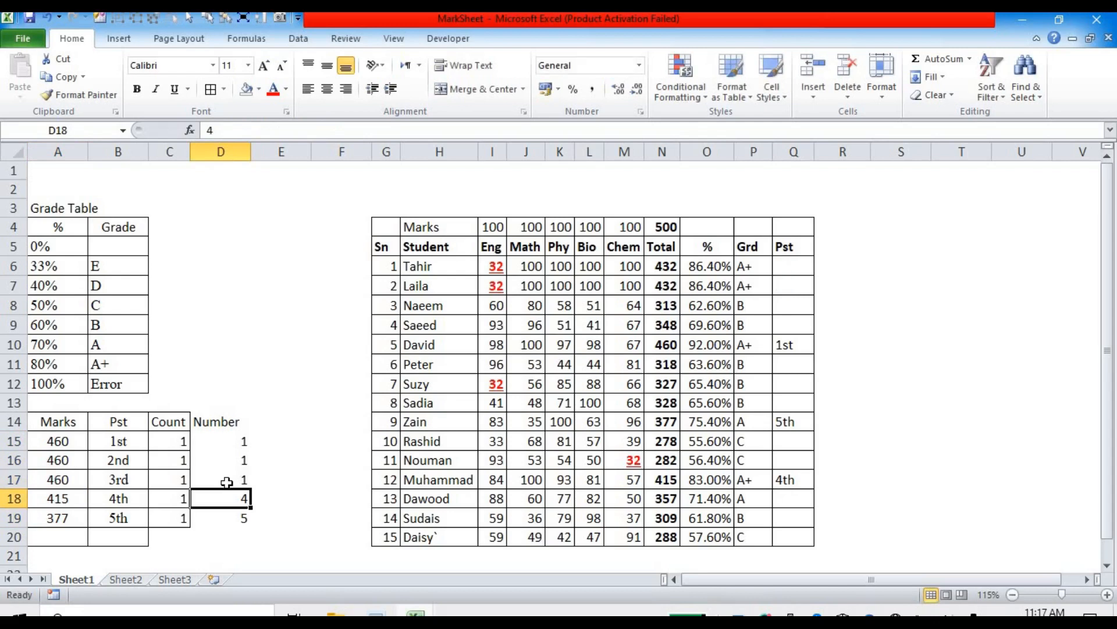
- Re-enter the rank numbers 1, 2 and 3 in D15:D17
{"action": "key", "text": "Up"}
{"action": "key", "text": "Up"}
{"action": "key", "text": "Up"}
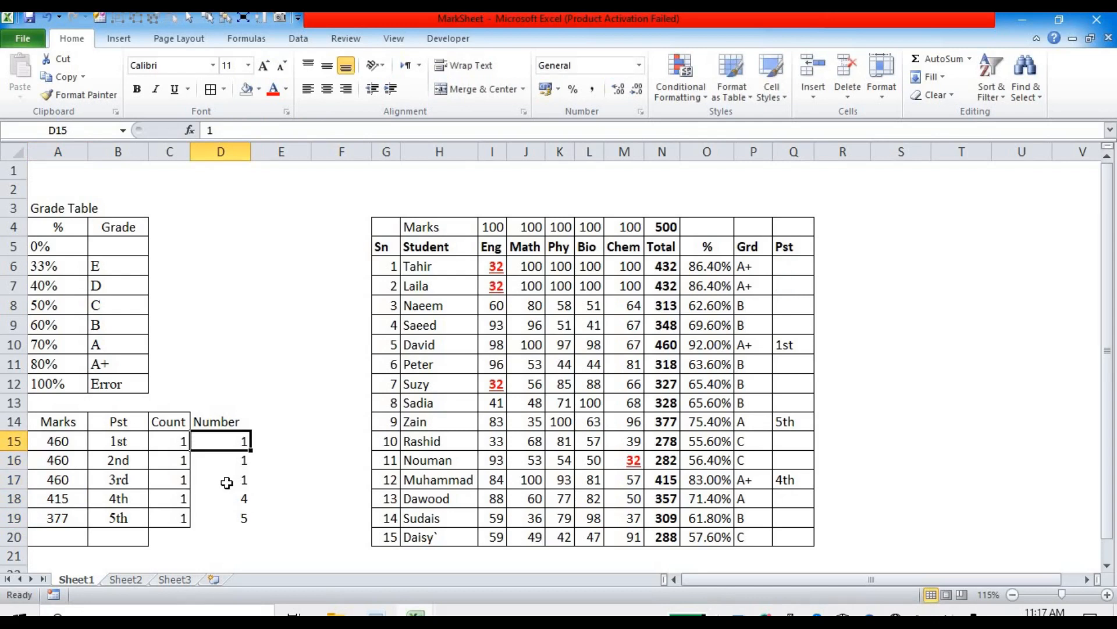
{"action": "type", "text": "1"}
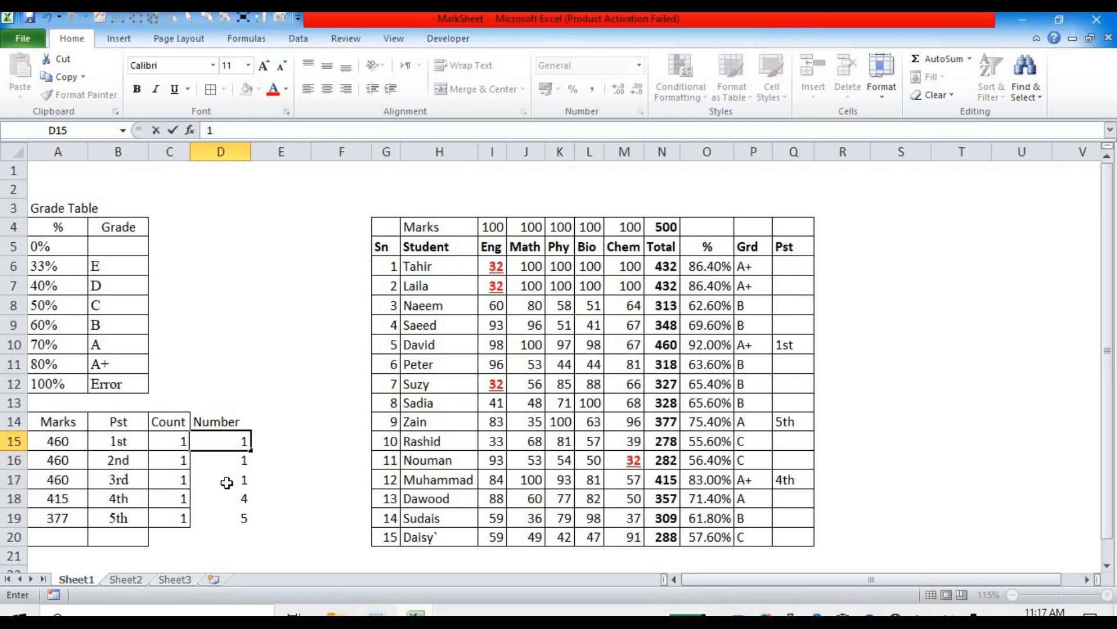
{"action": "key", "text": "Return"}
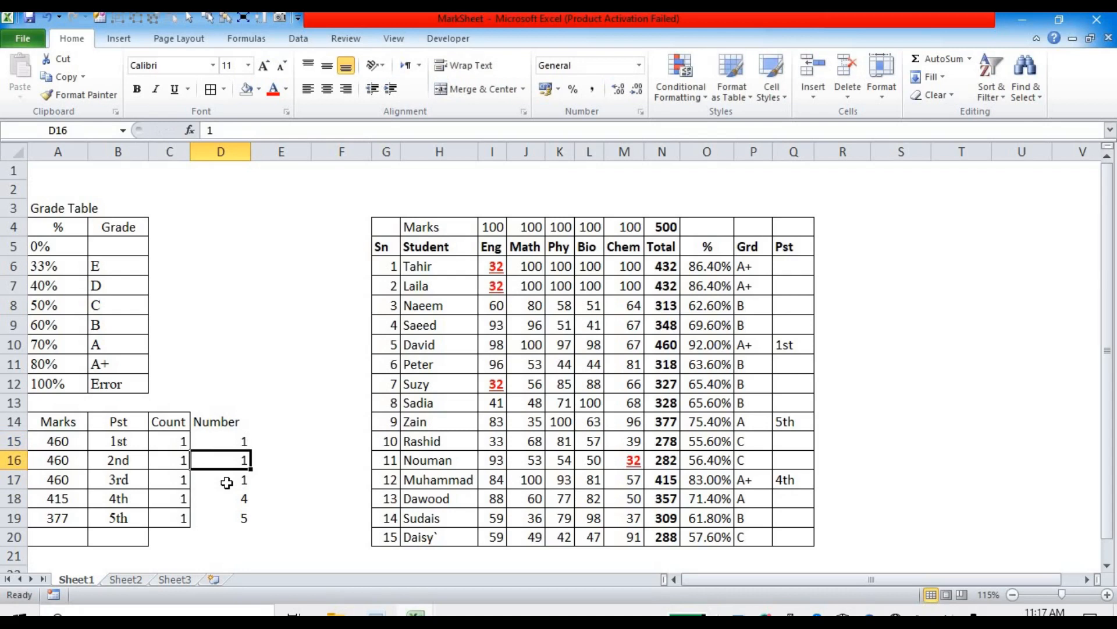
{"action": "type", "text": "2"}
{"action": "key", "text": "Return"}
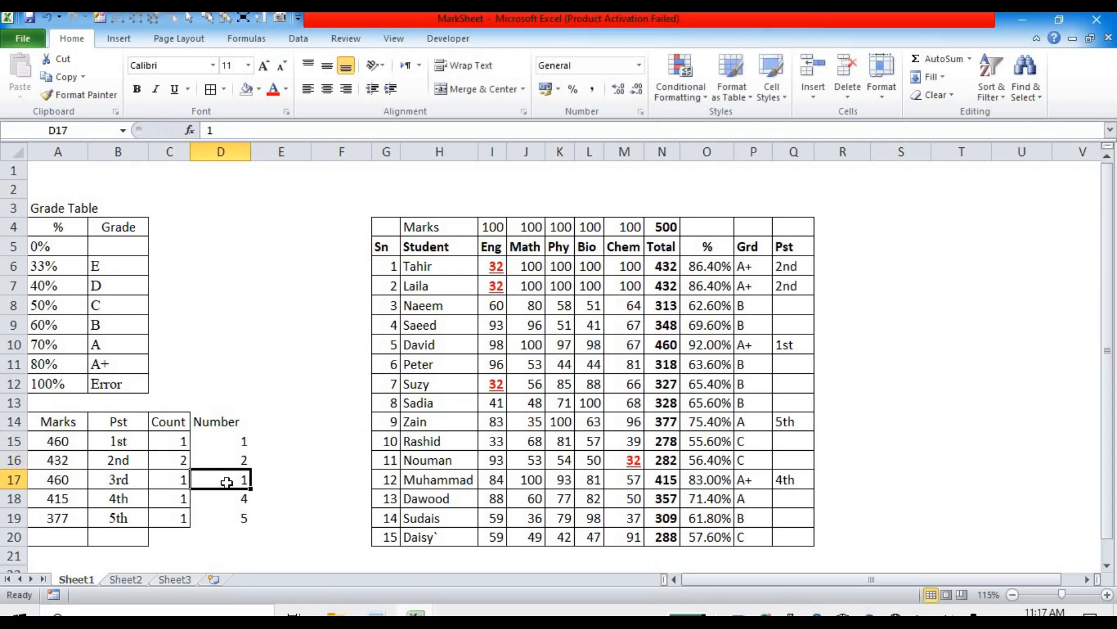
{"action": "type", "text": "3"}
{"action": "key", "text": "Return"}
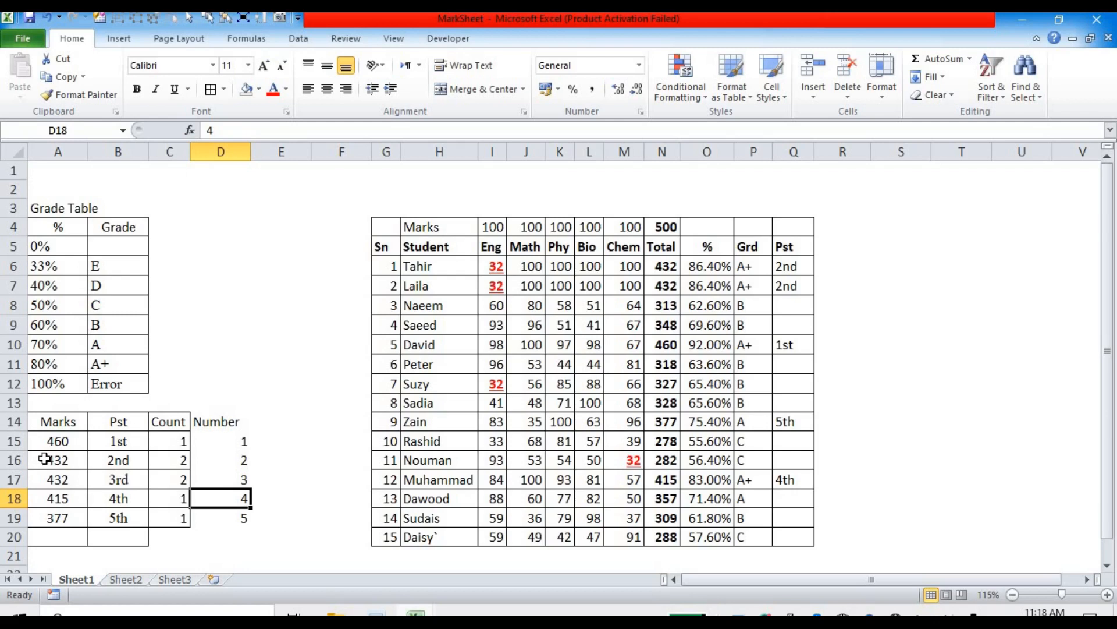
- Skip the tied rank by setting D17 to 4, D18 to 5 and D19 to 6
{"action": "left_click", "coordinate": [783, 267]}
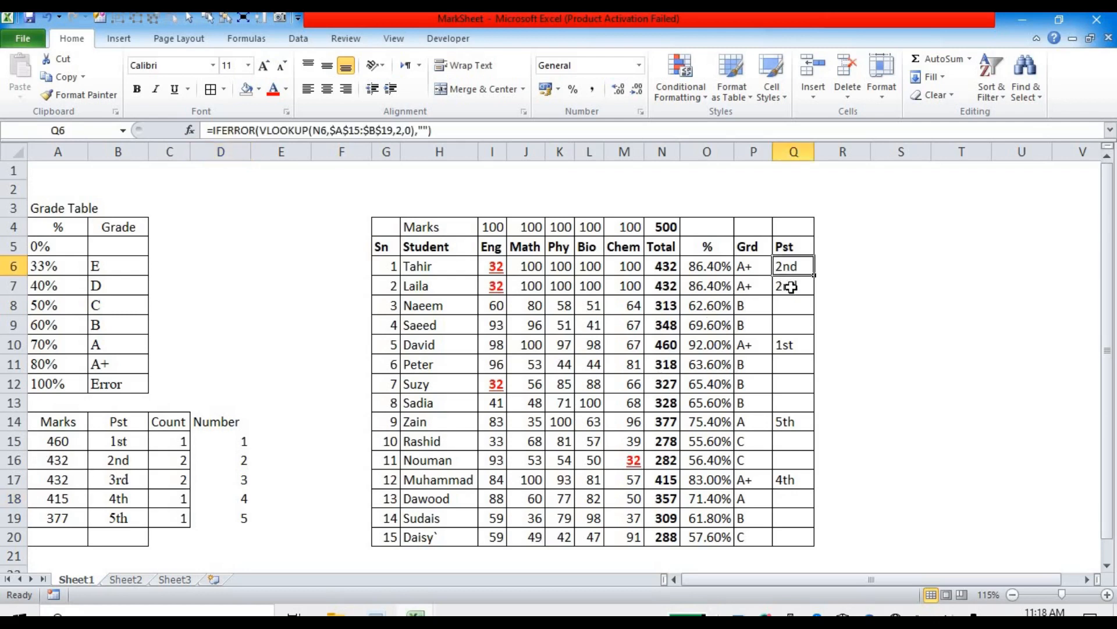
{"action": "left_click", "coordinate": [789, 346]}
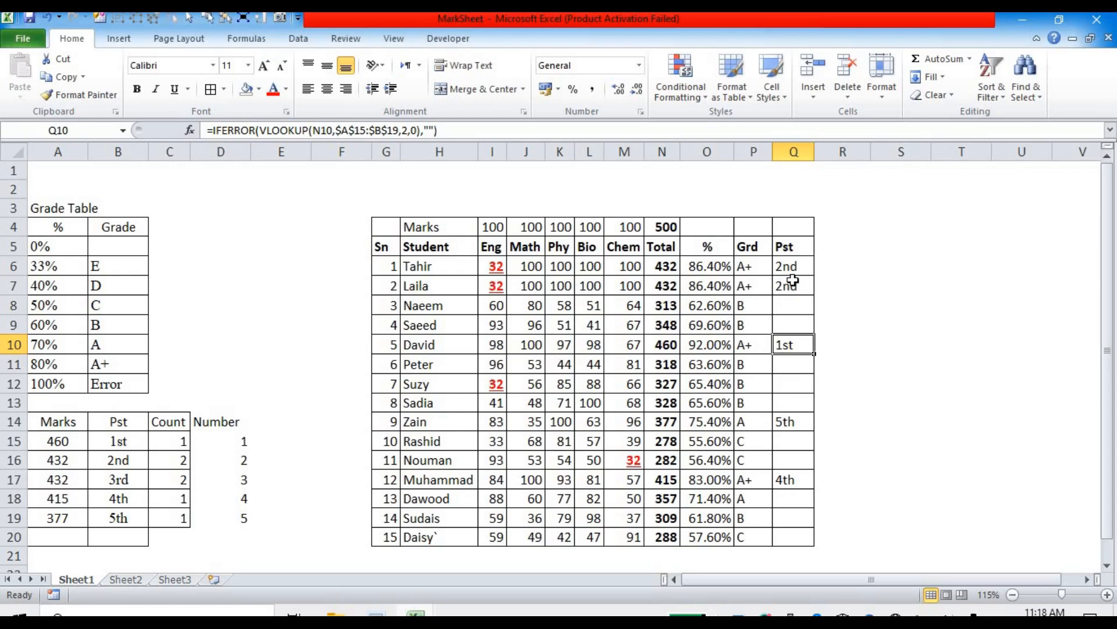
{"action": "left_click", "coordinate": [226, 482]}
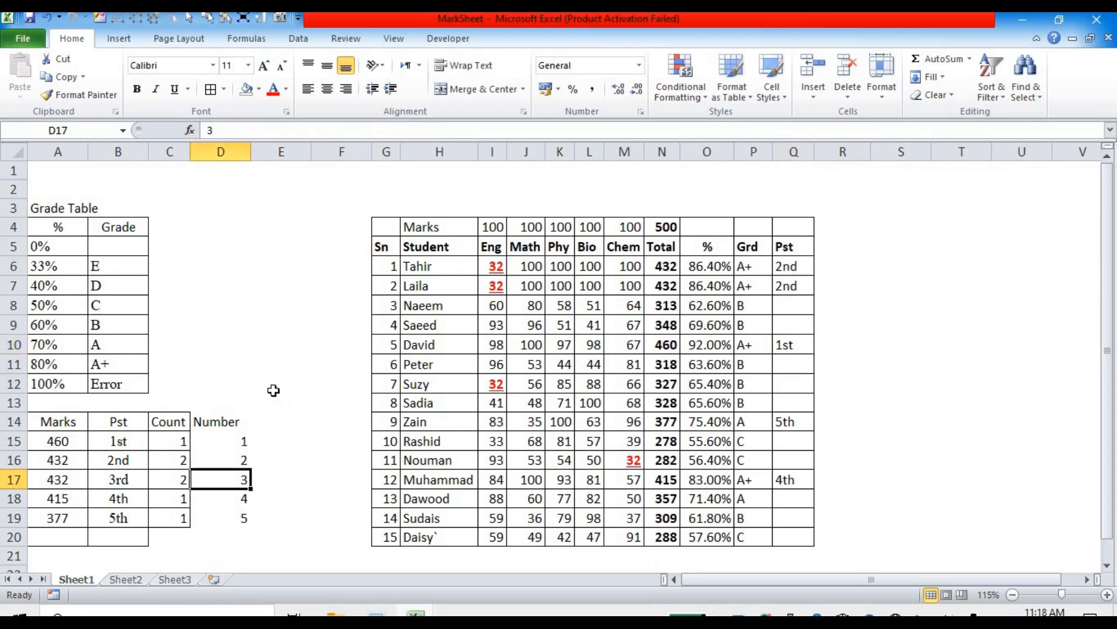
{"action": "type", "text": "4"}
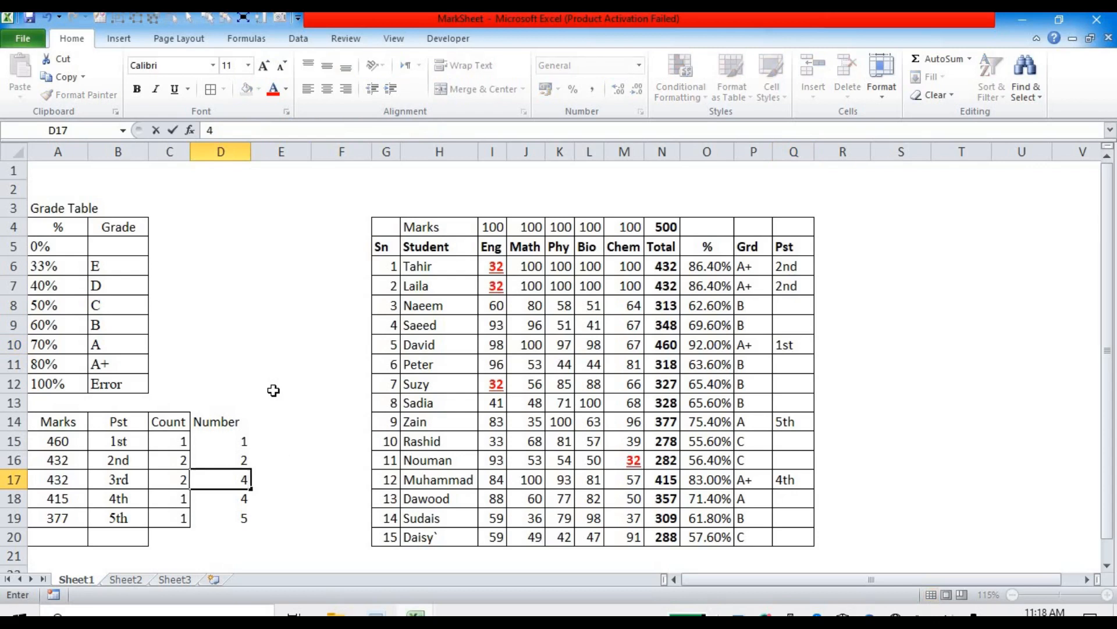
{"action": "key", "text": "Return"}
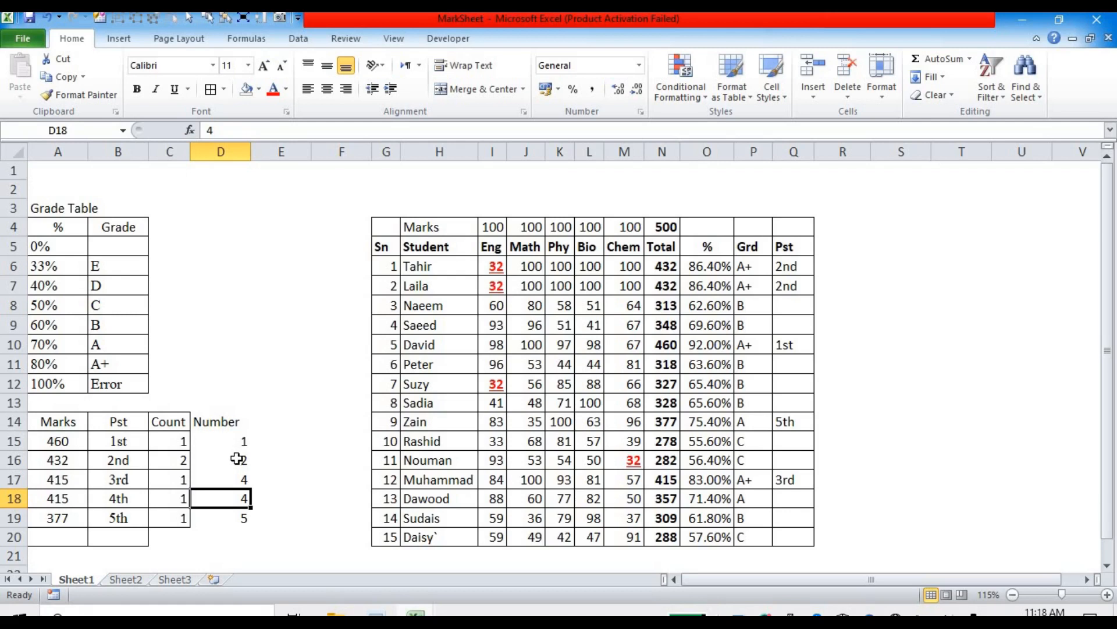
{"action": "left_click", "coordinate": [236, 480]}
{"action": "left_click", "coordinate": [235, 499]}
{"action": "type", "text": "5"}
{"action": "key", "text": "Return"}
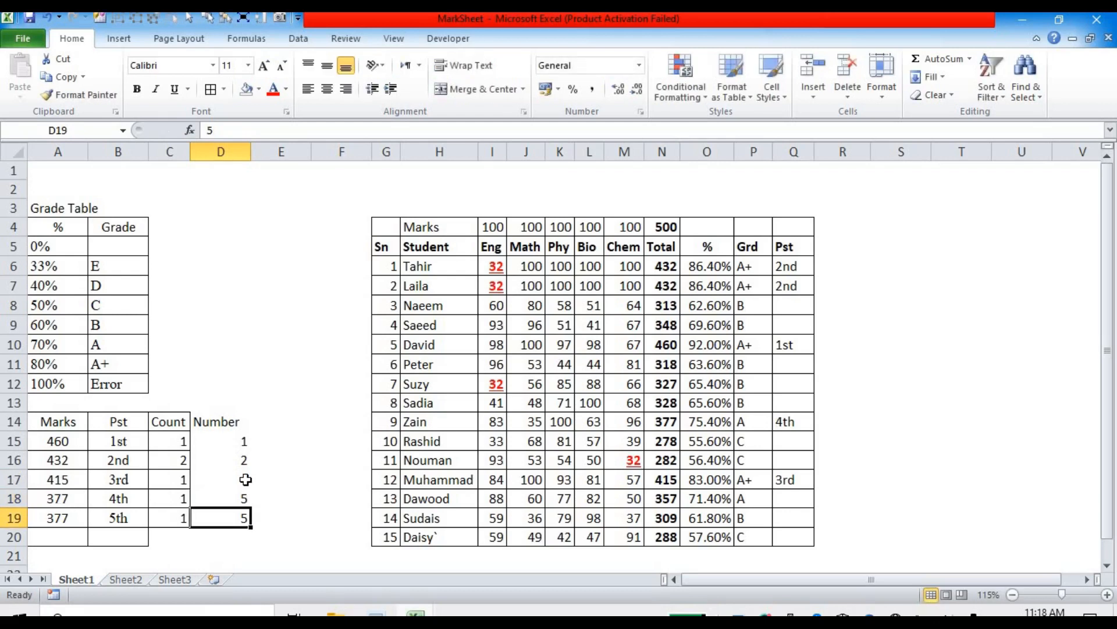
{"action": "type", "text": "6"}
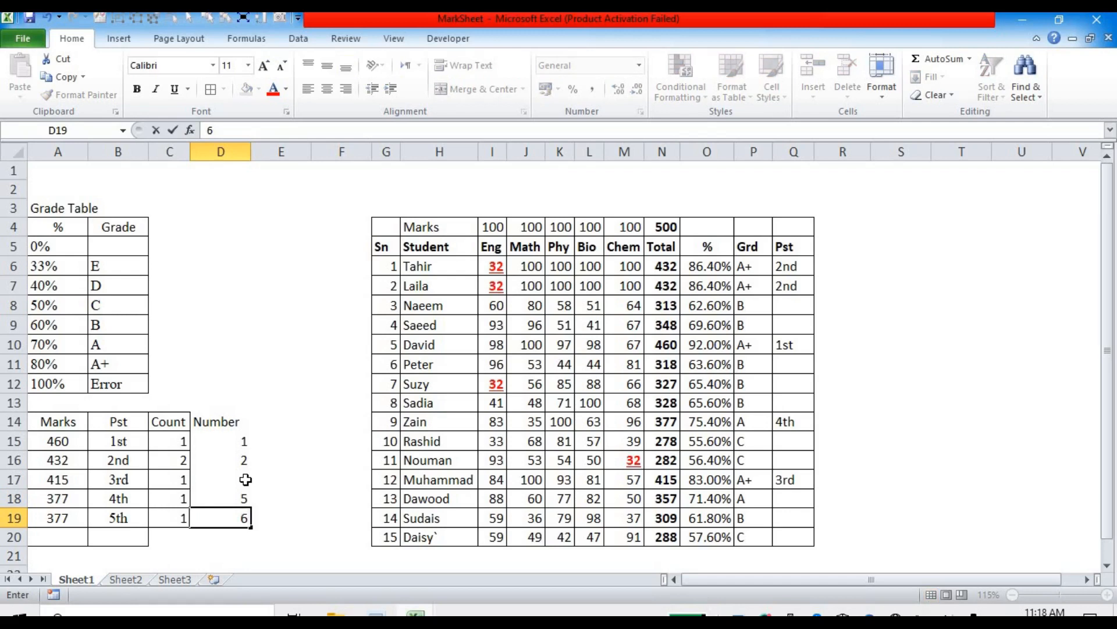
{"action": "key", "text": "Return"}
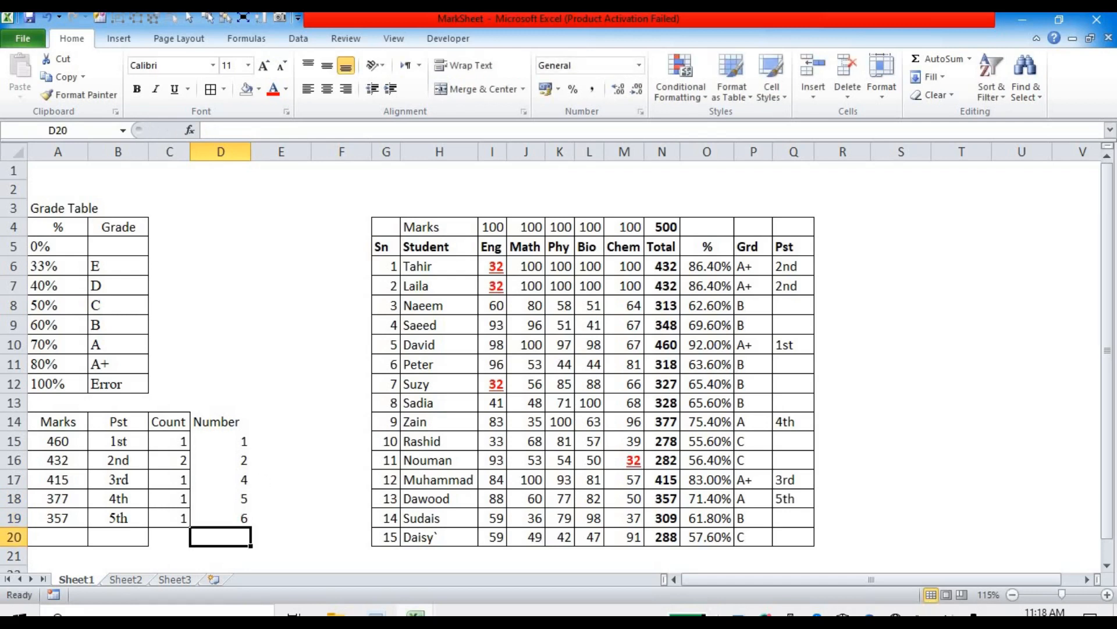
- Change the header in D14 to "#" and autofit the width of column D
{"action": "left_click", "coordinate": [228, 432]}
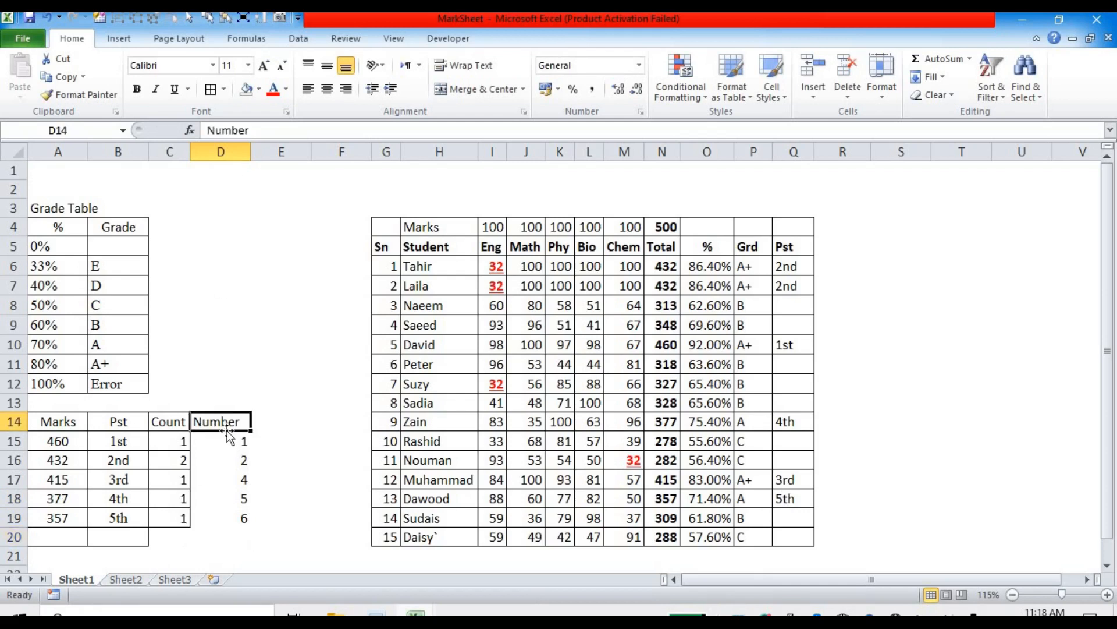
{"action": "type", "text": "#"}
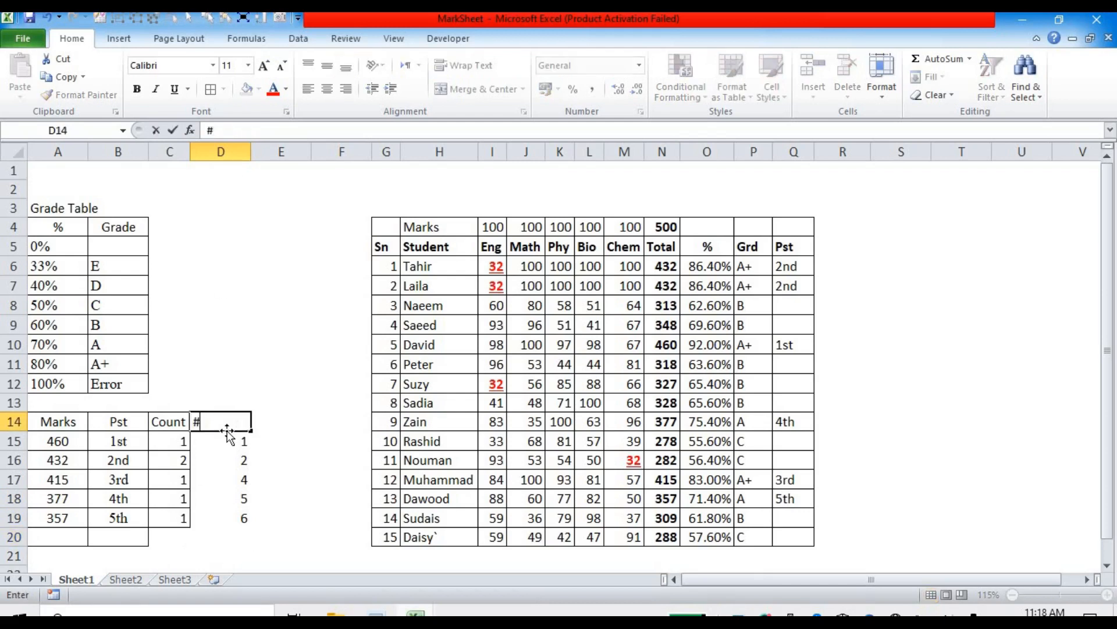
{"action": "key", "text": "Return"}
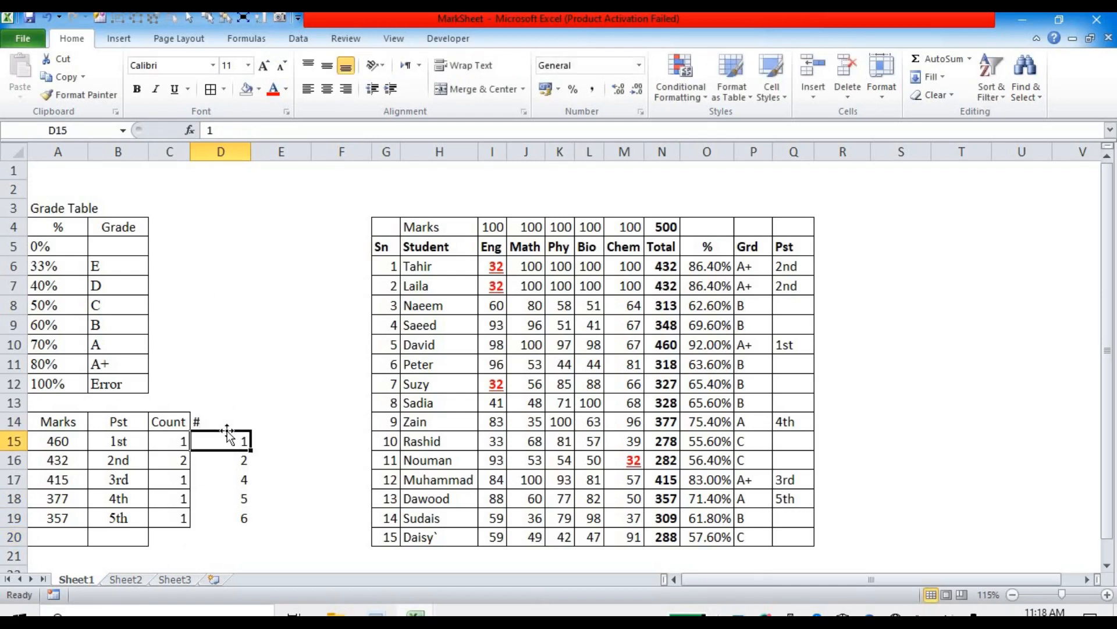
{"action": "double_click", "coordinate": [250, 149]}
- Apply all borders to D14:D19 and widen column D slightly
{"action": "left_click_drag", "start_coordinate": [198, 421], "coordinate": [198, 516]}
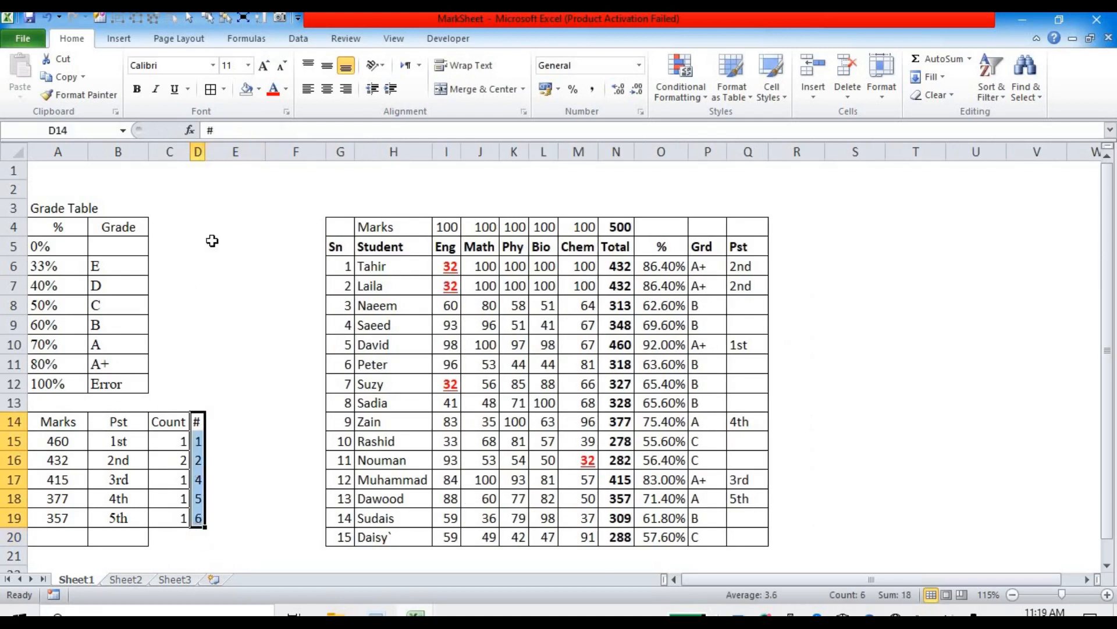
{"action": "left_click", "coordinate": [211, 91]}
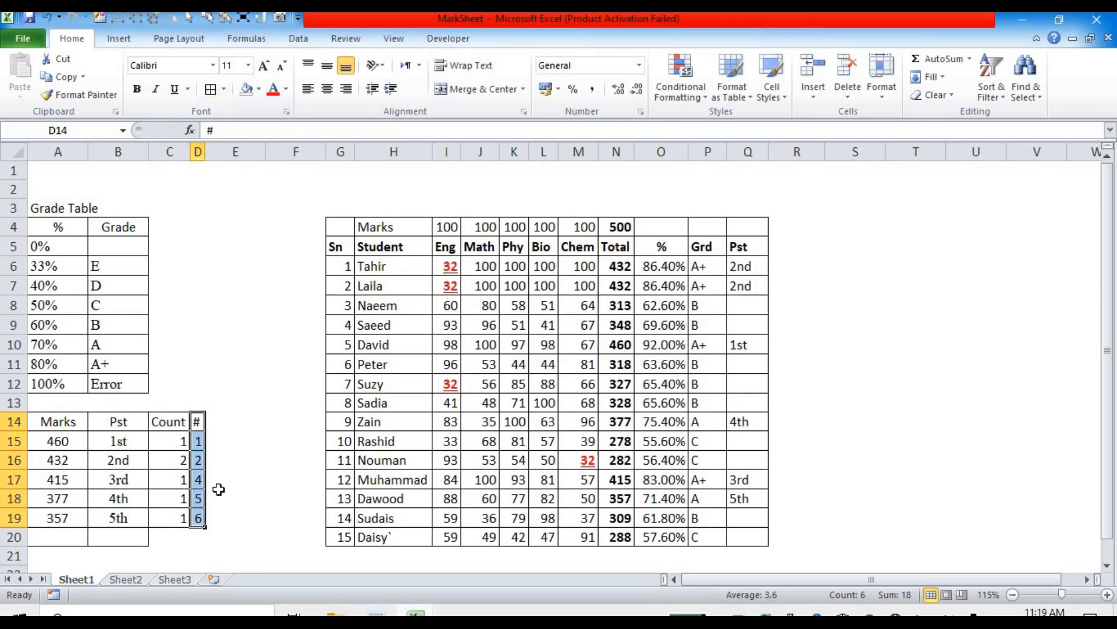
{"action": "left_click_drag", "start_coordinate": [206, 151], "coordinate": [222, 152]}
- Replace the fixed rank in D16 with the formula =C15+D15, adding the previous count to the previous rank
{"action": "left_click", "coordinate": [202, 443]}
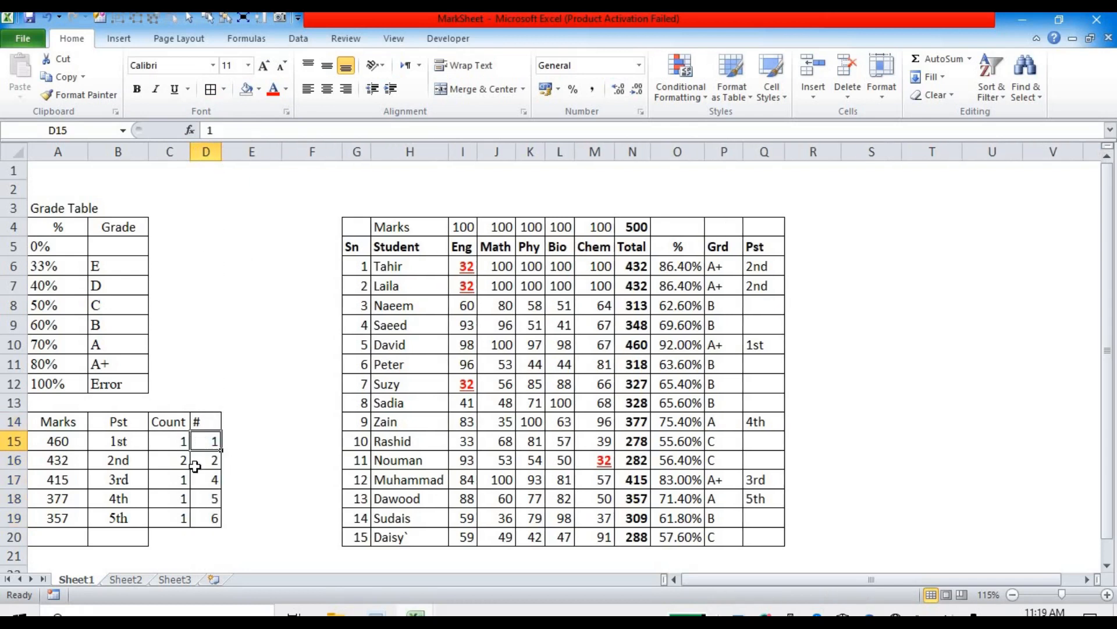
{"action": "left_click", "coordinate": [201, 460]}
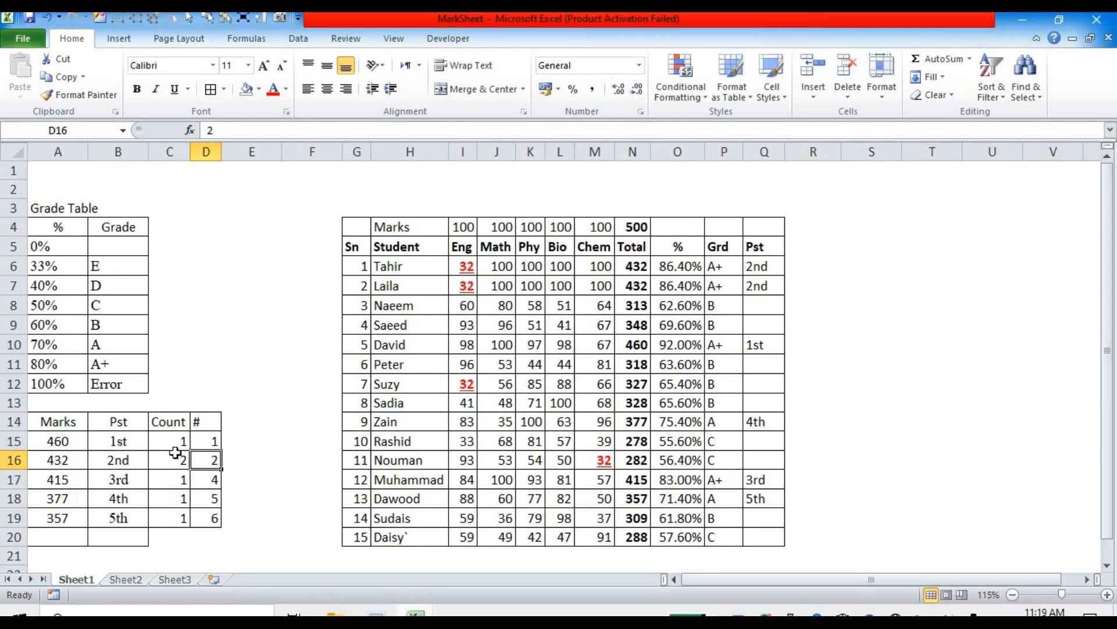
{"action": "key", "text": "ctrl+shift+Down"}
{"action": "key", "text": "shift+Up"}
{"action": "key", "text": "shift+Up"}
{"action": "key", "text": "shift+Up"}
{"action": "type", "text": "="}
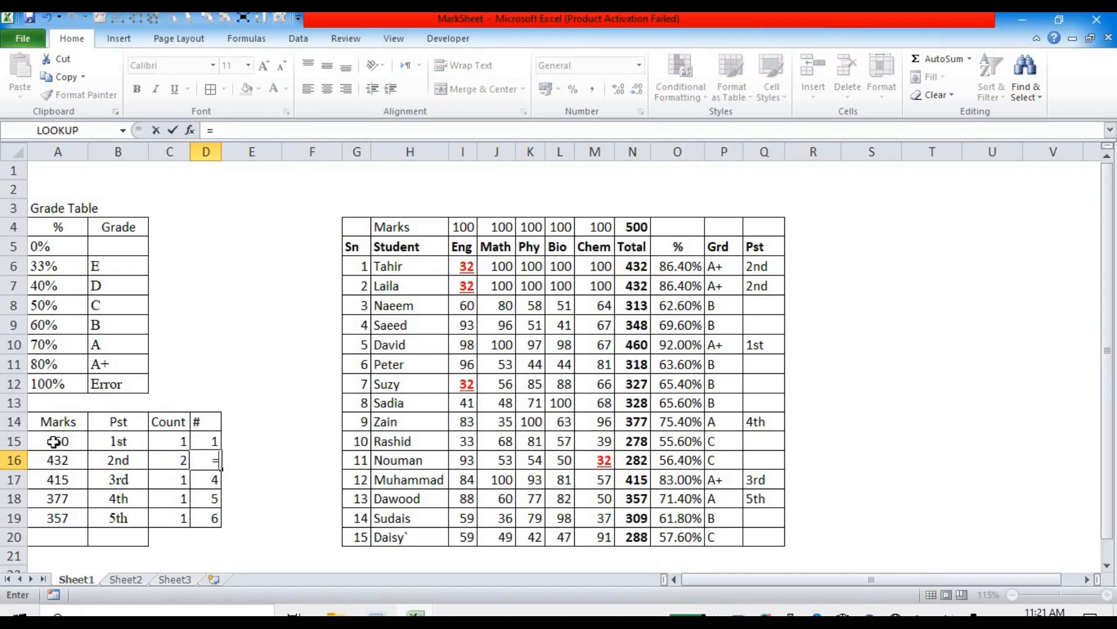
{"action": "left_click", "coordinate": [160, 443]}
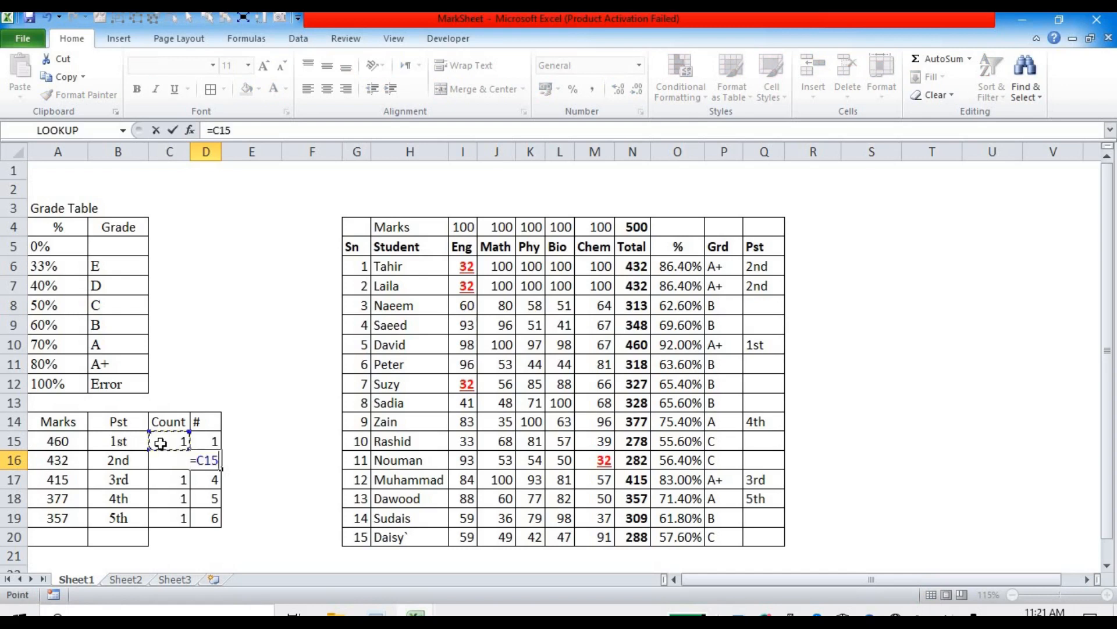
{"action": "type", "text": "+"}
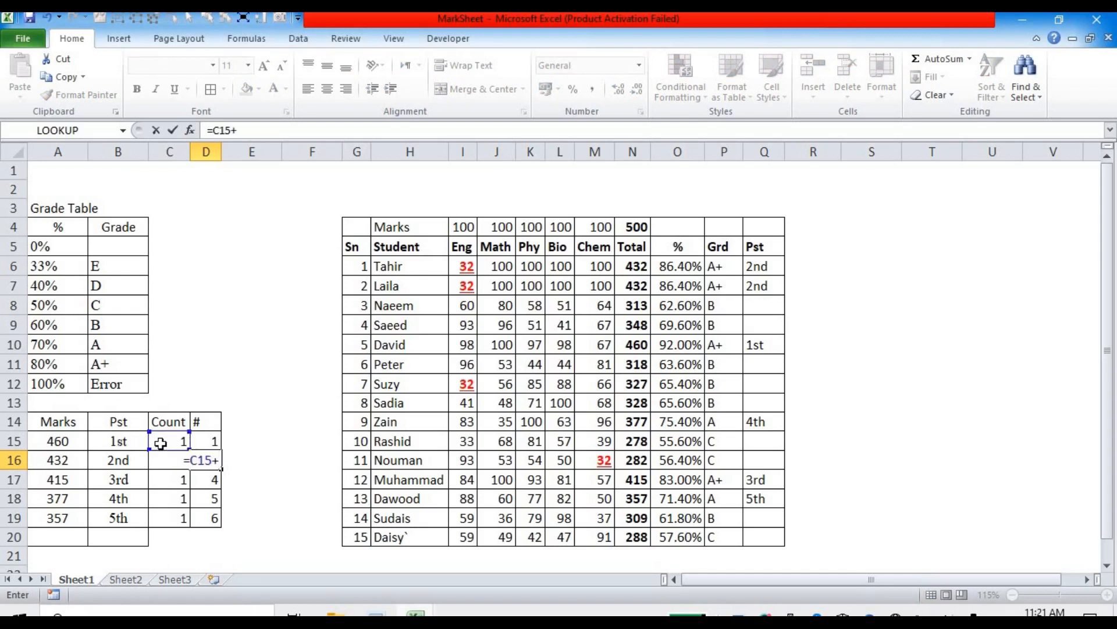
{"action": "left_click", "coordinate": [207, 437]}
{"action": "key", "text": "Return"}
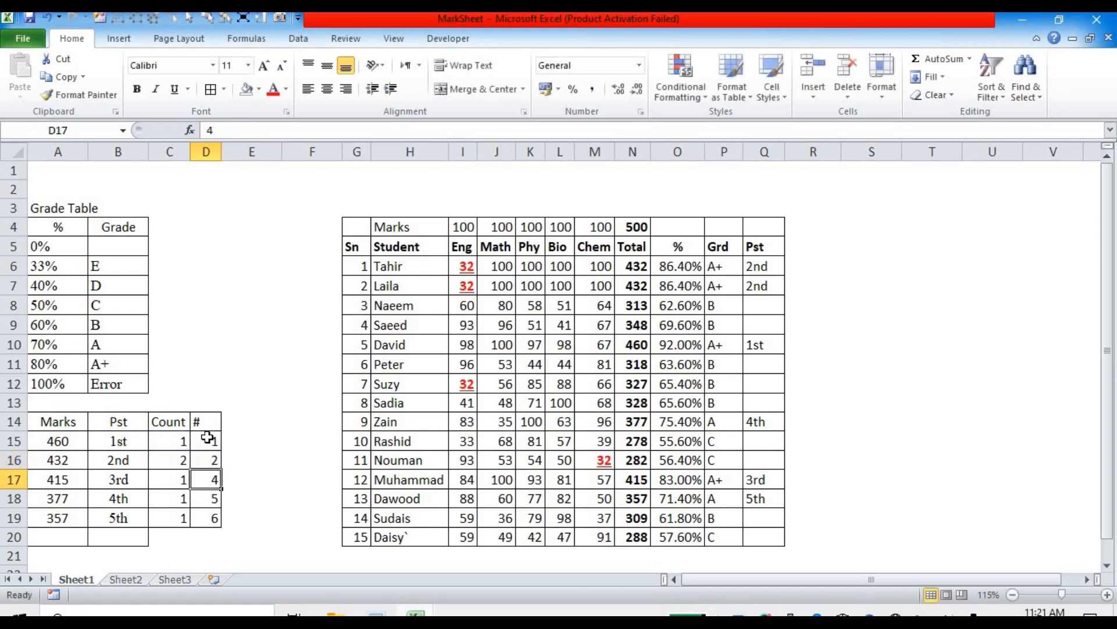
- Fill the rank formula from D16 down to D19 and check the copied formula in D19
{"action": "left_click", "coordinate": [211, 462]}
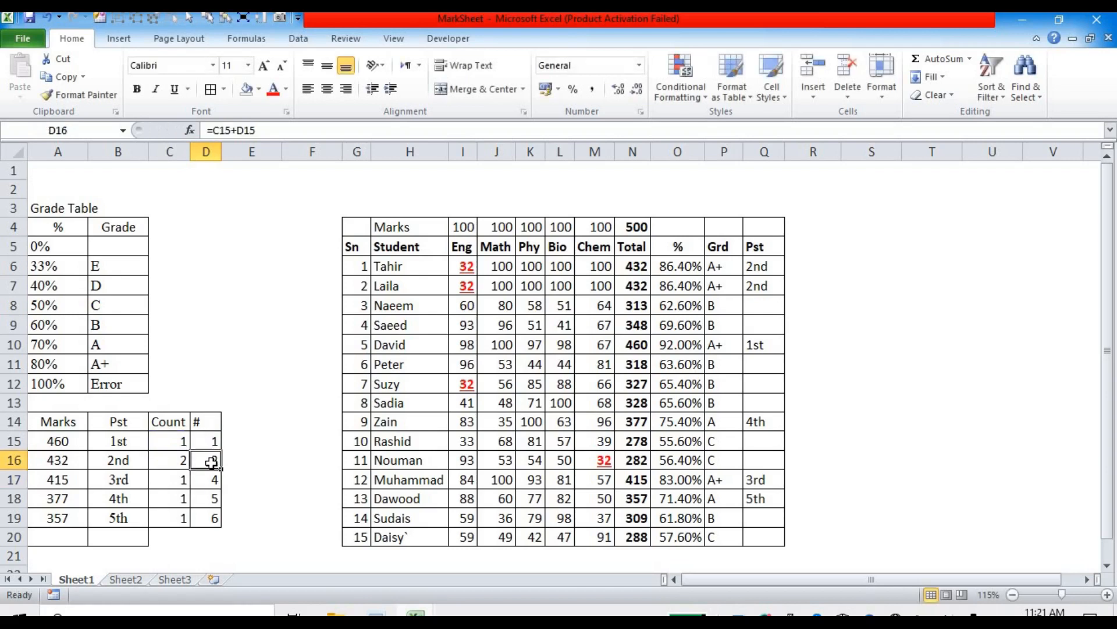
{"action": "left_click_drag", "start_coordinate": [226, 508], "coordinate": [224, 525]}
{"action": "left_click", "coordinate": [211, 464]}
{"action": "left_click", "coordinate": [211, 506]}
{"action": "left_click", "coordinate": [209, 459]}
{"action": "left_click", "coordinate": [212, 515]}
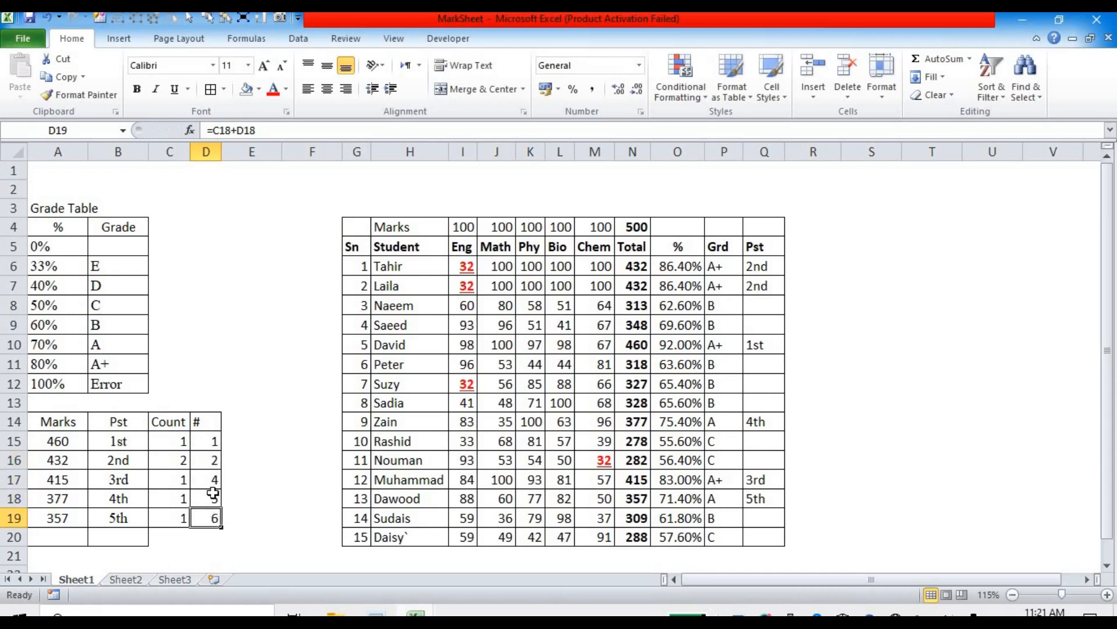
- Test the tie handling by setting the English mark in I7 to 33
{"action": "left_click", "coordinate": [464, 286]}
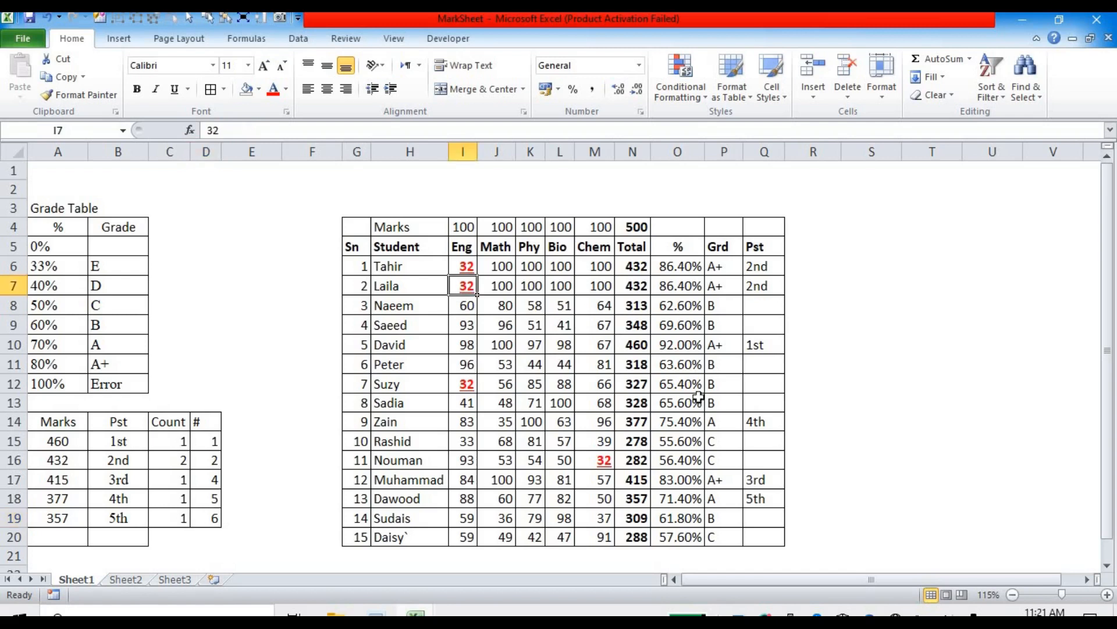
{"action": "type", "text": "33"}
{"action": "key", "text": "Return"}
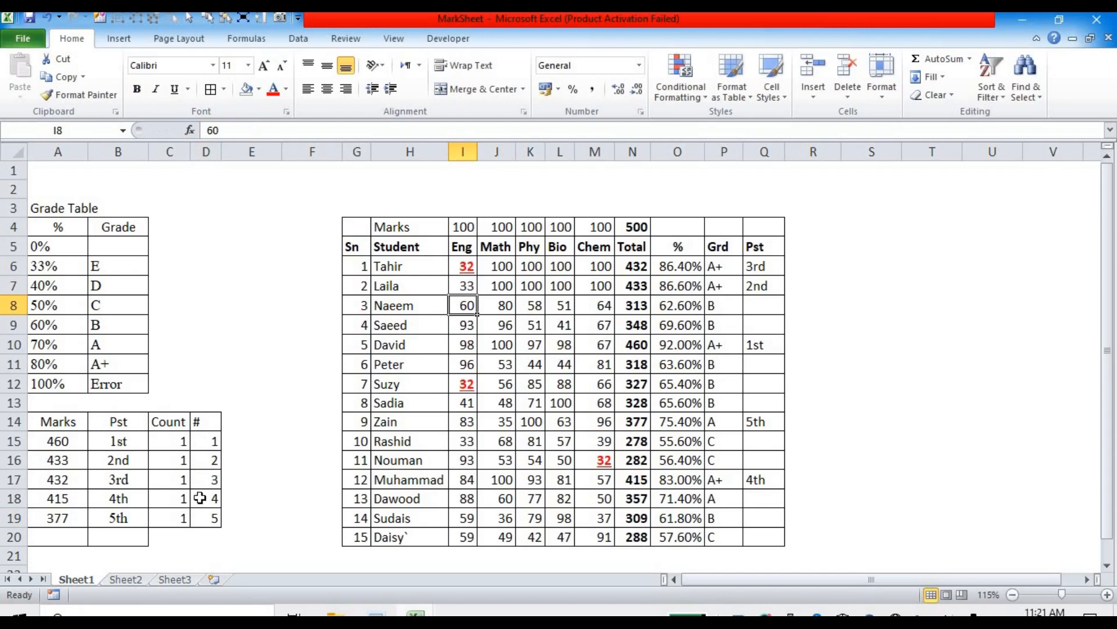
- Test a tie for first place by filling I11:M11 with the marks from the row above
{"action": "left_click", "coordinate": [159, 441]}
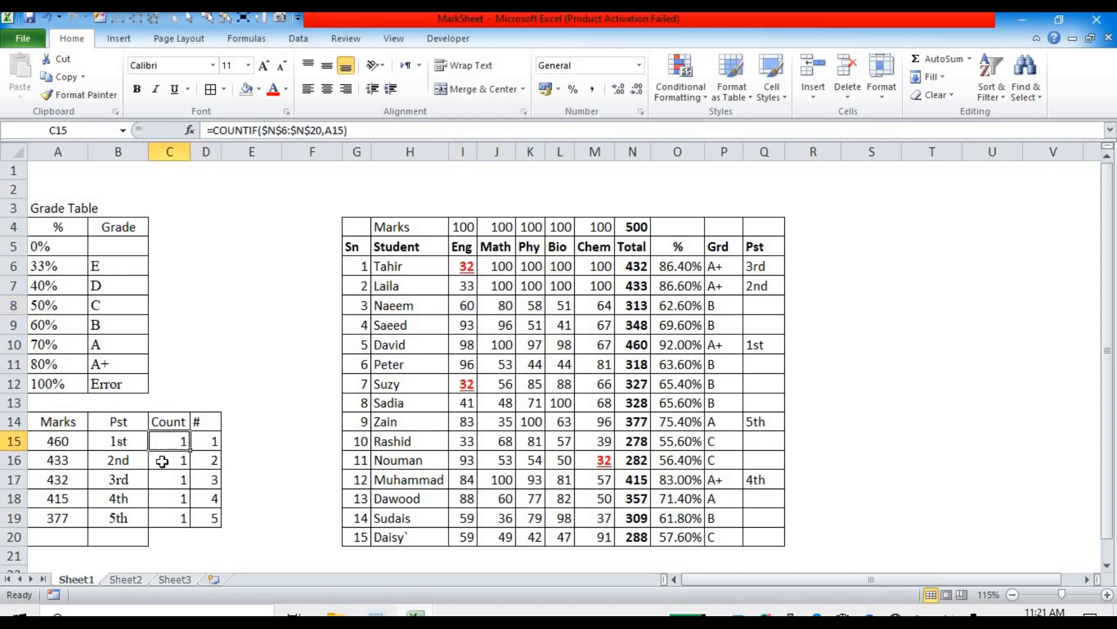
{"action": "left_click", "coordinate": [162, 461]}
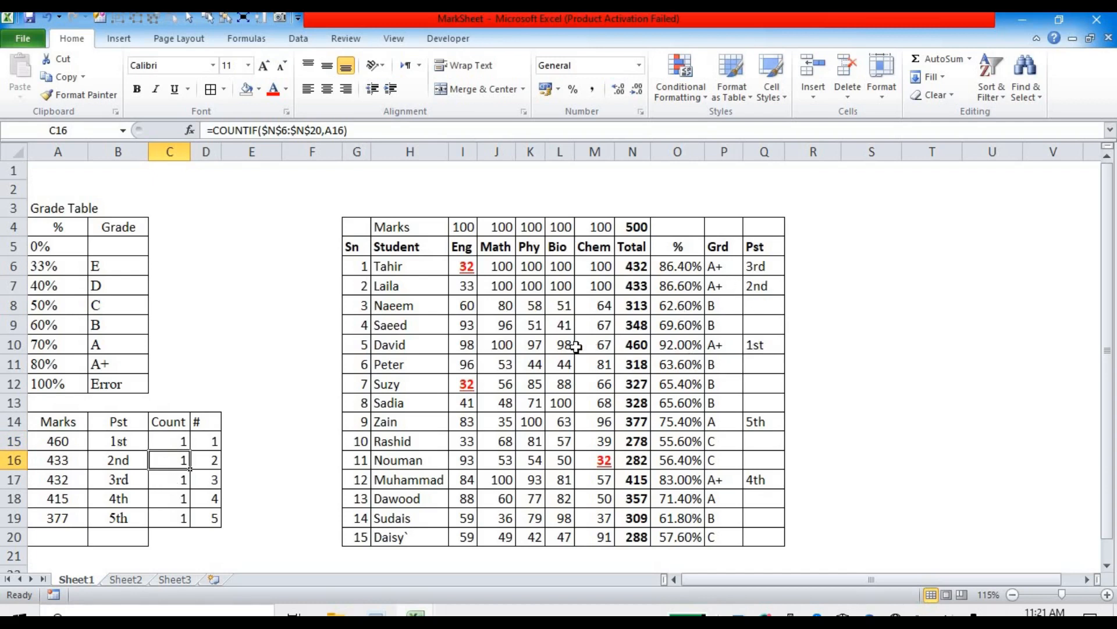
{"action": "left_click_drag", "start_coordinate": [463, 365], "coordinate": [598, 364]}
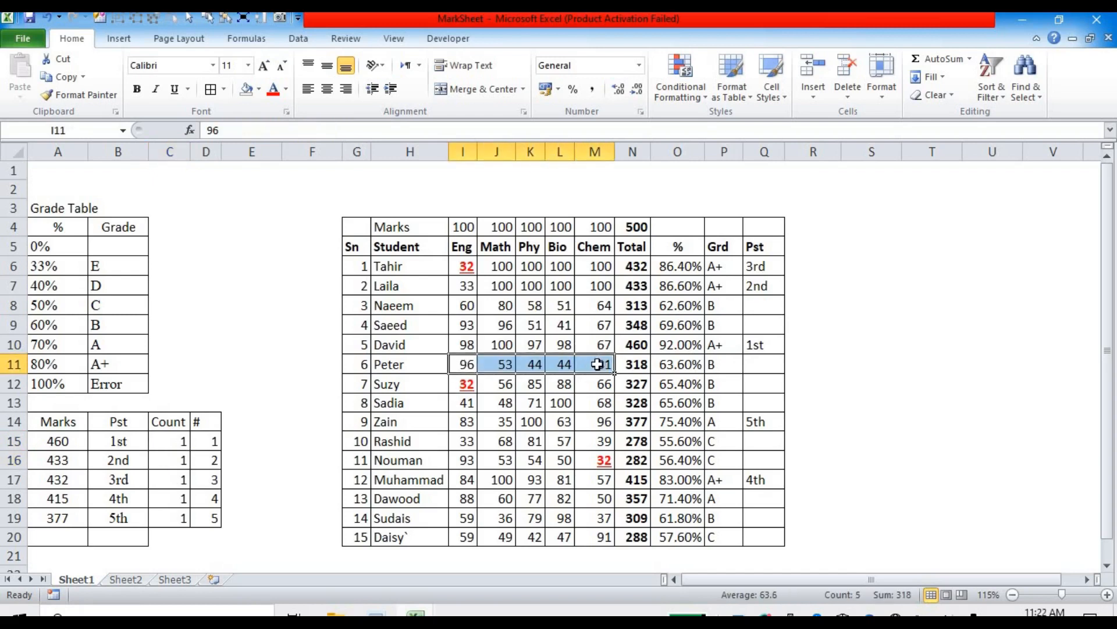
{"action": "key", "text": "ctrl+d"}
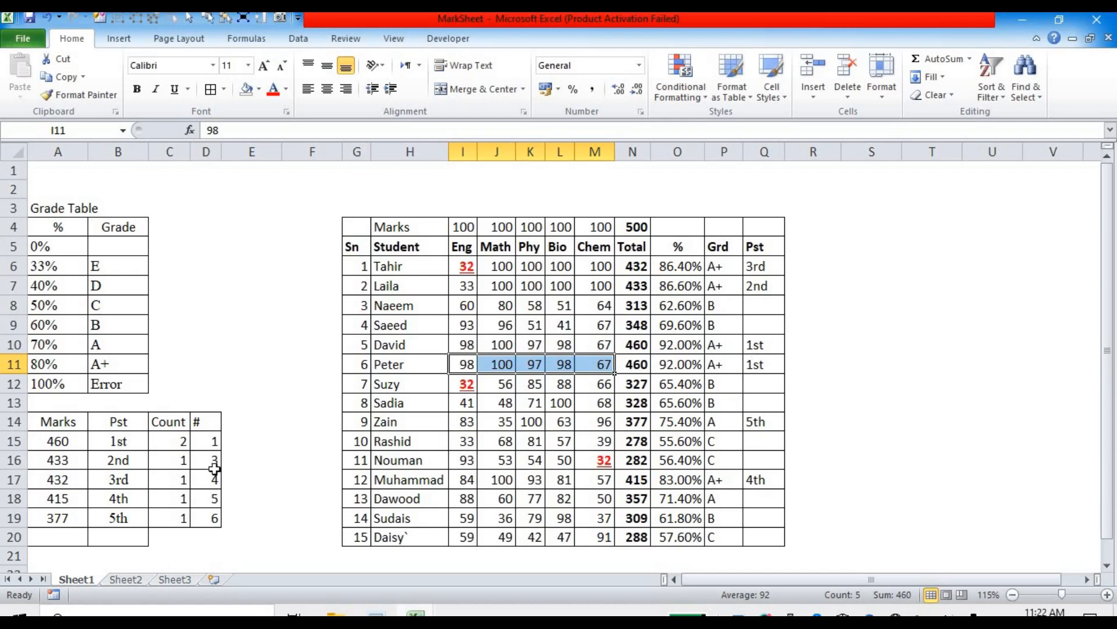
- Inspect the count in C15, the rank in D16 and the LARGE formula in A16 that uses that rank
{"action": "left_click", "coordinate": [163, 441]}
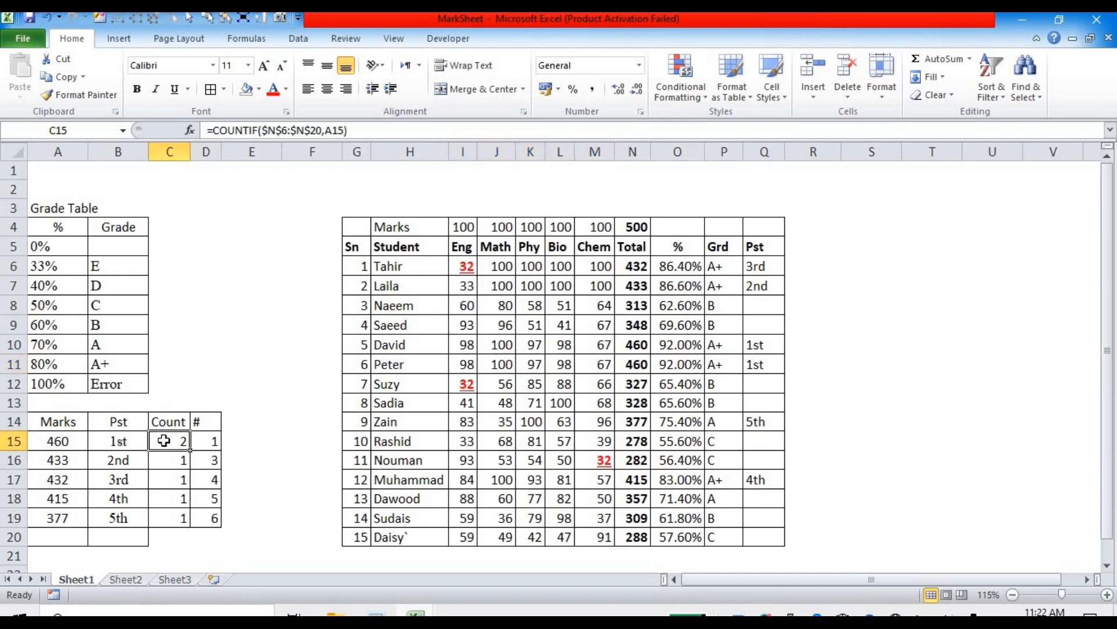
{"action": "left_click", "coordinate": [208, 461]}
{"action": "left_click", "coordinate": [66, 460]}
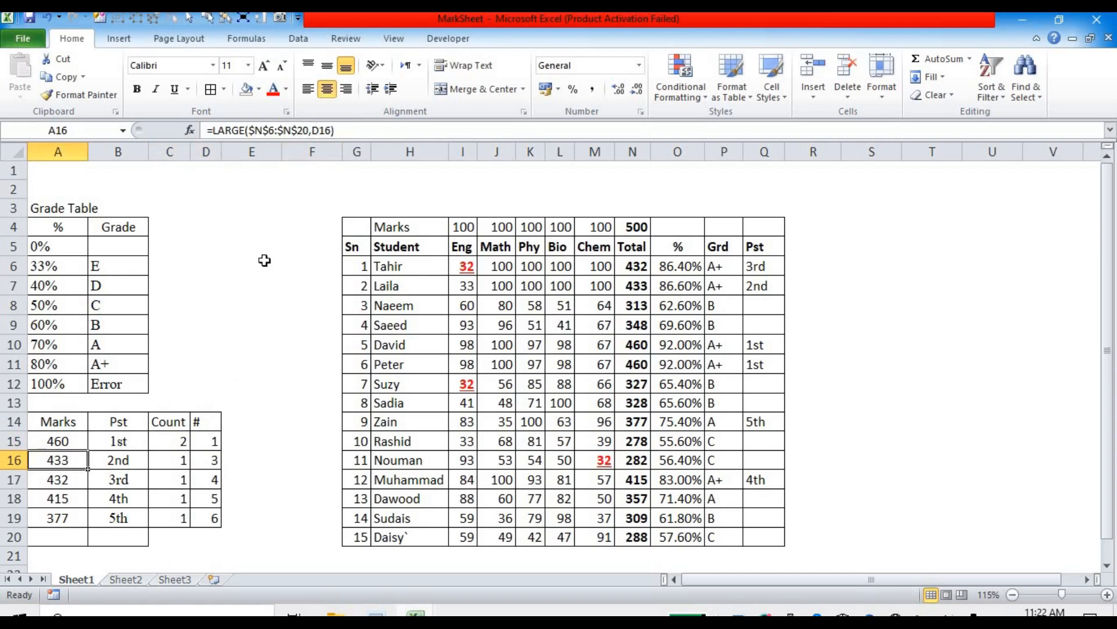
{"action": "left_click", "coordinate": [310, 129]}
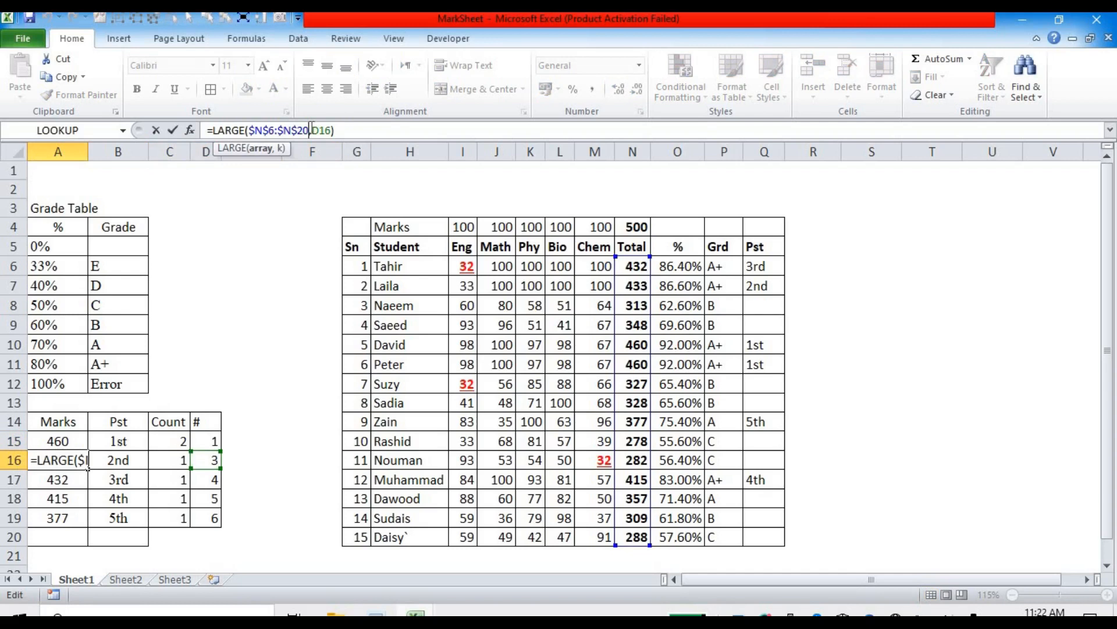
{"action": "key", "text": "Escape"}
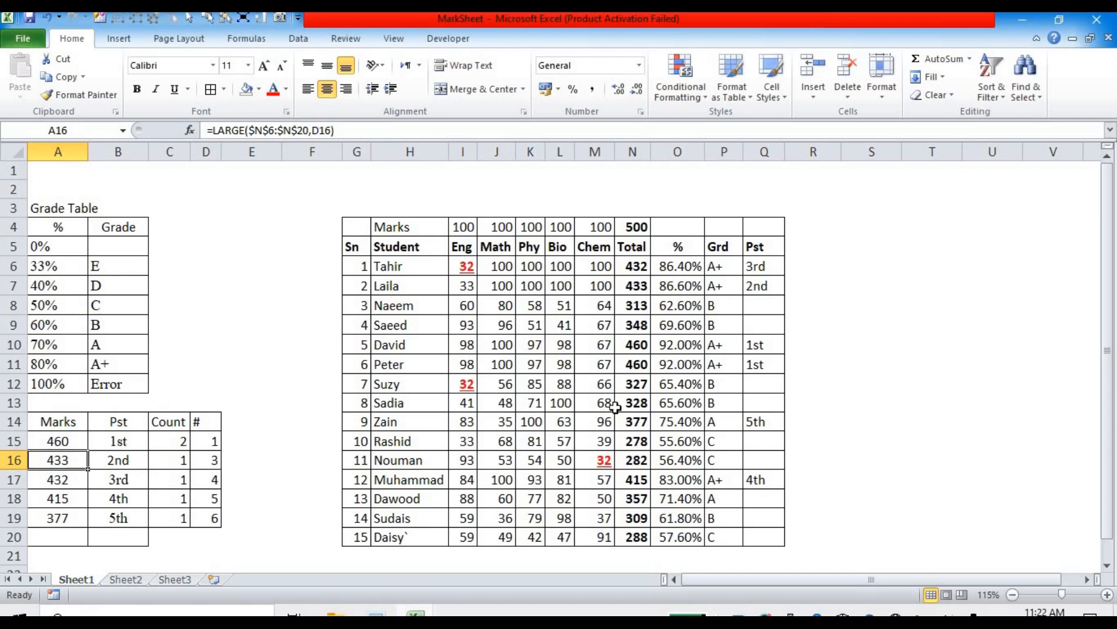
- Test a second-place tie by filling I8:M8 with the marks from row 7, and check the LARGE and rank formulas
{"action": "left_click_drag", "start_coordinate": [464, 309], "coordinate": [594, 310]}
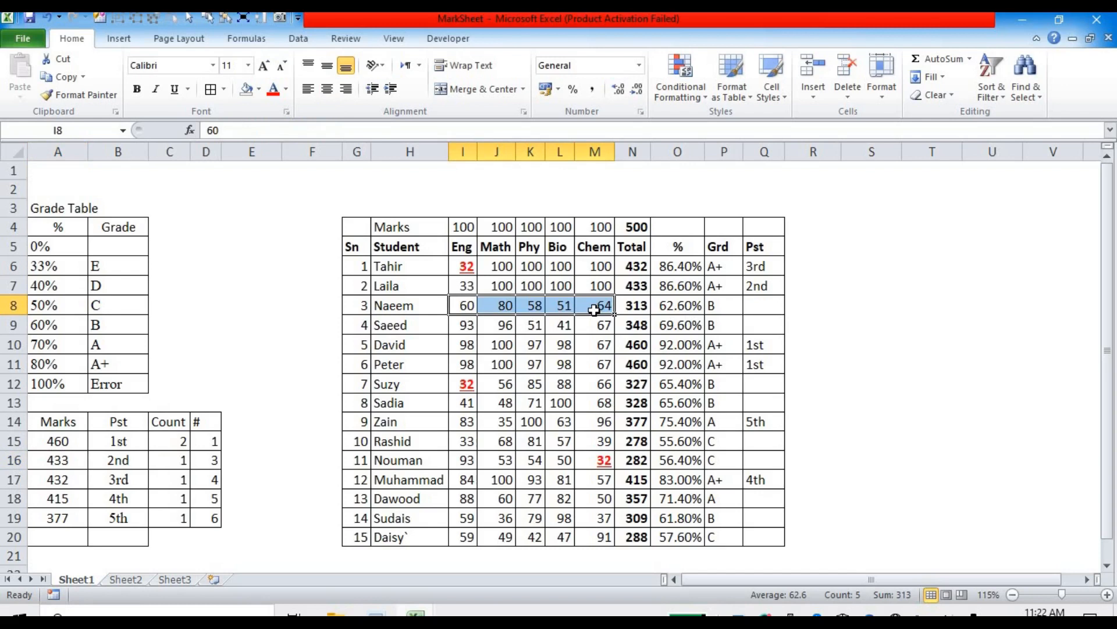
{"action": "key", "text": "ctrl+d"}
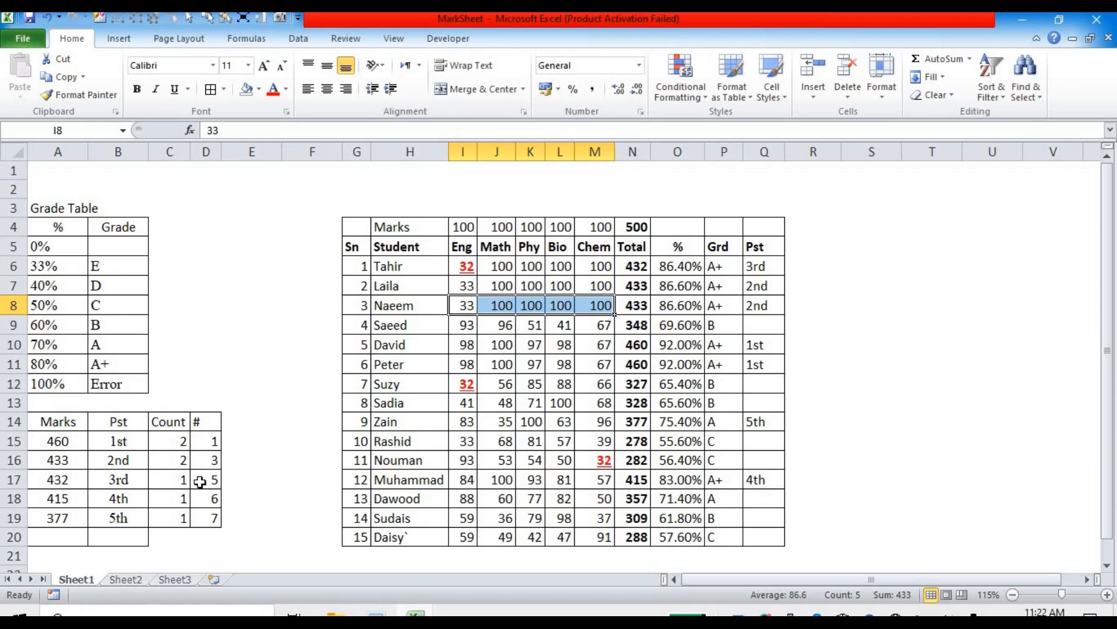
{"action": "left_click", "coordinate": [63, 442]}
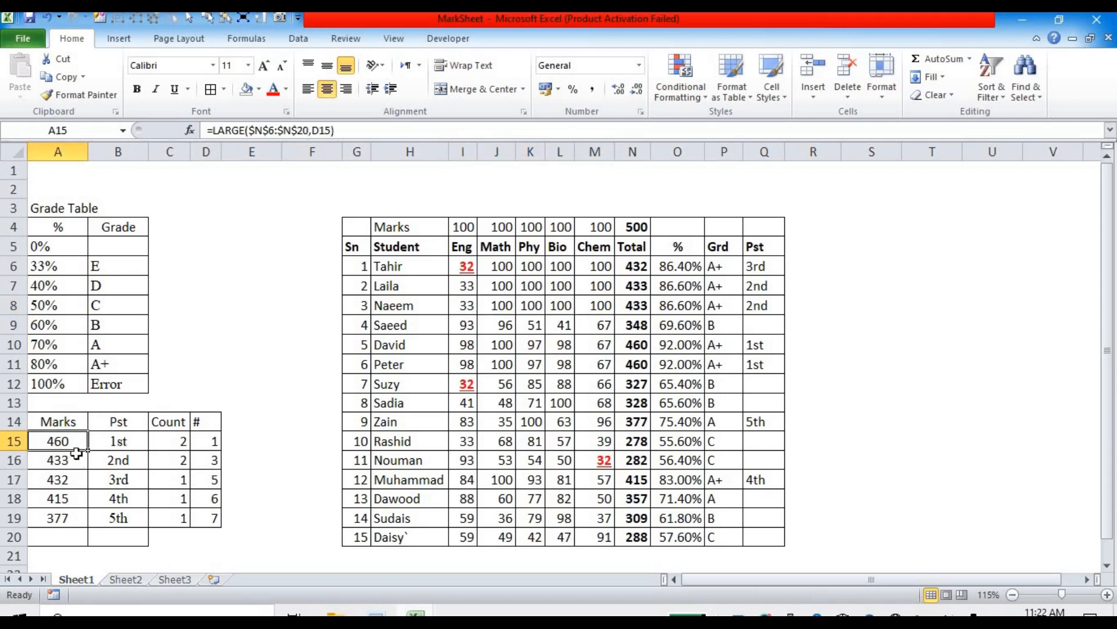
{"action": "left_click", "coordinate": [69, 479]}
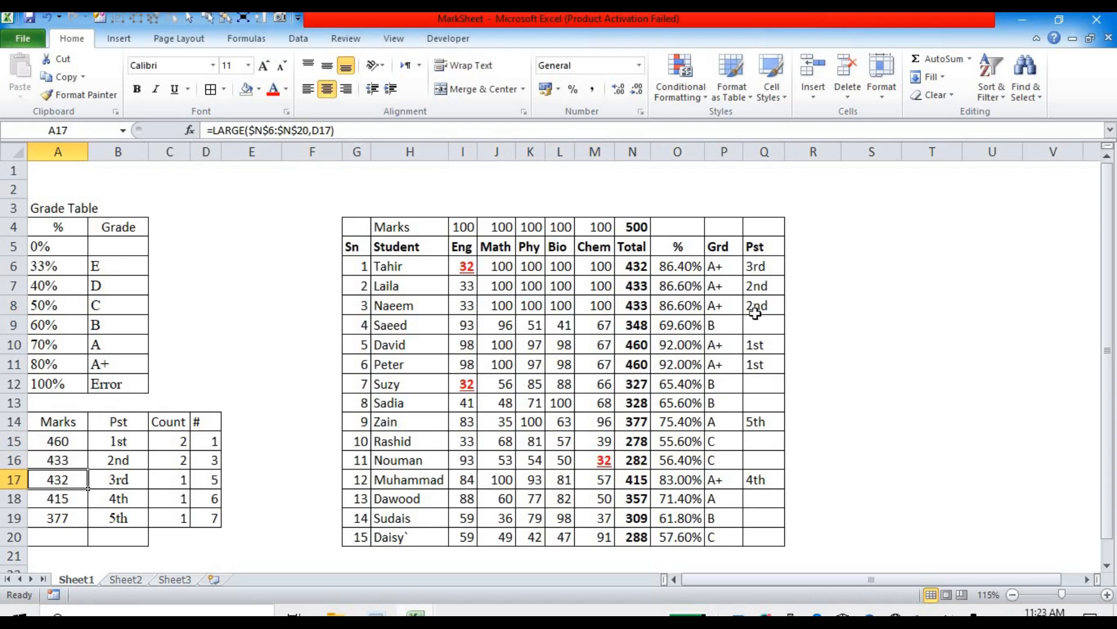
{"action": "left_click", "coordinate": [202, 440]}
{"action": "left_click", "coordinate": [201, 459]}
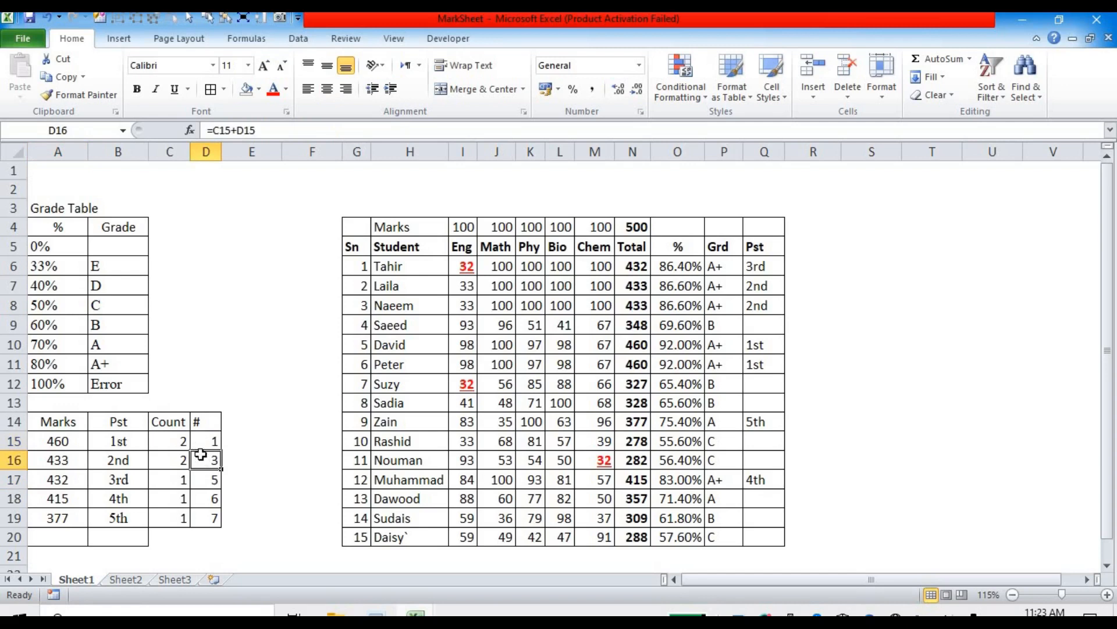
{"action": "left_click", "coordinate": [202, 479]}
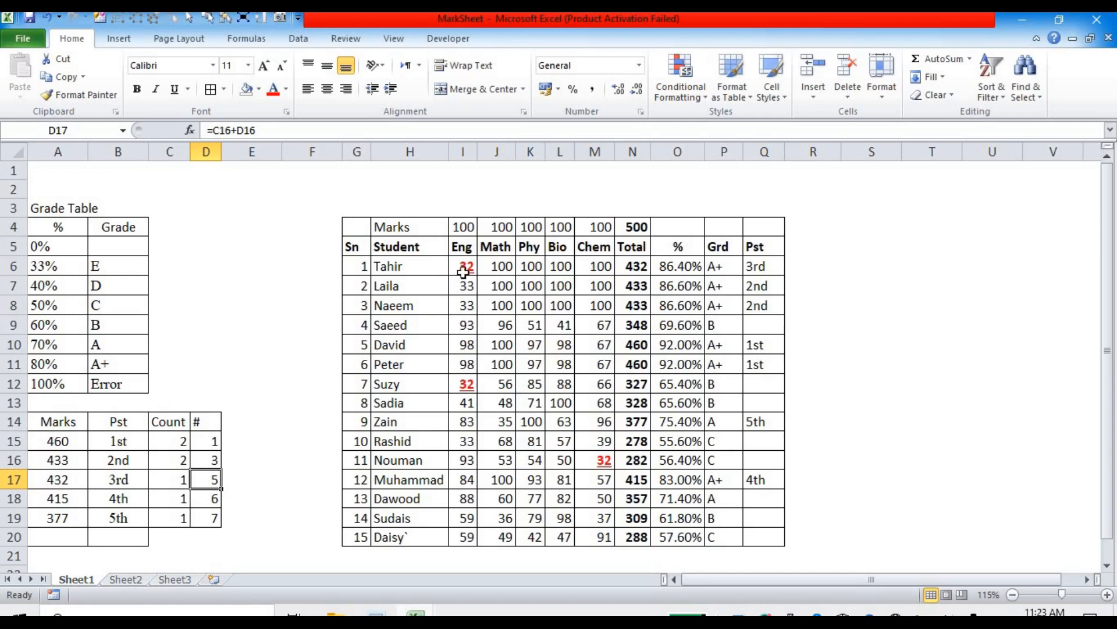
- Copy the marks in I6:M6 and paste them as values into I20:M20 to create a third-place tie
{"action": "left_click_drag", "start_coordinate": [460, 267], "coordinate": [584, 266]}
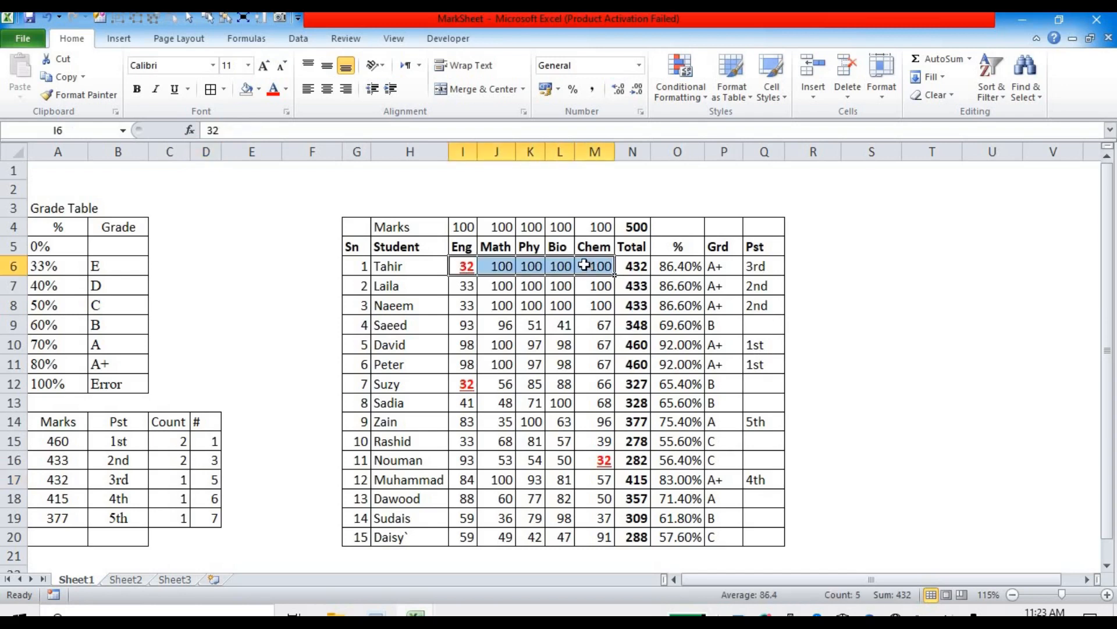
{"action": "key", "text": "ctrl+c"}
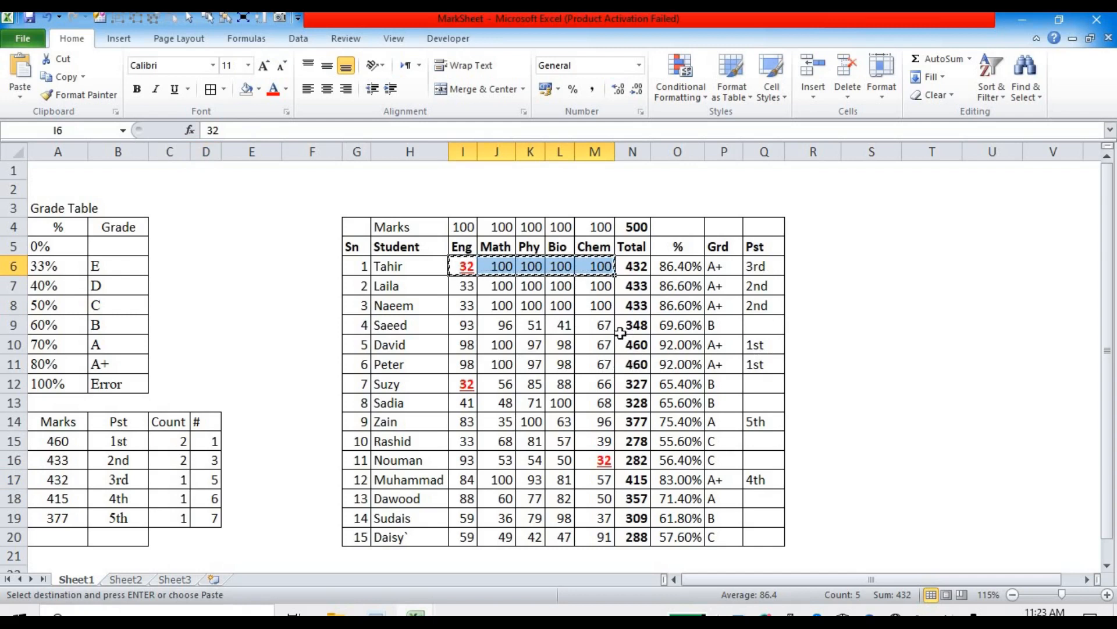
{"action": "left_click", "coordinate": [464, 536]}
{"action": "right_click", "coordinate": [465, 538]}
{"action": "key", "text": "s"}
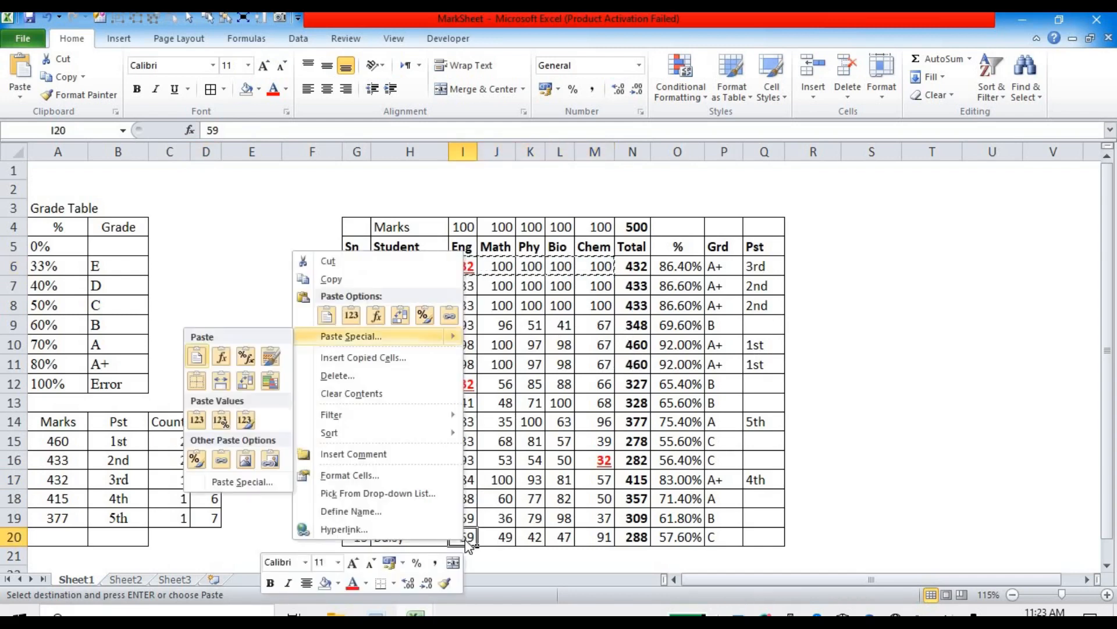
{"action": "key", "text": "v"}
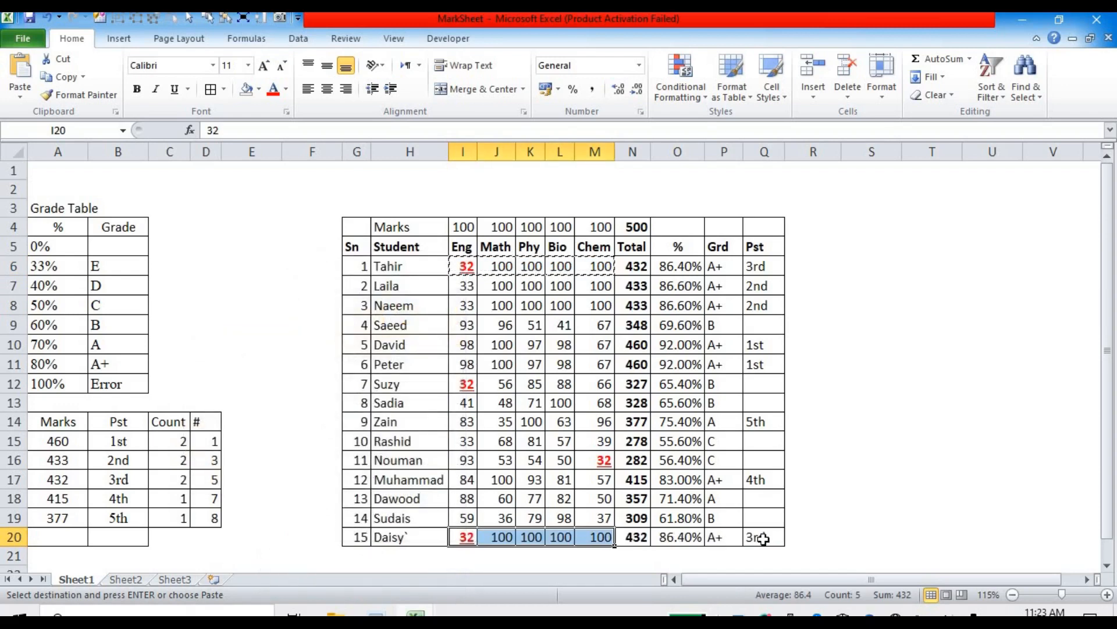
{"action": "key", "text": "Escape"}
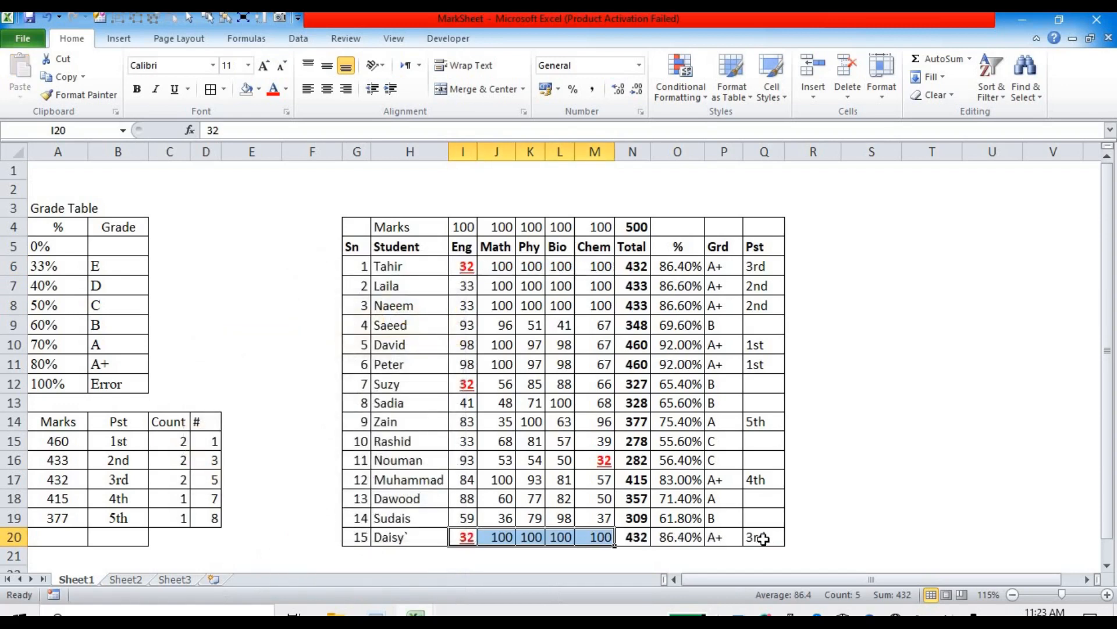
- Check the position lookup formulas in Q20 and Q6 and the COUNTIF formula in C17
{"action": "left_click", "coordinate": [763, 539]}
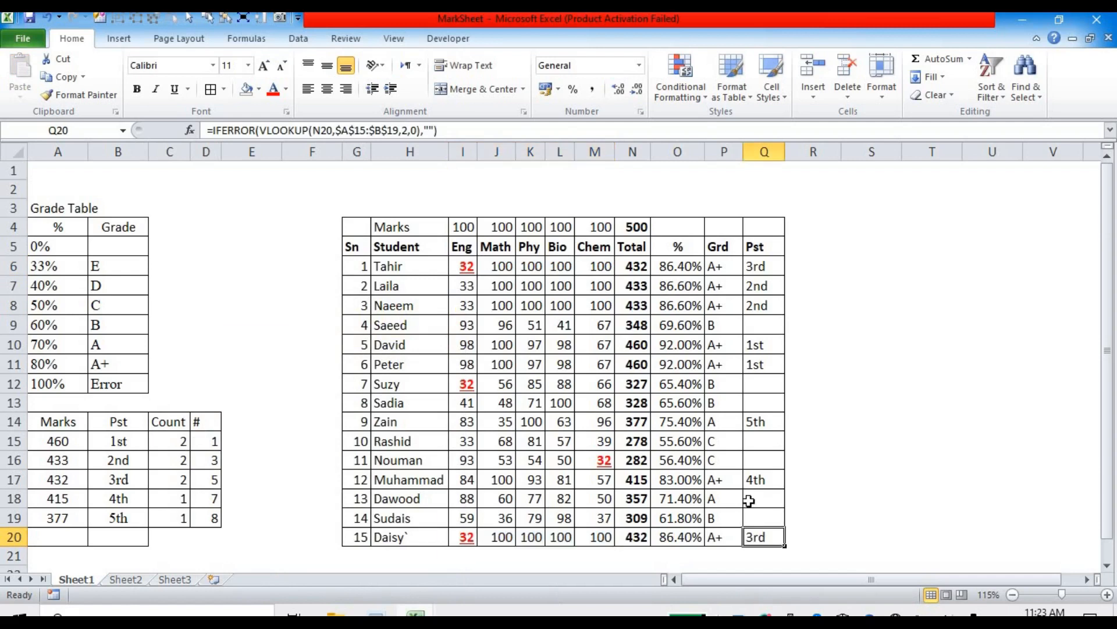
{"action": "left_click", "coordinate": [764, 269]}
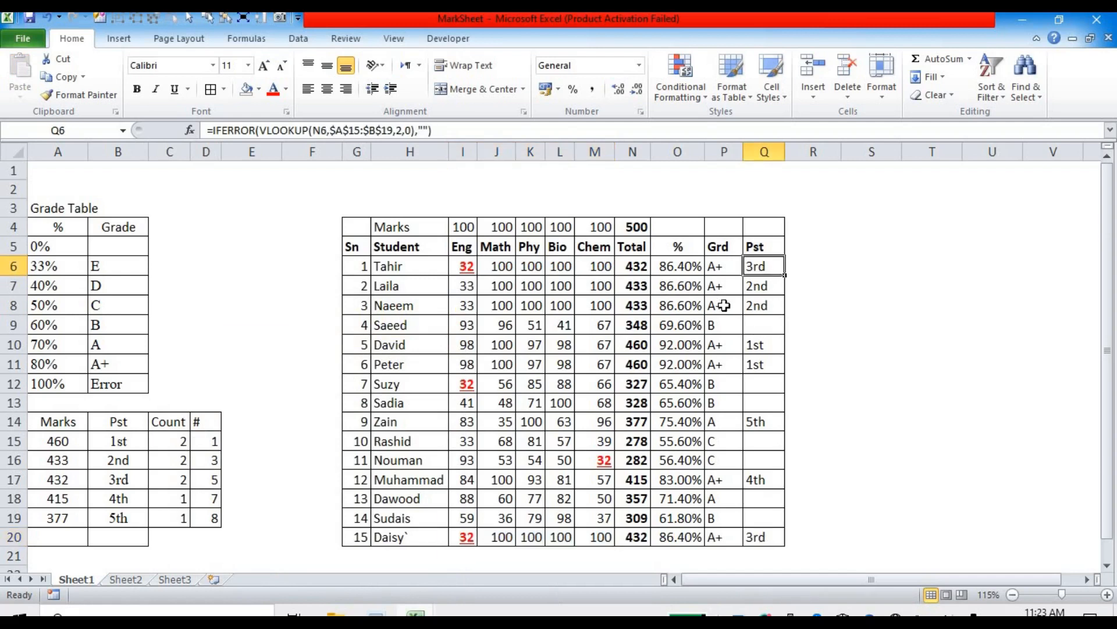
{"action": "left_click", "coordinate": [170, 480]}
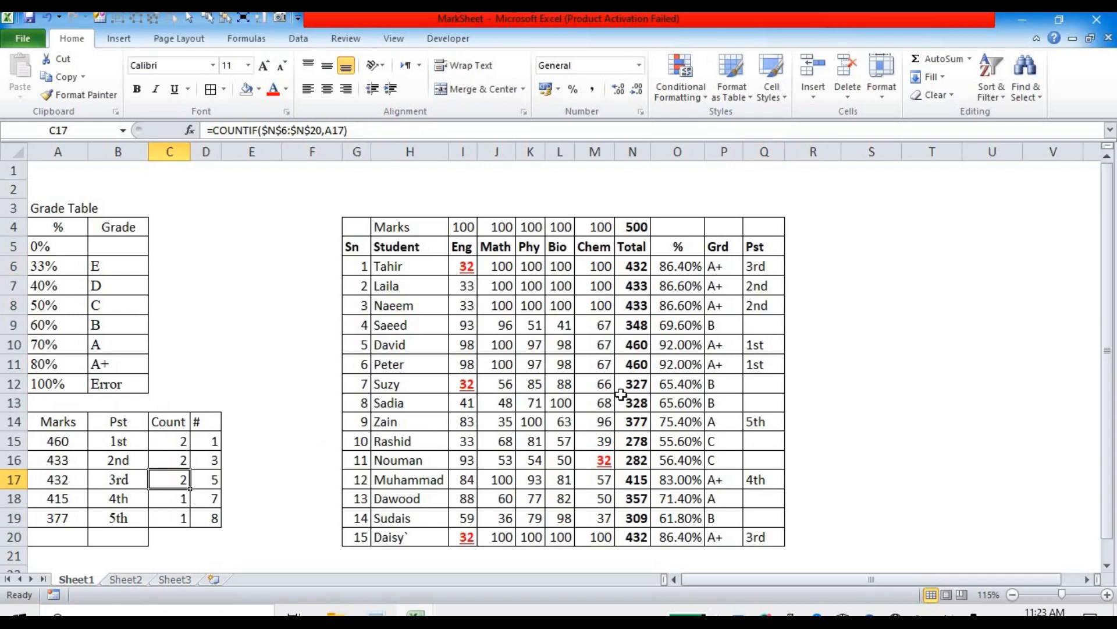
- Set the English mark in I7 to 31
{"action": "left_click", "coordinate": [462, 289]}
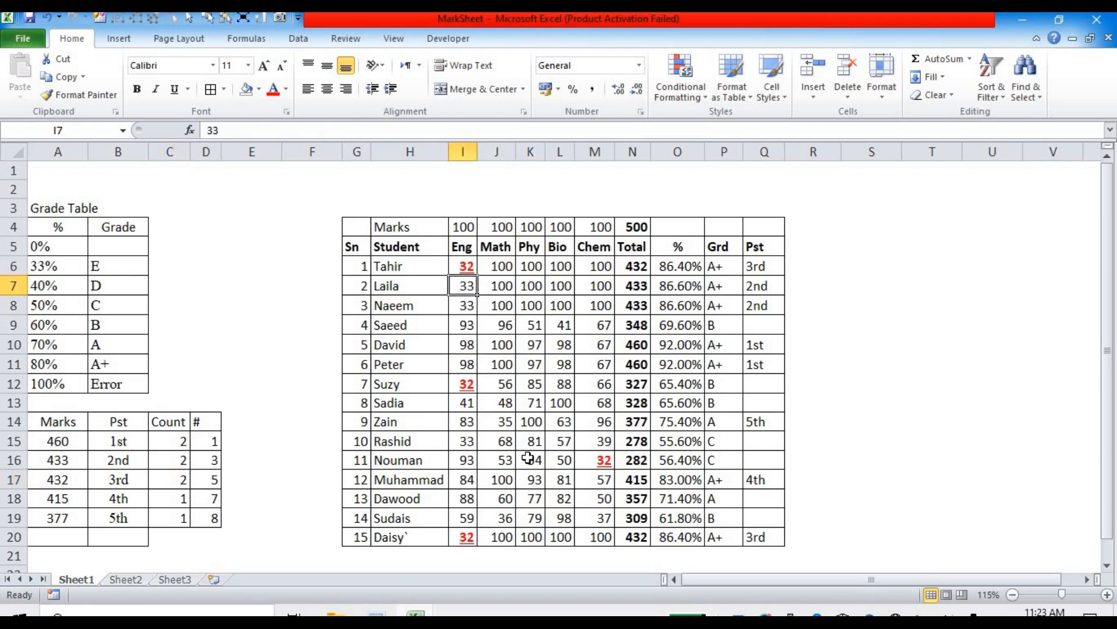
{"action": "type", "text": "31"}
{"action": "key", "text": "Return"}
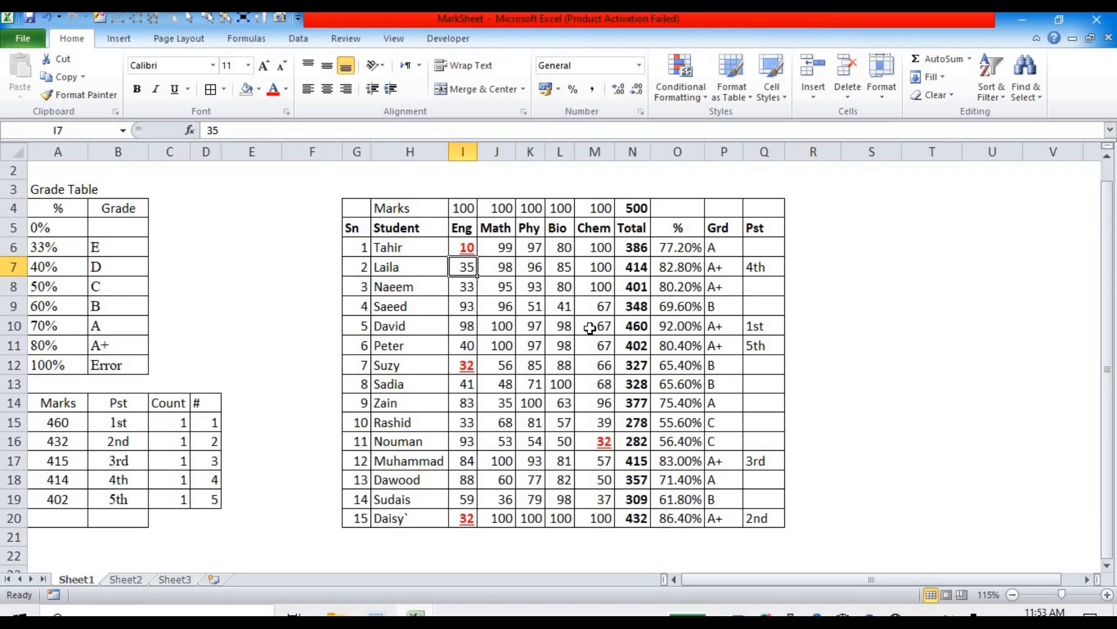
- Examine the English mark in I6 and the grade LOOKUP formula in P6
{"action": "scroll", "coordinate": [589, 327], "scroll_direction": "up", "scroll_amount": 1}
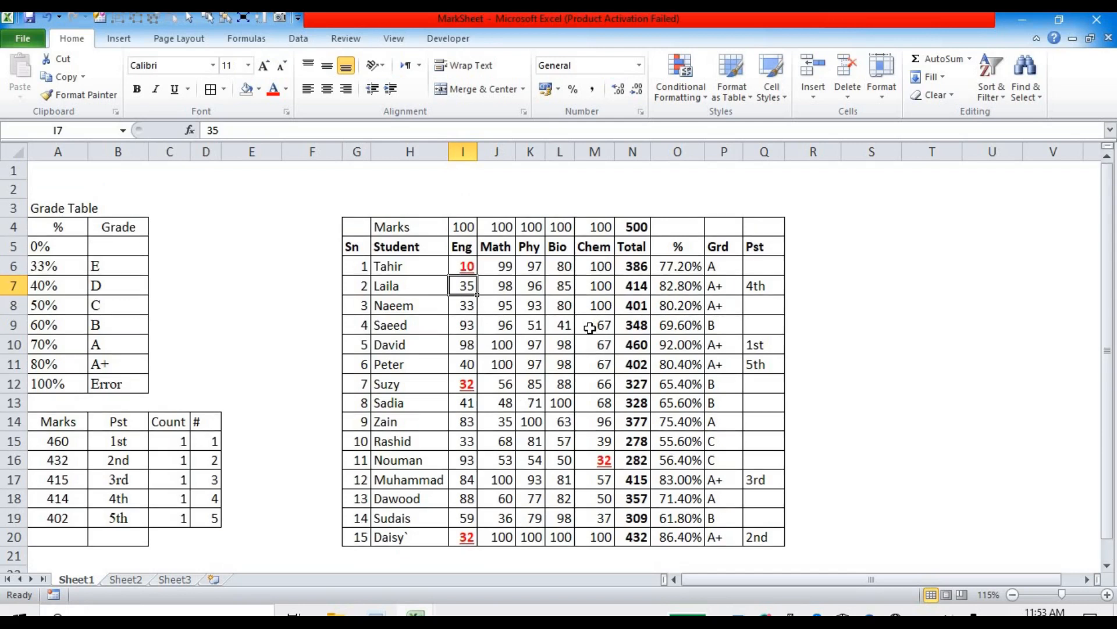
{"action": "left_click", "coordinate": [462, 267]}
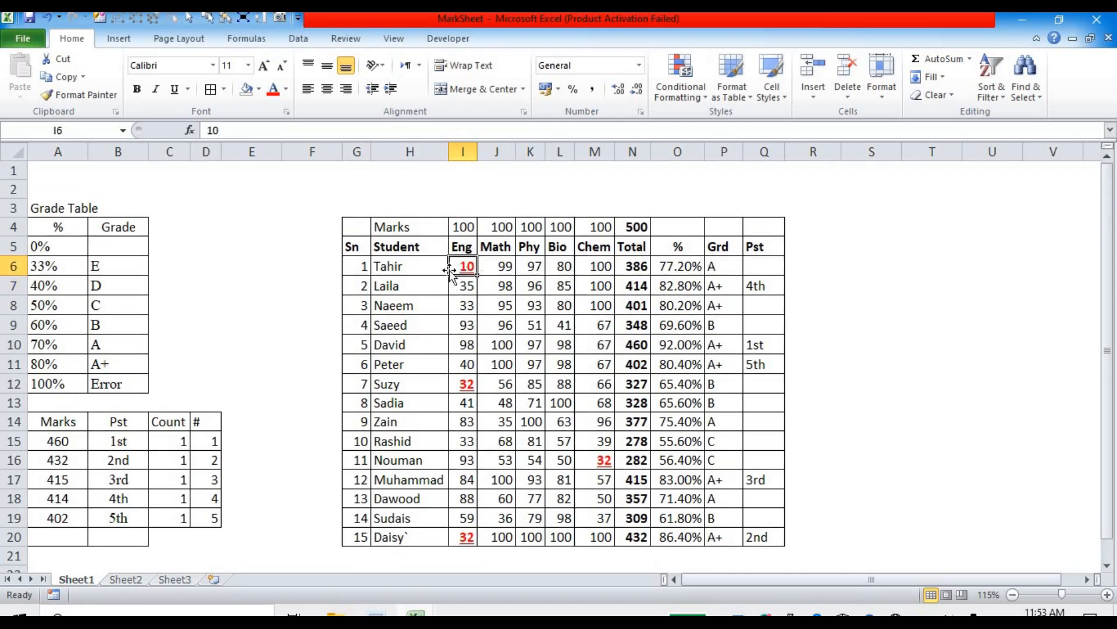
{"action": "double_click", "coordinate": [714, 267]}
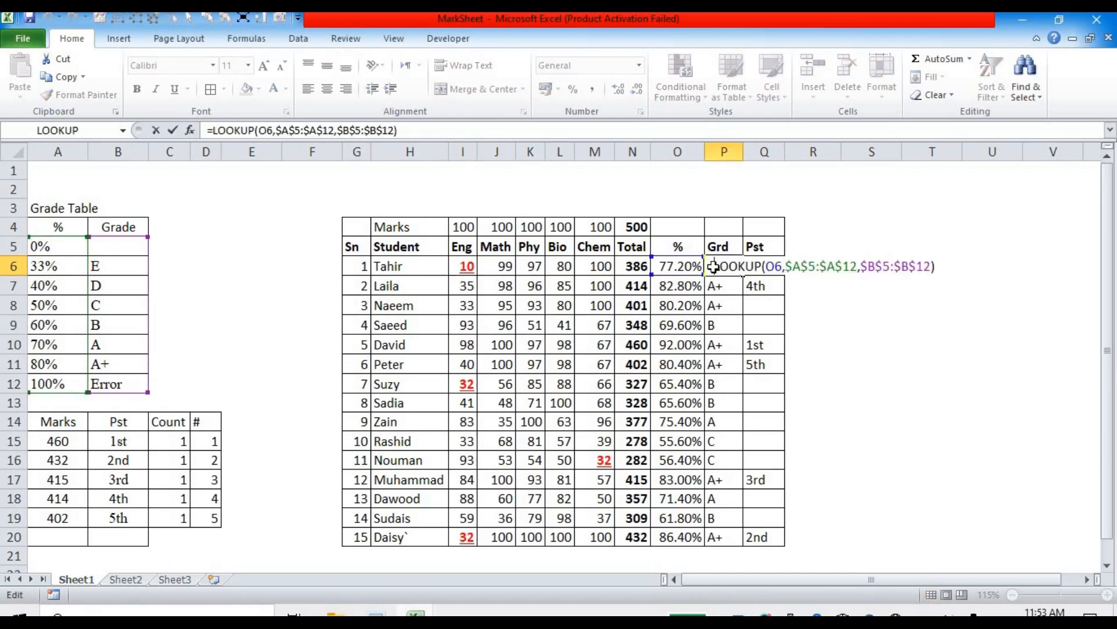
{"action": "key", "text": "Escape"}
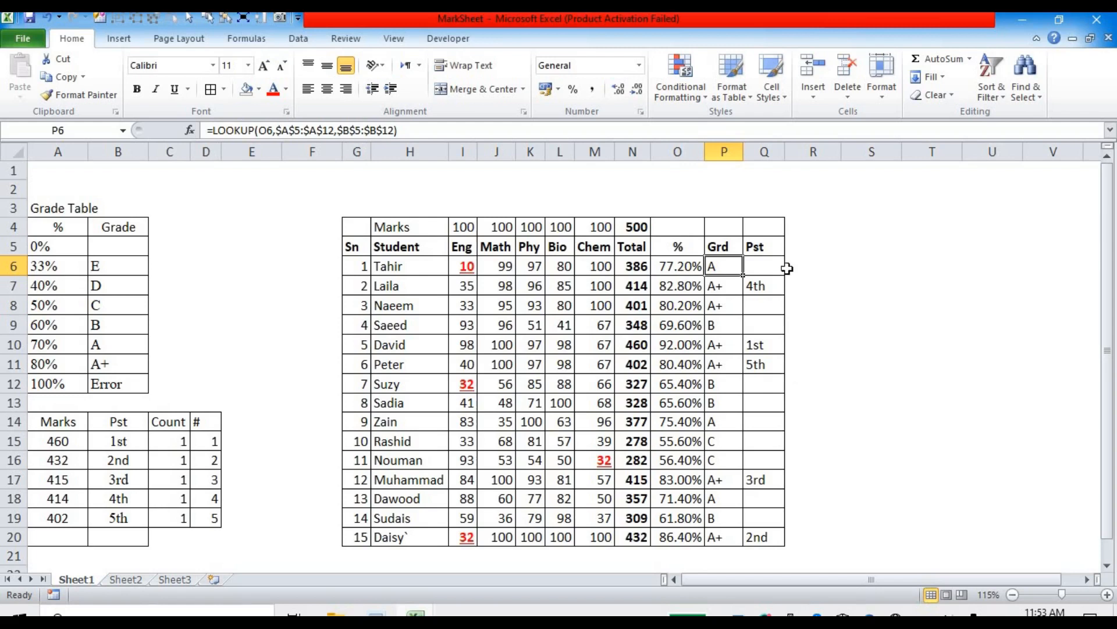
- Enter the heading F.P in R5 as a new column of the mark sheet
{"action": "left_click", "coordinate": [792, 245]}
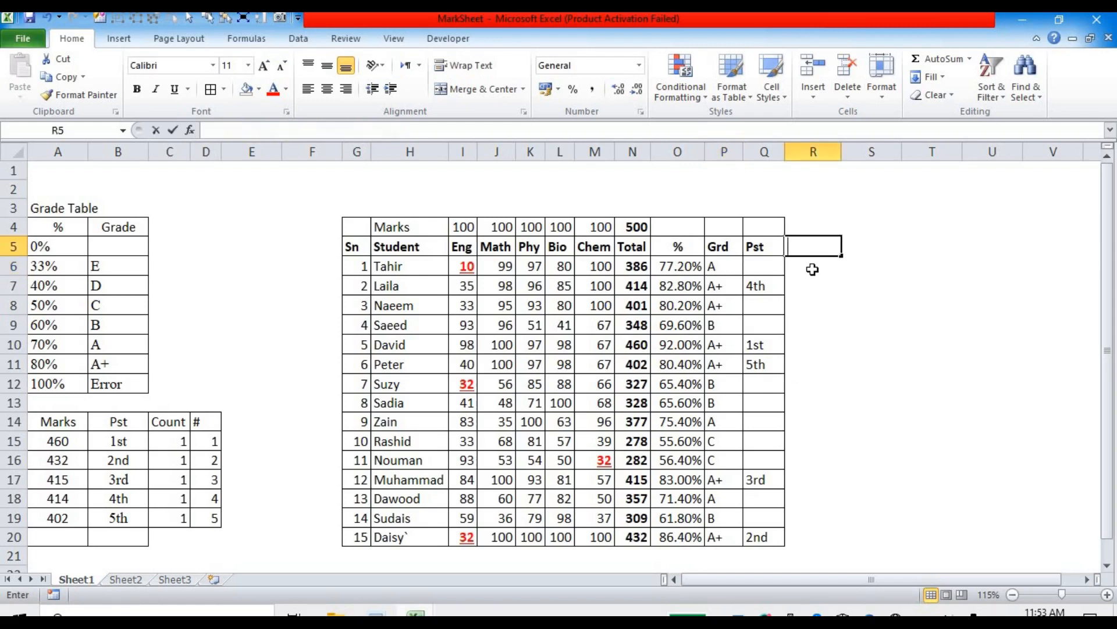
{"action": "type", "text": "F"}
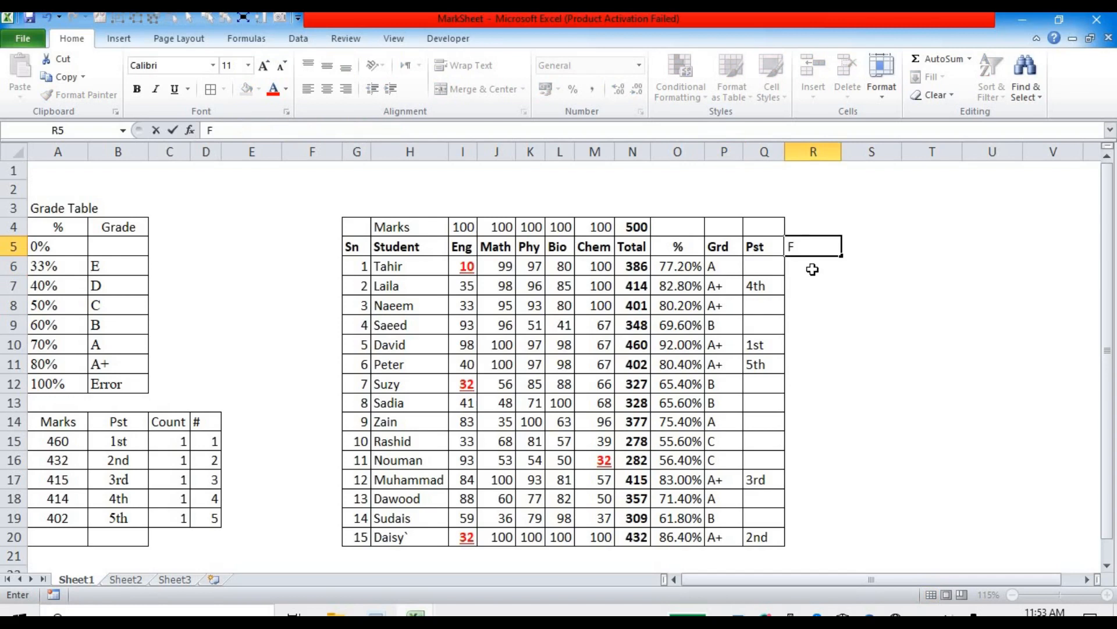
{"action": "key", "text": "BackSpace"}
{"action": "type", "text": "F.P"}
{"action": "key", "text": "Return"}
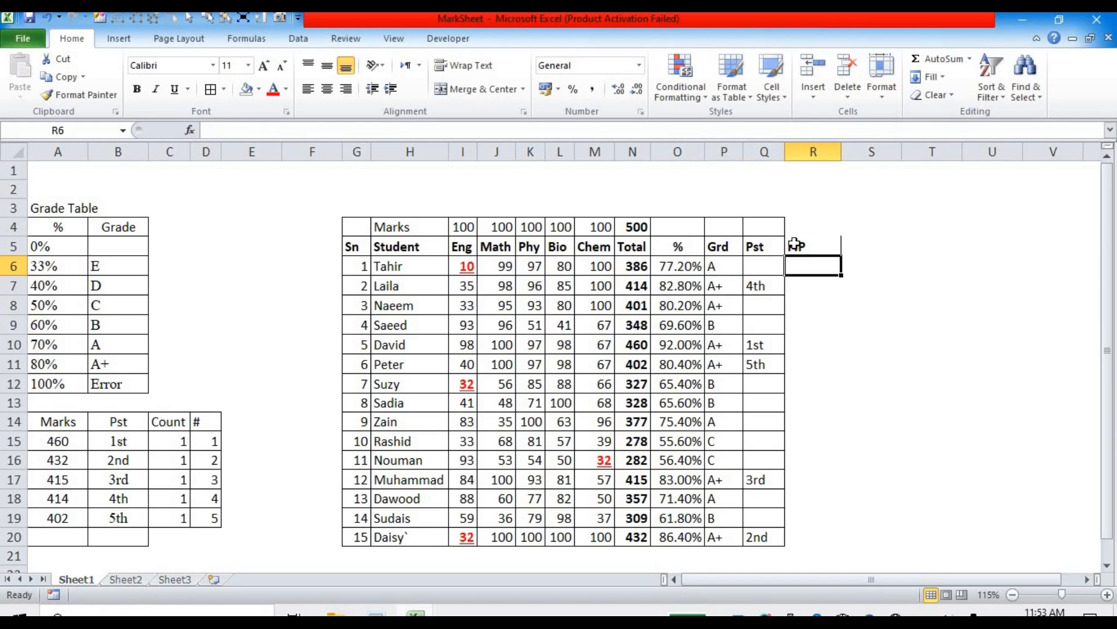
- Apply all borders to R5:R20 and extend the border to R4
{"action": "left_click_drag", "start_coordinate": [795, 247], "coordinate": [794, 536]}
{"action": "left_click", "coordinate": [203, 93]}
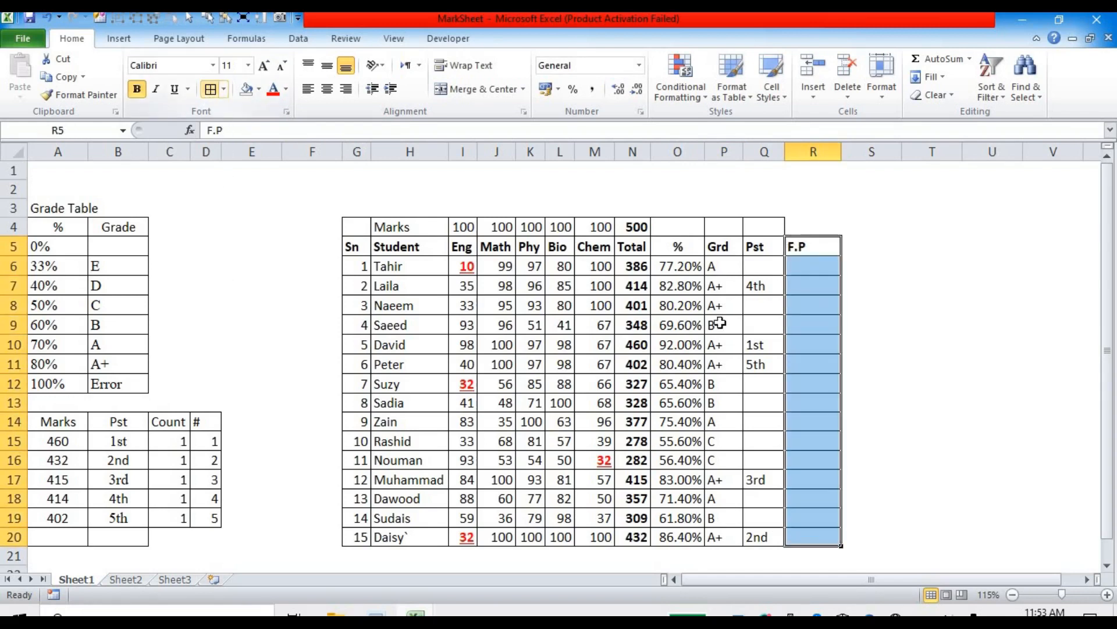
{"action": "left_click", "coordinate": [793, 234]}
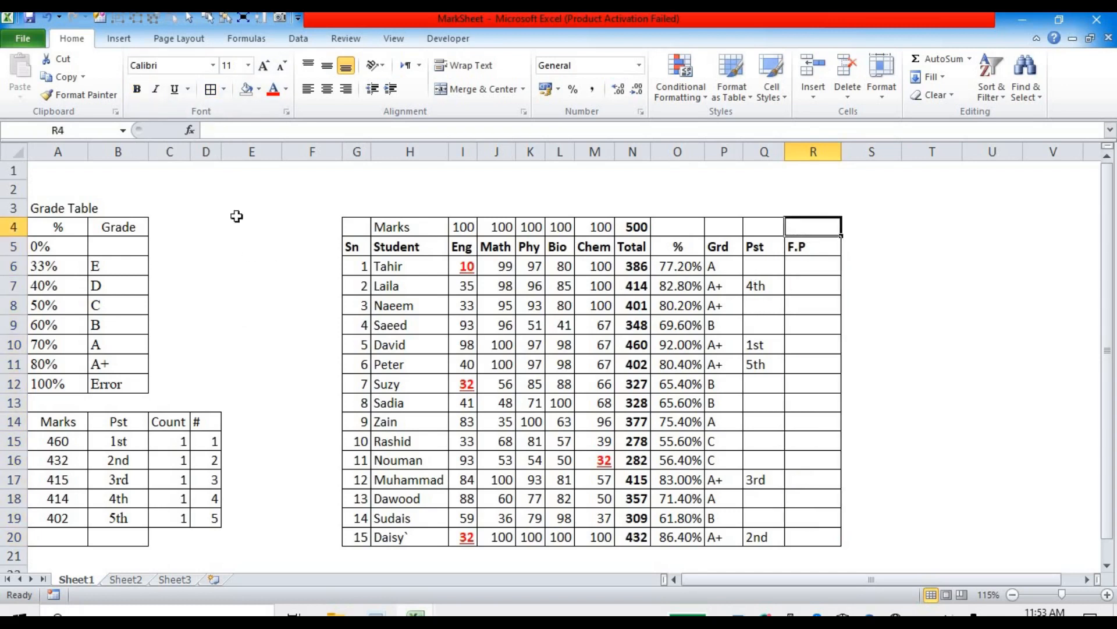
- Narrow column S and enter the heading P/F in S5
{"action": "left_click", "coordinate": [856, 243]}
{"action": "left_click_drag", "start_coordinate": [900, 158], "coordinate": [874, 166]}
{"action": "left_click", "coordinate": [464, 248]}
{"action": "left_click", "coordinate": [872, 244]}
{"action": "left_click", "coordinate": [912, 243]}
{"action": "left_click", "coordinate": [859, 243]}
{"action": "type", "text": "Paa"}
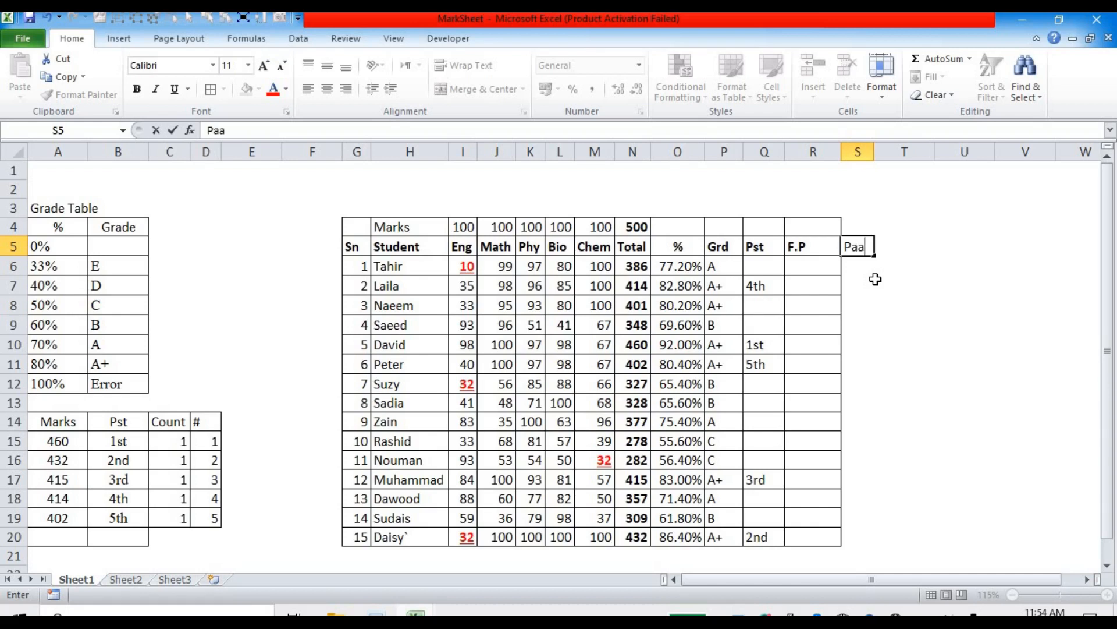
{"action": "key", "text": "BackSpace"}
{"action": "key", "text": "BackSpace"}
{"action": "type", "text": "/F"}
{"action": "key", "text": "Return"}
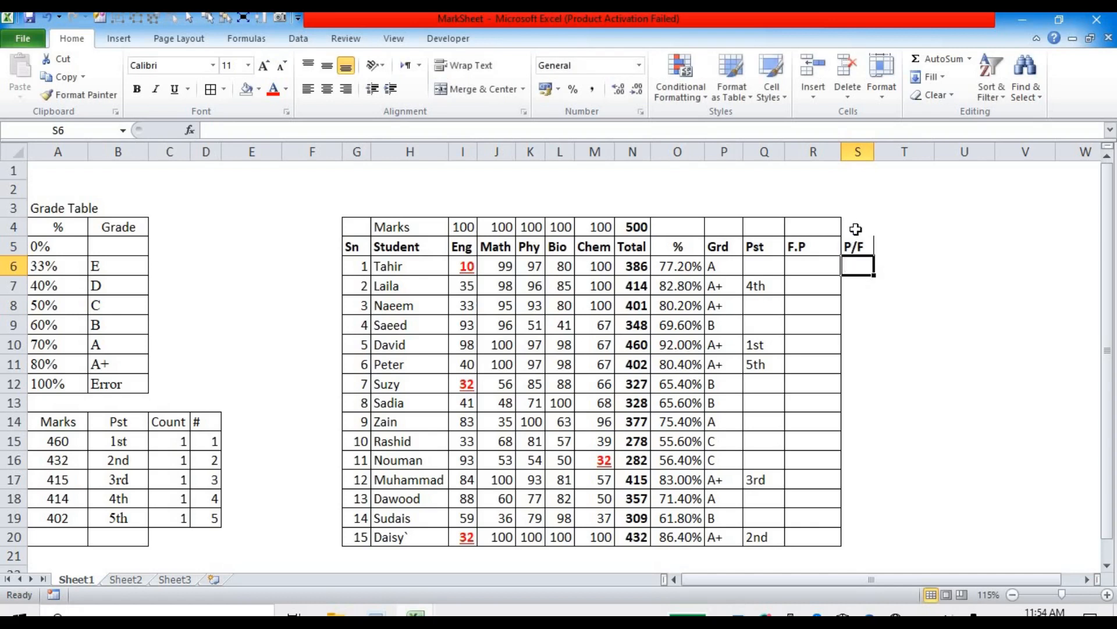
- Apply all borders to S4:S20
{"action": "left_click_drag", "start_coordinate": [854, 228], "coordinate": [853, 536]}
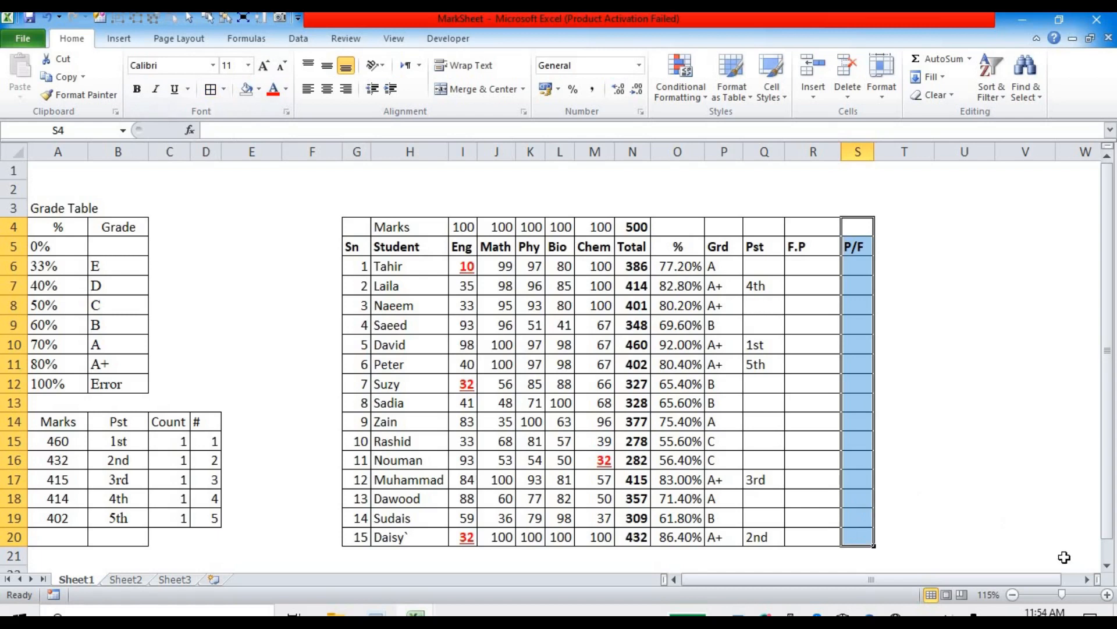
- Enter the numbers 1 to 5 across U5:Y5 as column headers
{"action": "left_click", "coordinate": [912, 249]}
{"action": "left_click", "coordinate": [946, 250]}
{"action": "type", "text": "1"}
{"action": "key", "text": "Tab"}
{"action": "type", "text": "2"}
{"action": "key", "text": "Tab"}
{"action": "type", "text": "3"}
{"action": "key", "text": "Tab"}
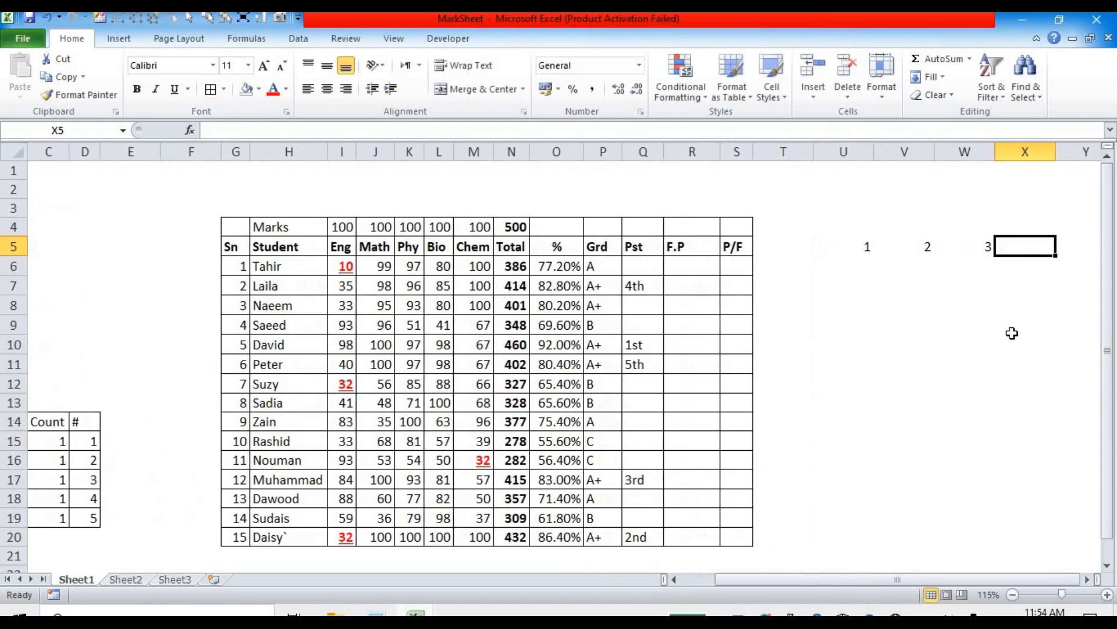
{"action": "type", "text": "4"}
{"action": "key", "text": "Tab"}
{"action": "type", "text": "5"}
{"action": "key", "text": "Tab"}
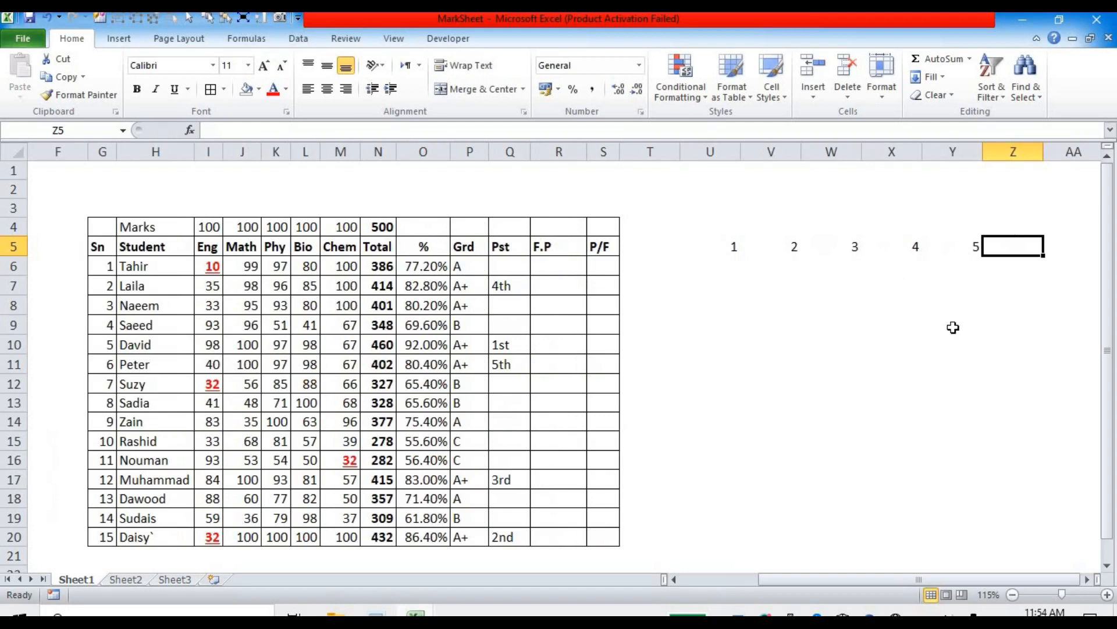
- Narrow columns U to Y and apply all borders to U5:Y20
{"action": "left_click_drag", "start_coordinate": [712, 151], "coordinate": [937, 152]}
{"action": "left_click_drag", "start_coordinate": [689, 247], "coordinate": [743, 538]}
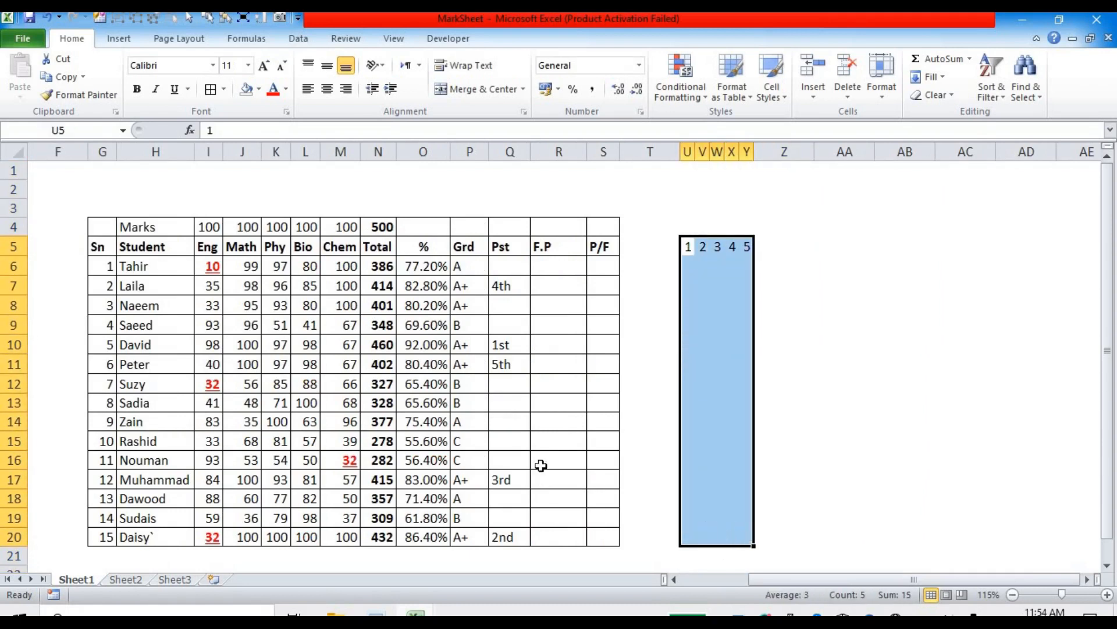
{"action": "left_click", "coordinate": [211, 88]}
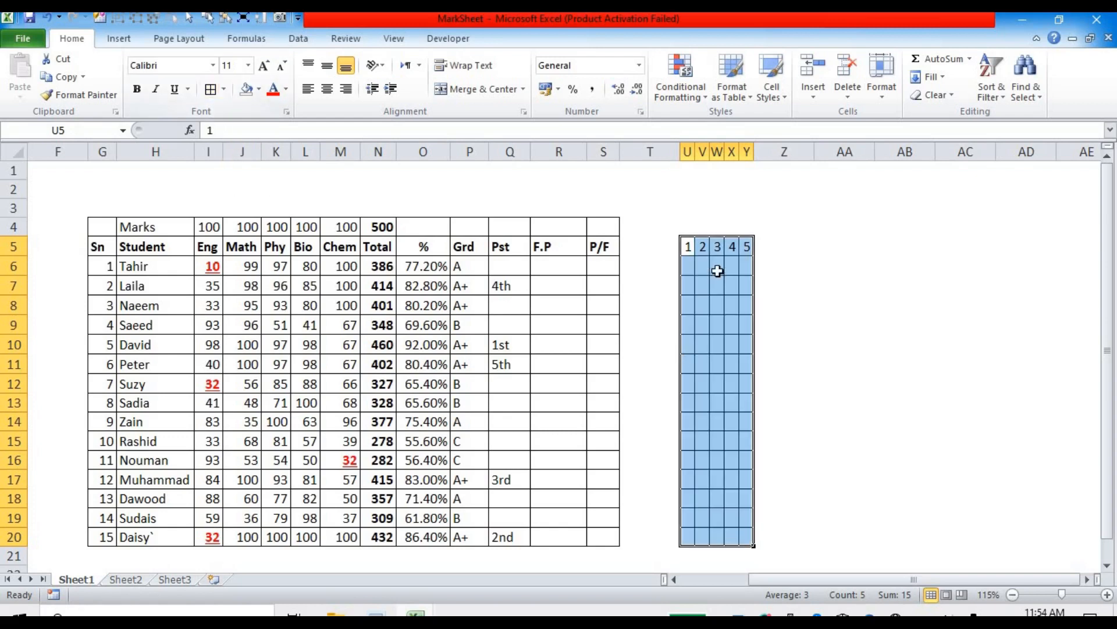
- Enter the title Helper Column in U4 above the numbered headers
{"action": "left_click", "coordinate": [691, 226]}
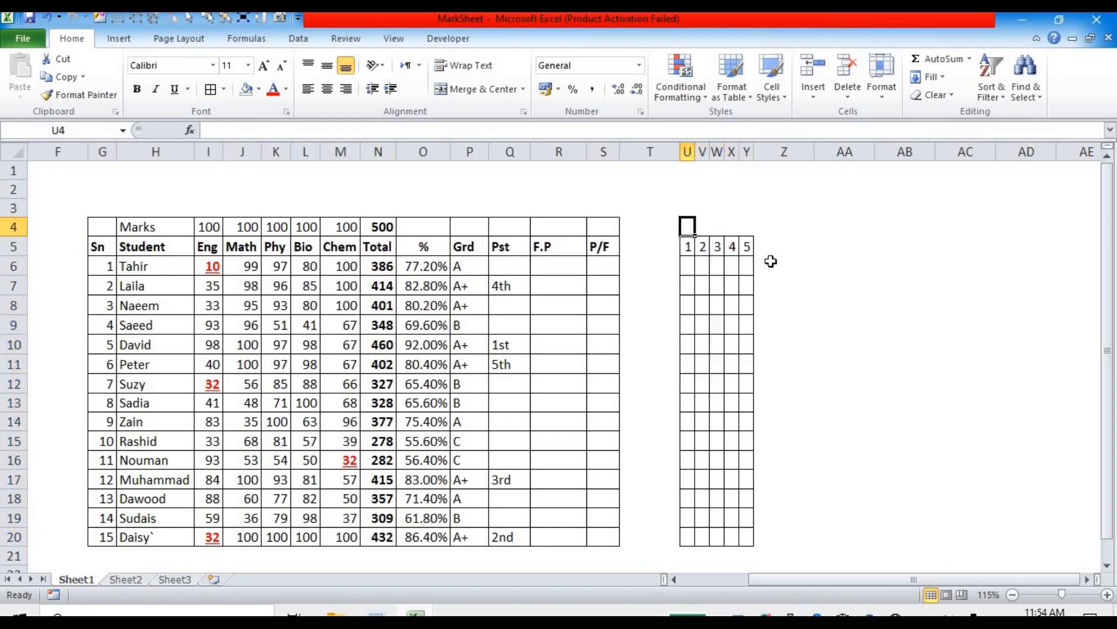
{"action": "type", "text": "Helper Colum"}
{"action": "key", "text": "BackSpace"}
{"action": "key", "text": "BackSpace"}
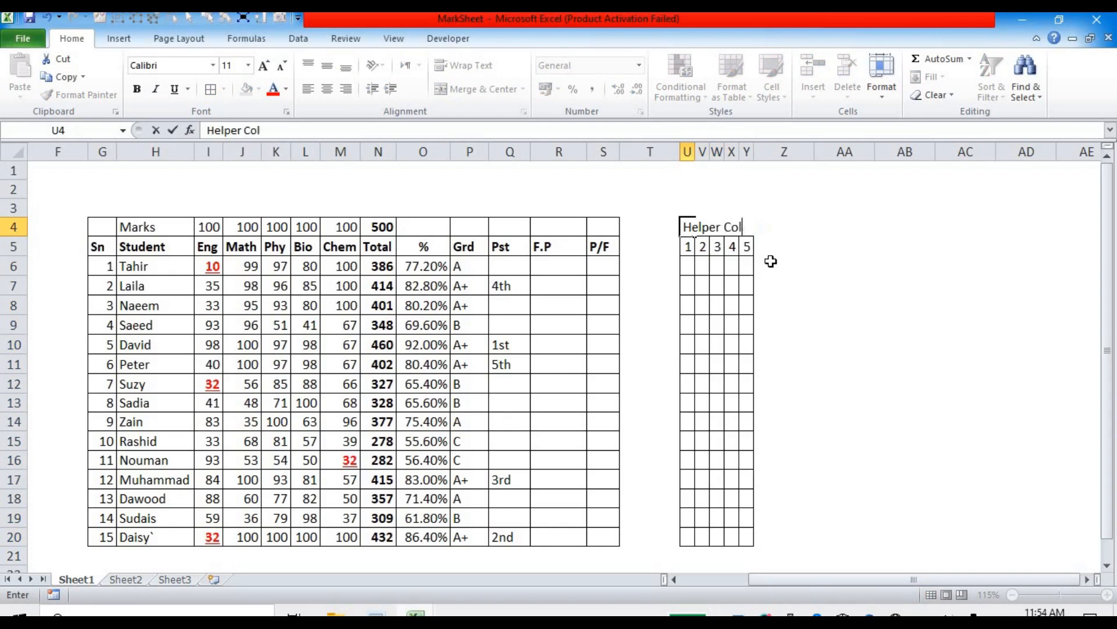
{"action": "type", "text": "umn"}
{"action": "key", "text": "Return"}
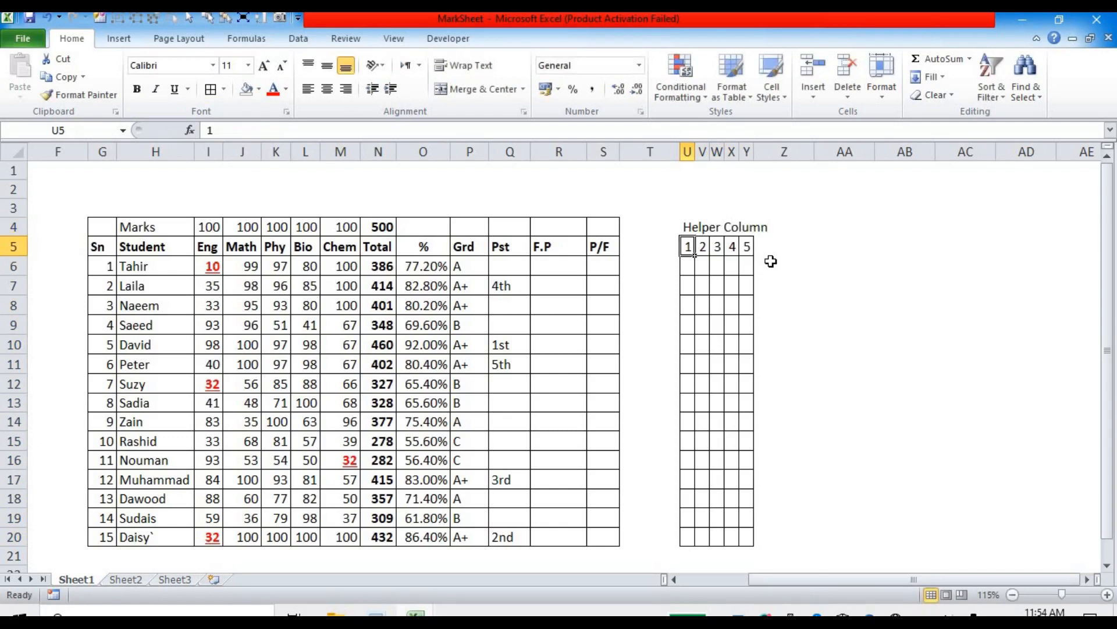
- Enter the formula =I6/$I$4 in U6 and format the cell as a percentage
{"action": "left_click", "coordinate": [688, 269]}
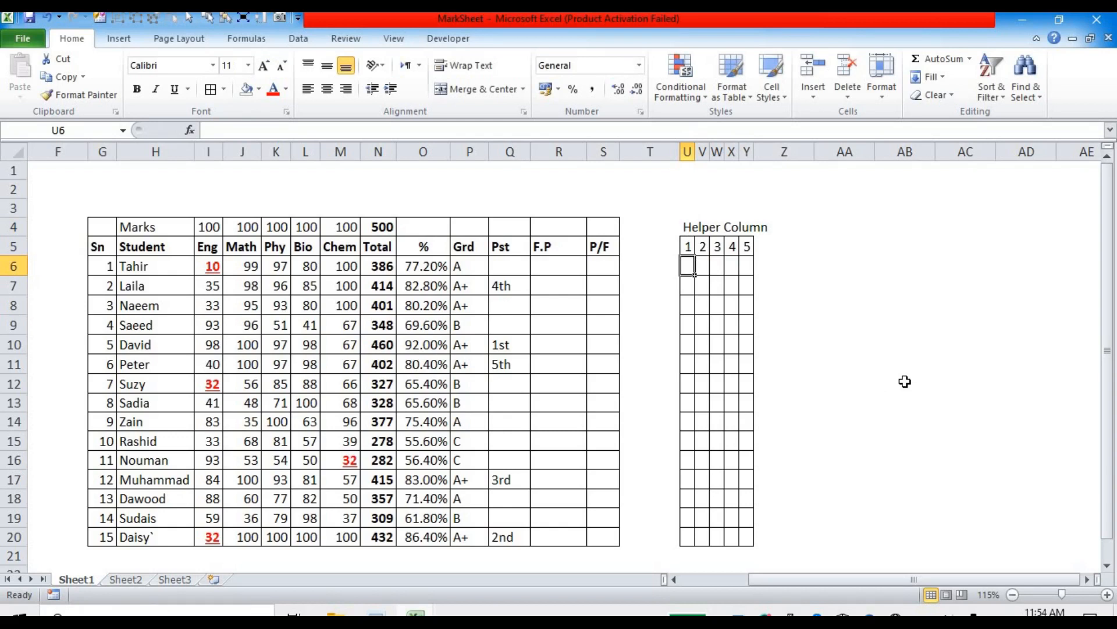
{"action": "type", "text": "="}
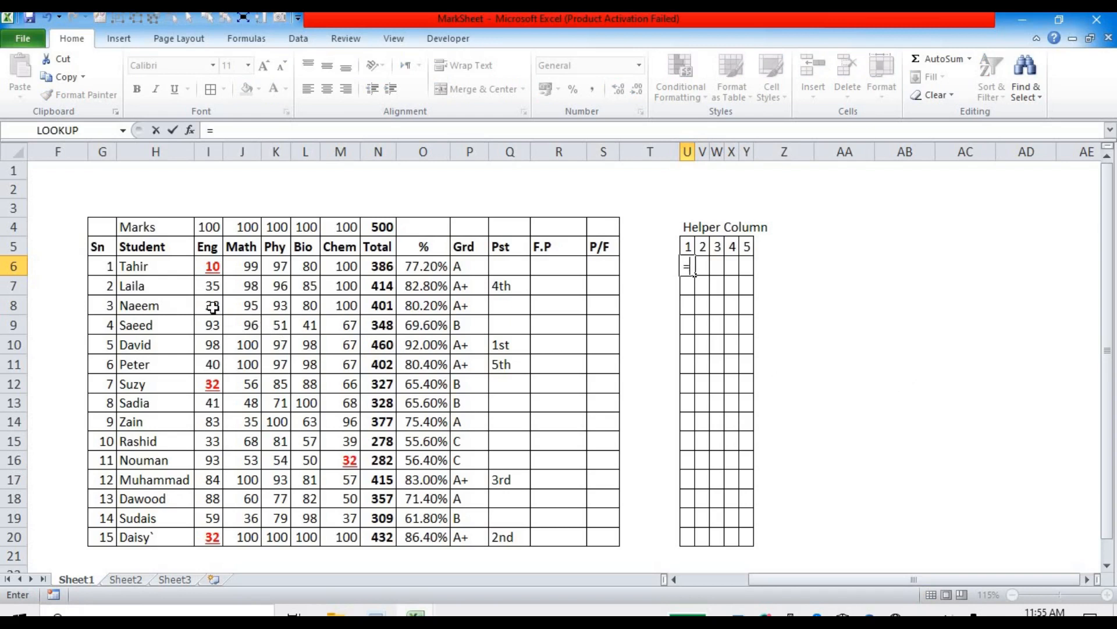
{"action": "left_click", "coordinate": [207, 266]}
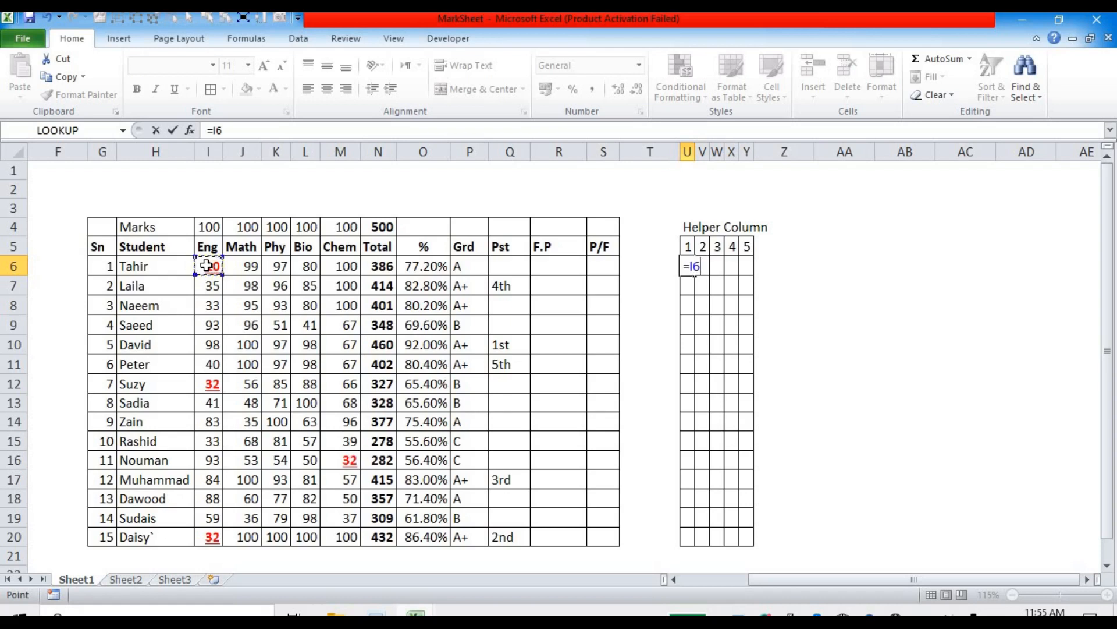
{"action": "type", "text": "/"}
{"action": "left_click", "coordinate": [209, 225]}
{"action": "left_click", "coordinate": [232, 130]}
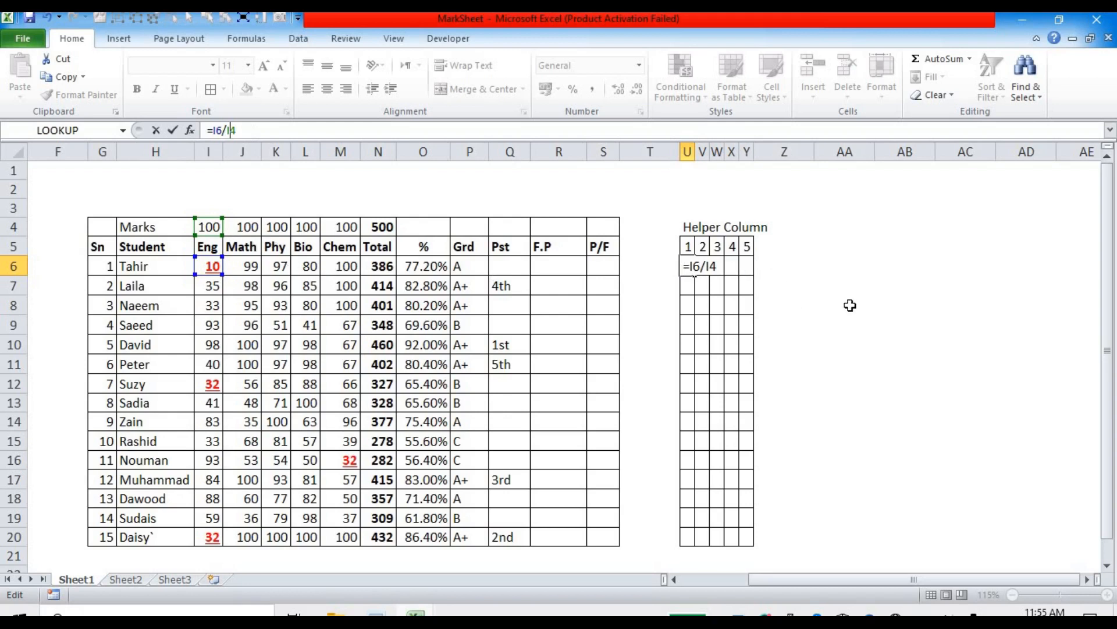
{"action": "key", "text": "F4"}
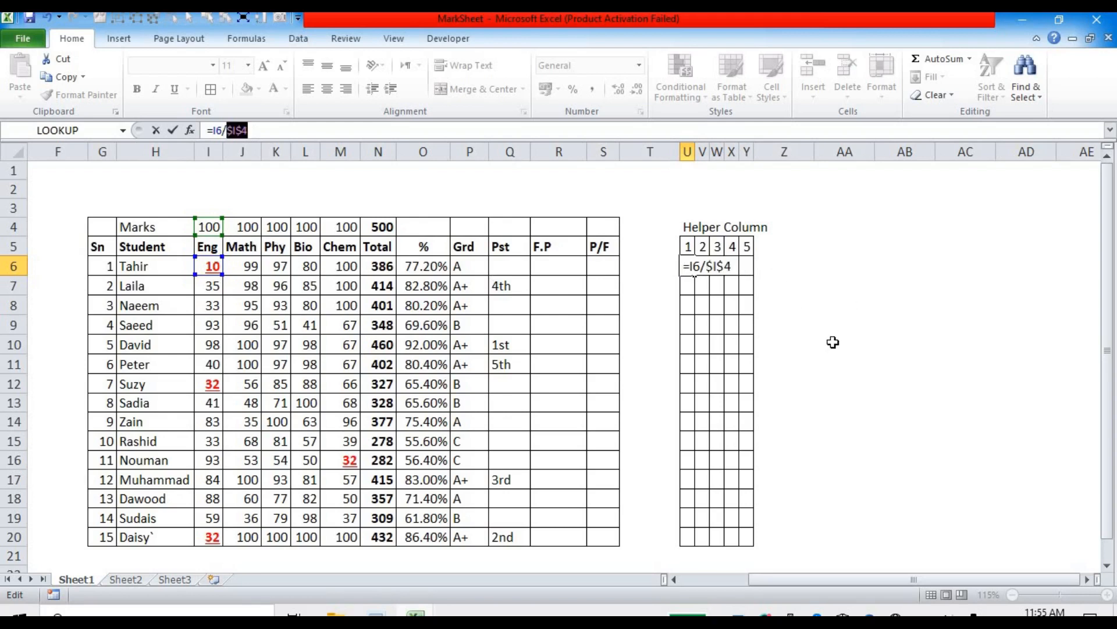
{"action": "key", "text": "Return"}
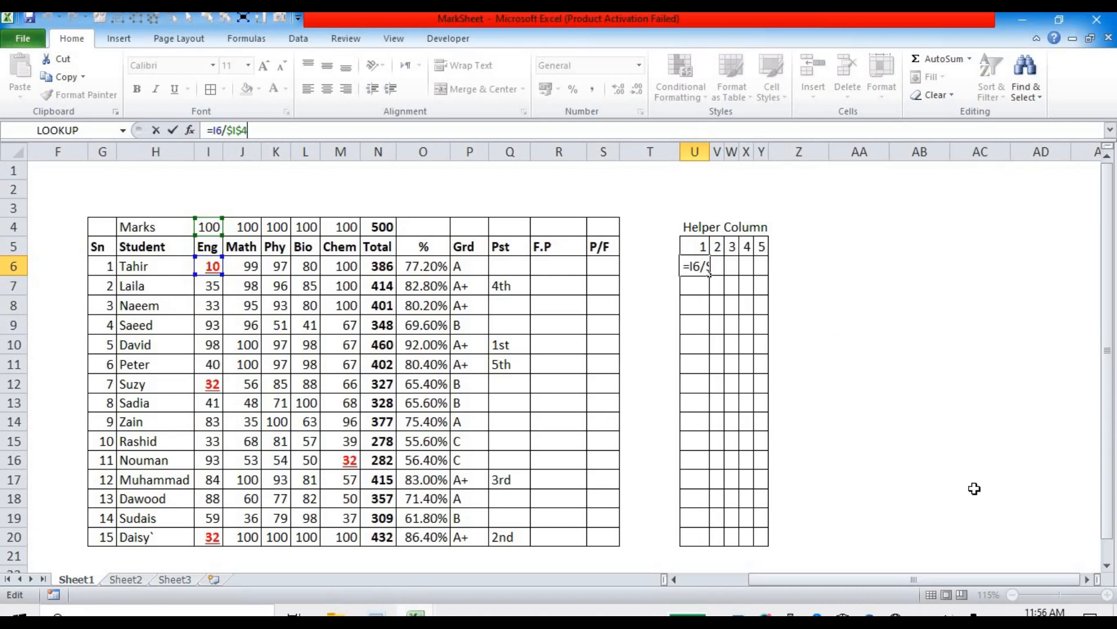
{"action": "key", "text": "ctrl+Return"}
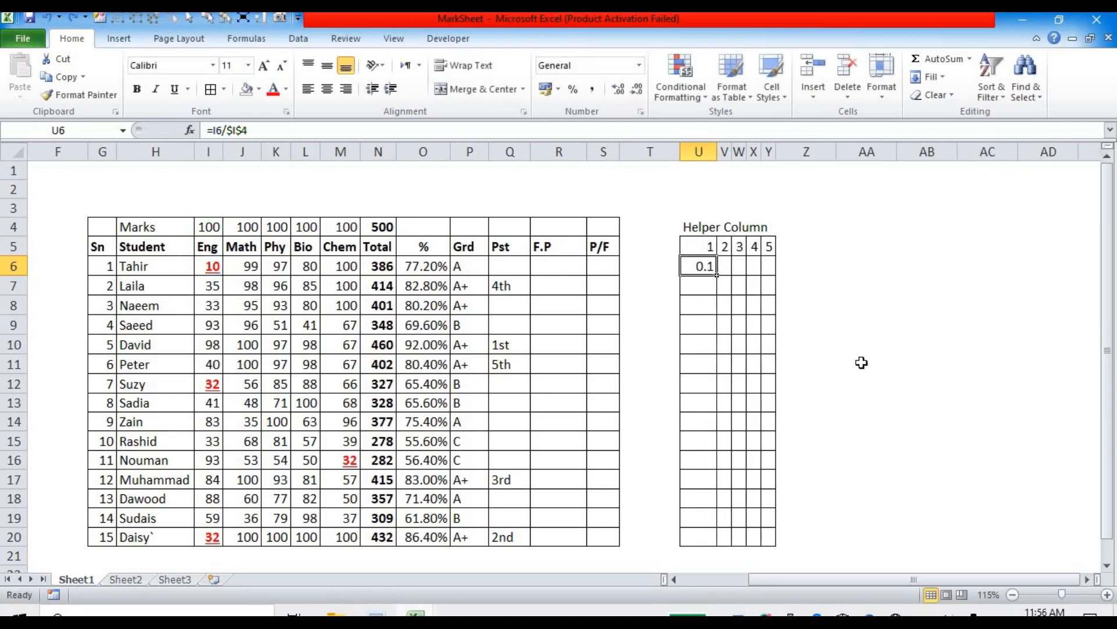
{"action": "left_click", "coordinate": [573, 90]}
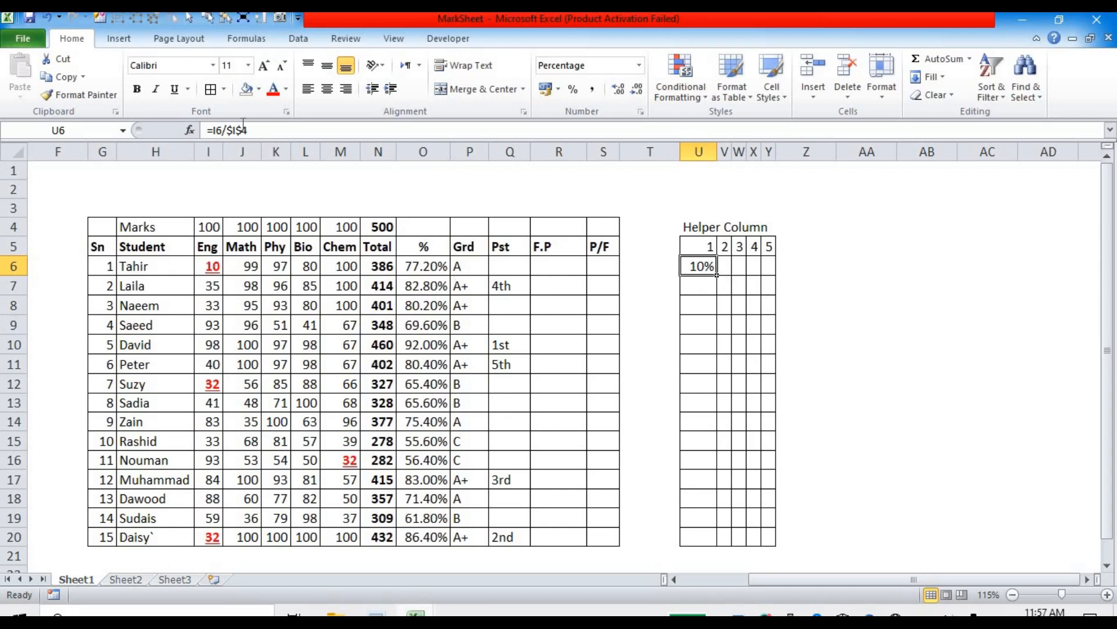
- Fill the U6 formula across into V6 and widen column V
{"action": "left_click_drag", "start_coordinate": [724, 275], "coordinate": [725, 269]}
{"action": "left_click_drag", "start_coordinate": [732, 150], "coordinate": [749, 150]}
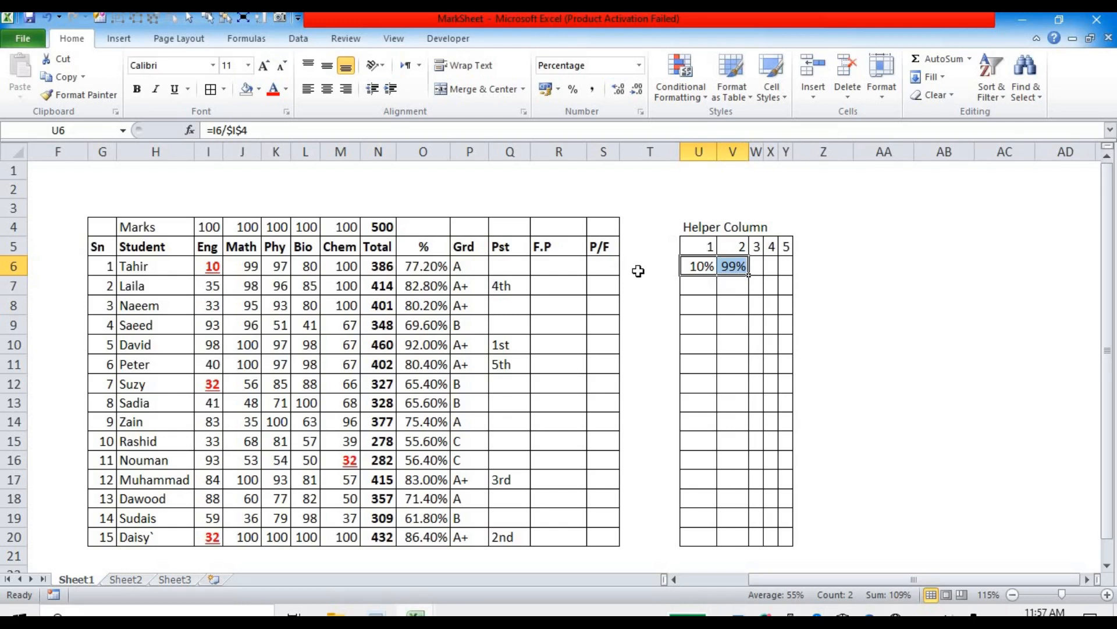
- Compare the cell references in the U6 and V6 formulas
{"action": "left_click", "coordinate": [247, 131]}
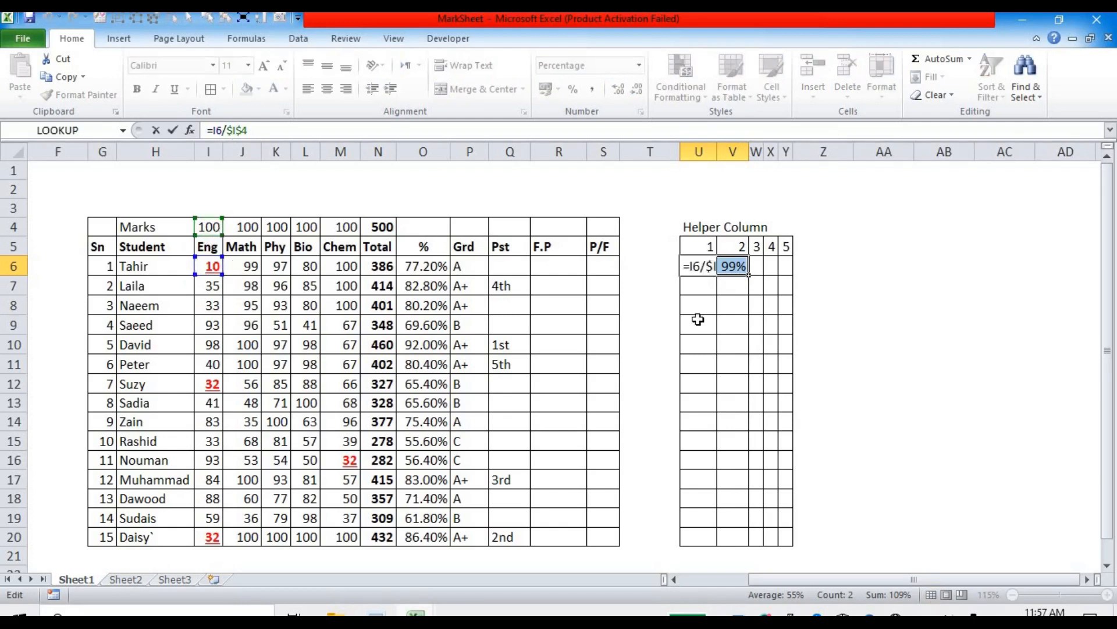
{"action": "key", "text": "ctrl+Return"}
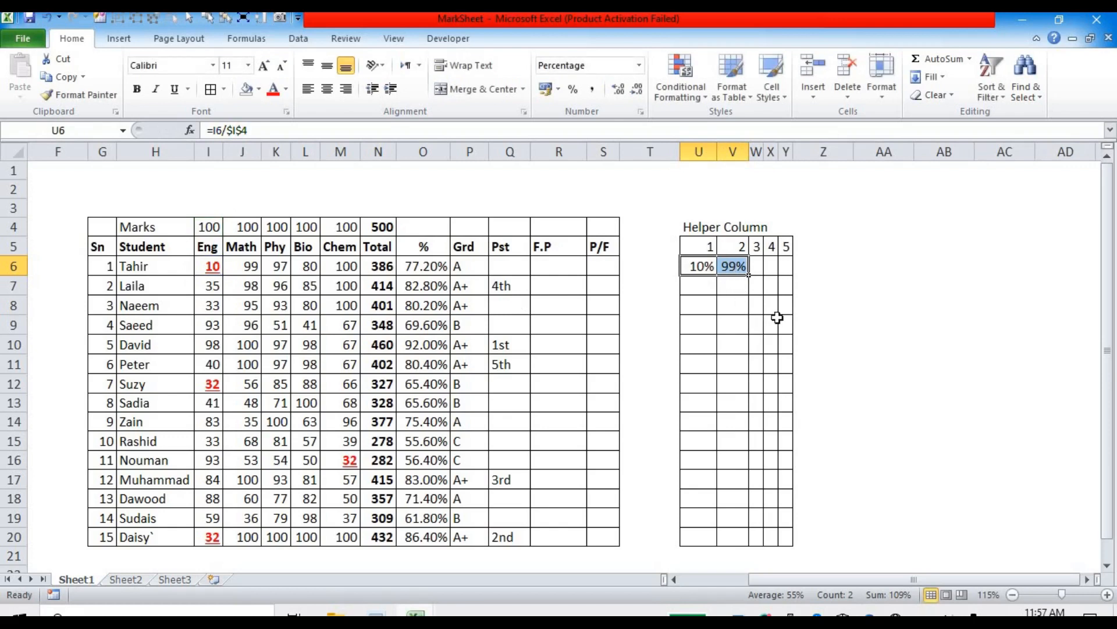
{"action": "left_click", "coordinate": [733, 266]}
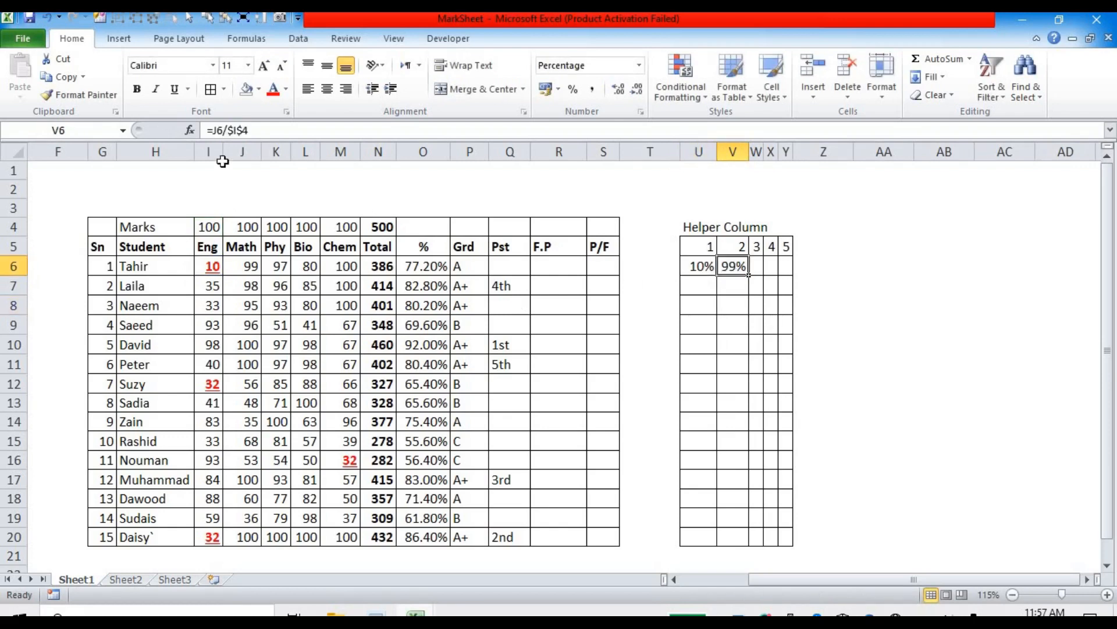
{"action": "left_click", "coordinate": [225, 130]}
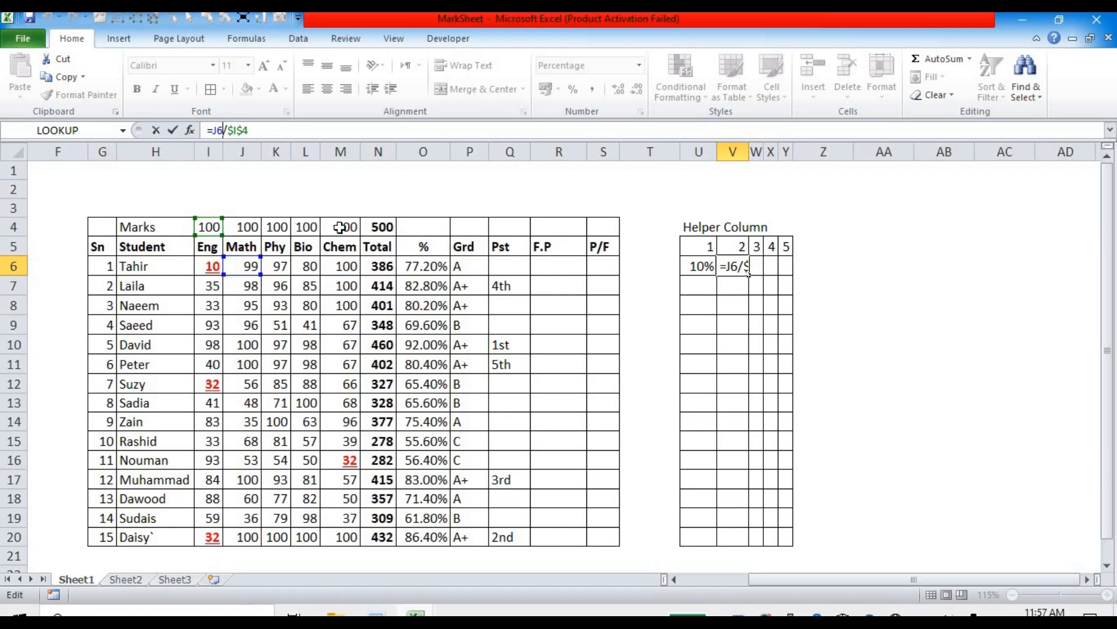
{"action": "key", "text": "Return"}
- Change the U6 formula to =I6/I$4 and fill it across to Y6
{"action": "left_click", "coordinate": [696, 267]}
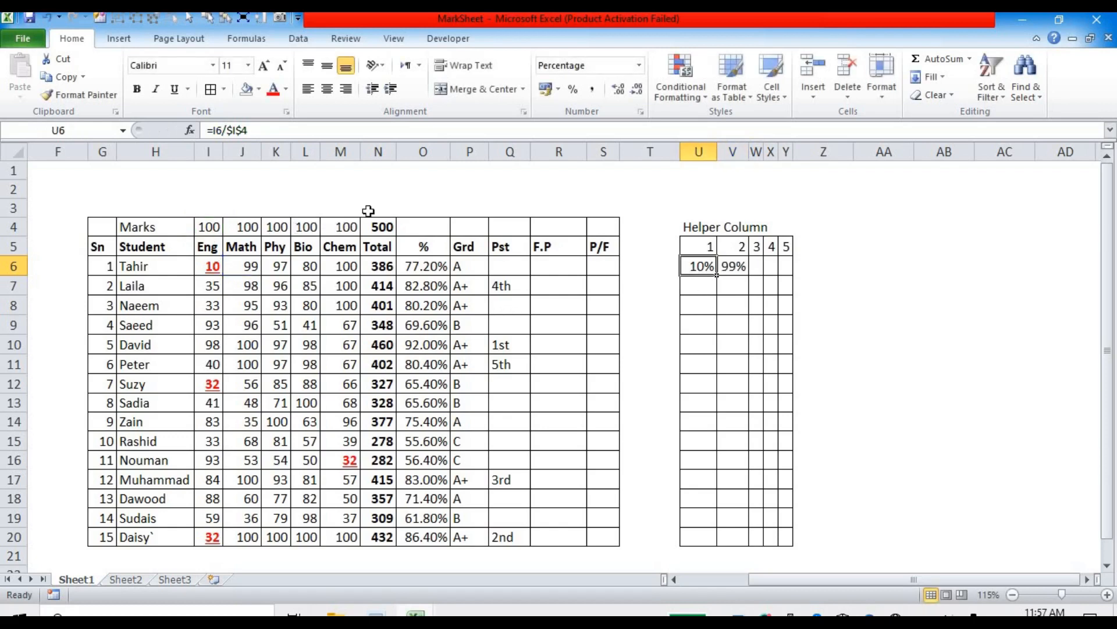
{"action": "left_click", "coordinate": [233, 130]}
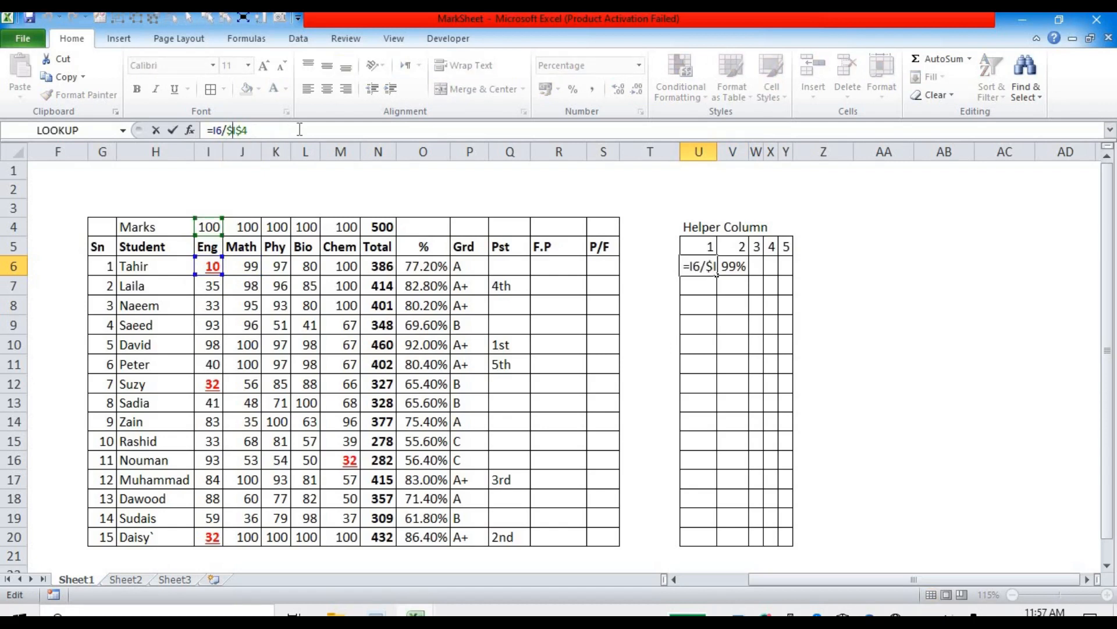
{"action": "key", "text": "BackSpace"}
{"action": "key", "text": "Return"}
{"action": "left_click", "coordinate": [704, 269]}
{"action": "left_click_drag", "start_coordinate": [718, 277], "coordinate": [787, 274]}
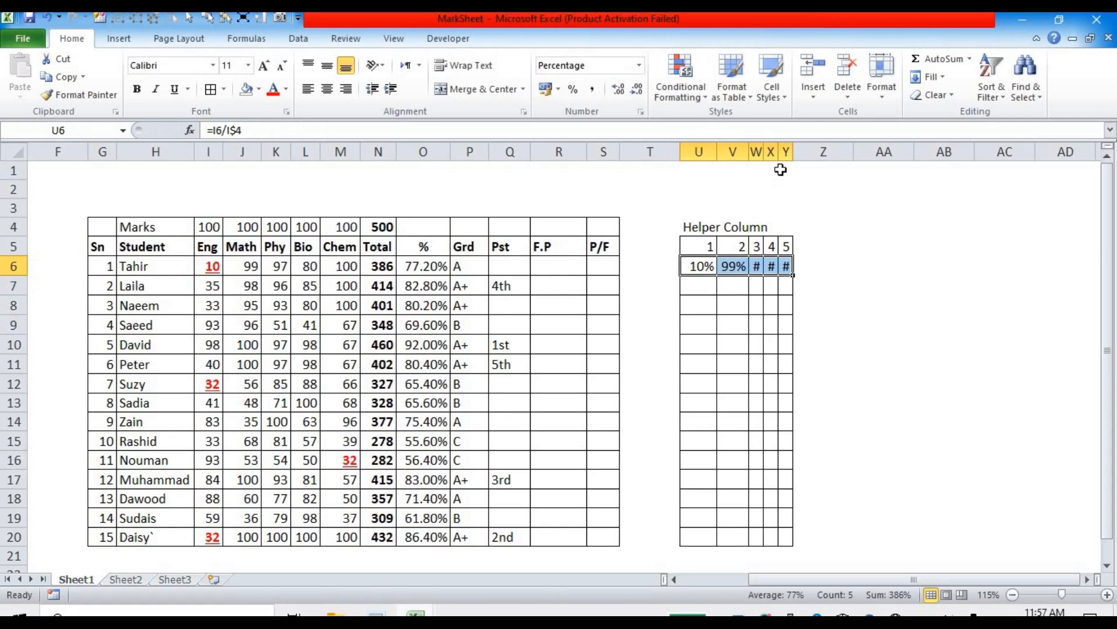
- Auto-fit the widths of columns W, X and Y to their percentages
{"action": "double_click", "coordinate": [764, 150]}
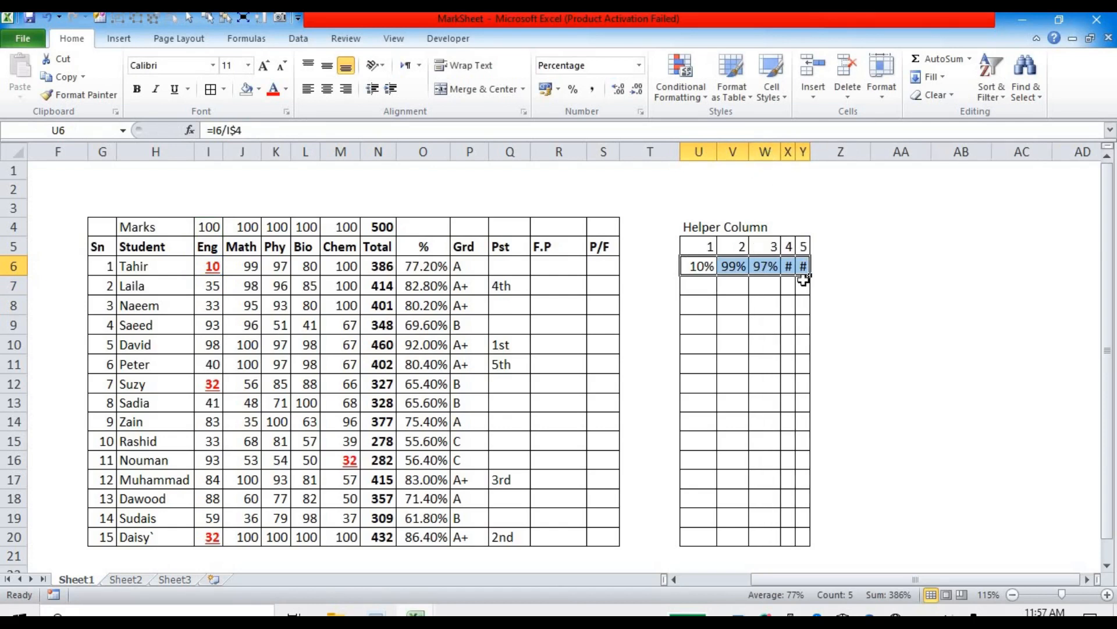
{"action": "double_click", "coordinate": [810, 150]}
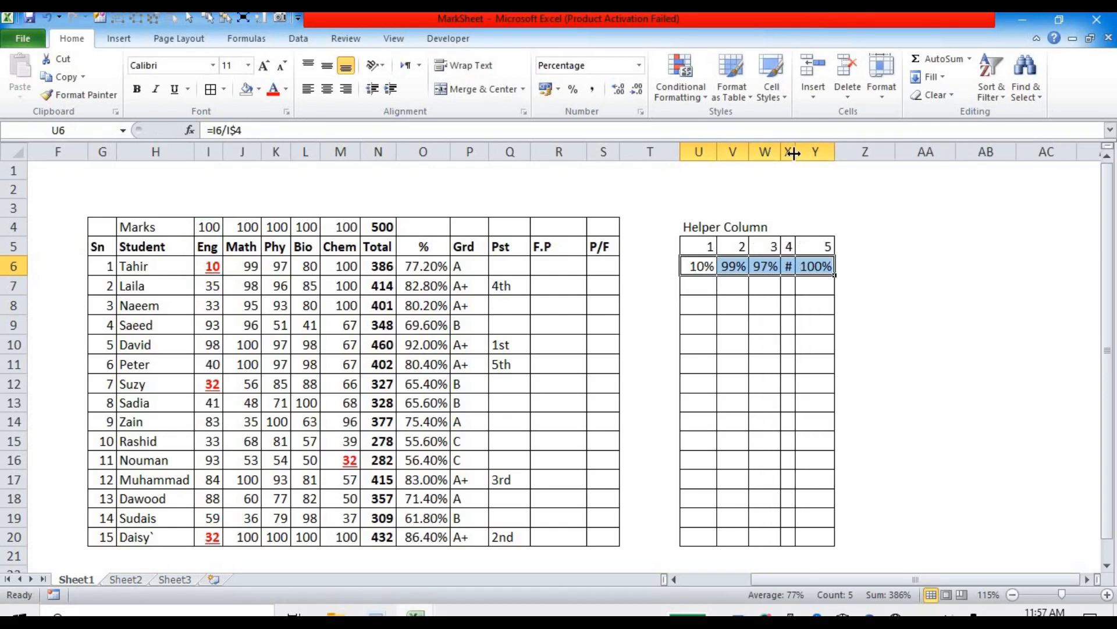
{"action": "double_click", "coordinate": [794, 153]}
{"action": "left_click", "coordinate": [789, 321]}
{"action": "left_click", "coordinate": [828, 272]}
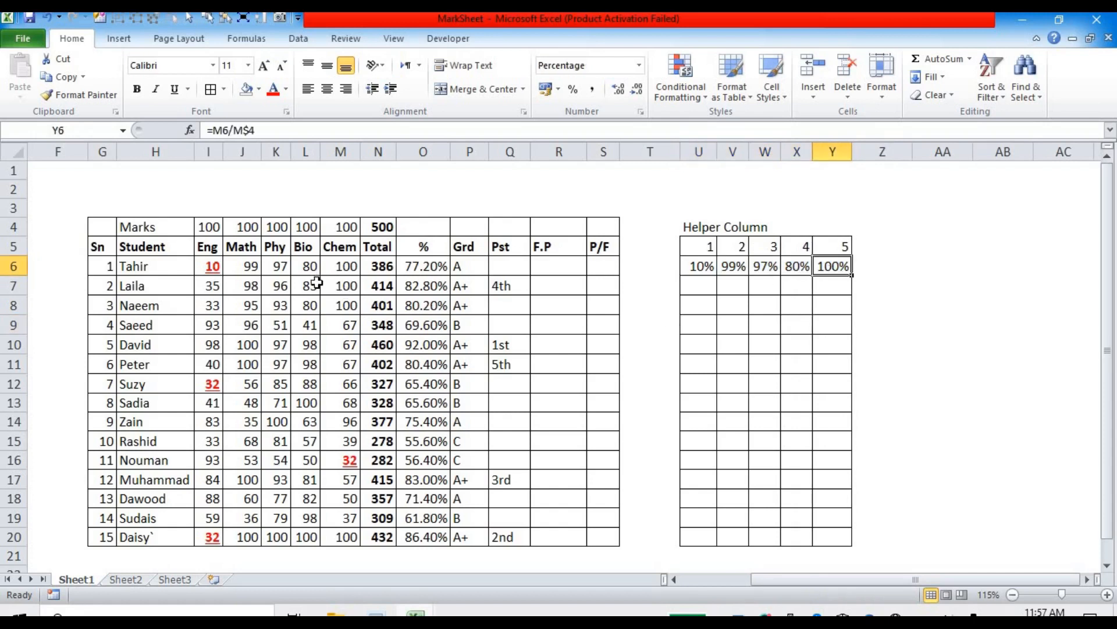
- Set the Phy maximum marks in K4 to 50 and widen column W
{"action": "left_click", "coordinate": [273, 227]}
{"action": "type", "text": "50"}
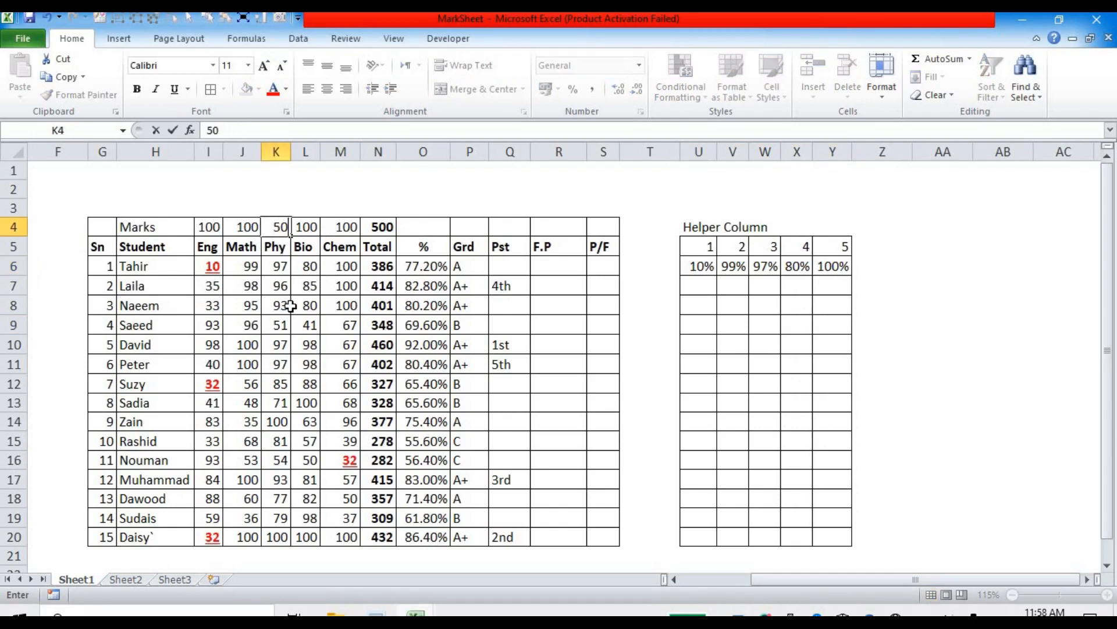
{"action": "key", "text": "Return"}
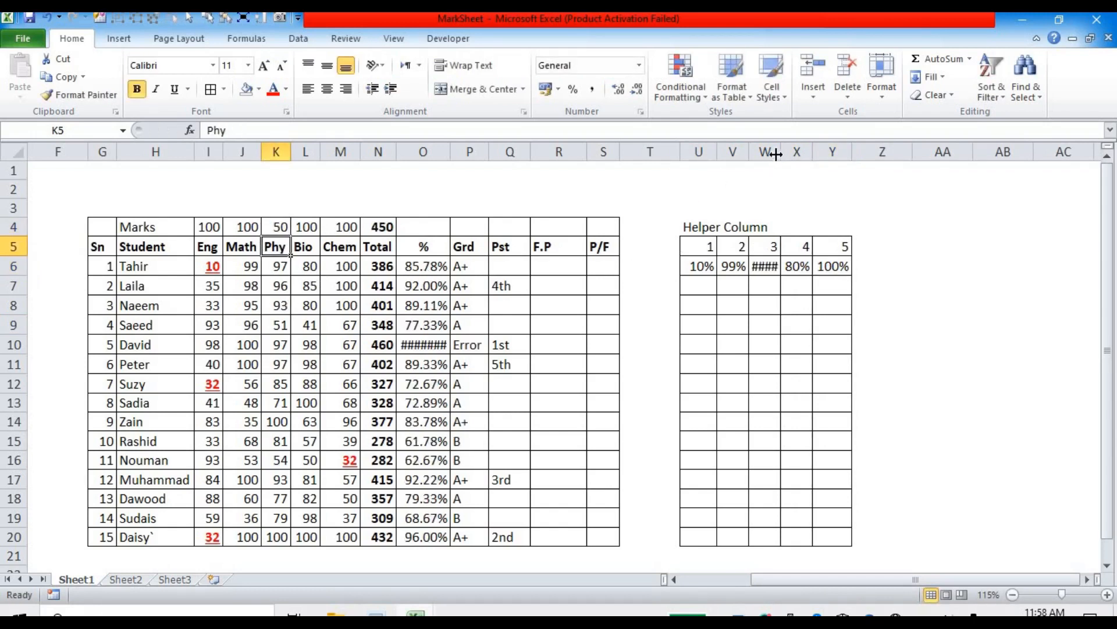
{"action": "left_click_drag", "start_coordinate": [779, 152], "coordinate": [788, 152]}
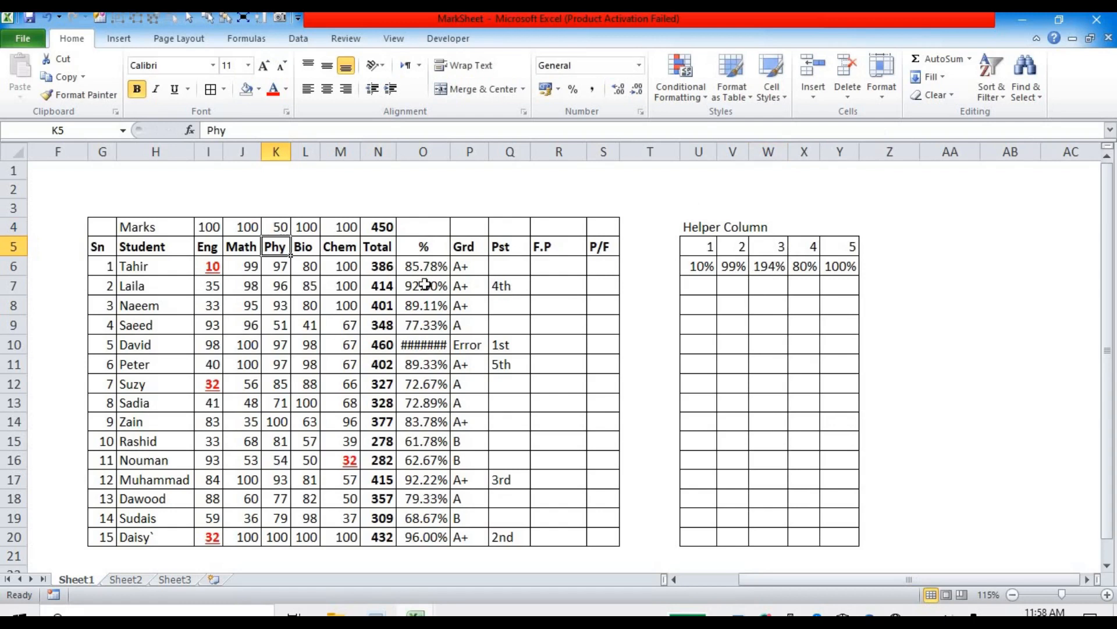
- Set the Phy maximum marks in K4 back to 100
{"action": "left_click", "coordinate": [284, 228]}
{"action": "type", "text": "100"}
{"action": "key", "text": "Return"}
- Examine which cells the helper formulas in W6, X6 and Y6 refer to
{"action": "left_click", "coordinate": [785, 269]}
{"action": "left_click", "coordinate": [237, 130]}
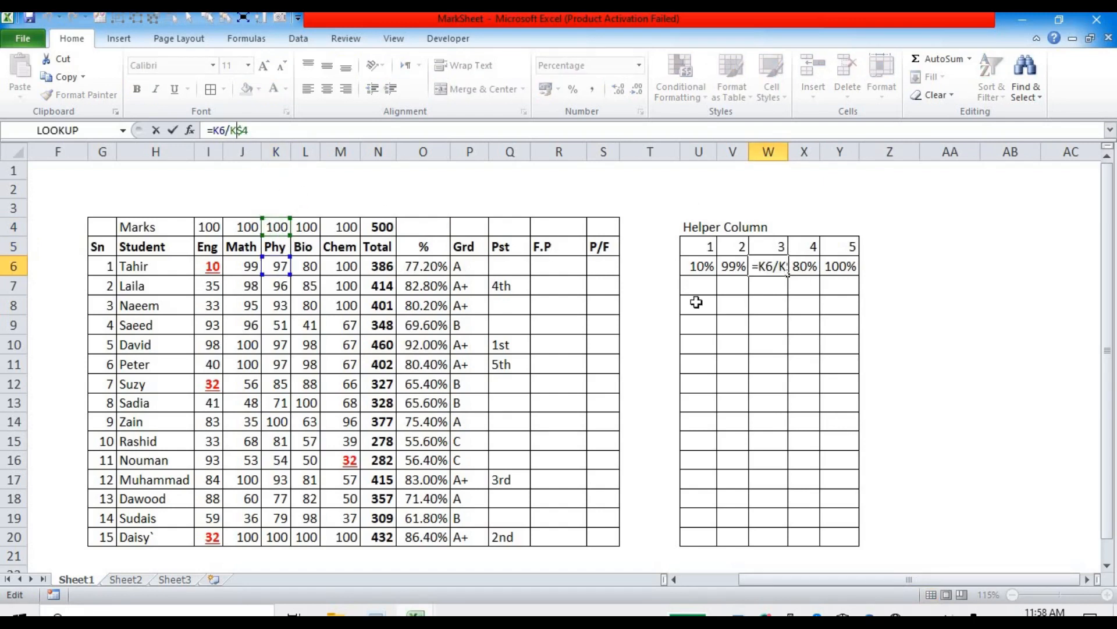
{"action": "left_click", "coordinate": [809, 268]}
{"action": "left_click", "coordinate": [237, 131]}
{"action": "left_click", "coordinate": [811, 274]}
{"action": "left_click", "coordinate": [825, 269]}
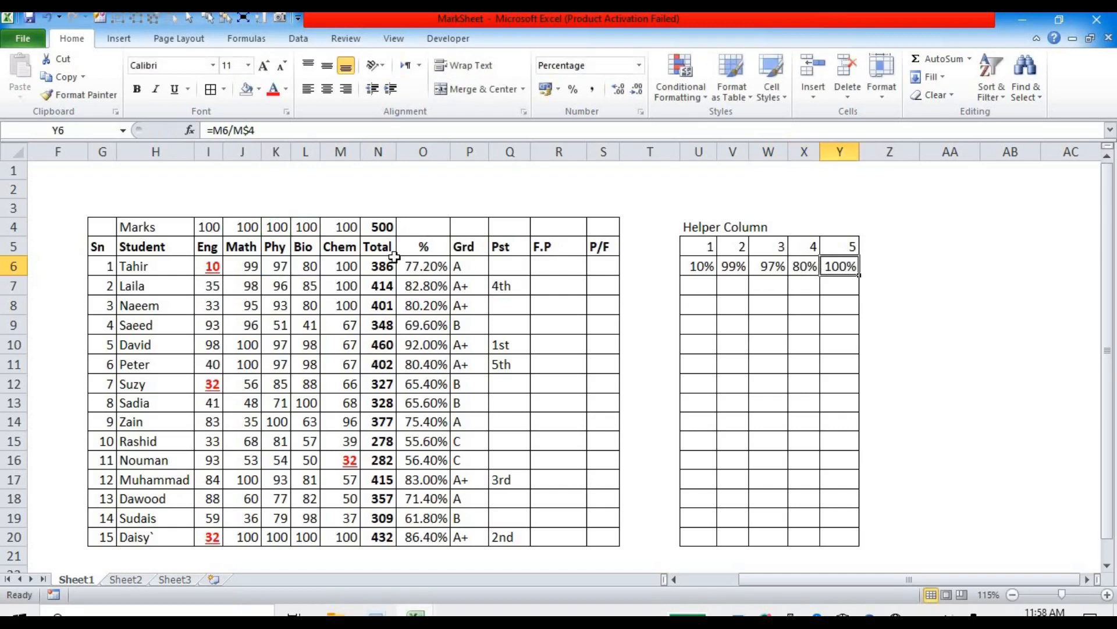
{"action": "left_click", "coordinate": [245, 131]}
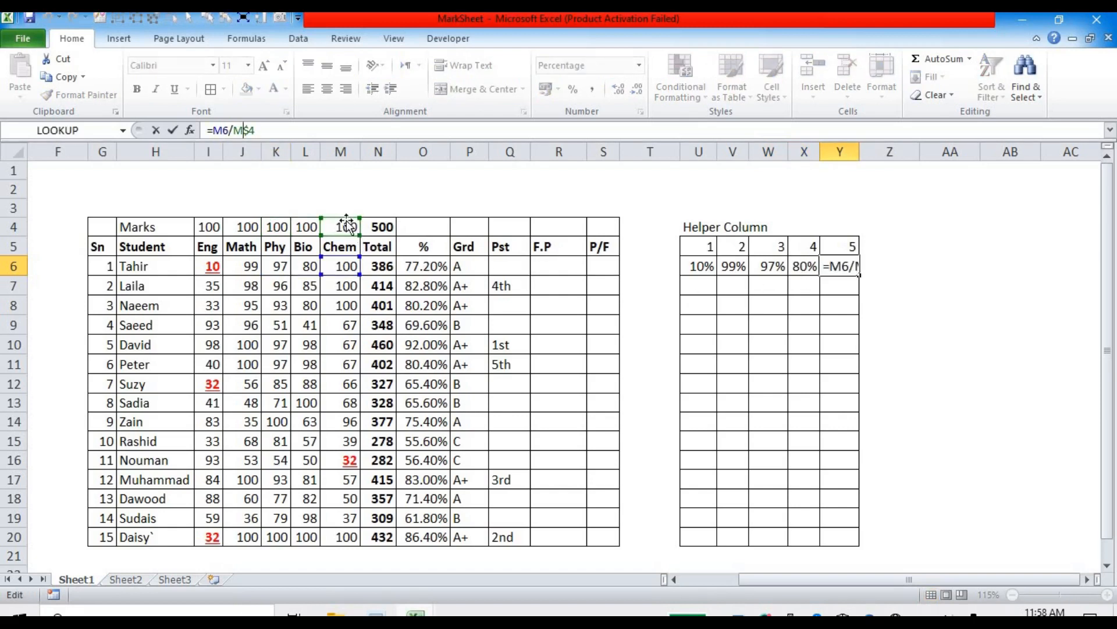
{"action": "key", "text": "Escape"}
- Fill the helper formulas in U6:Y6 down to row 20
{"action": "left_click_drag", "start_coordinate": [695, 269], "coordinate": [823, 529]}
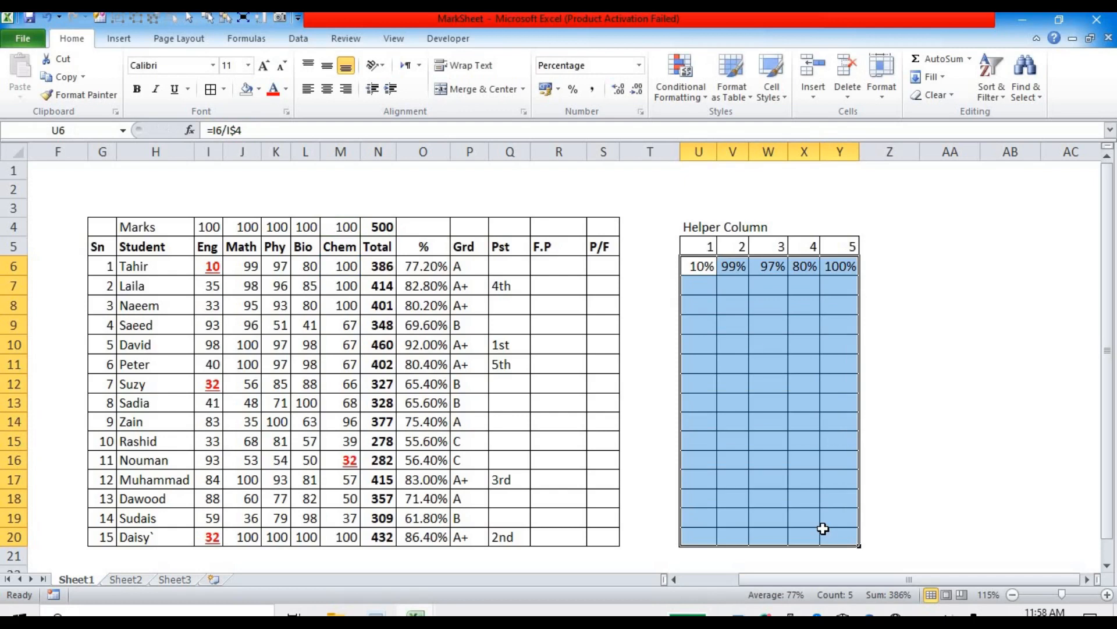
{"action": "key", "text": "ctrl+d"}
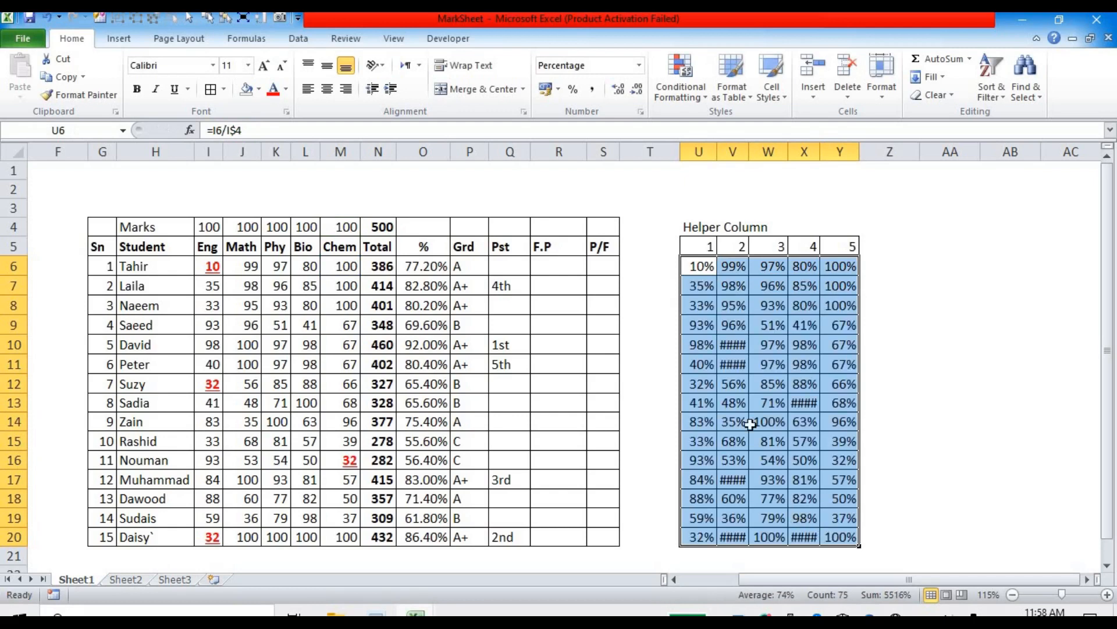
- Widen columns X and V of the helper table so their percentages fit
{"action": "left_click_drag", "start_coordinate": [821, 152], "coordinate": [828, 152]}
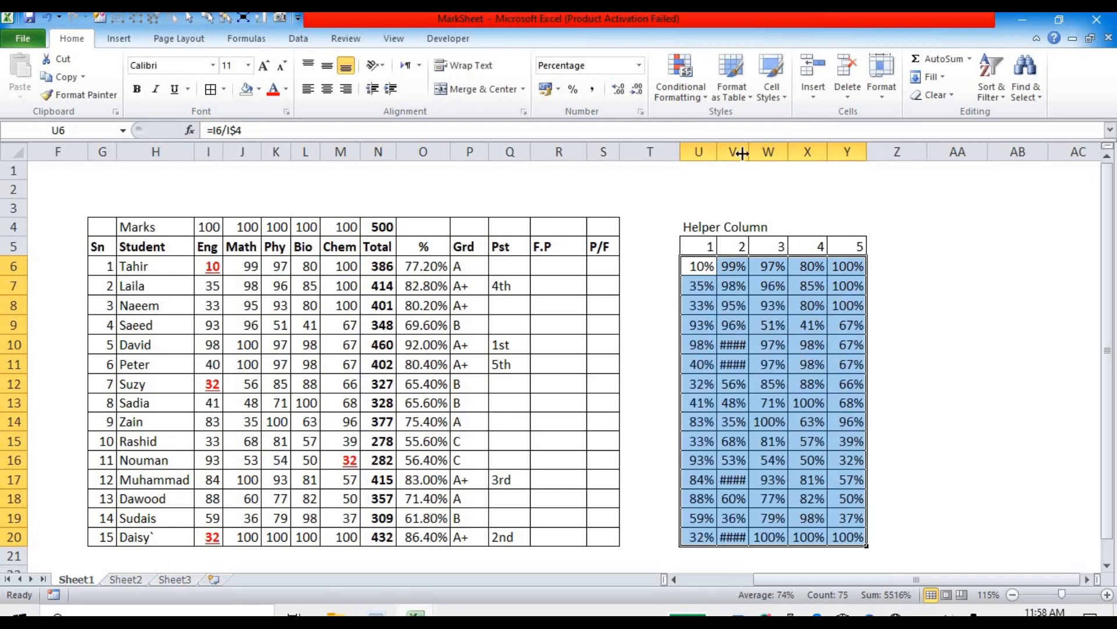
{"action": "left_click_drag", "start_coordinate": [748, 149], "coordinate": [754, 149]}
{"action": "left_click", "coordinate": [738, 152]}
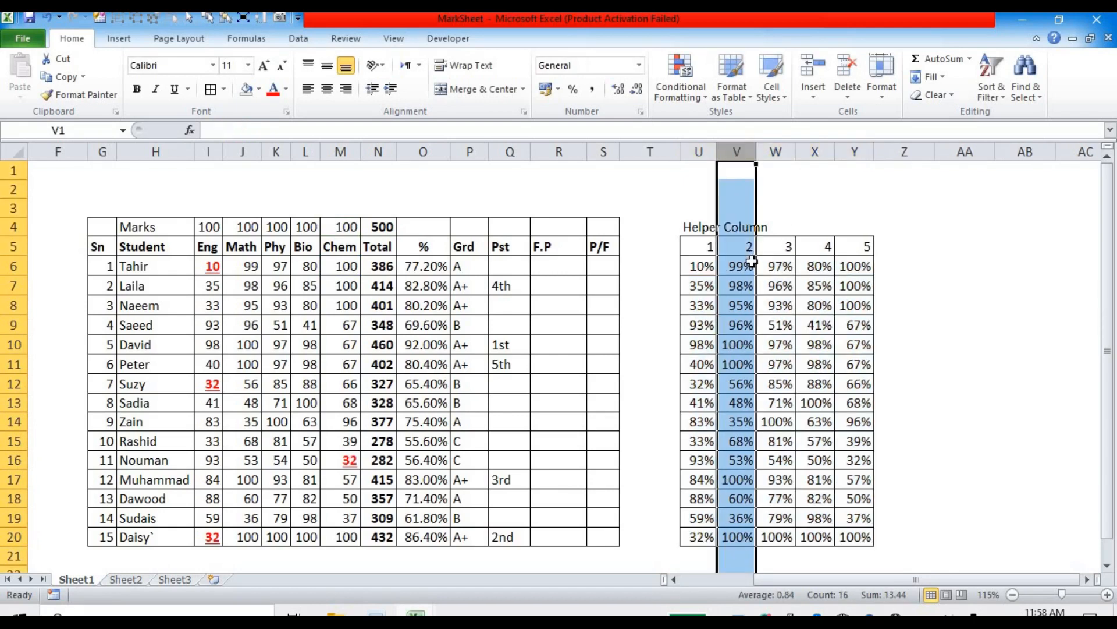
{"action": "left_click", "coordinate": [951, 362]}
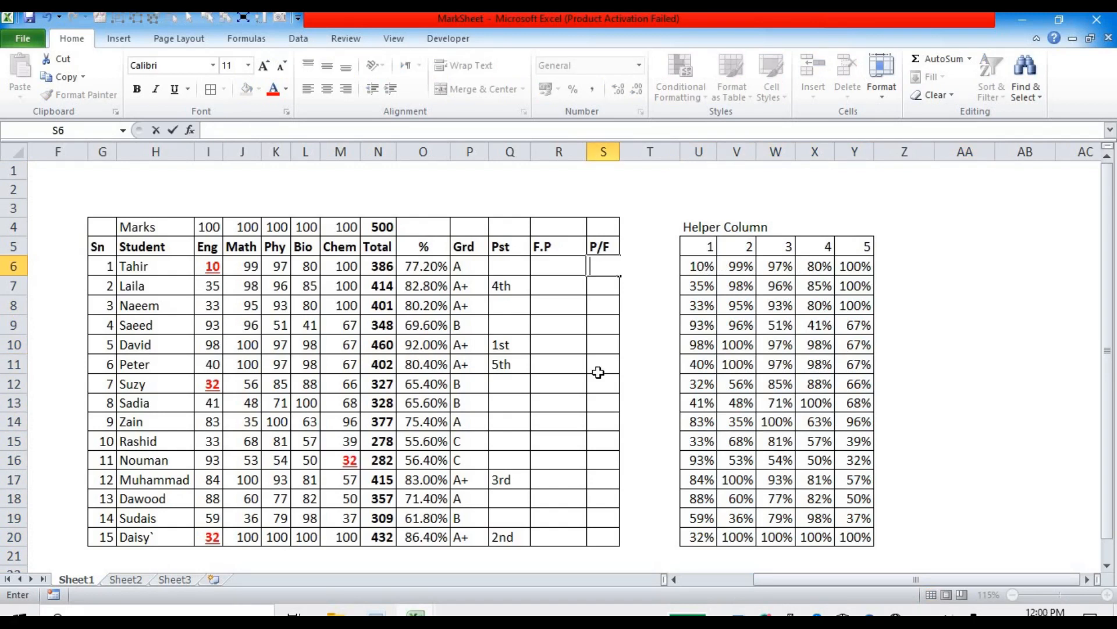
- Enter =COUNTIF(U6:Y6,"<"&.33) in S6 to count the first student's failed subjects
{"action": "type", "text": "=coun"}
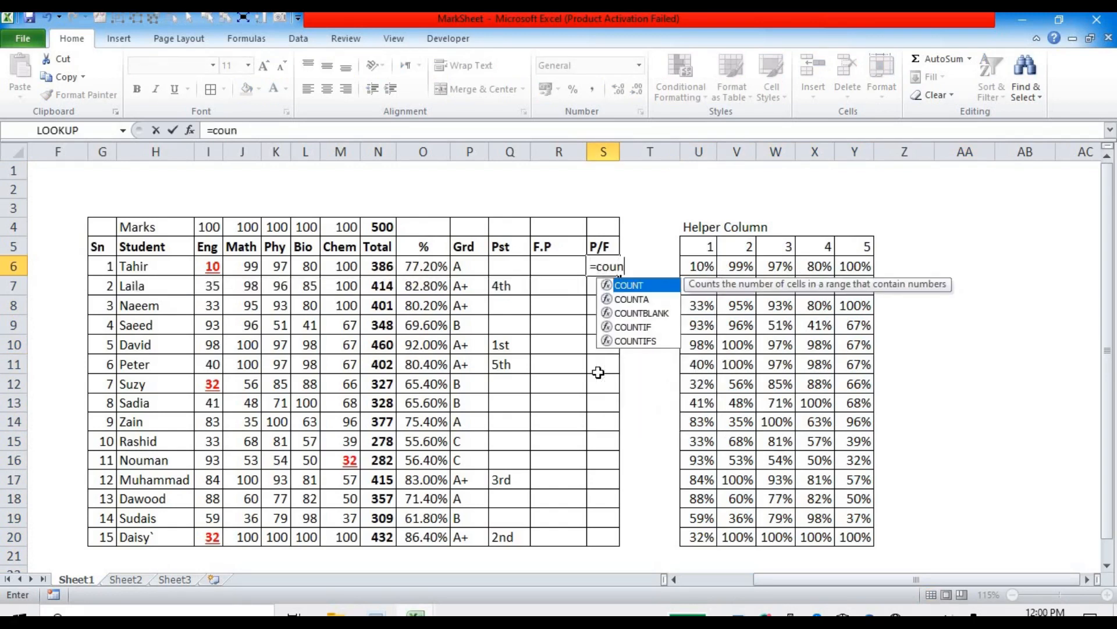
{"action": "type", "text": "tif"}
{"action": "key", "text": "Tab"}
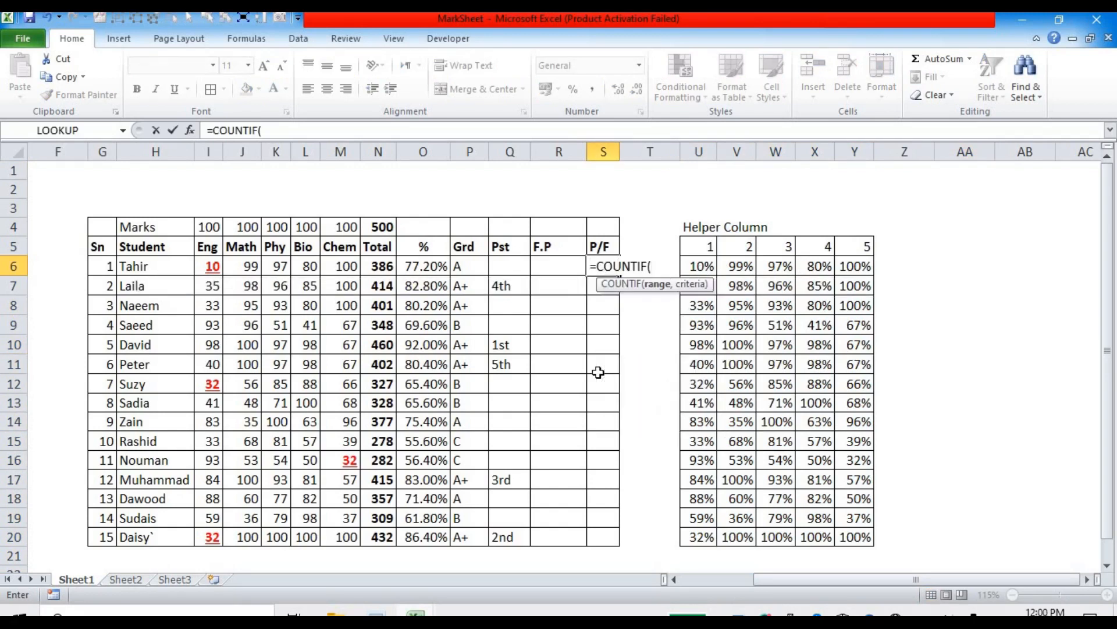
{"action": "left_click", "coordinate": [703, 267]}
{"action": "left_click_drag", "start_coordinate": [703, 266], "coordinate": [849, 265]}
{"action": "type", "text": ","}
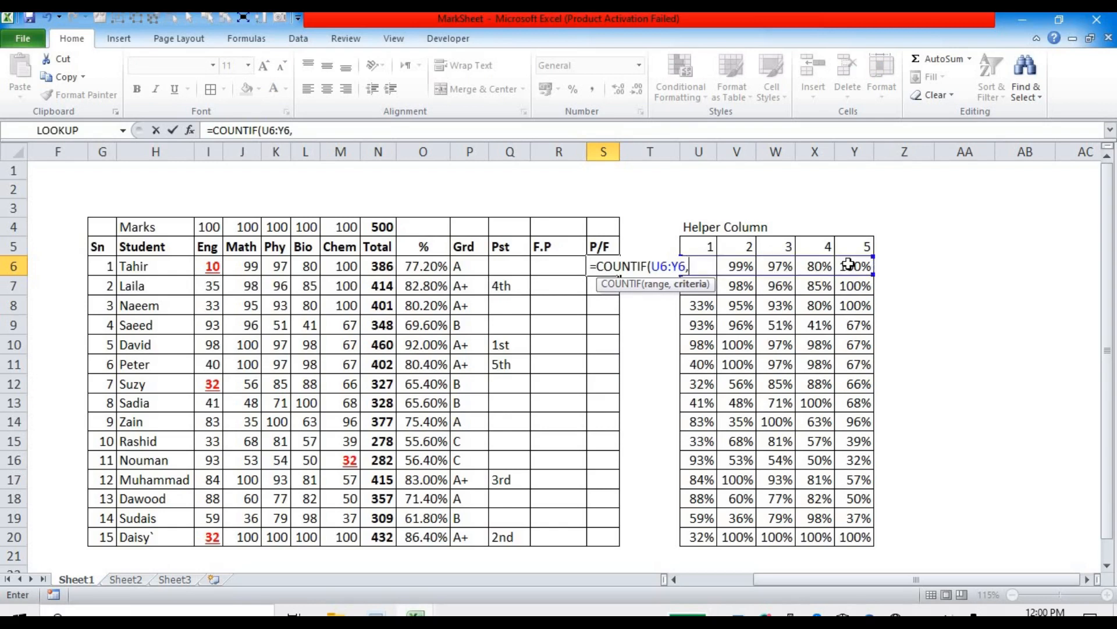
{"action": "type", "text": "\"<\"&.33"}
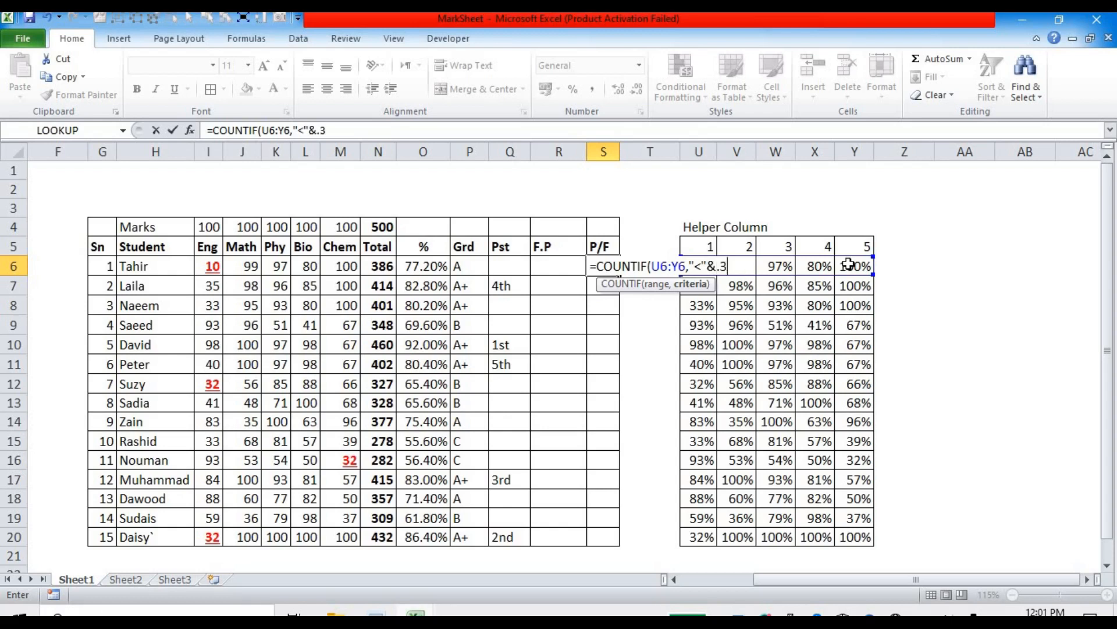
{"action": "key", "text": "Return"}
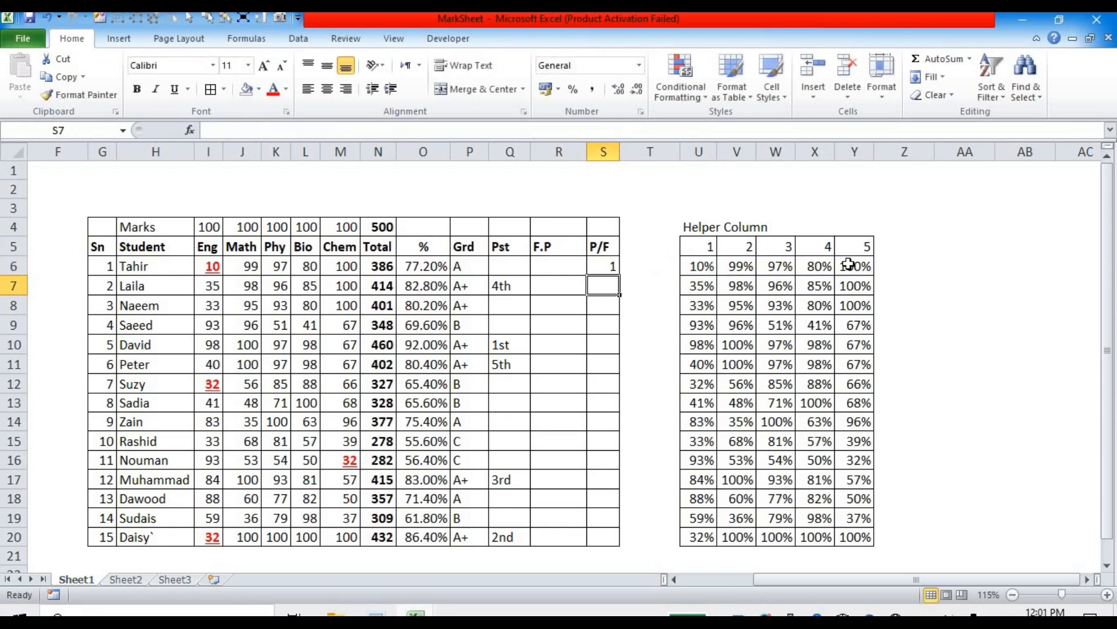
- Set the first student's Math mark in J6 to 32 to test the failed-subject count
{"action": "left_click", "coordinate": [606, 267]}
{"action": "left_click", "coordinate": [245, 266]}
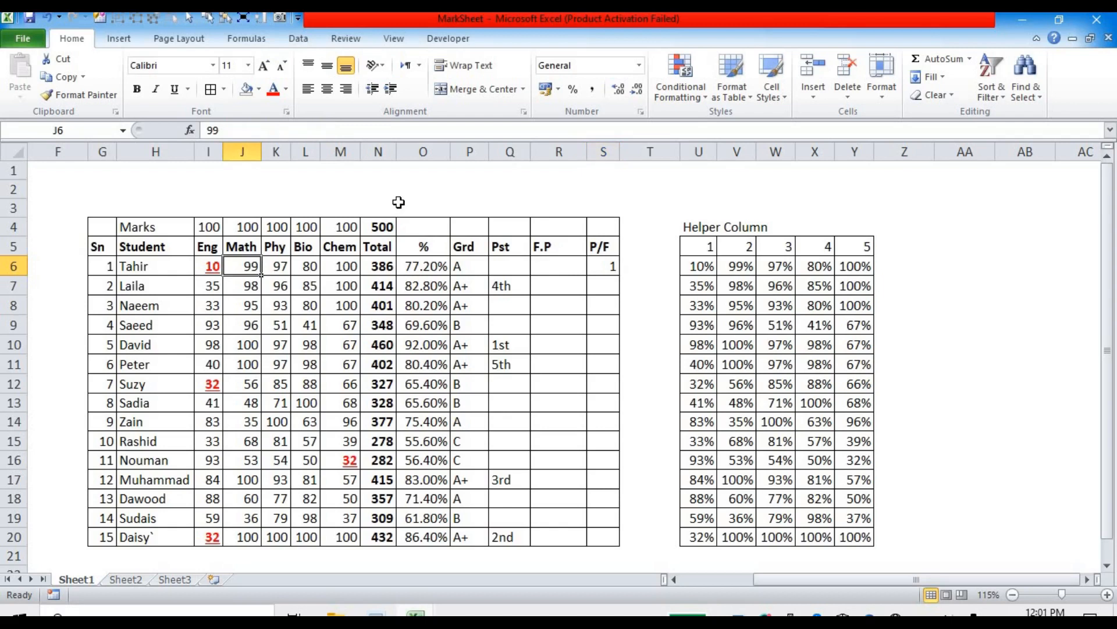
{"action": "type", "text": "32"}
{"action": "key", "text": "Return"}
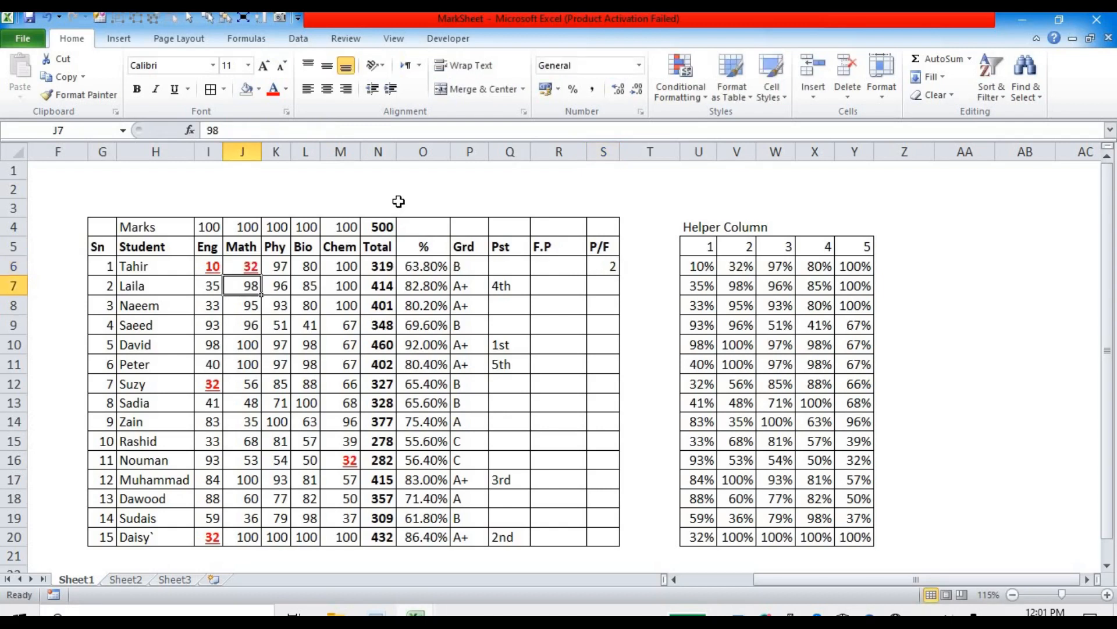
- Narrow column S slightly and fill the COUNTIF formula from S6 down to S20
{"action": "left_click", "coordinate": [605, 270]}
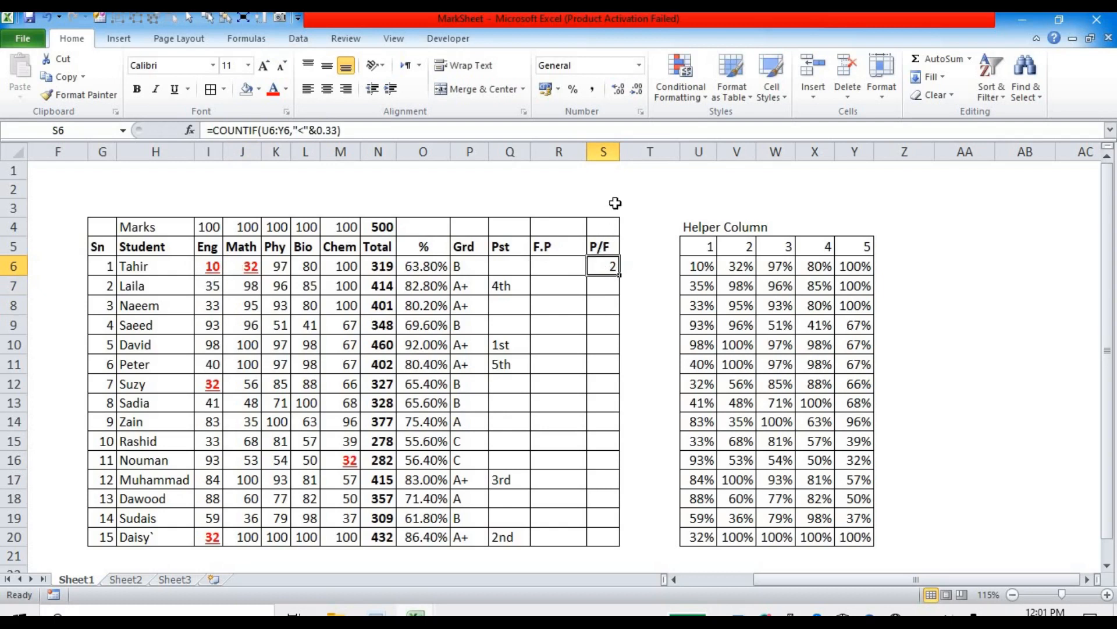
{"action": "left_click_drag", "start_coordinate": [617, 149], "coordinate": [614, 149]}
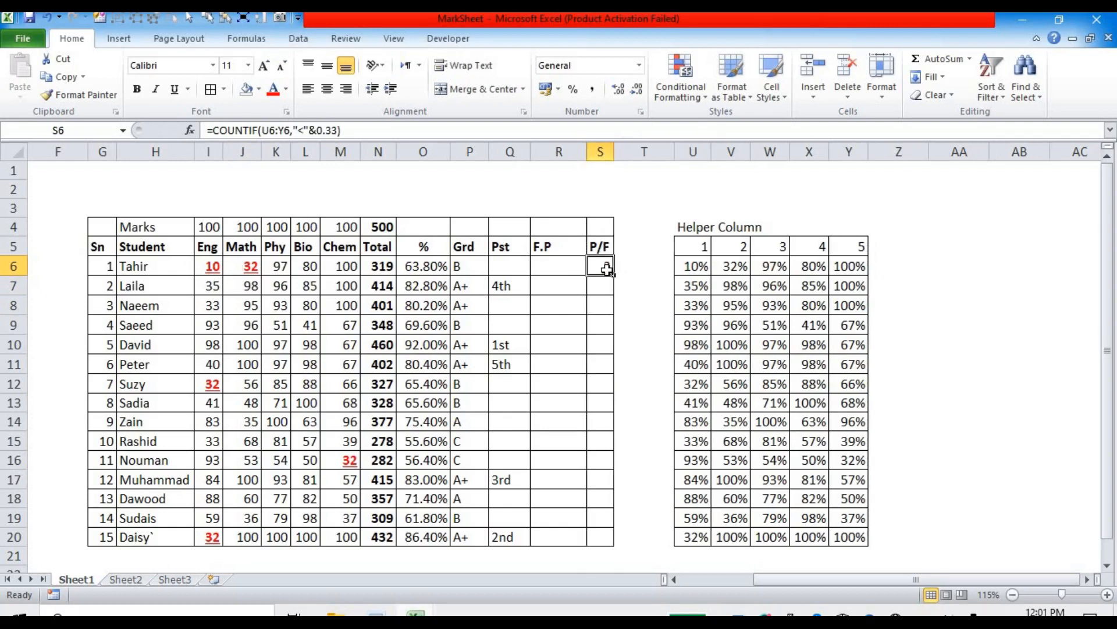
{"action": "left_click_drag", "start_coordinate": [605, 267], "coordinate": [605, 538]}
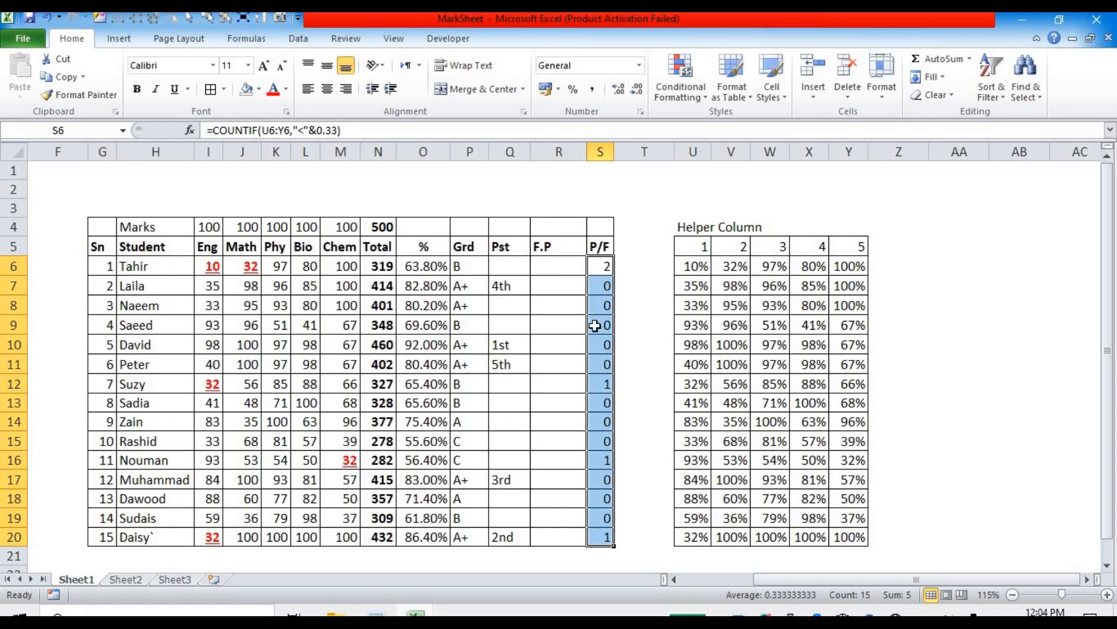
- Start a formula-based conditional formatting rule for S6:S20 with the condition =S6=0
{"action": "left_click", "coordinate": [703, 98]}
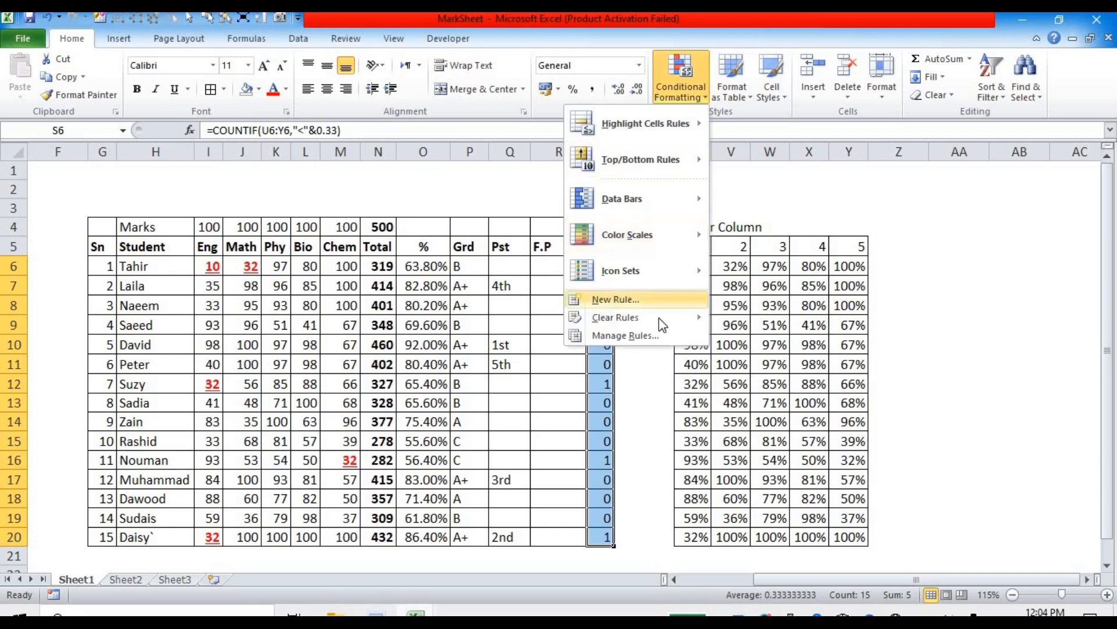
{"action": "left_click", "coordinate": [630, 302]}
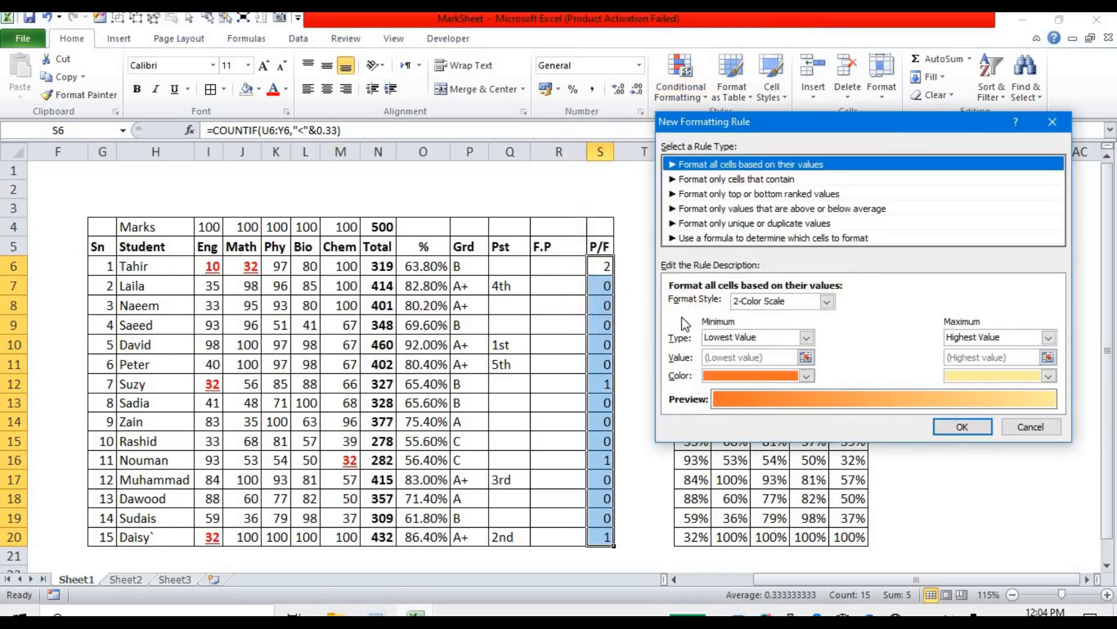
{"action": "left_click", "coordinate": [799, 238]}
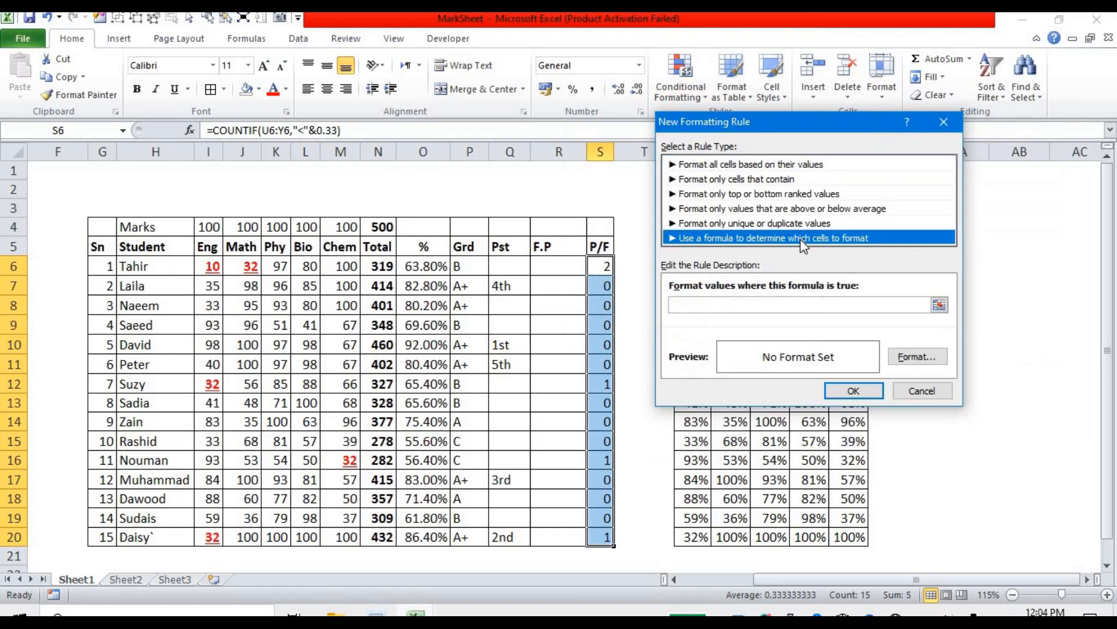
{"action": "left_click", "coordinate": [689, 305]}
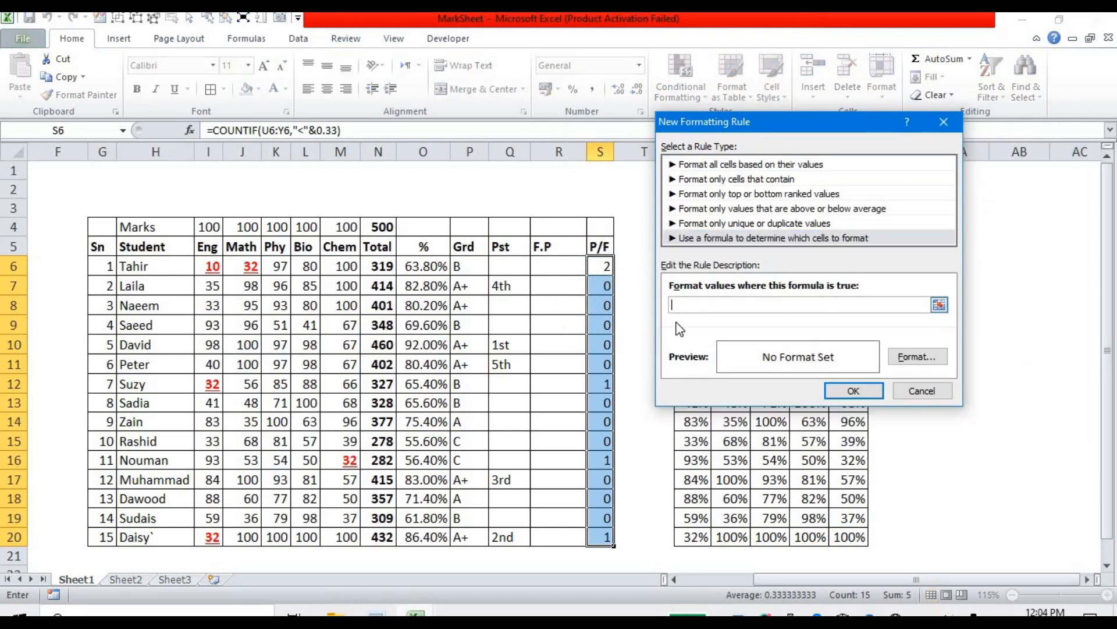
{"action": "left_click", "coordinate": [602, 267]}
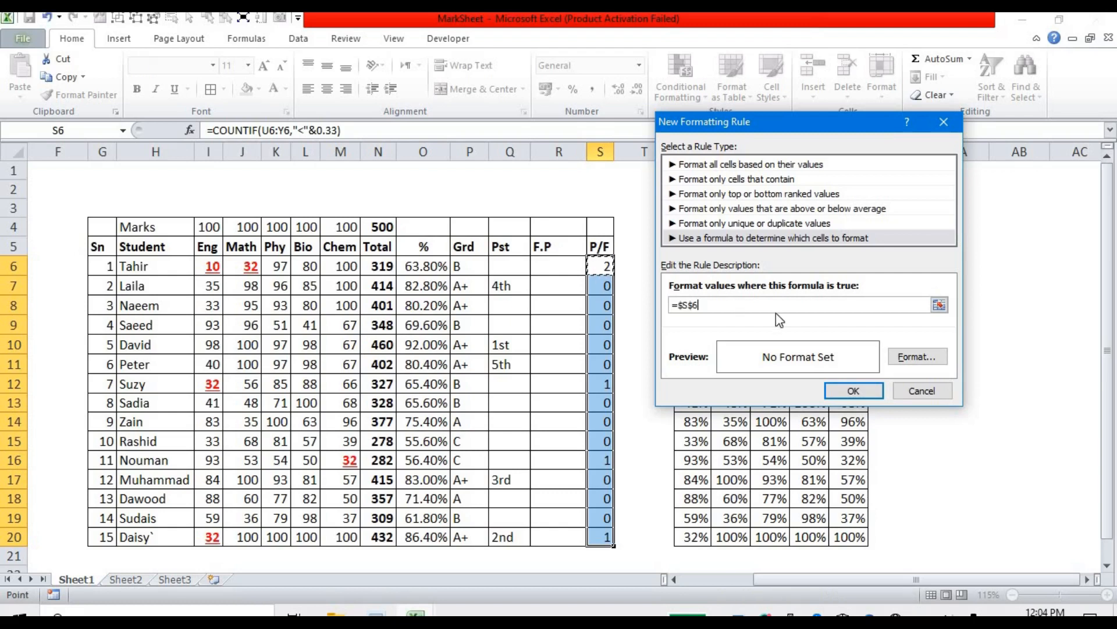
{"action": "left_click", "coordinate": [687, 312]}
{"action": "key", "text": "Delete"}
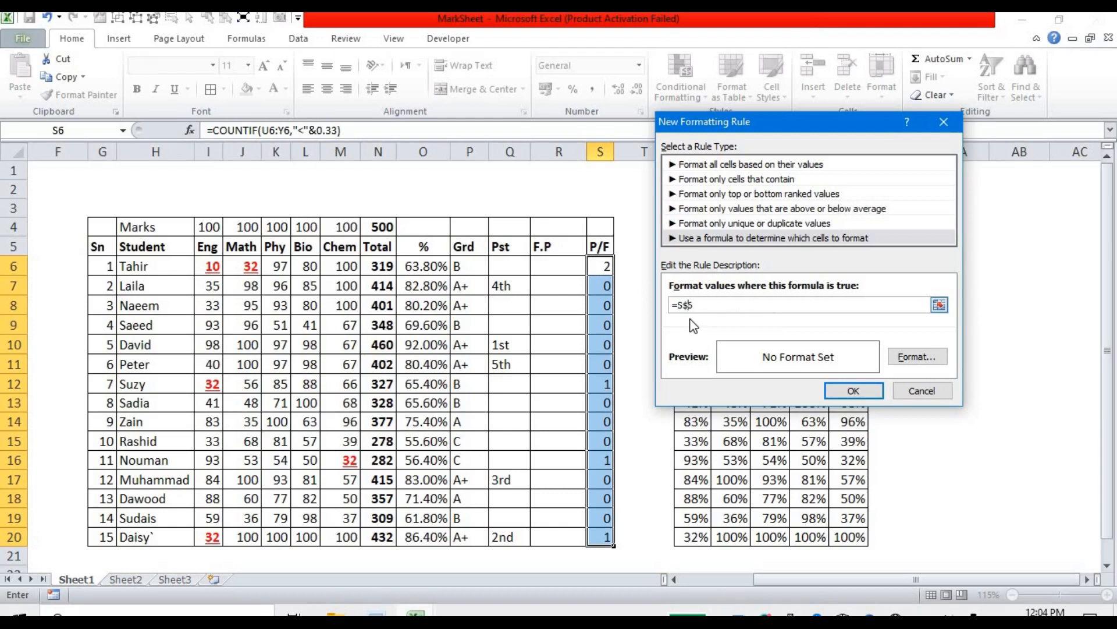
{"action": "key", "text": "Right"}
{"action": "key", "text": "Delete"}
{"action": "type", "text": "=0"}
- Give the rule a white font colour, apply it, and check the formatted cells in column S
{"action": "left_click", "coordinate": [917, 366]}
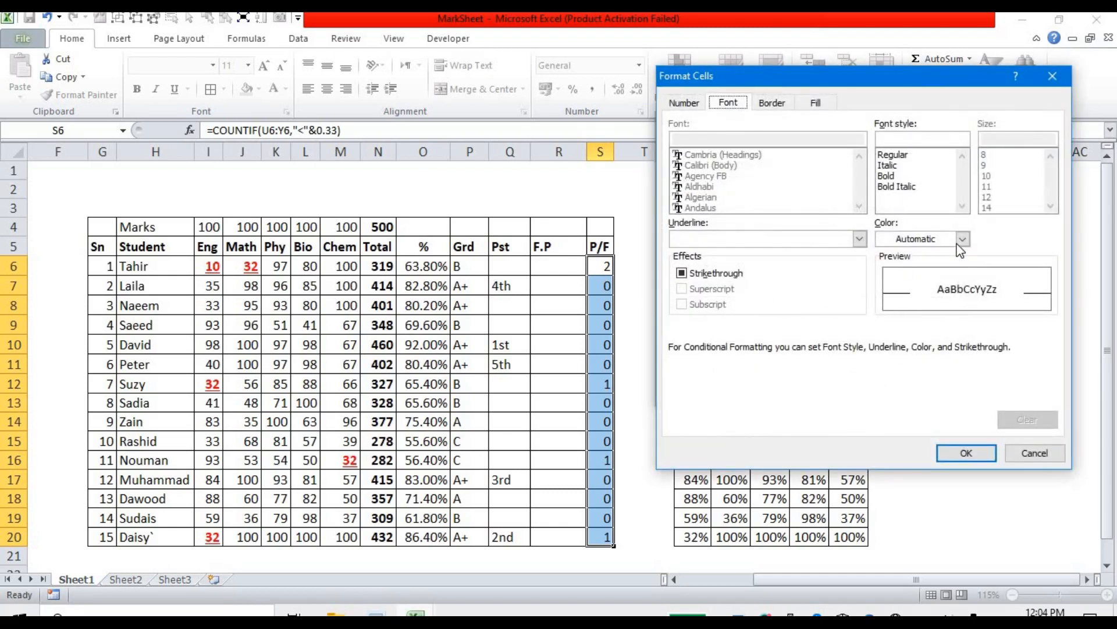
{"action": "left_click", "coordinate": [962, 239]}
{"action": "left_click", "coordinate": [836, 290]}
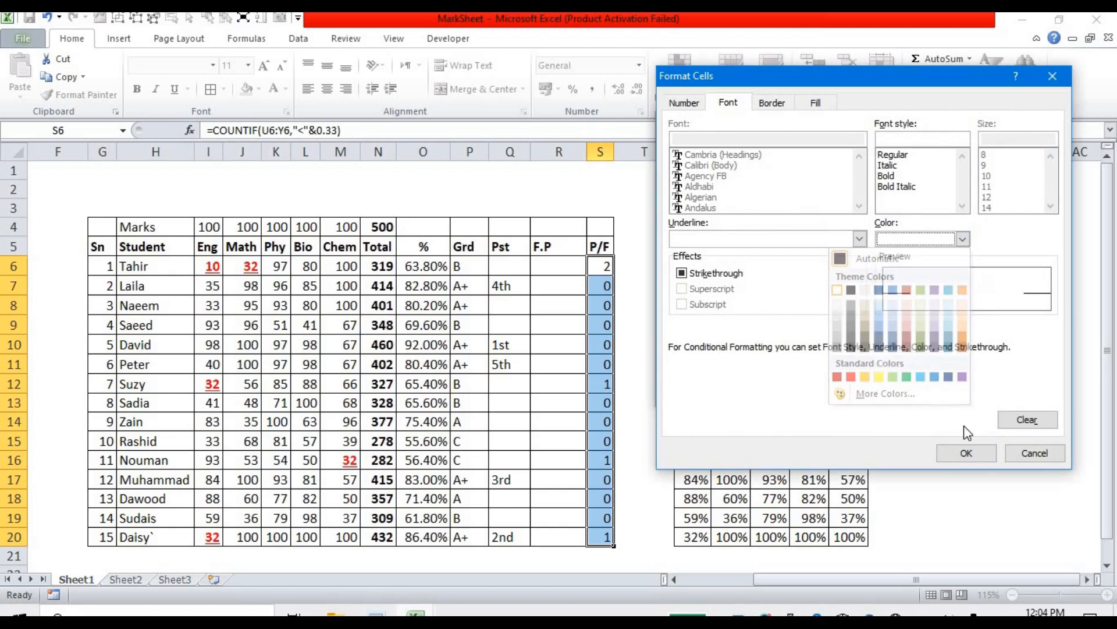
{"action": "left_click", "coordinate": [966, 454]}
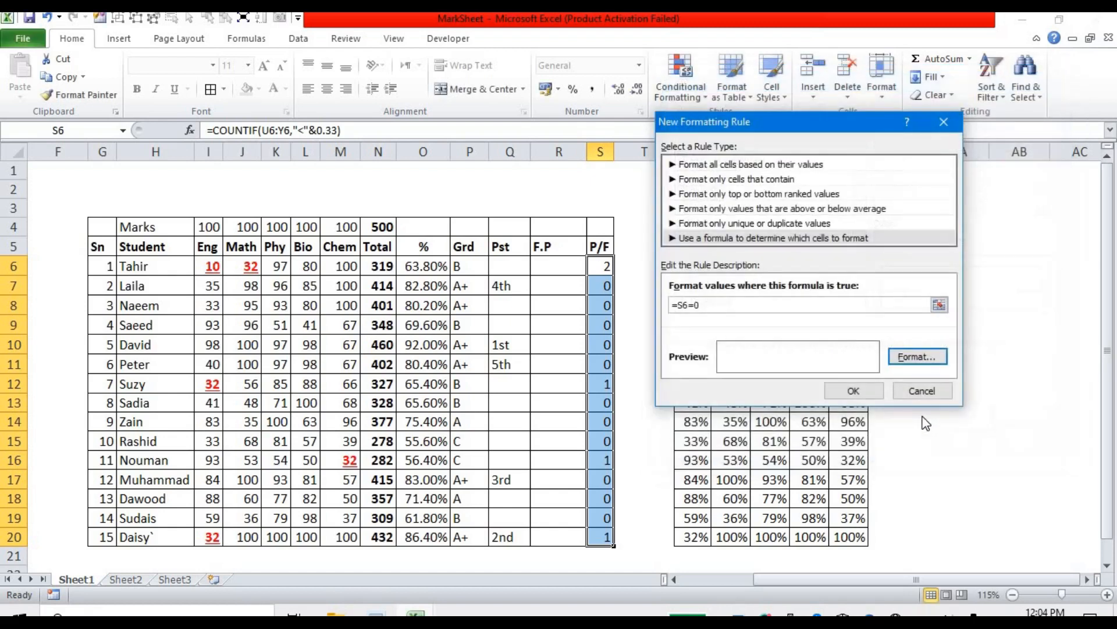
{"action": "left_click", "coordinate": [854, 389]}
{"action": "left_click", "coordinate": [642, 279]}
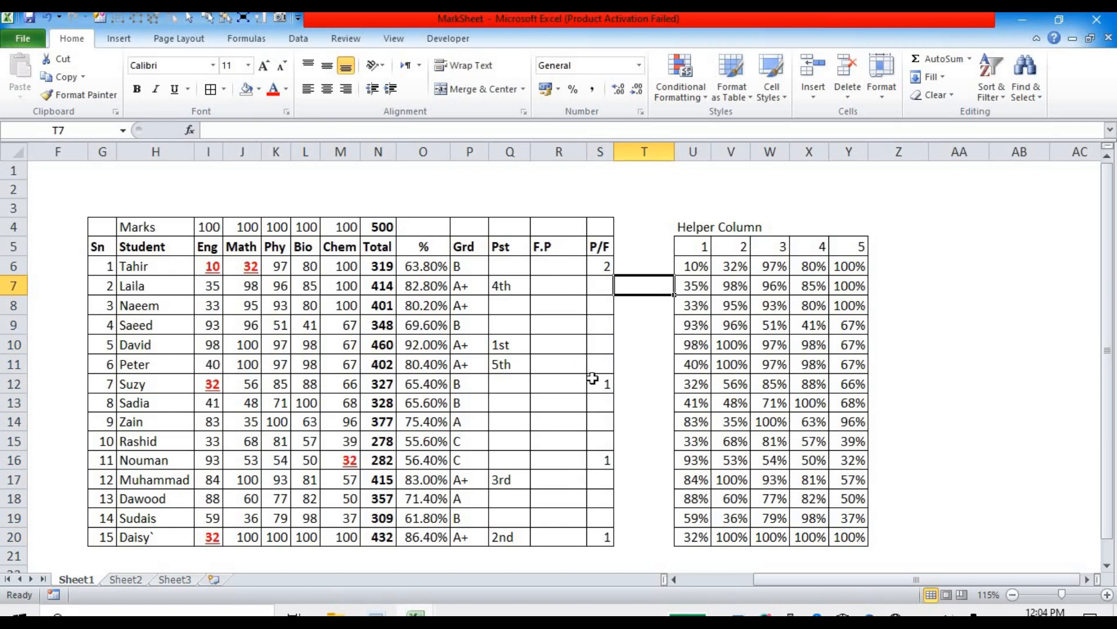
{"action": "left_click", "coordinate": [595, 286]}
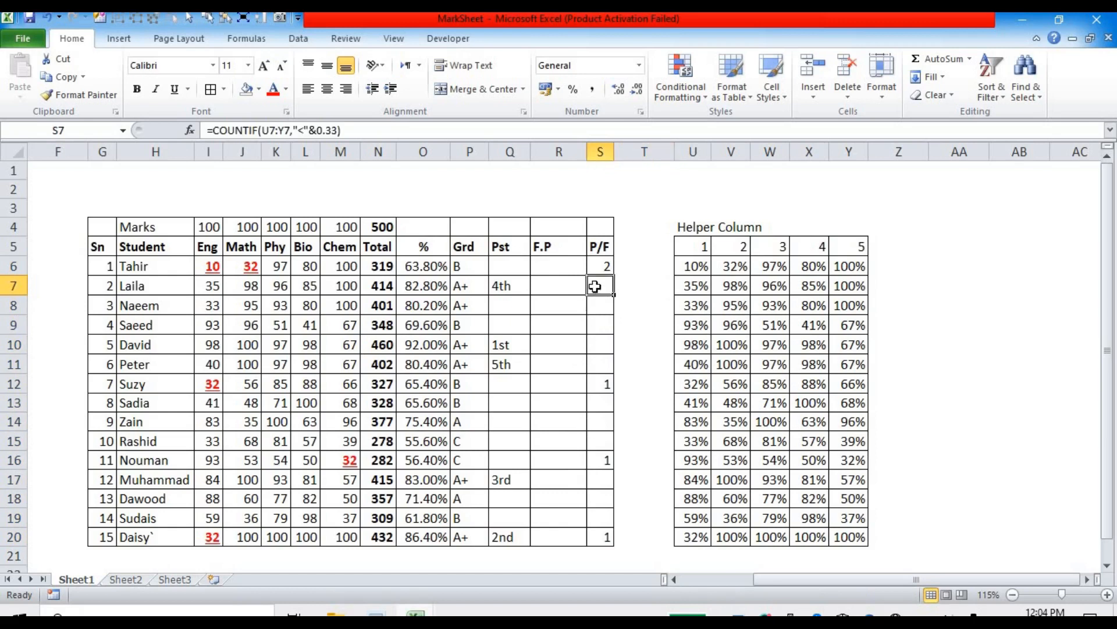
{"action": "left_click", "coordinate": [632, 307]}
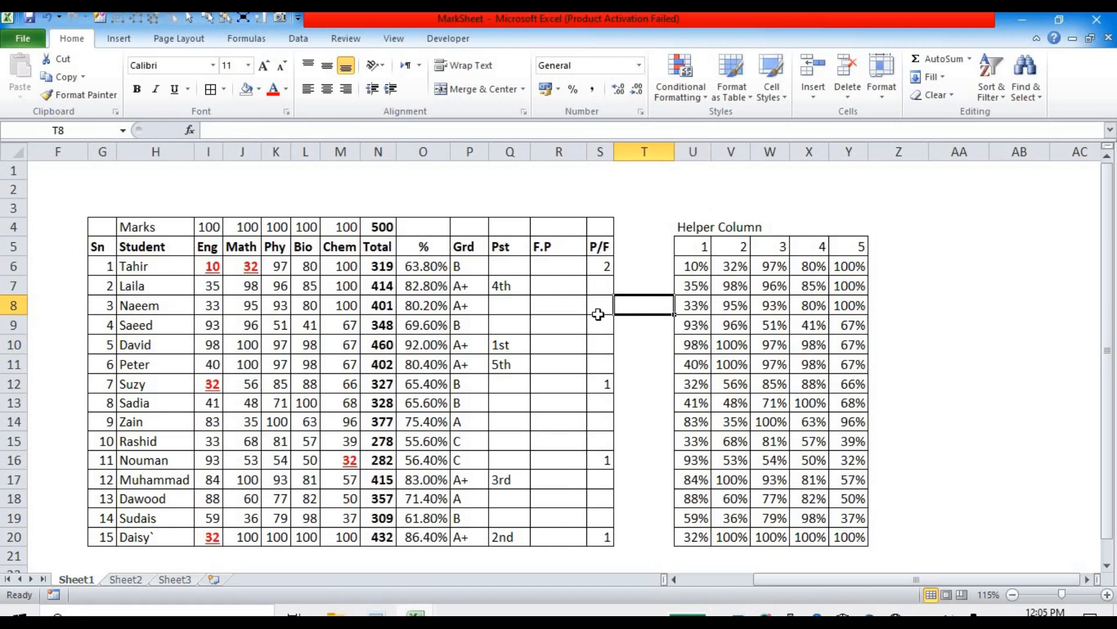
- Move the COUNTIF cells from S6:S20 into the F.P column at R6:R20
{"action": "left_click", "coordinate": [675, 579]}
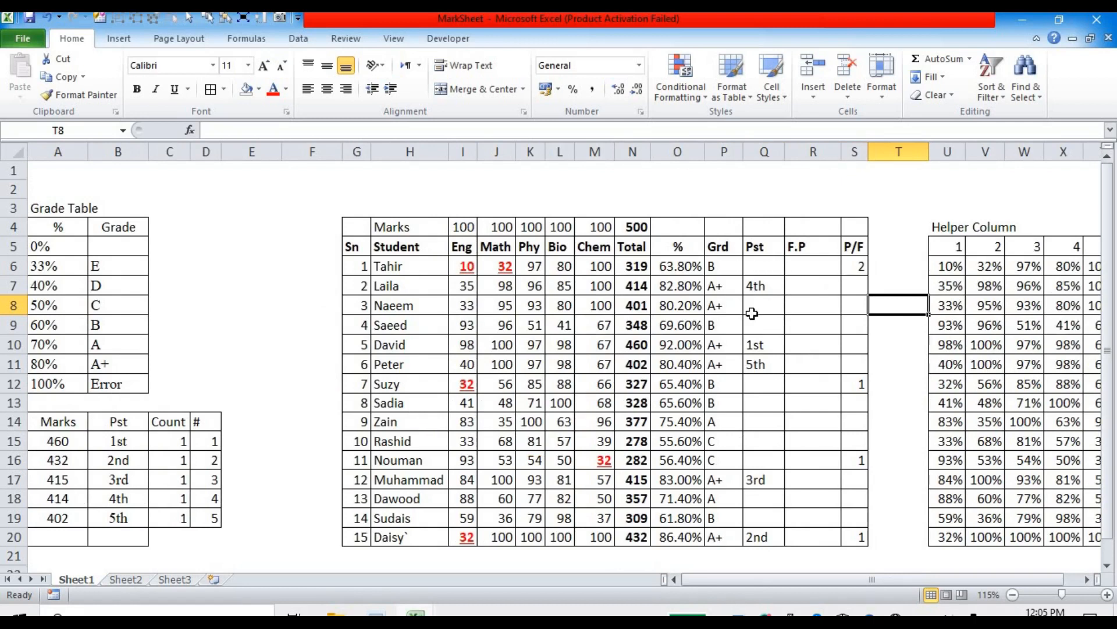
{"action": "left_click", "coordinate": [804, 269]}
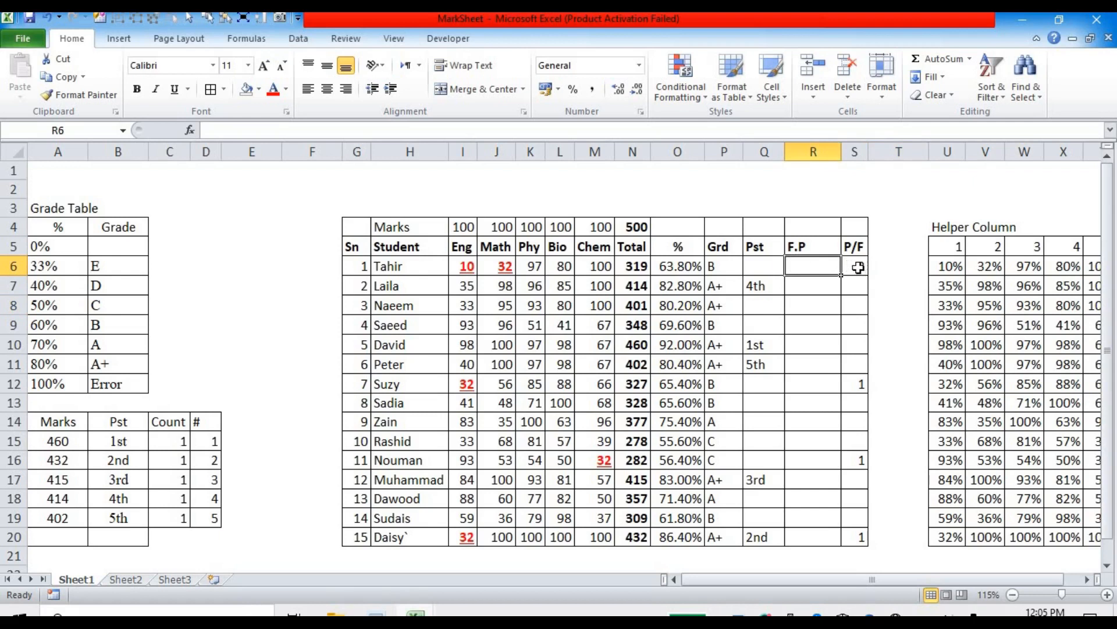
{"action": "left_click_drag", "start_coordinate": [858, 268], "coordinate": [851, 544]}
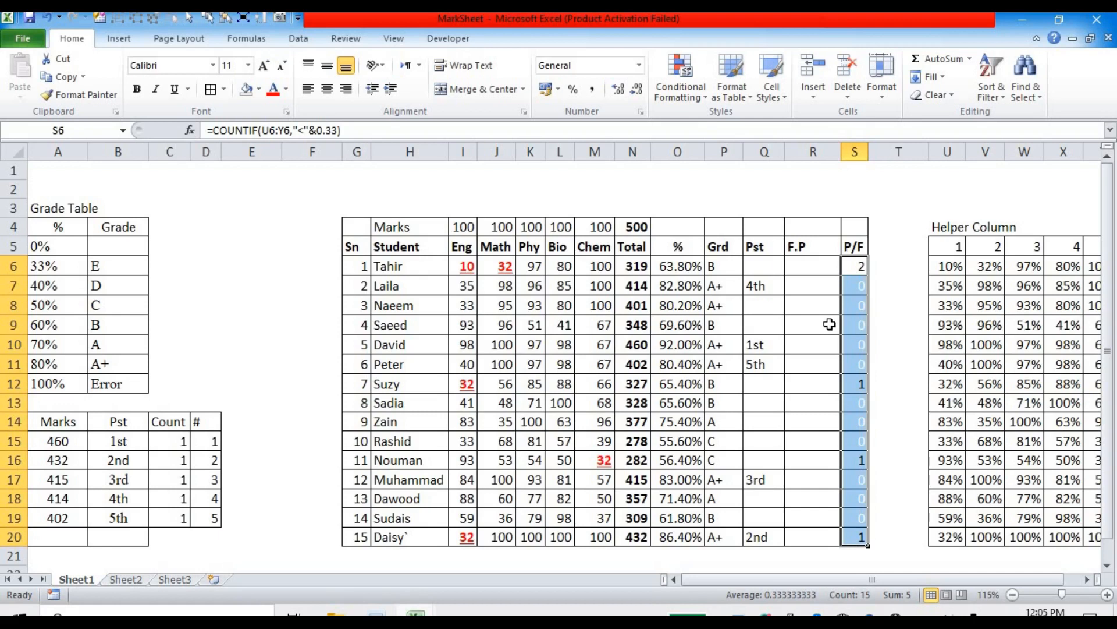
{"action": "left_click_drag", "start_coordinate": [840, 326], "coordinate": [816, 323]}
- Apply borders to the emptied P/F cells S6:S20 and check the moved formula in R6
{"action": "left_click_drag", "start_coordinate": [855, 266], "coordinate": [856, 539]}
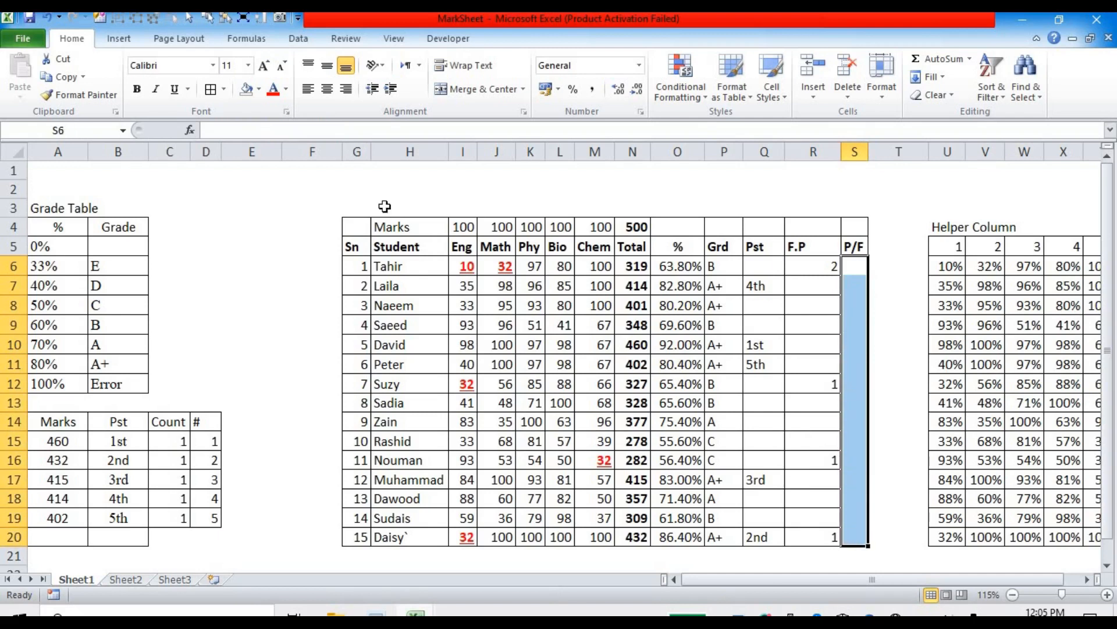
{"action": "left_click", "coordinate": [212, 92]}
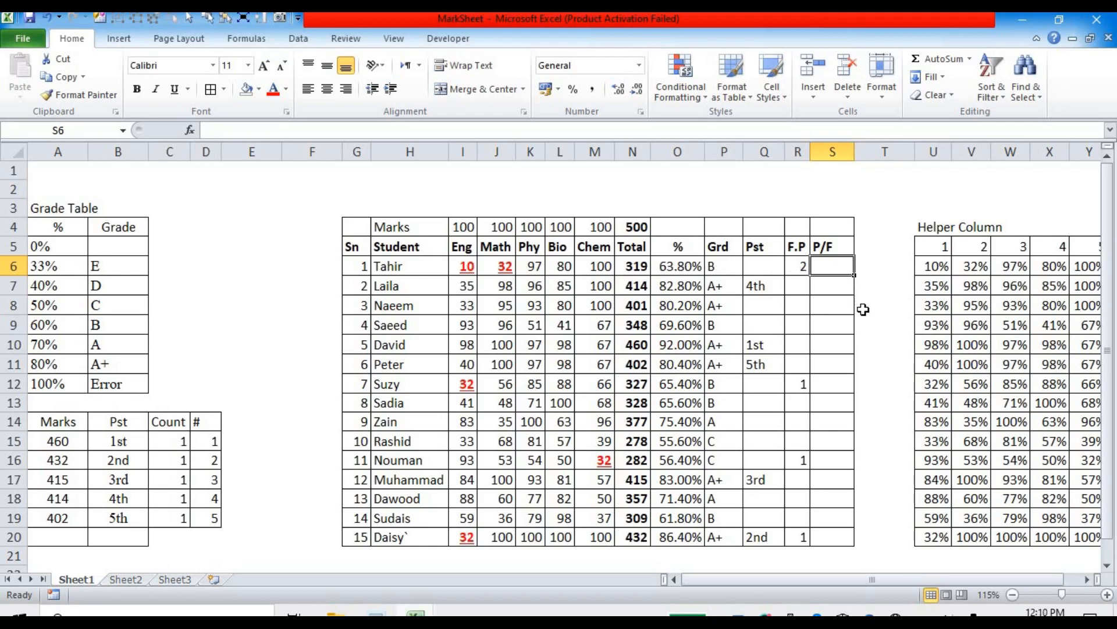
{"action": "left_click", "coordinate": [800, 269]}
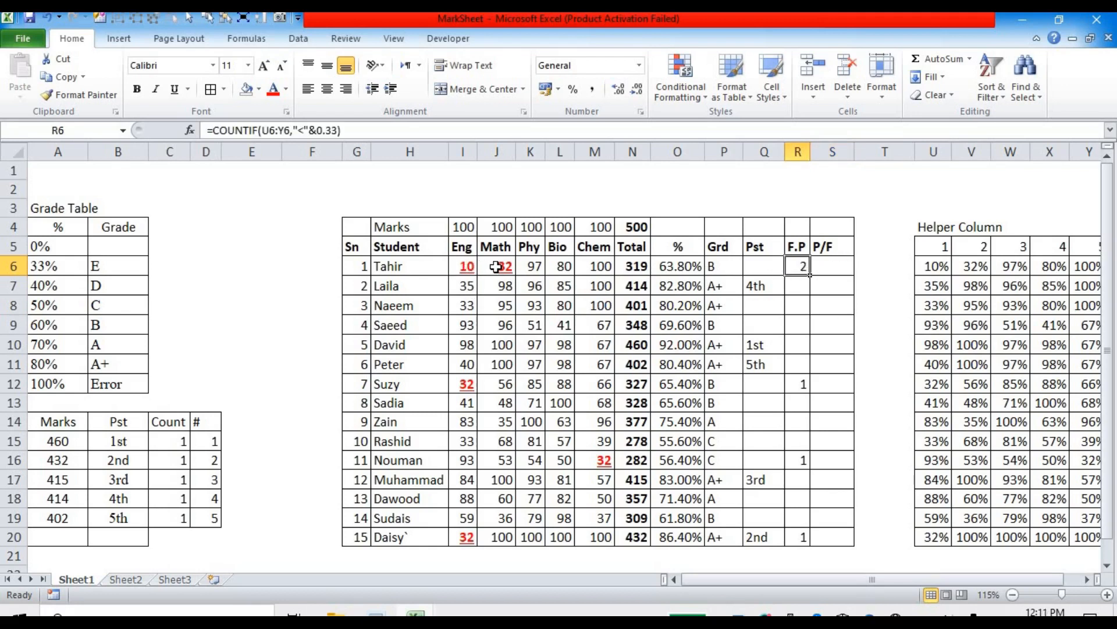
- Enter the formula =IF(R6=0,"Pass","Fail") in the first P/F cell, S6
{"action": "double_click", "coordinate": [838, 270]}
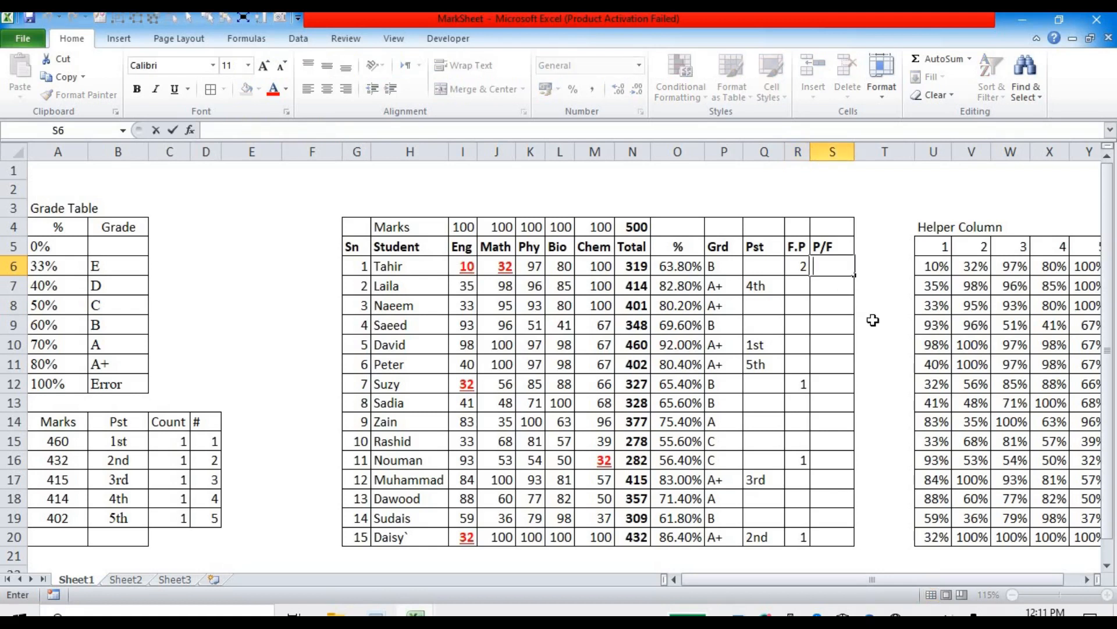
{"action": "type", "text": "=if"}
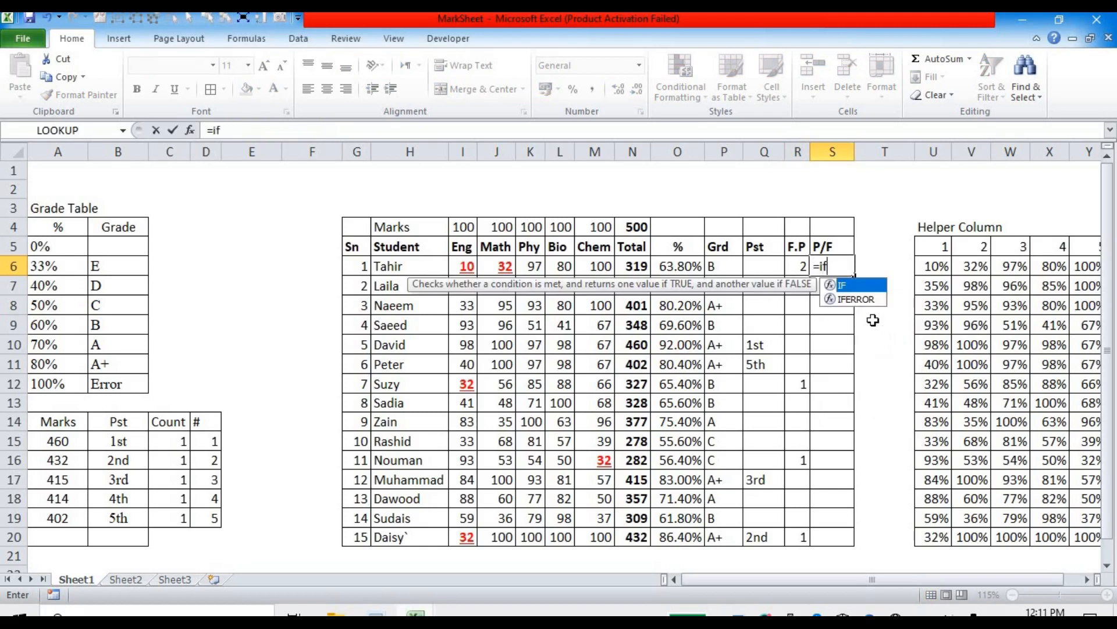
{"action": "key", "text": "Tab"}
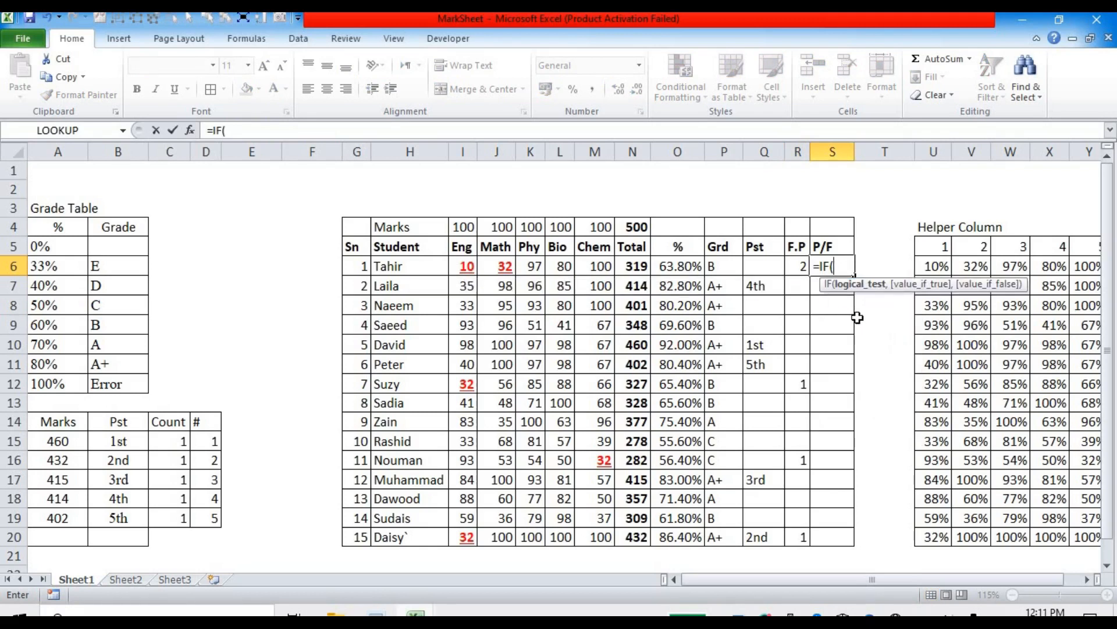
{"action": "left_click", "coordinate": [795, 267]}
{"action": "type", "text": "=0"}
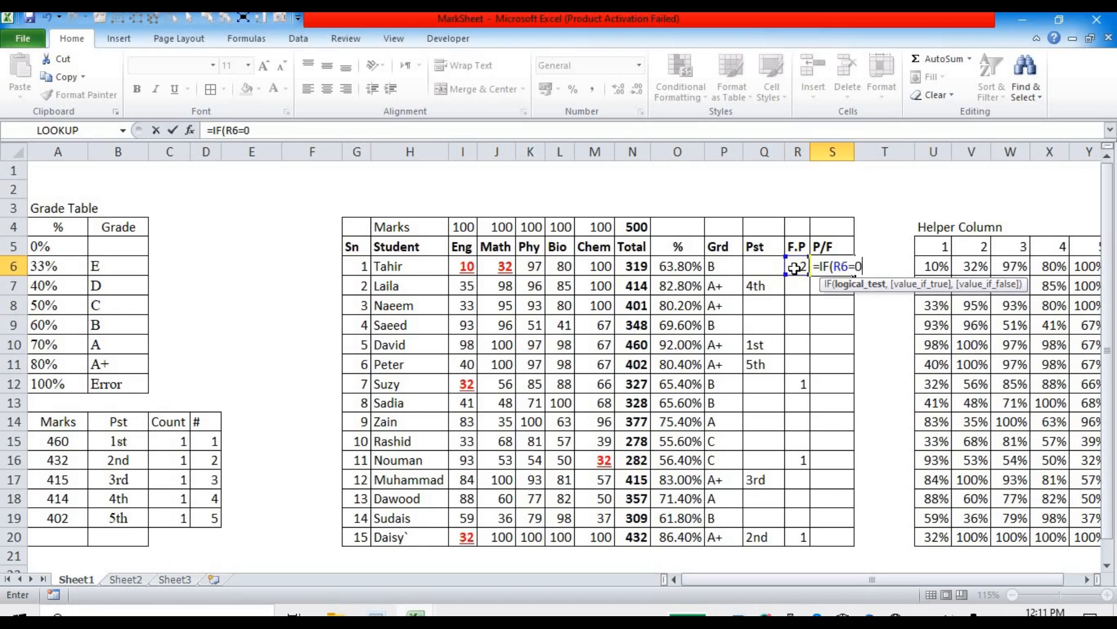
{"action": "type", "text": ",\"P"}
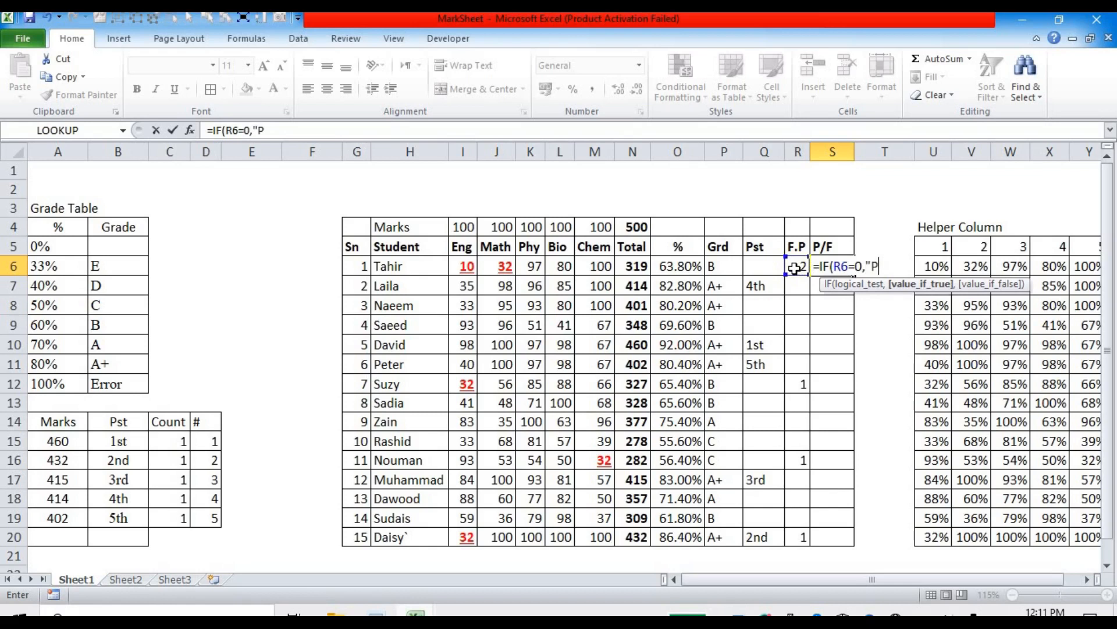
{"action": "type", "text": "ass\","}
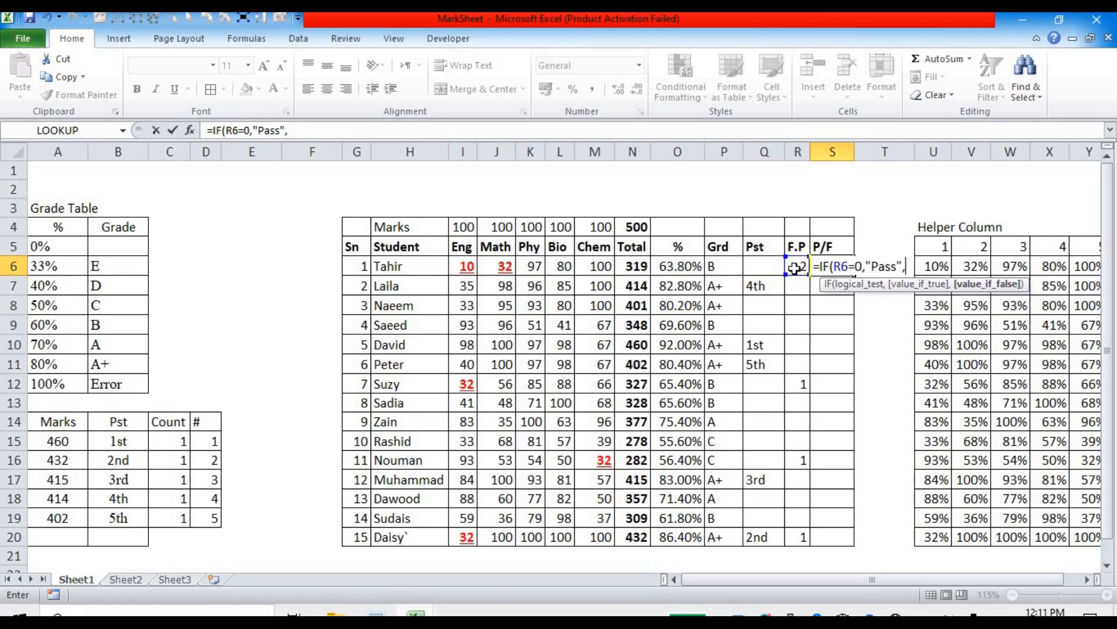
{"action": "type", "text": "\"Fail"}
{"action": "key", "text": "Return"}
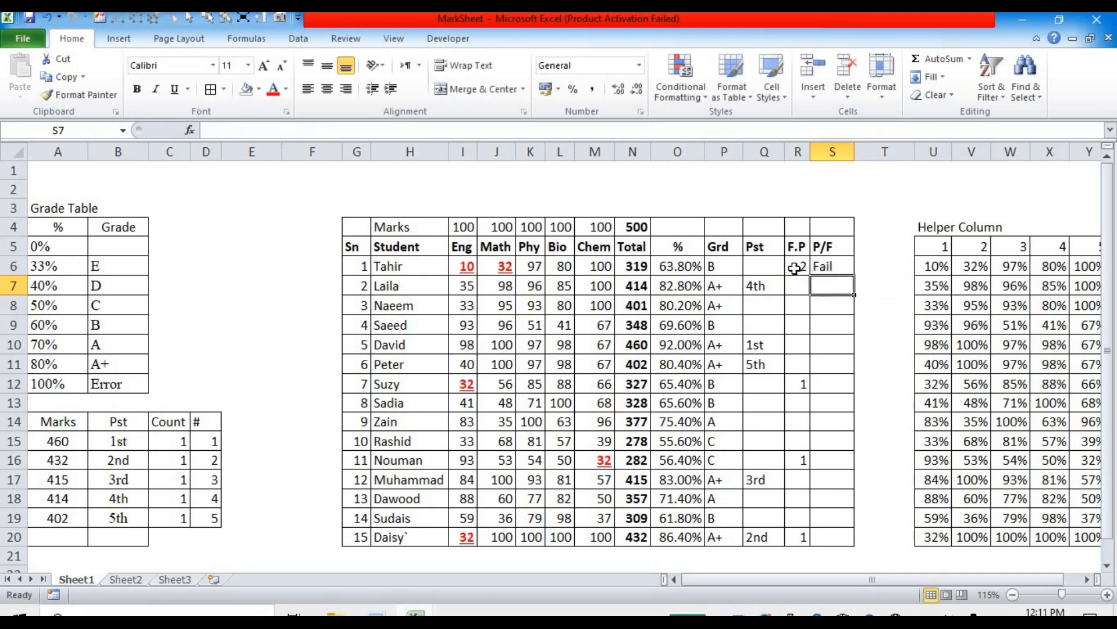
- Fill the Pass/Fail formula from S6 down through S20
{"action": "left_click", "coordinate": [831, 268]}
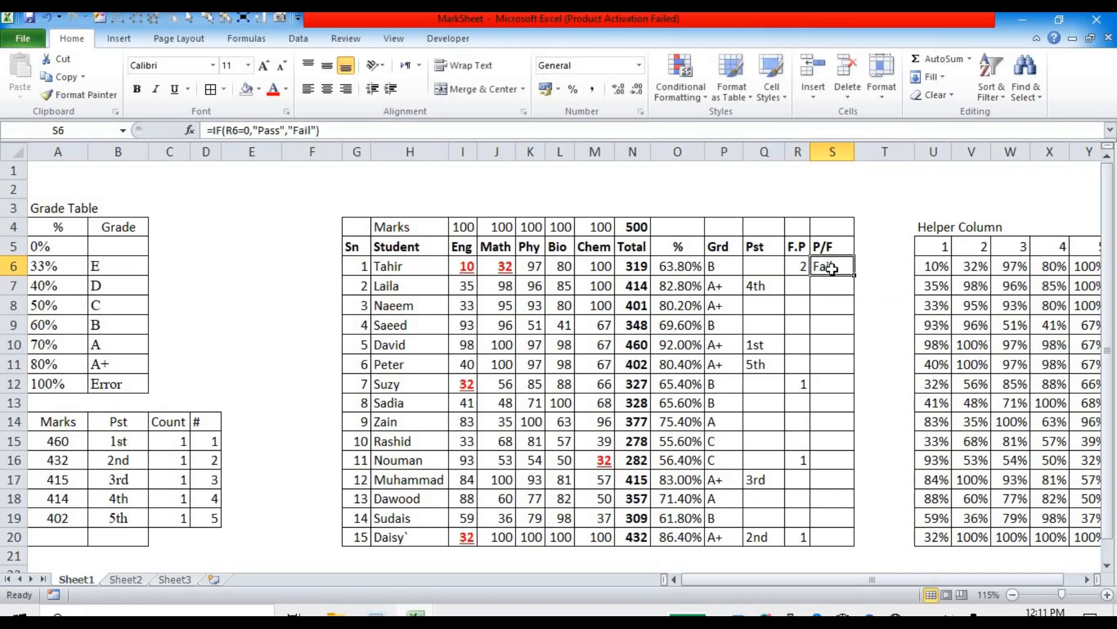
{"action": "key", "text": "shift+Down"}
{"action": "key", "text": "shift+Down"}
{"action": "key", "text": "shift+Down"}
{"action": "key", "text": "shift+Down"}
{"action": "key", "text": "shift+Down"}
{"action": "key", "text": "shift+Down"}
{"action": "key", "text": "shift+Down"}
{"action": "key", "text": "shift+Down"}
{"action": "key", "text": "shift+Down"}
{"action": "key", "text": "shift+Down"}
{"action": "key", "text": "shift+Down"}
{"action": "key", "text": "shift+Down"}
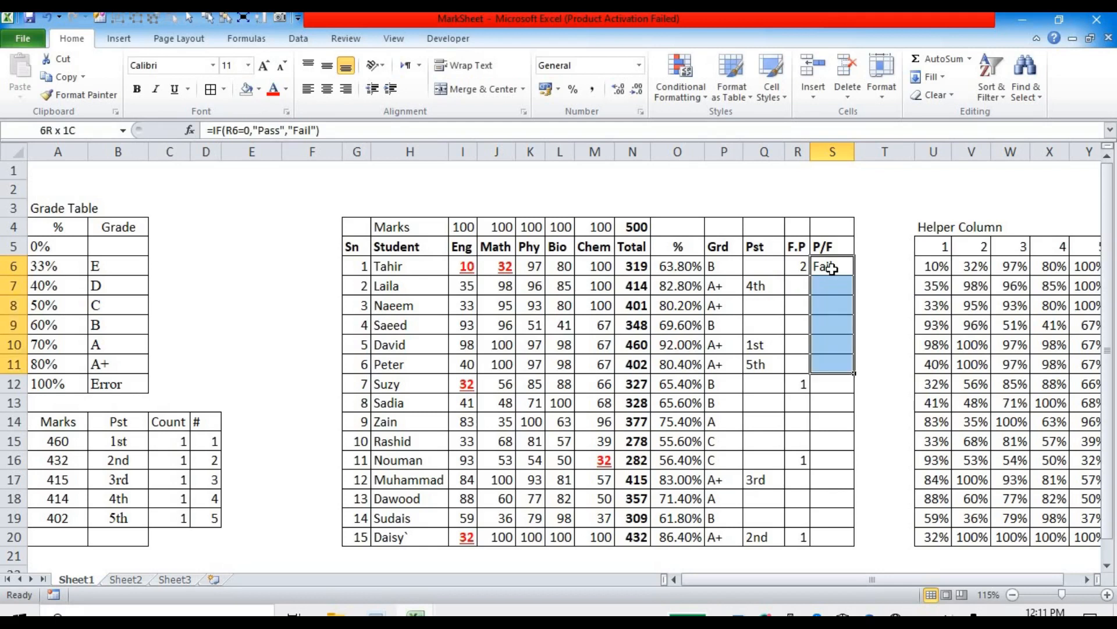
{"action": "key", "text": "shift+Down"}
{"action": "key", "text": "shift+Down"}
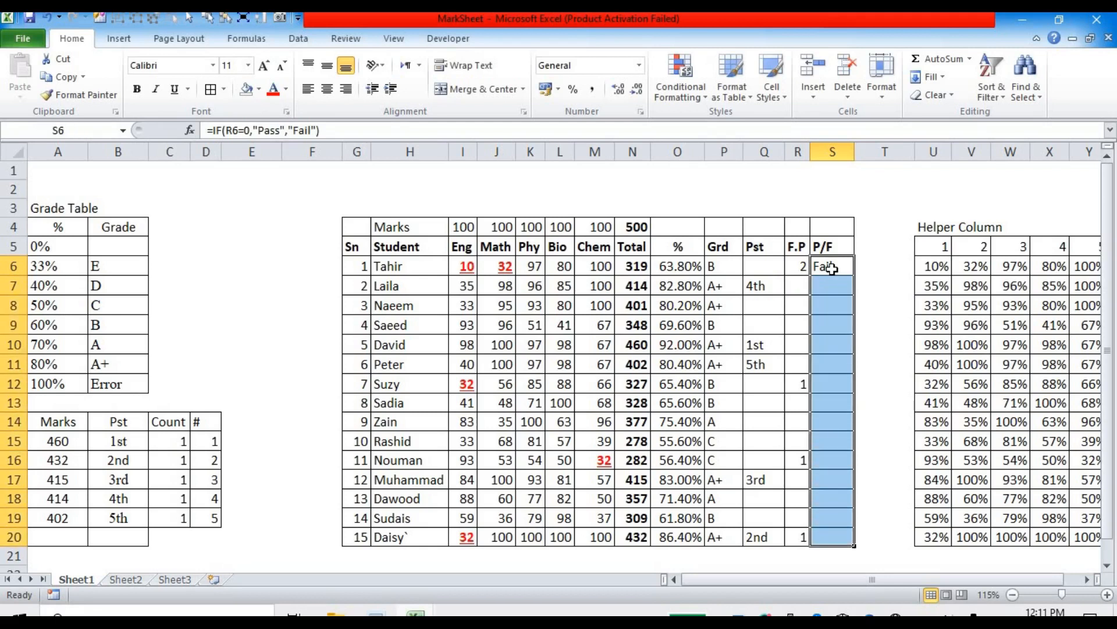
{"action": "key", "text": "ctrl+d"}
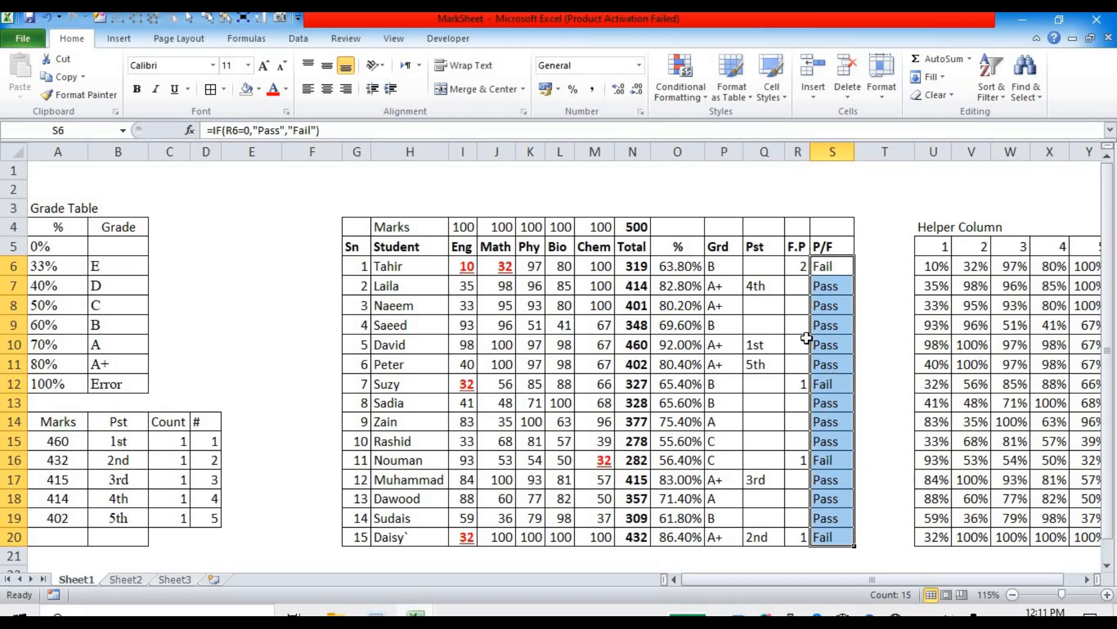
- Wrap the grade LOOKUP in P6 with an IF that returns blank when S6="Fail" and otherwise the LOOKUP grade
{"action": "left_click", "coordinate": [717, 266]}
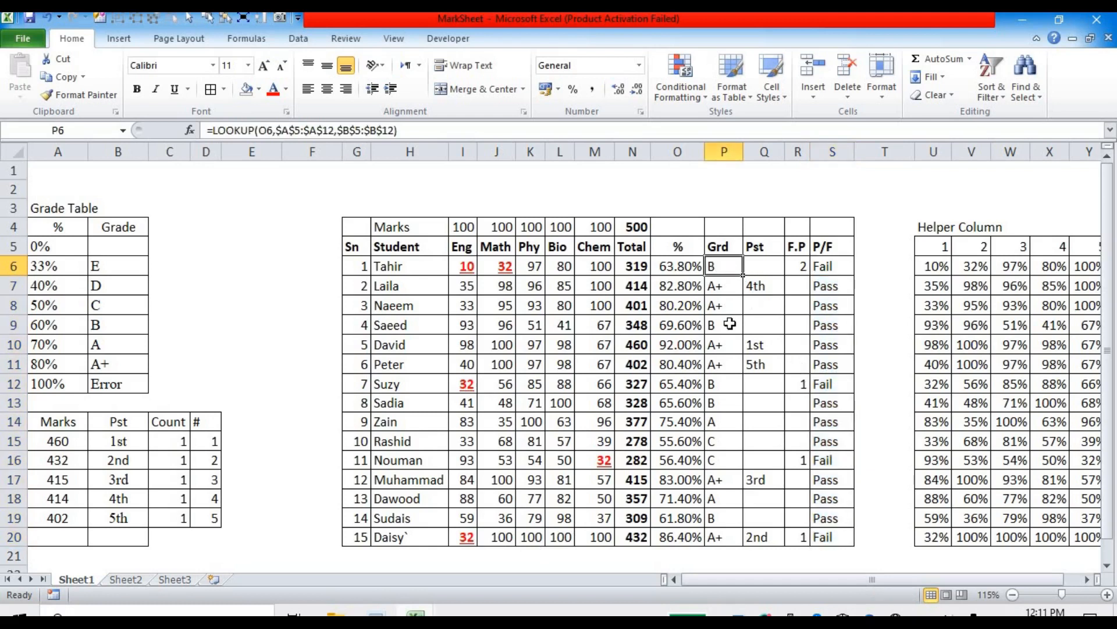
{"action": "left_click", "coordinate": [212, 130]}
{"action": "type", "text": "IF("}
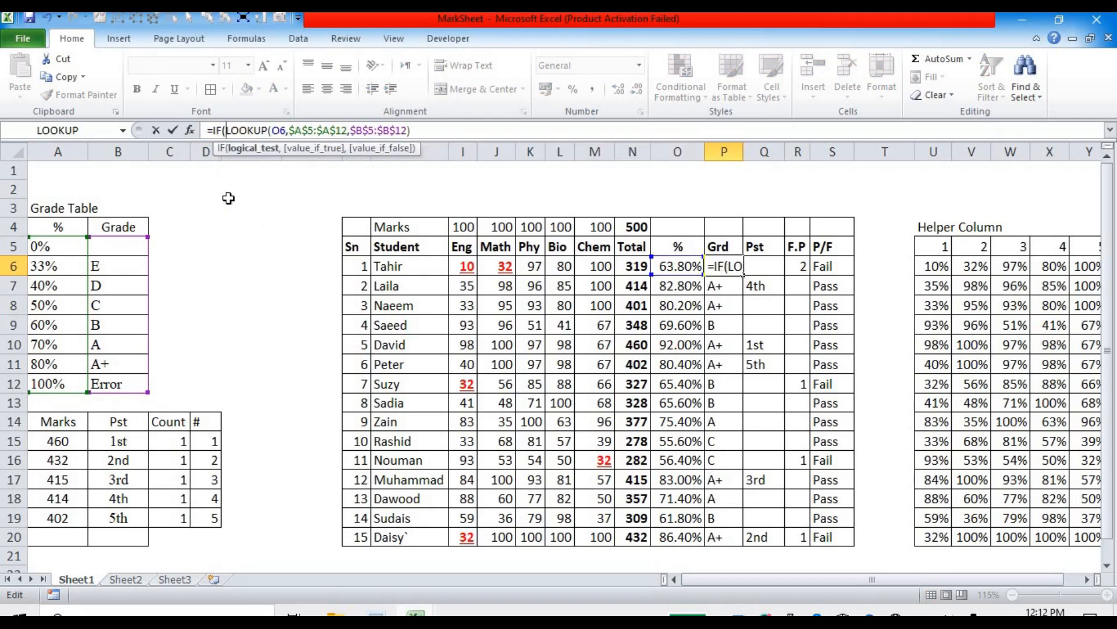
{"action": "left_click", "coordinate": [827, 269]}
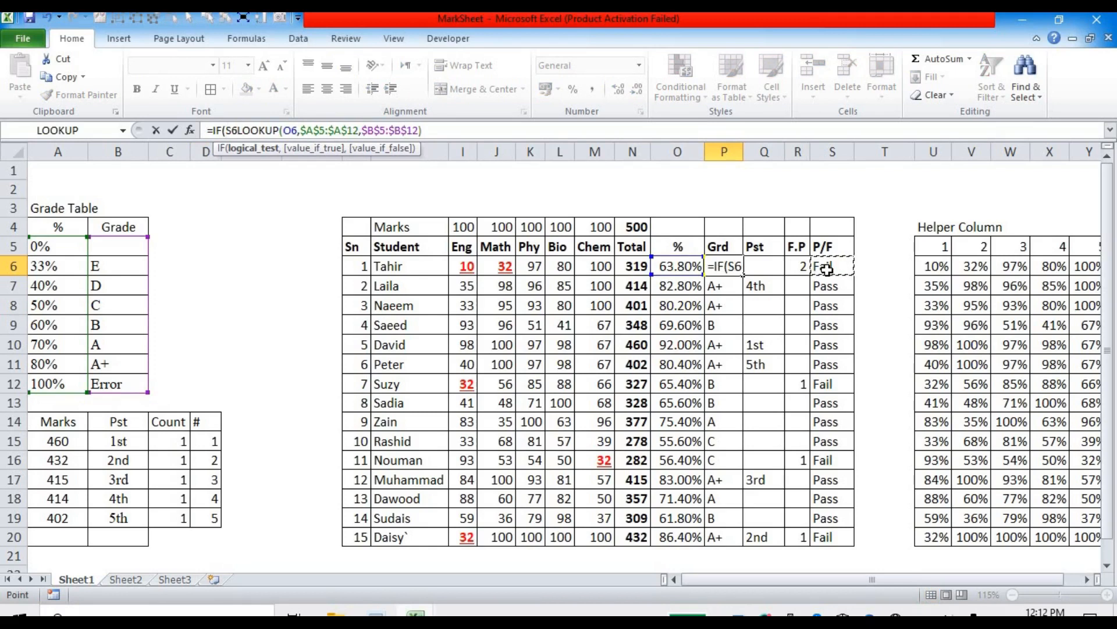
{"action": "type", "text": "=\""}
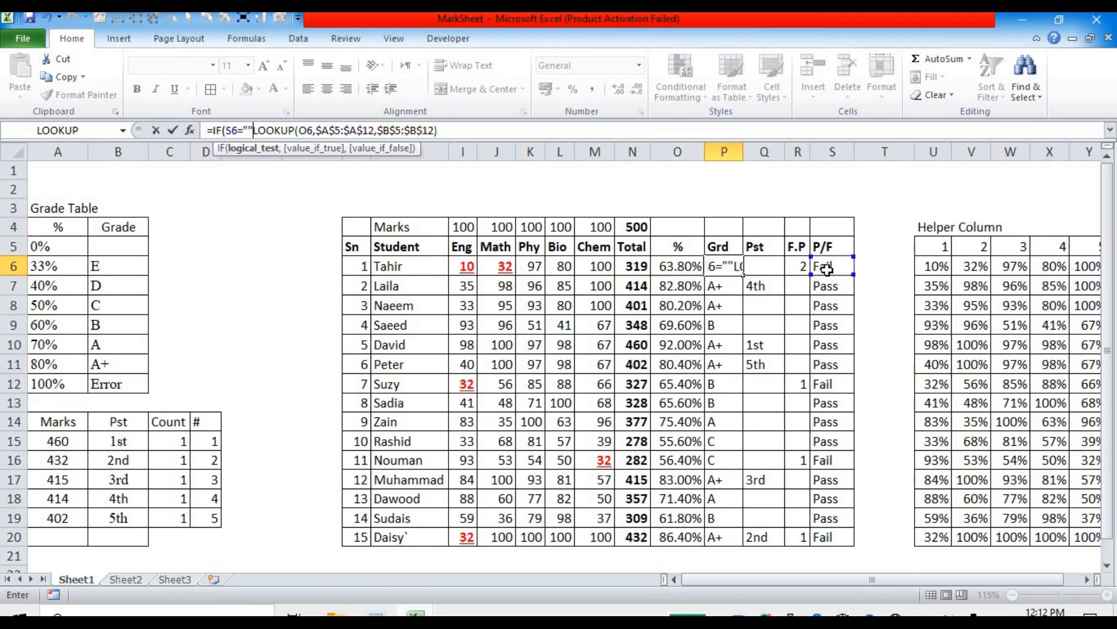
{"action": "type", "text": "Fail\""}
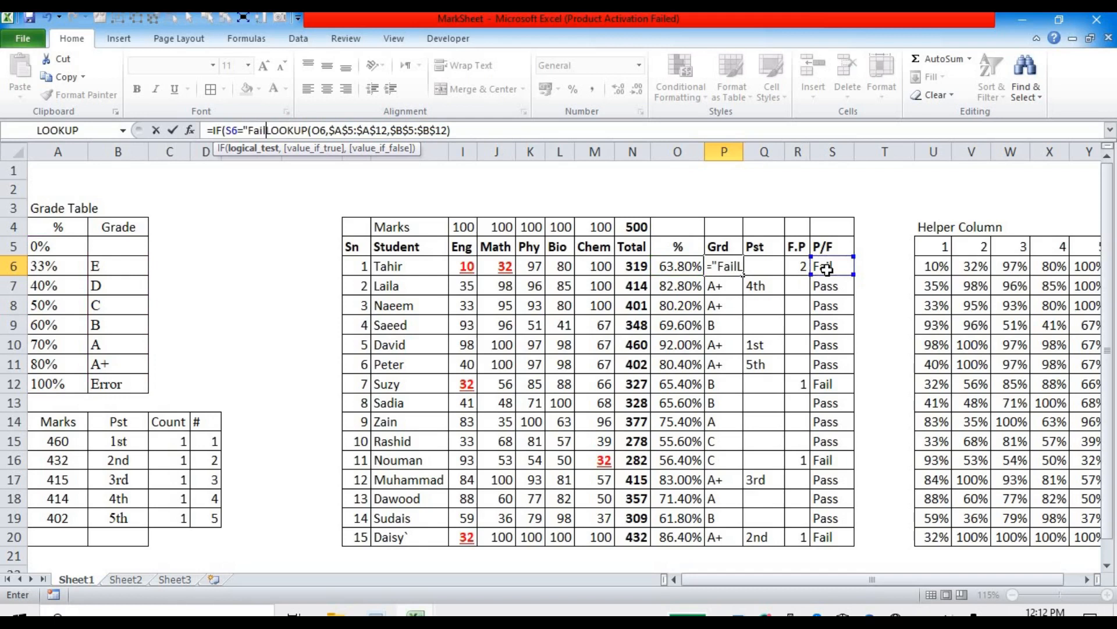
{"action": "type", "text": ","}
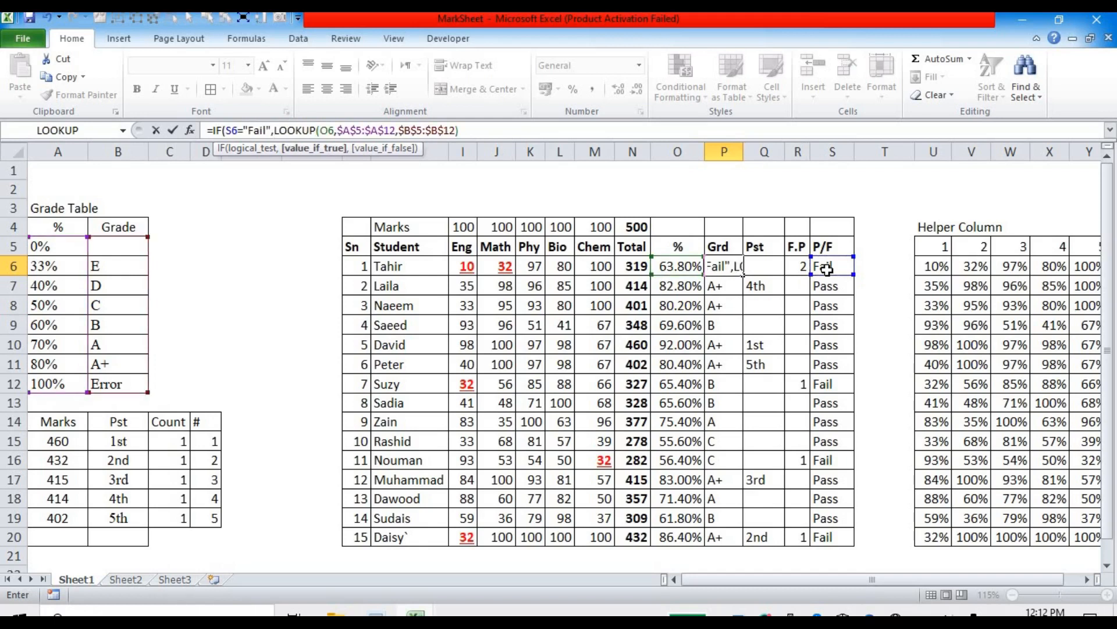
{"action": "type", "text": "\"\","}
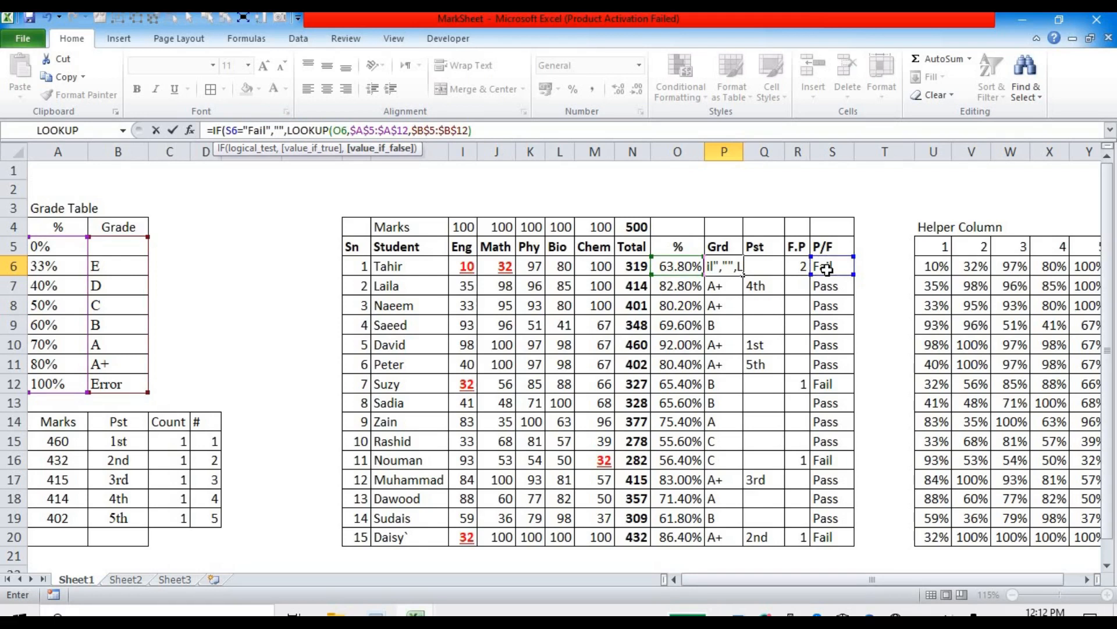
{"action": "key", "text": "Return"}
{"action": "key", "text": "Return"}
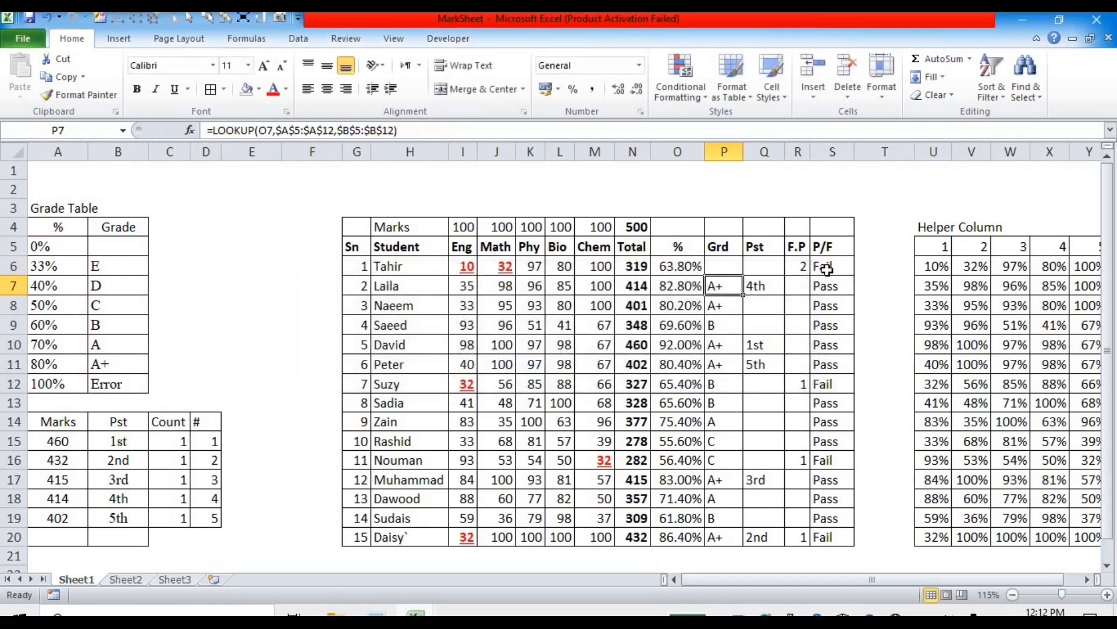
- Review the revised grade formula in P6 and fill it down through P20
{"action": "left_click", "coordinate": [725, 266]}
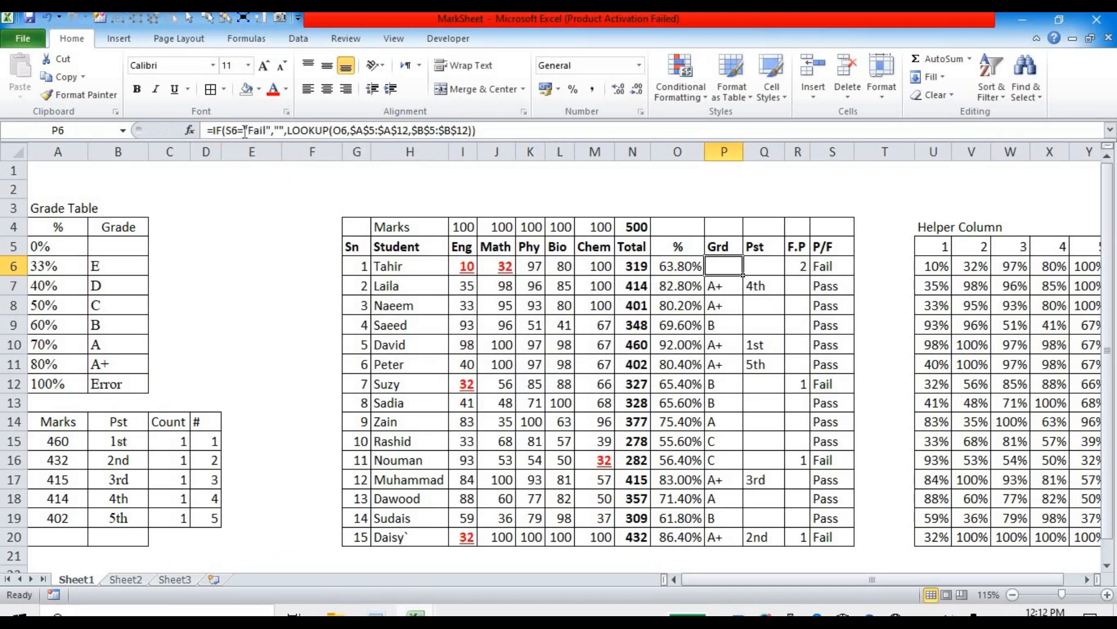
{"action": "left_click_drag", "start_coordinate": [244, 130], "coordinate": [269, 133]}
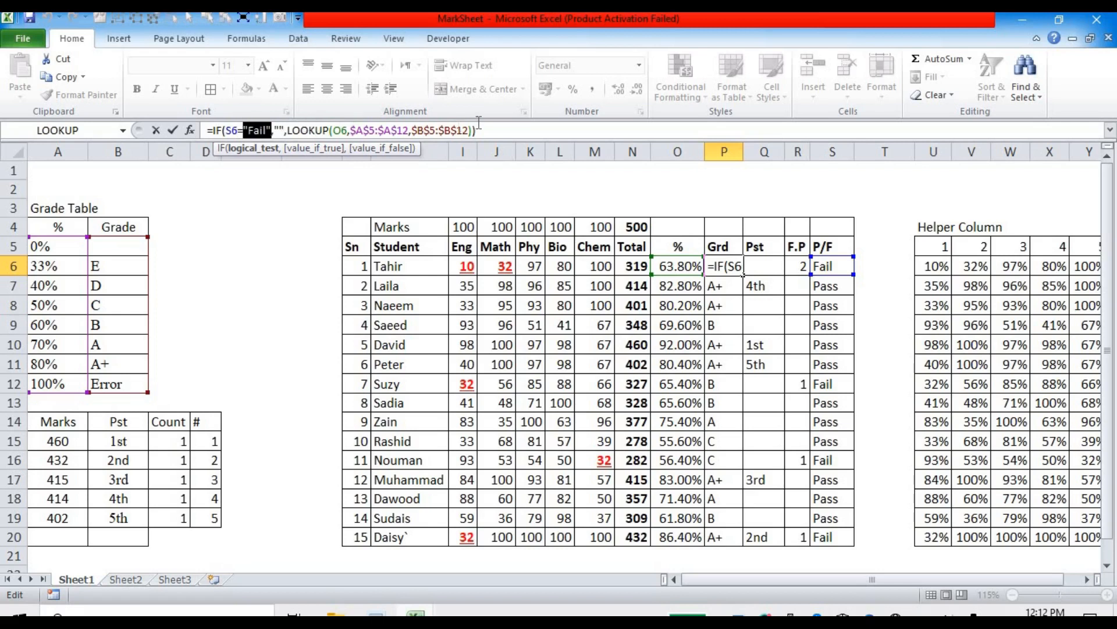
{"action": "key", "text": "ctrl+Return"}
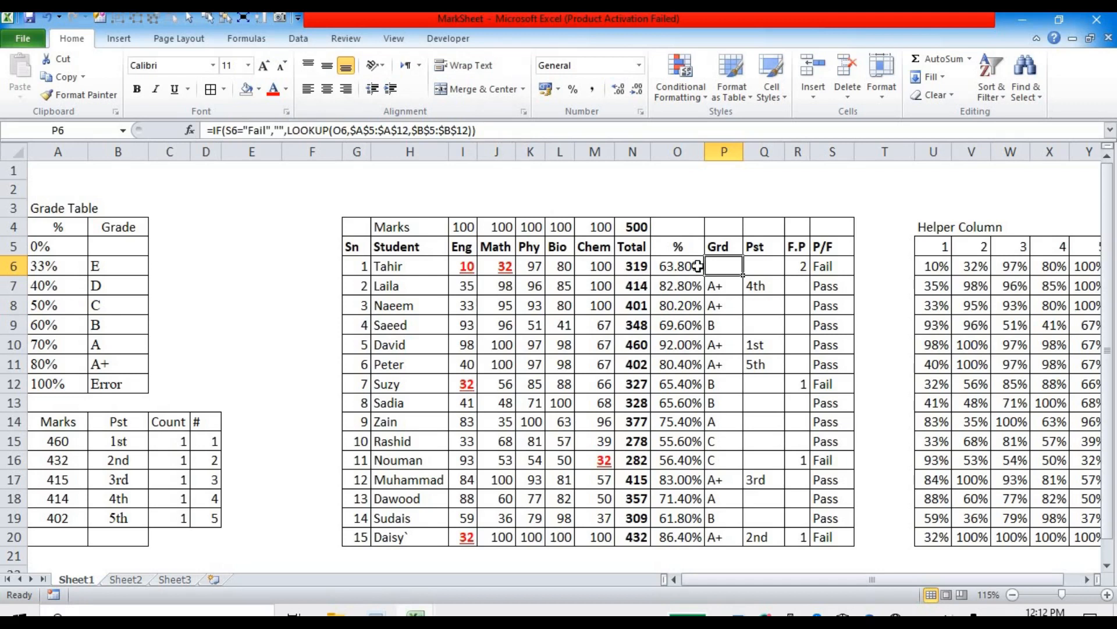
{"action": "key", "text": "shift+Down"}
{"action": "key", "text": "shift+Down"}
{"action": "key", "text": "shift+Down"}
{"action": "key", "text": "shift+Down"}
{"action": "key", "text": "shift+Down"}
{"action": "key", "text": "shift+Down"}
{"action": "key", "text": "shift+Down"}
{"action": "key", "text": "shift+Down"}
{"action": "key", "text": "shift+Down"}
{"action": "key", "text": "shift+Down"}
{"action": "key", "text": "shift+Down"}
{"action": "key", "text": "shift+Down"}
{"action": "key", "text": "shift+Down"}
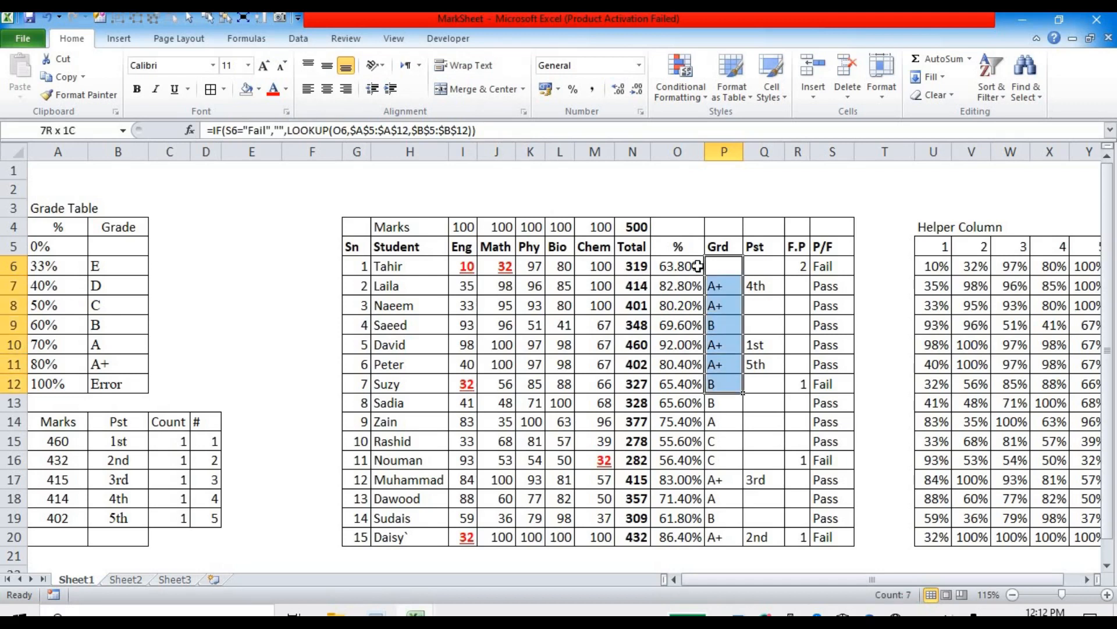
{"action": "key", "text": "shift+Down"}
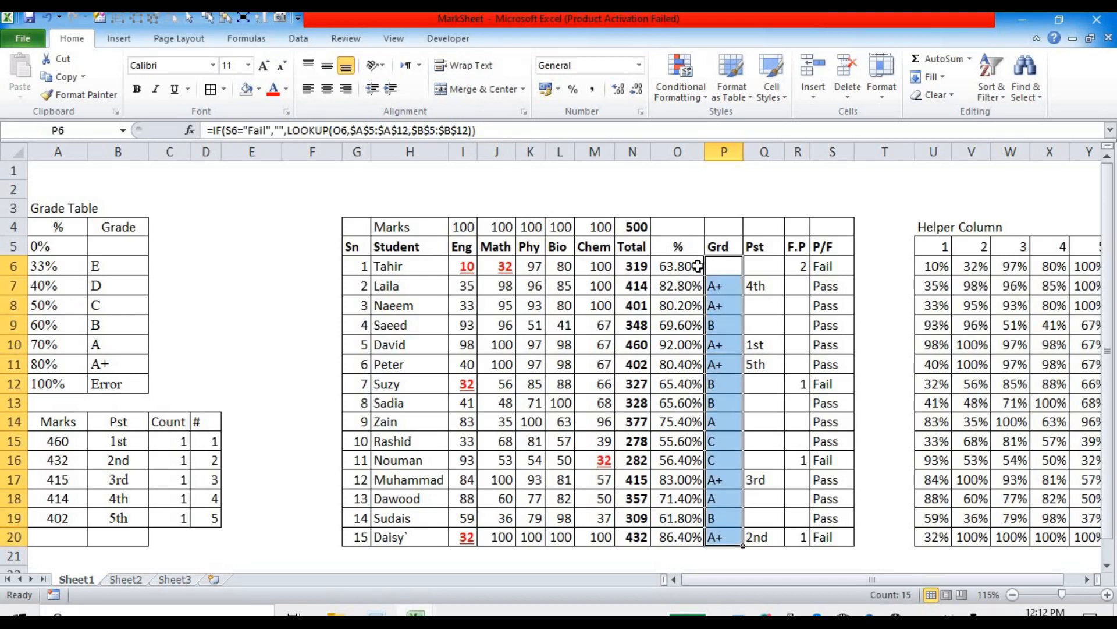
{"action": "key", "text": "ctrl+d"}
{"action": "left_click", "coordinate": [826, 268]}
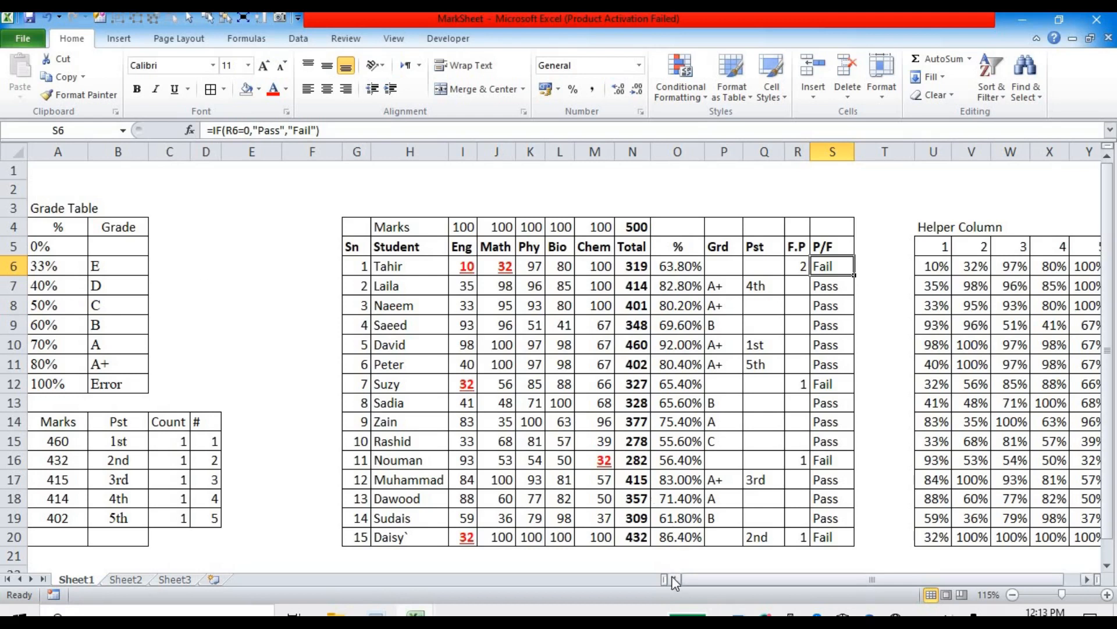
- Enter the heading "ZainTech4U School & College" in H3 above the mark sheet
{"action": "left_click", "coordinate": [383, 209]}
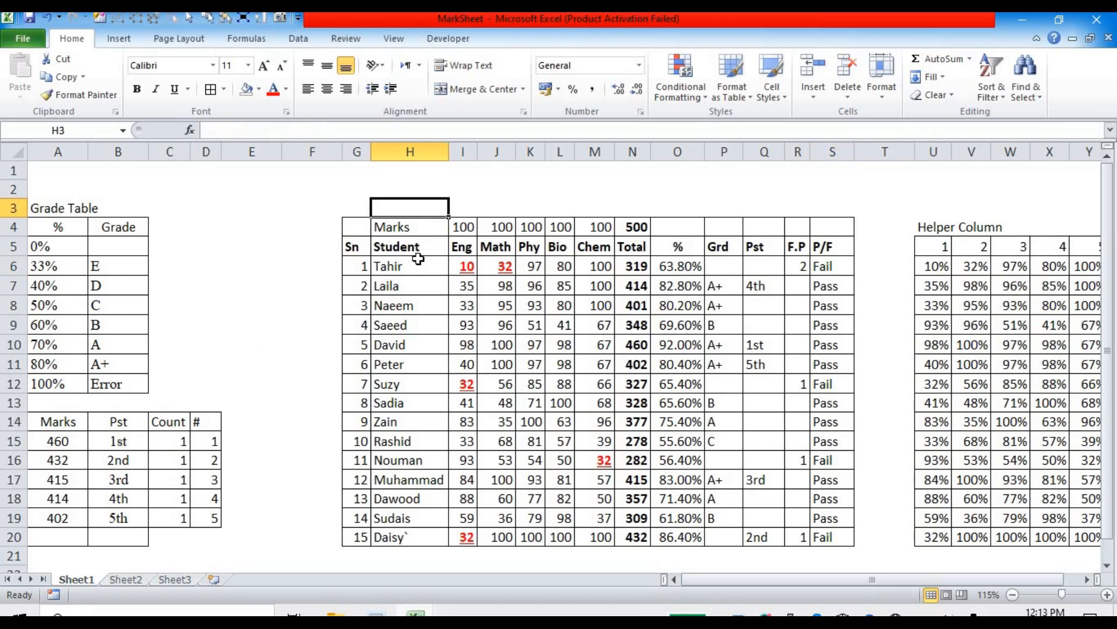
{"action": "type", "text": "ZainTech"}
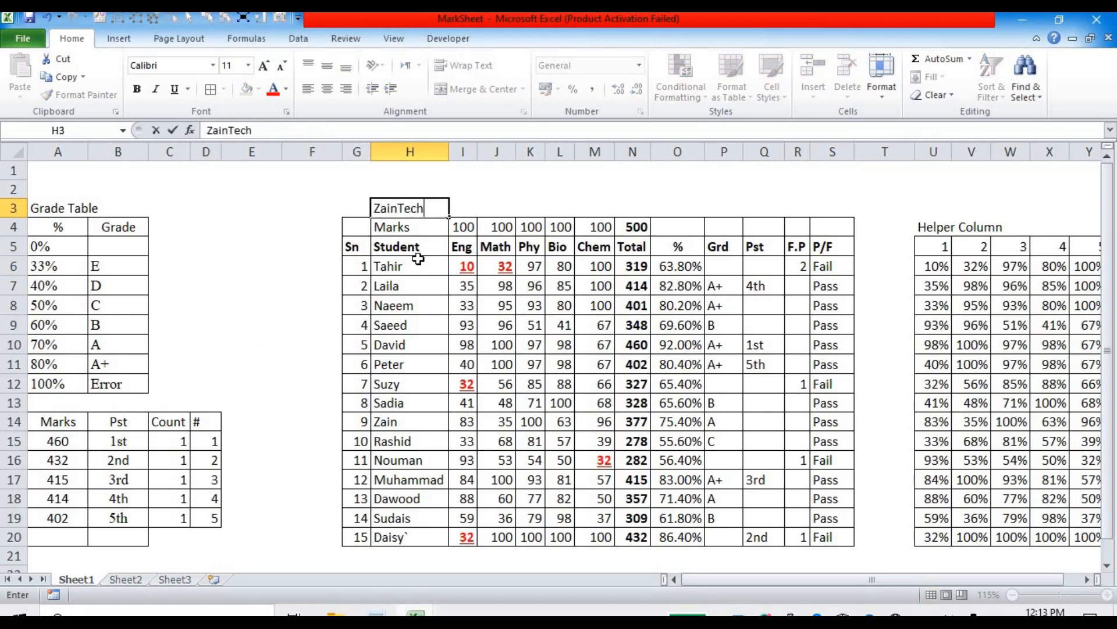
{"action": "type", "text": "4U Scholl"}
{"action": "key", "text": "BackSpace"}
{"action": "type", "text": "ol & C"}
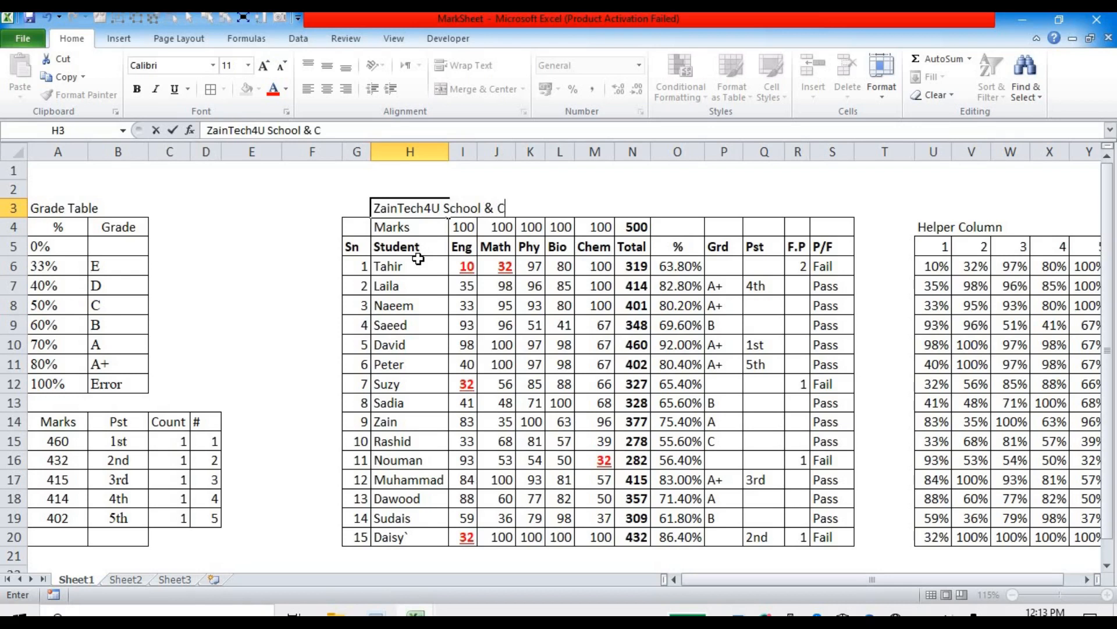
{"action": "type", "text": "ollege"}
{"action": "key", "text": "Tab"}
- Add the class details to row 3: "Class" in O3, "10th" in P3 and "A" in Q3
{"action": "key", "text": "Tab"}
{"action": "key", "text": "Tab"}
{"action": "key", "text": "Tab"}
{"action": "key", "text": "Tab"}
{"action": "key", "text": "Tab"}
{"action": "key", "text": "Tab"}
{"action": "type", "text": "Ca"}
{"action": "type", "text": "las"}
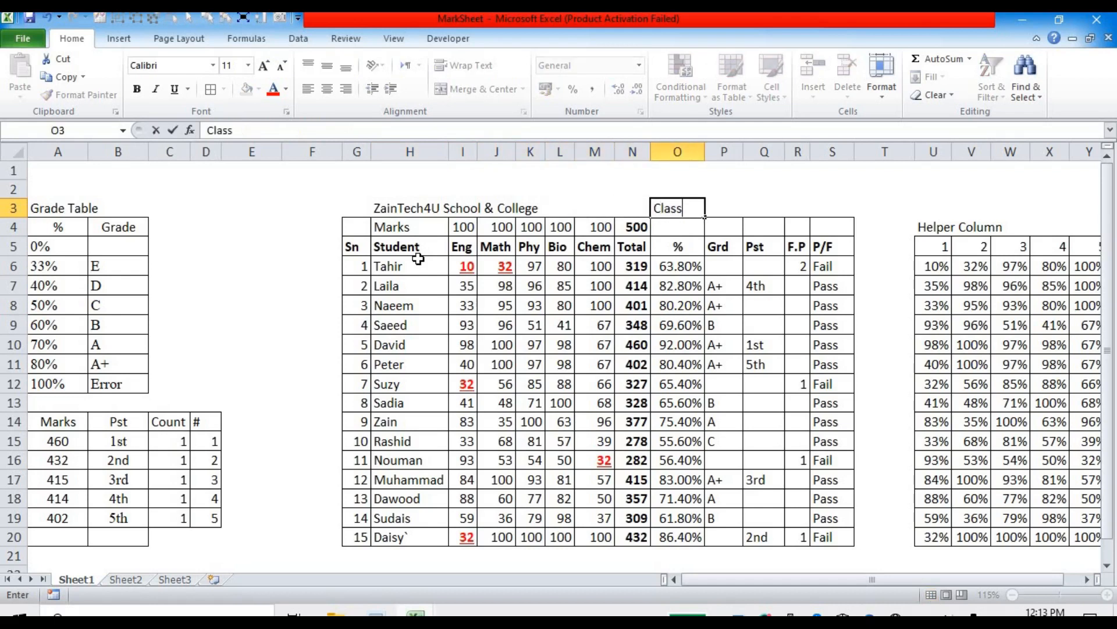
{"action": "type", "text": "s"}
{"action": "key", "text": "Tab"}
{"action": "type", "text": "10th"}
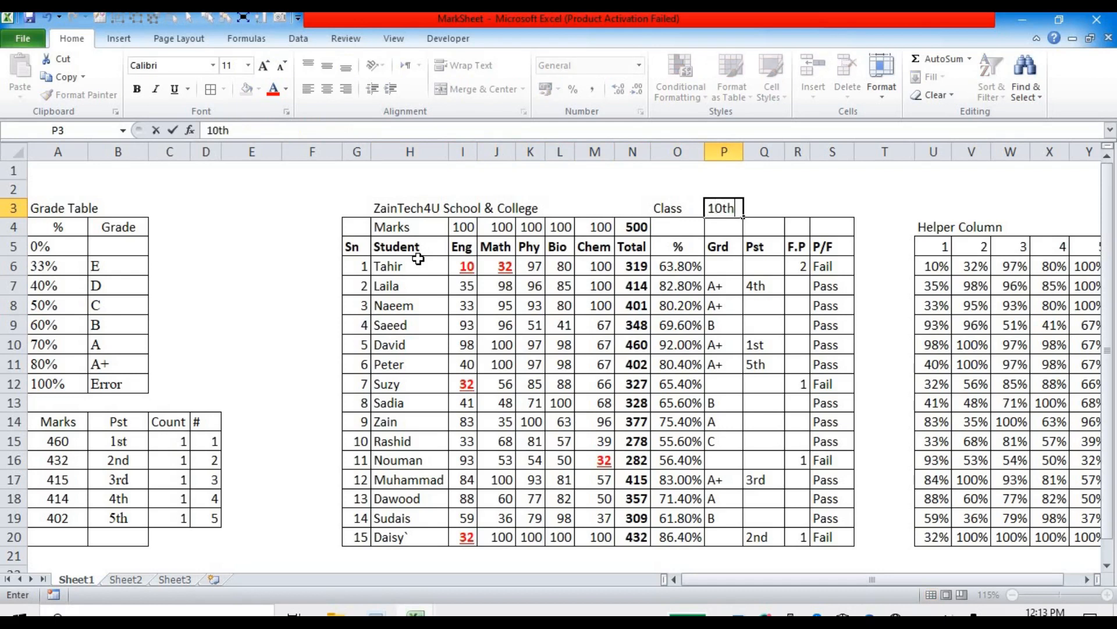
{"action": "key", "text": "Tab"}
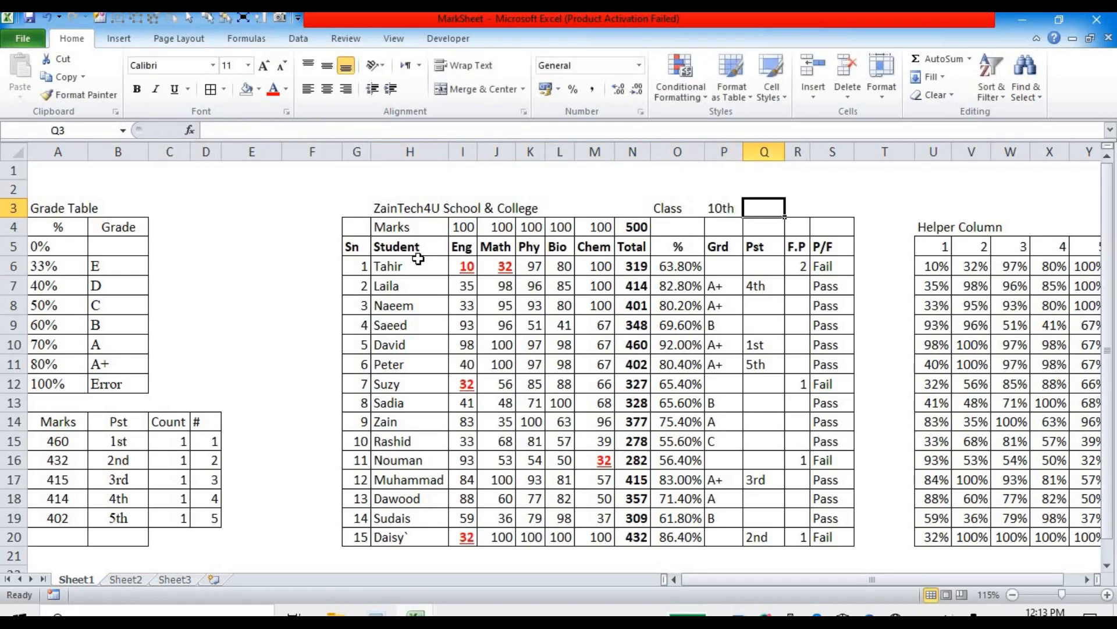
{"action": "type", "text": "A"}
{"action": "key", "text": "Tab"}
- Format the heading row G3:S3 in bold with font size 16
{"action": "left_click_drag", "start_coordinate": [349, 209], "coordinate": [573, 211]}
{"action": "left_click_drag", "start_coordinate": [666, 218], "coordinate": [816, 205]}
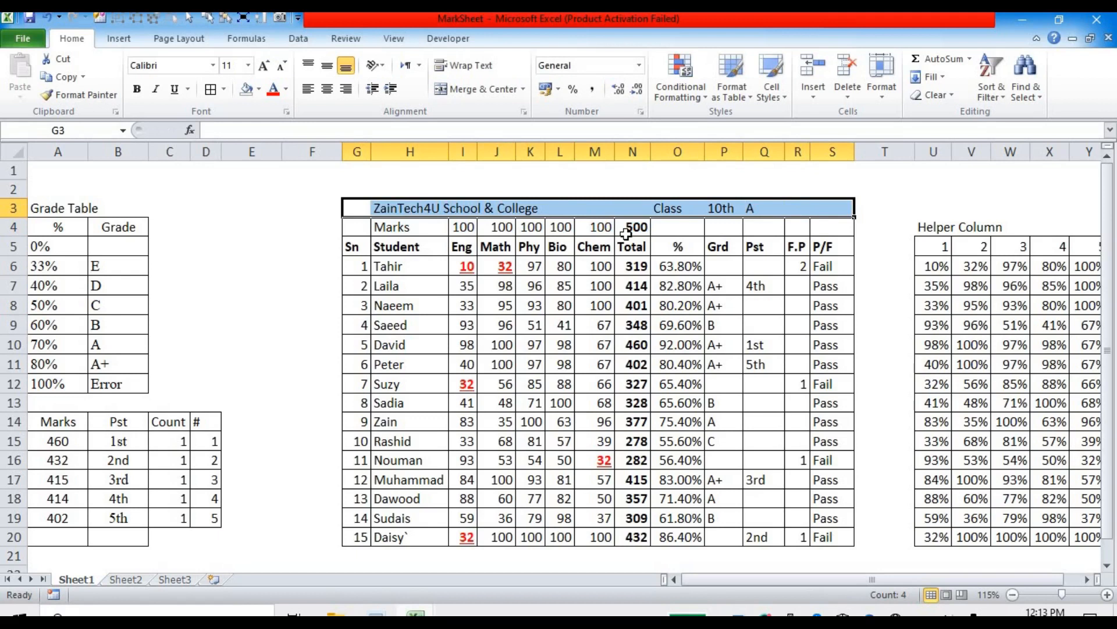
{"action": "key", "text": "ctrl+b"}
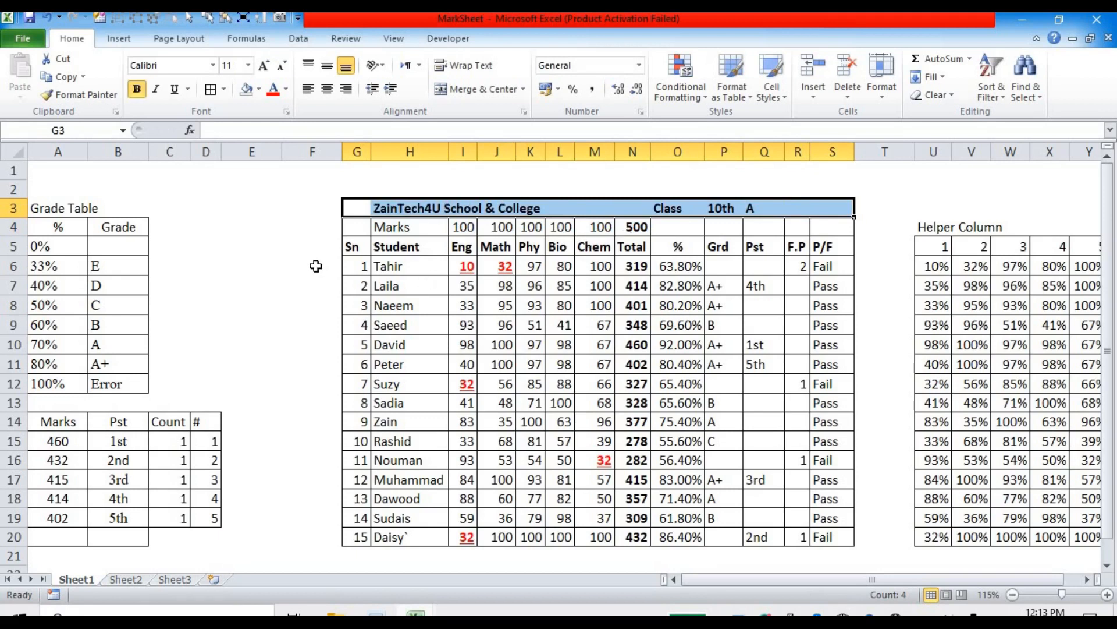
{"action": "left_click", "coordinate": [247, 65]}
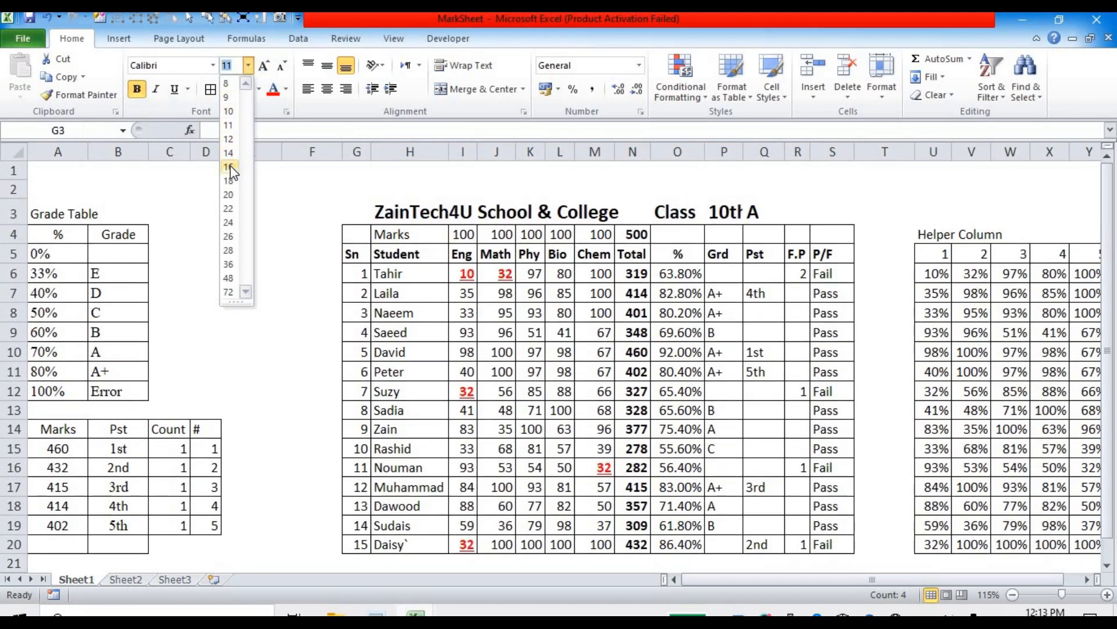
{"action": "left_click", "coordinate": [229, 167]}
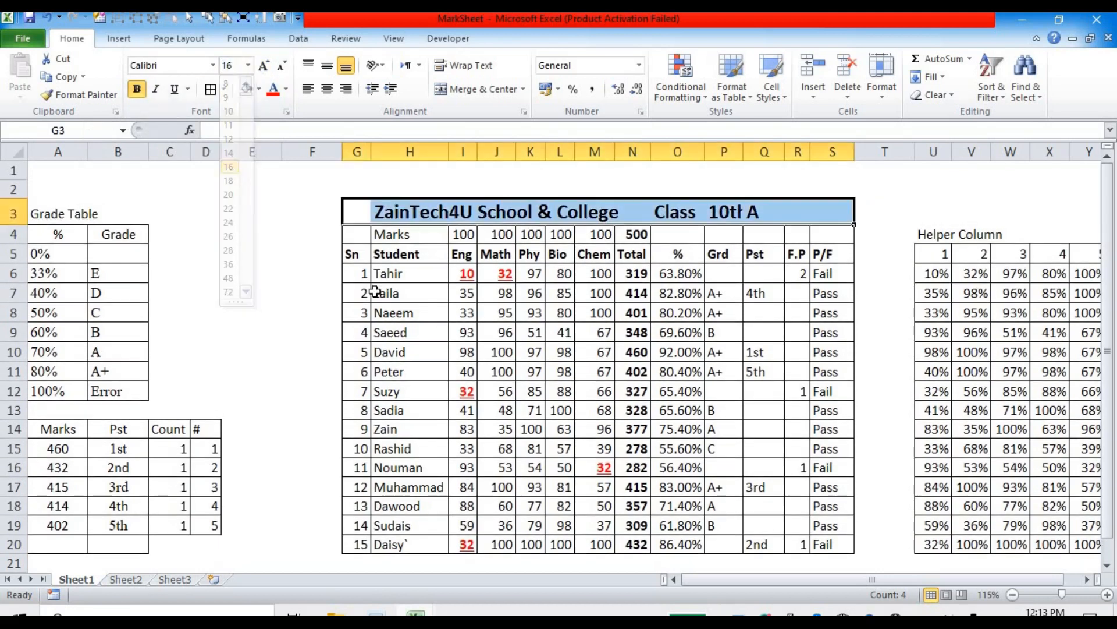
- Move the section letter "A" in the class heading from Q3 to R3
{"action": "double_click", "coordinate": [730, 211]}
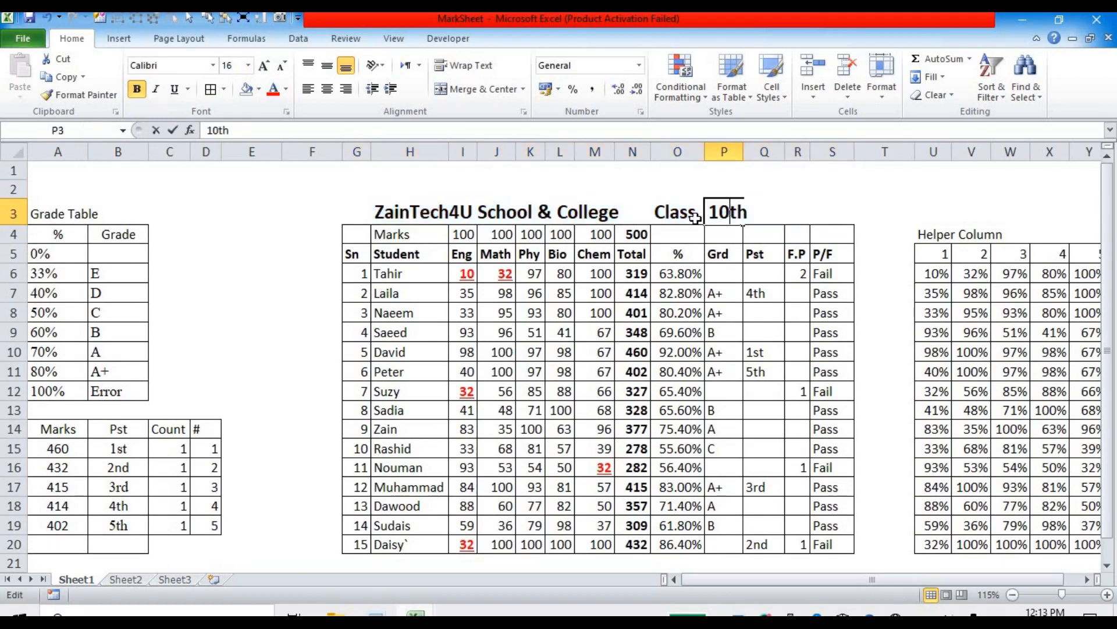
{"action": "left_click", "coordinate": [768, 211]}
{"action": "type", "text": "A"}
{"action": "left_click", "coordinate": [775, 211]}
{"action": "key", "text": "BackSpace"}
{"action": "key", "text": "Right"}
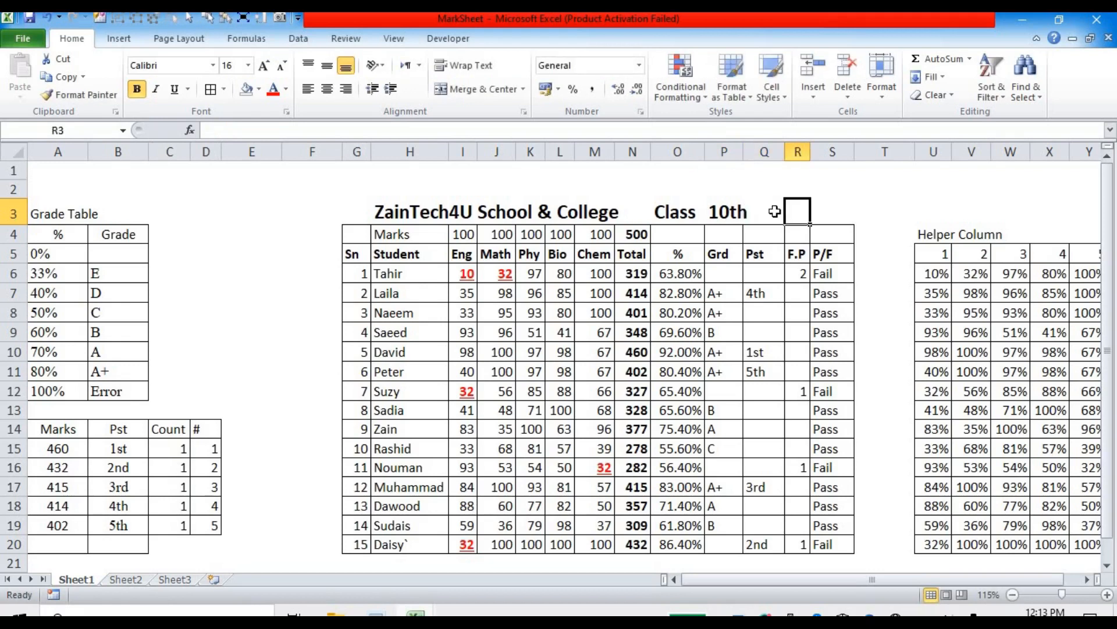
{"action": "type", "text": "A"}
{"action": "key", "text": "Return"}
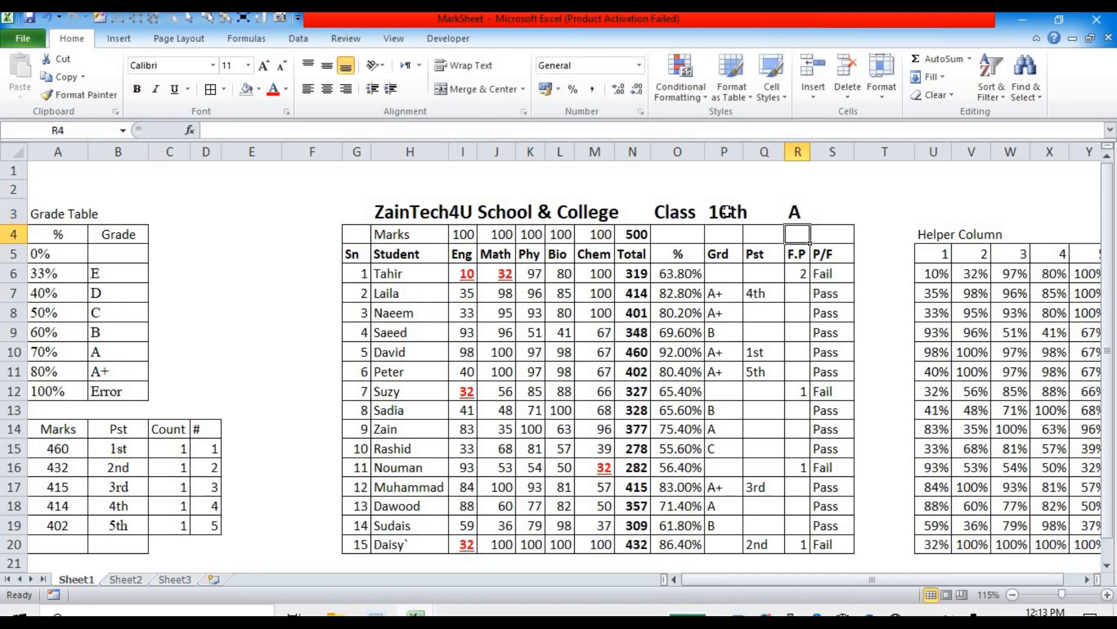
- Change the class in P3 to "10th A" and clear the separate section letter from R3
{"action": "left_click", "coordinate": [727, 211]}
{"action": "left_click", "coordinate": [285, 131]}
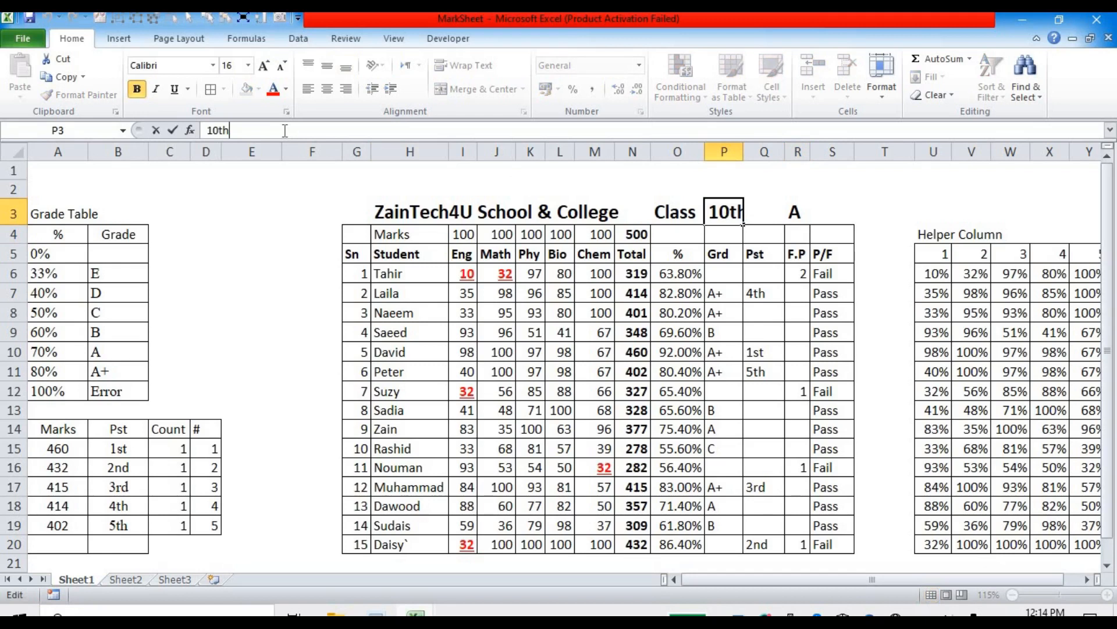
{"action": "type", "text": "A"}
{"action": "key", "text": "Left"}
{"action": "key", "text": "Tab"}
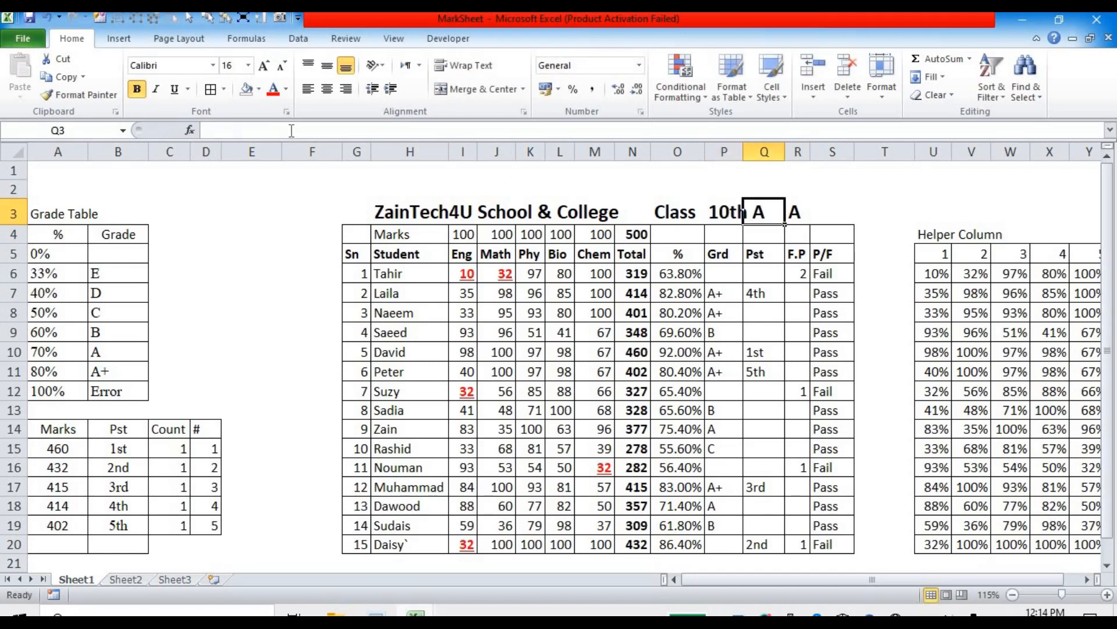
{"action": "left_click", "coordinate": [798, 212]}
{"action": "key", "text": "BackSpace"}
{"action": "key", "text": "Return"}
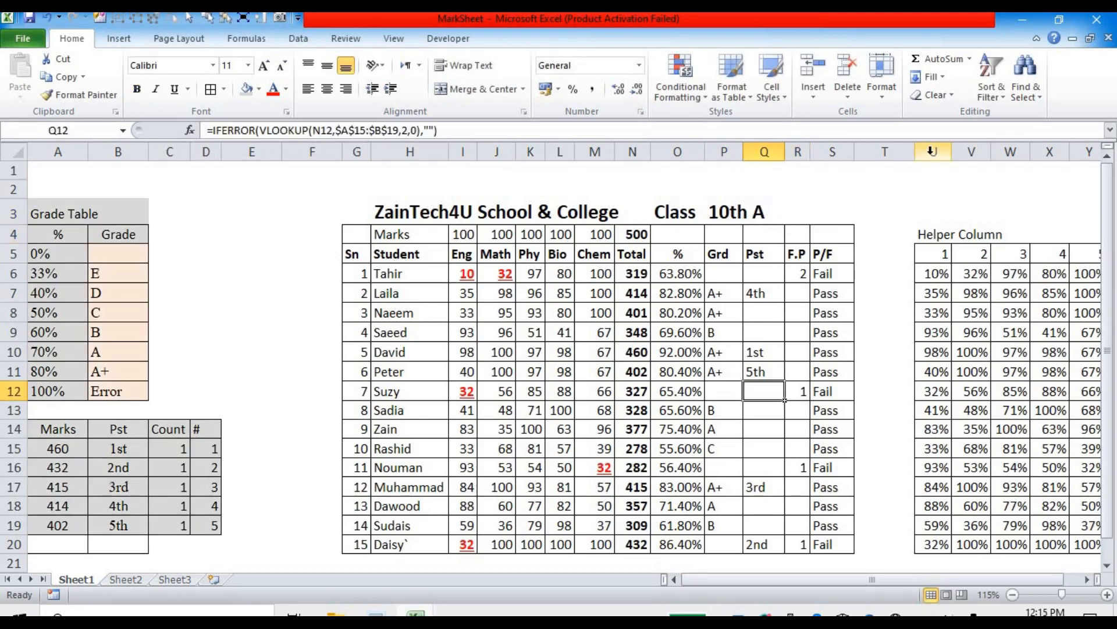
- Hide the helper columns U through Y
{"action": "mouse_move", "coordinate": [933, 154]}
{"action": "left_mouse_down"}
{"action": "mouse_move", "coordinate": [1095, 155]}
{"action": "mouse_move", "coordinate": [965, 152]}
{"action": "left_mouse_up"}
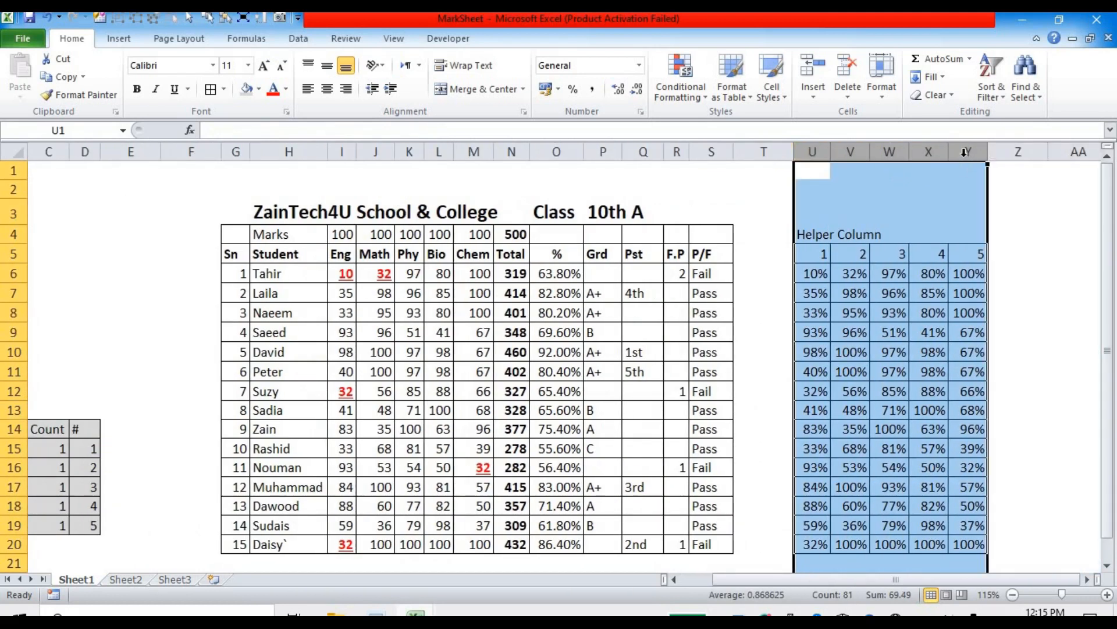
{"action": "right_click", "coordinate": [965, 153]}
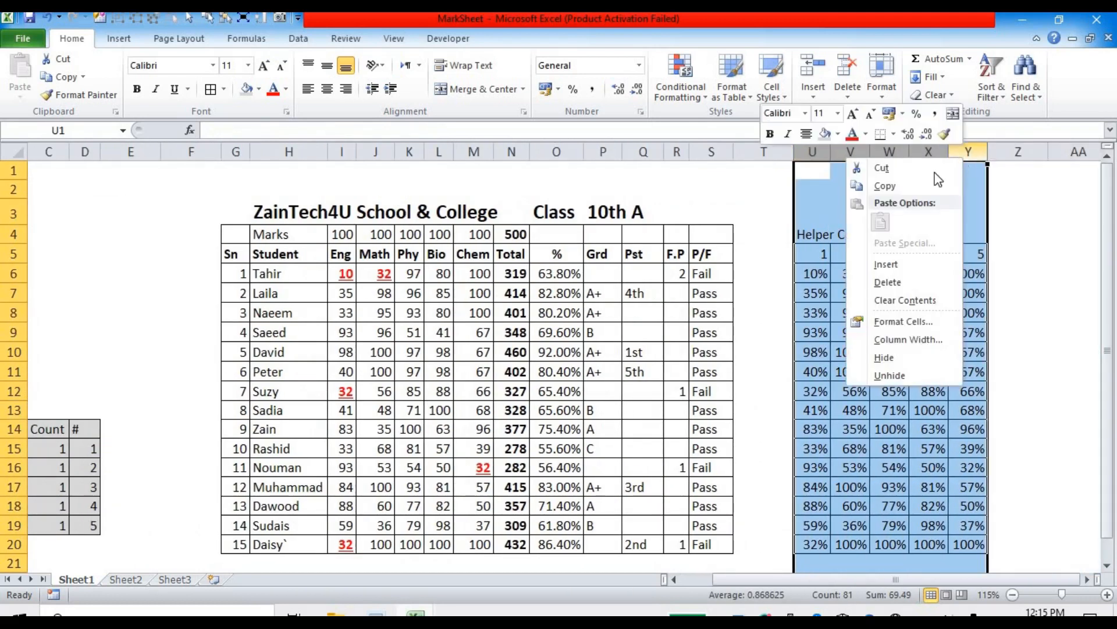
{"action": "left_click", "coordinate": [896, 356]}
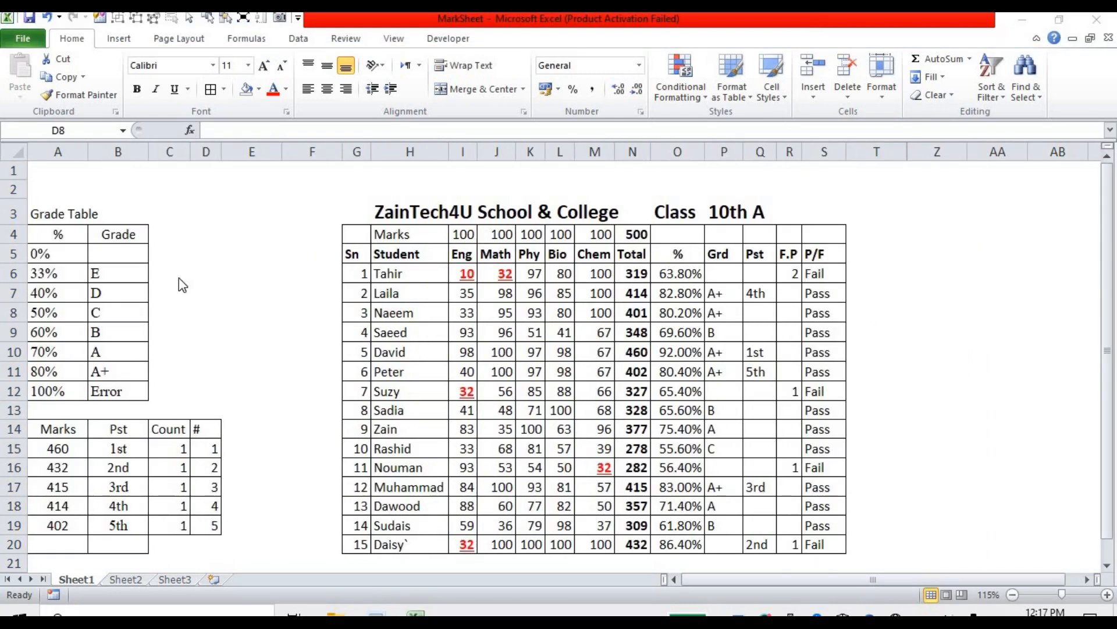
- Fill the sheet area A1:Z28, including all the tables, with a light aqua theme colour
{"action": "left_click", "coordinate": [36, 173]}
{"action": "left_click_drag", "start_coordinate": [77, 172], "coordinate": [958, 580]}
{"action": "scroll", "coordinate": [574, 393], "scroll_direction": "up", "scroll_amount": 3}
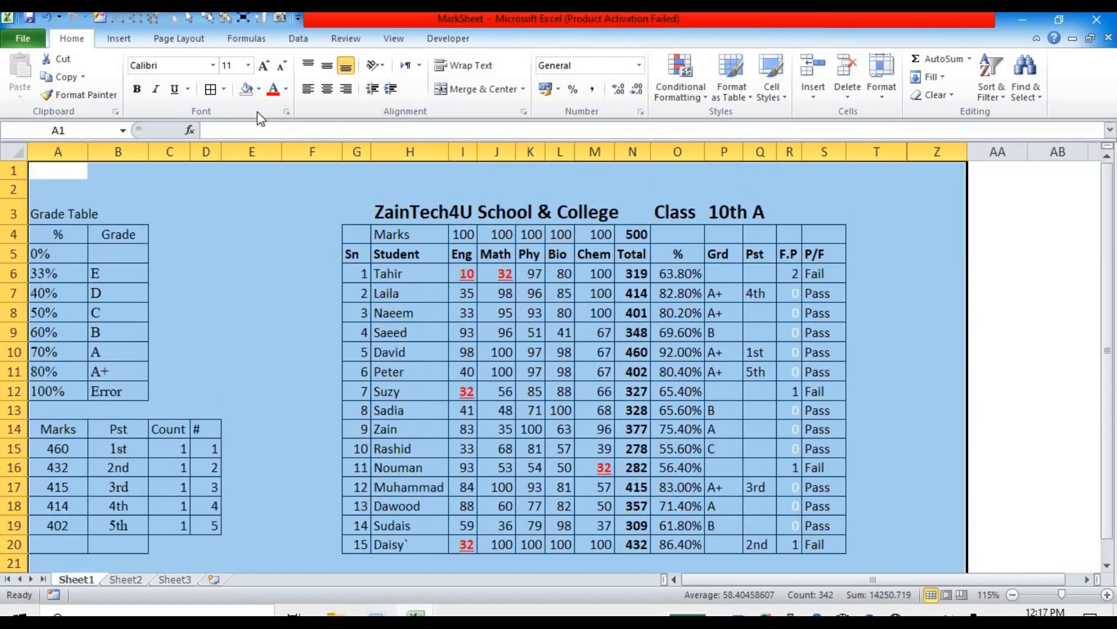
{"action": "left_click", "coordinate": [259, 90]}
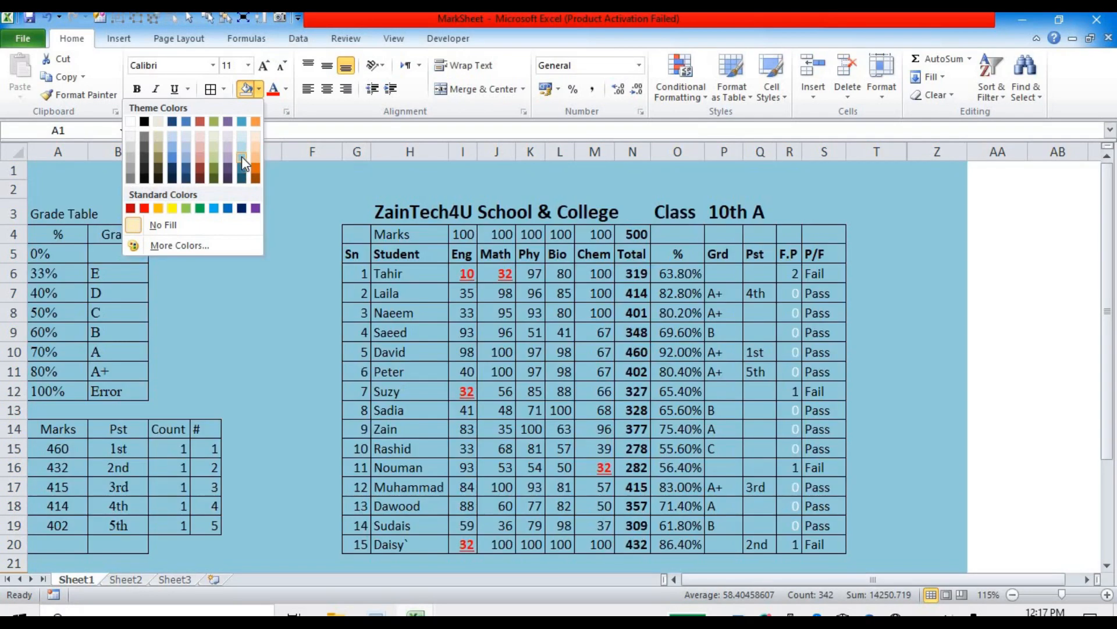
{"action": "left_click", "coordinate": [242, 159]}
{"action": "left_click", "coordinate": [265, 231]}
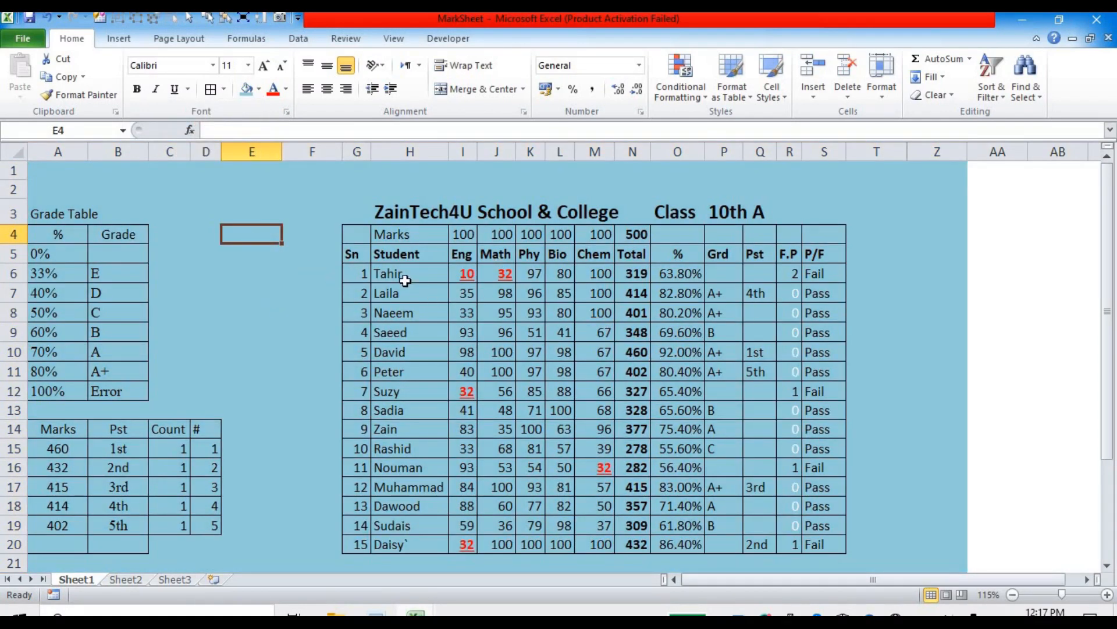
- Remove the fill colour from the mark sheet and its heading in G3:S20
{"action": "left_click_drag", "start_coordinate": [353, 215], "coordinate": [813, 543]}
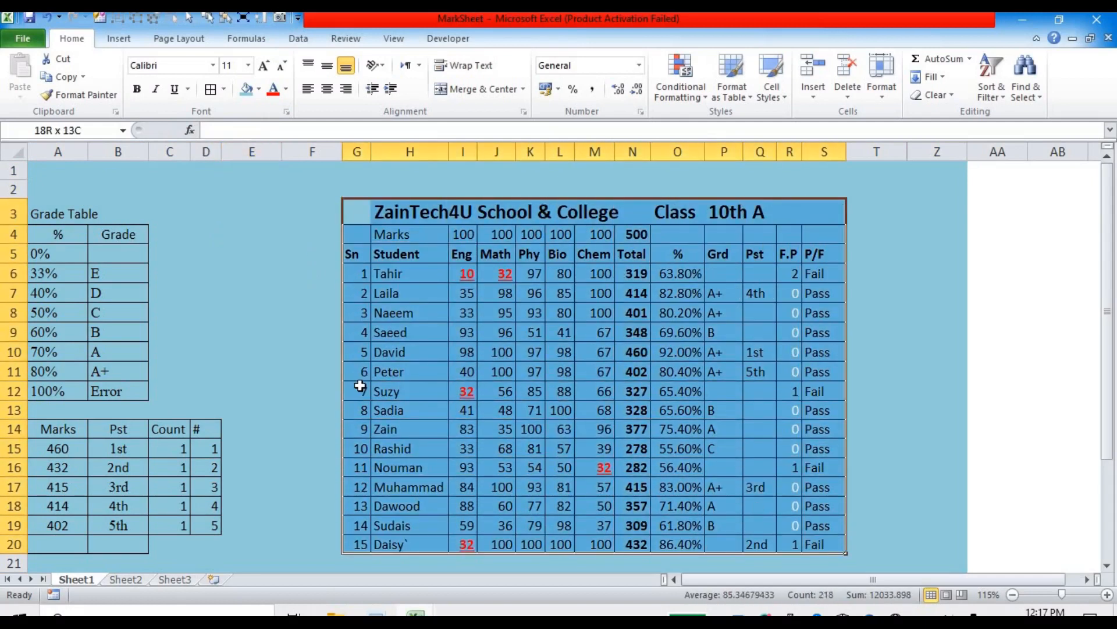
{"action": "left_click", "coordinate": [259, 89]}
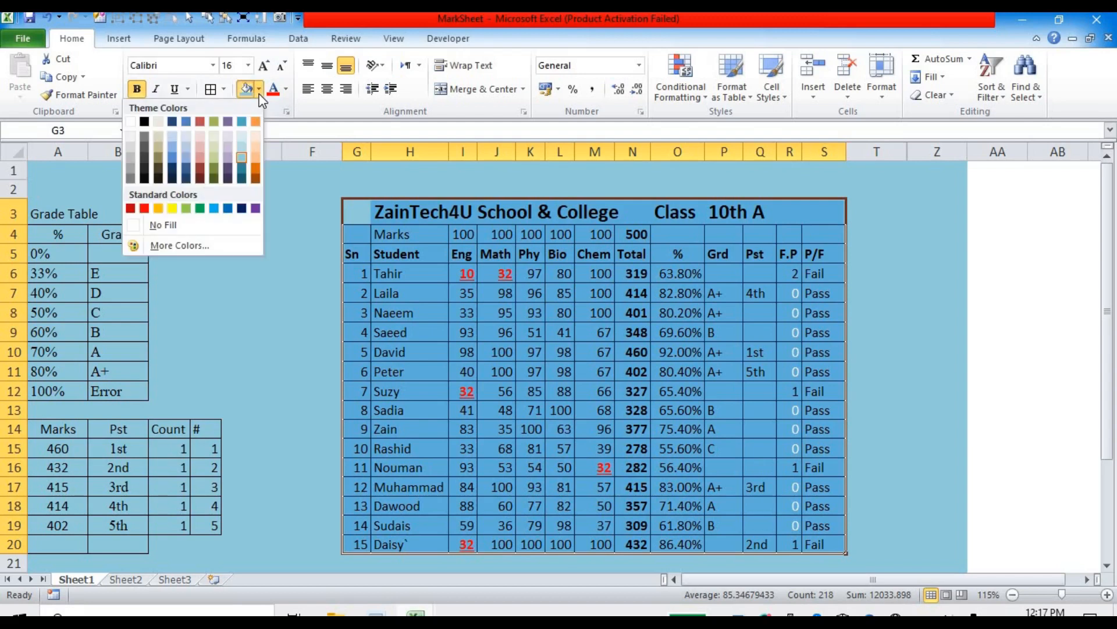
{"action": "left_click", "coordinate": [186, 226]}
{"action": "left_click", "coordinate": [178, 216]}
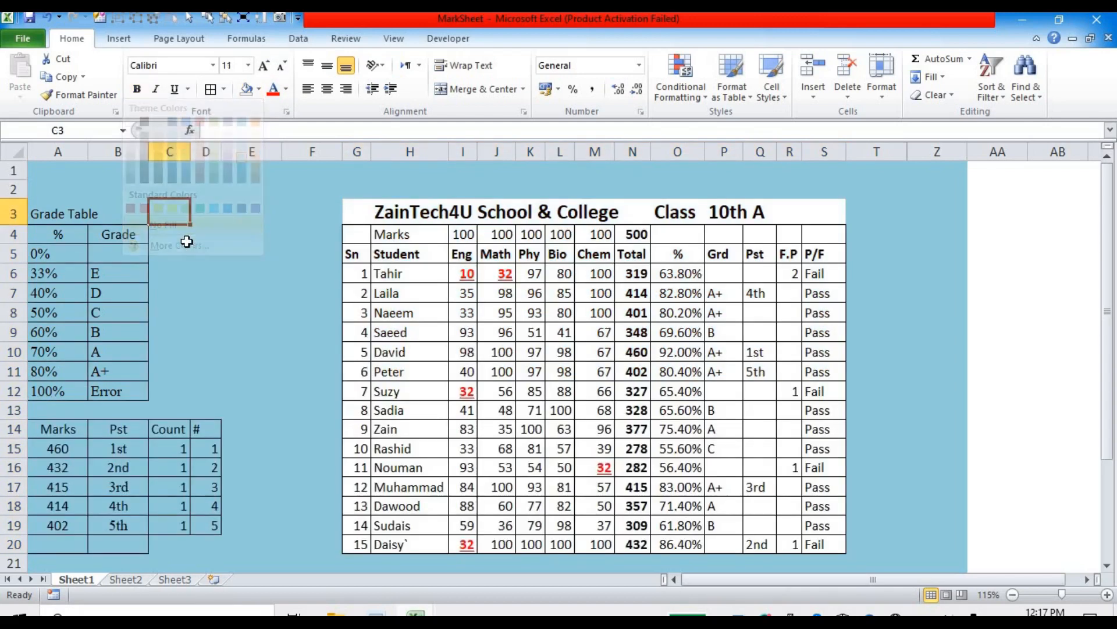
{"action": "left_click", "coordinate": [179, 291]}
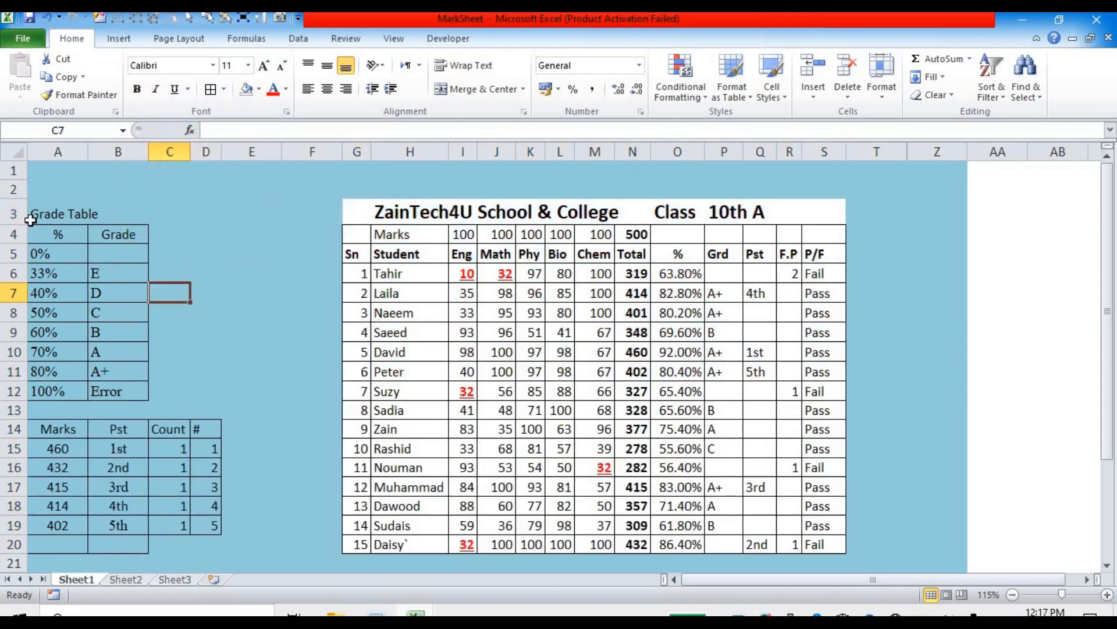
- Fill the Grade Table's title cells A3:B3 and its body A4:B12 with the lightest olive green theme colour
{"action": "left_click_drag", "start_coordinate": [32, 219], "coordinate": [146, 377]}
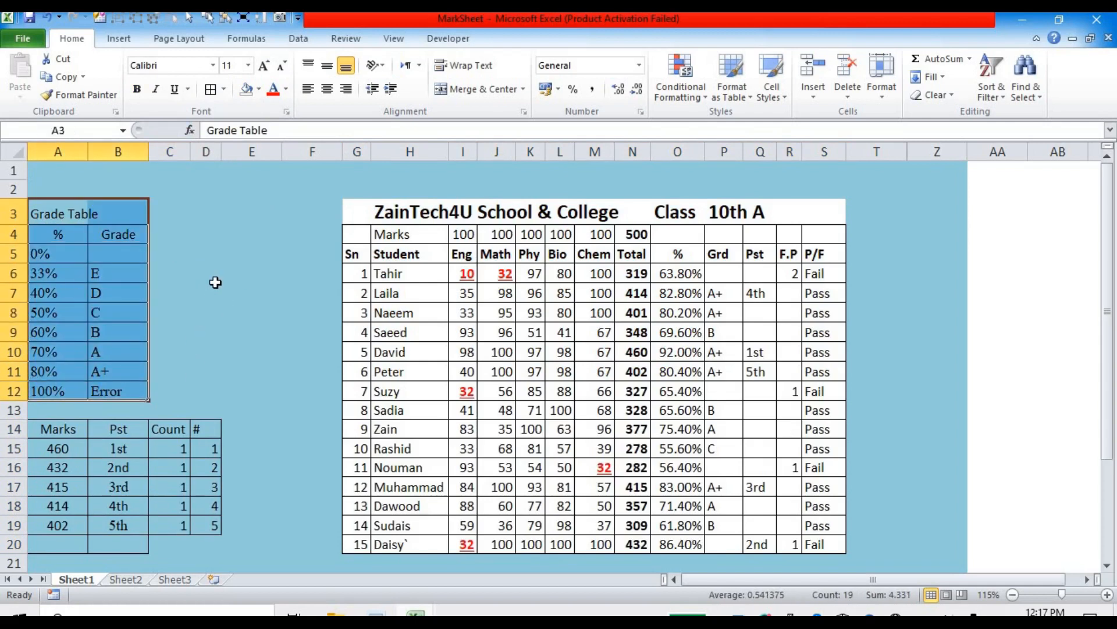
{"action": "left_click", "coordinate": [248, 248]}
{"action": "left_click_drag", "start_coordinate": [49, 216], "coordinate": [119, 214]}
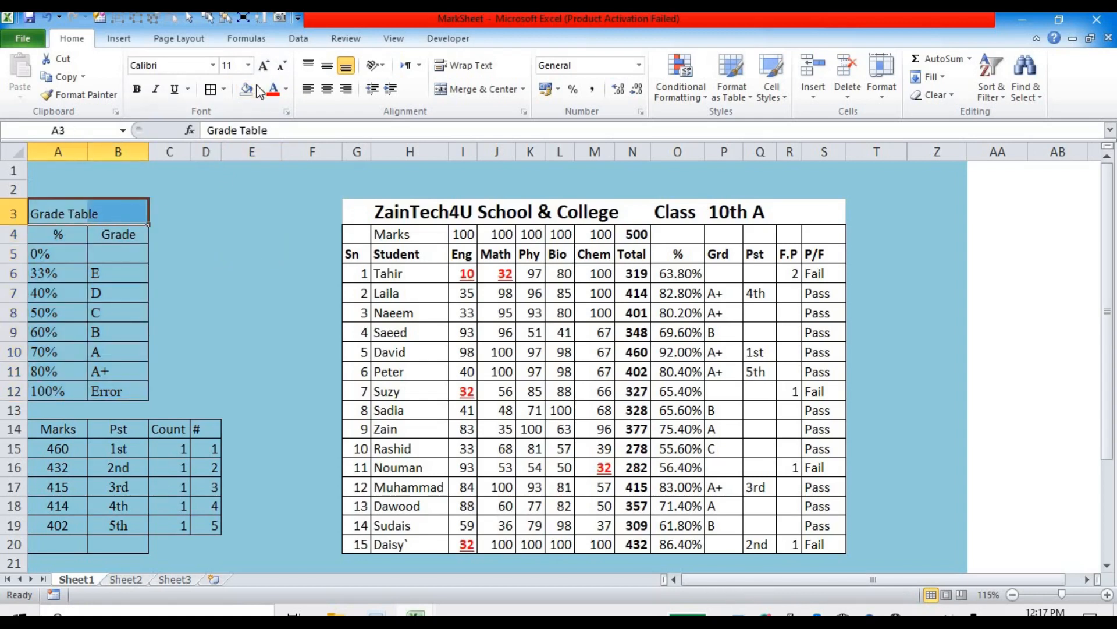
{"action": "left_click", "coordinate": [260, 90]}
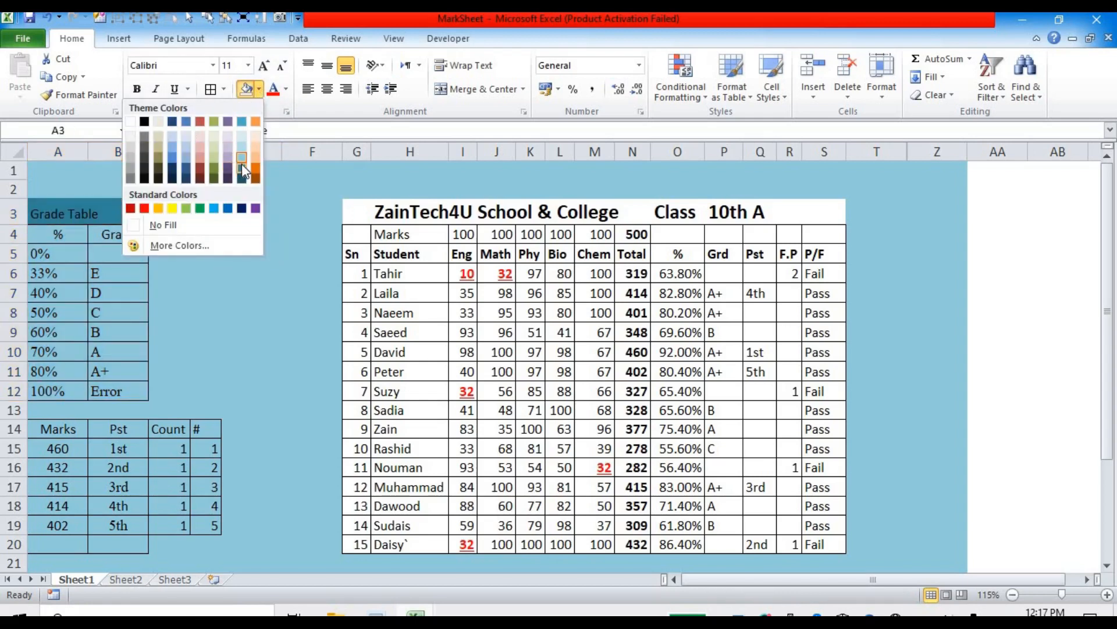
{"action": "left_click", "coordinate": [215, 135]}
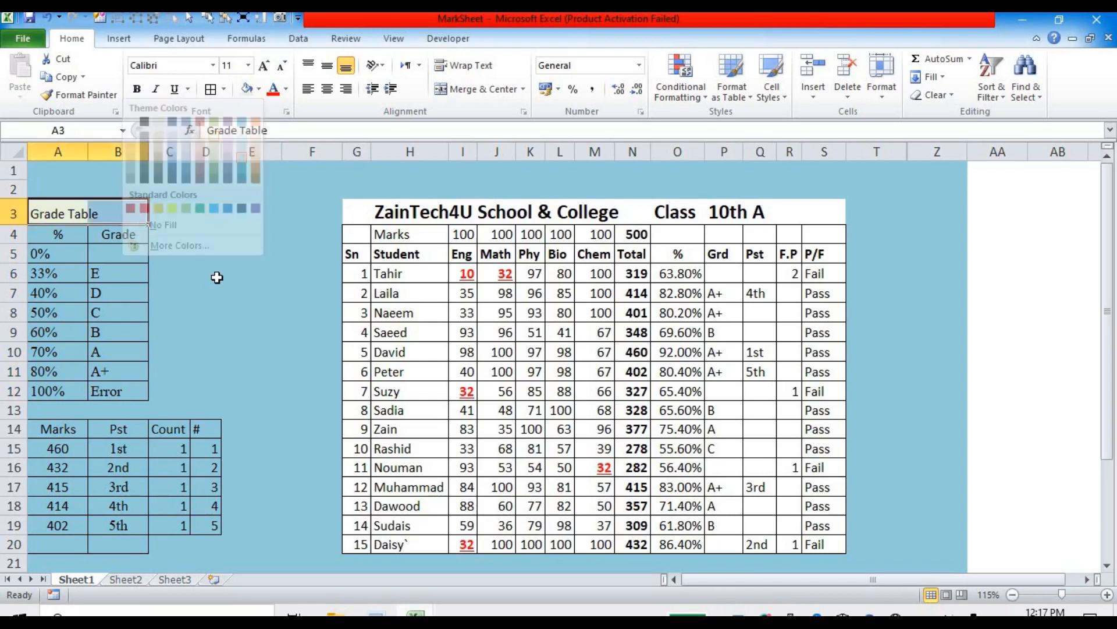
{"action": "left_click_drag", "start_coordinate": [47, 233], "coordinate": [47, 273]}
{"action": "left_click_drag", "start_coordinate": [42, 325], "coordinate": [89, 393]}
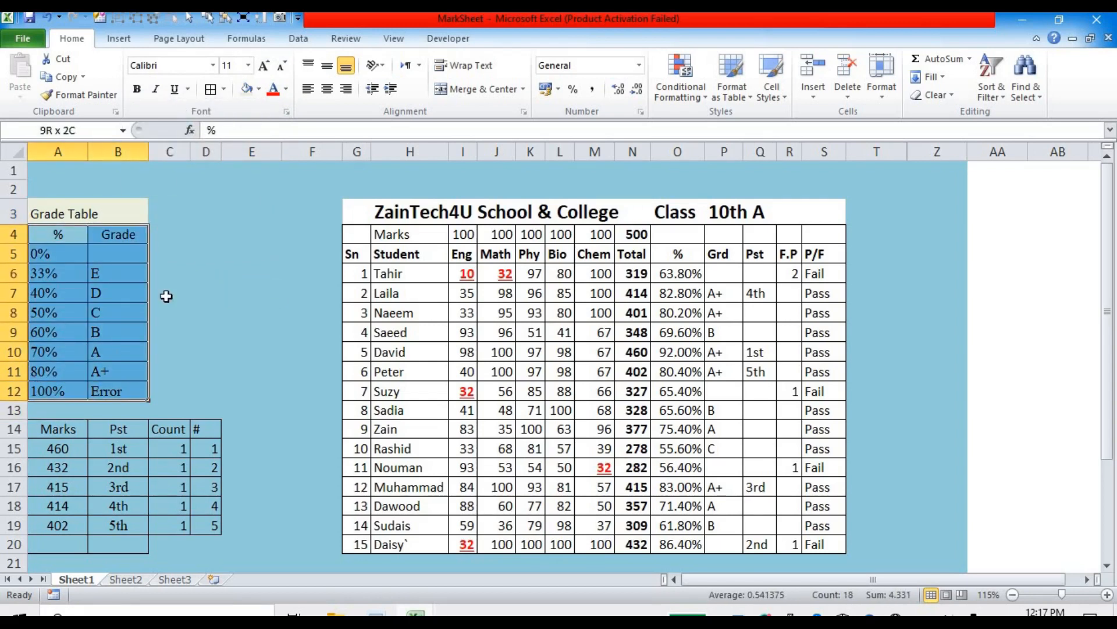
{"action": "left_click", "coordinate": [259, 89]}
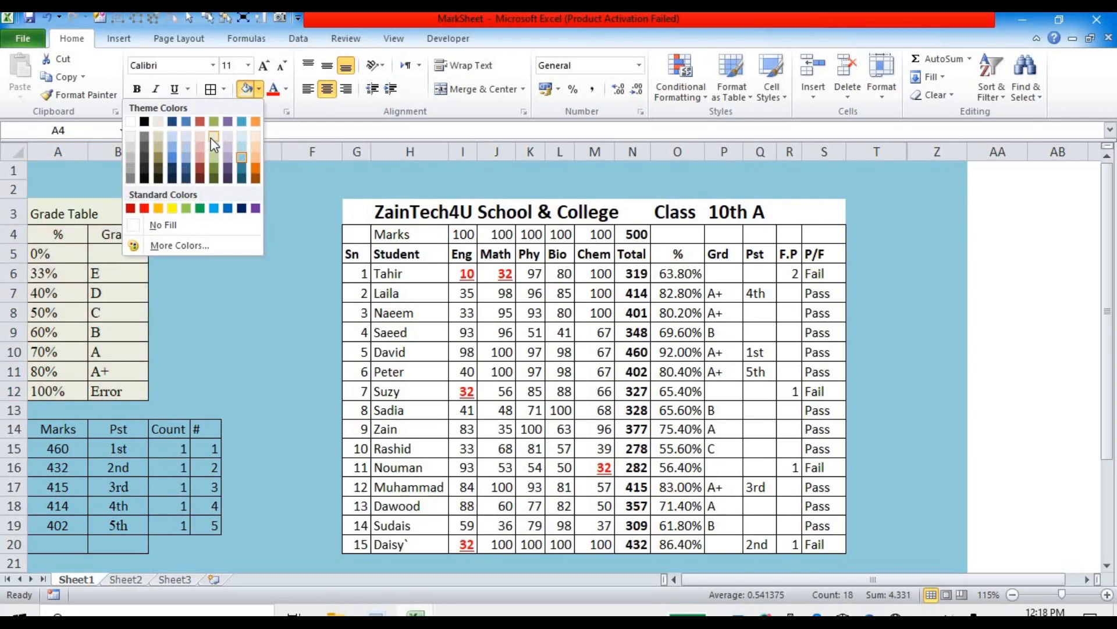
{"action": "left_click", "coordinate": [214, 135]}
{"action": "left_click", "coordinate": [211, 315]}
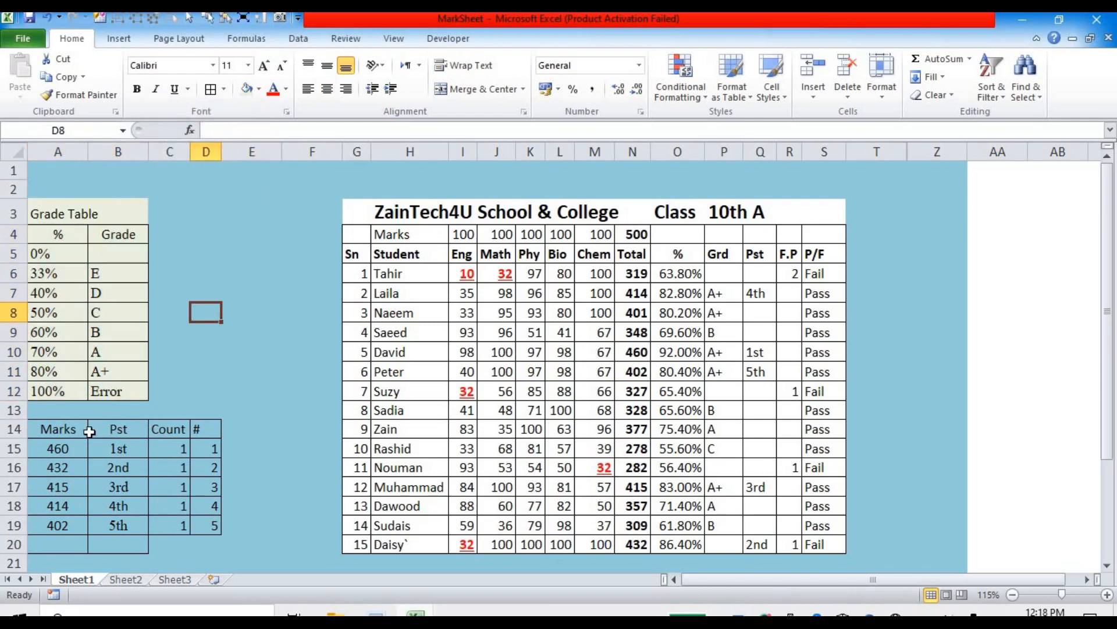
- Copy the borderless formatting of A21:D21 onto A20:D21 to remove the leftover borders below the position table
{"action": "left_click_drag", "start_coordinate": [51, 429], "coordinate": [213, 526]}
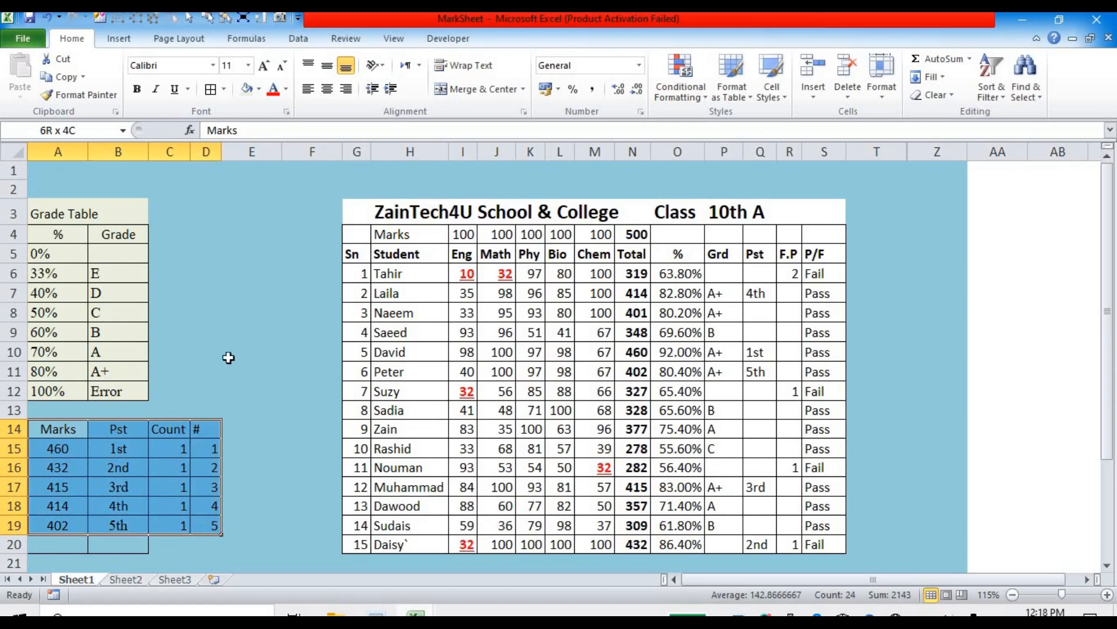
{"action": "scroll", "coordinate": [283, 285], "scroll_direction": "down", "scroll_amount": 3}
{"action": "left_click", "coordinate": [131, 384]}
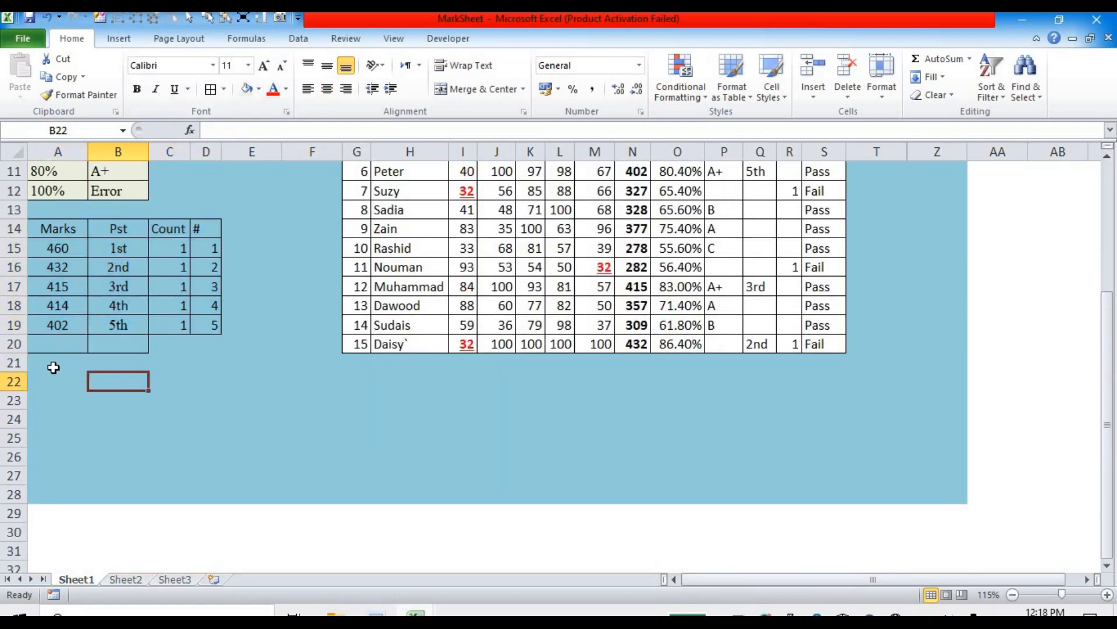
{"action": "left_click_drag", "start_coordinate": [43, 364], "coordinate": [202, 371]}
{"action": "left_click", "coordinate": [80, 94]}
{"action": "left_click_drag", "start_coordinate": [40, 344], "coordinate": [208, 360]}
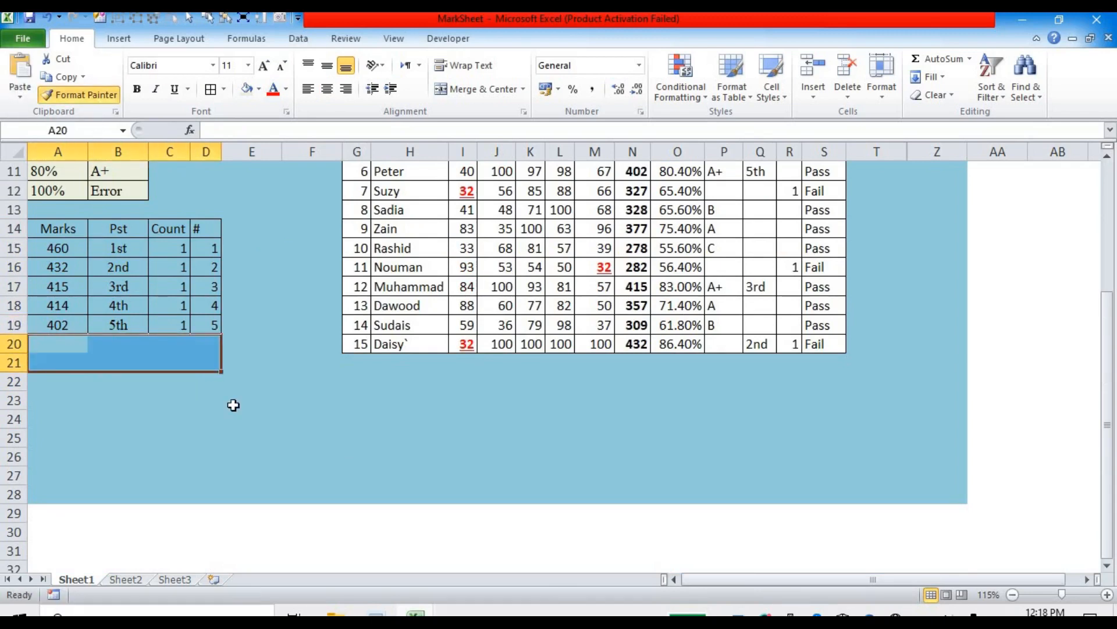
{"action": "left_click", "coordinate": [234, 405]}
{"action": "scroll", "coordinate": [225, 391], "scroll_direction": "up", "scroll_amount": 3}
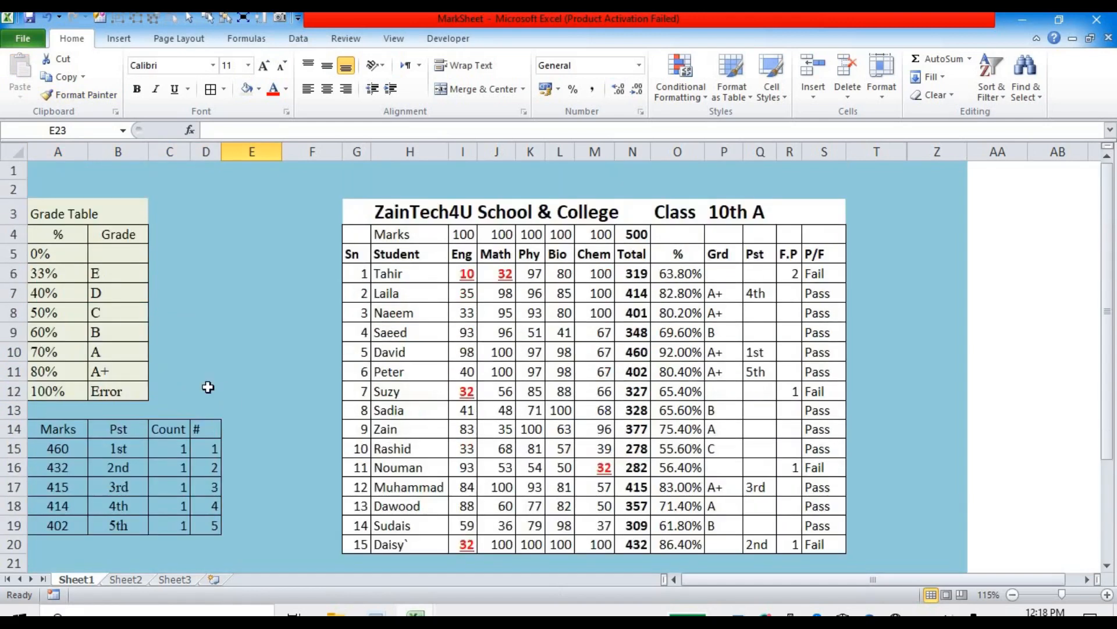
- Make the Grade Table's title in A3, headers in A4:B4 and percentages in A5:A12 bold
{"action": "left_click", "coordinate": [55, 213]}
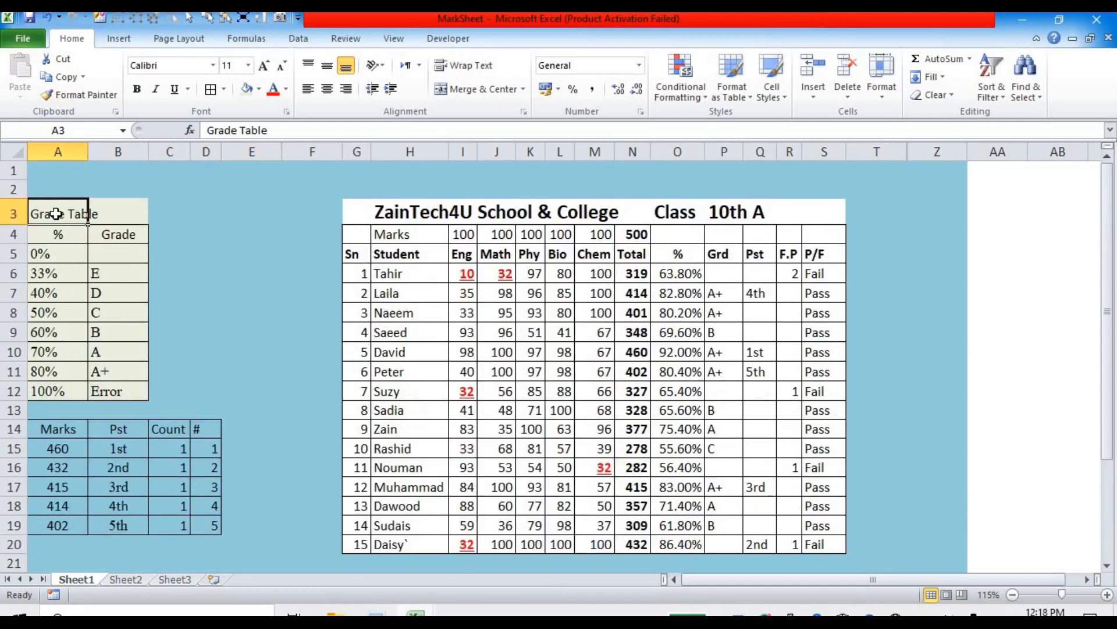
{"action": "key", "text": "ctrl+b"}
{"action": "left_click_drag", "start_coordinate": [58, 236], "coordinate": [113, 235]}
{"action": "key", "text": "ctrl+b"}
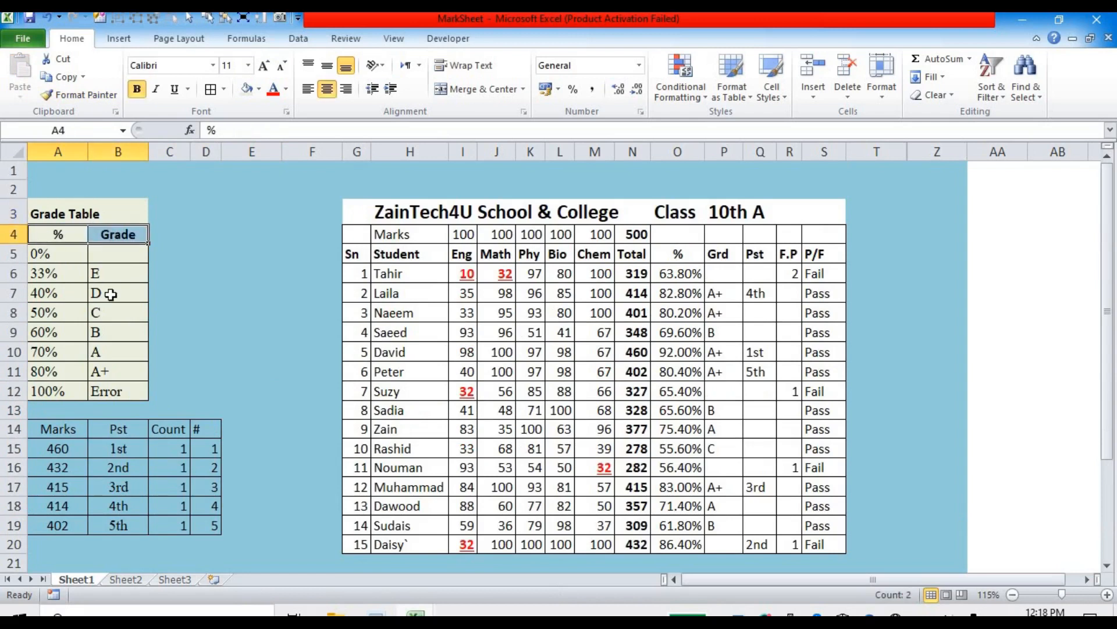
{"action": "left_click_drag", "start_coordinate": [46, 253], "coordinate": [43, 387]}
{"action": "key", "text": "ctrl+b"}
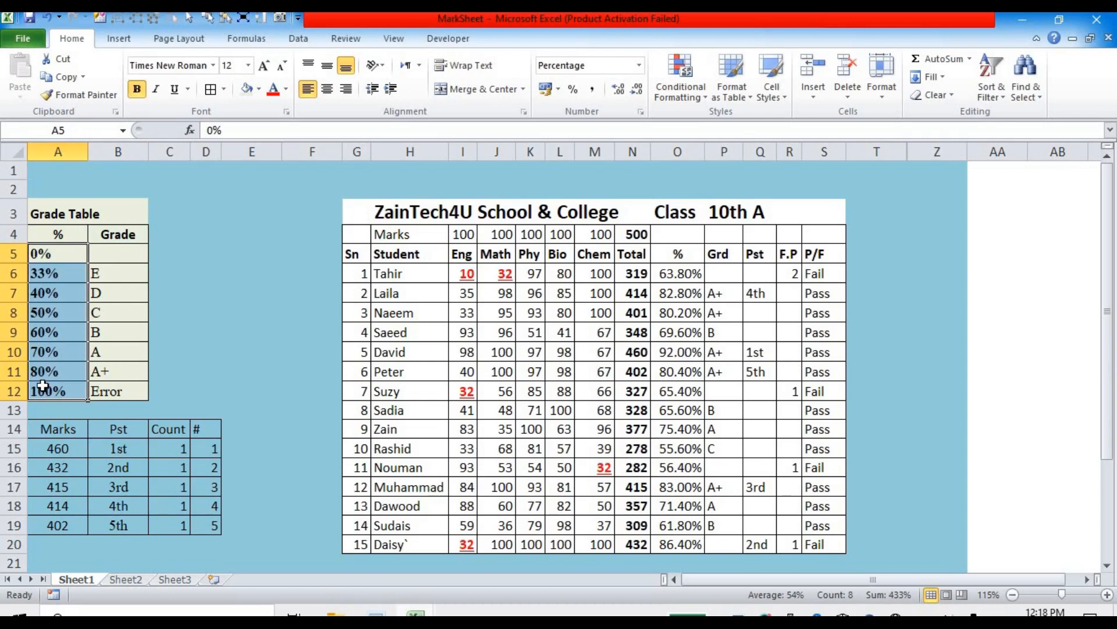
- Make the position table's headers in A14:D14 and its marks in A15:A19 bold
{"action": "left_click_drag", "start_coordinate": [42, 429], "coordinate": [199, 429]}
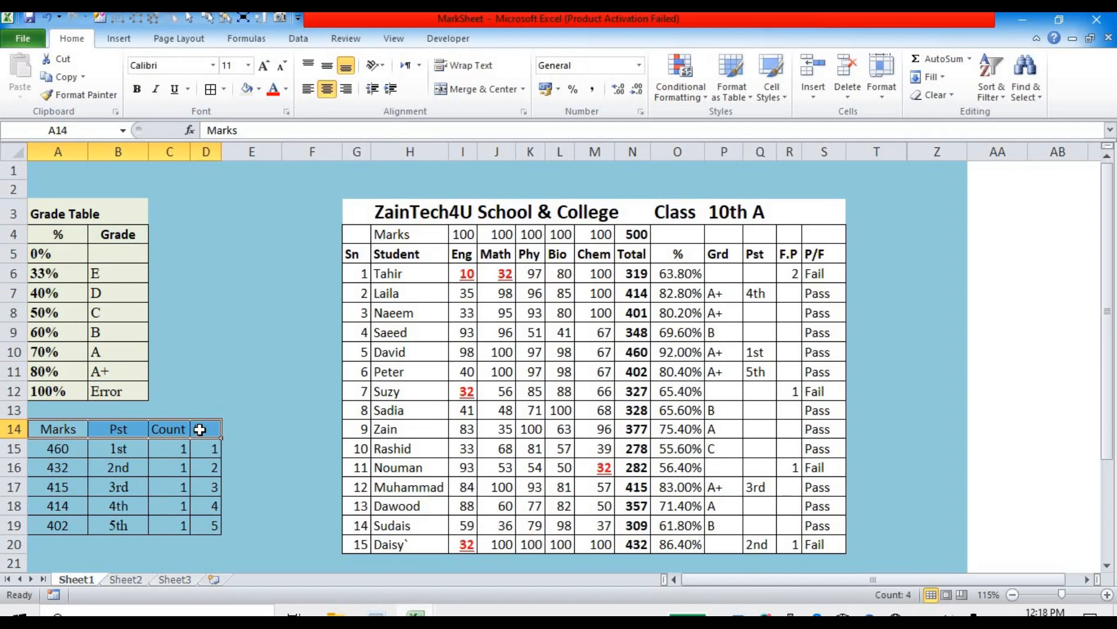
{"action": "key", "text": "ctrl+b"}
{"action": "left_click_drag", "start_coordinate": [52, 448], "coordinate": [55, 523]}
{"action": "key", "text": "ctrl+b"}
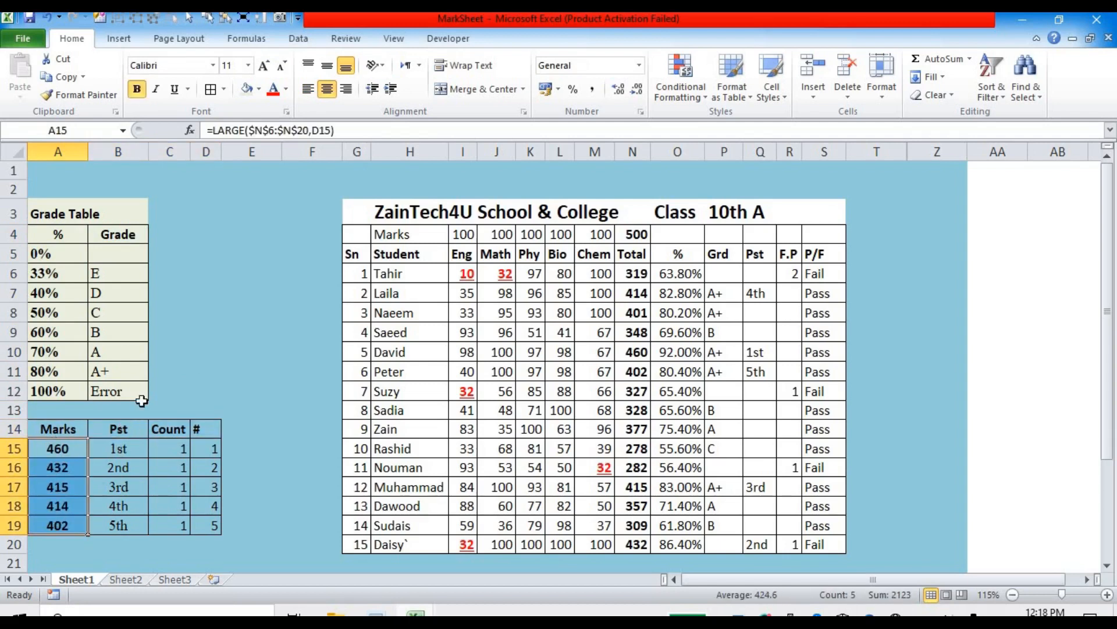
{"action": "left_click", "coordinate": [238, 346]}
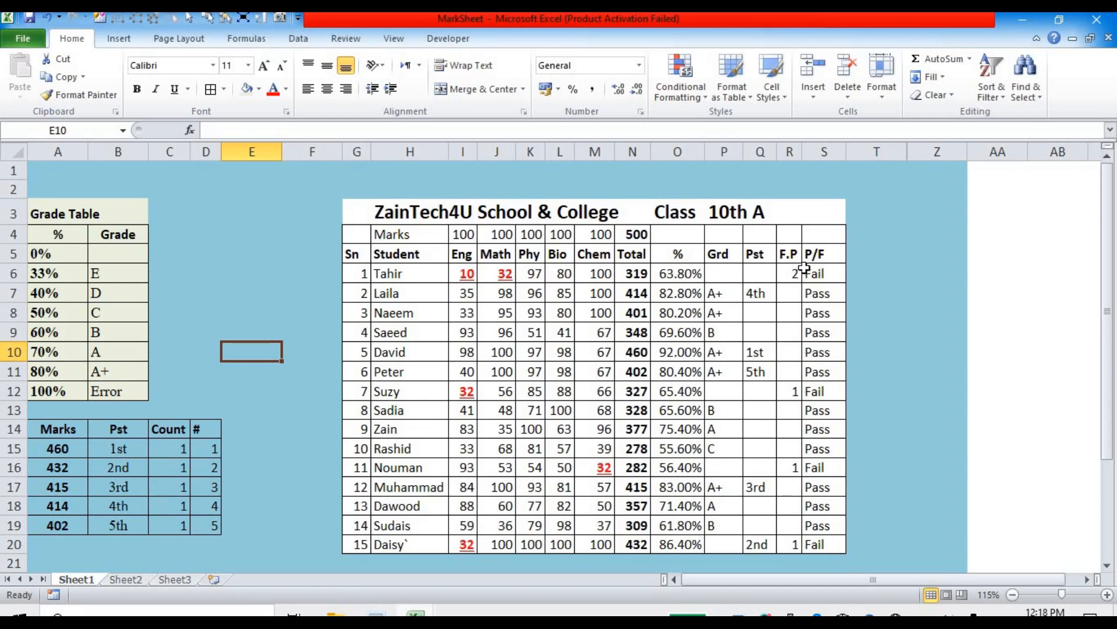
- Enter the formula =COUNTIF(S6:S20,"Pass") in S4 above the P/F header to count the passing students
{"action": "left_click", "coordinate": [827, 237]}
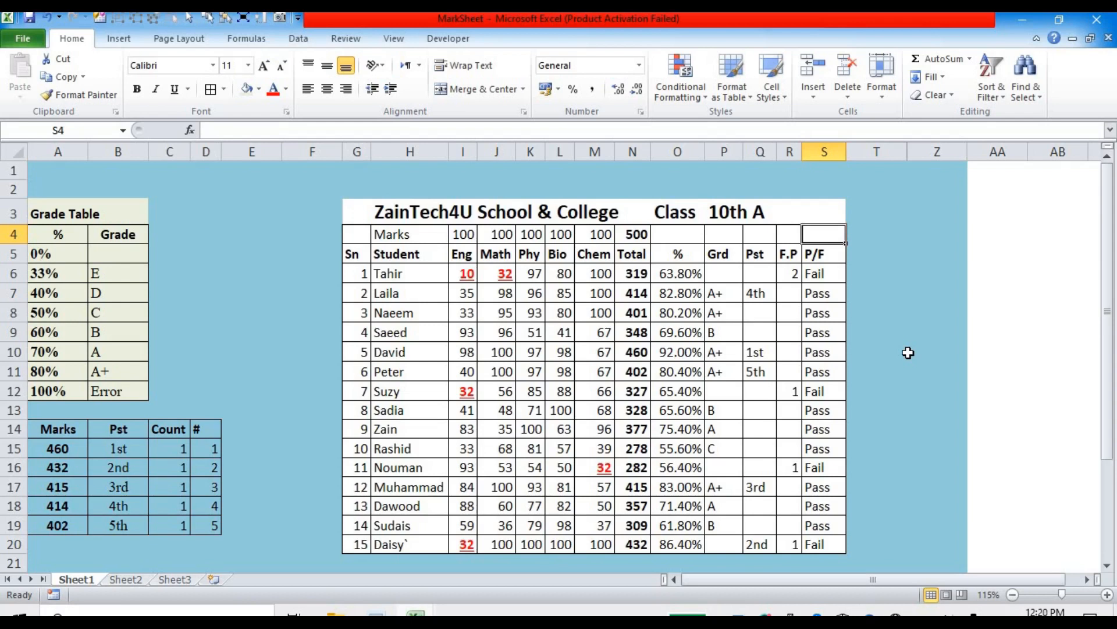
{"action": "type", "text": "=countif"}
{"action": "key", "text": "Tab"}
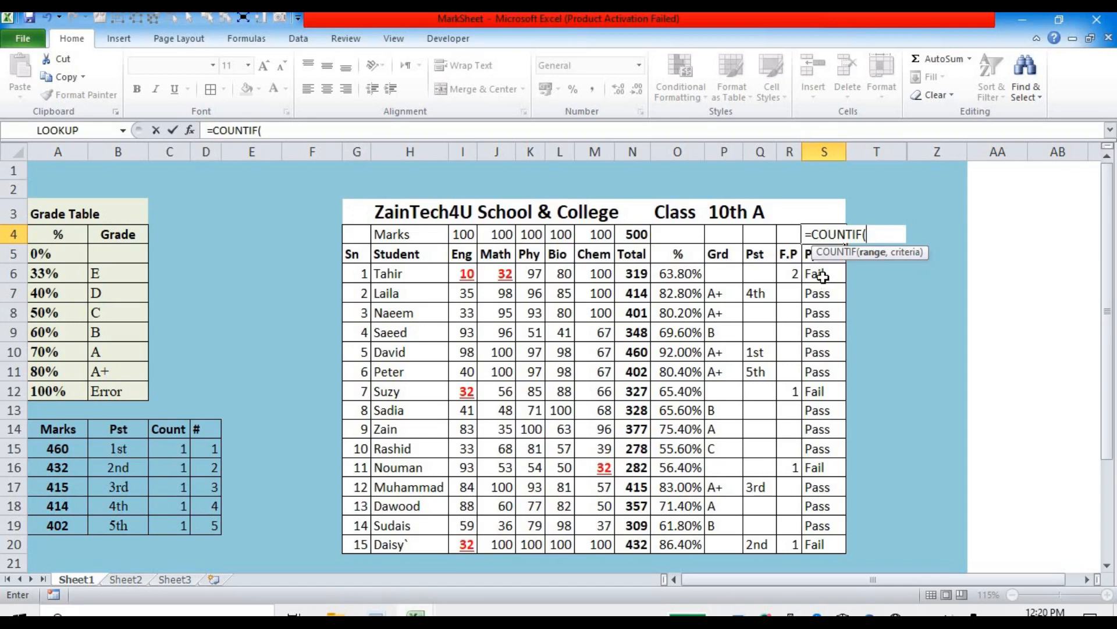
{"action": "left_click_drag", "start_coordinate": [825, 274], "coordinate": [818, 545]}
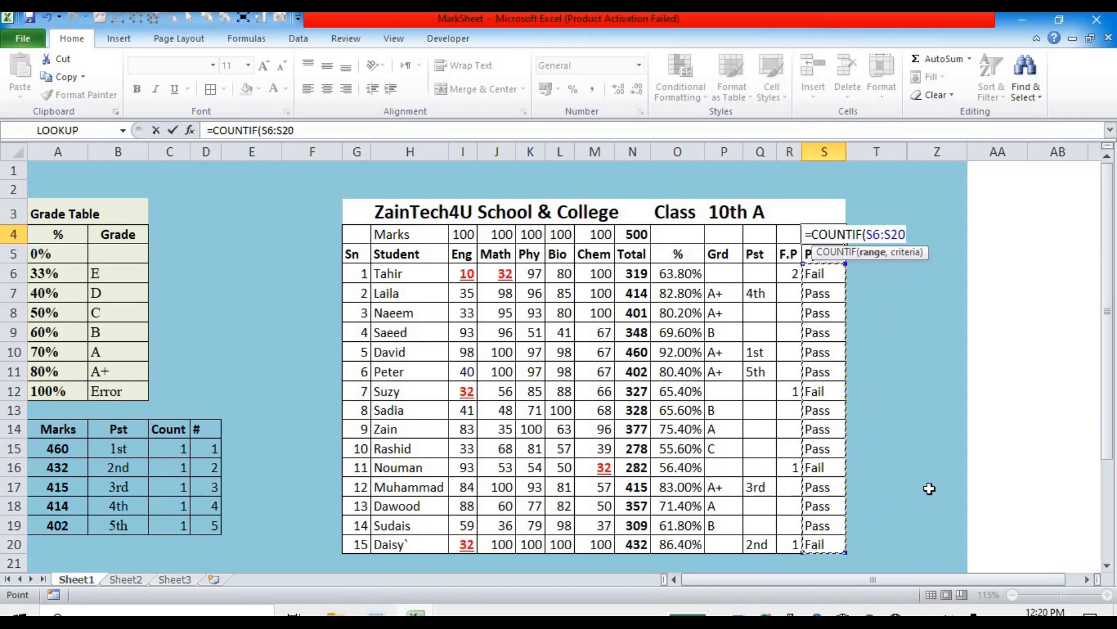
{"action": "type", "text": ","}
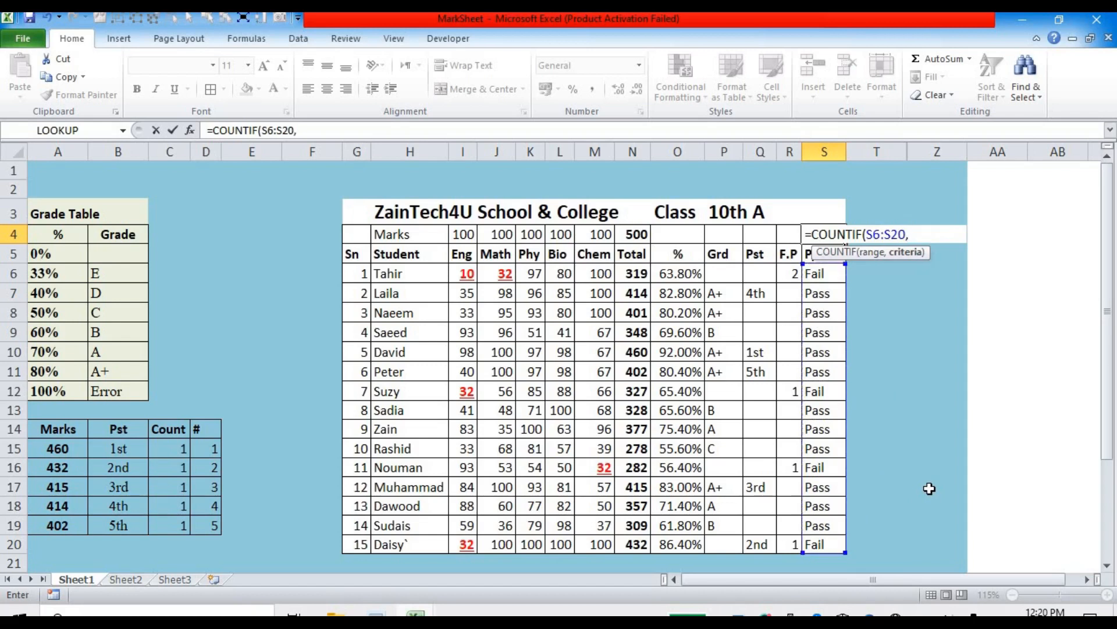
{"action": "type", "text": "\"Pass\""}
{"action": "key", "text": "Return"}
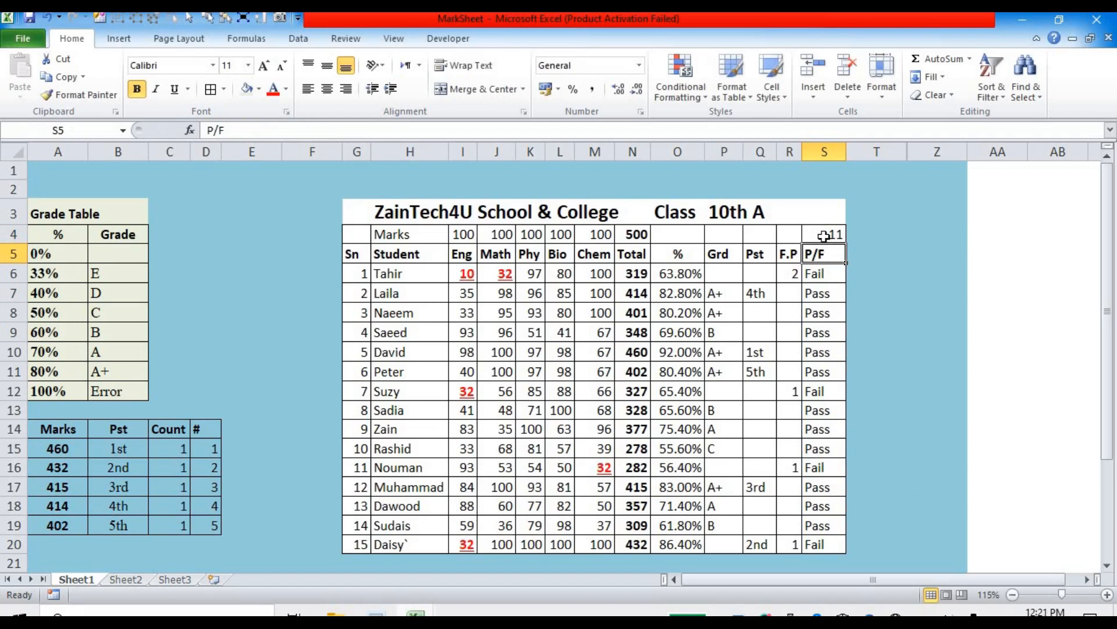
- Extend the S4 formula with &"/"& followed by a copy of its COUNTIF(S6:S20,"Pass") expression
{"action": "left_click", "coordinate": [825, 240]}
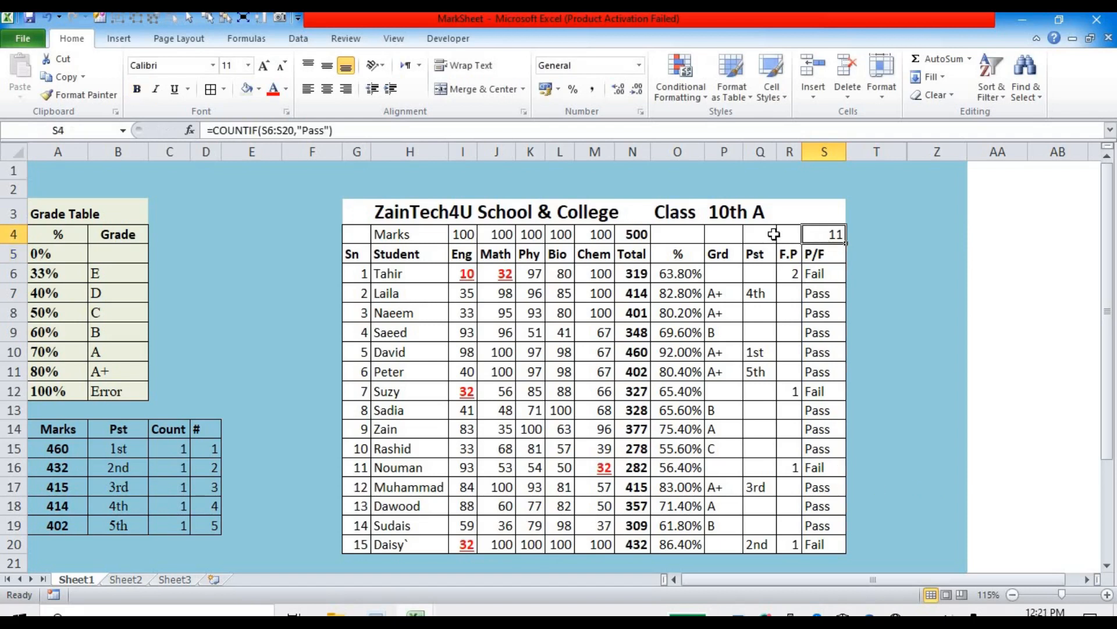
{"action": "left_click", "coordinate": [386, 129]}
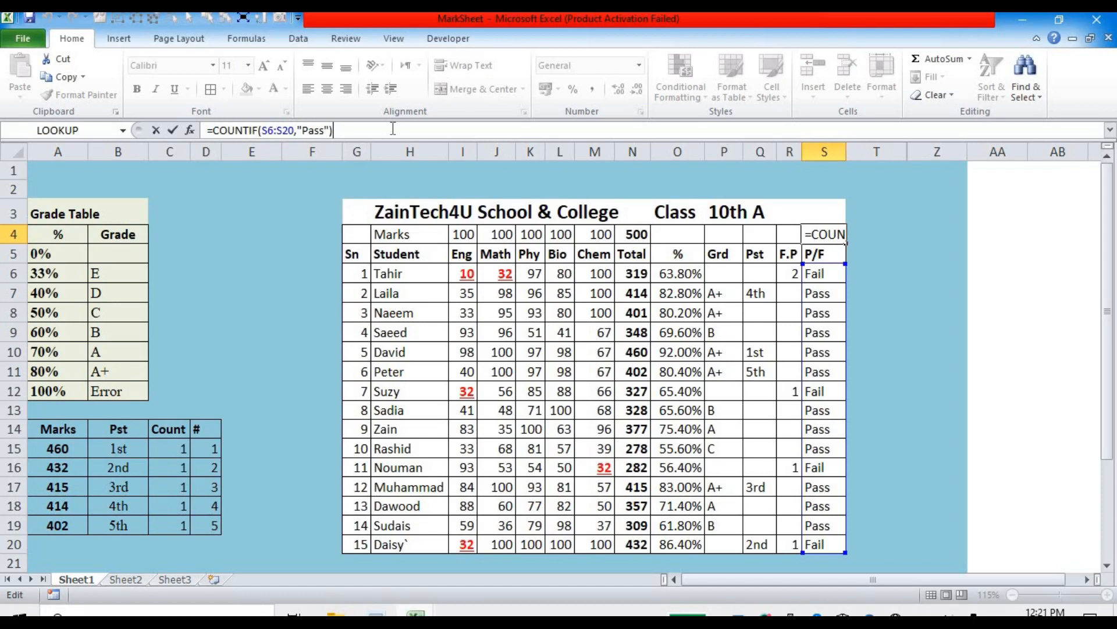
{"action": "type", "text": "&\""}
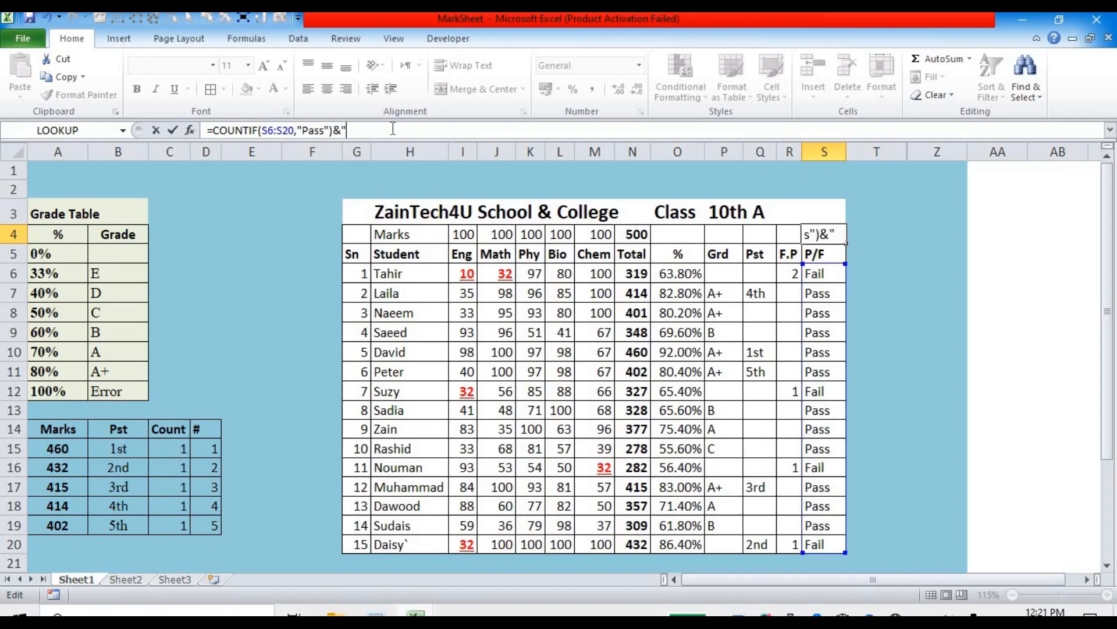
{"action": "type", "text": "/\"&"}
{"action": "left_click_drag", "start_coordinate": [217, 130], "coordinate": [332, 131]}
{"action": "key", "text": "ctrl+c"}
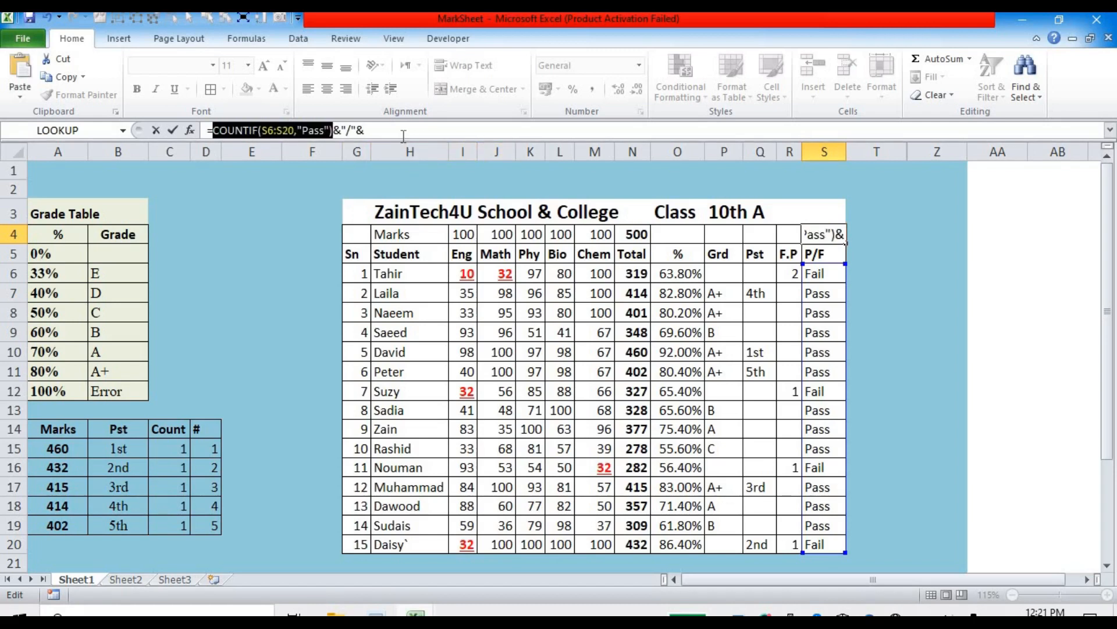
{"action": "left_click", "coordinate": [405, 131]}
{"action": "key", "text": "ctrl+v"}
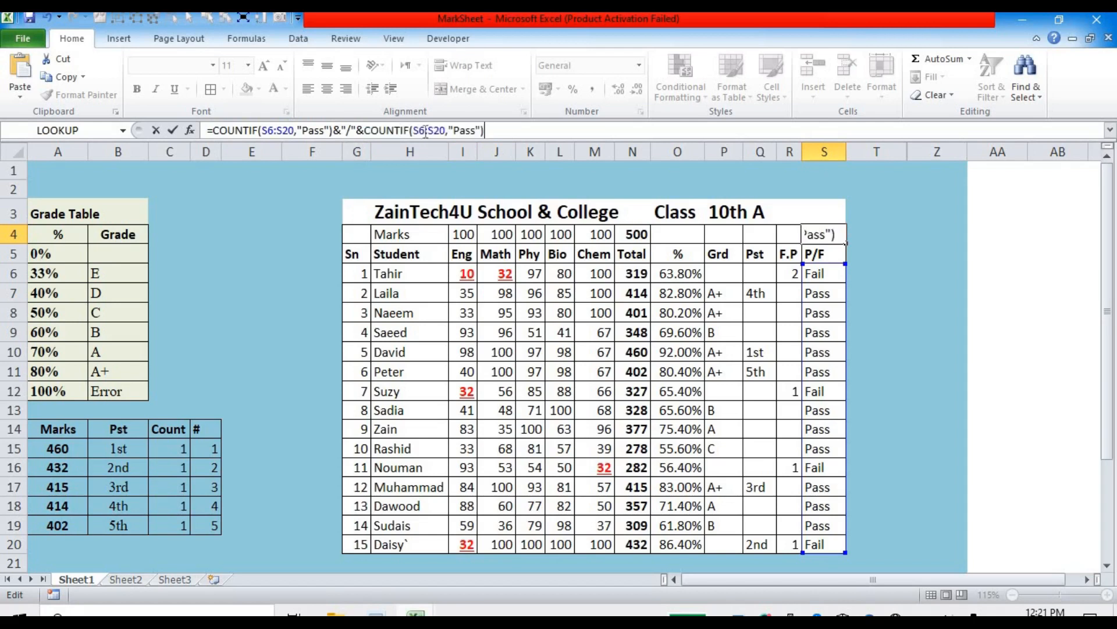
- Change the second COUNTIF's criterion in S4 to "Fail" and commit the combined pass/fail formula
{"action": "double_click", "coordinate": [464, 131]}
{"action": "left_click", "coordinate": [460, 130]}
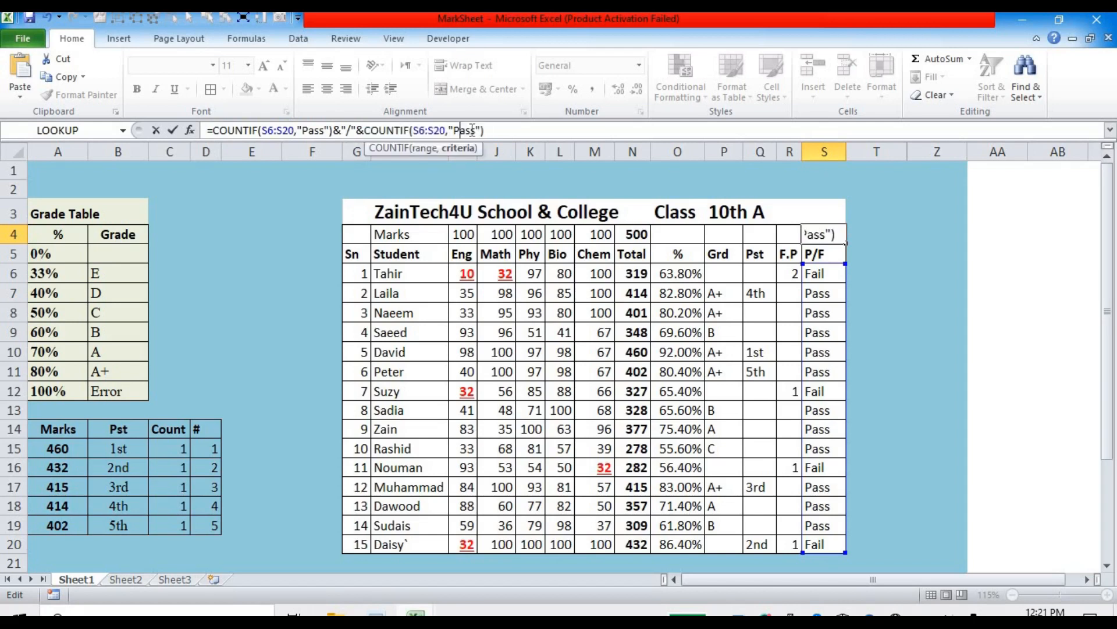
{"action": "left_click", "coordinate": [477, 131]}
{"action": "key", "text": "BackSpace"}
{"action": "key", "text": "BackSpace"}
{"action": "key", "text": "BackSpace"}
{"action": "key", "text": "BackSpace"}
{"action": "type", "text": "Fail"}
{"action": "key", "text": "Return"}
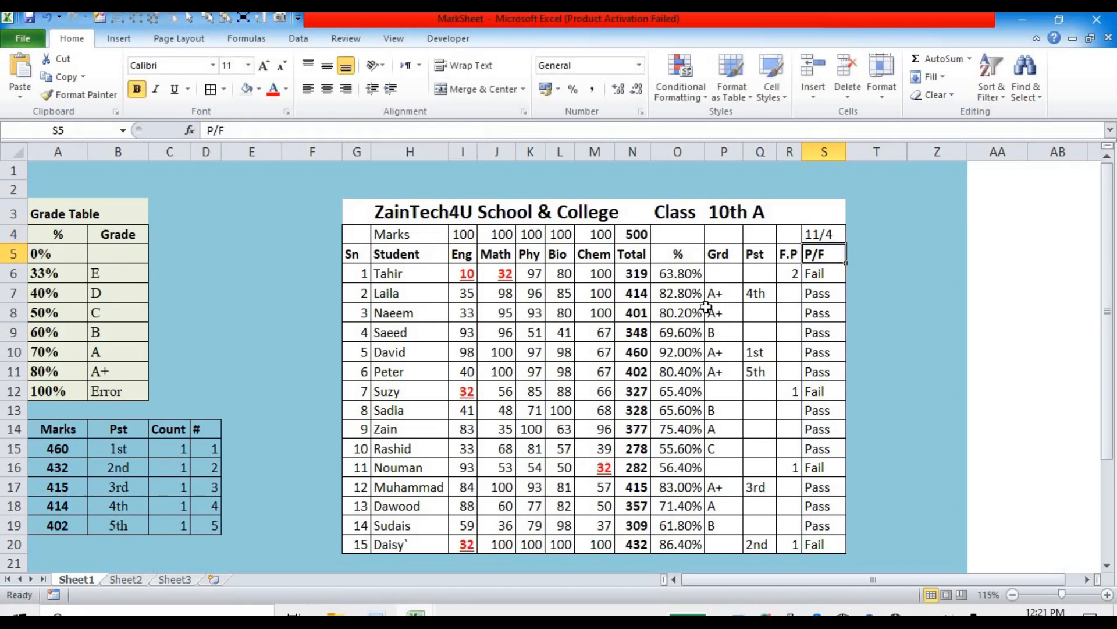
{"action": "left_click", "coordinate": [817, 234]}
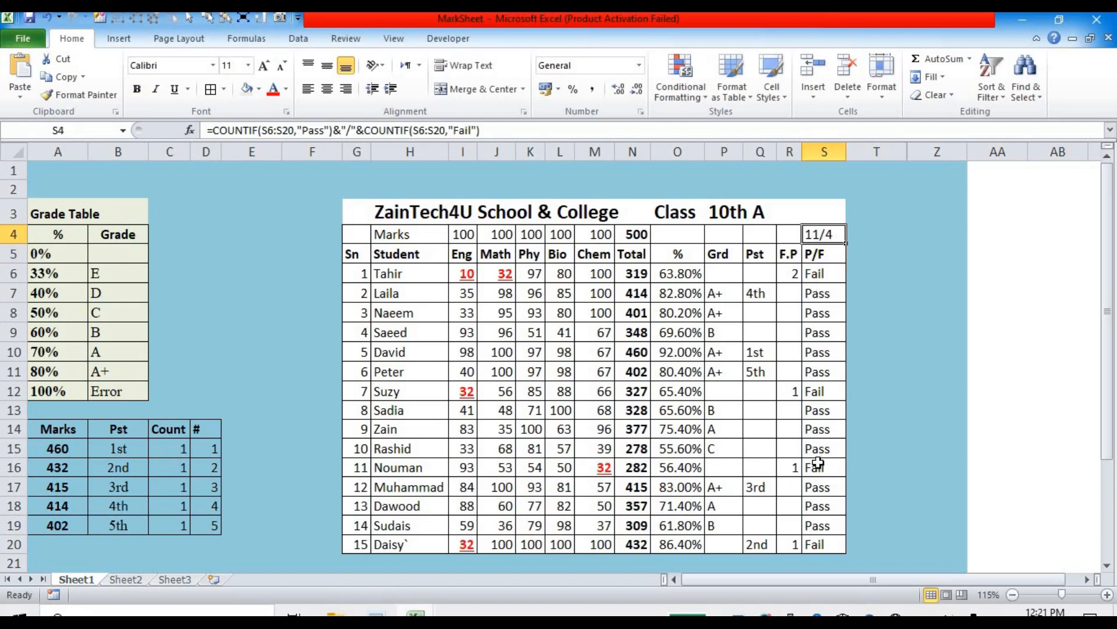
- Enter the formula =COUNTA(H6:H20) in S3 to count the students
{"action": "left_click", "coordinate": [821, 214]}
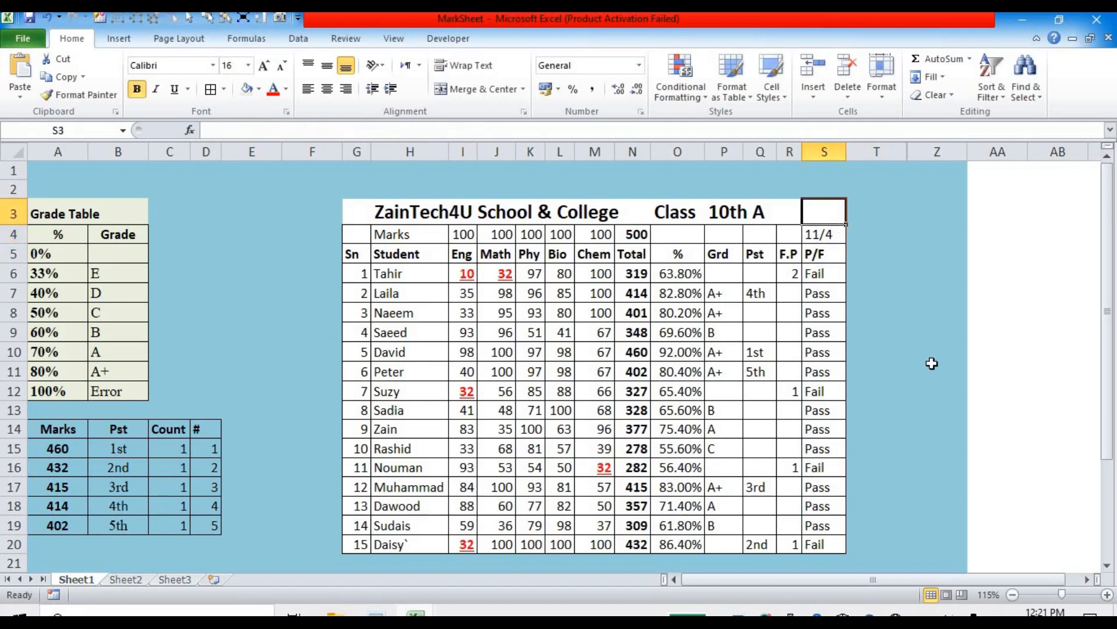
{"action": "type", "text": "=coun"}
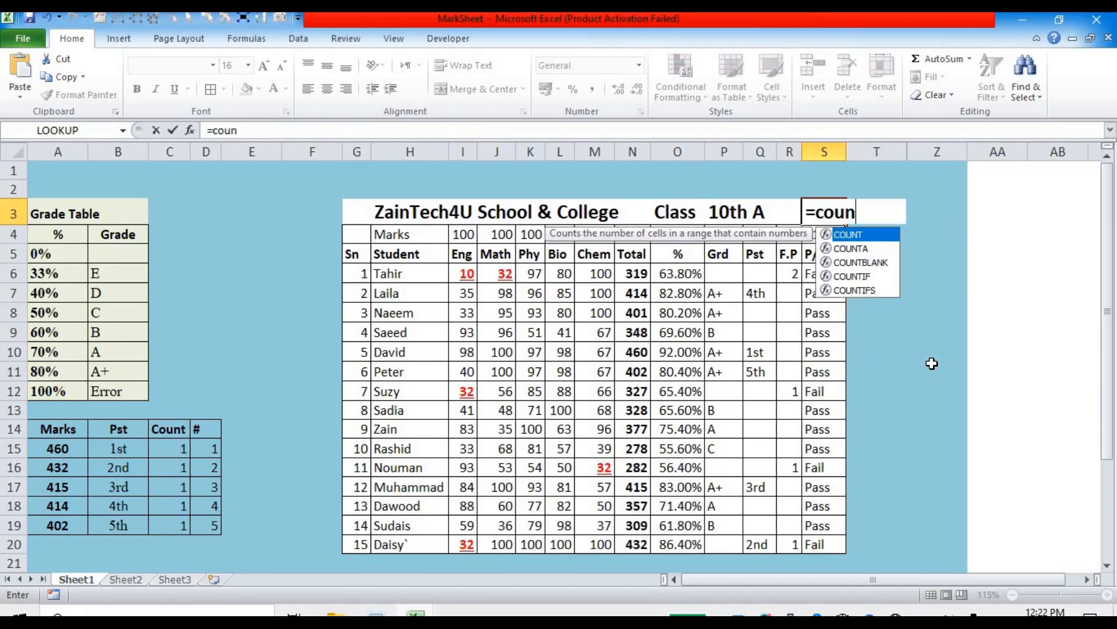
{"action": "type", "text": "a"}
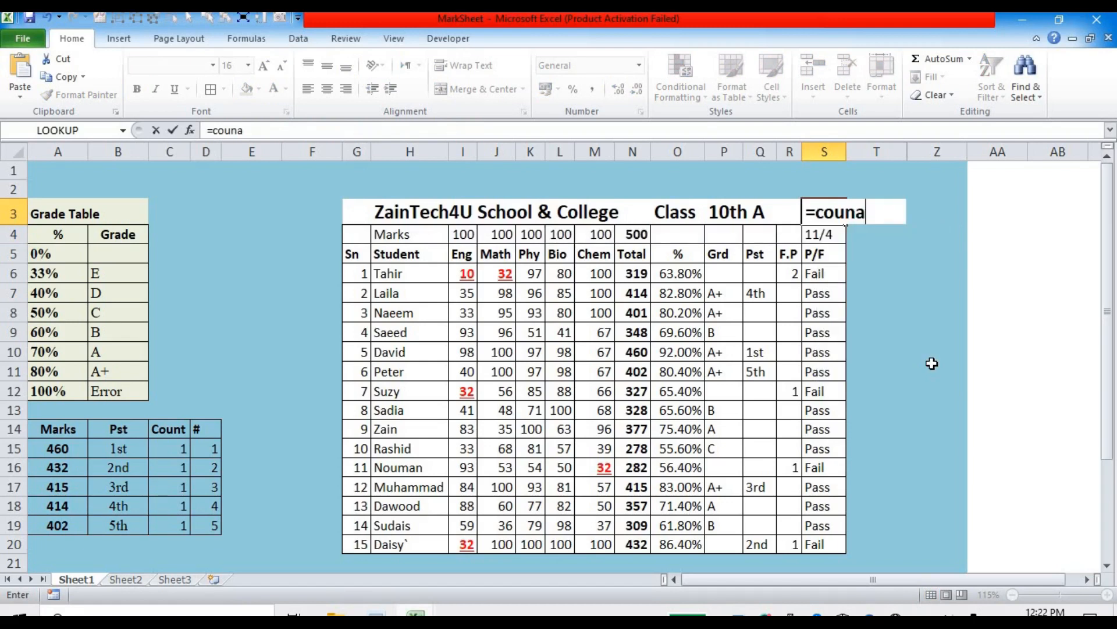
{"action": "key", "text": "BackSpace"}
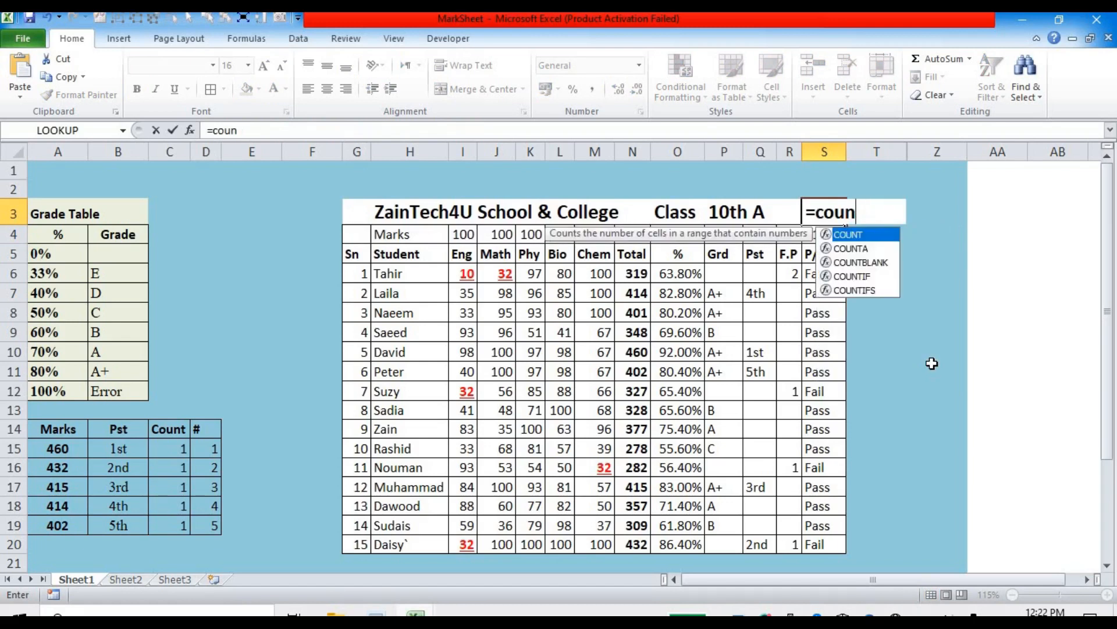
{"action": "type", "text": "a"}
{"action": "key", "text": "BackSpace"}
{"action": "type", "text": "ta"}
{"action": "key", "text": "Tab"}
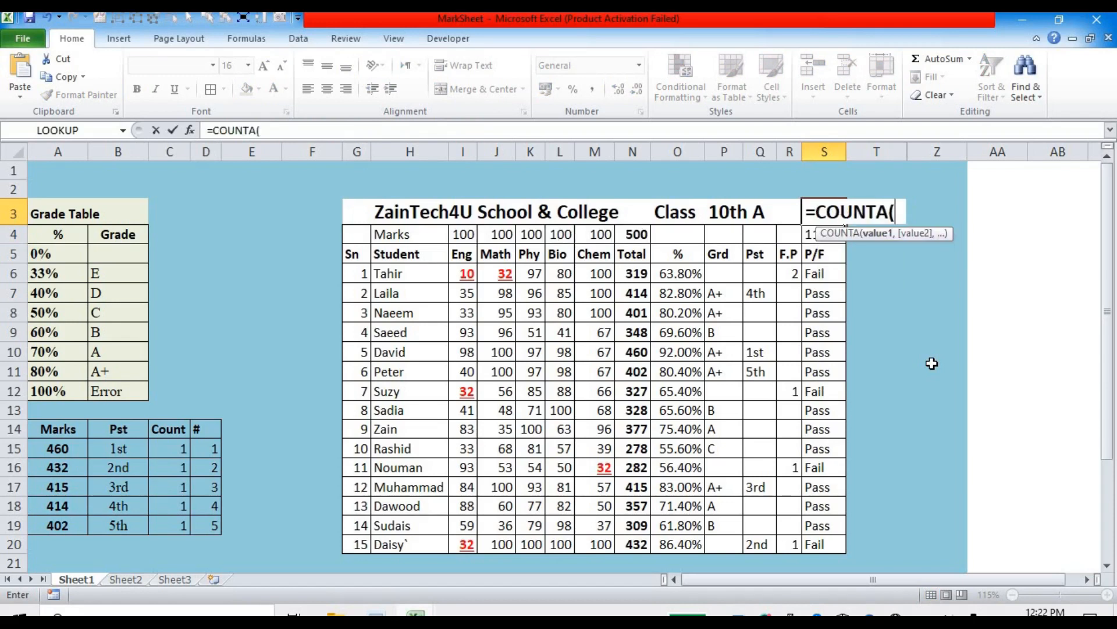
{"action": "left_click_drag", "start_coordinate": [398, 274], "coordinate": [417, 540]}
{"action": "key", "text": "Return"}
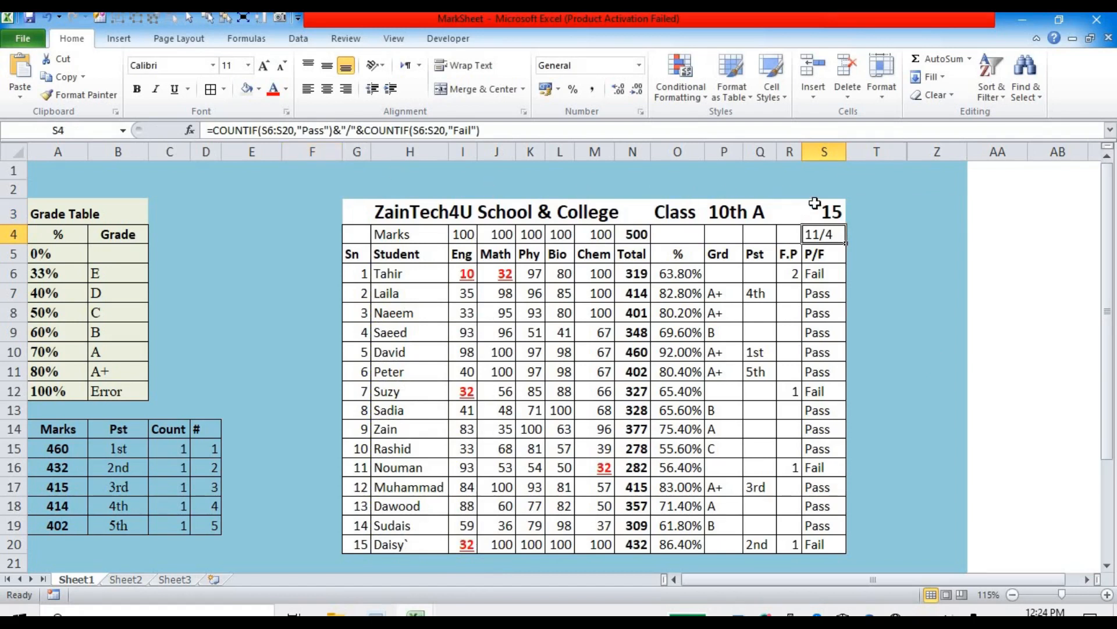
- Reduce the font size of the student count in S3 to 14 and centre the pass/fail count in S4
{"action": "left_click", "coordinate": [825, 211]}
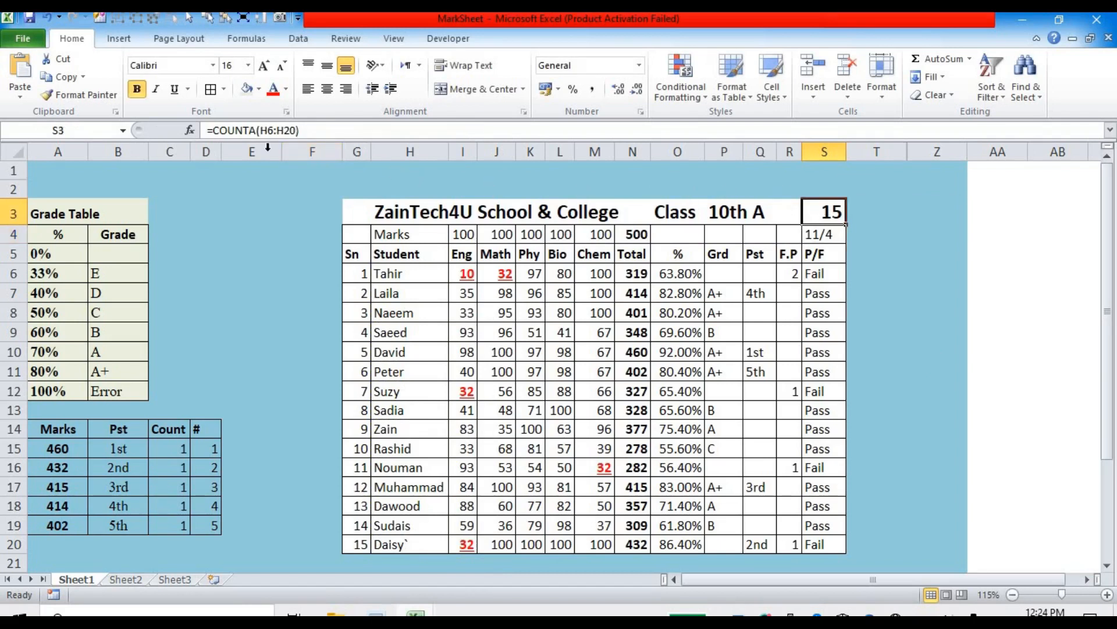
{"action": "left_click", "coordinate": [278, 68]}
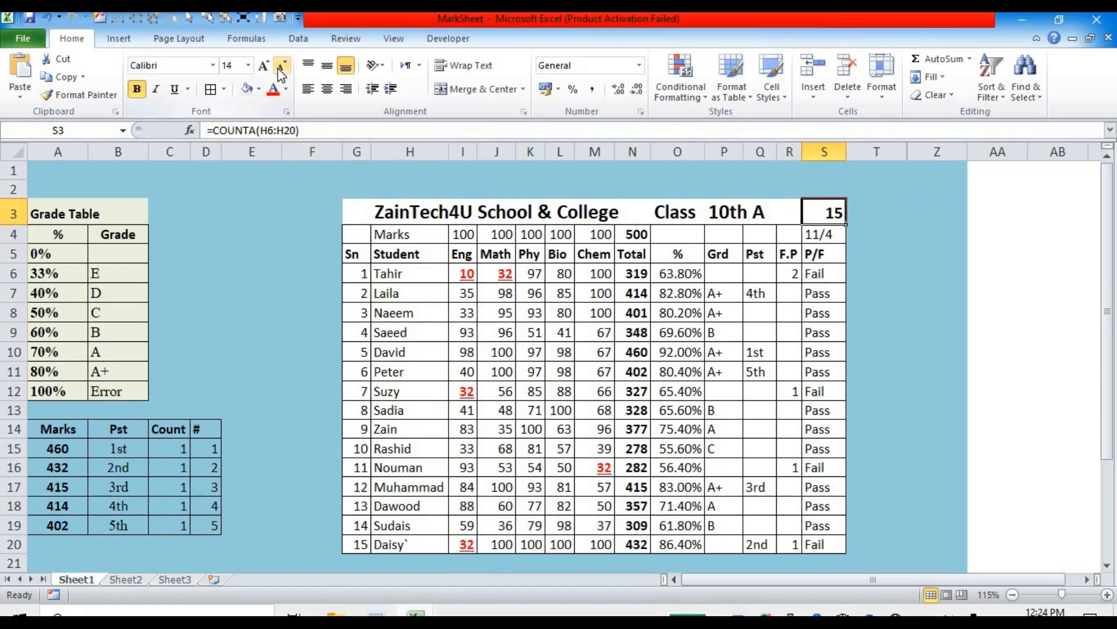
{"action": "left_click", "coordinate": [827, 233]}
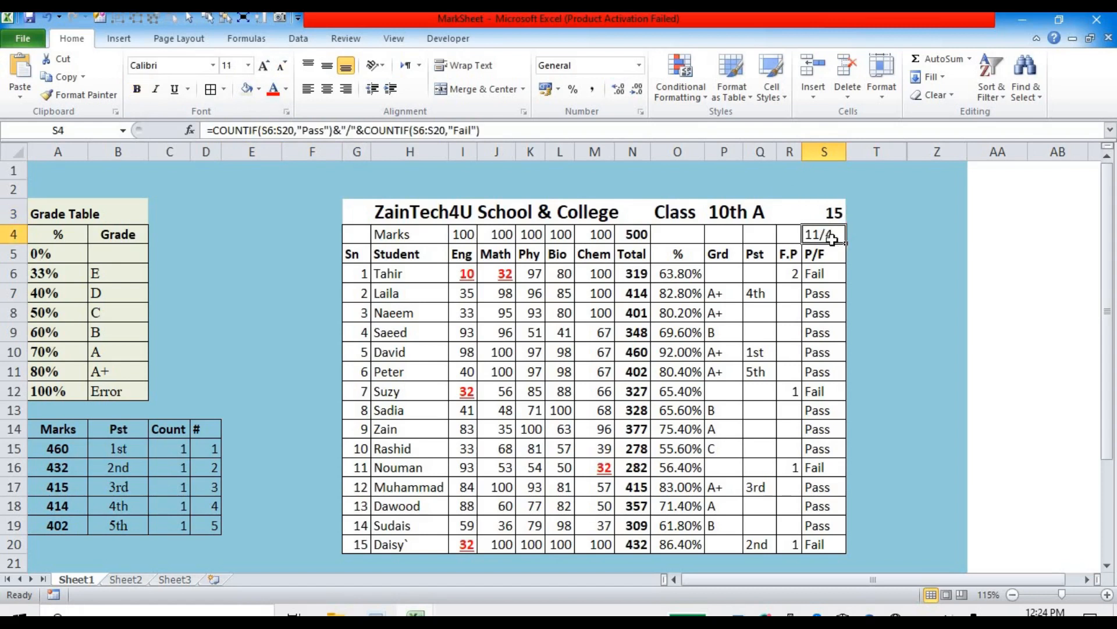
{"action": "left_click", "coordinate": [330, 91]}
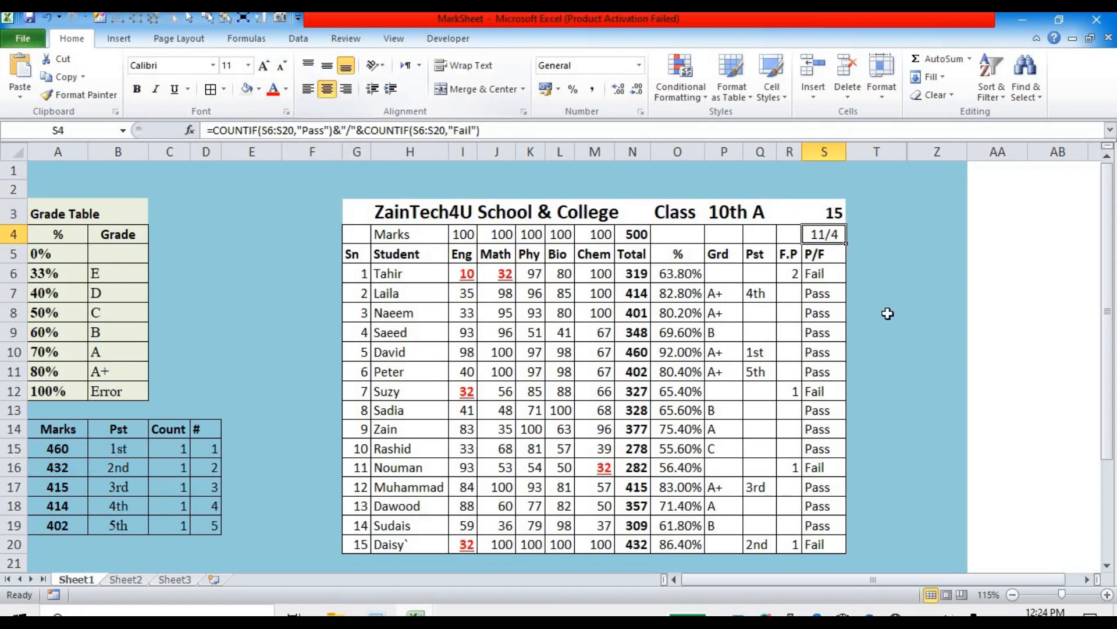